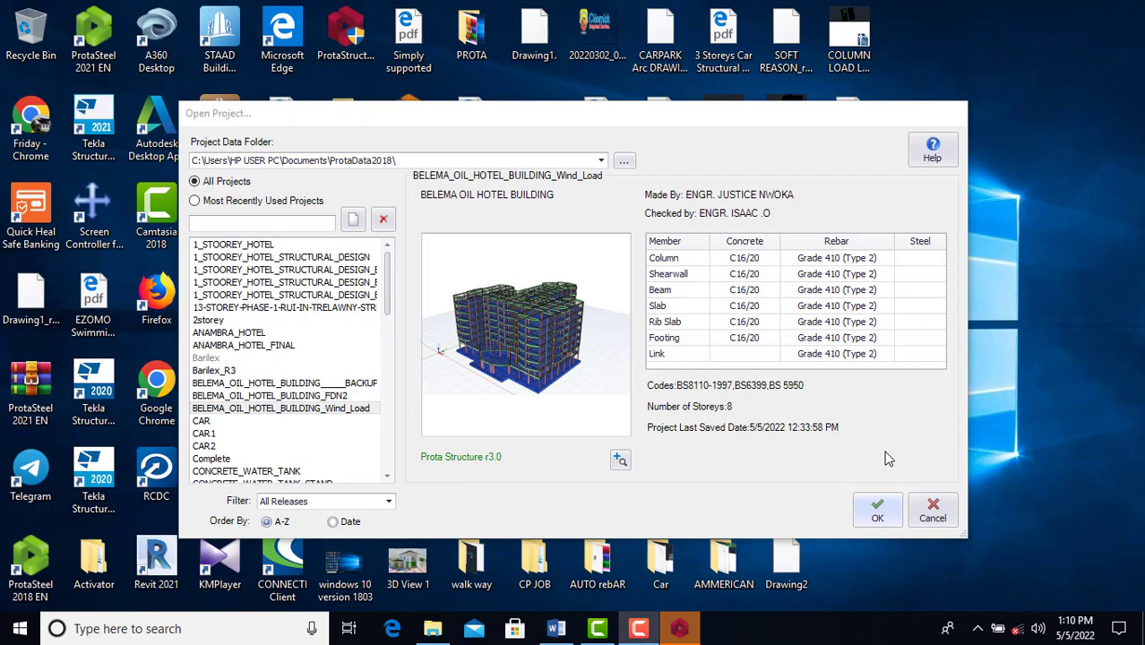
- Create a new project named 21-storey-building and import the UK (Eurocode) settings template
left_click_drag(574, 122, 618, 110)
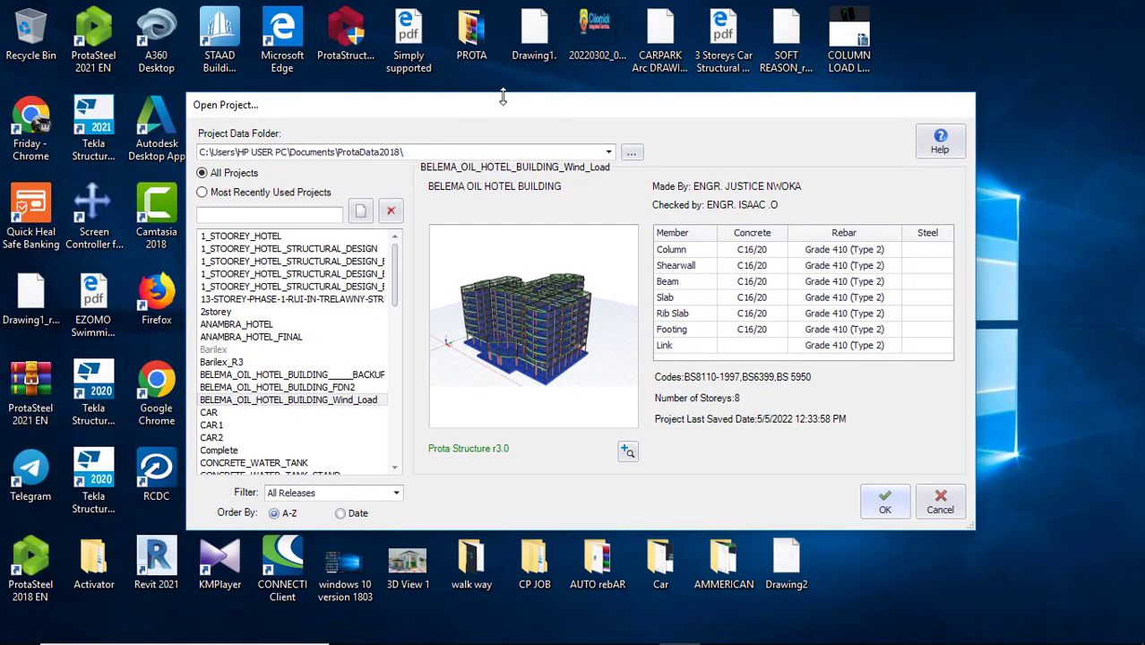
left_click(360, 213)
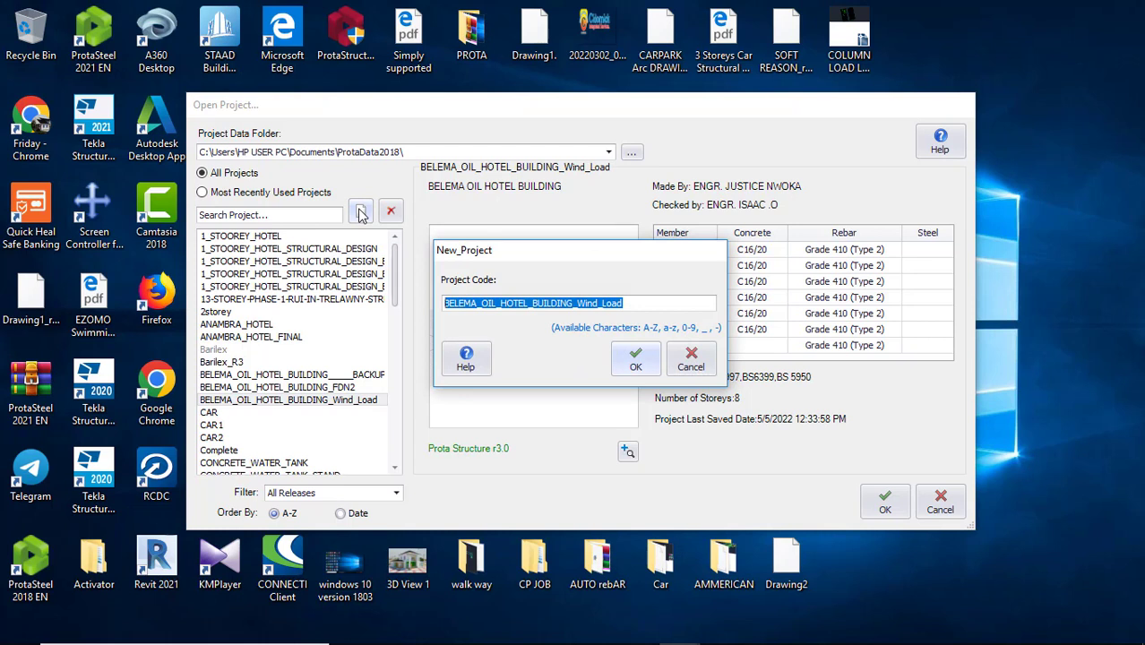
type("21-storey-building")
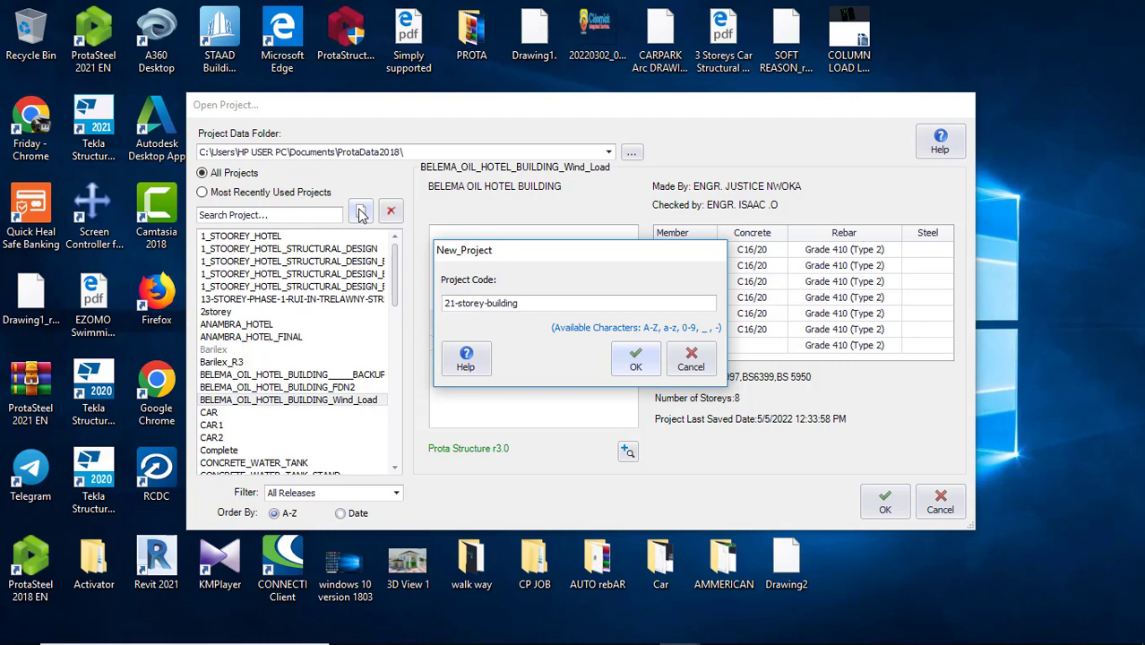
left_click(635, 361)
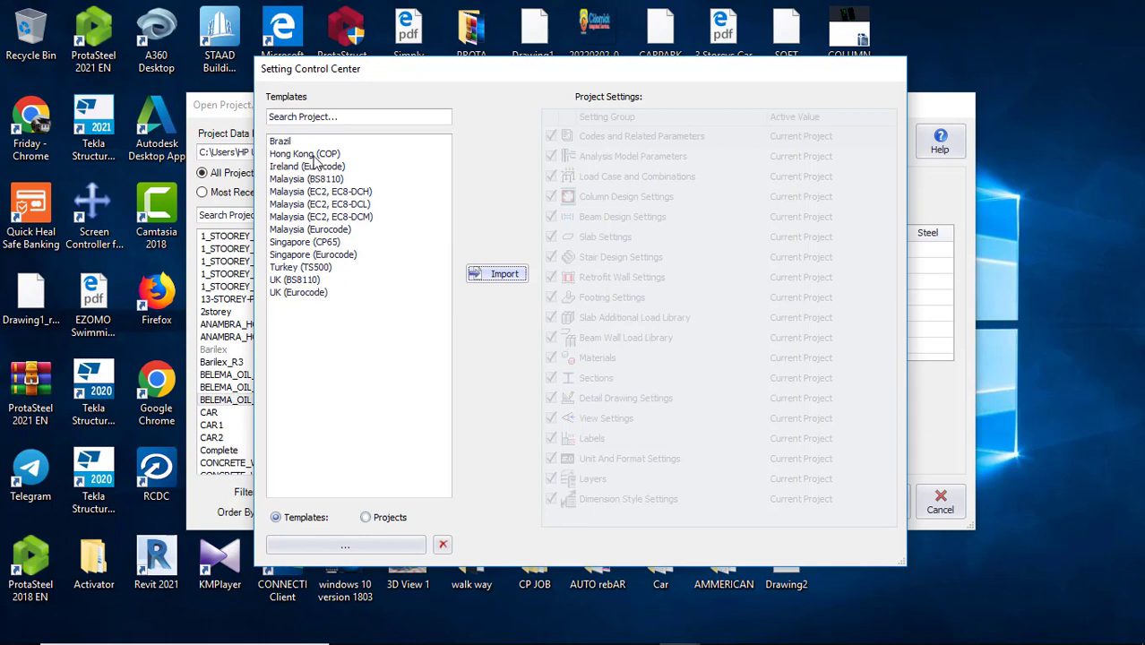
left_click(302, 294)
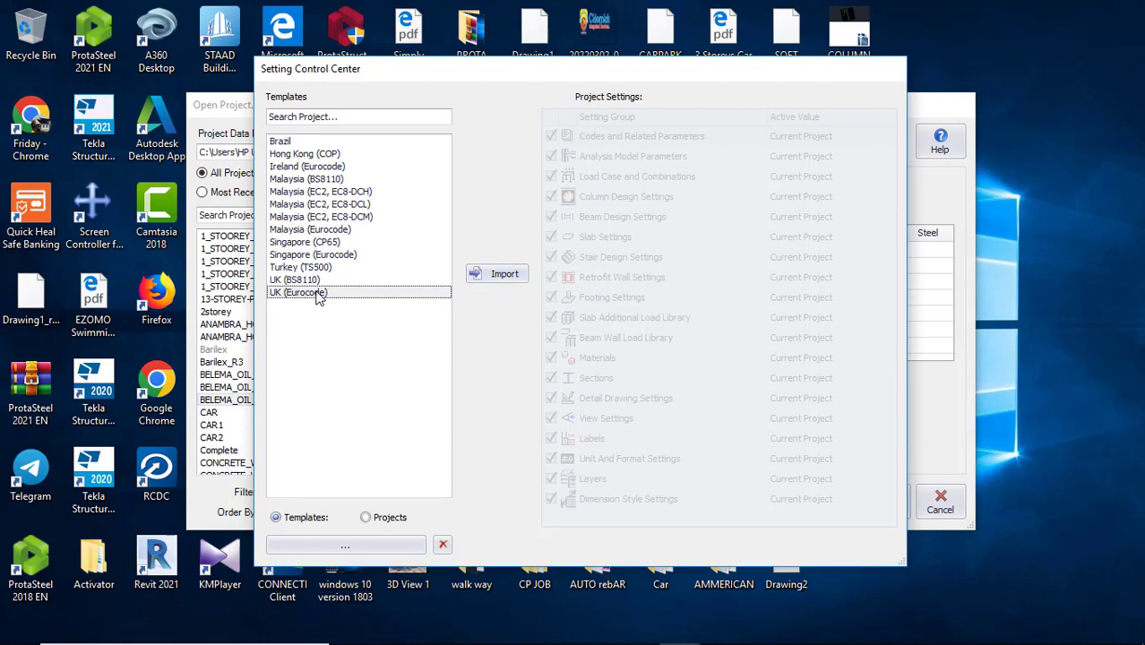
left_click(504, 279)
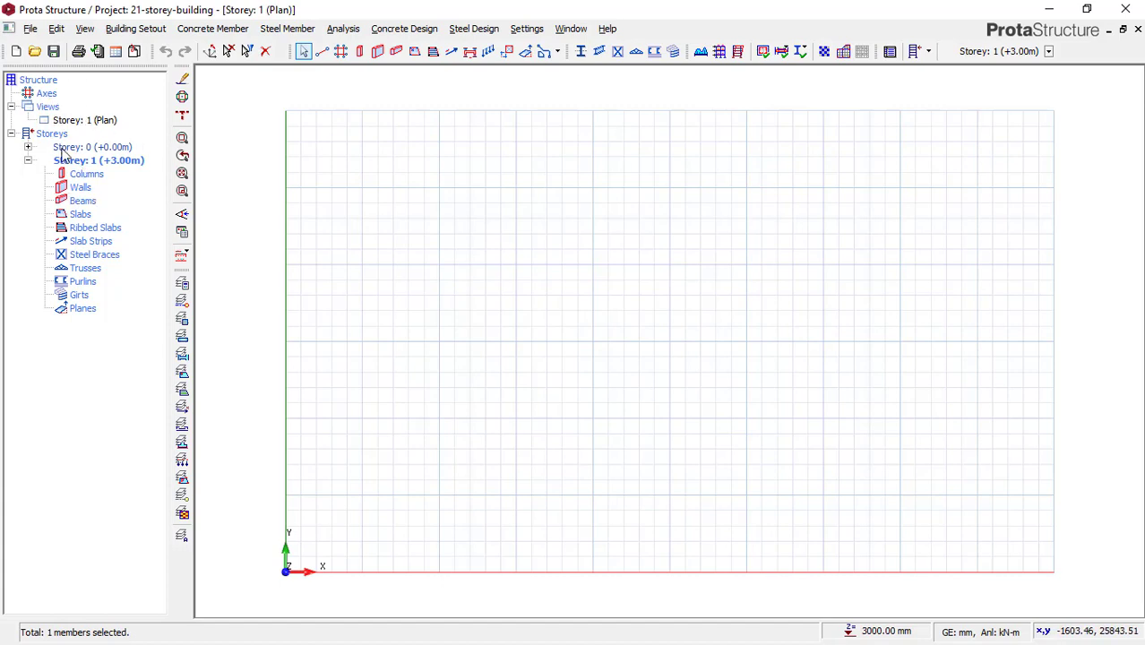
left_click(182, 190)
key("Escape")
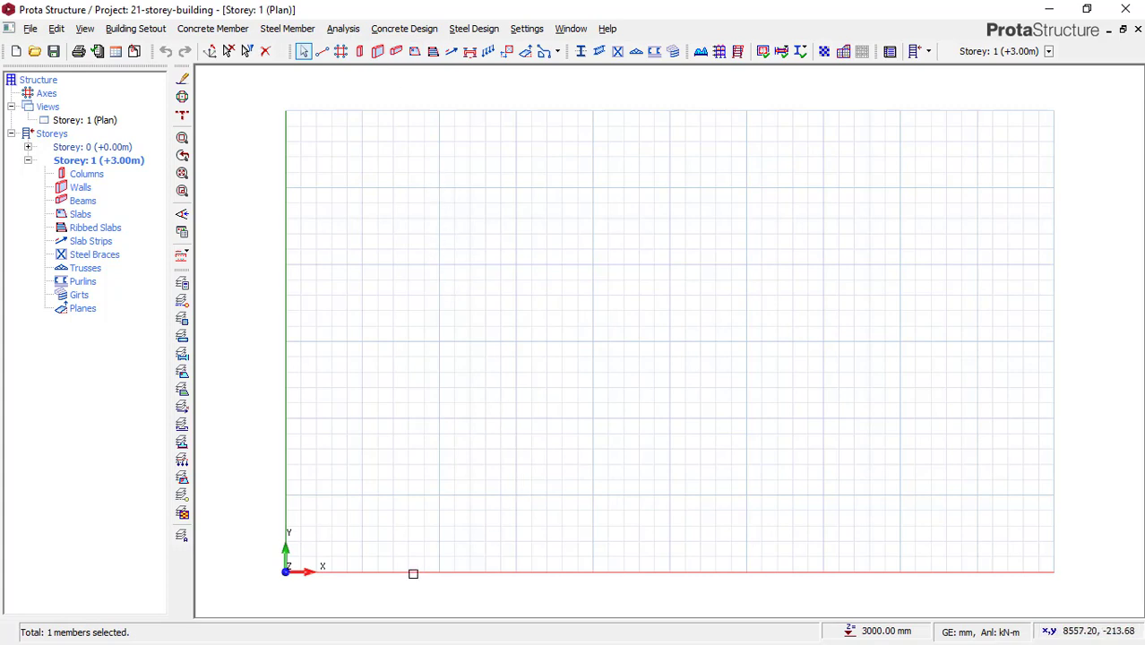
scroll(411, 570, "up", 1)
scroll(313, 308, "down", 1)
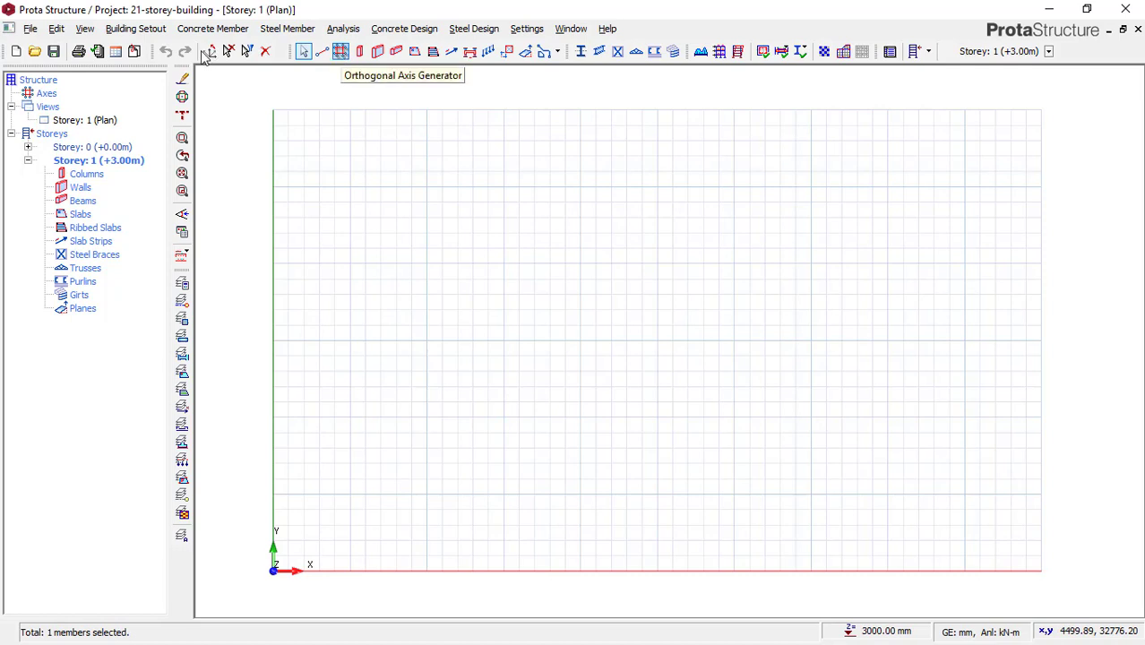
- Generate an orthogonal axis grid at reference point 0, -100 with spacings 5000*9 for Dir-1 and 5000*6 for Dir-2
left_click(151, 33)
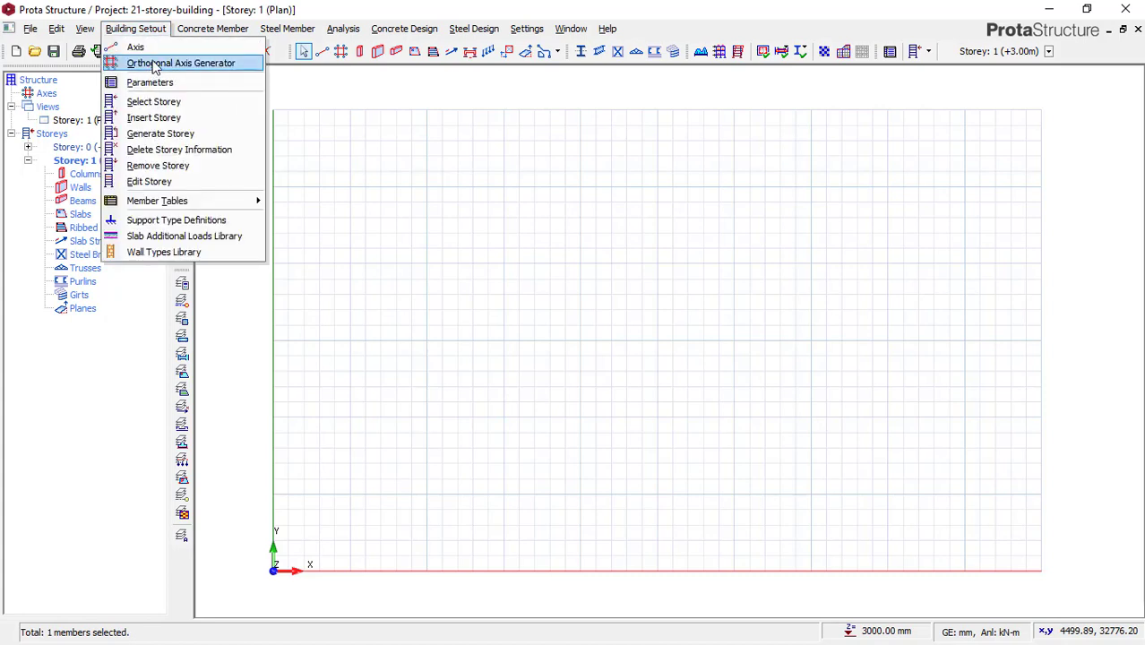
left_click(154, 65)
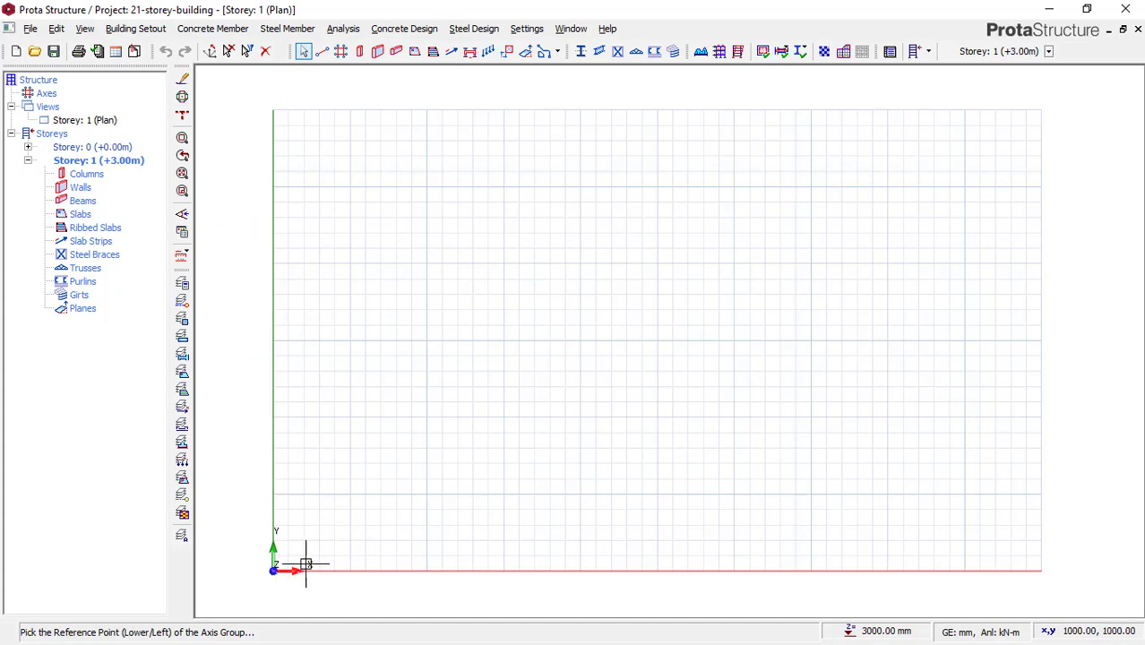
left_click(272, 572)
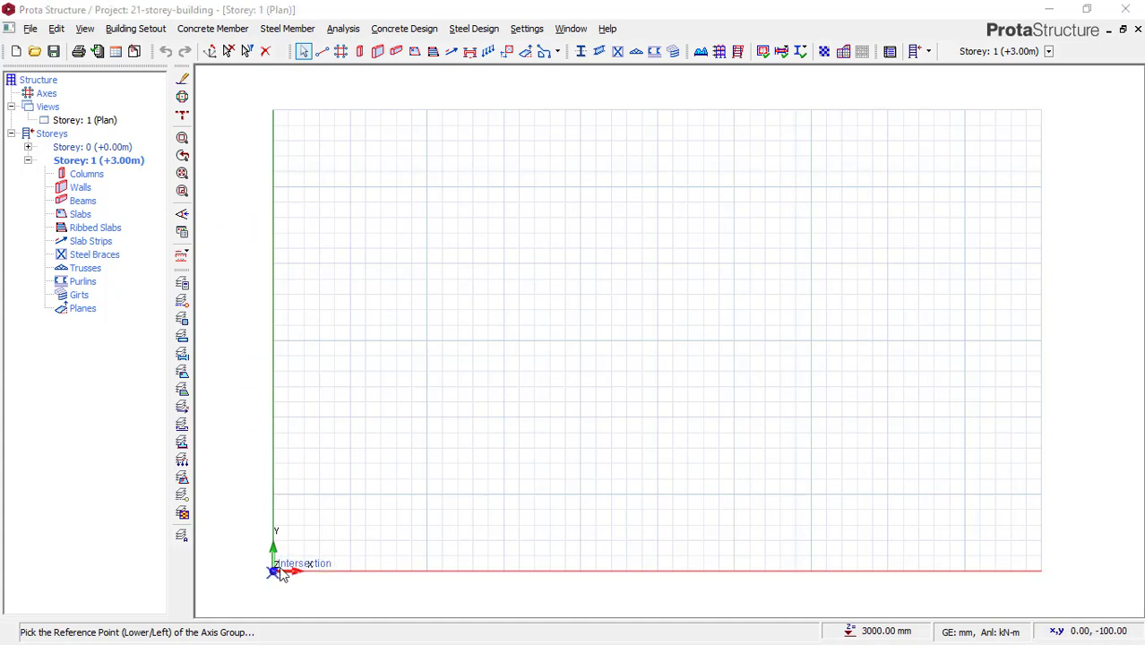
left_click_drag(552, 298, 549, 305)
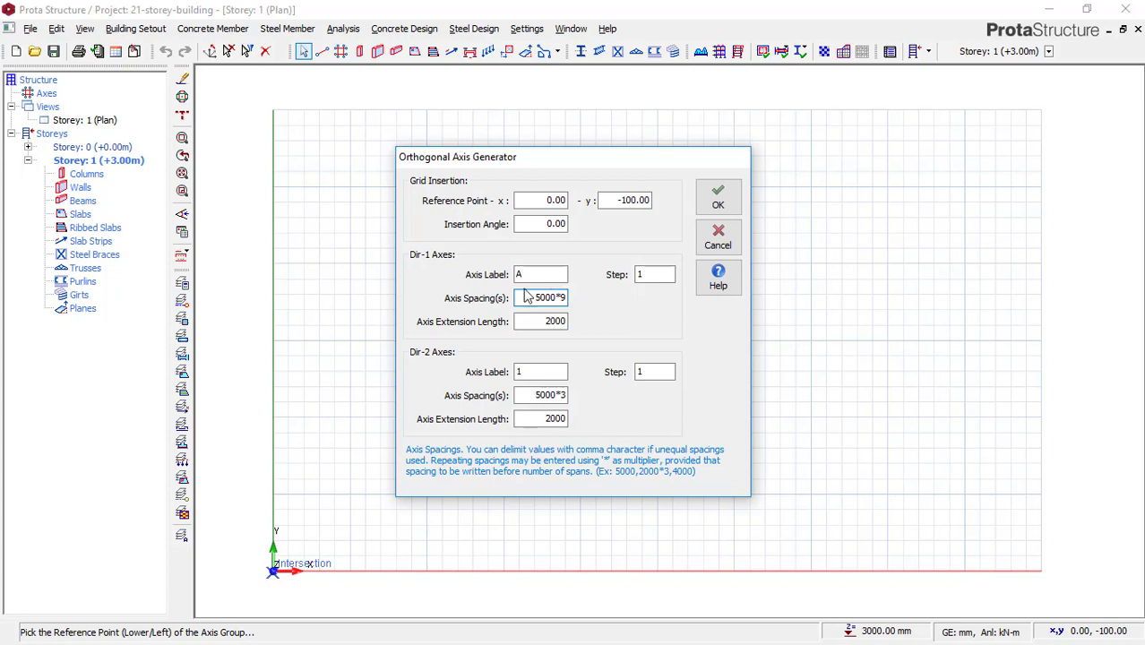
left_click(527, 296)
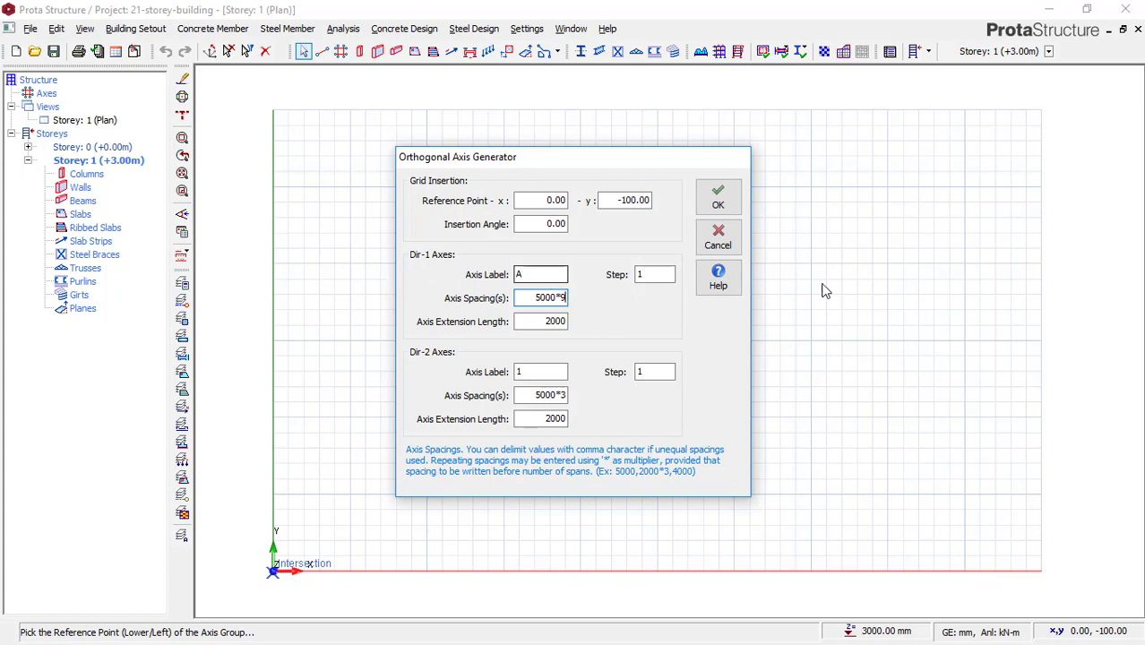
double_click(547, 395)
left_click(565, 395)
key("BackSpace")
left_click(719, 200)
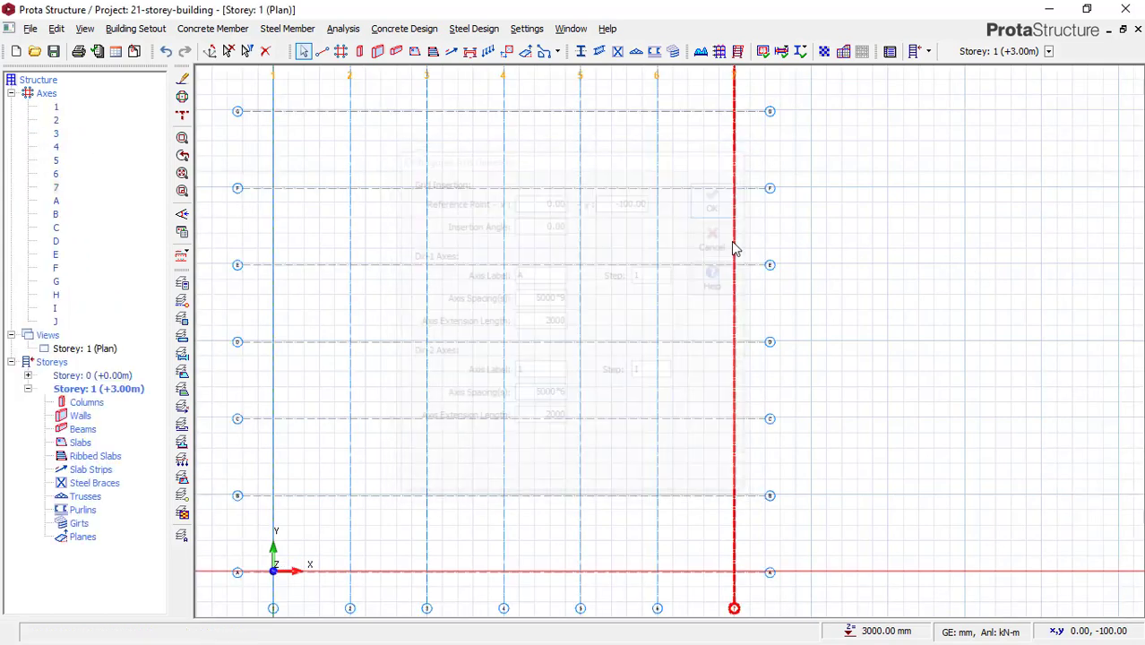
- Examine the extent and labels of the generated axis grid in the Storey 1 plan and clear the axis selection
scroll(725, 323, "down", 3)
middle_click_drag(695, 256, 636, 304)
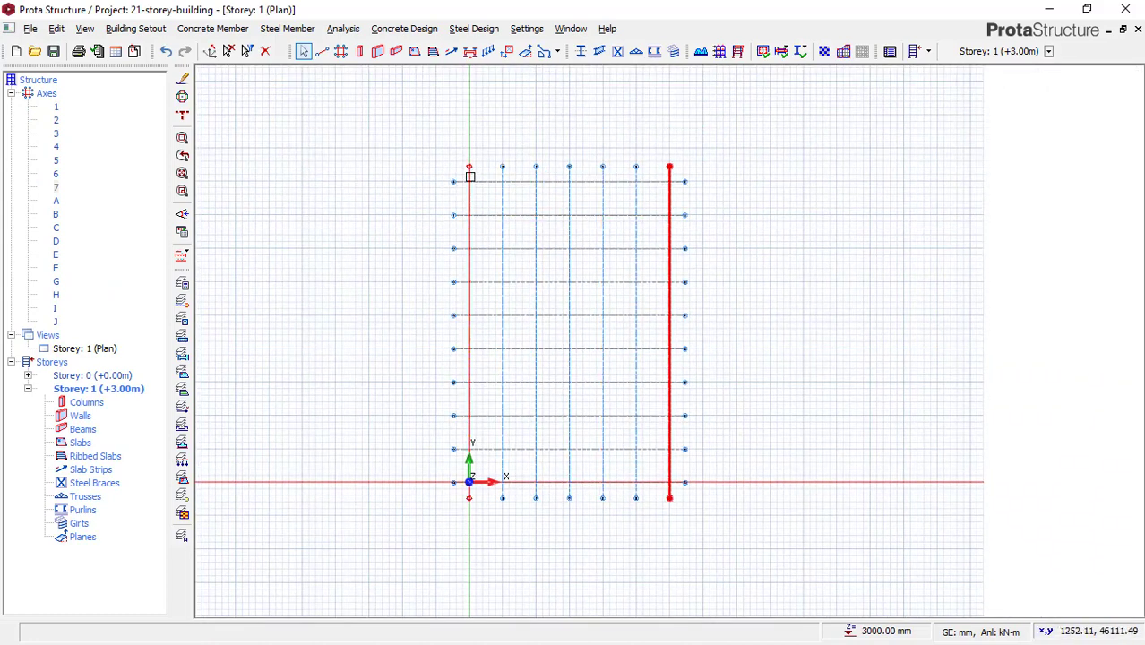
scroll(471, 178, "up", 4)
scroll(442, 180, "up", 3)
scroll(439, 169, "down", 5)
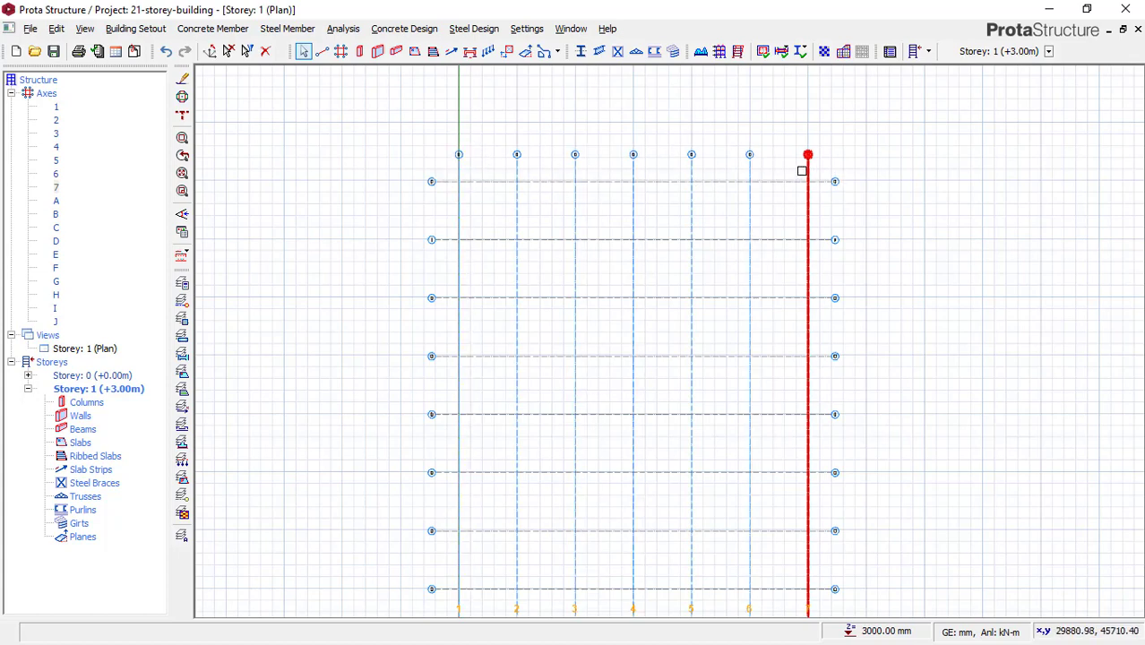
scroll(541, 176, "down", 1)
scroll(580, 400, "down", 2)
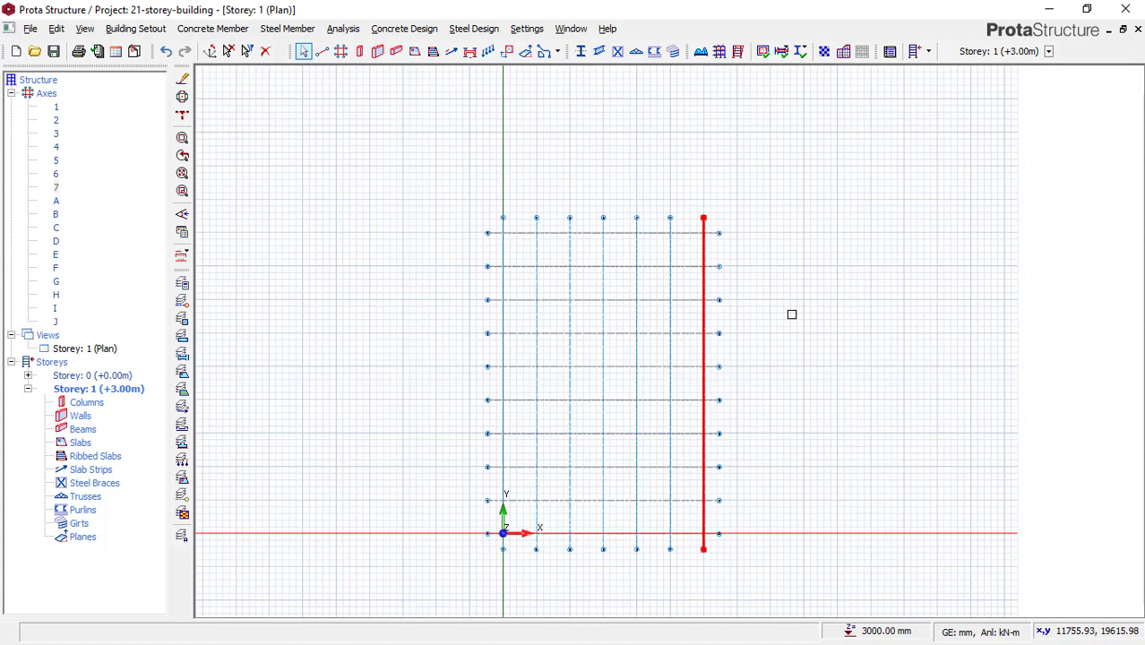
left_click(791, 315)
scroll(685, 268, "down", 1)
middle_click_drag(738, 371, 696, 348)
scroll(710, 300, "up", 1)
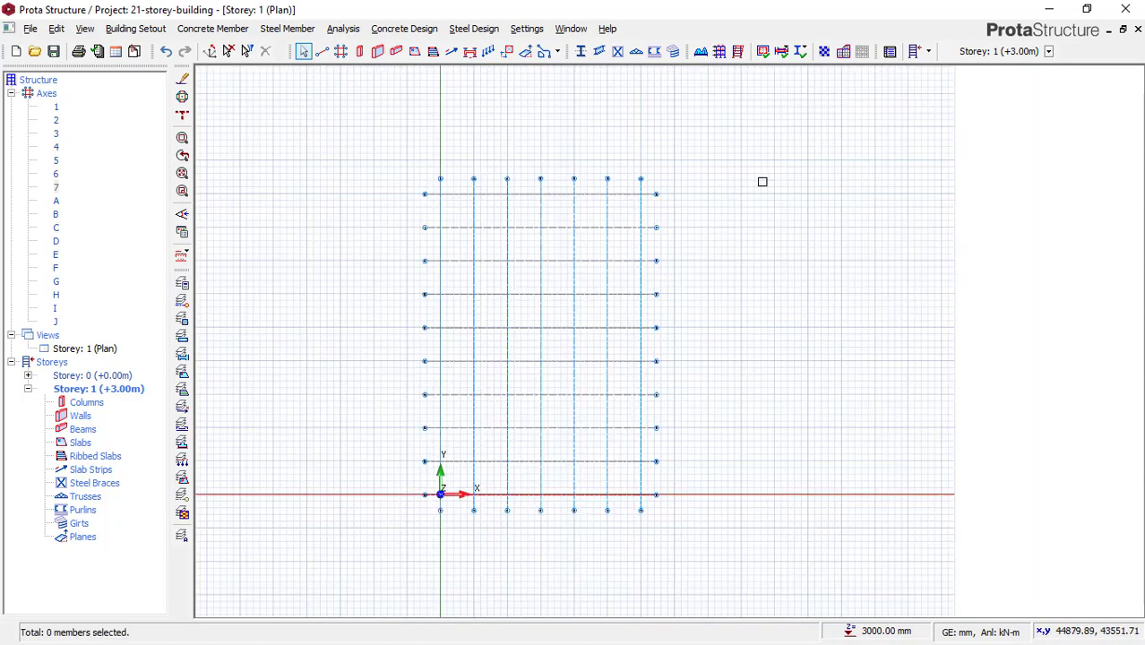
- Stretch horizontal axes A to J together in the positive X direction, far beyond axis 7
middle_click_drag(742, 302, 649, 283)
left_click_drag(685, 130, 558, 500)
left_click_drag(635, 128, 560, 512)
right_click(618, 285)
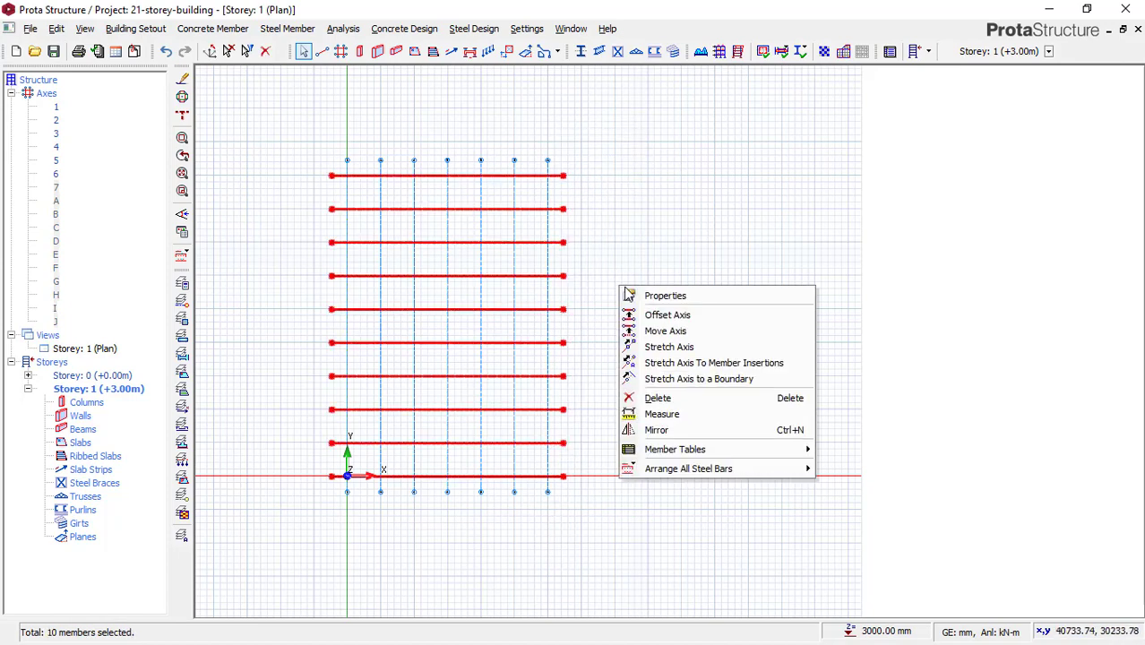
left_click(672, 347)
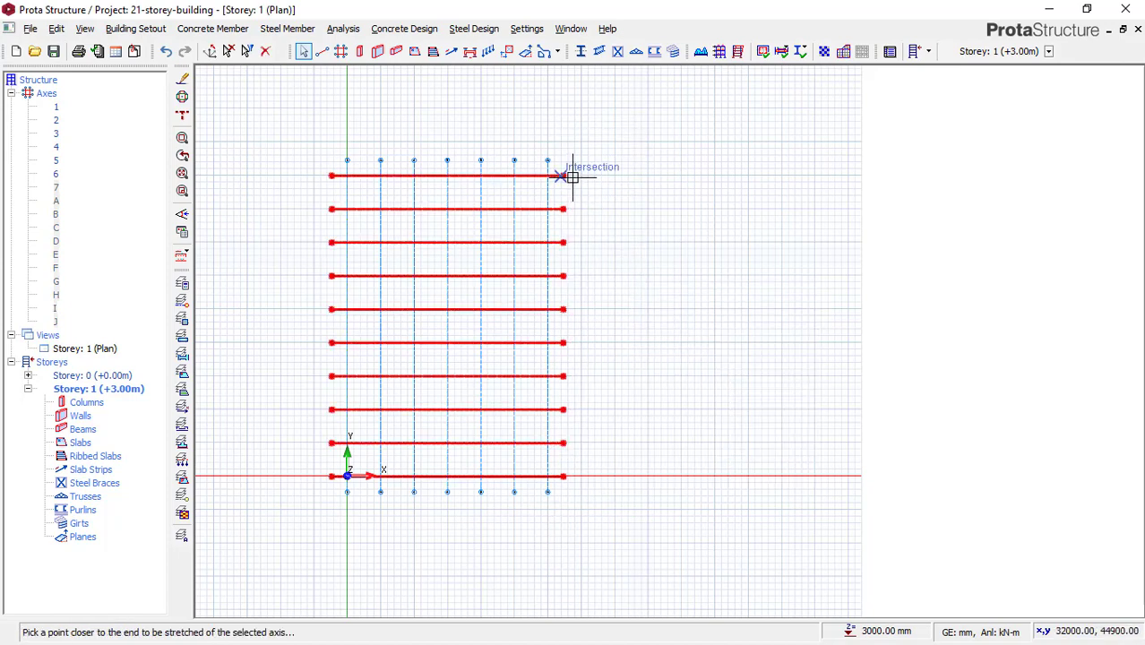
scroll(567, 171, "up", 5)
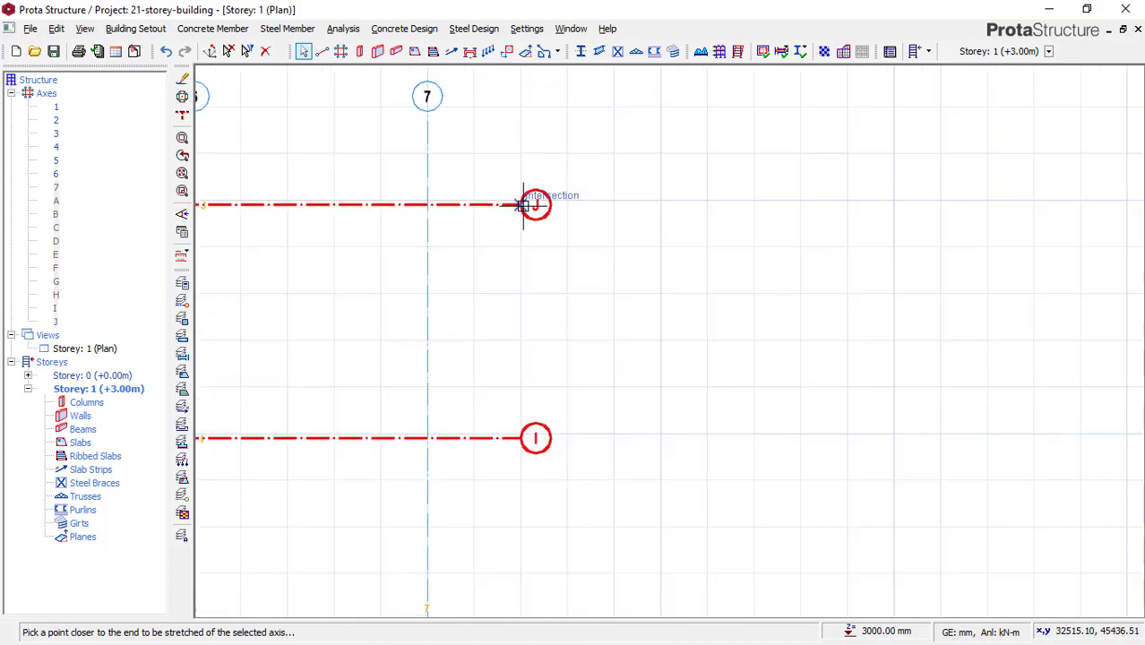
scroll(502, 223, "down", 5)
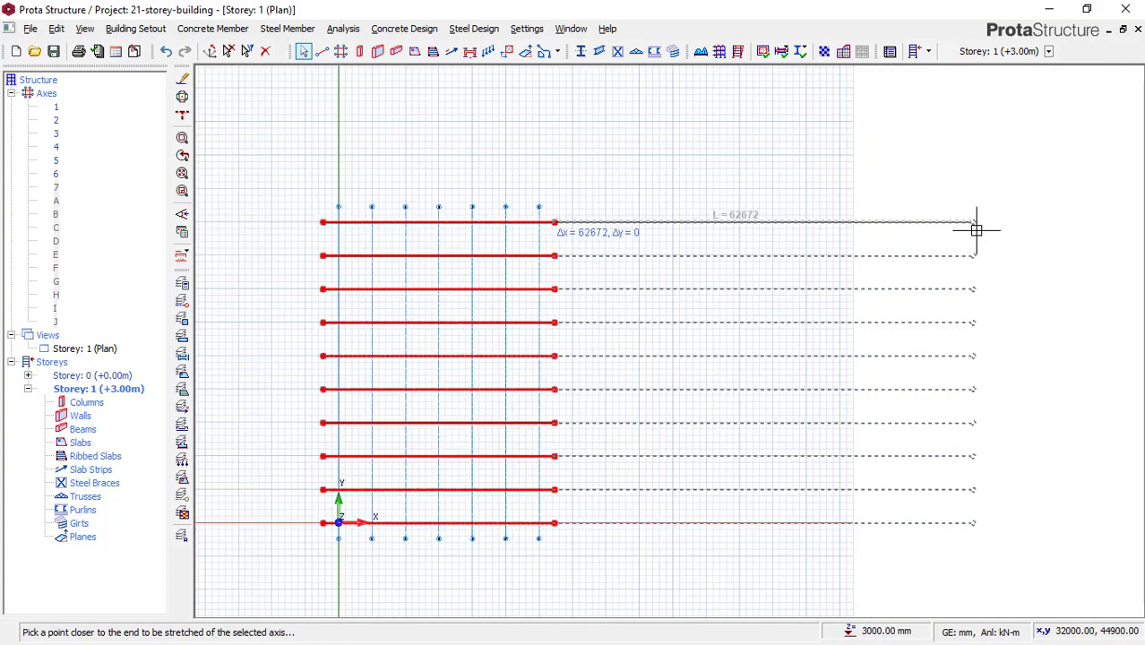
scroll(959, 231, "down", 1)
left_click(1033, 228)
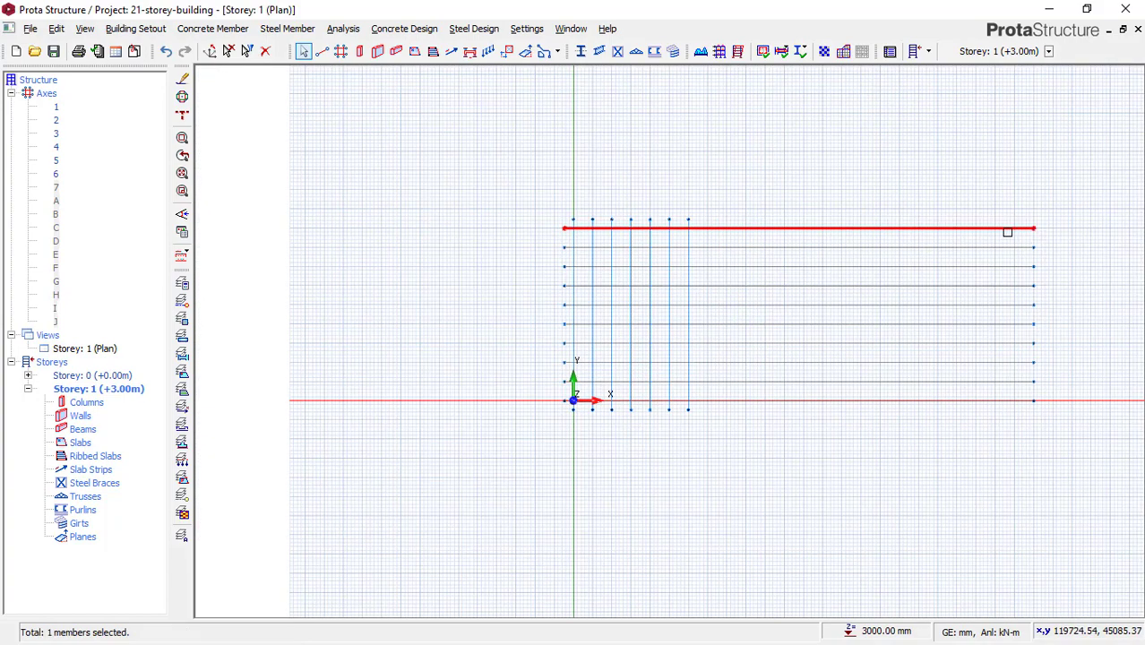
scroll(981, 245, "up", 1)
key("Escape")
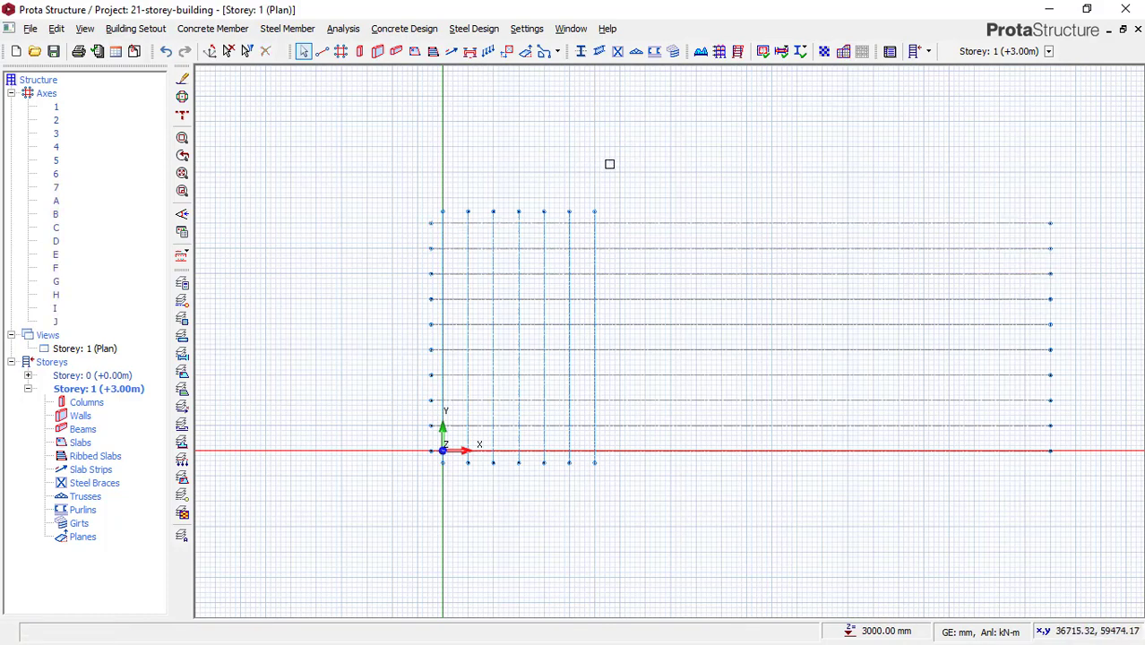
scroll(582, 188, "up", 1)
middle_click_drag(469, 260, 424, 244)
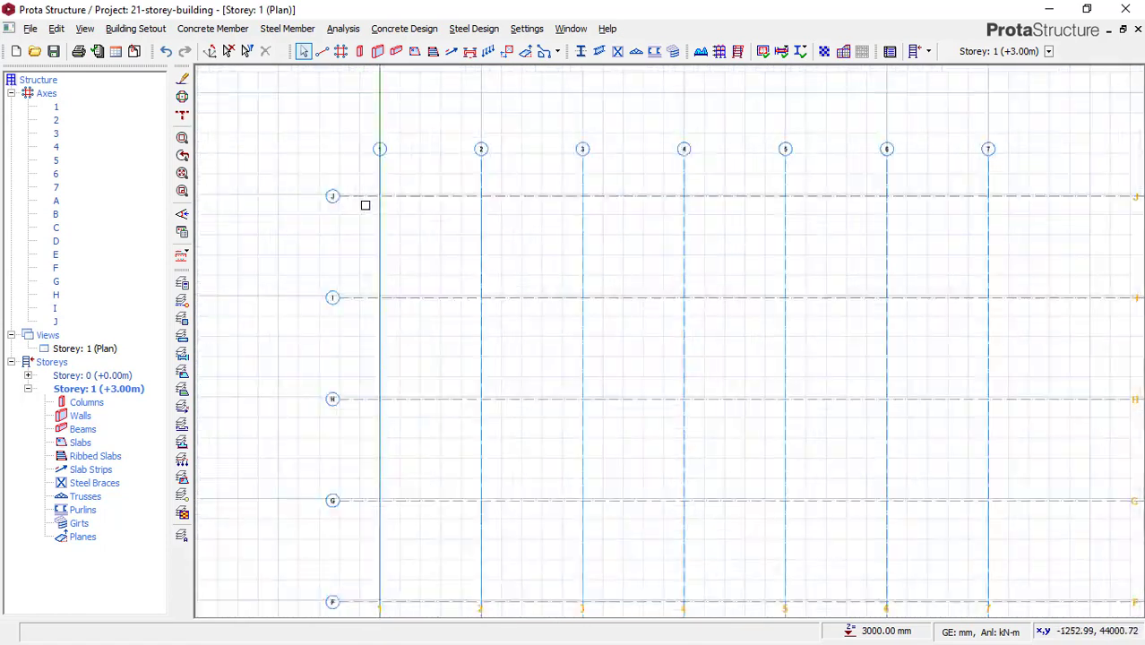
scroll(365, 205, "up", 5)
scroll(448, 229, "down", 2)
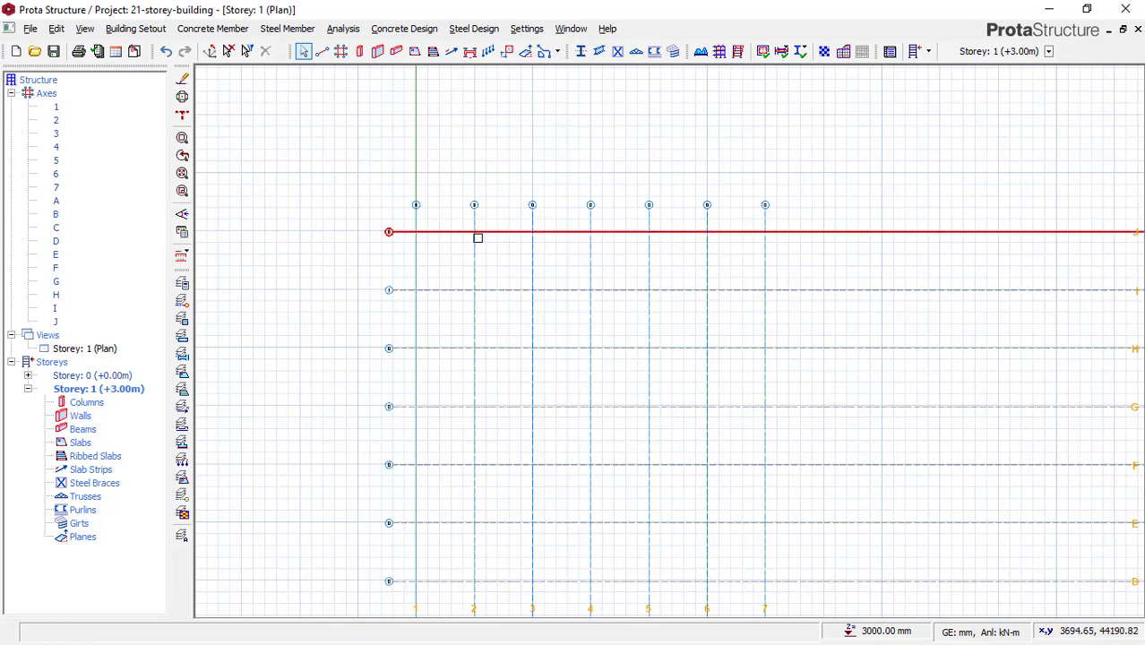
scroll(445, 215, "down", 2)
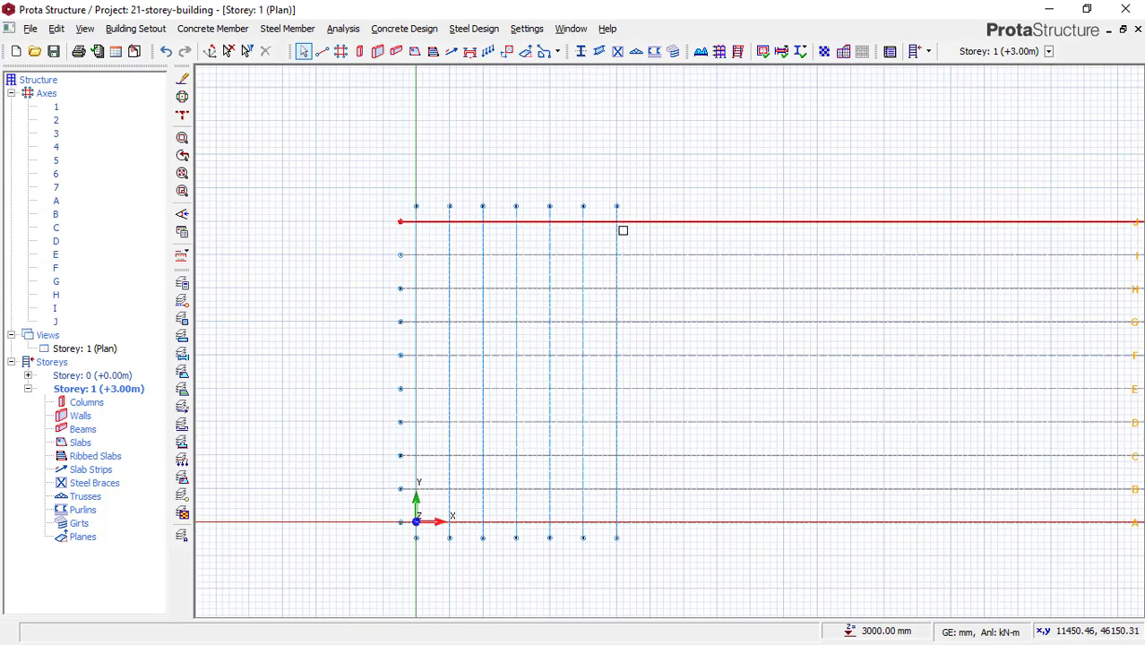
scroll(491, 479, "up", 4)
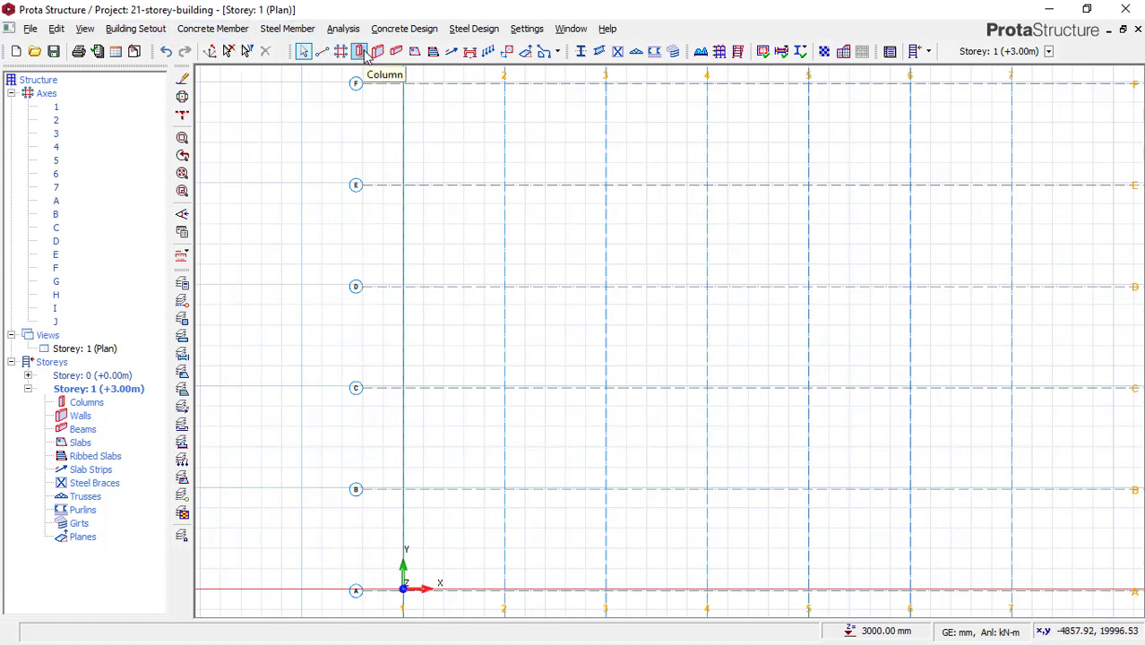
- Place a concrete column with b1 400 mm and b2 1500 mm at the intersection of axes A and 7
left_click(146, 29)
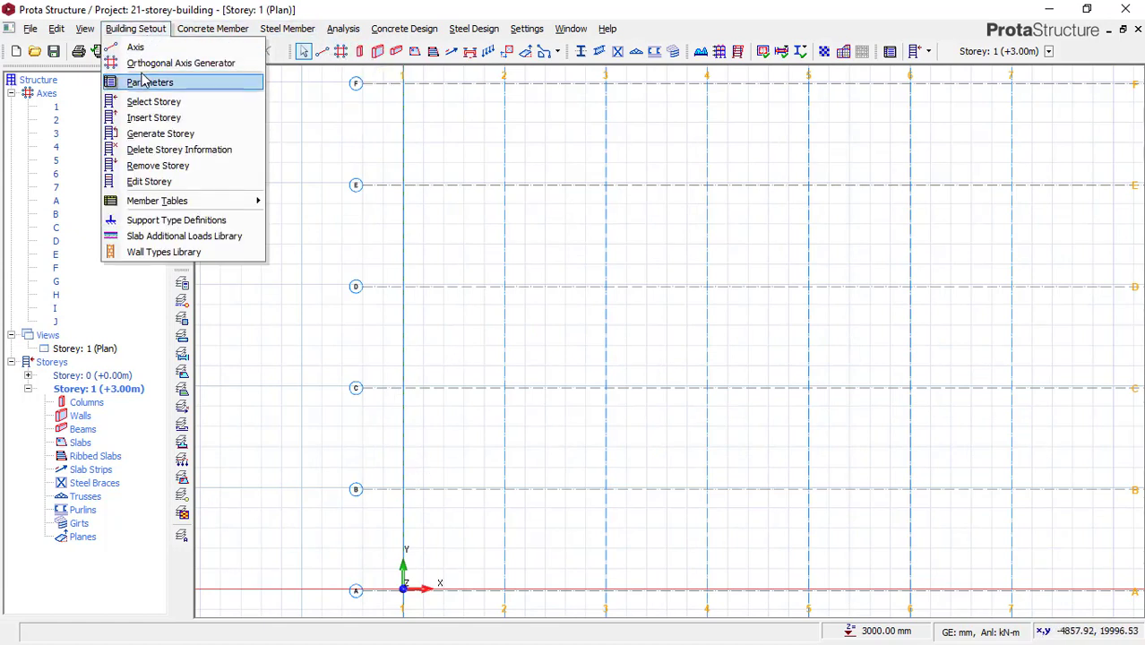
mouse_move(212, 31)
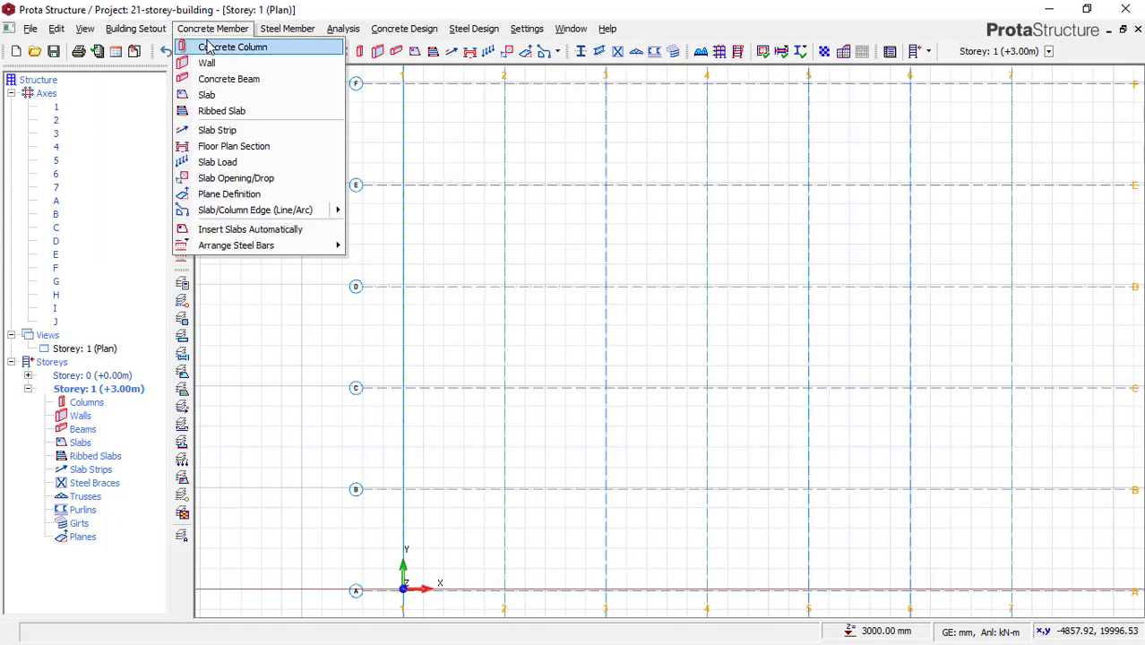
left_click(210, 50)
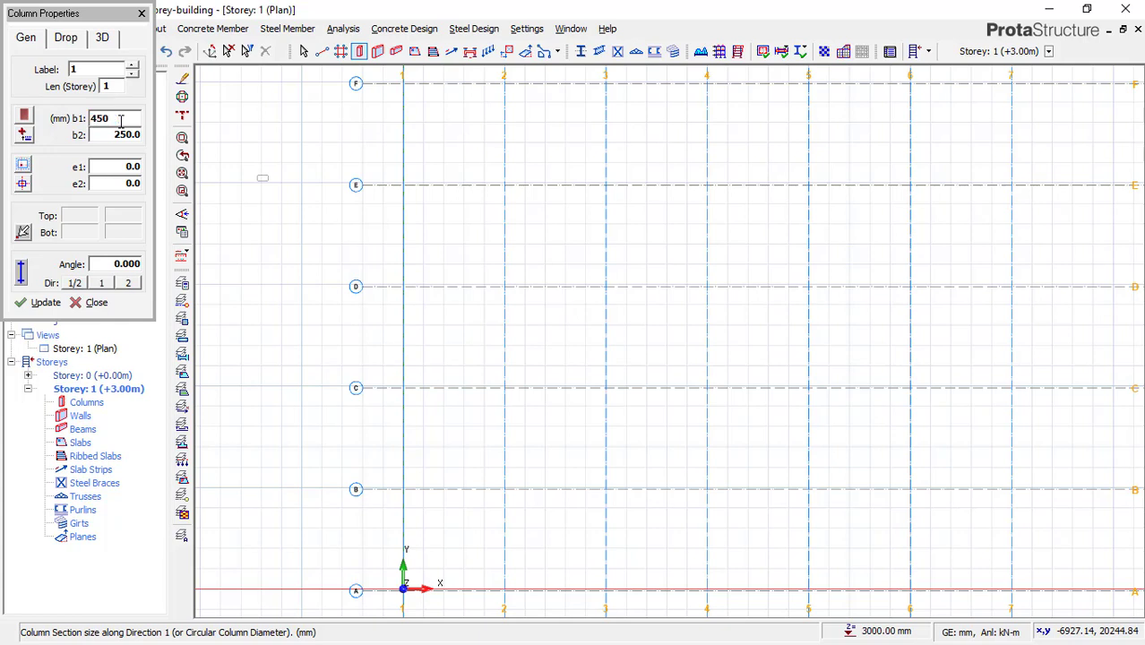
left_click(113, 134)
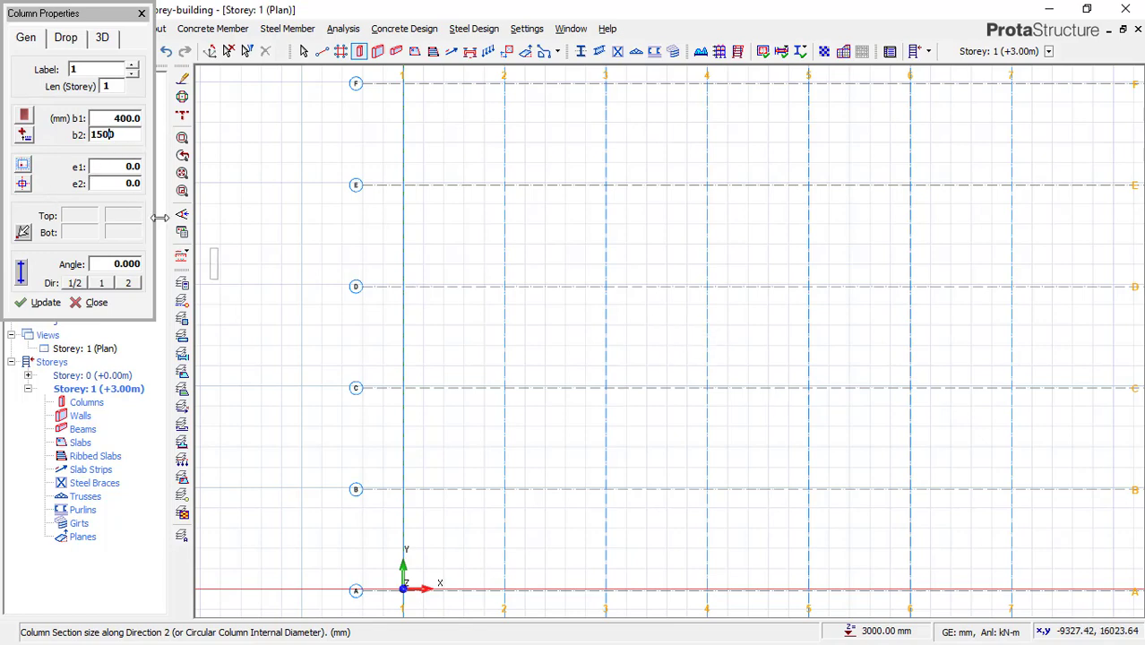
scroll(419, 229, "down", 4)
scroll(428, 307, "up", 6)
scroll(426, 291, "down", 1)
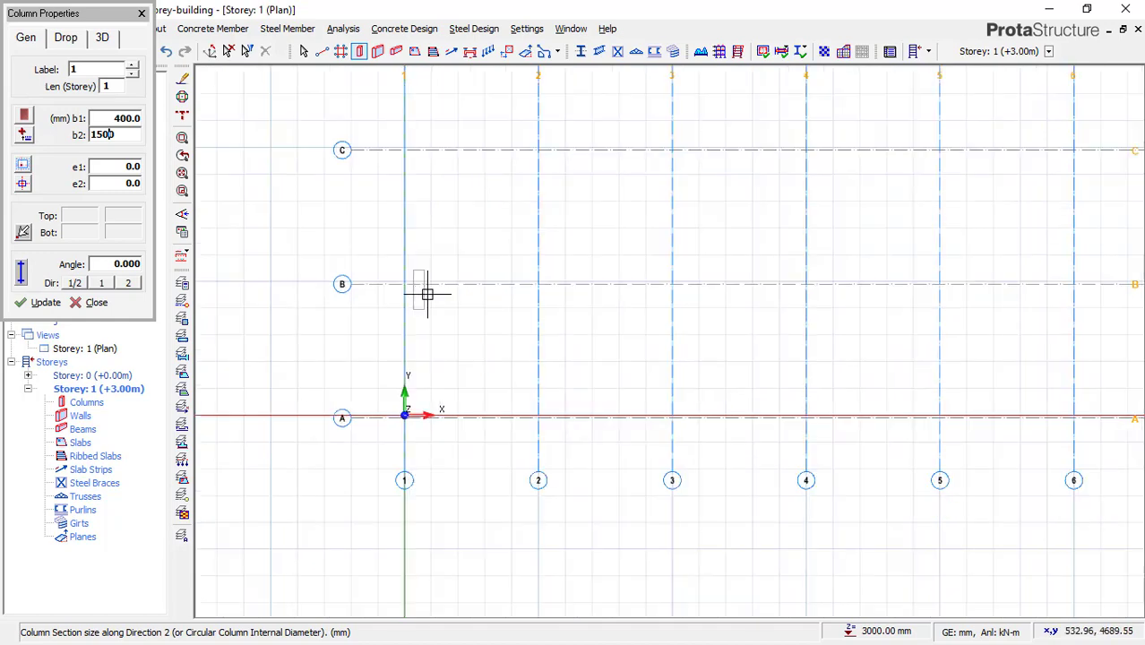
scroll(573, 351, "down", 2)
scroll(841, 386, "up", 3)
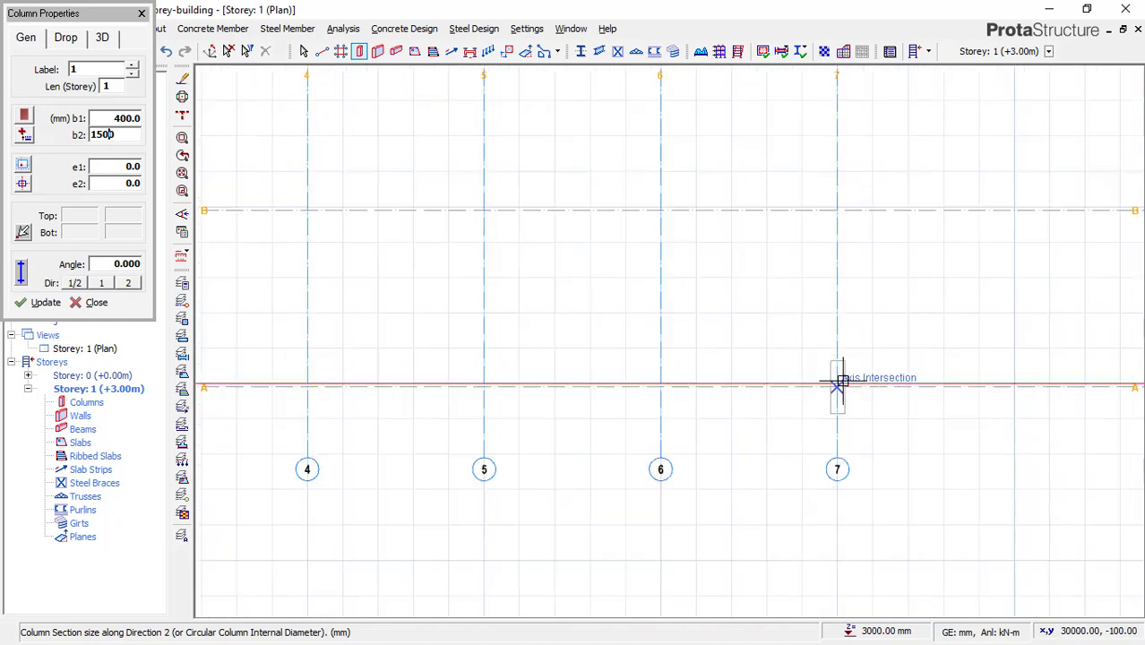
left_click(837, 383)
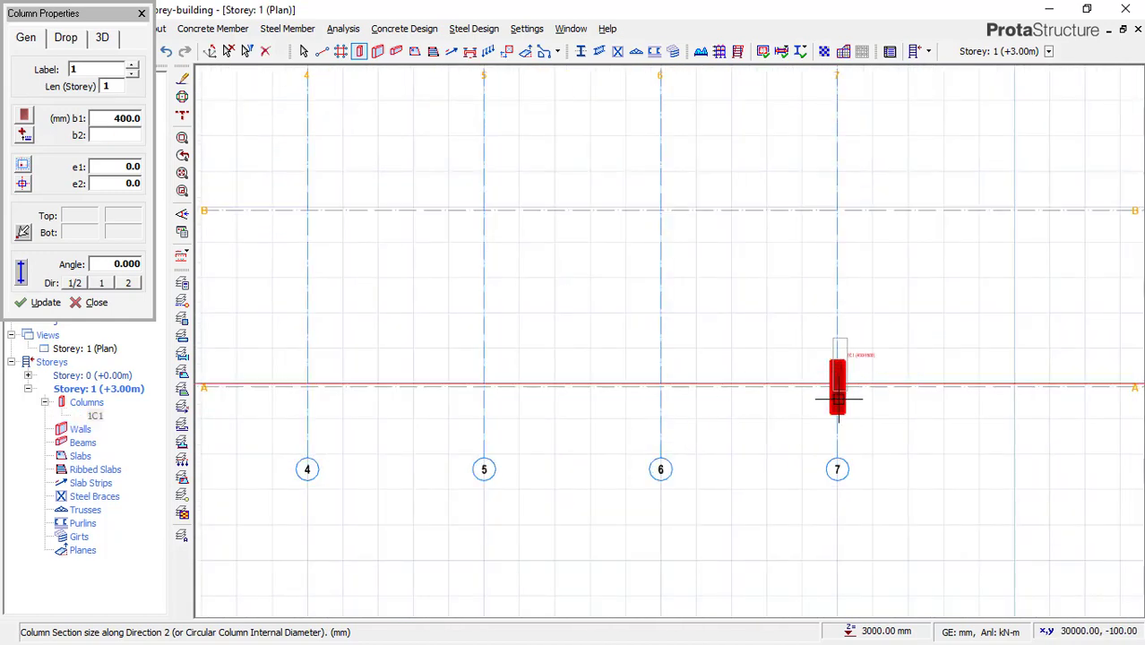
- Place 400 x 1500 mm concrete columns along axis A at its intersections with axes 6 through 1
left_click(660, 387)
scroll(619, 403, "down", 2)
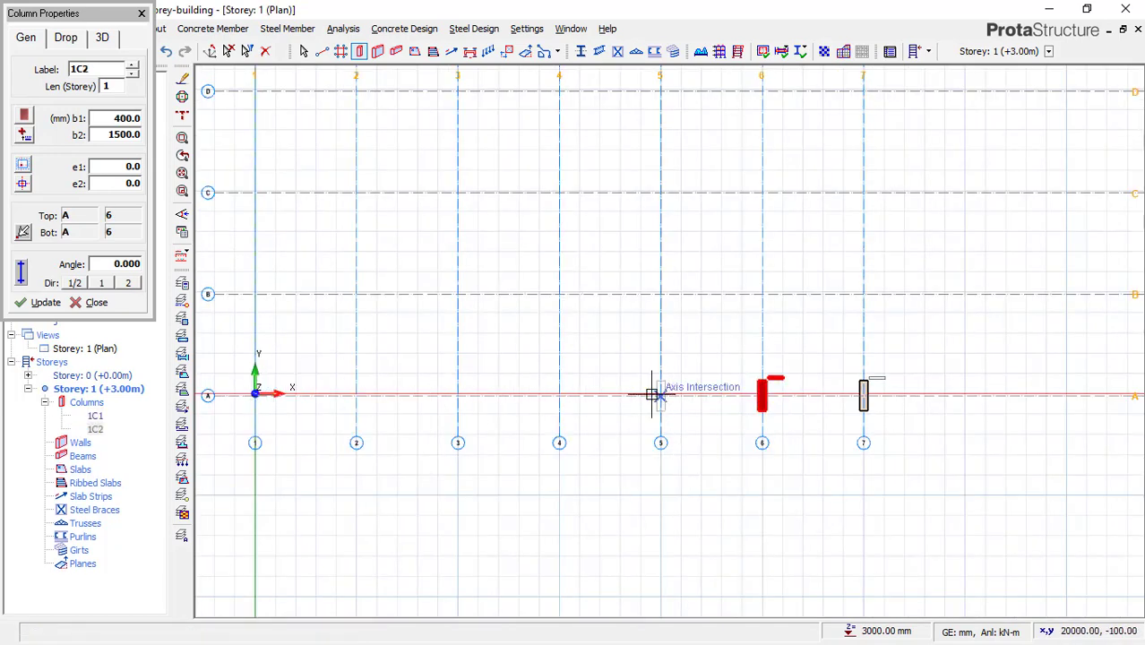
left_click(657, 397)
left_click_drag(559, 396, 258, 396)
scroll(501, 423, "up", 3)
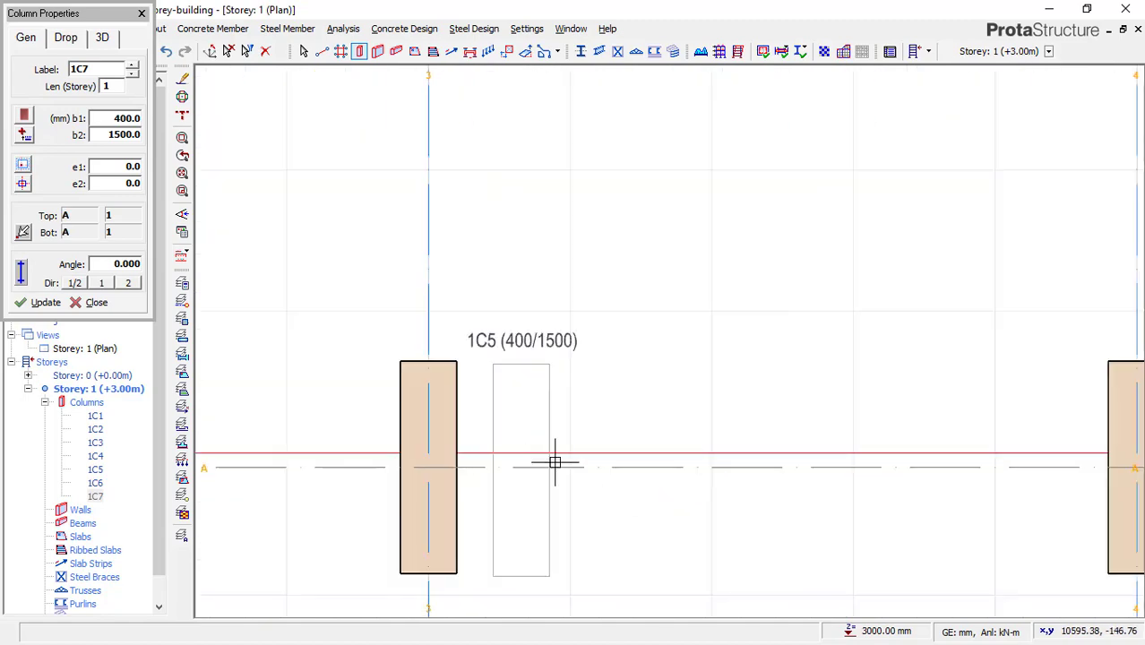
- Place 400 x 1500 mm concrete columns along axis 1 at its intersections with axes B through J
scroll(555, 462, "down", 6)
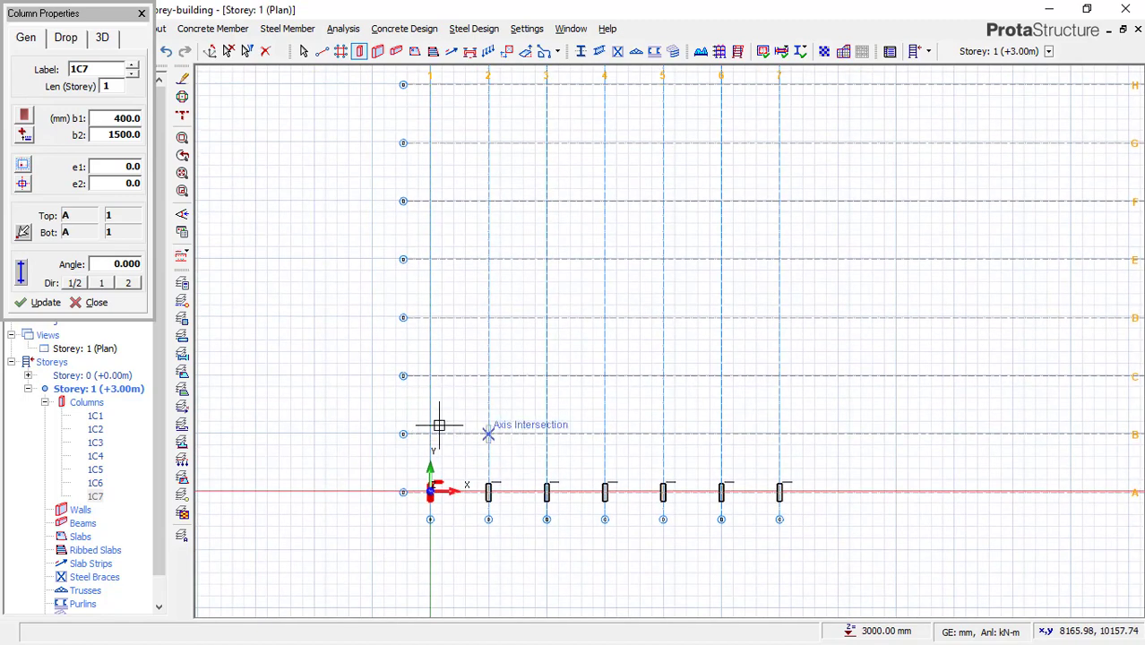
scroll(439, 425, "up", 4)
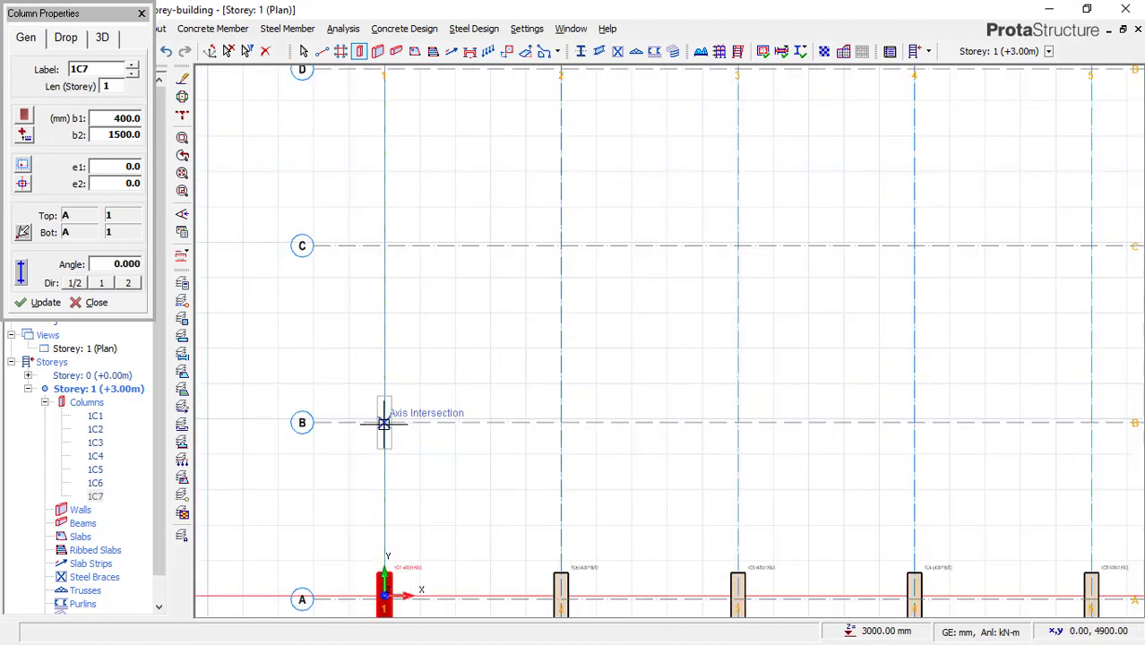
left_click(385, 419)
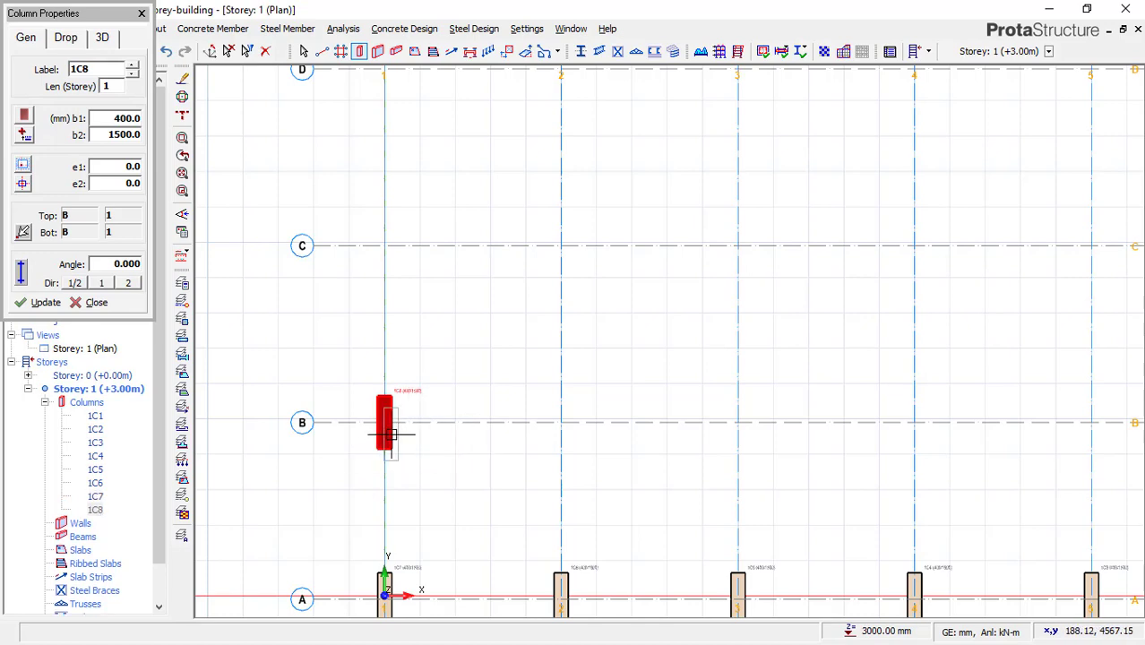
scroll(397, 436, "down", 1)
left_click(386, 292)
scroll(461, 371, "down", 5)
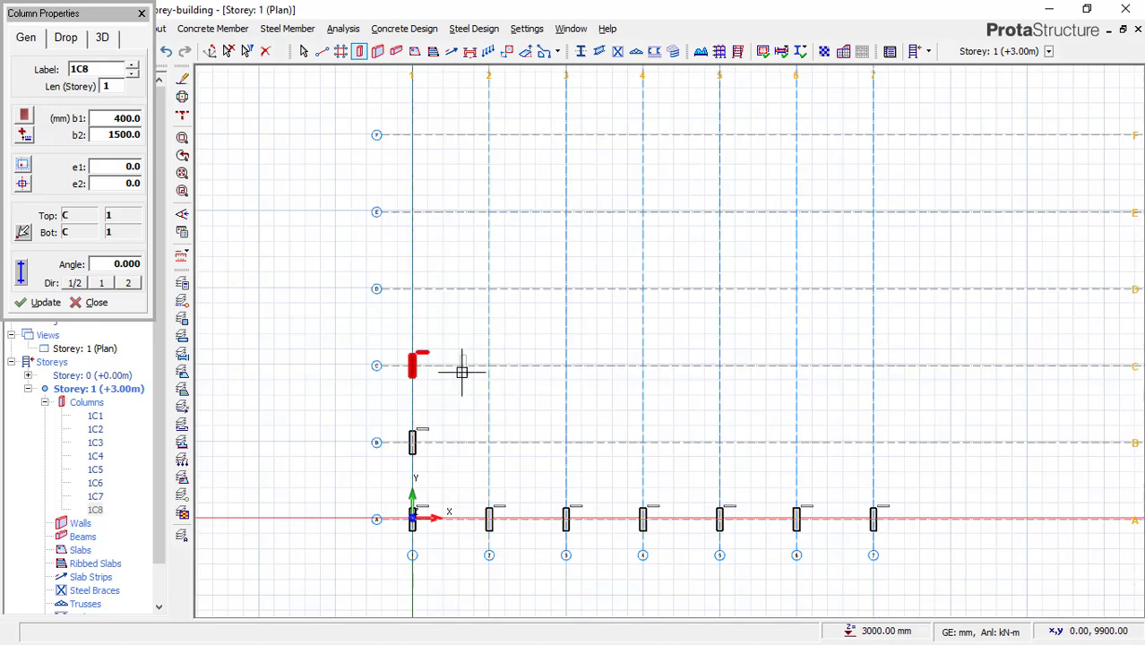
left_click(420, 428)
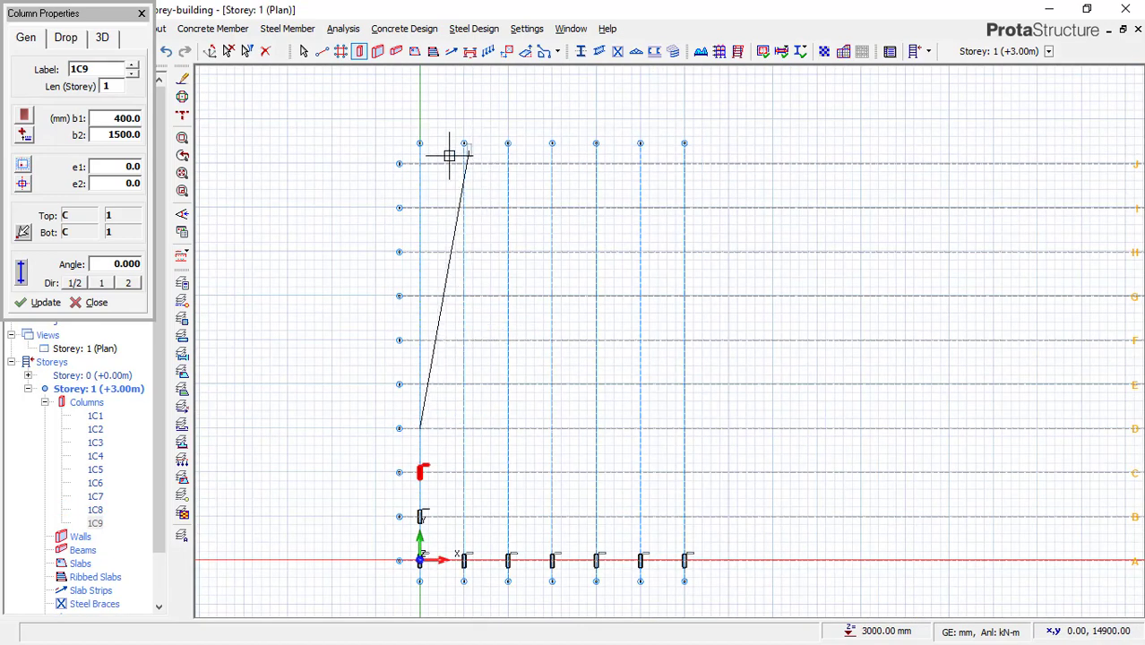
left_click(418, 164)
scroll(435, 150, "up", 3)
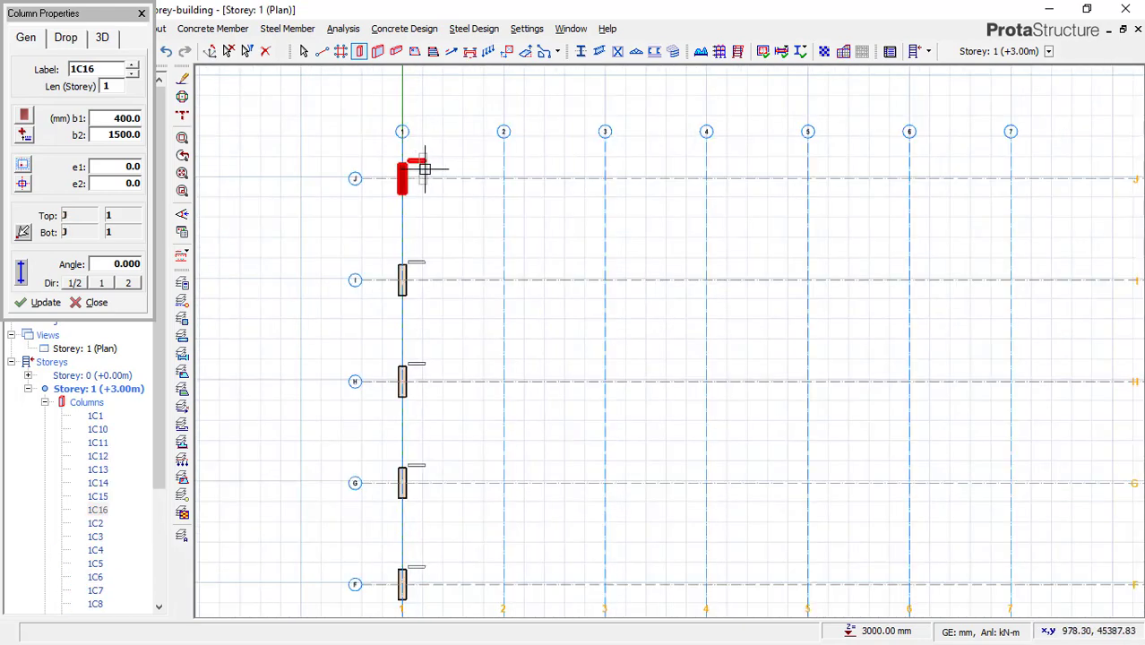
- Place a row of 400 x 1500 mm columns along axis J from axis 2 to axis 7
scroll(426, 170, "down", 2)
scroll(475, 184, "up", 1)
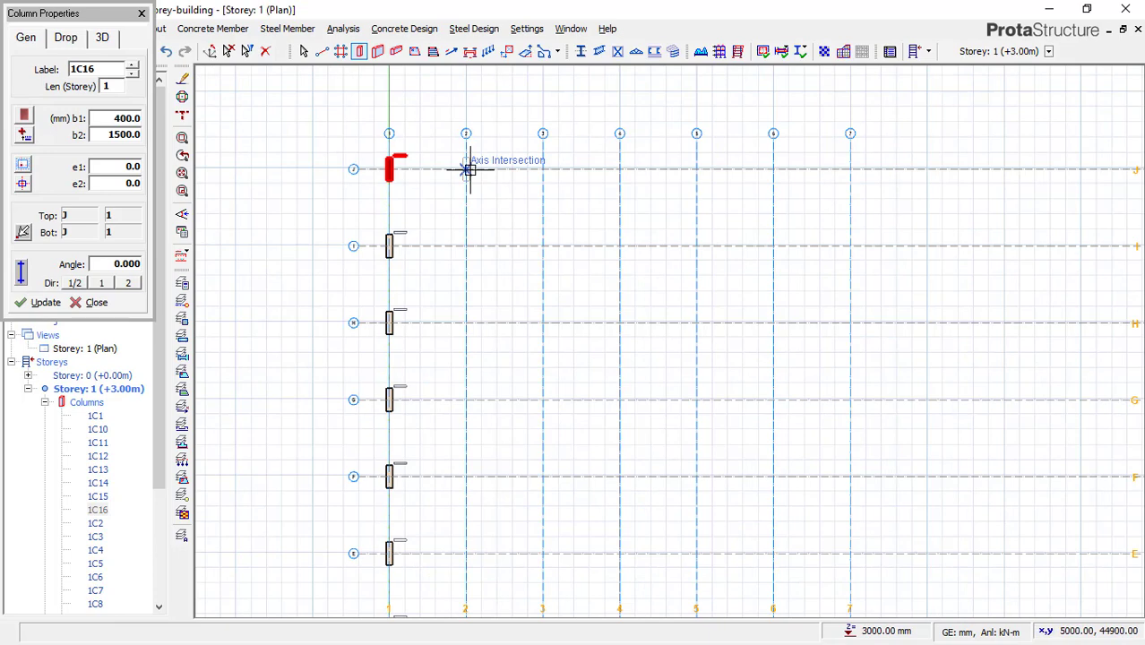
left_click(467, 171)
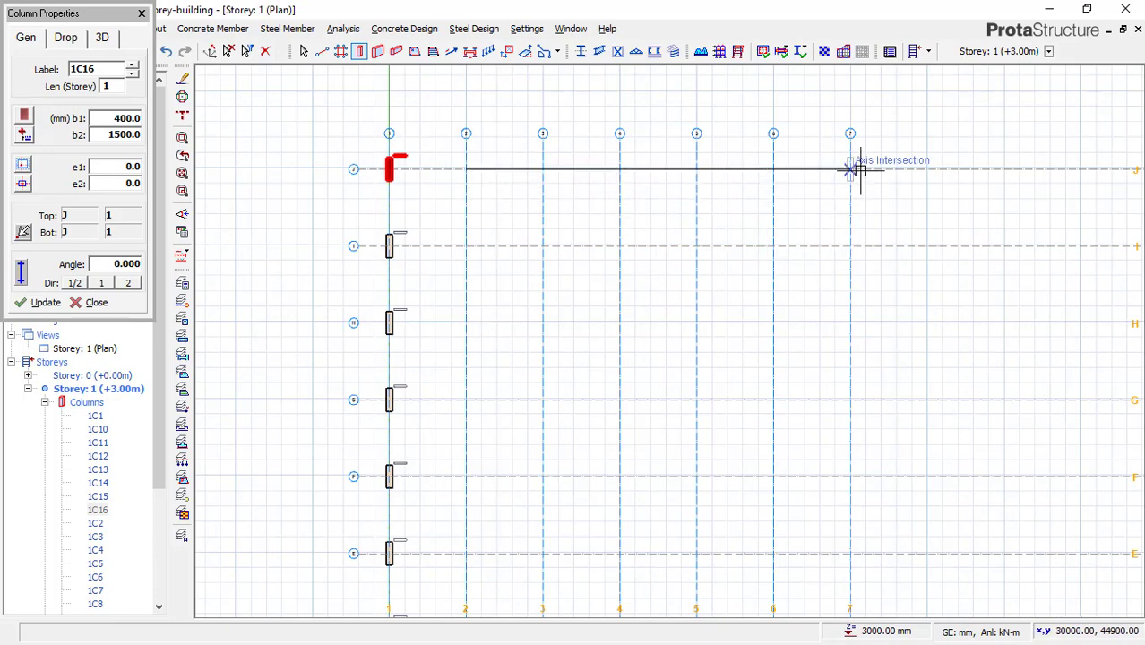
left_click(852, 170)
- Fill axes 2 and 3 with 400 x 1500 mm columns at every intersection from axis I to axis B
scroll(614, 173, "down", 3)
scroll(708, 246, "up", 1)
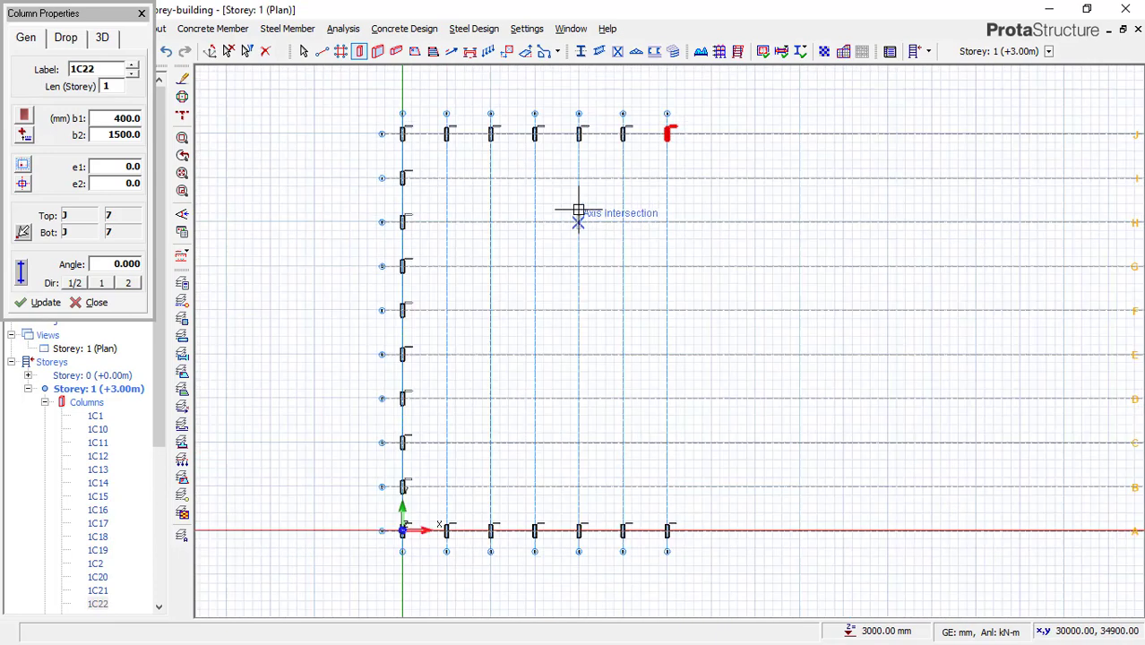
scroll(446, 178, "up", 1)
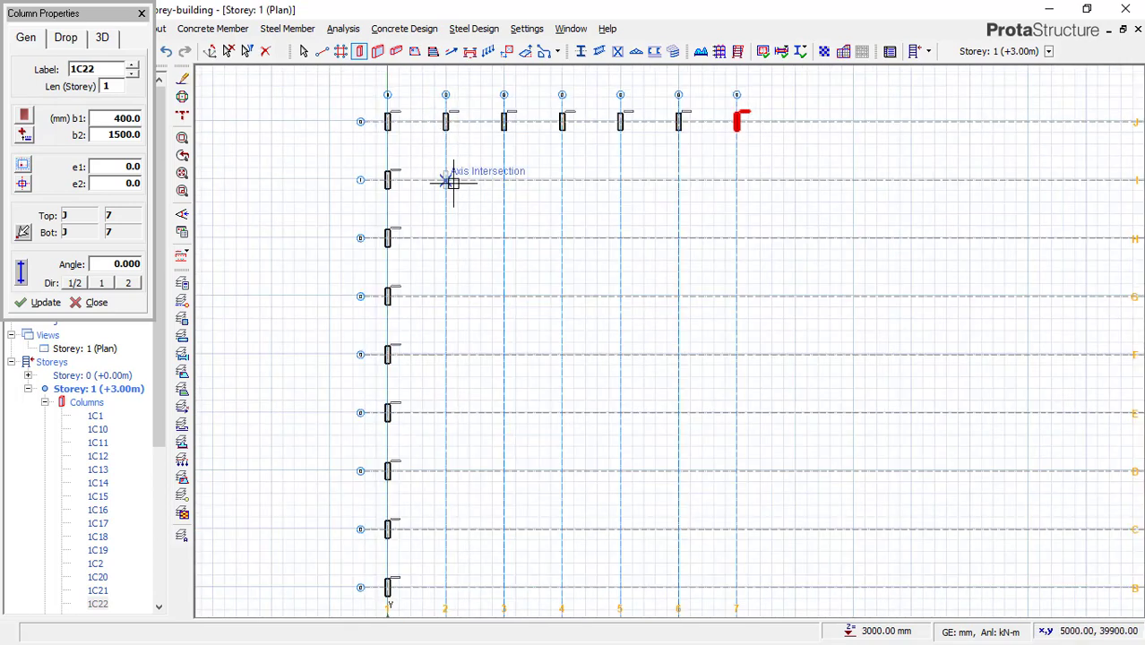
left_click(449, 181)
scroll(504, 176, "down", 1)
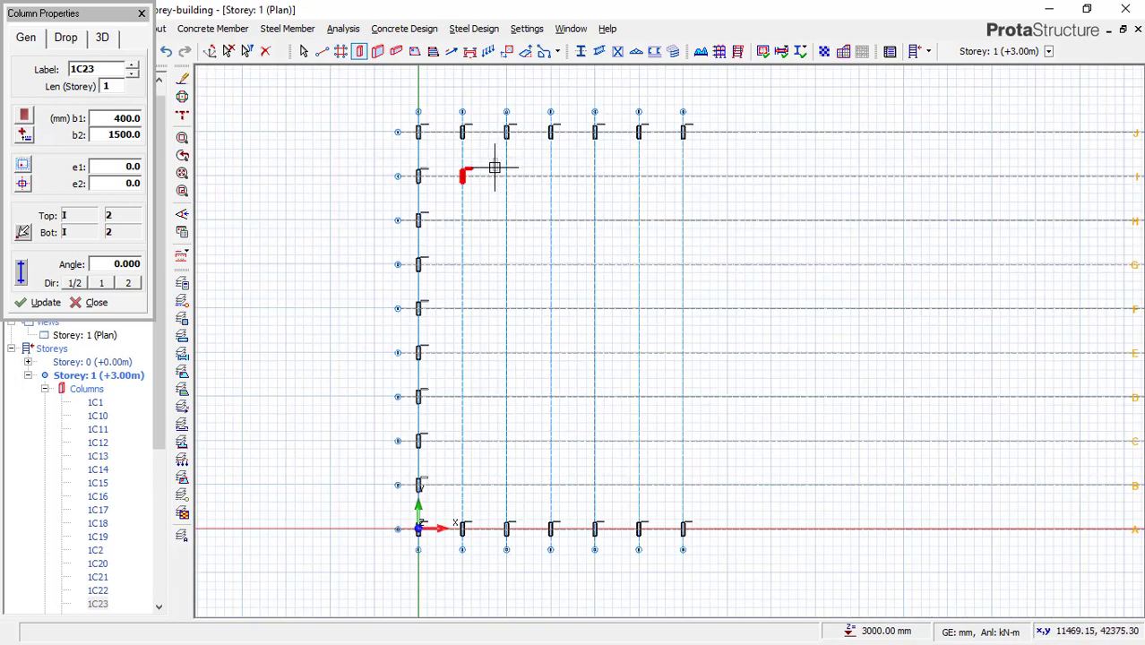
left_click(507, 177)
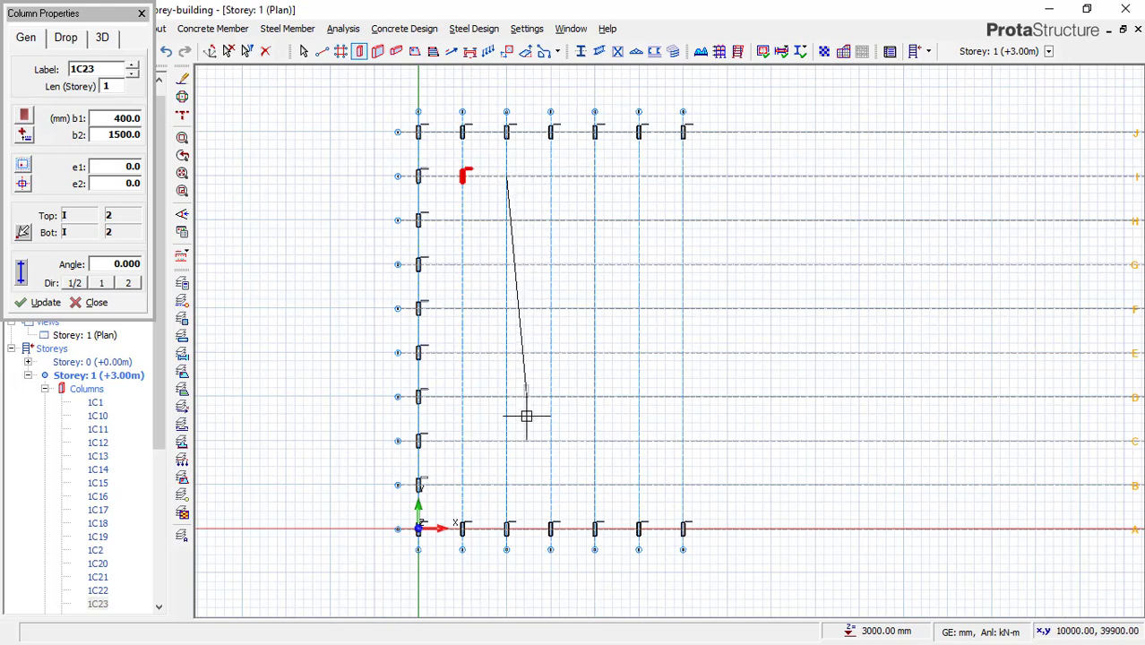
left_click(508, 486)
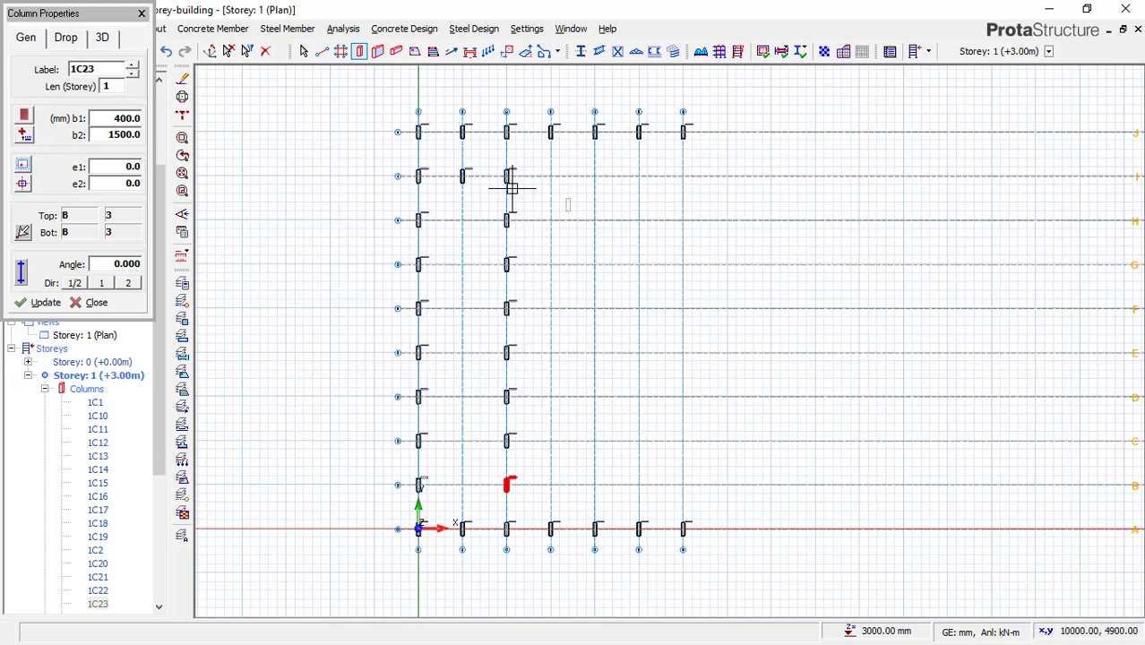
left_click(463, 217)
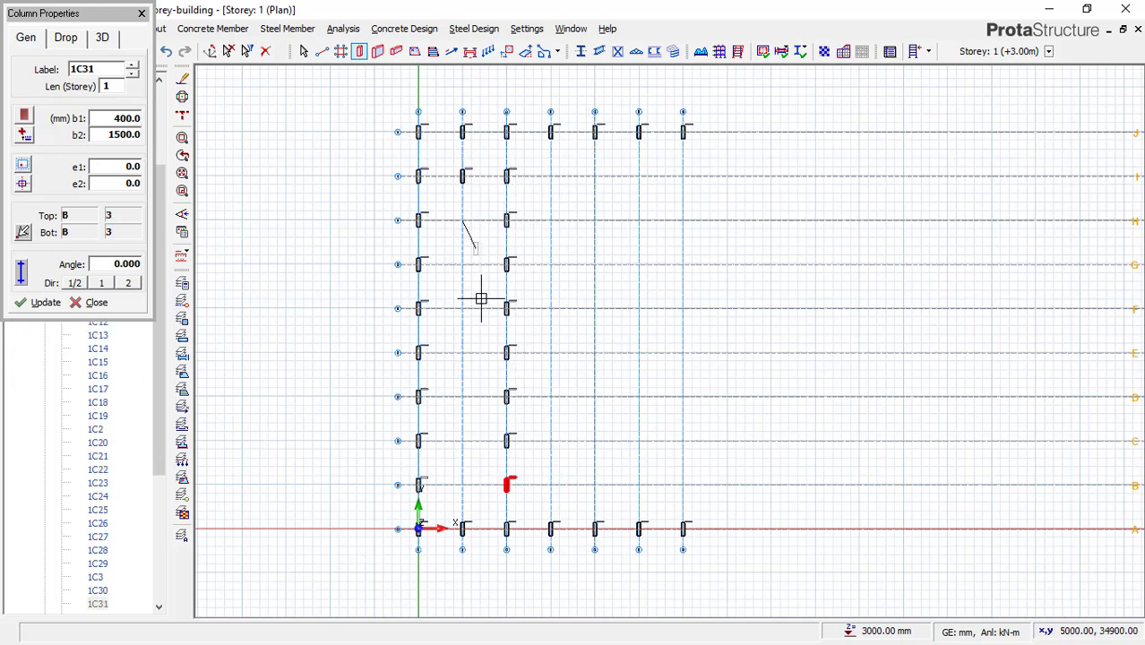
left_click(462, 486)
- Fill axes 4, 5, 6 and 7 with 400 x 1500 mm columns from axis I to axis B and end column placement
left_click(550, 177)
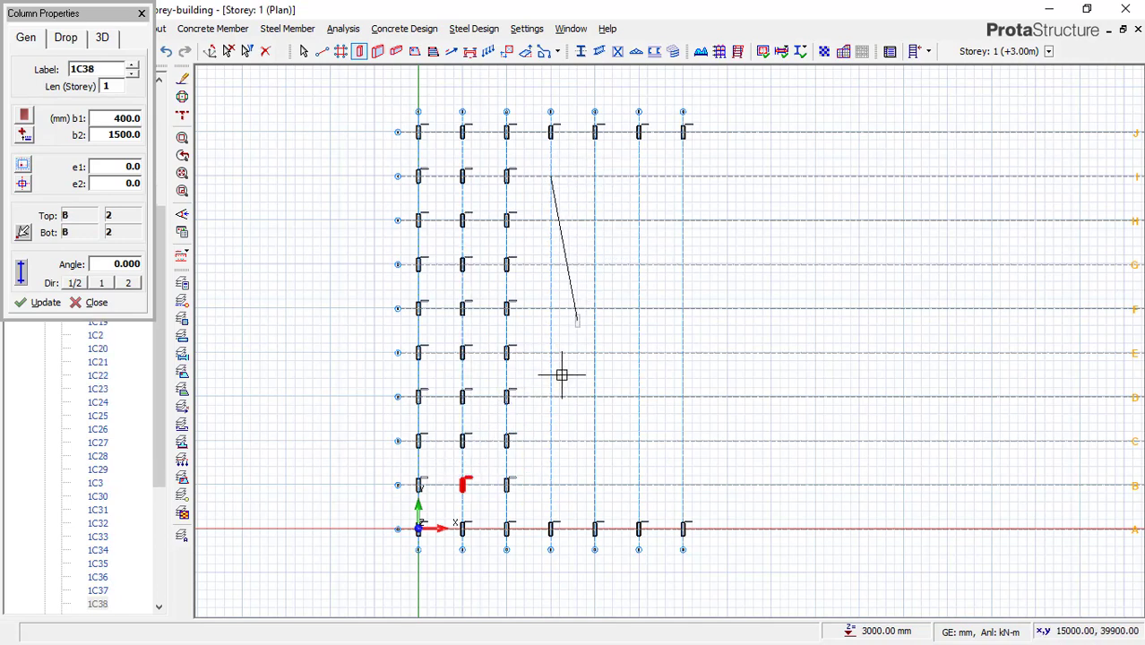
left_click(552, 484)
left_click(594, 176)
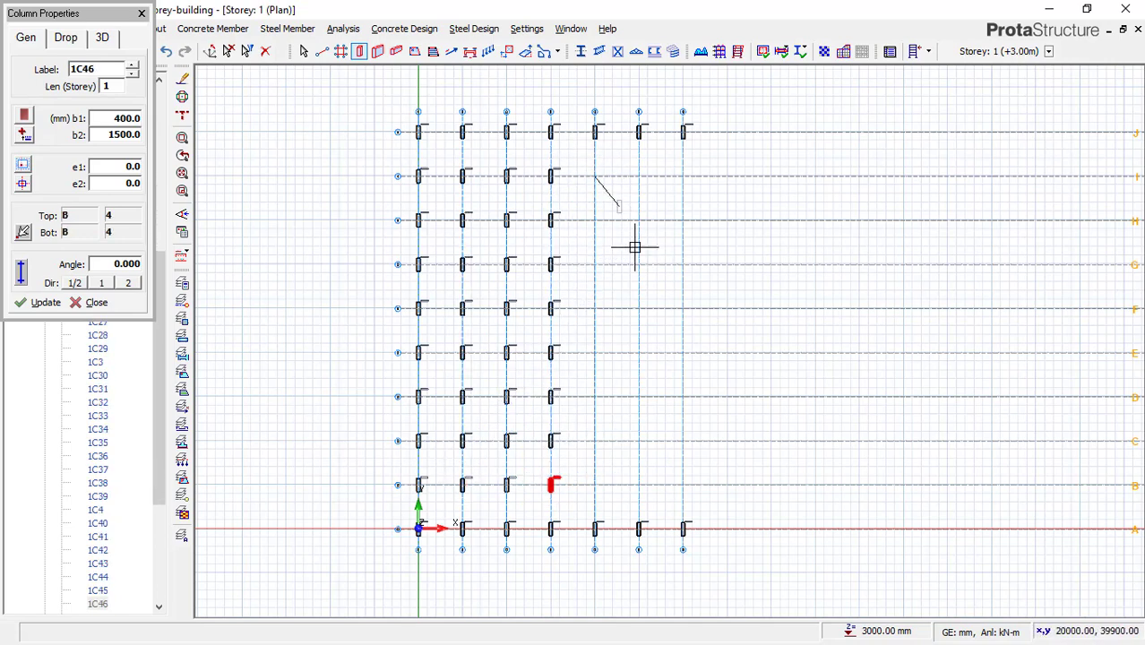
left_click(594, 484)
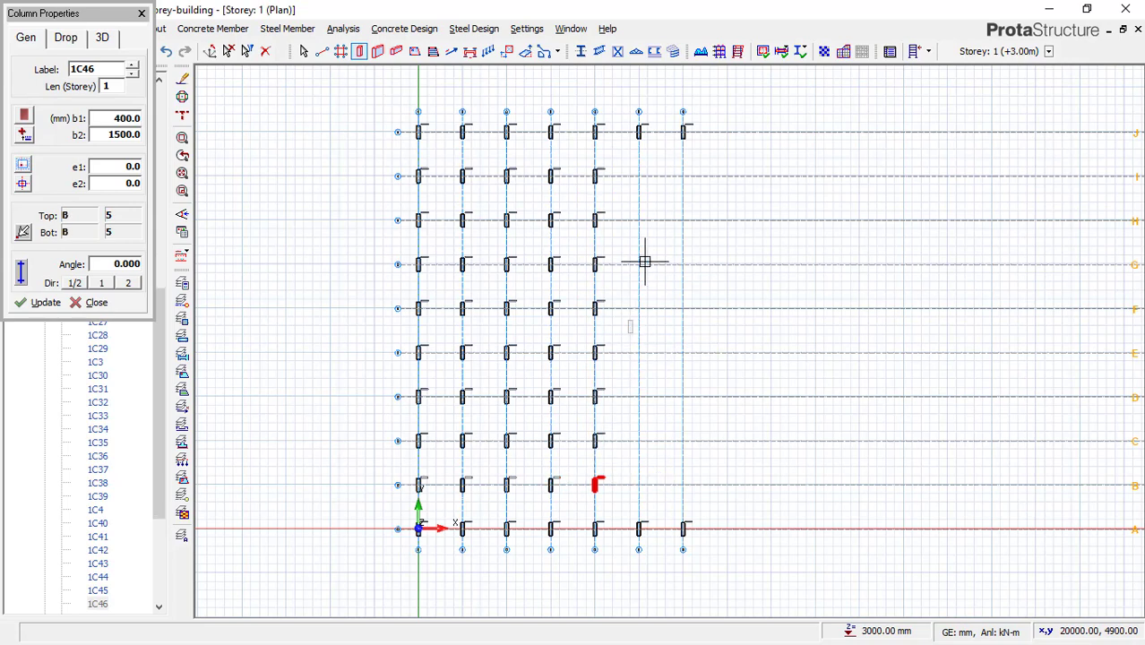
left_click(639, 177)
left_click(640, 485)
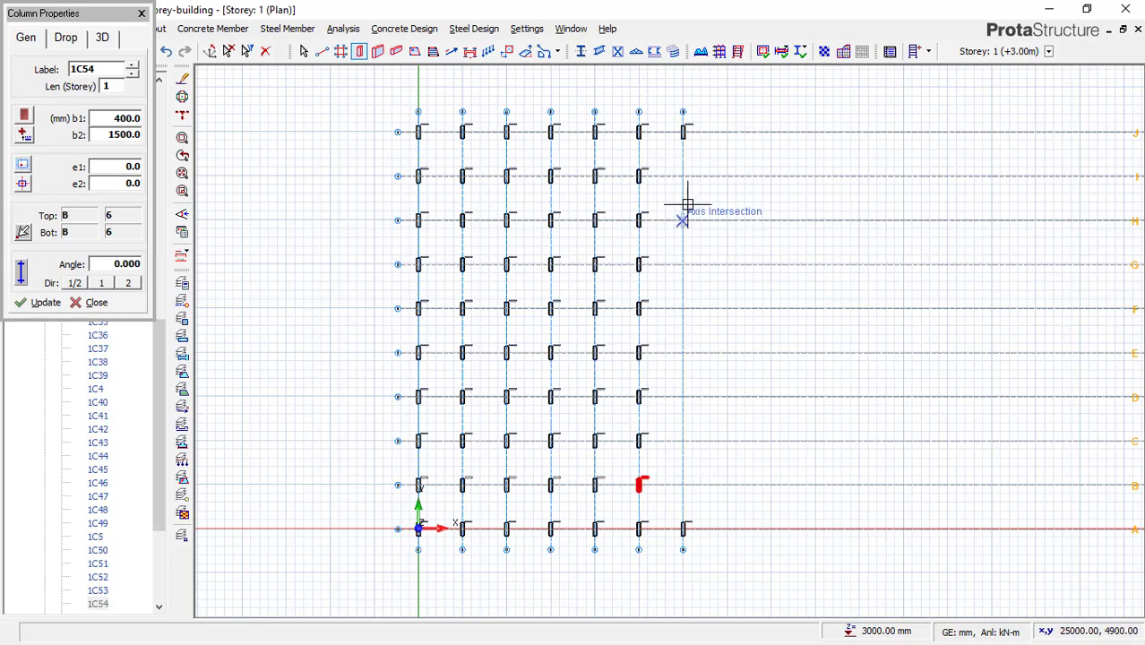
left_click(682, 176)
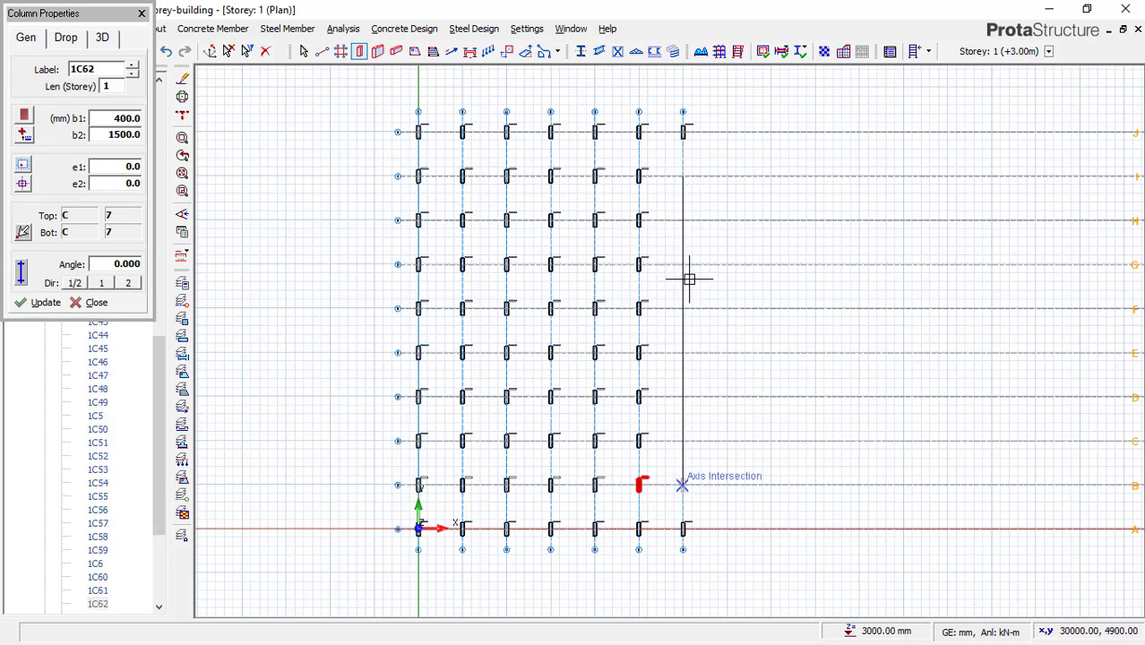
left_click(683, 485)
scroll(663, 153, "up", 6)
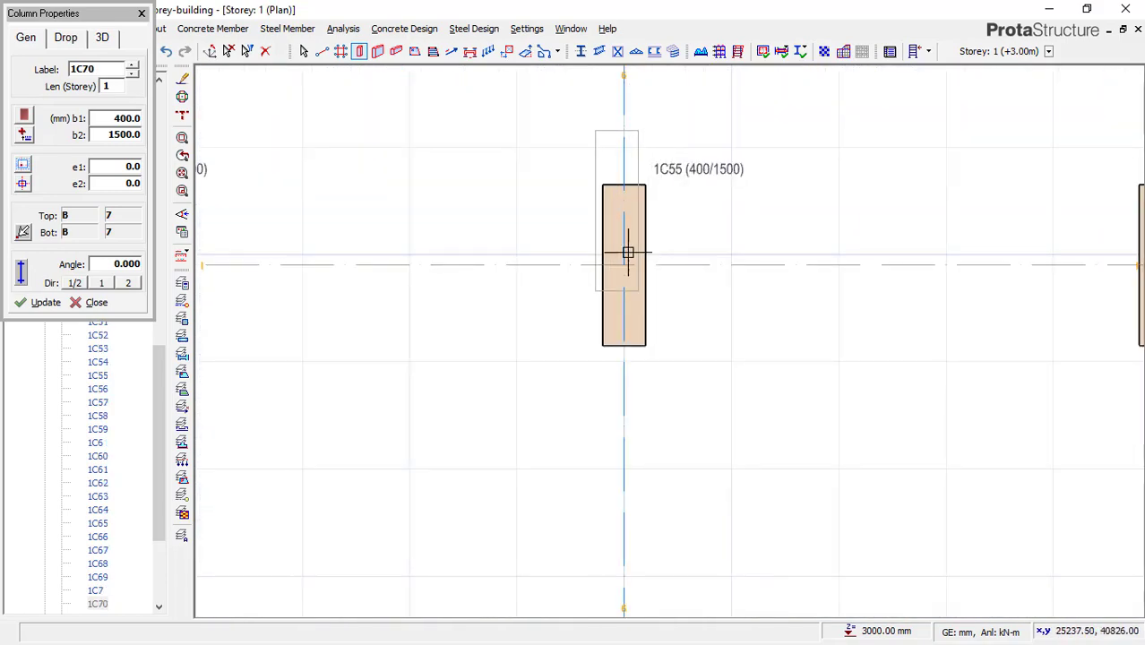
scroll(627, 253, "down", 6)
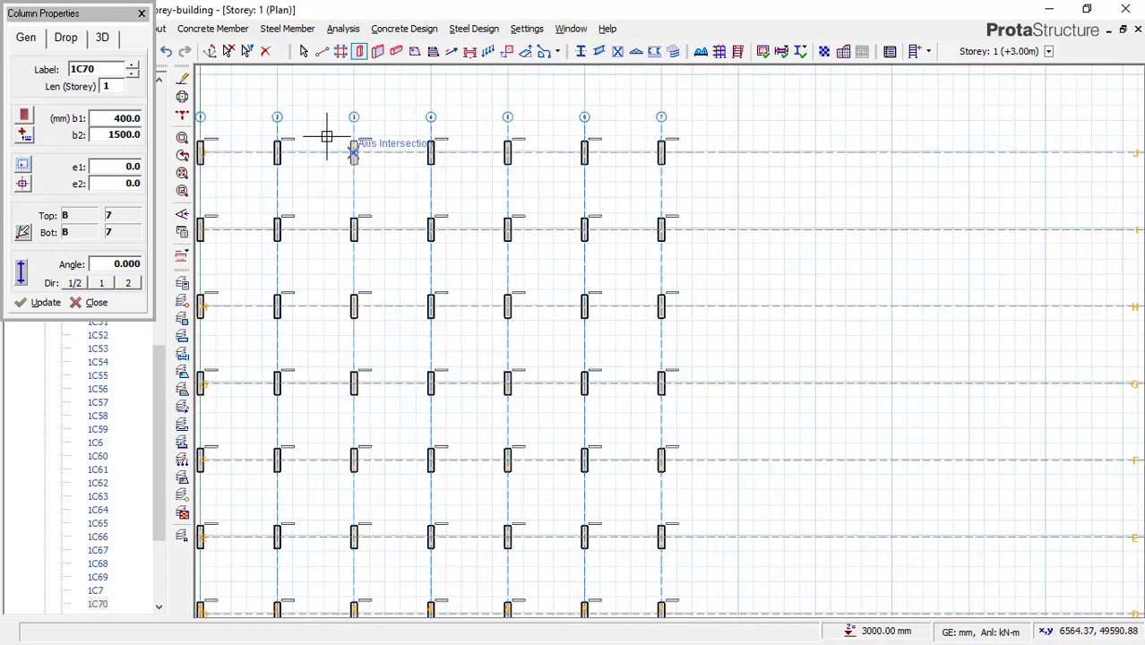
left_click(229, 52)
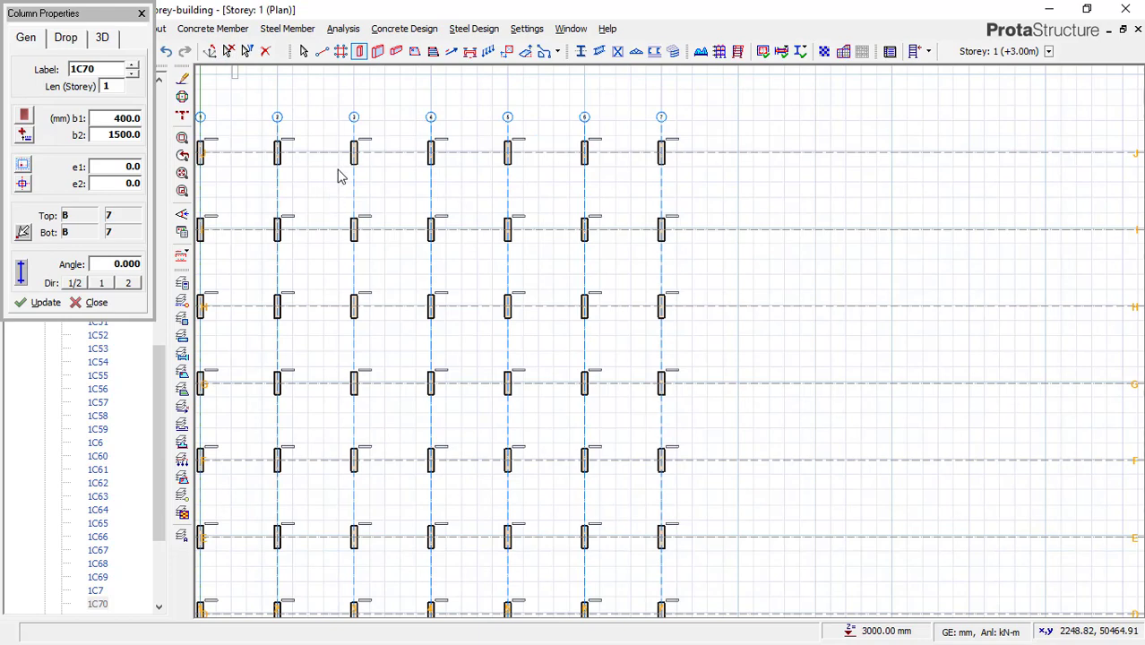
key("Escape")
- Place concrete beams with b 250 mm and h-Bot 750 mm along axis J from axis 1 to axis 7
middle_click_drag(464, 113, 688, 178)
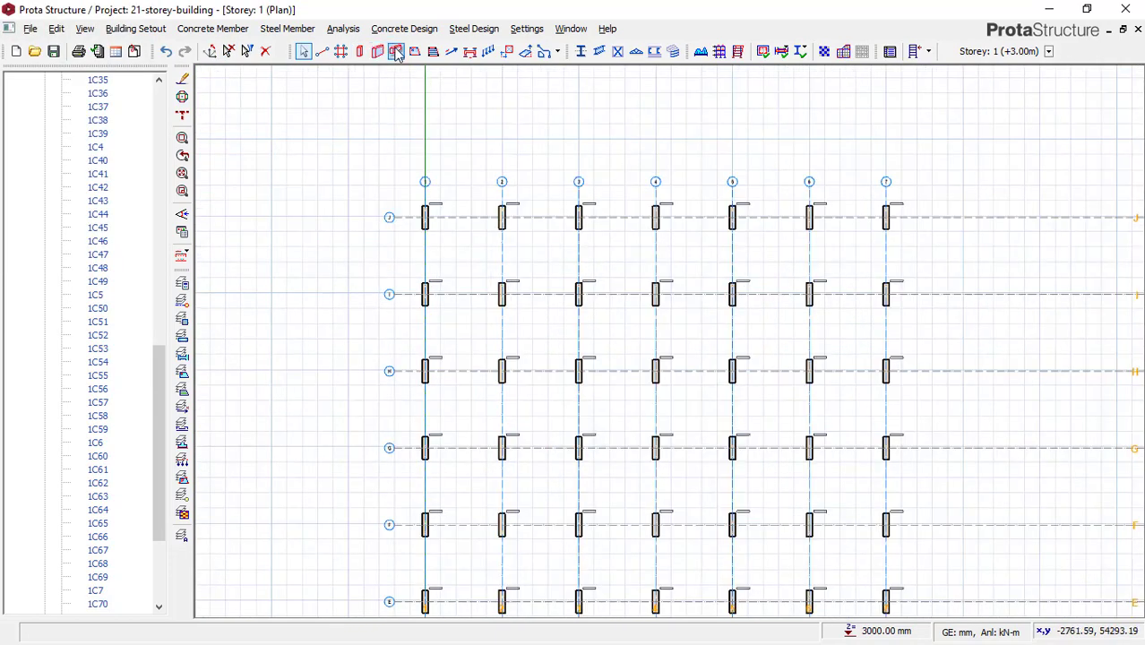
left_click(212, 29)
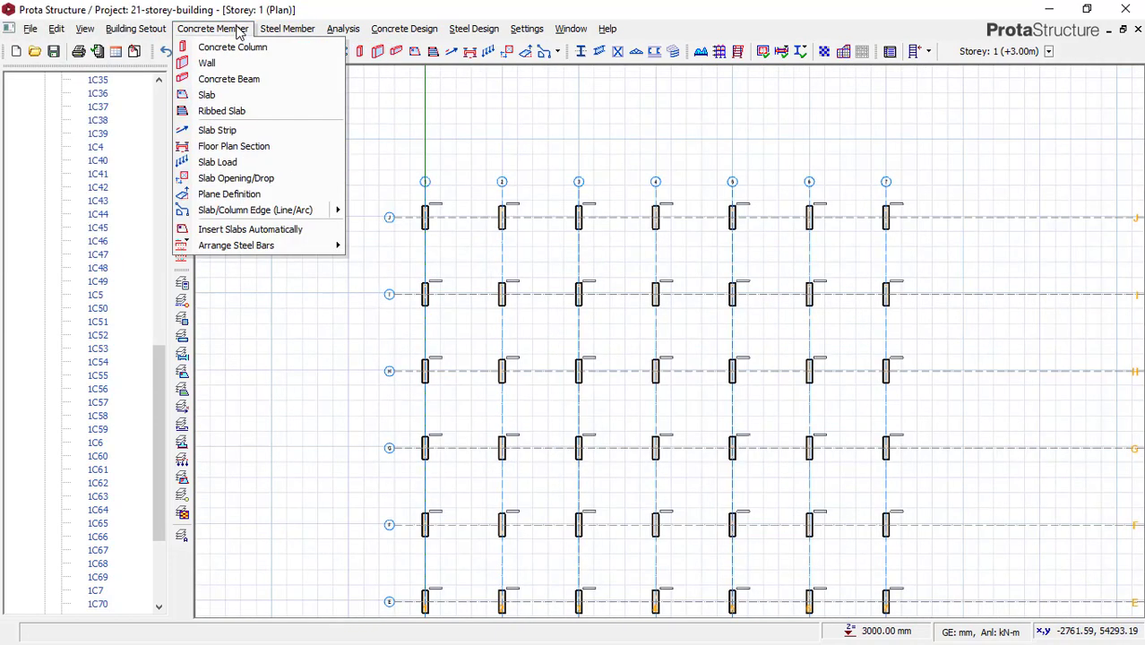
left_click(229, 79)
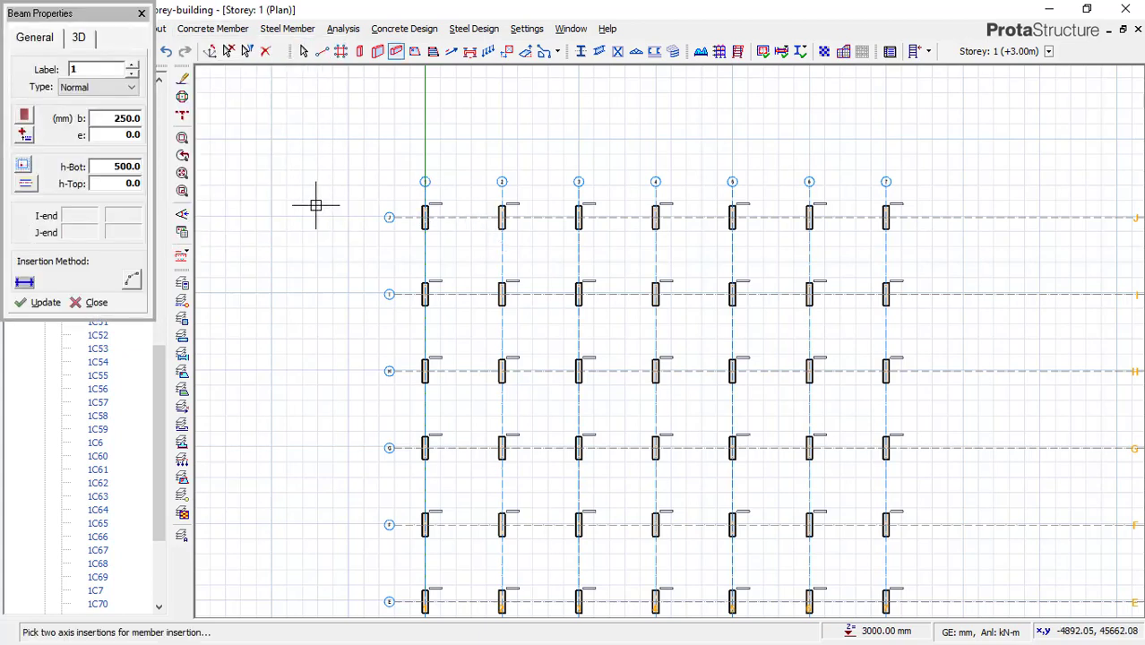
double_click(130, 117)
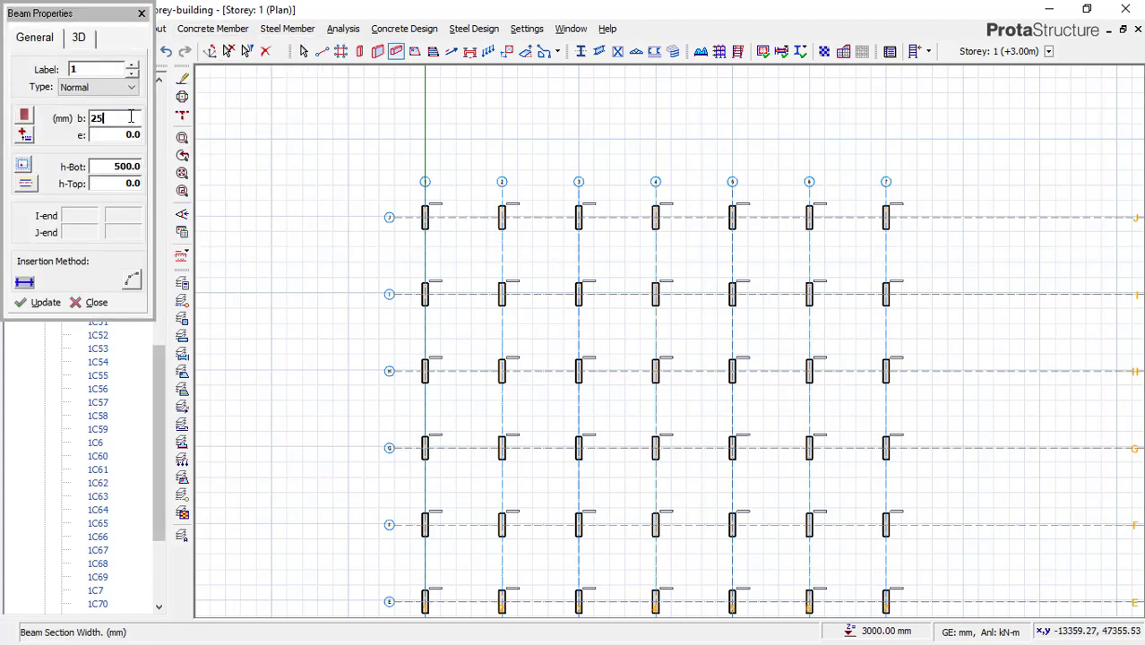
double_click(129, 167)
left_click(129, 168)
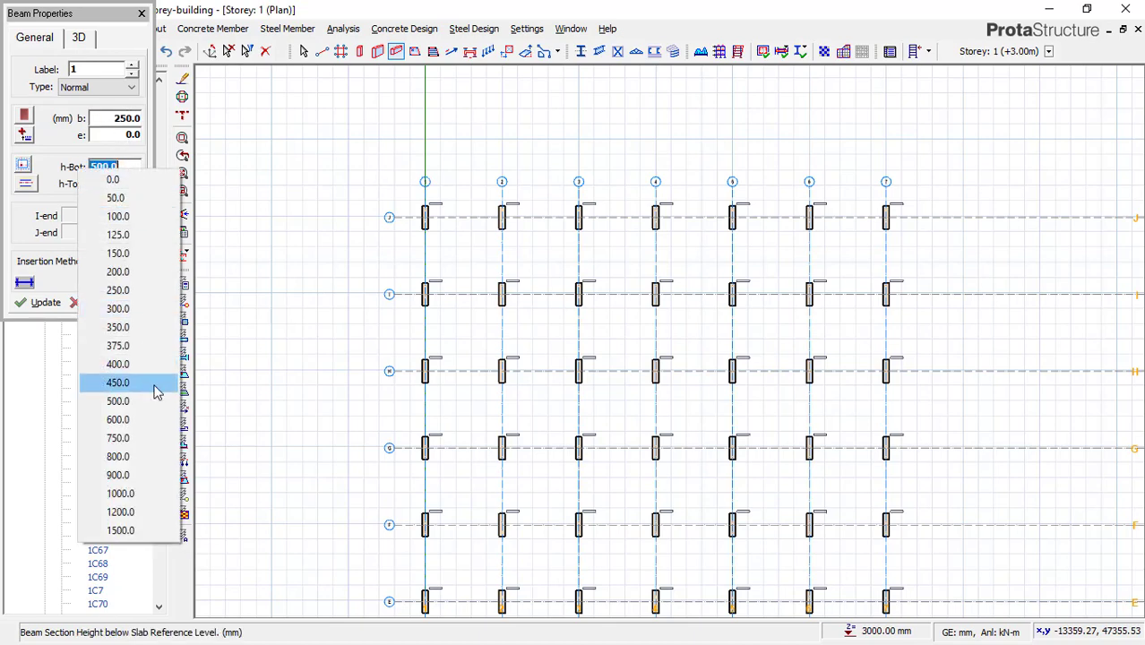
left_click(118, 439)
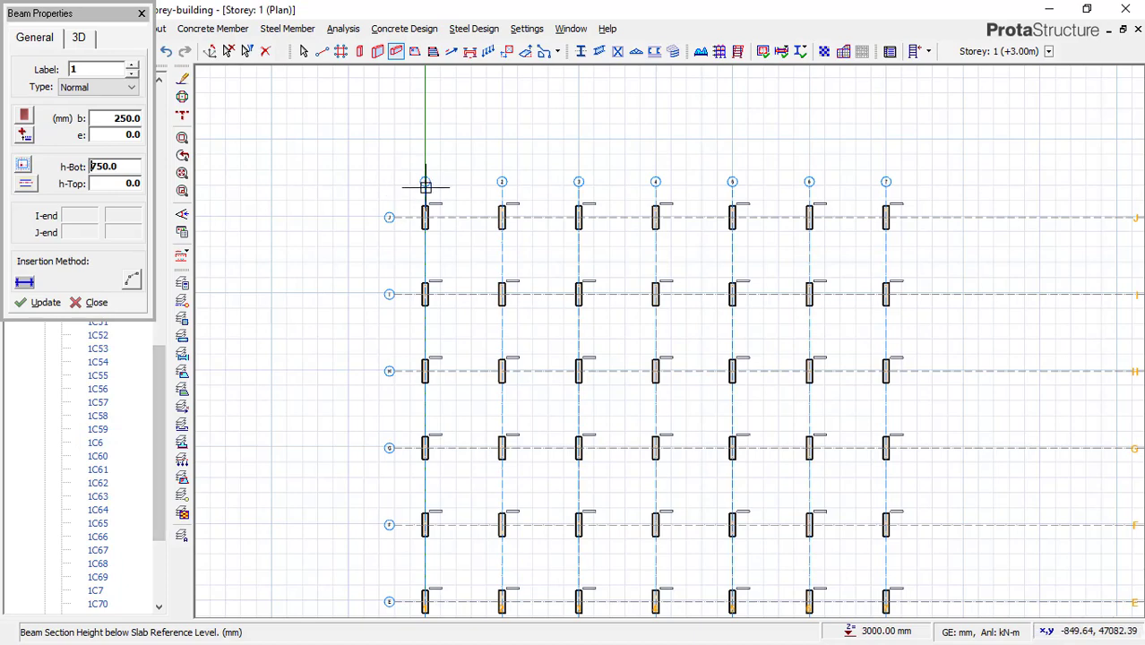
scroll(498, 239, "up", 3)
scroll(327, 225, "down", 2)
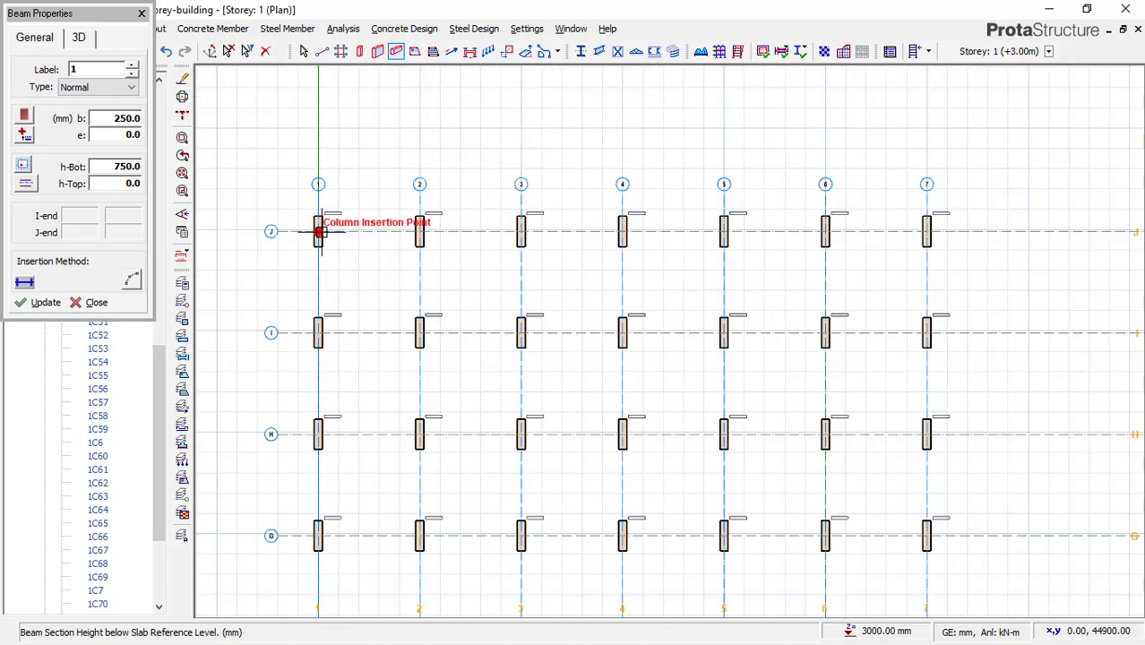
left_click(320, 240)
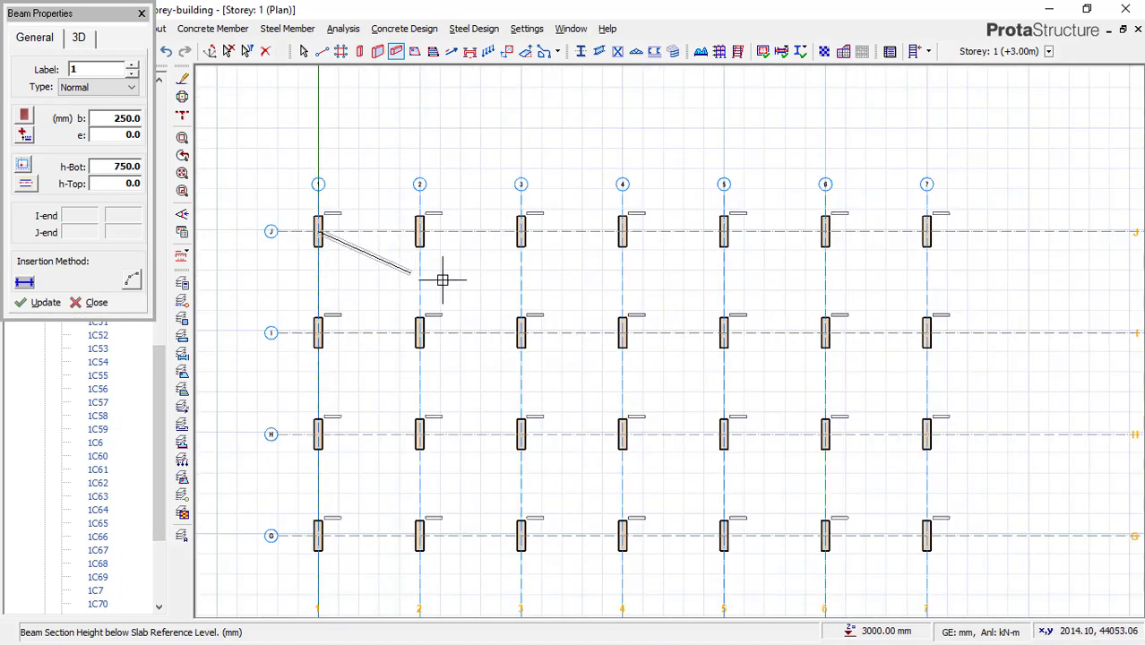
left_click(914, 235)
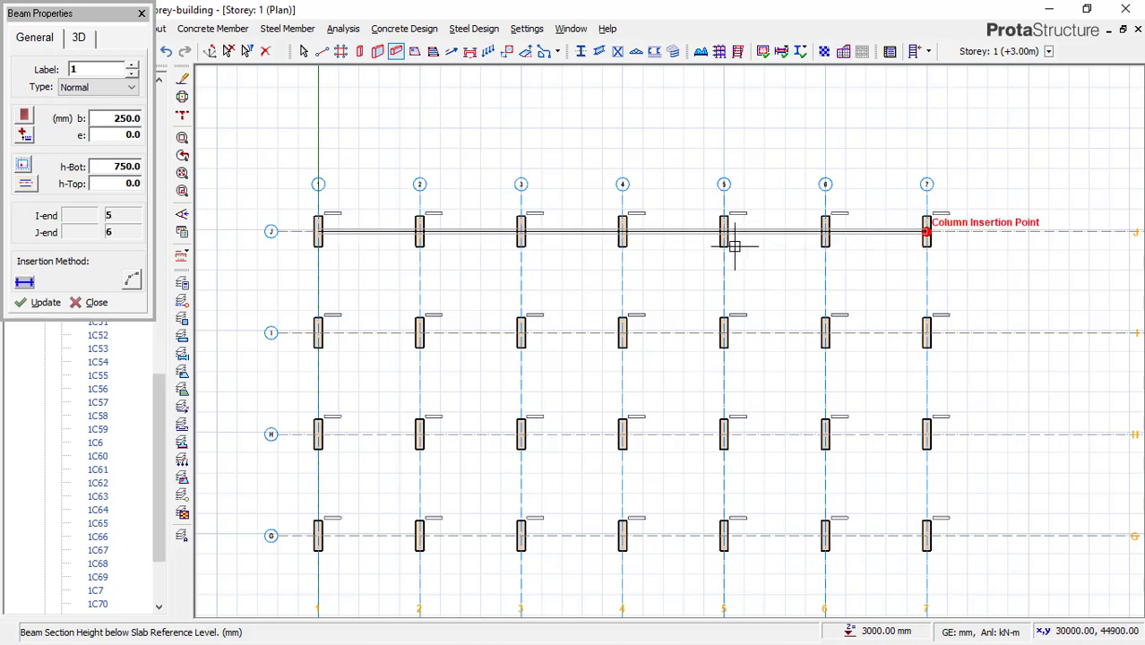
- Place 250 x 750 mm concrete beams along axis 7 from axis J to axis A
scroll(873, 243, "up", 5)
scroll(621, 191, "down", 8)
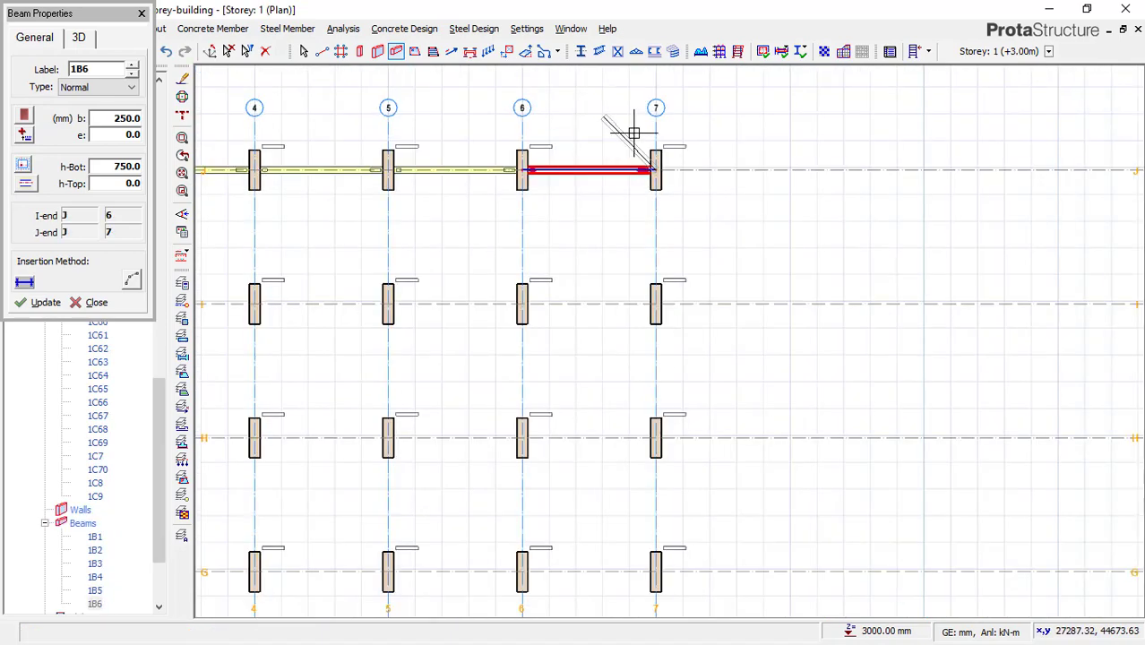
scroll(649, 550, "up", 5)
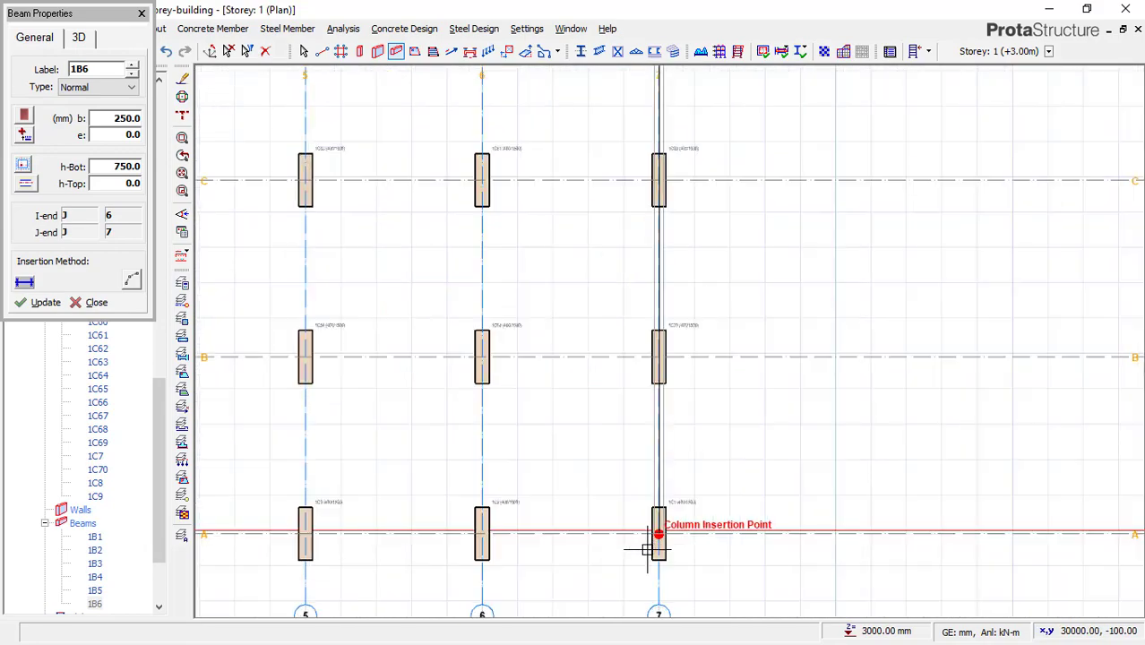
left_click(659, 534)
scroll(717, 484, "down", 8)
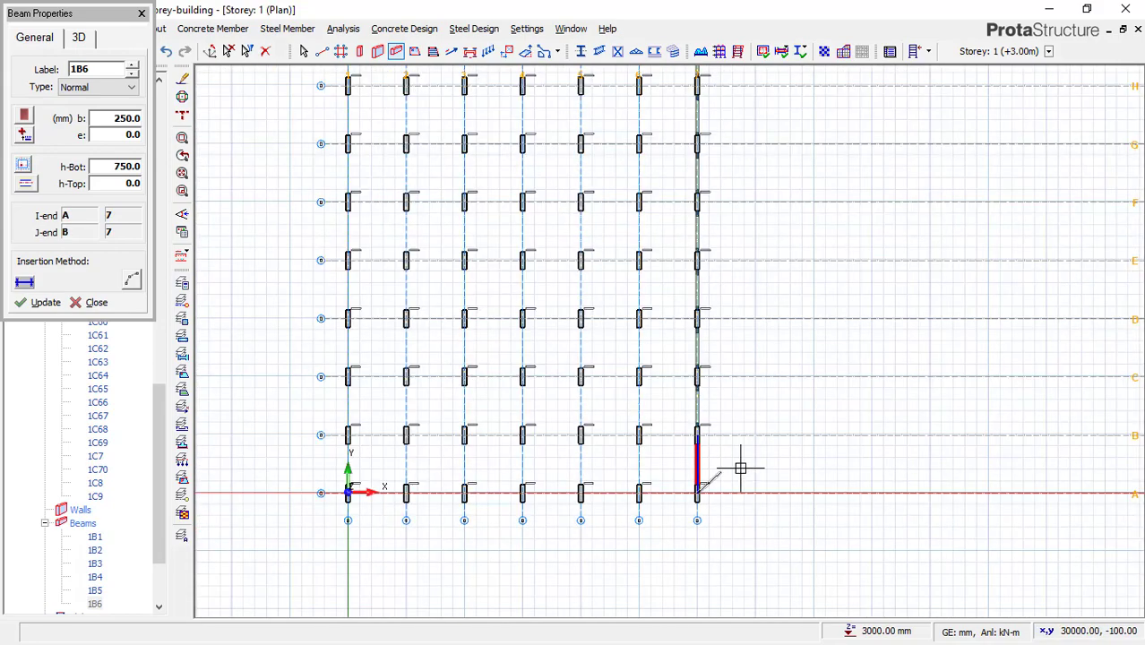
- Place 250 x 750 mm beams along axis A from axis 7 to axis 1 and up axis 1 to axis J
scroll(448, 489, "up", 6)
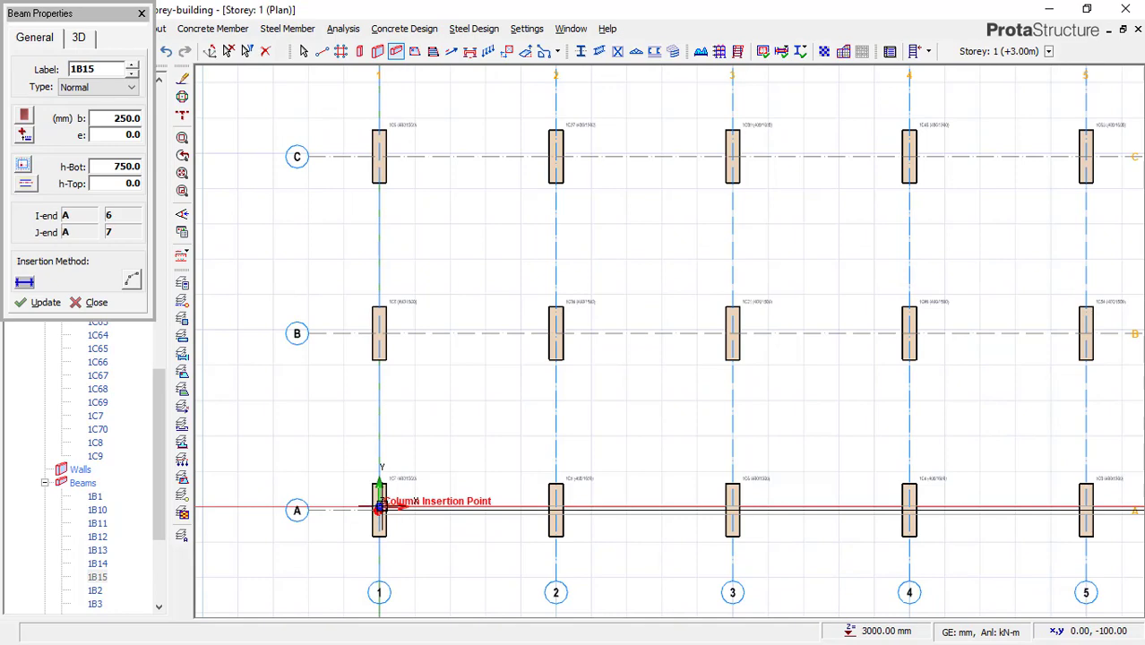
left_click(379, 507)
scroll(382, 547, "down", 5)
scroll(399, 94, "up", 2)
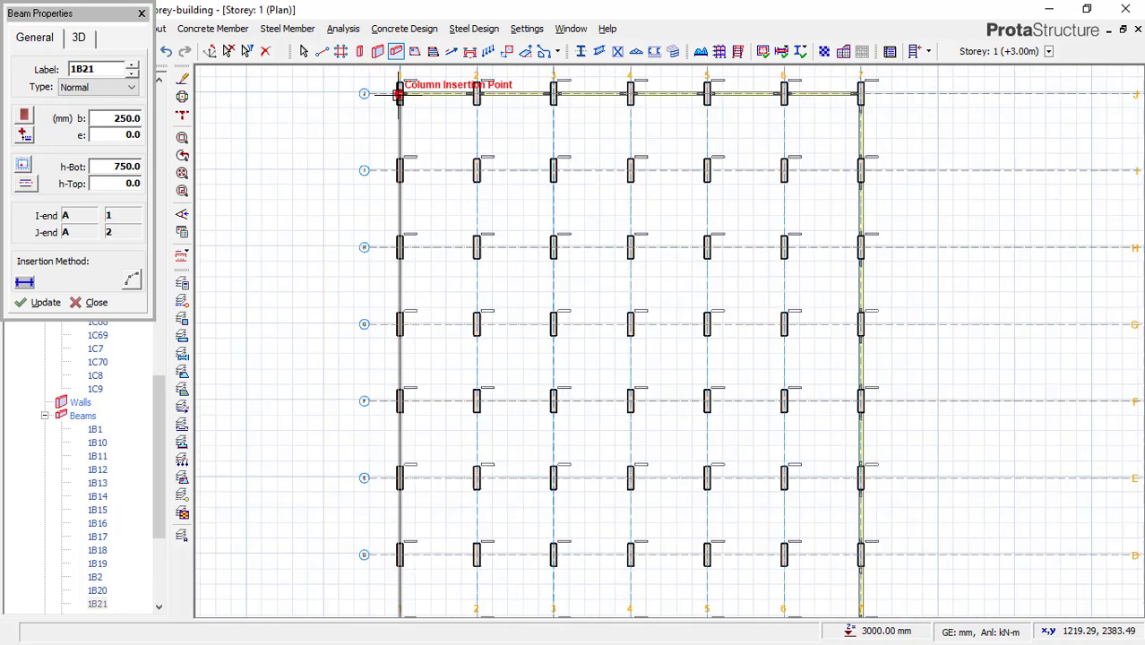
scroll(399, 94, "up", 2)
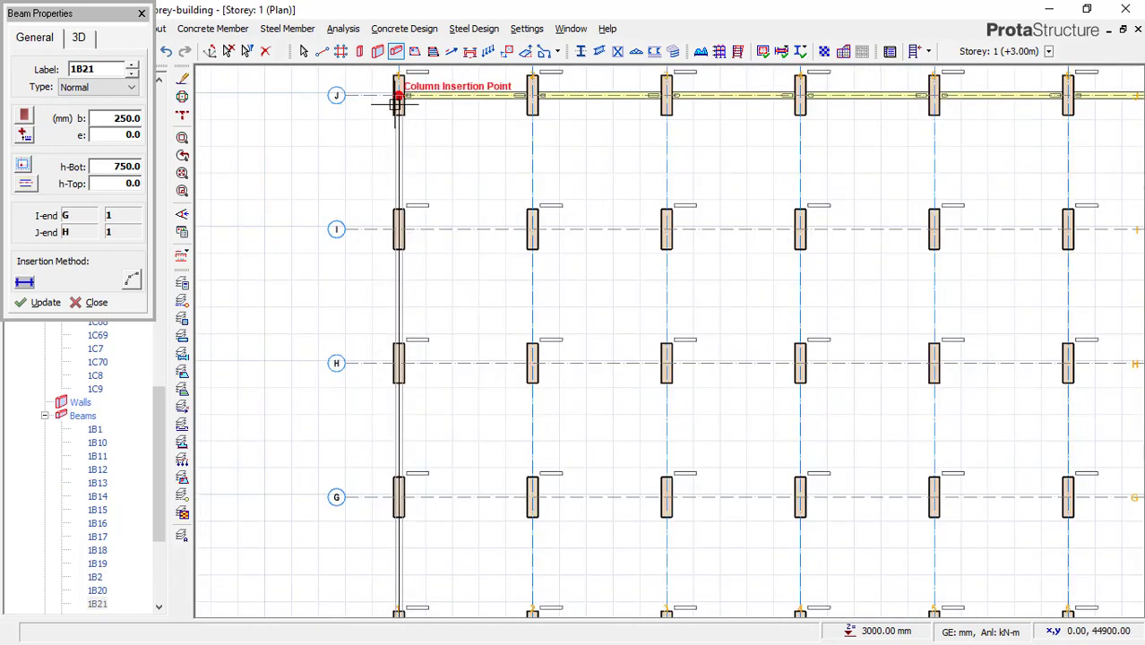
left_click(395, 104)
- Place 250 x 750 mm beams along axis I from axis 1 to axis 7
left_click(398, 219)
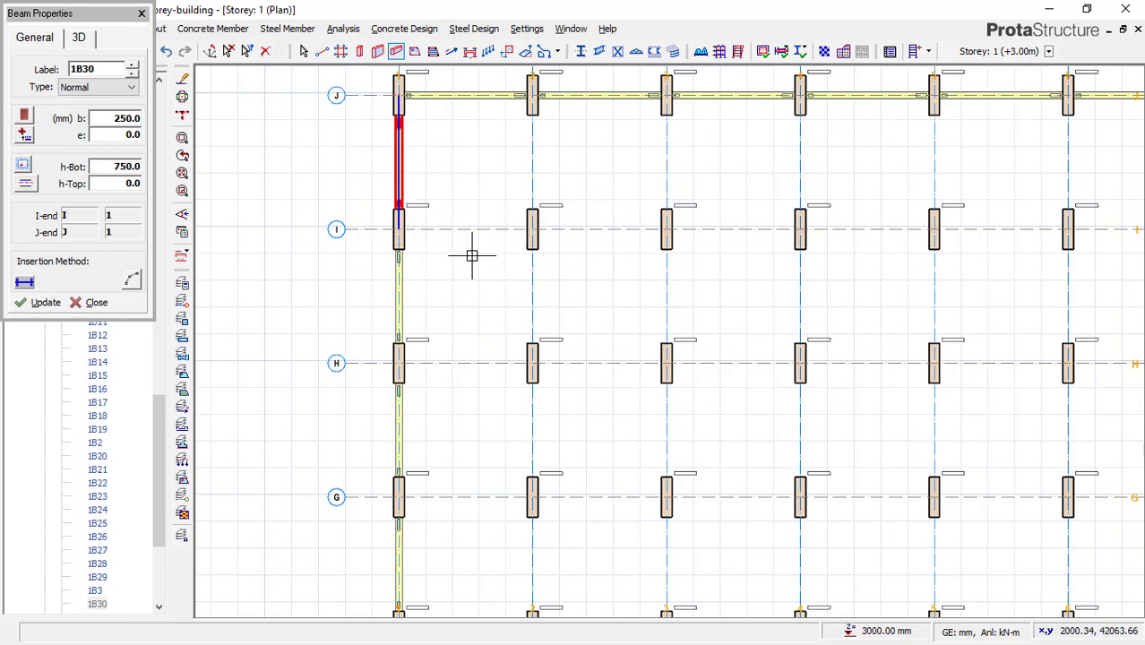
scroll(472, 255, "down", 3)
scroll(349, 235, "up", 2)
left_click(323, 235)
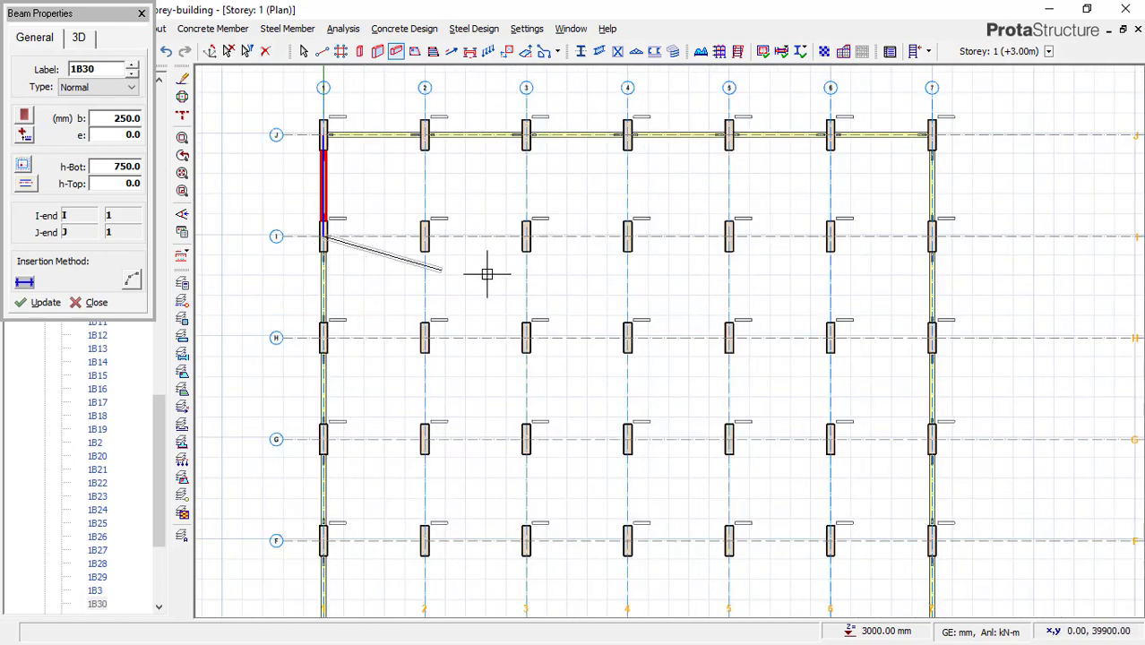
left_click(766, 349)
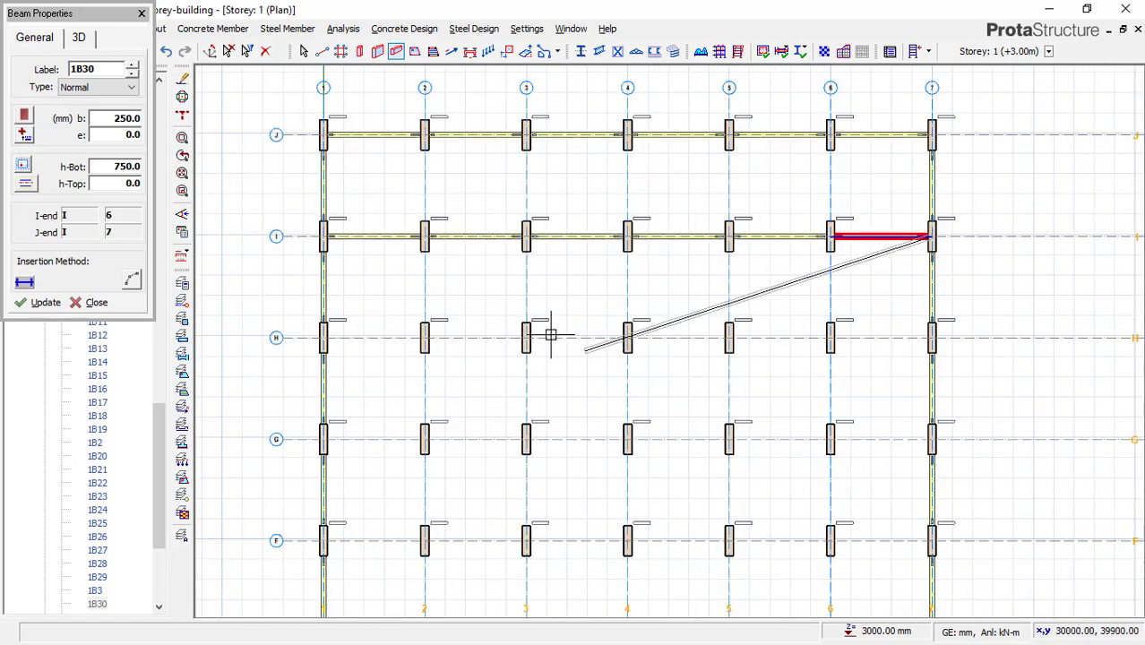
- Place 250 x 750 mm beams along axes H and G from axis 1 to axis 7
left_click(324, 337)
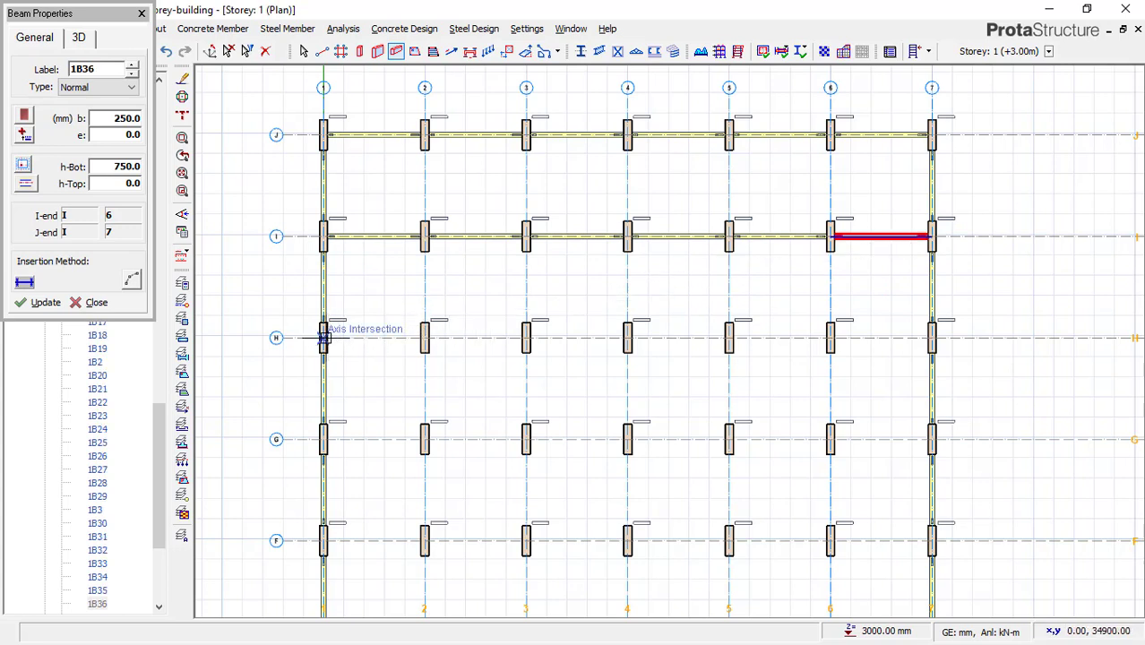
left_click(932, 337)
left_click(321, 438)
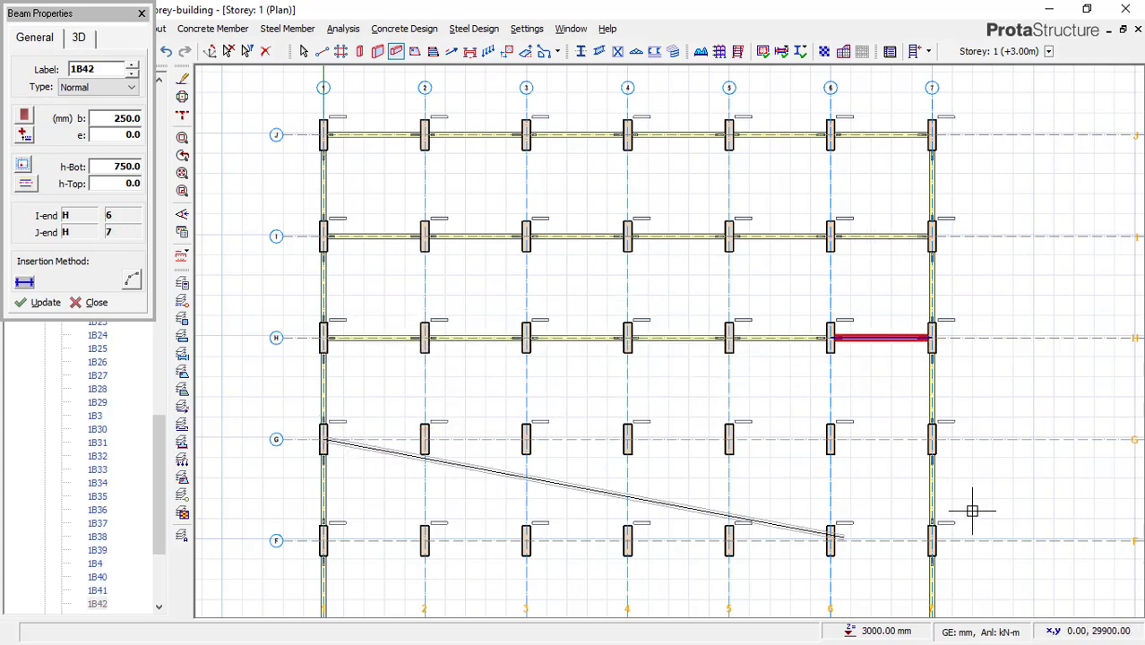
left_click(806, 355)
- Place 250 x 750 mm beams along axes F and E from axis 1 to axis 7
scroll(727, 242, "down", 3)
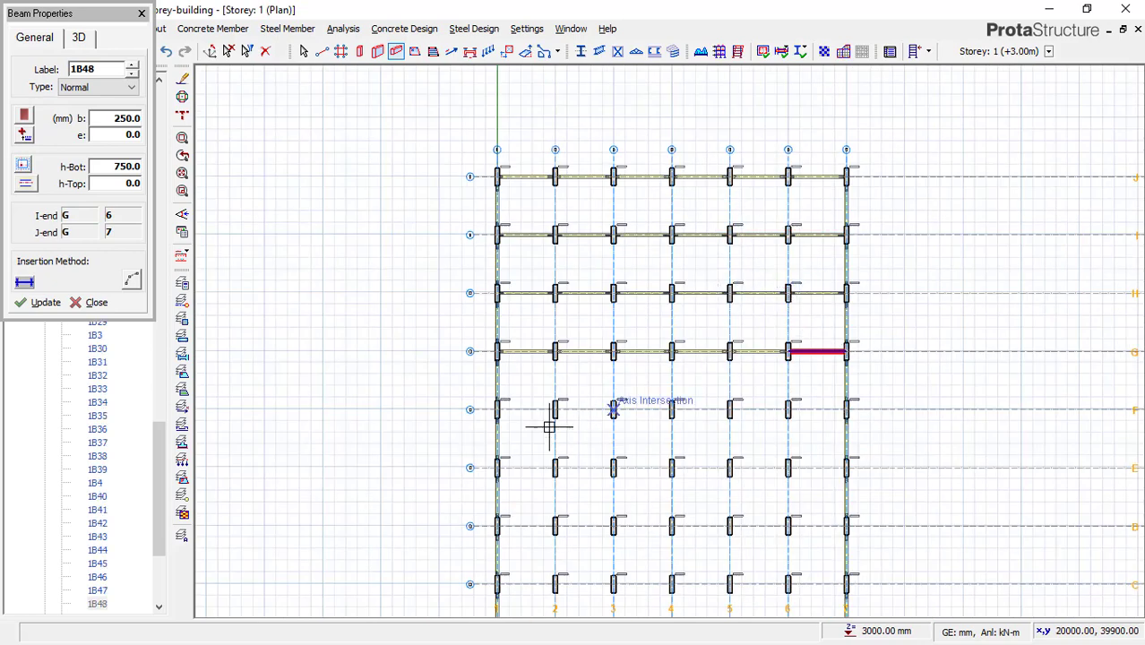
scroll(538, 416, "up", 3)
left_click(477, 395)
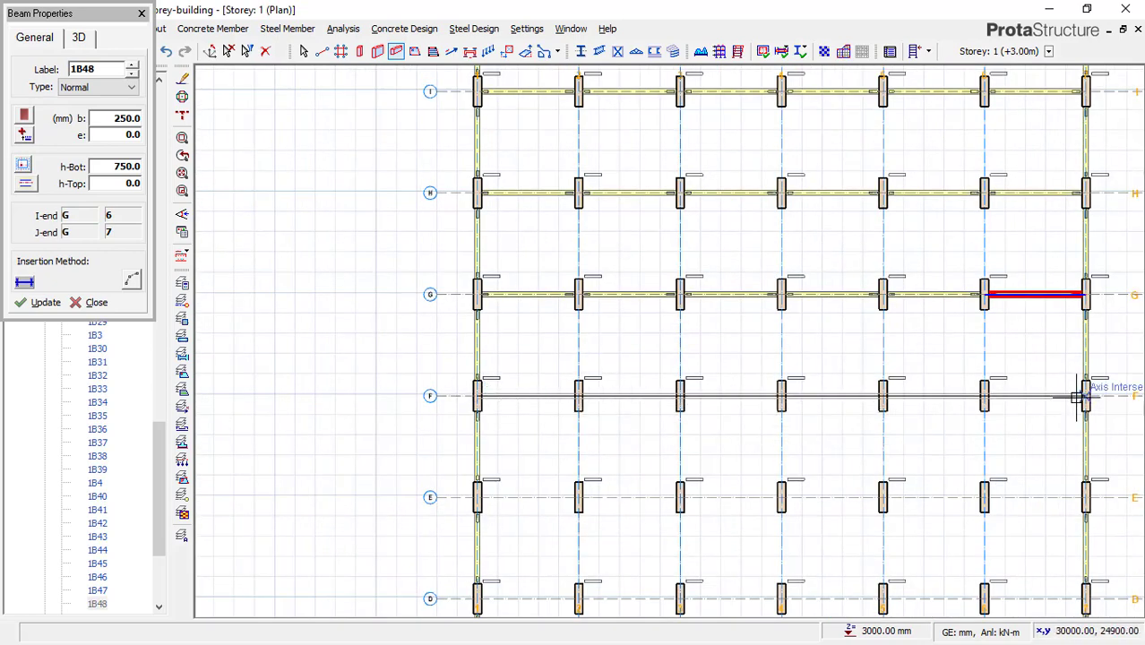
left_click(477, 497)
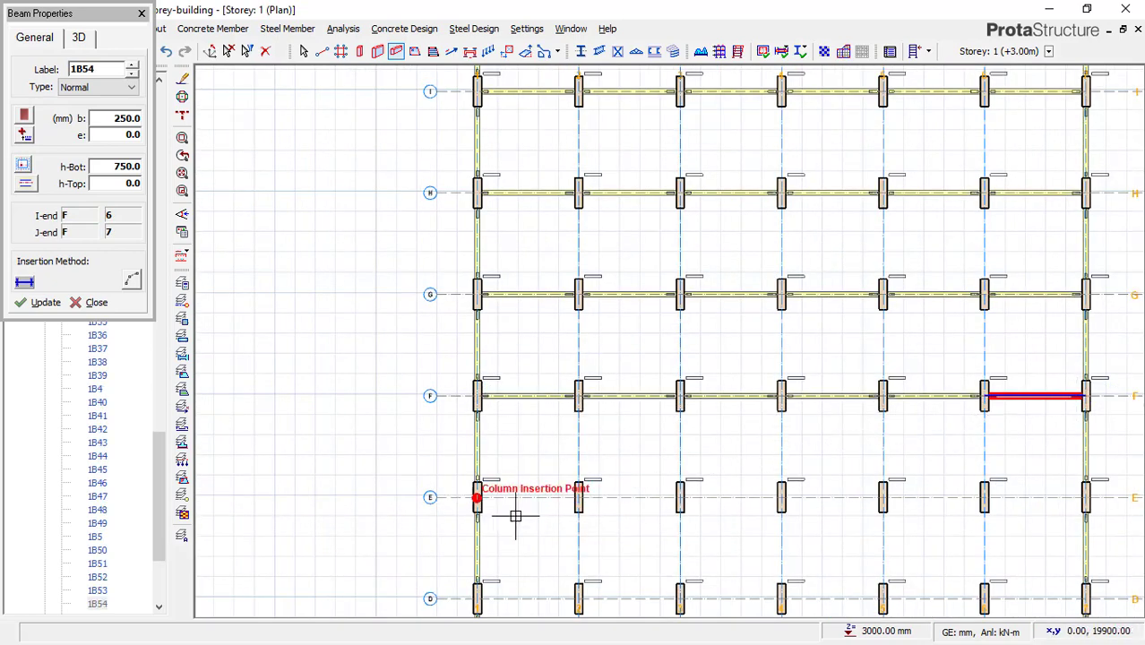
scroll(545, 248, "down", 2)
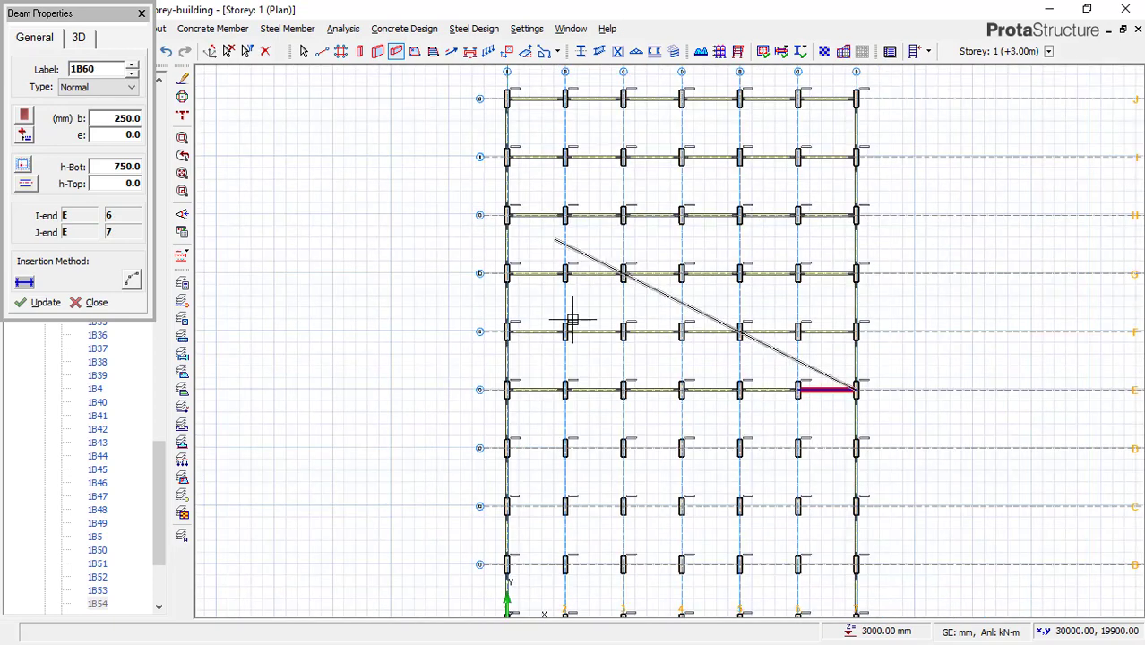
- Place 250 x 750 mm beams along axis D from axis 1 to axis 7 and end that beam run
scroll(528, 450, "up", 1)
right_click(499, 462)
left_click(500, 448)
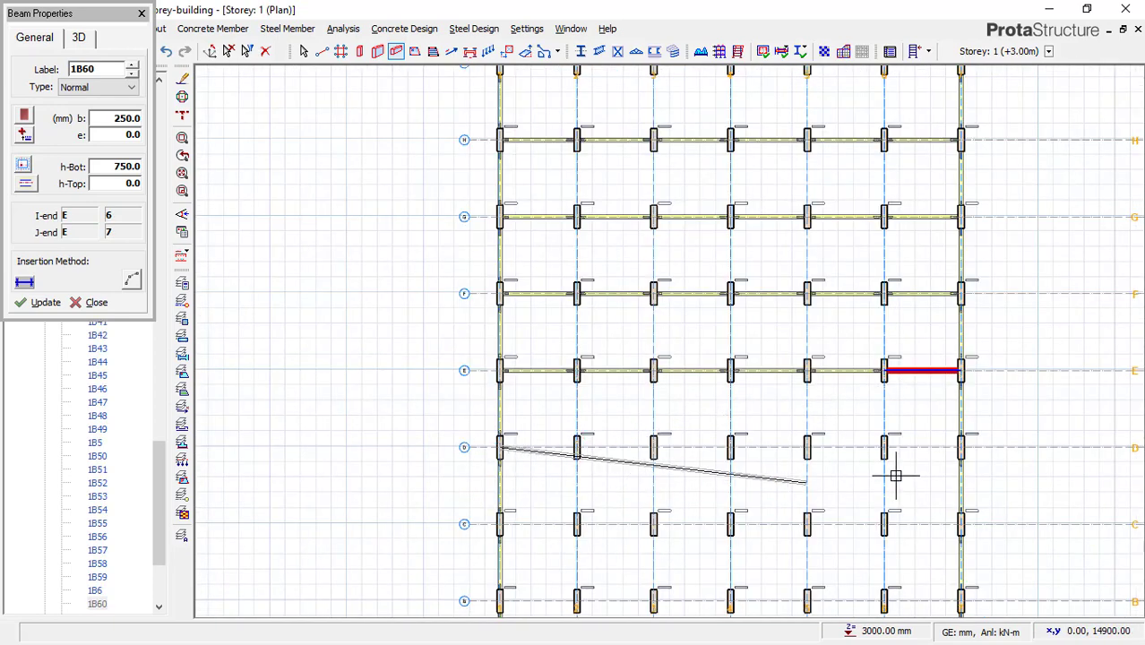
left_click(960, 448)
scroll(547, 251, "down", 3)
right_click(607, 462)
- Place 250 x 750 mm beams along axes C and B from axis 1 to axis 7
scroll(542, 428, "up", 3)
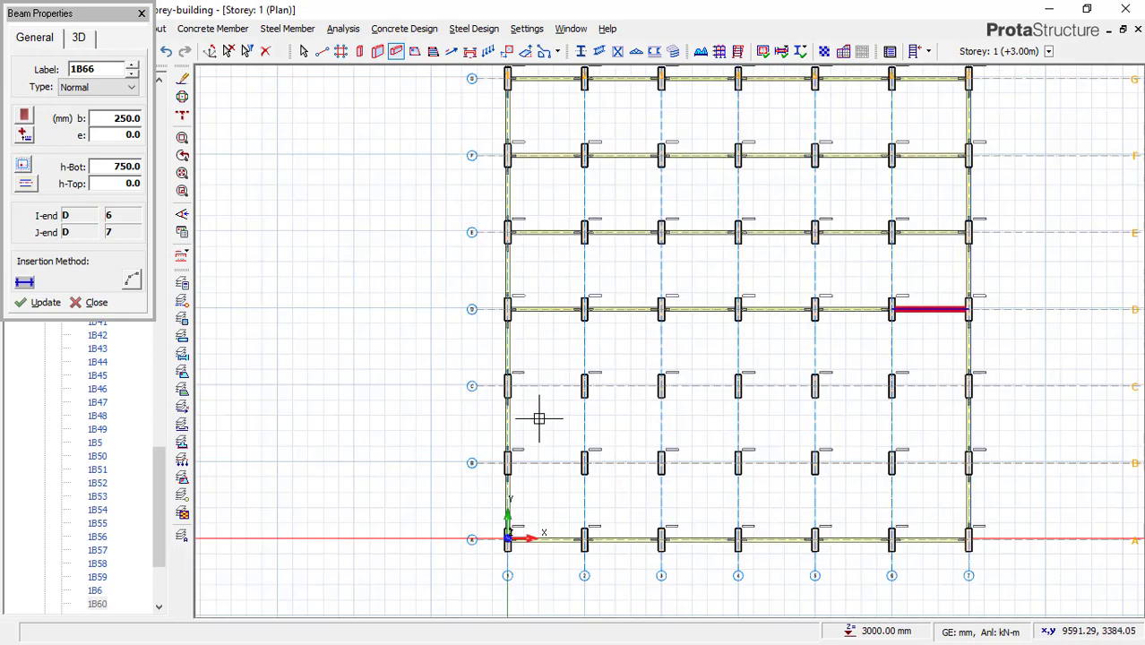
left_click(508, 387)
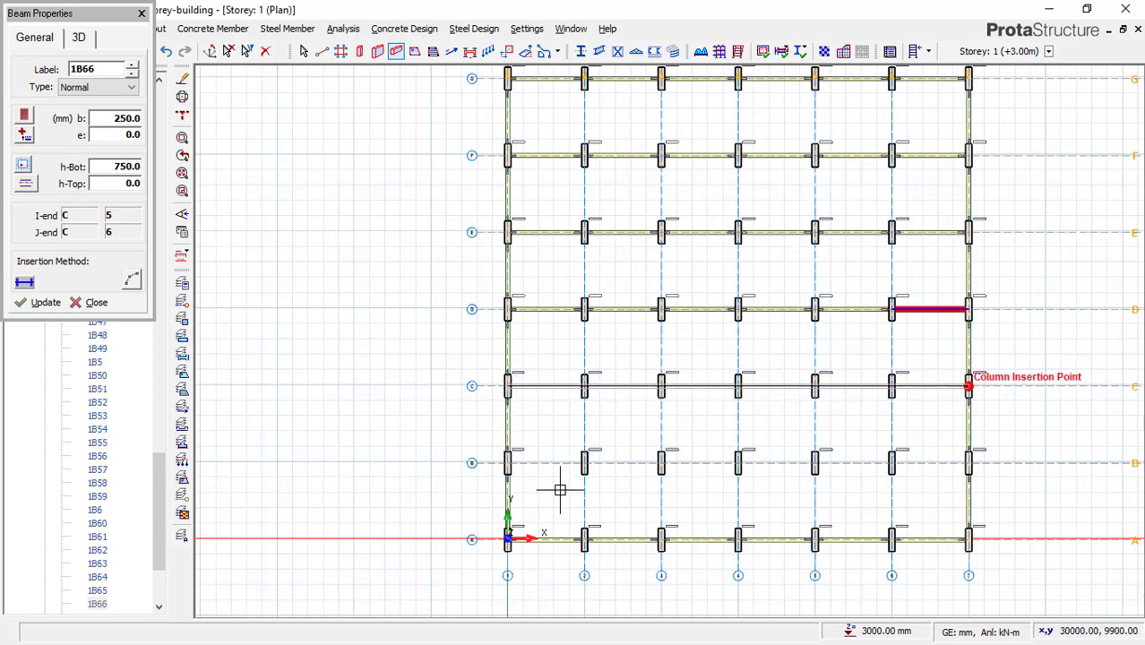
right_click(514, 467)
left_click(510, 468)
left_click(970, 464)
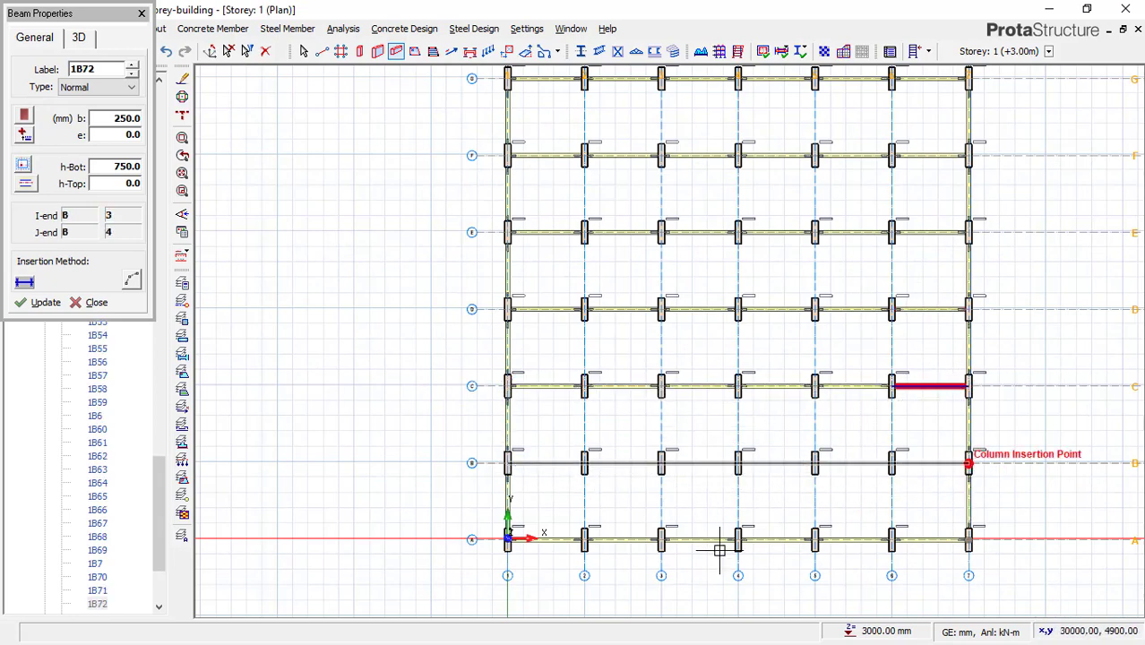
scroll(626, 512, "down", 3)
right_click(647, 302)
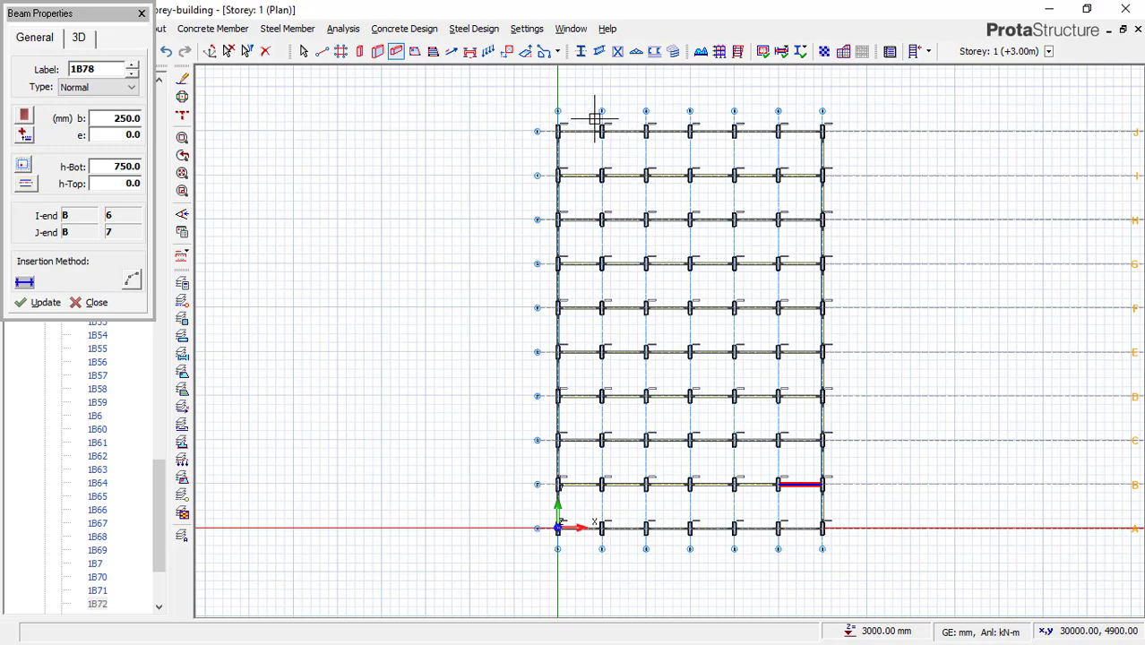
- Place 250 x 750 mm beams along axis 2 from axis J to axis A
scroll(600, 120, "up", 3)
scroll(607, 125, "up", 1)
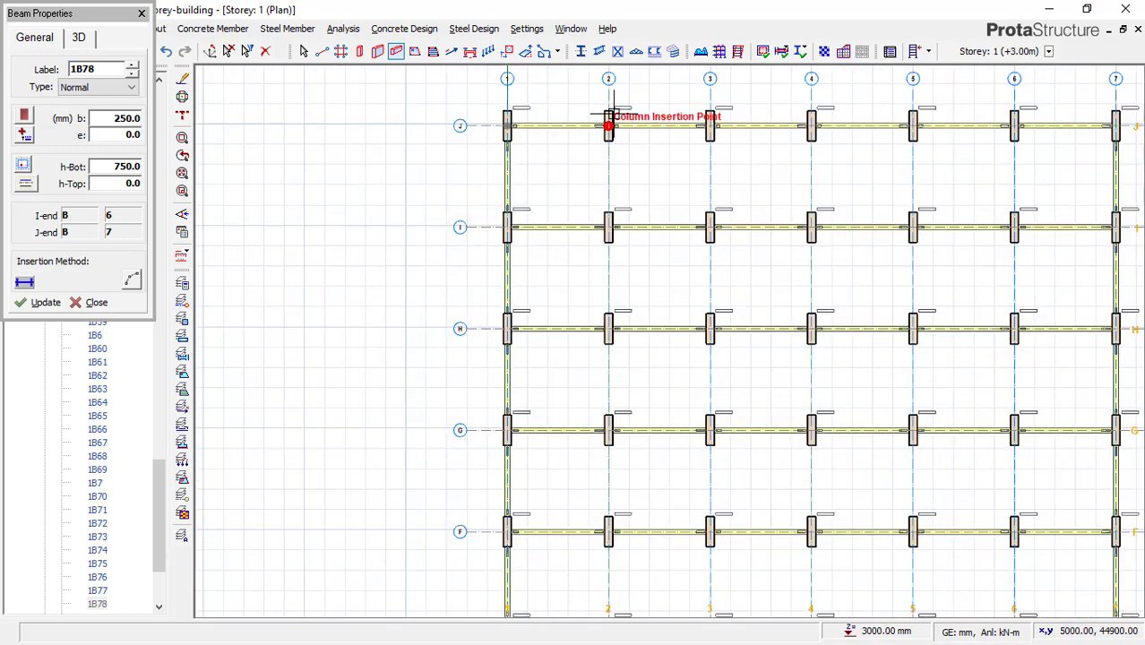
scroll(610, 118, "down", 3)
scroll(613, 511, "up", 2)
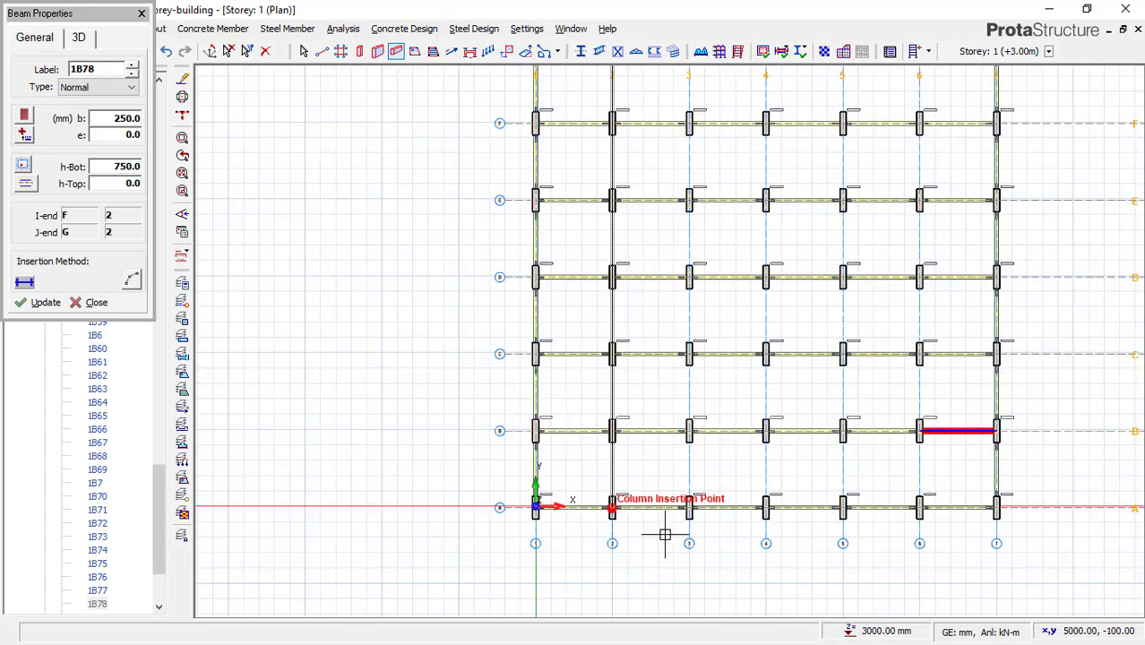
- Place 250 x 750 mm beams along axis 3 from axis A to J and along axis 4 from axis J to A
left_click(688, 526)
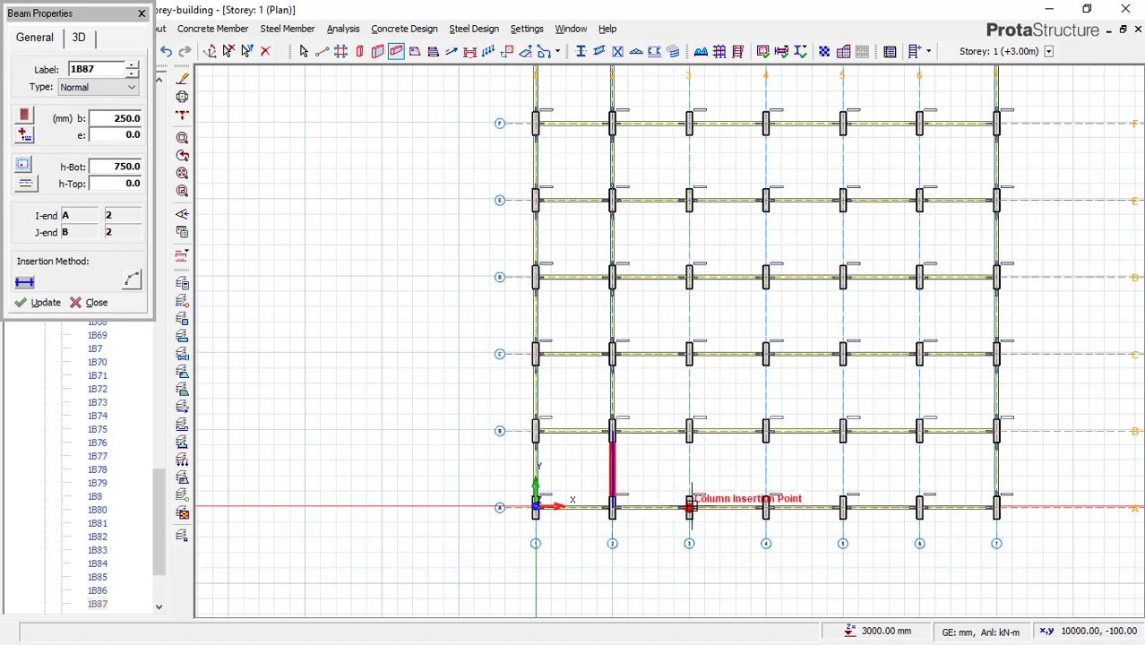
scroll(690, 553, "down", 2)
scroll(685, 231, "up", 3)
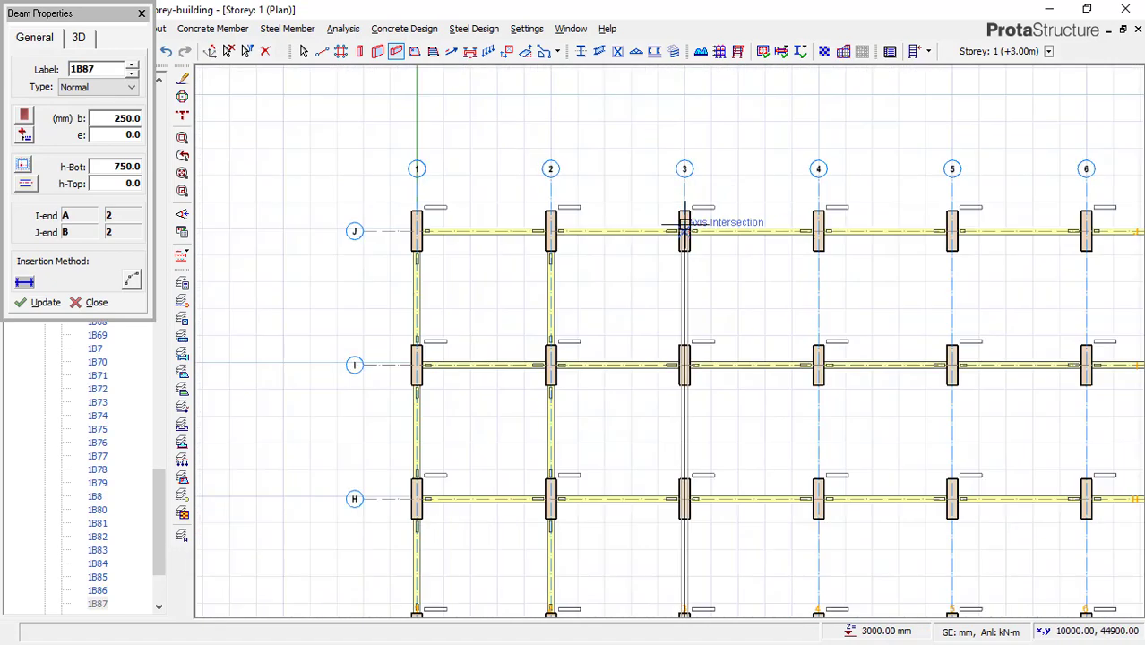
left_click(830, 235)
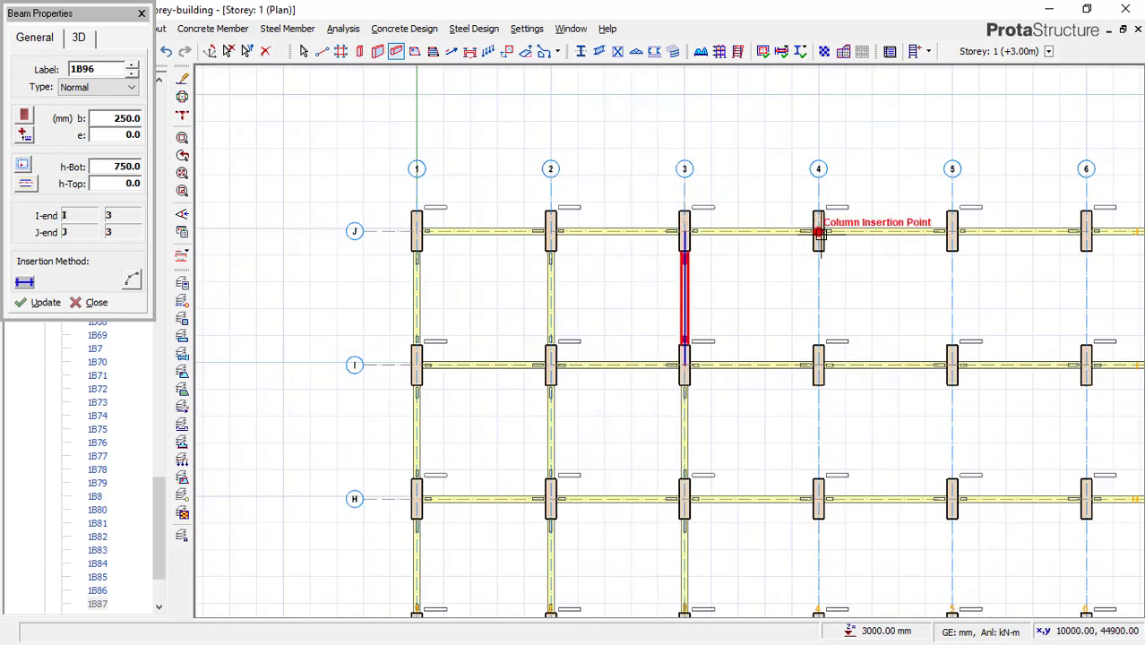
scroll(779, 225, "down", 3)
scroll(793, 482, "up", 1)
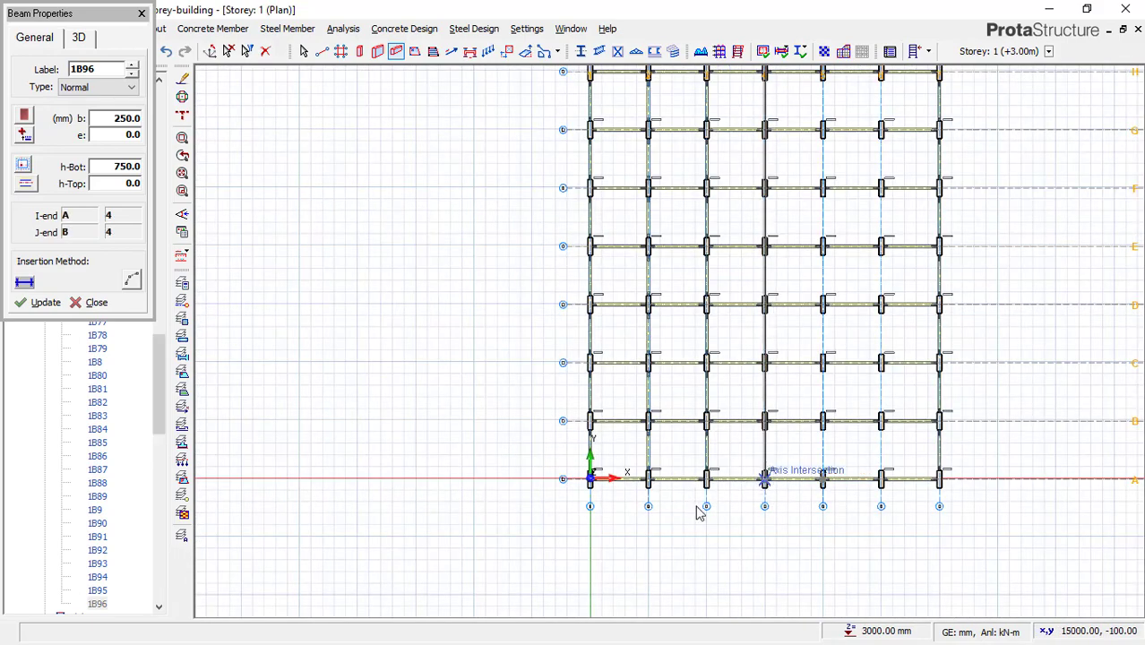
scroll(698, 507, "down", 1)
- Place 250 x 750 mm beams along axes 5 and 6 between axes J and A, and end beam placement
left_click(792, 88)
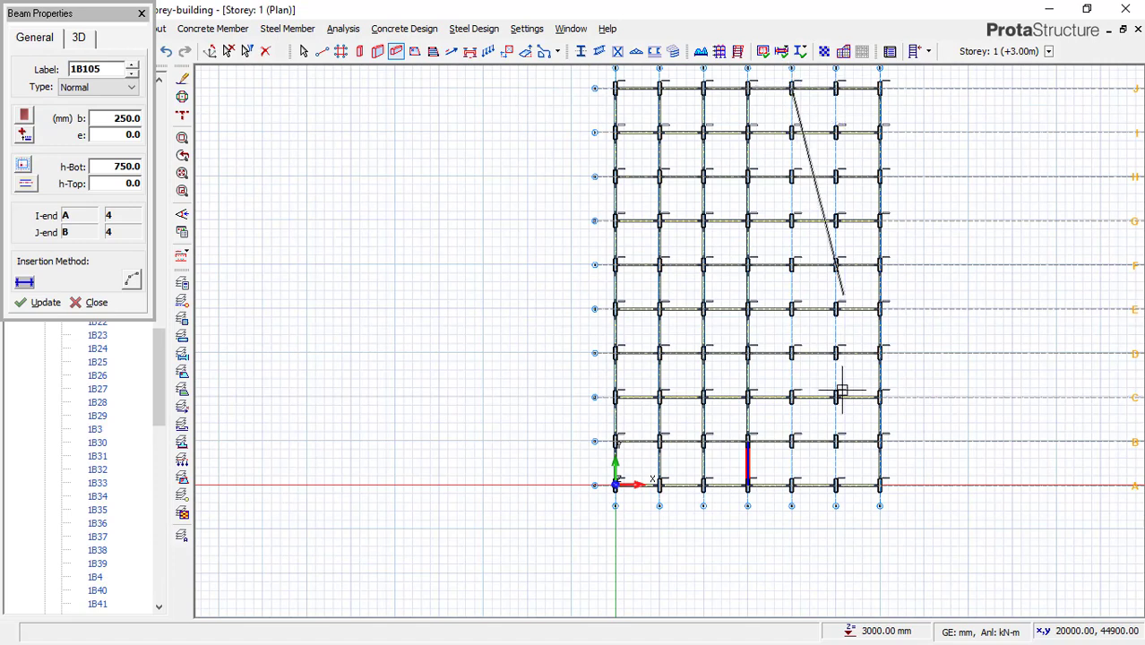
left_click(793, 485)
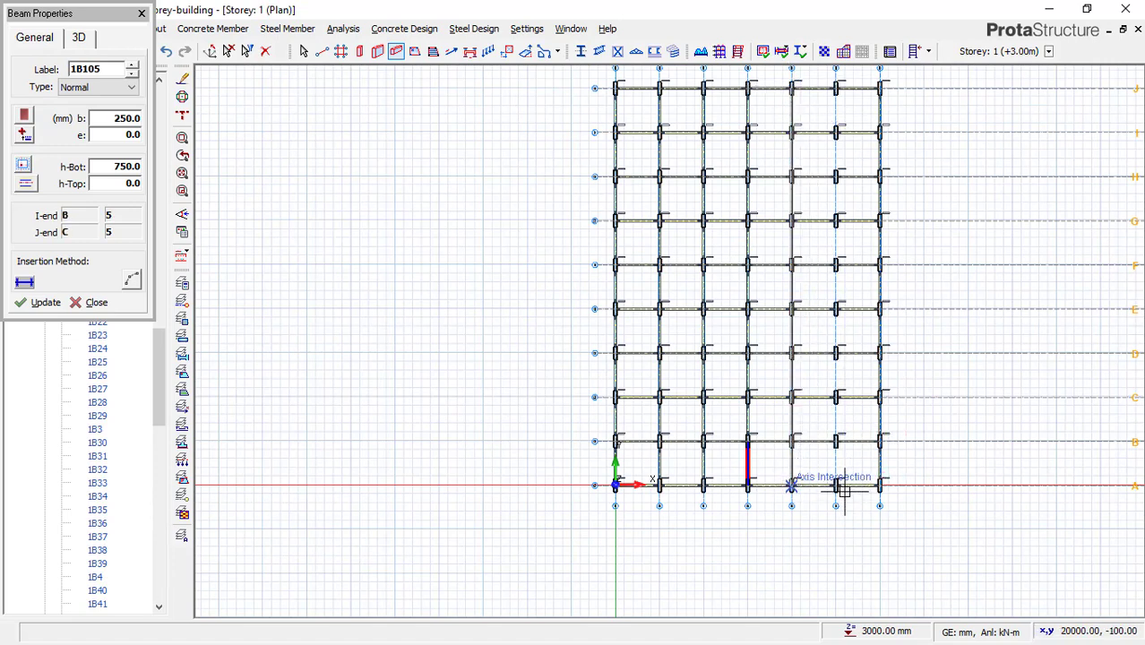
left_click(836, 485)
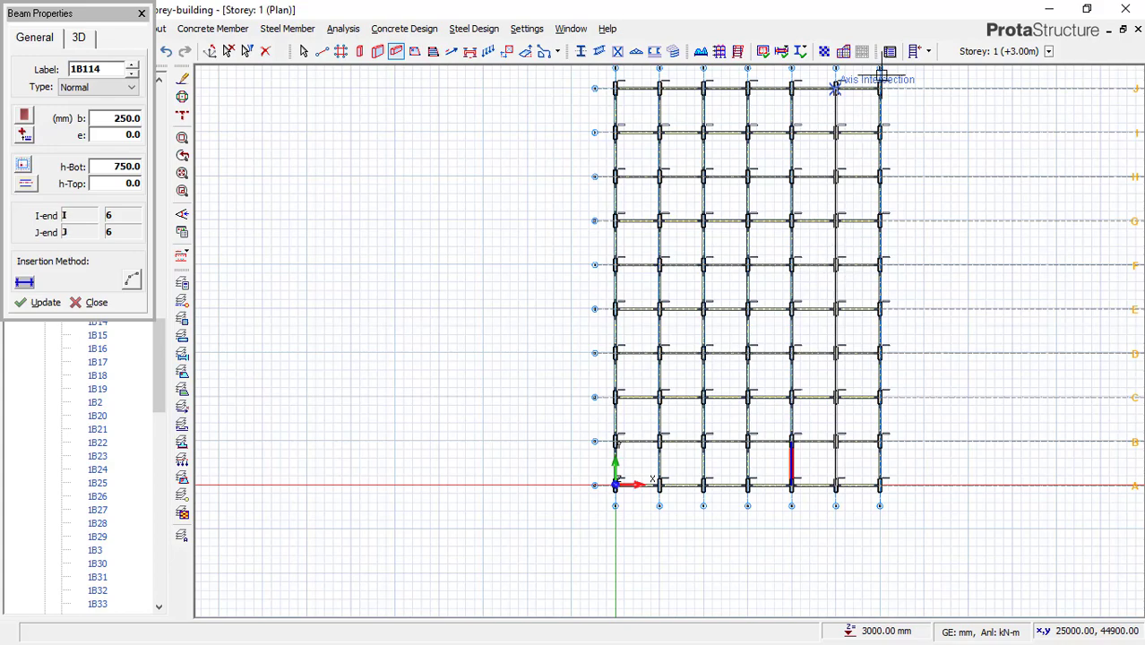
left_click(835, 87)
scroll(874, 90, "up", 4)
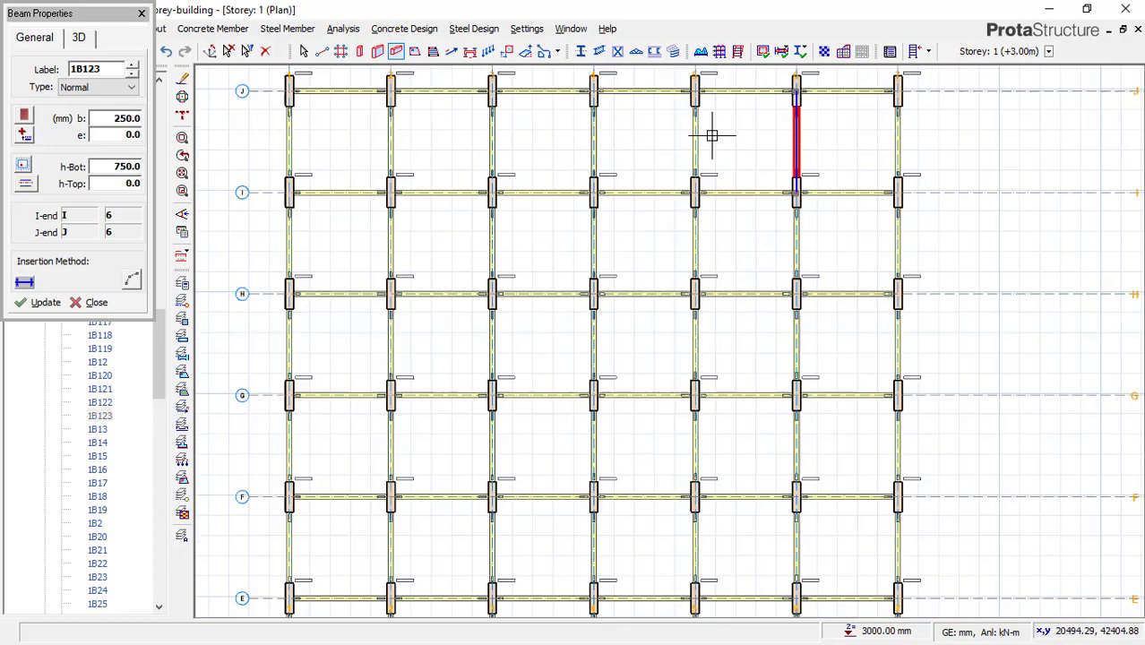
key("Escape")
scroll(705, 247, "down", 2)
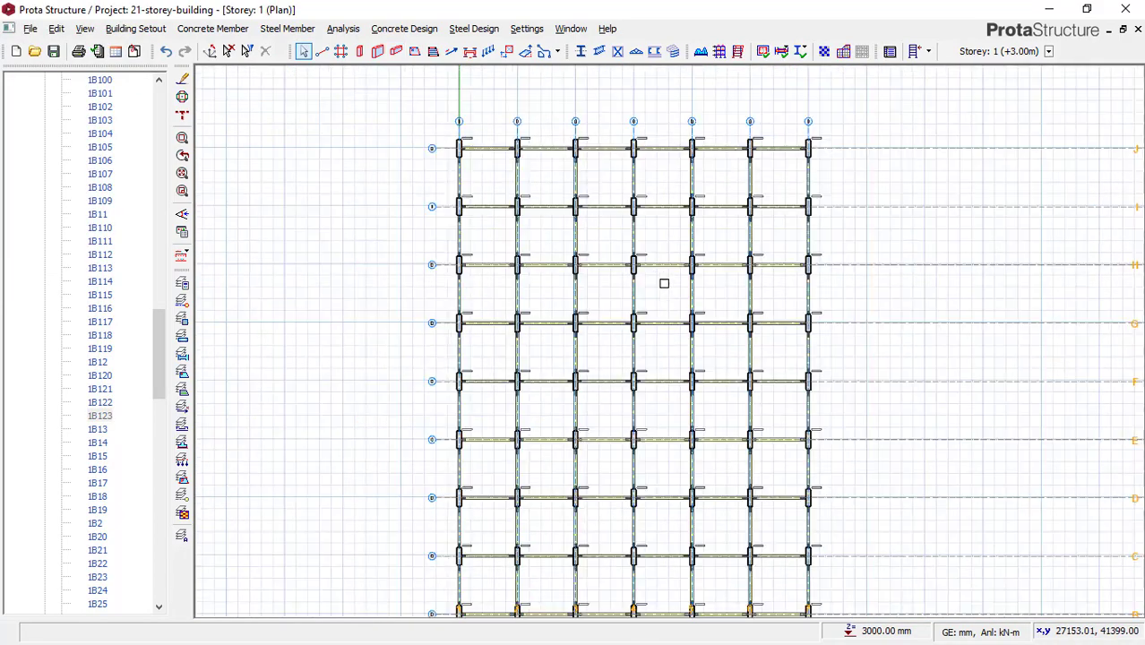
- Start inserting concrete slabs with the slab depth set to 150 mm
scroll(668, 229, "up", 1)
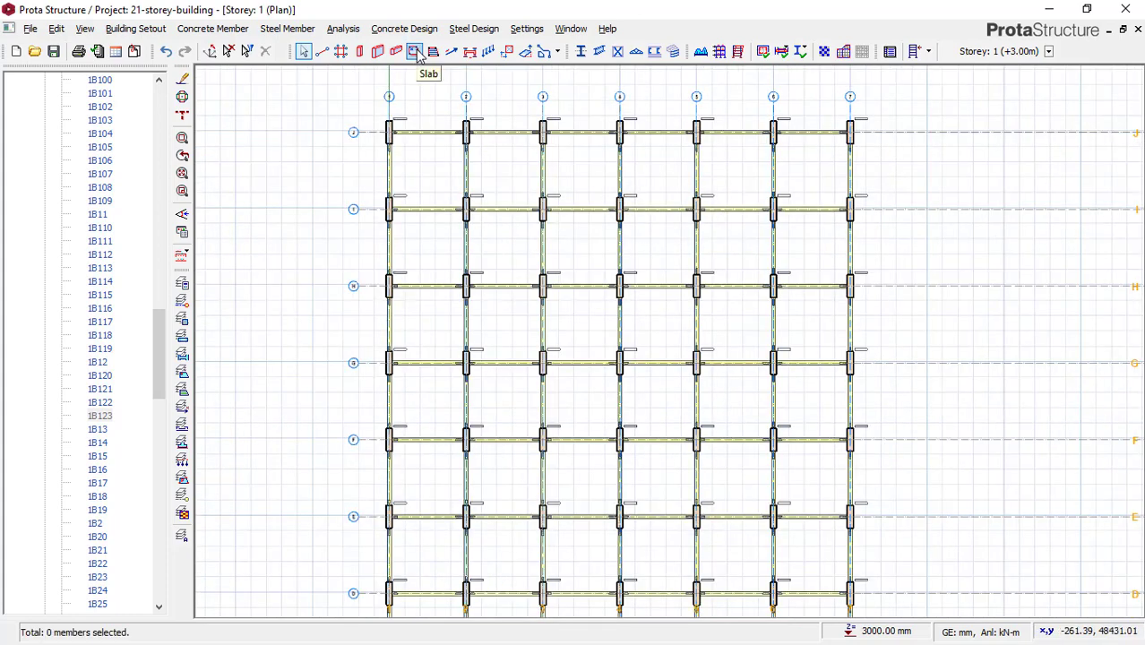
left_click(224, 30)
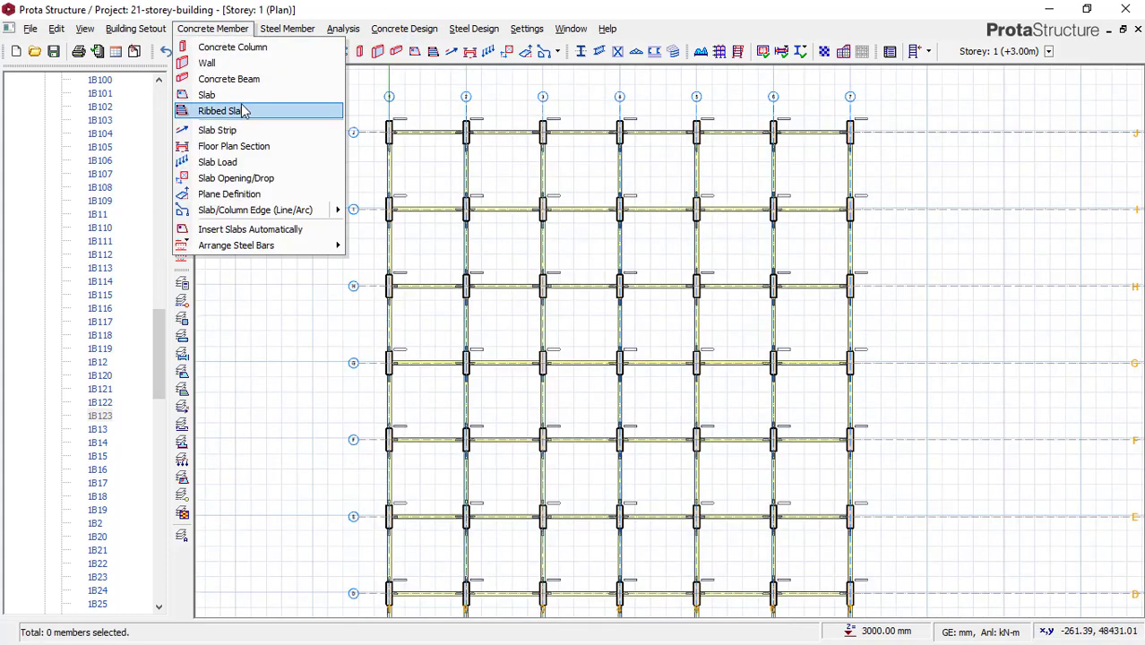
left_click(240, 96)
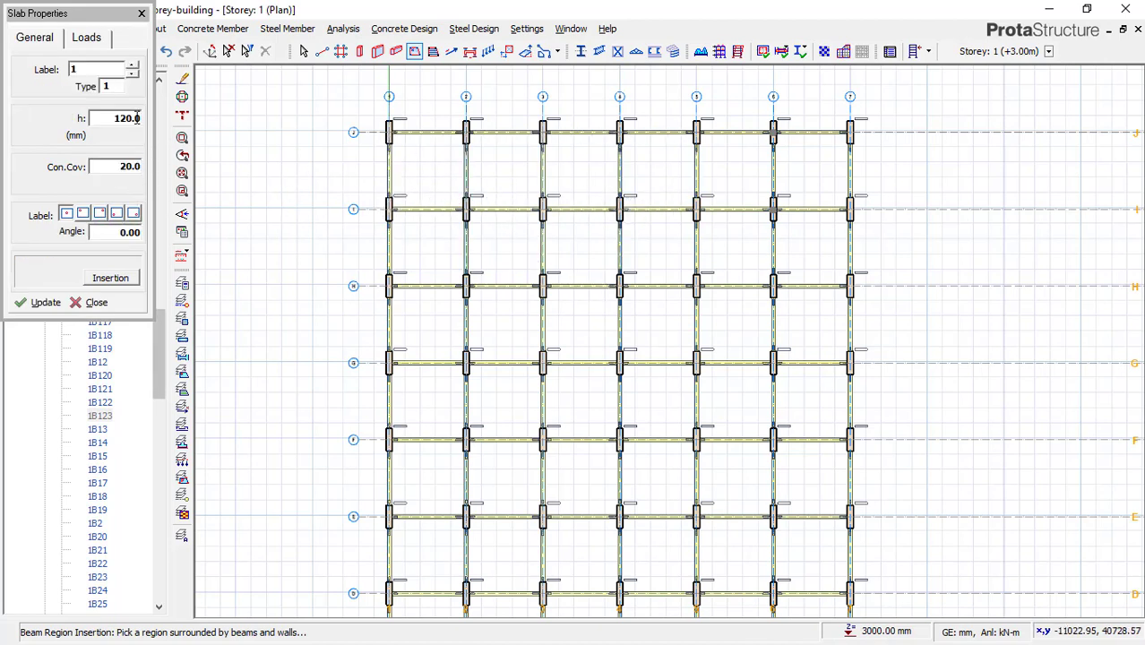
left_click(137, 118)
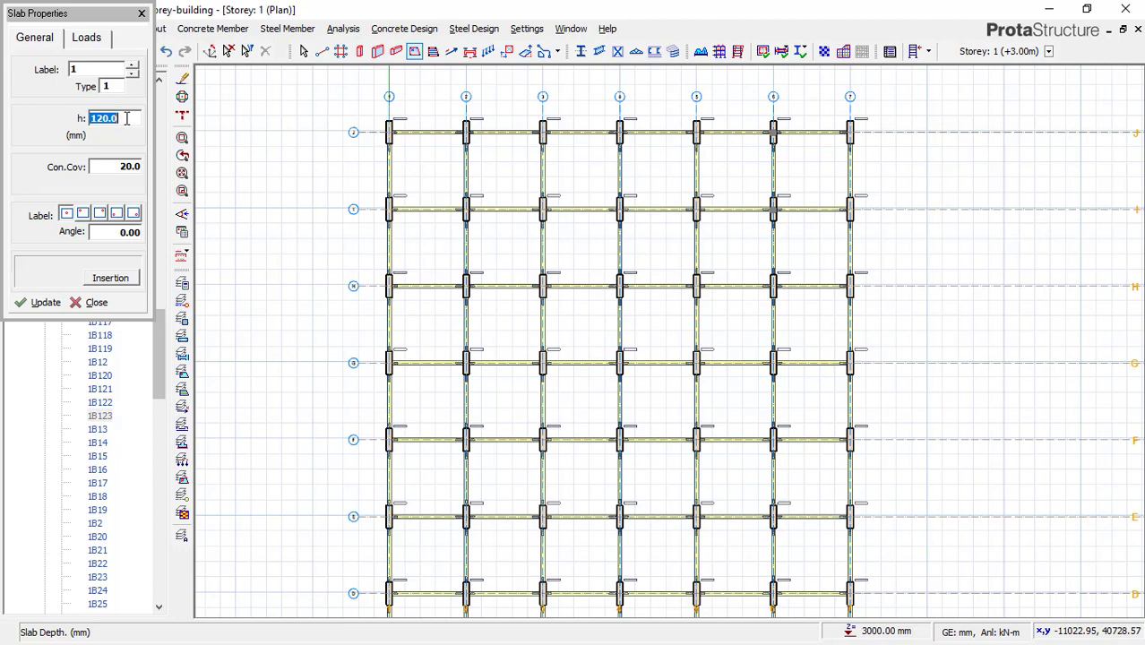
left_click(128, 170)
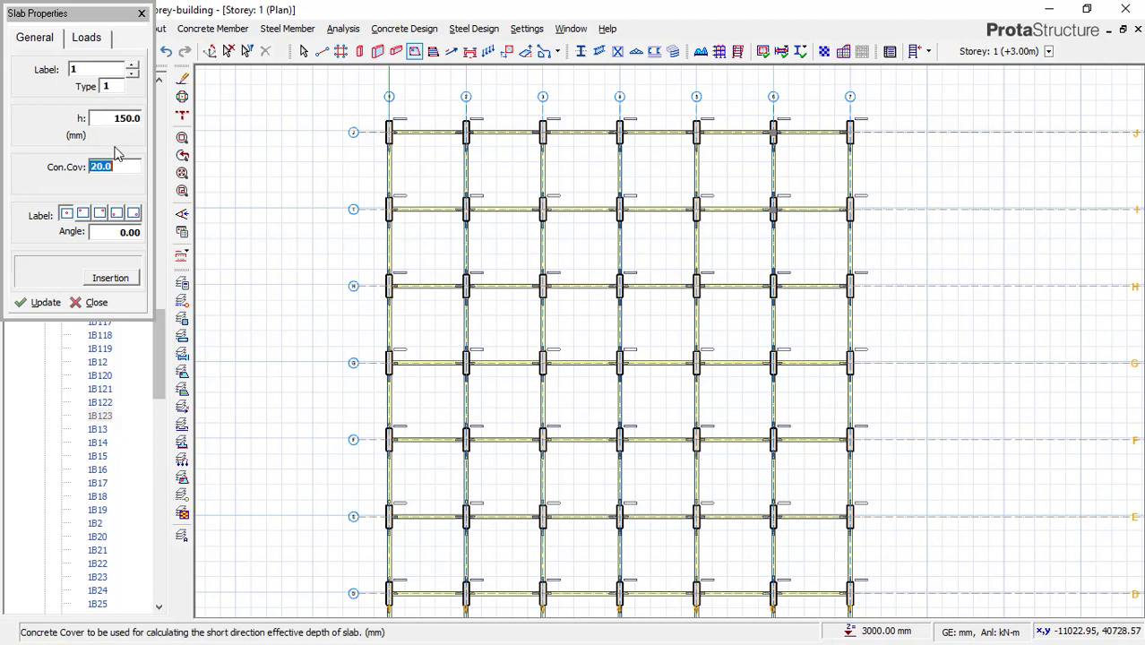
- Set the slab dead load to 1.5 kN/m2 and the imposed load to 2.000 for bedrooms in hotels and motels
left_click(87, 39)
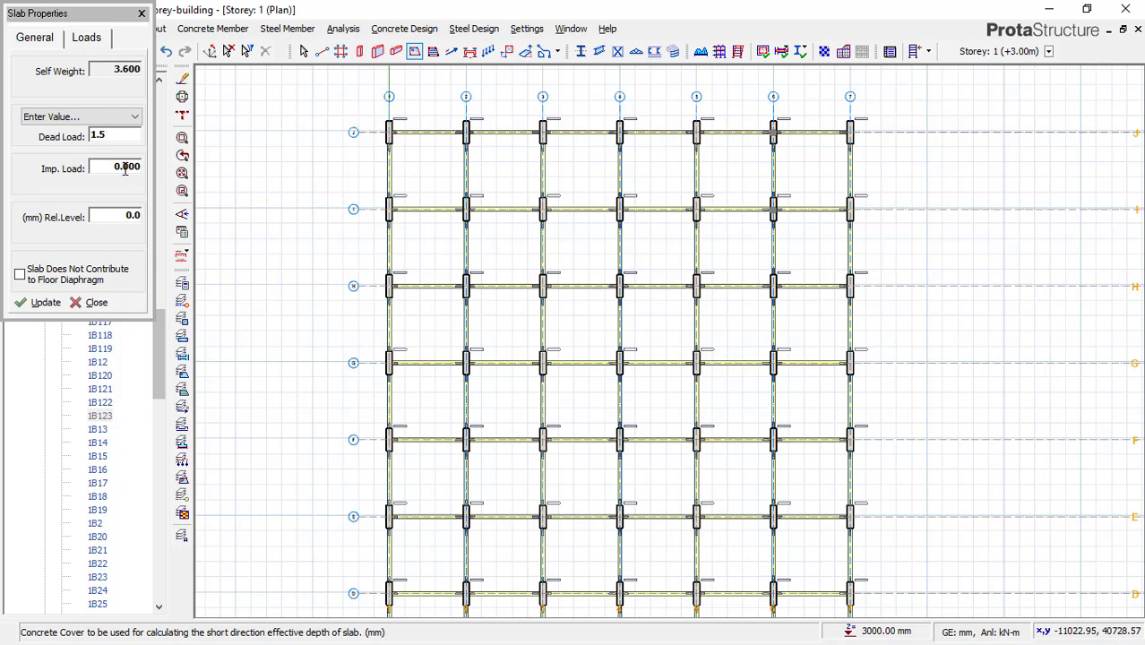
left_click(126, 168)
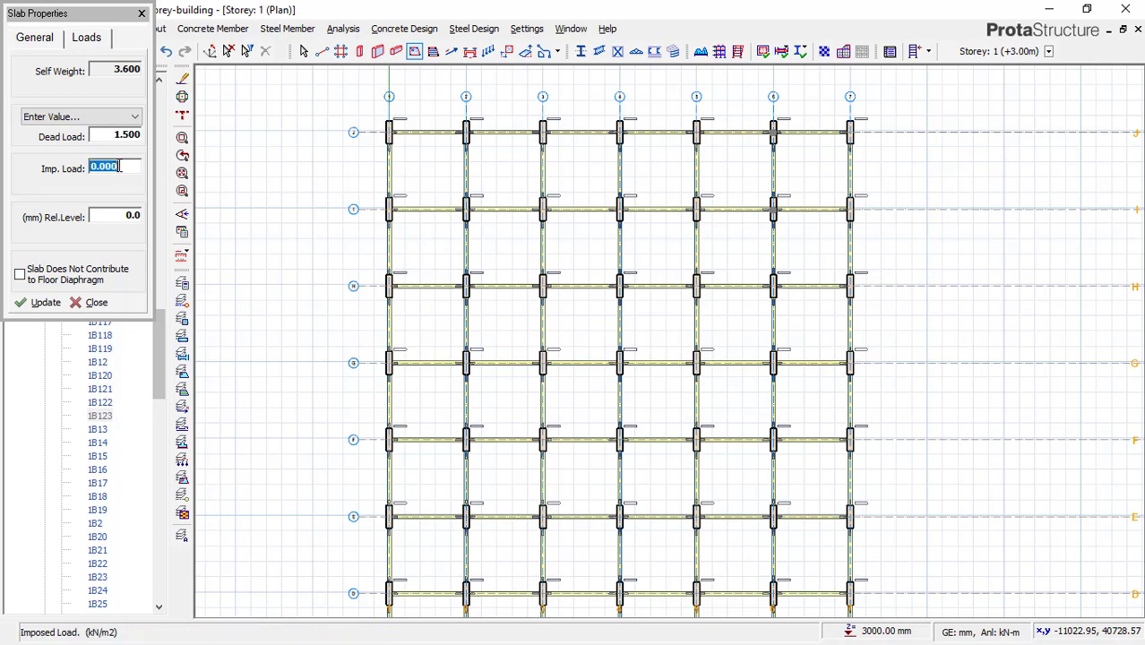
double_click(119, 167)
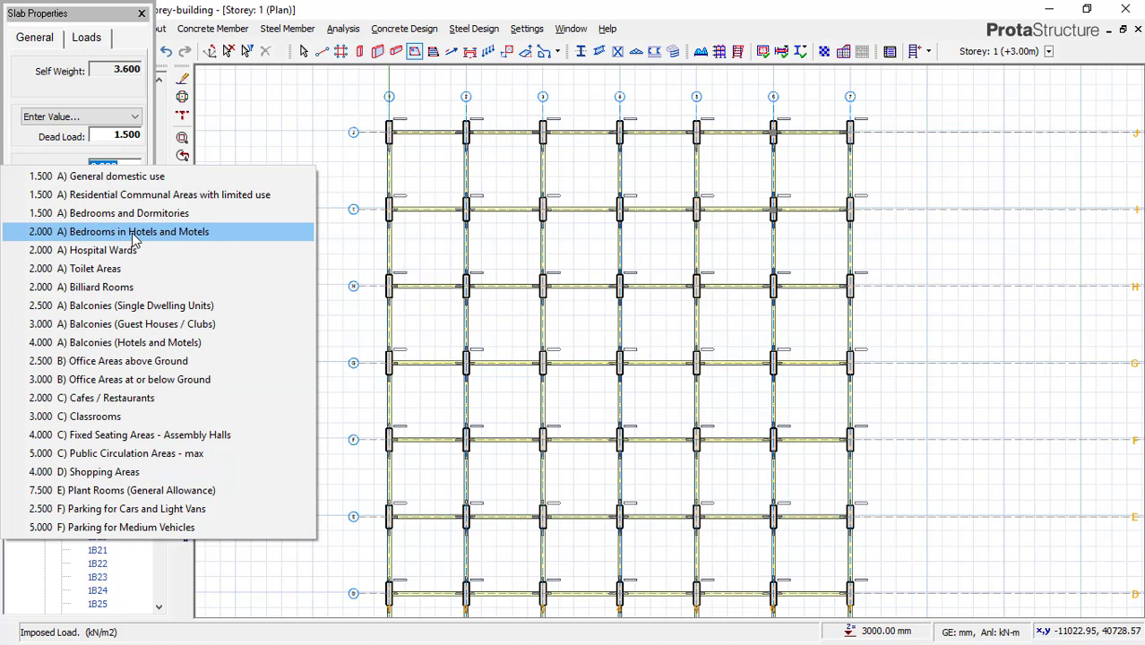
left_click(177, 235)
- Place slabs between axes J and I from axis 1 to 7, plus one between axes I and H in bay 6-7
scroll(441, 169, "up", 3)
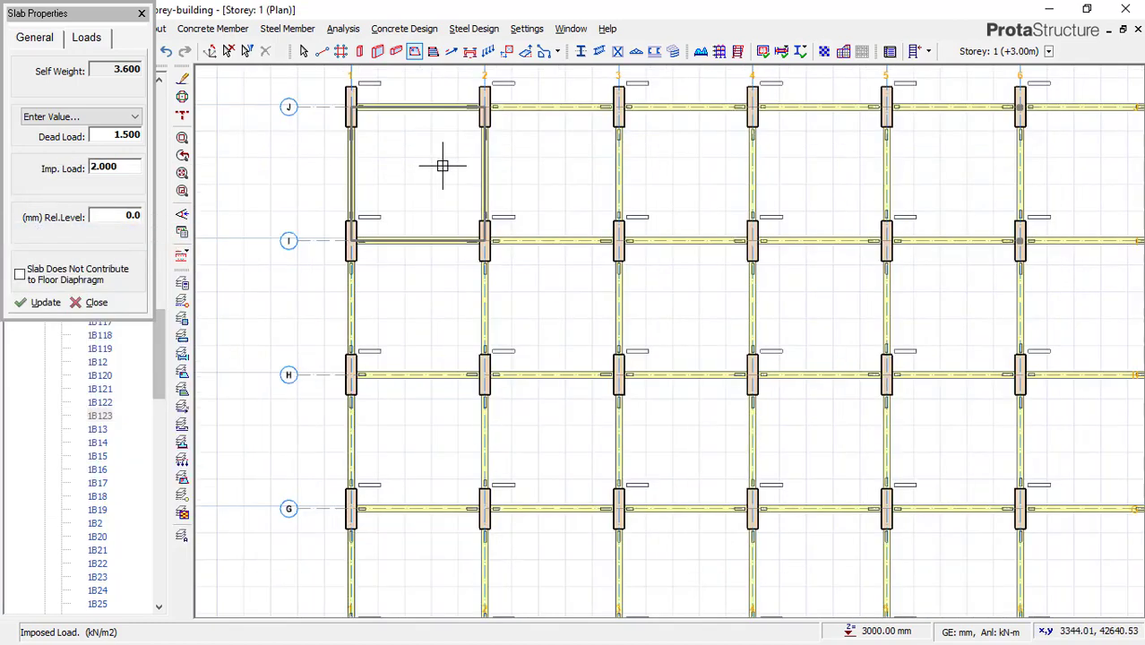
left_click(354, 204)
scroll(447, 198, "down", 4)
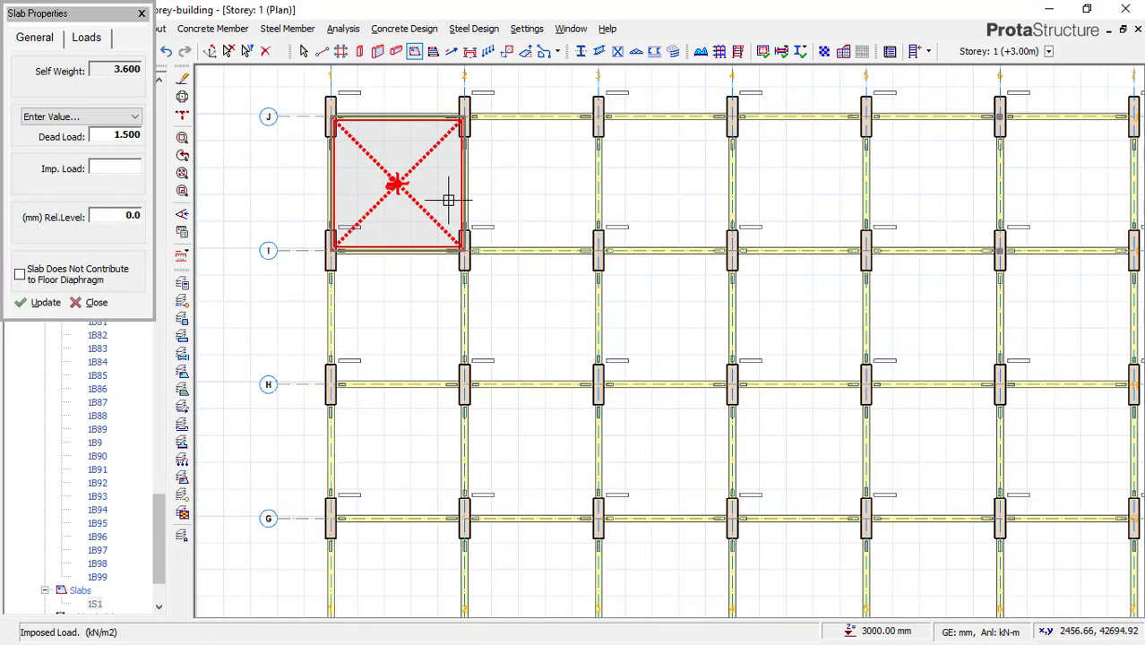
left_click(459, 191)
left_click(536, 191)
left_click(601, 182)
left_click(672, 189)
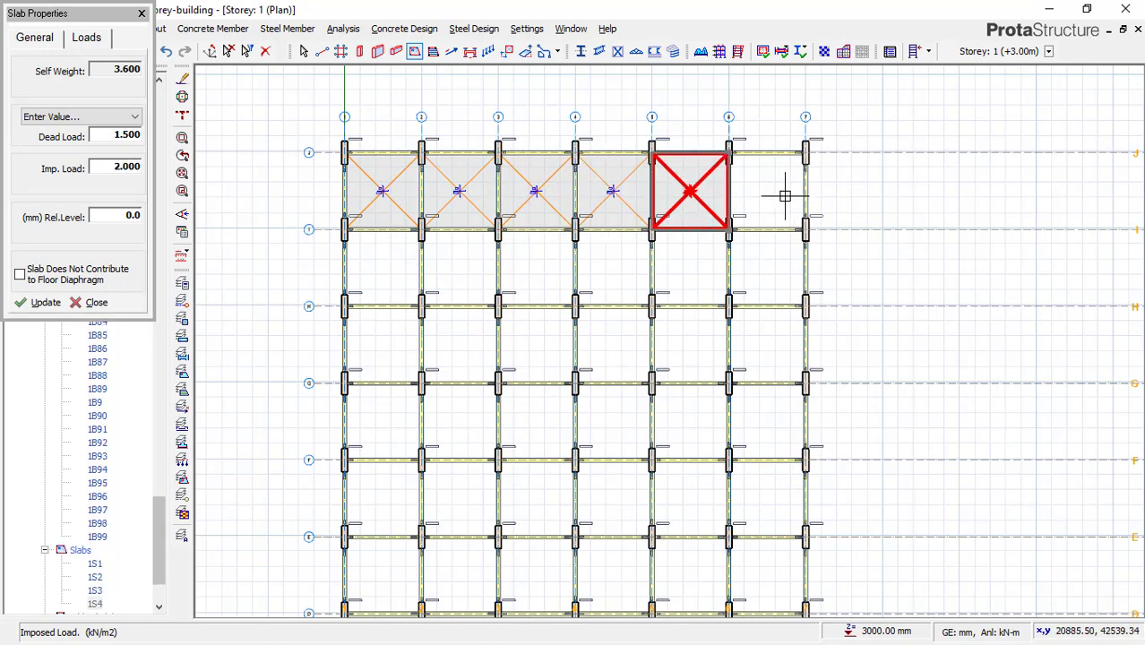
left_click(779, 195)
left_click(749, 264)
scroll(708, 237, "down", 2)
scroll(582, 398, "up", 1)
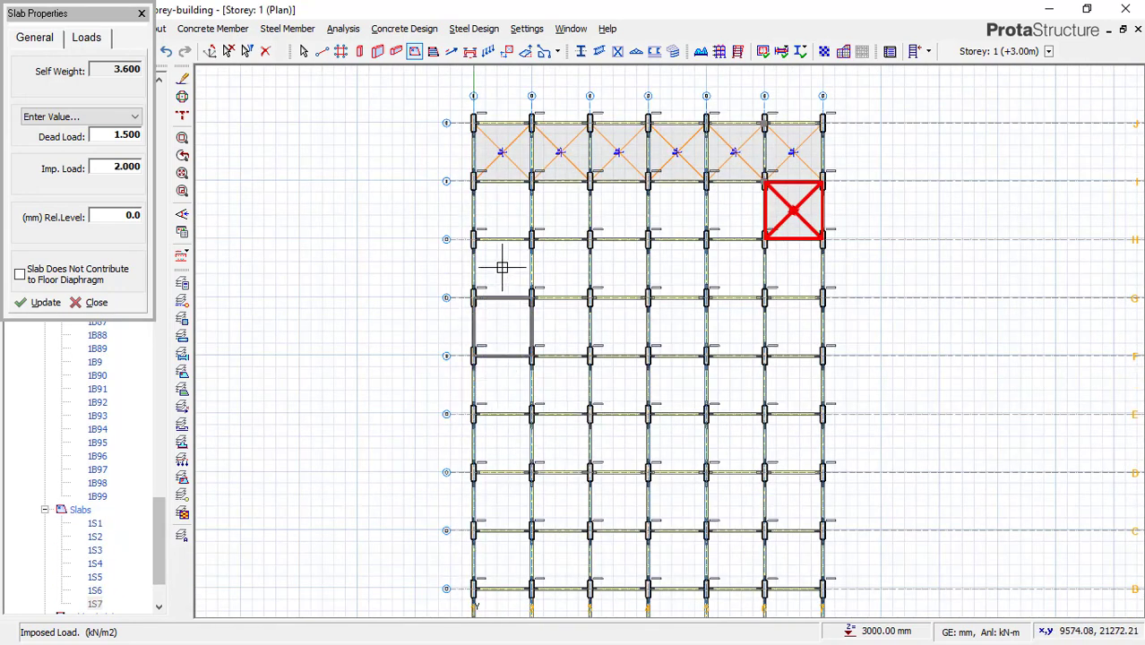
- Place slabs in bay 1-2 from axis I down to axis B
left_click(503, 210)
left_click(503, 269)
left_click(503, 327)
left_click(505, 385)
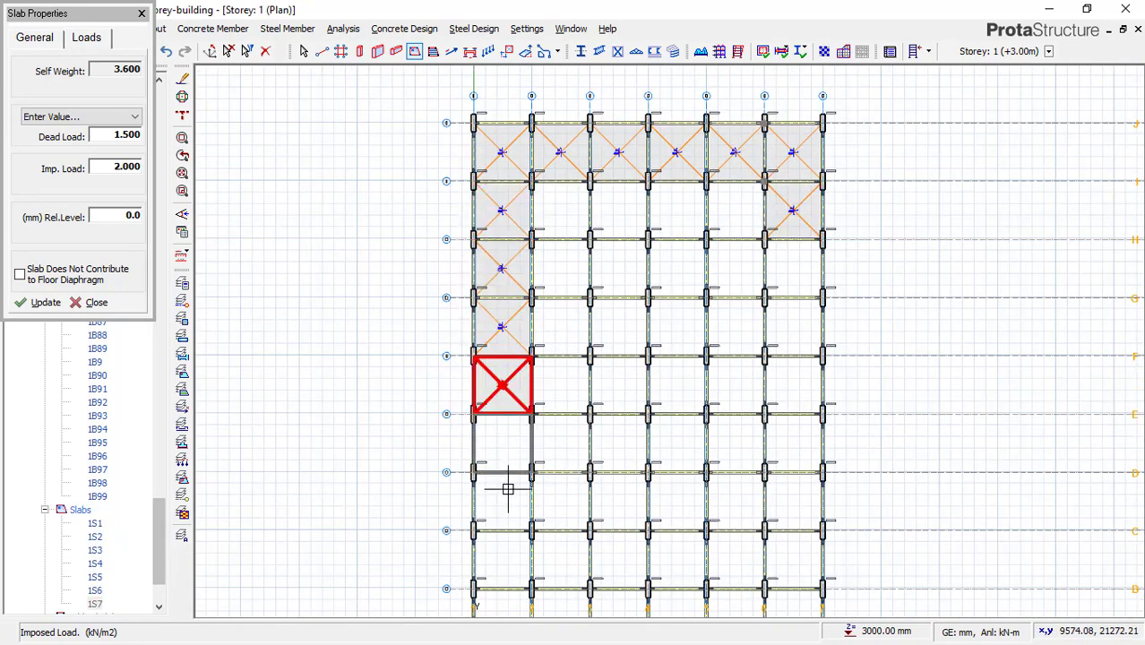
left_click(506, 444)
left_click(507, 502)
left_click(508, 560)
scroll(555, 448, "down", 2)
scroll(551, 506, "up", 1)
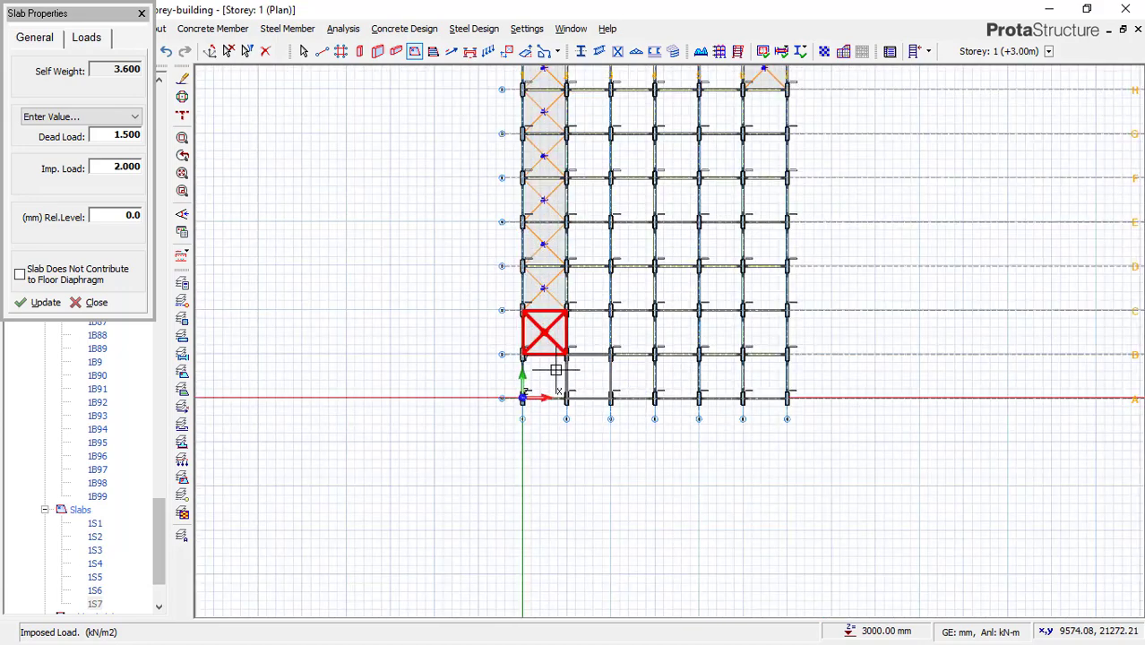
- Place slabs between axes B and A from axis 1 to axis 7
scroll(575, 372, "up", 2)
left_click(574, 371)
left_click(645, 377)
left_click(722, 376)
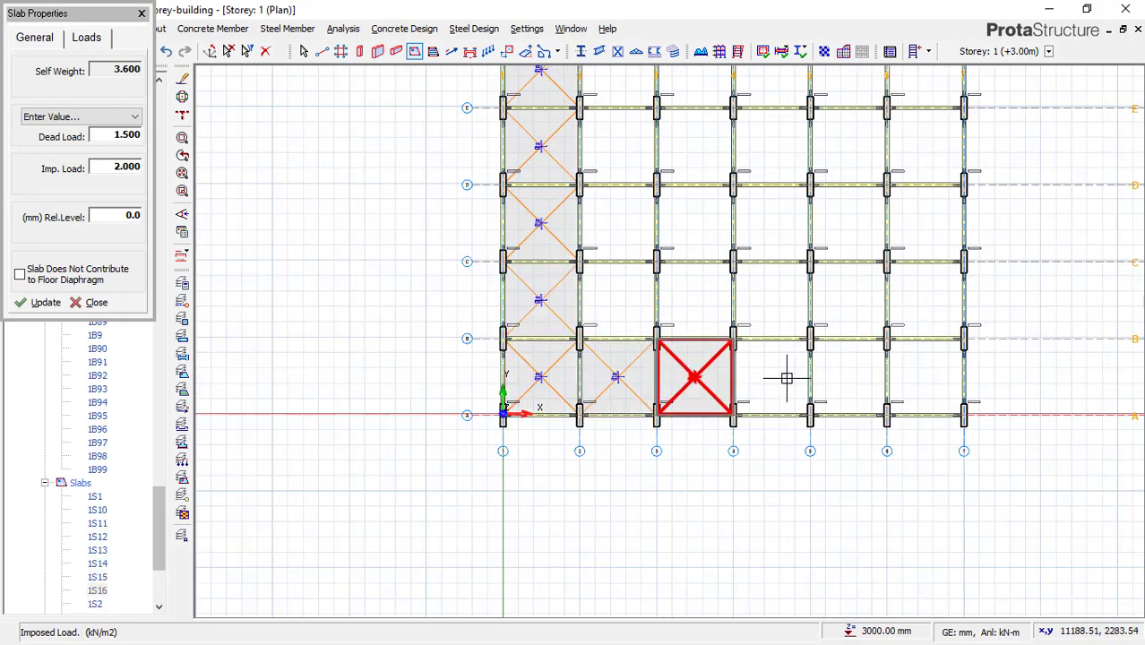
left_click(798, 377)
left_click(860, 377)
left_click(923, 377)
- Place slabs between axes C and B from axis 7 back to axis 2
left_click(918, 300)
left_click(847, 300)
left_click(770, 302)
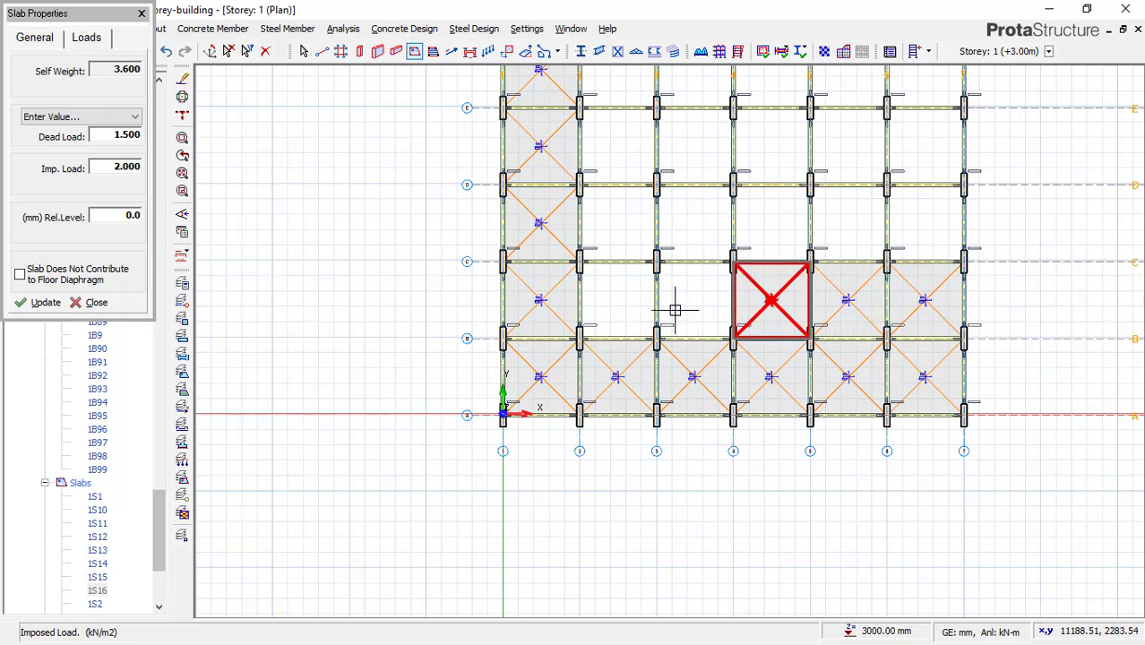
left_click(695, 302)
left_click(622, 302)
scroll(599, 422, "down", 1)
scroll(598, 421, "down", 1)
- Place slabs in the empty bays between axes C and E from axis 2 to axis 7
left_click(727, 338)
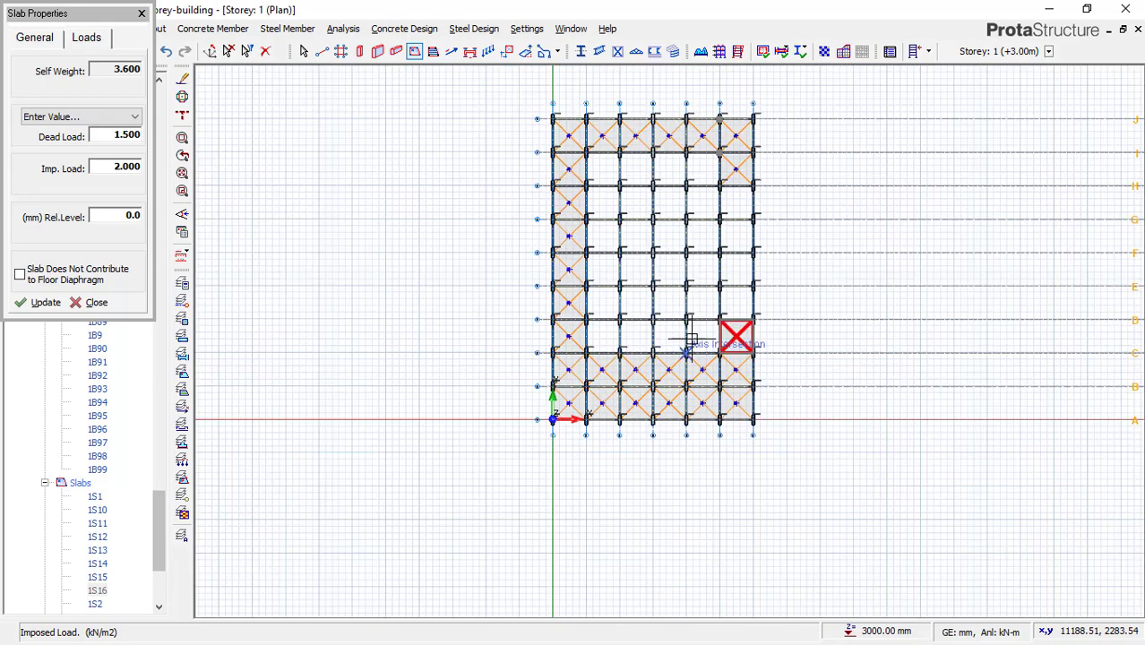
left_click(697, 337)
left_click(670, 336)
left_click(679, 300)
left_click(703, 302)
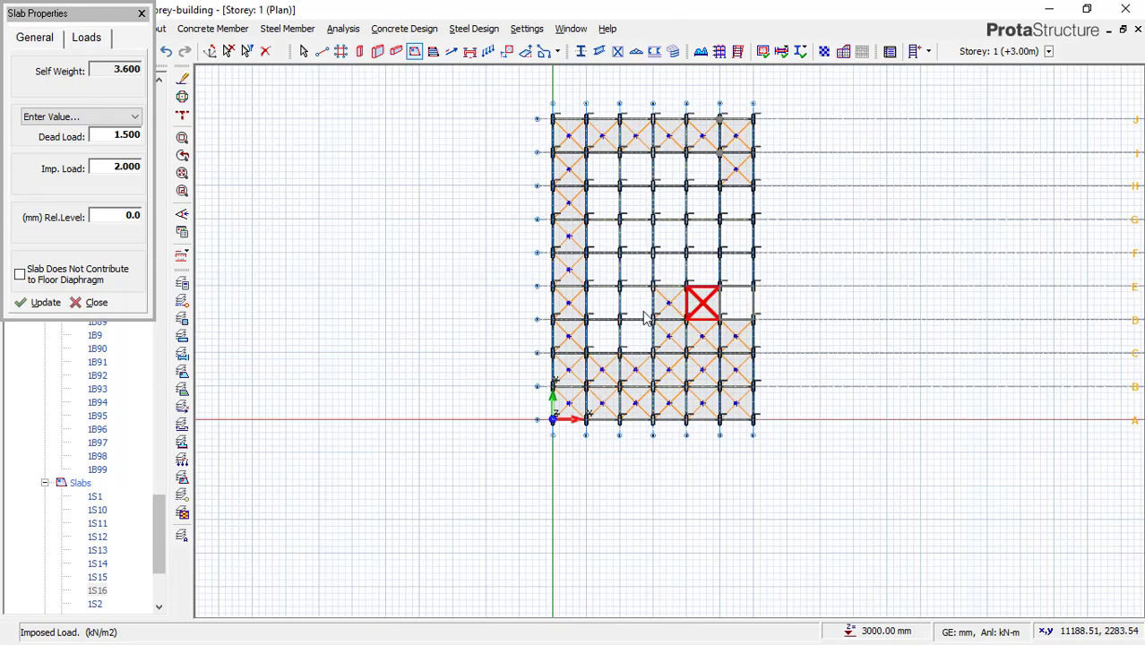
left_click(735, 302)
left_click(627, 333)
left_click(603, 303)
left_click(635, 303)
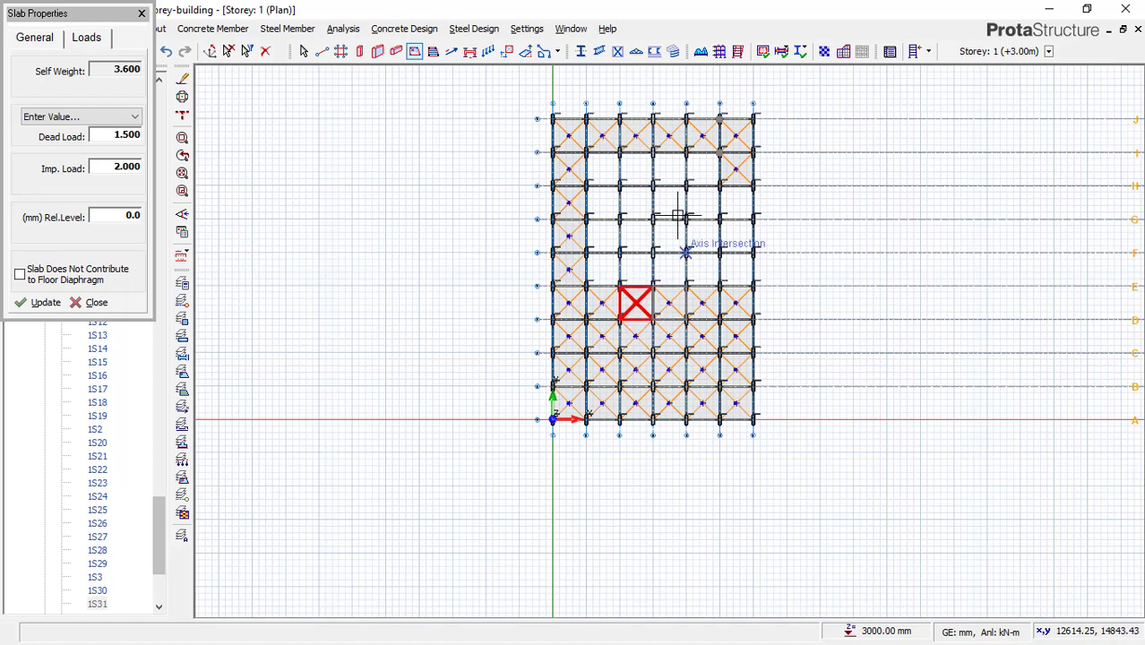
- Place slabs between axes I and H from axis 2 to axis 6
left_click(605, 170)
left_click(647, 168)
left_click(678, 168)
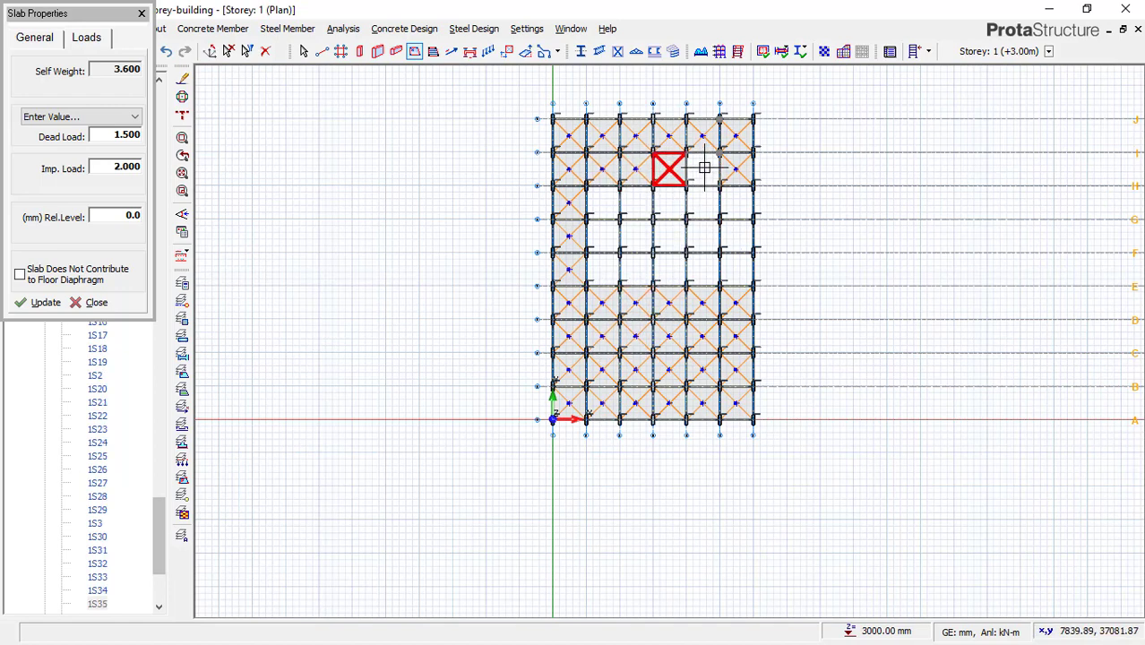
left_click(710, 169)
- Place slabs between axes H and G from axis 4 to 7 and between G and E from axis 5 to 7, and end slab placement
left_click(729, 201)
left_click(708, 208)
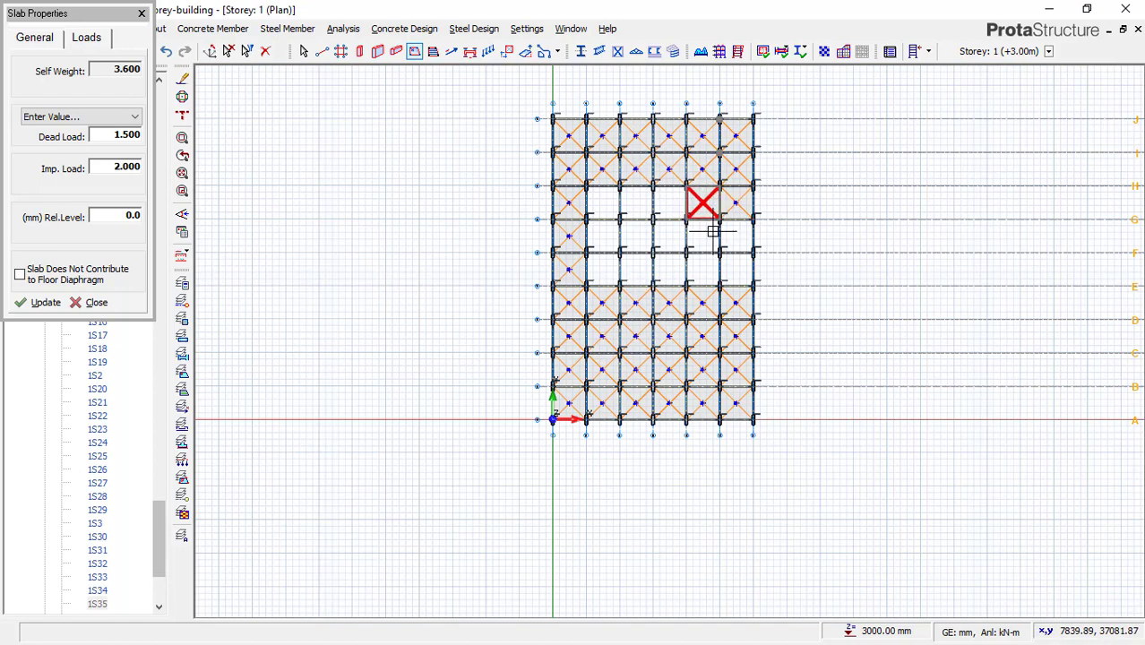
left_click(672, 200)
left_click(729, 247)
left_click(727, 266)
left_click(699, 274)
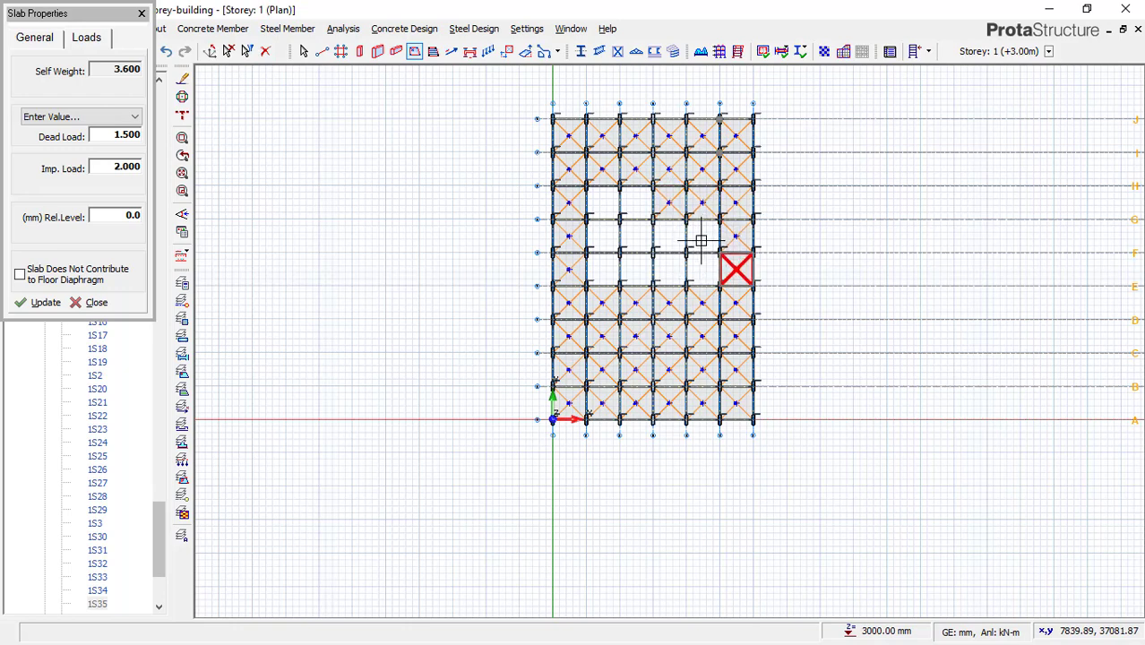
left_click(701, 240)
scroll(637, 209, "up", 2)
scroll(657, 204, "up", 2)
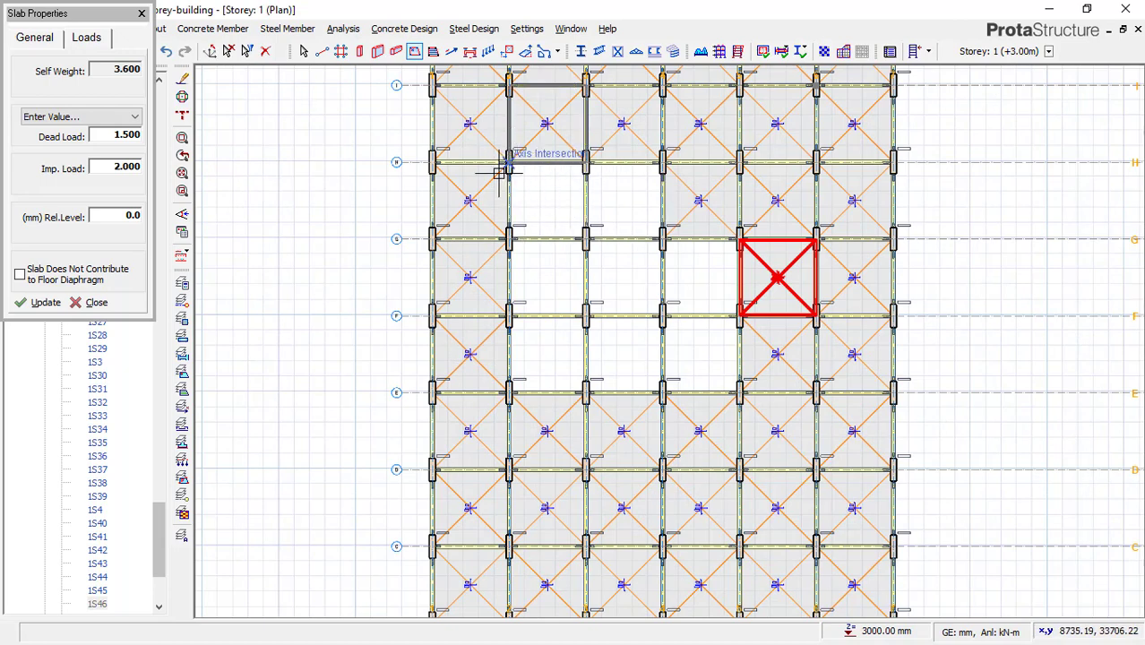
scroll(627, 233, "up", 1)
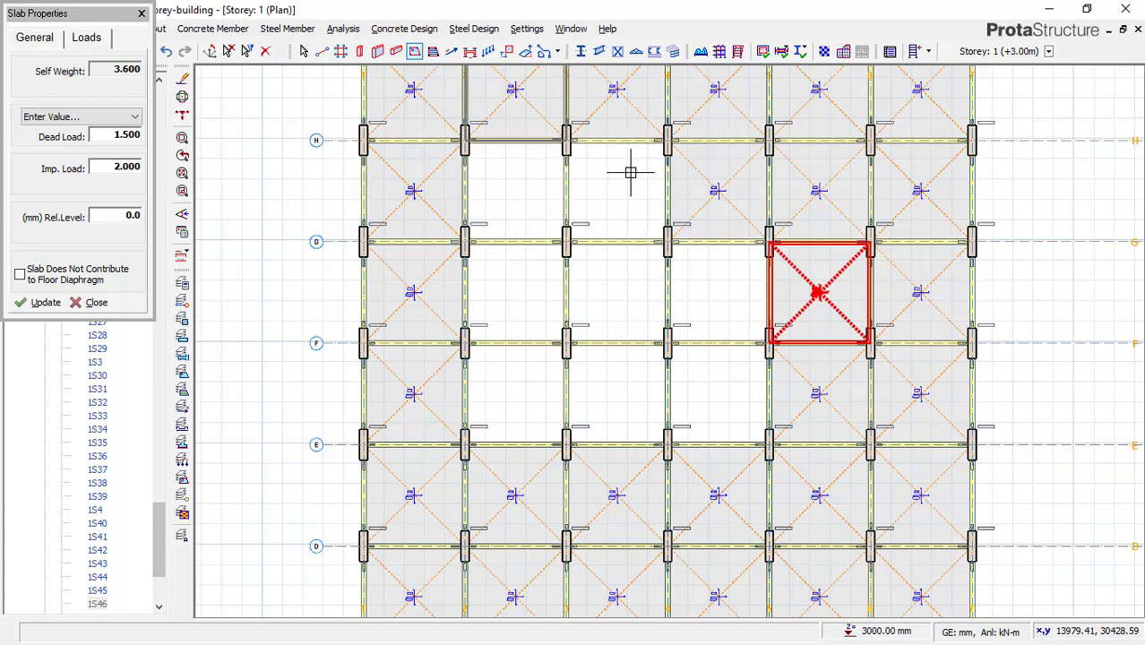
key("Escape")
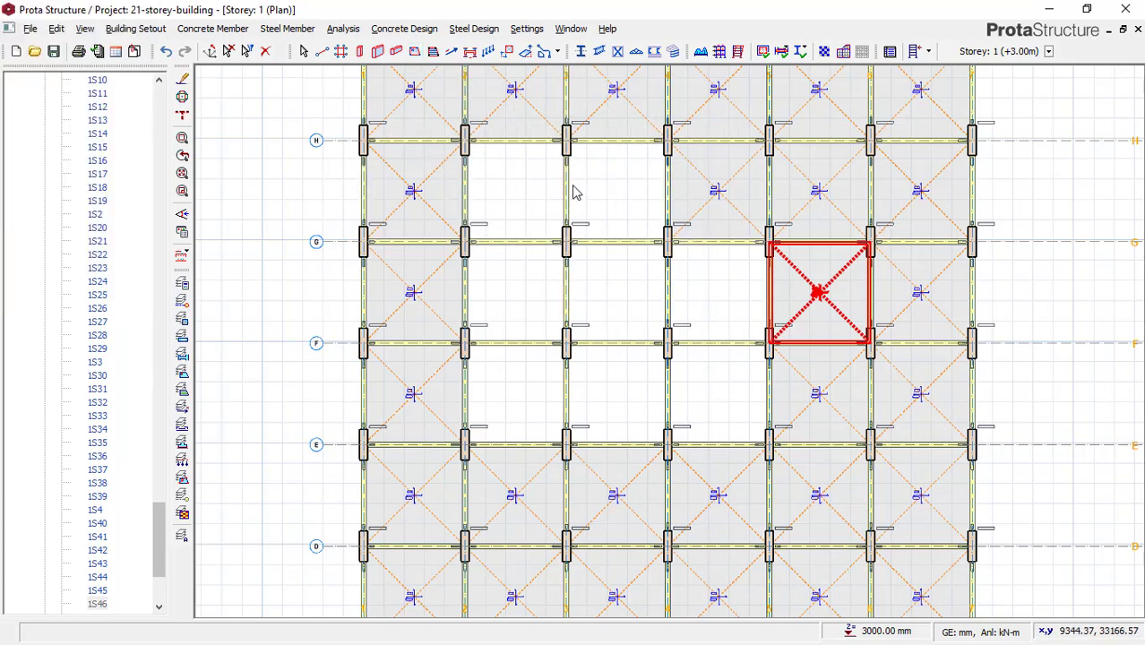
- Delete the beams on axes H and G between axes 2 and 4
scroll(529, 140, "up", 3)
left_click(526, 142)
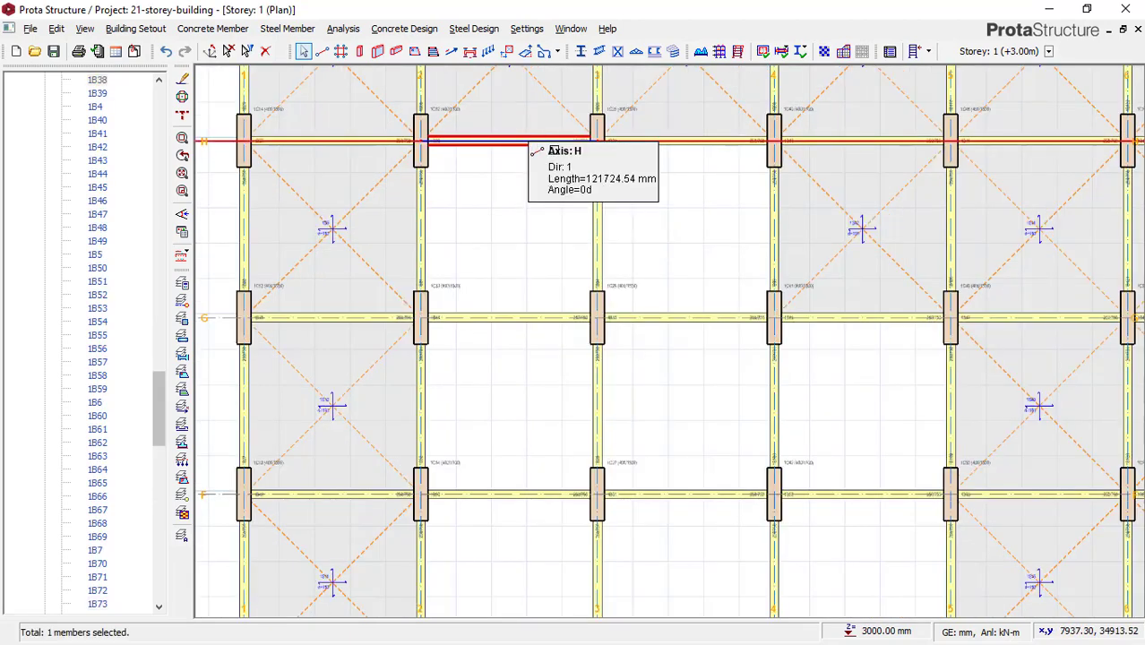
key("Delete")
left_click(755, 149)
key("Delete")
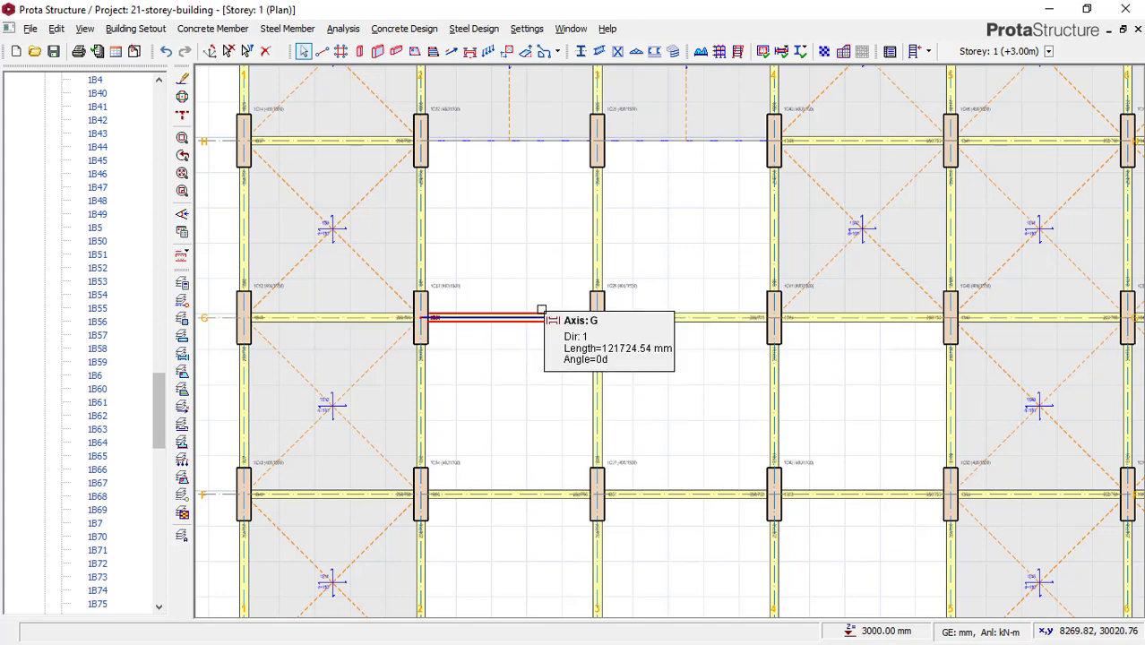
left_click(542, 311)
key("Delete")
left_click(669, 317)
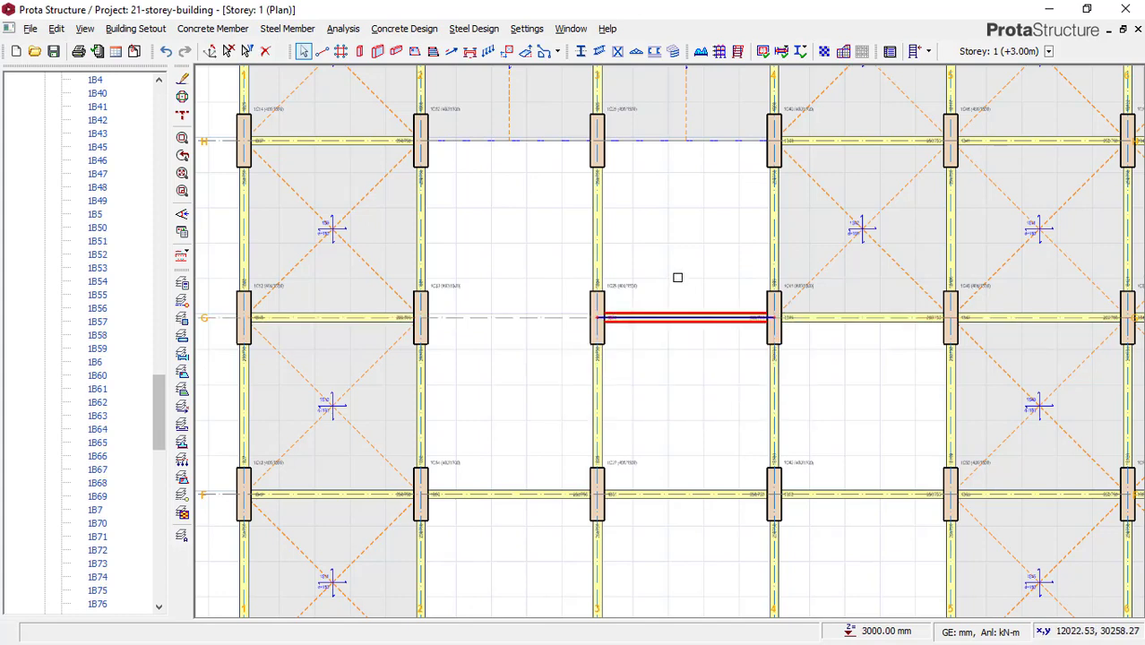
key("Delete")
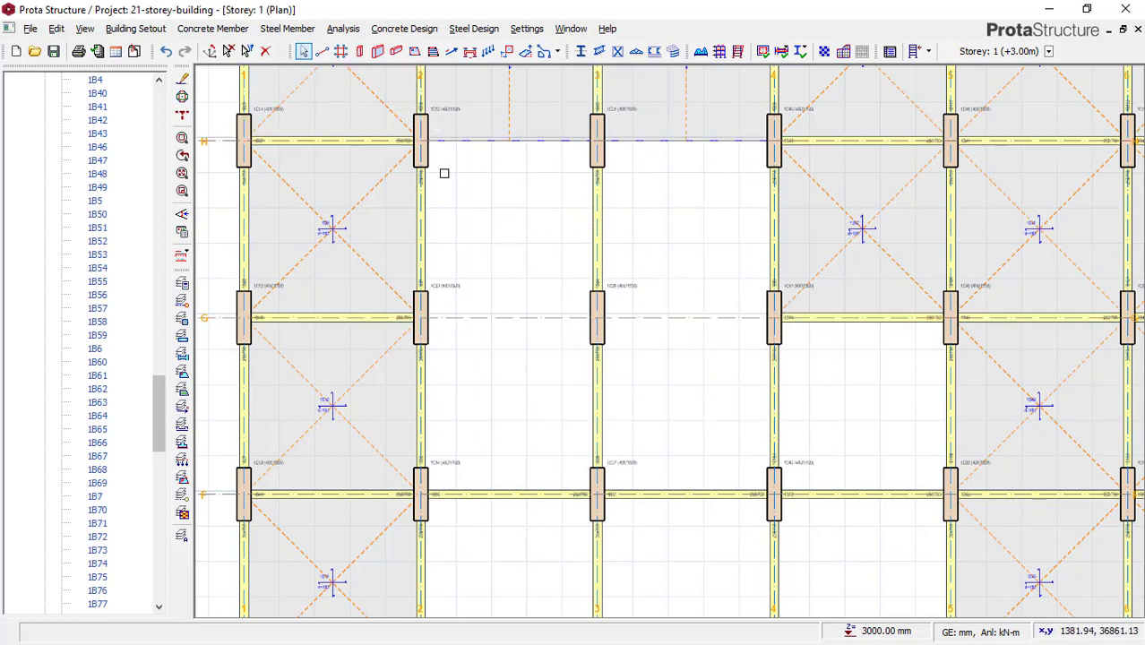
- Offset axis 2 by 1800 mm toward axis 3
scroll(424, 246, "up", 1)
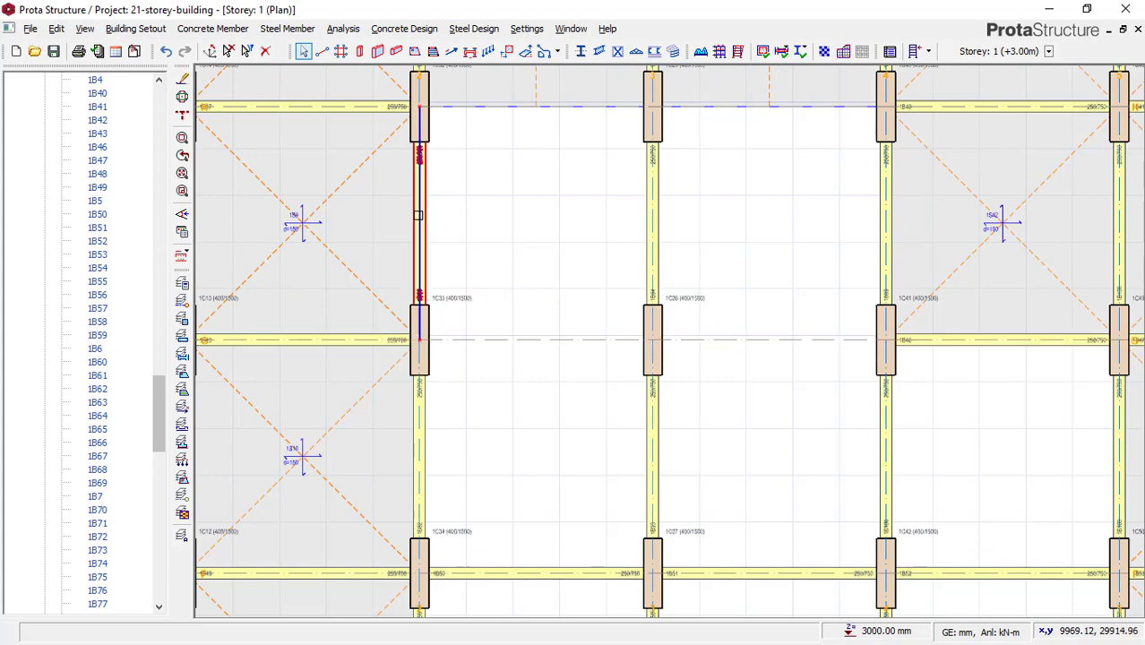
scroll(418, 216, "up", 1)
left_click(418, 215)
right_click(465, 188)
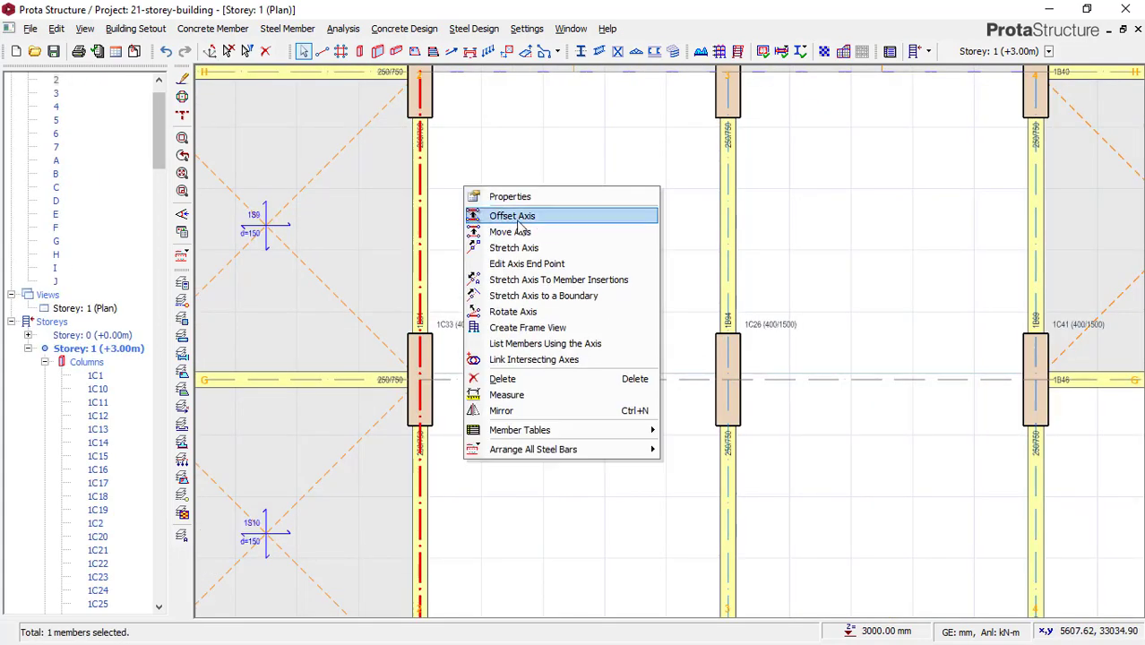
left_click(516, 219)
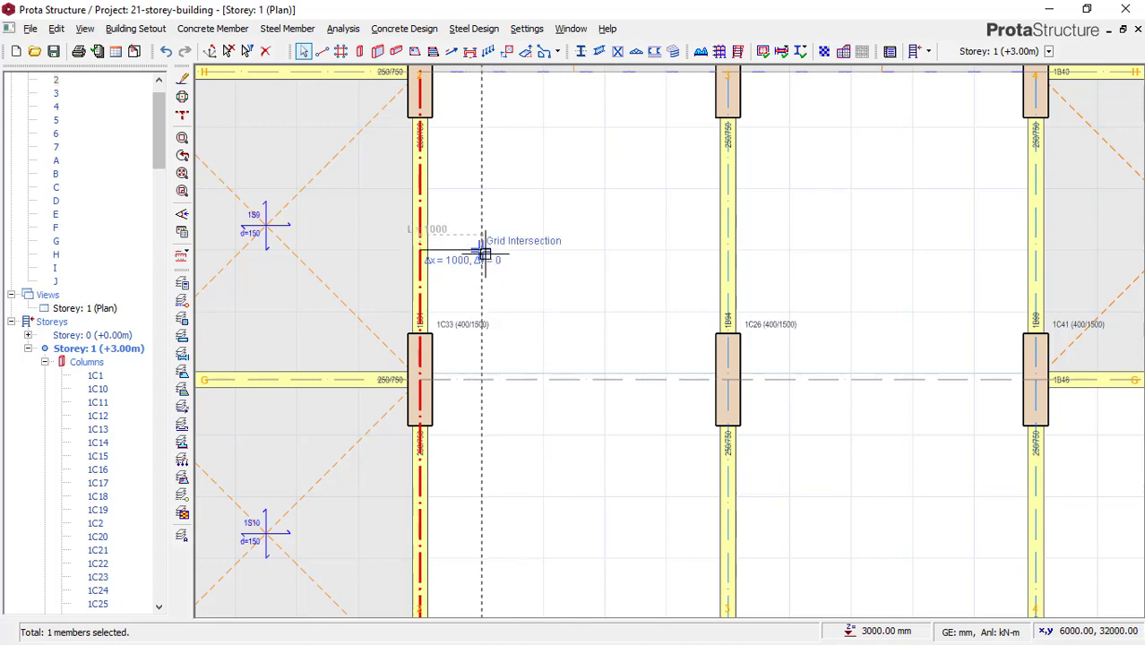
key("Tab")
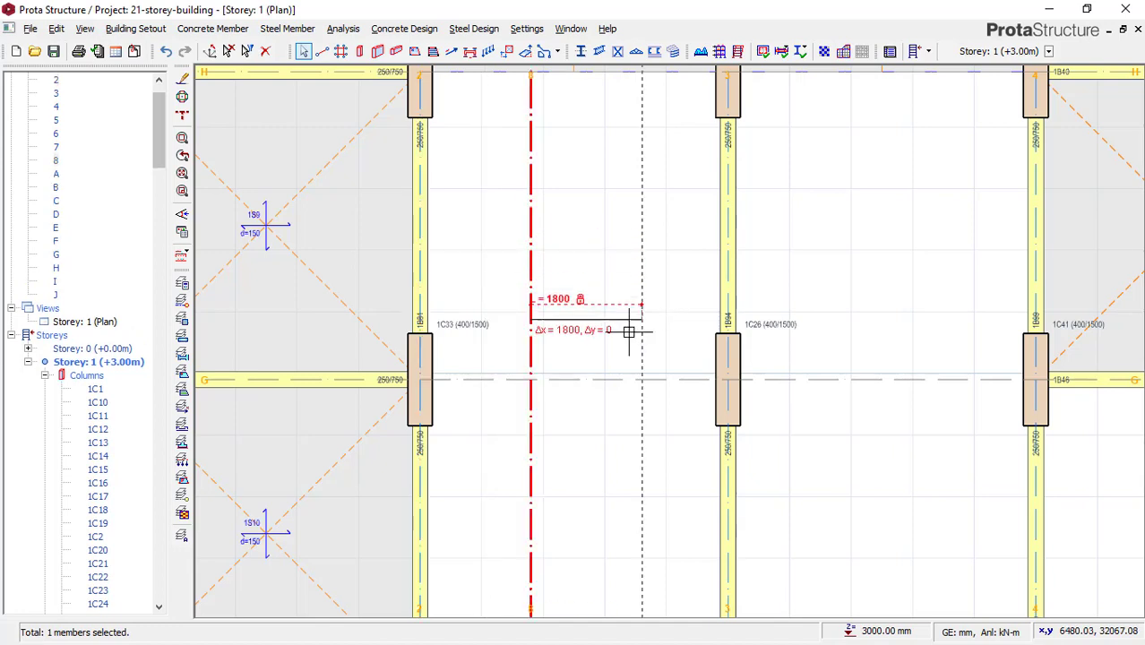
key("Escape")
- Offset axis 3 by -1800 mm toward axis 2 and end the offset command
left_click(728, 179)
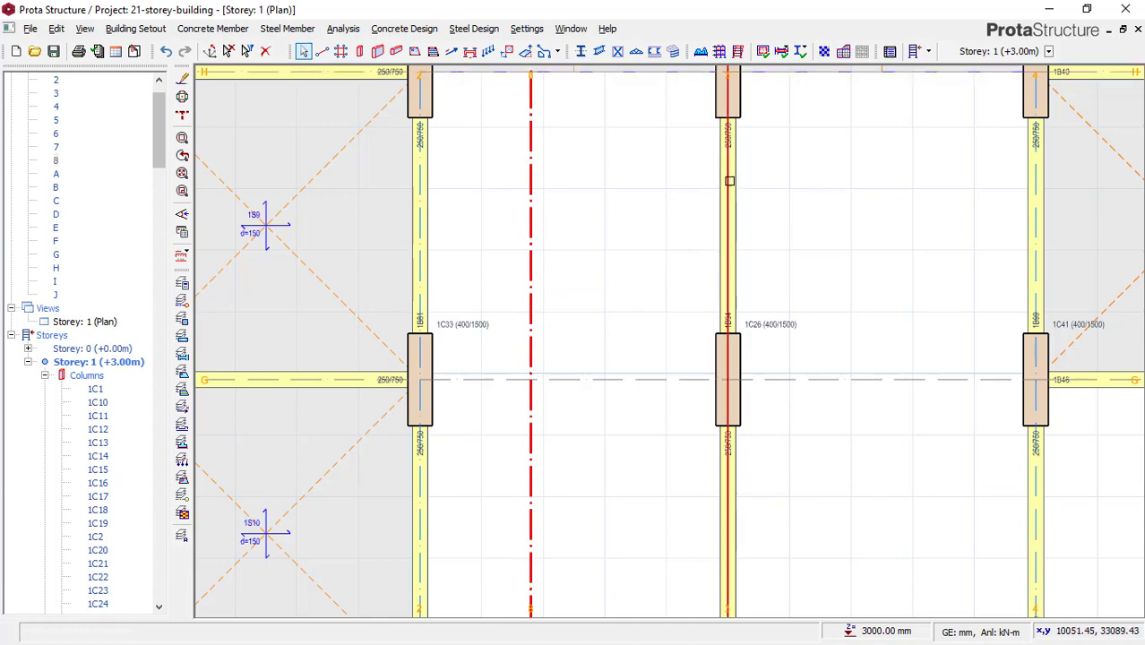
right_click(669, 156)
left_click(685, 187)
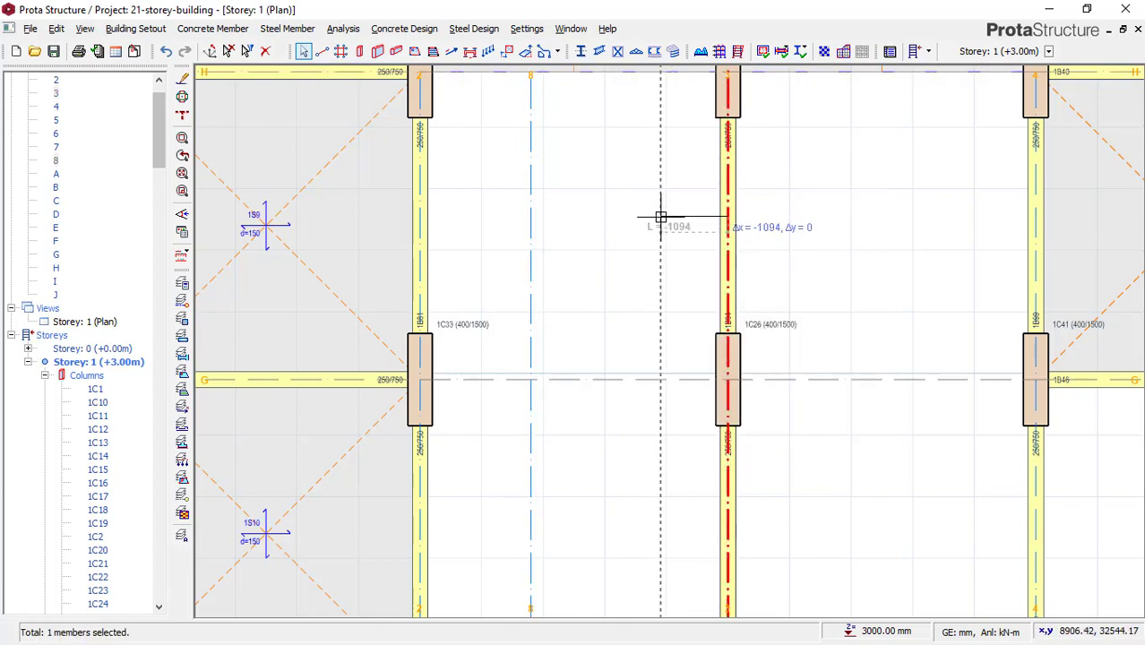
key("Tab")
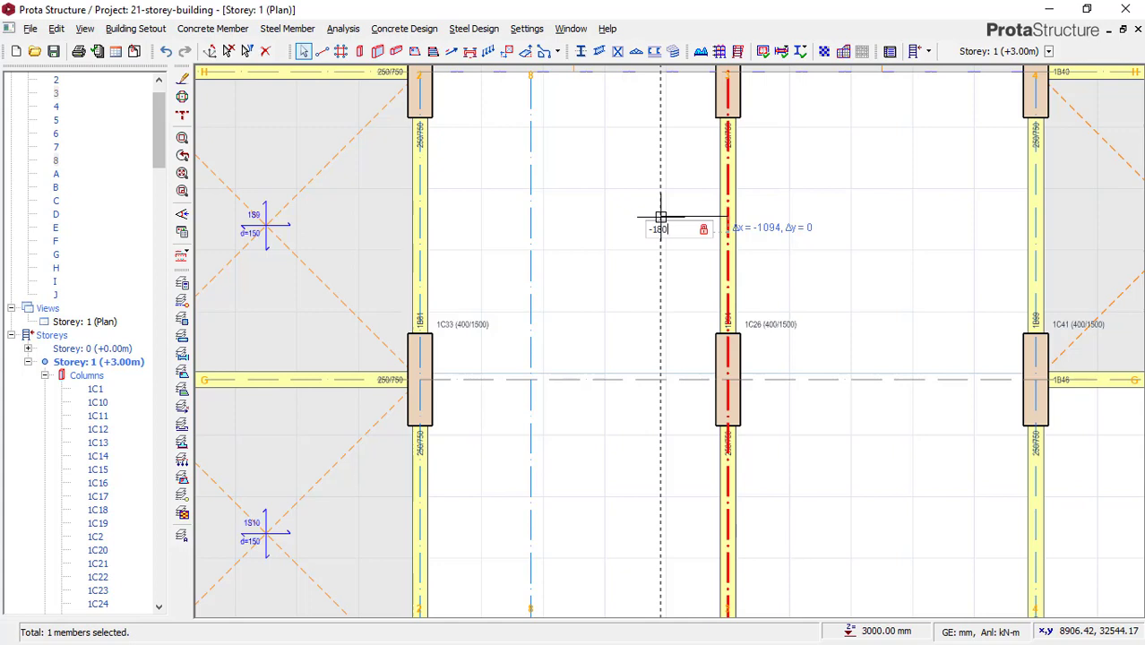
type("-1800")
key("Return")
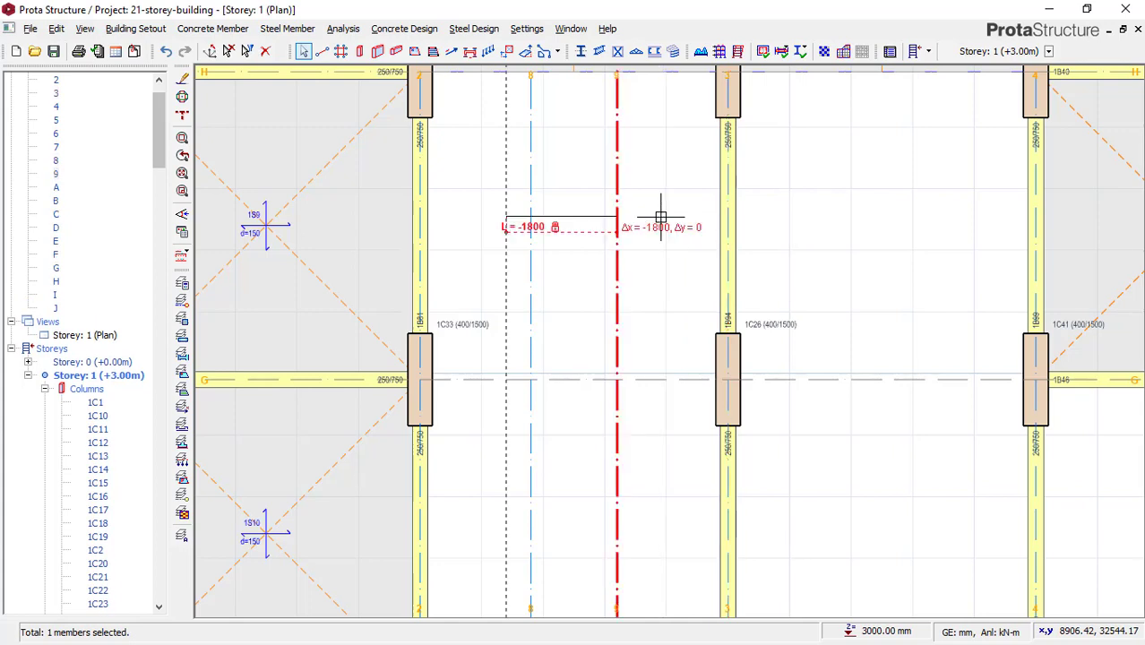
key("Escape")
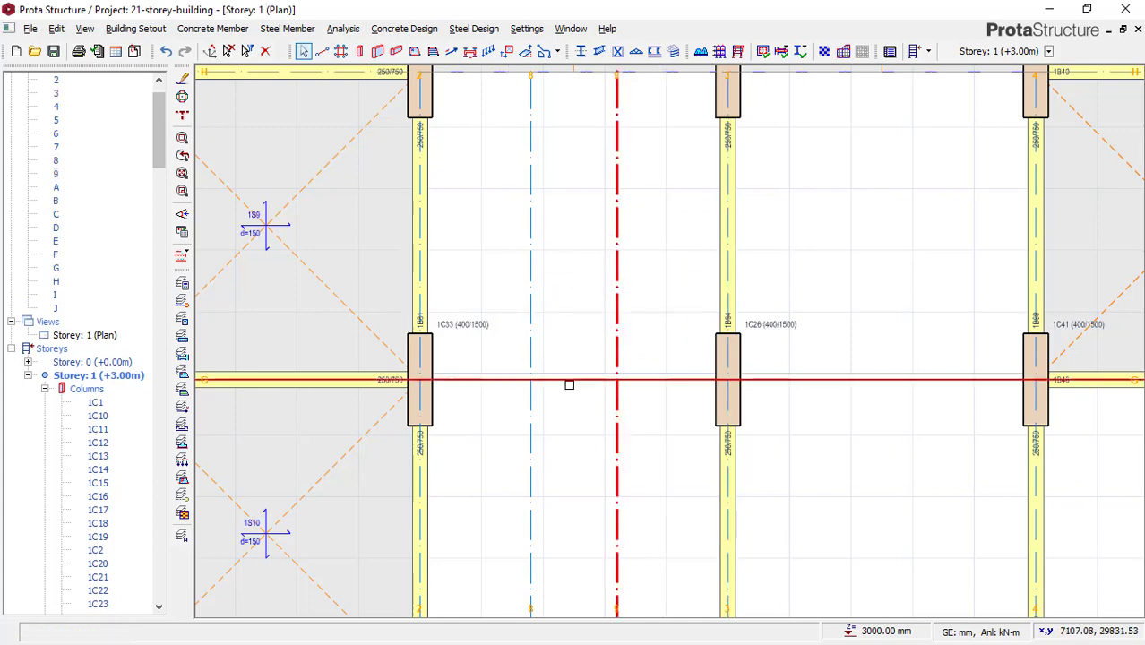
- Start the Wall command, set the wall width to 300 mm and centre the wall on its axis
scroll(560, 381, "down", 2)
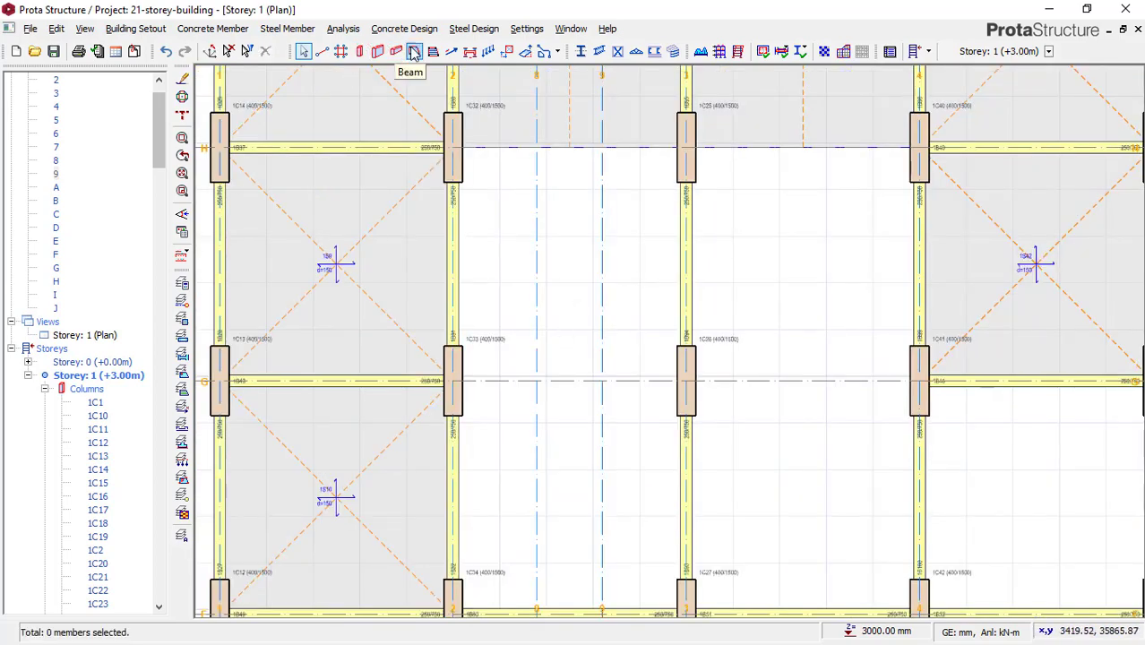
left_click(212, 29)
left_click(230, 64)
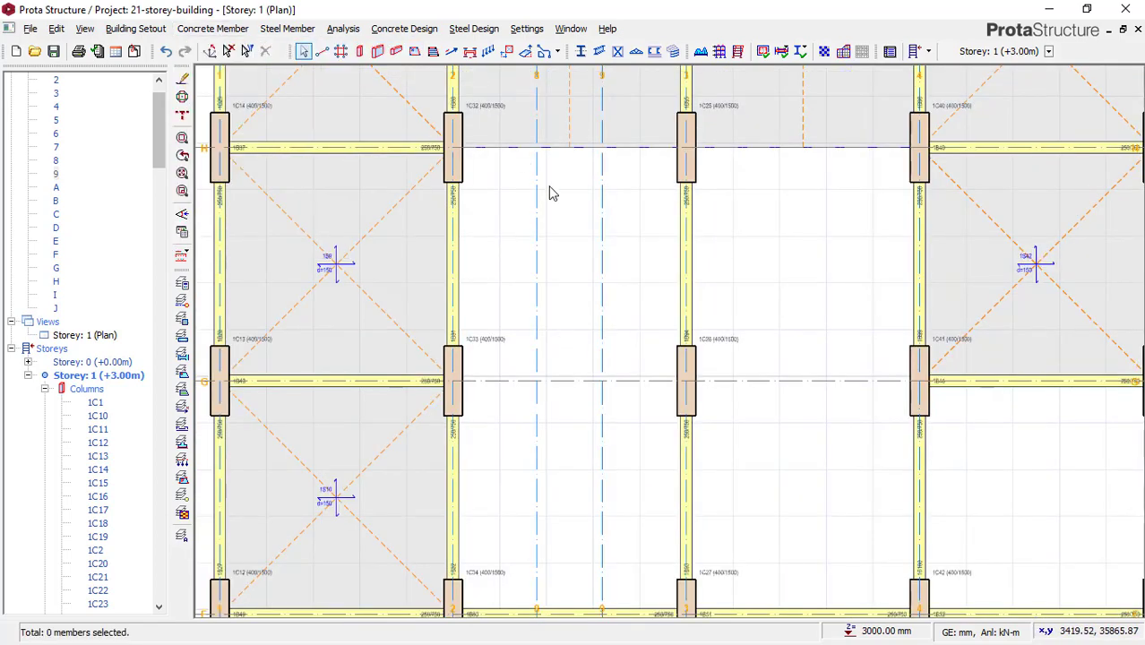
double_click(130, 113)
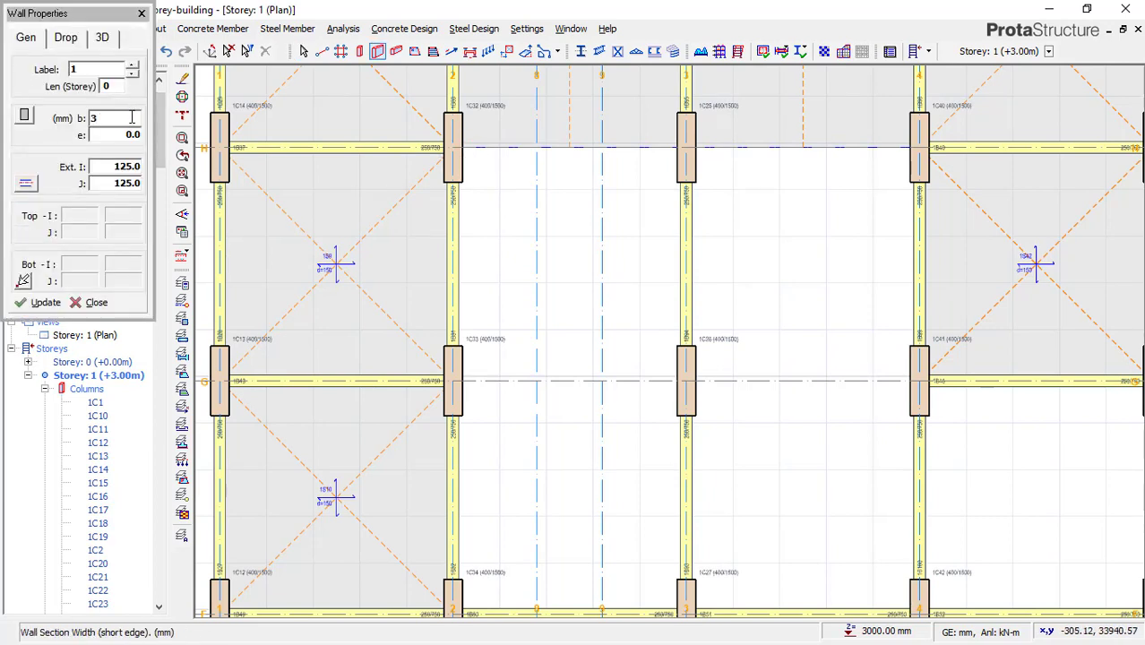
left_click(28, 183)
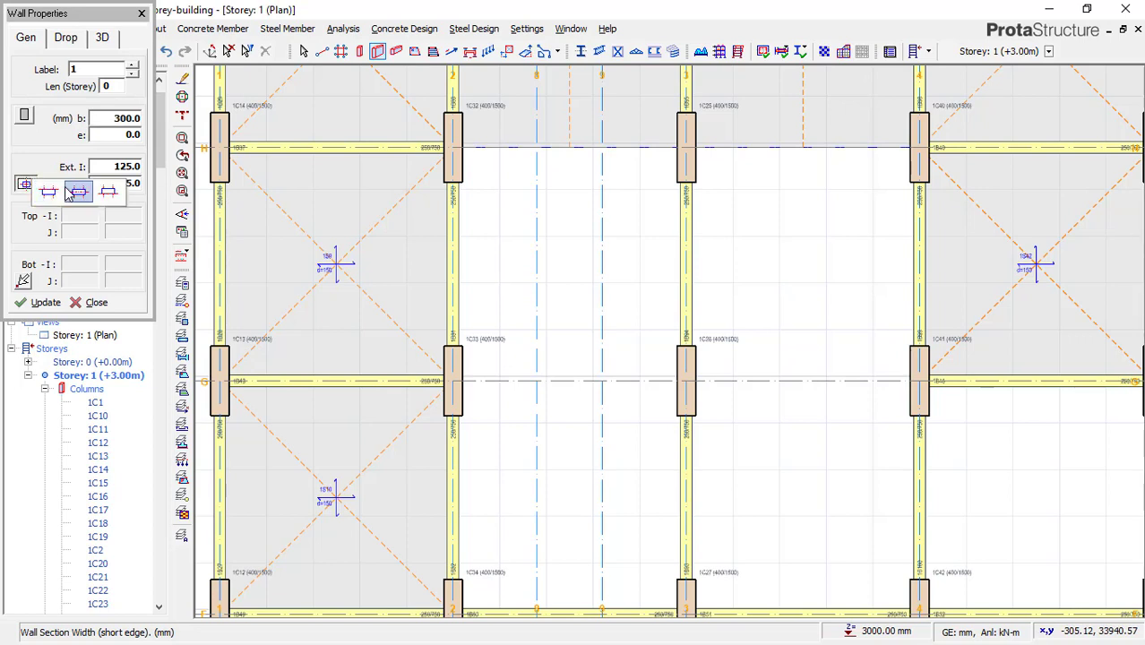
left_click(78, 192)
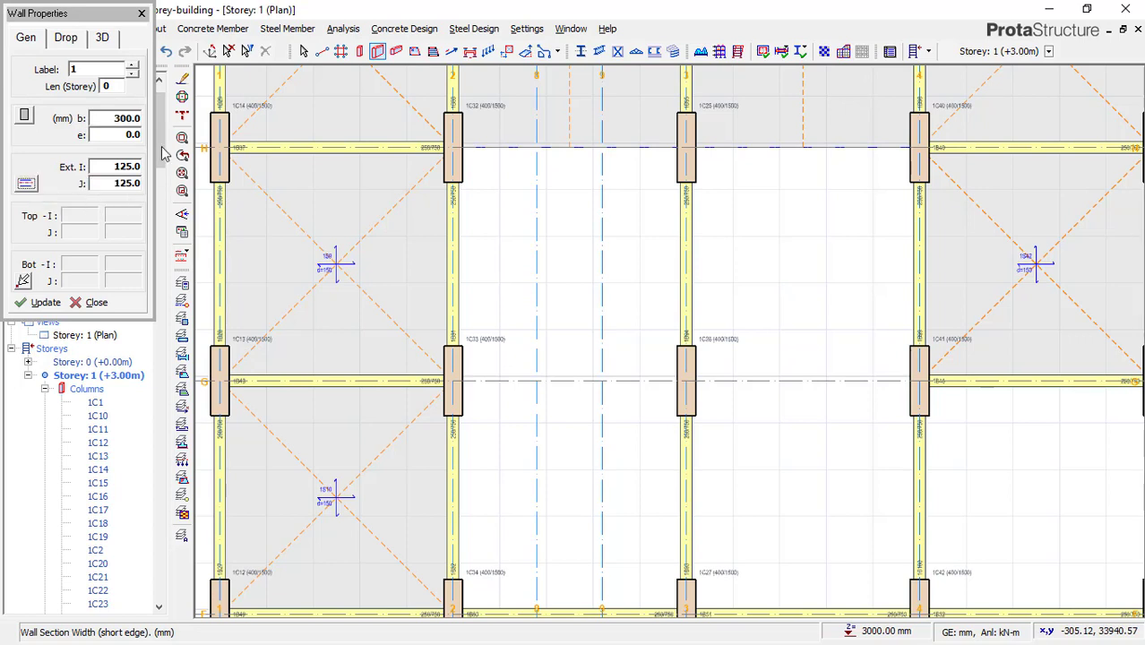
- Place walls along axis H from axis 2 to 3 and from axis 3 to 4
left_click(451, 148)
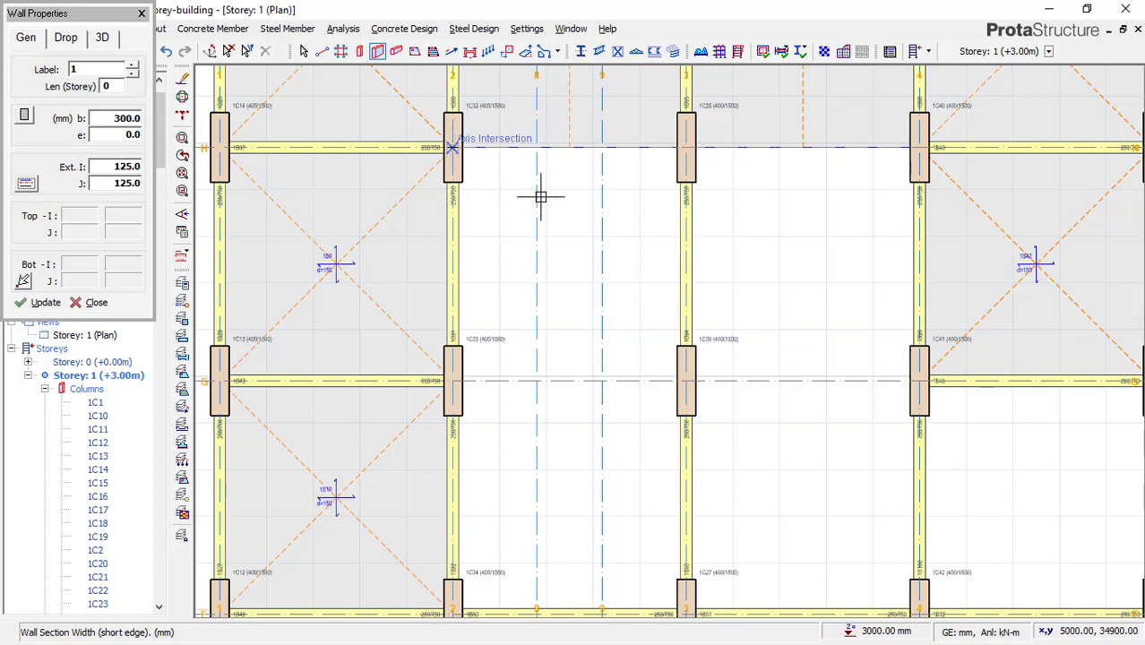
left_click(686, 148)
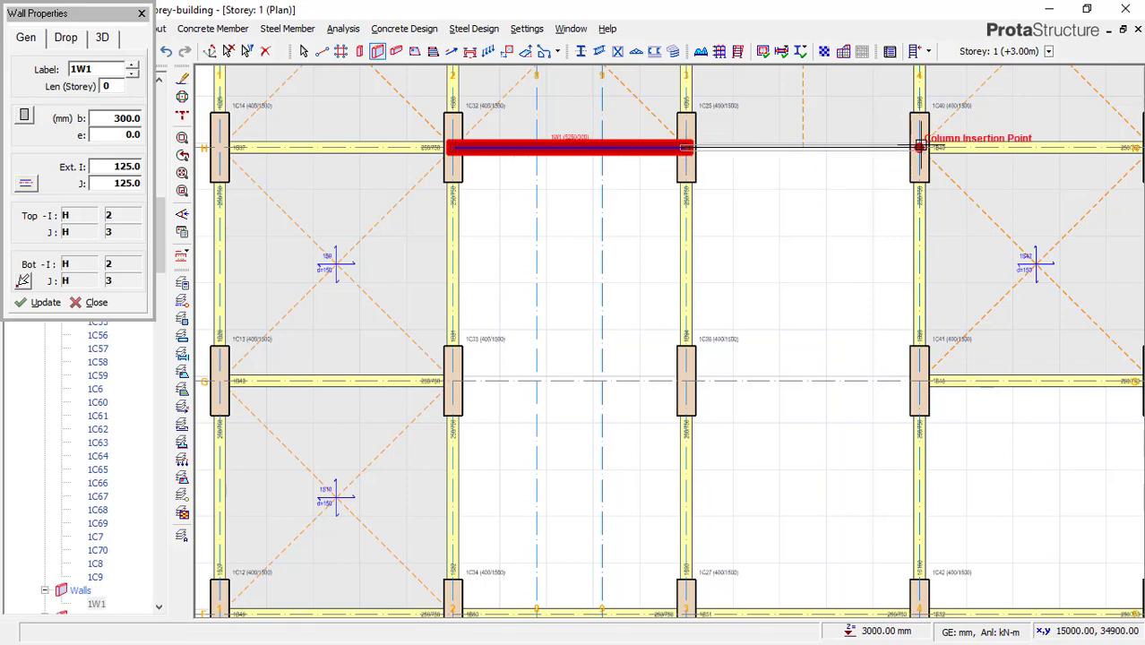
left_click(867, 202)
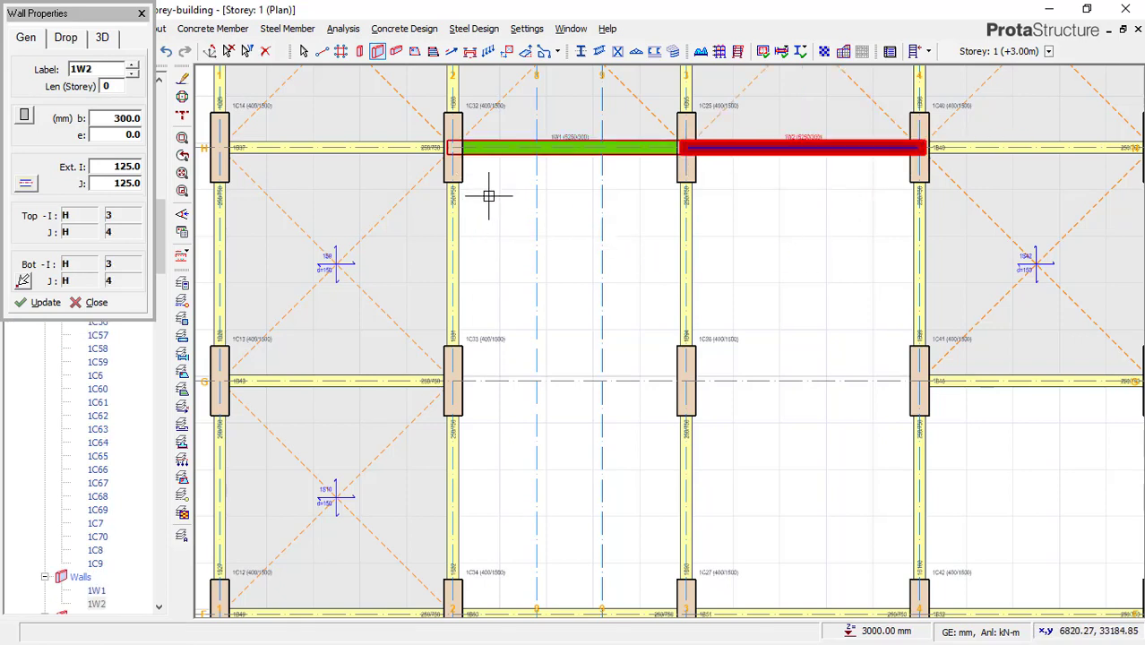
- Place short walls along axis G from axis 2 to 8 and from axis 9 to 3, and end wall placement
left_click(452, 380)
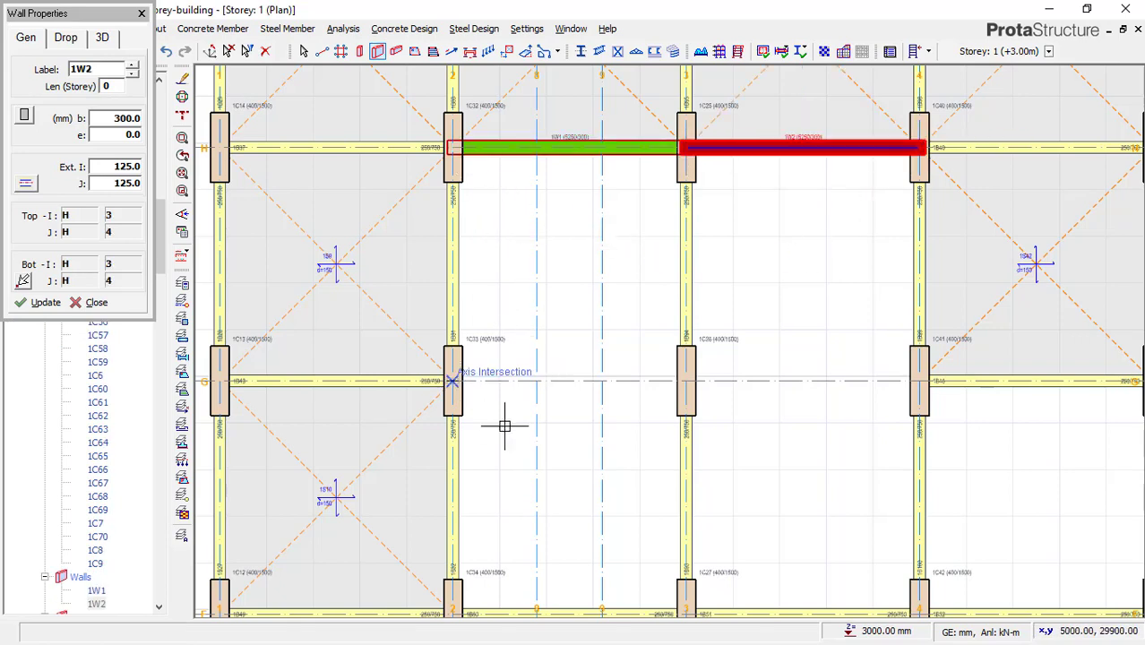
left_click(536, 381)
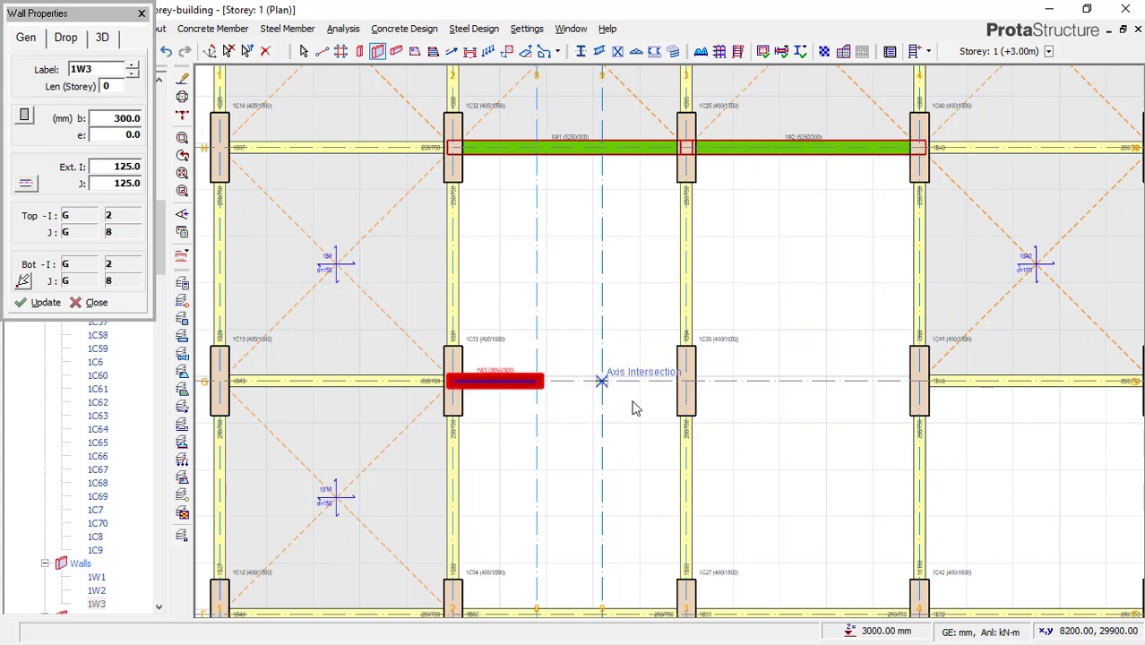
left_click(685, 380)
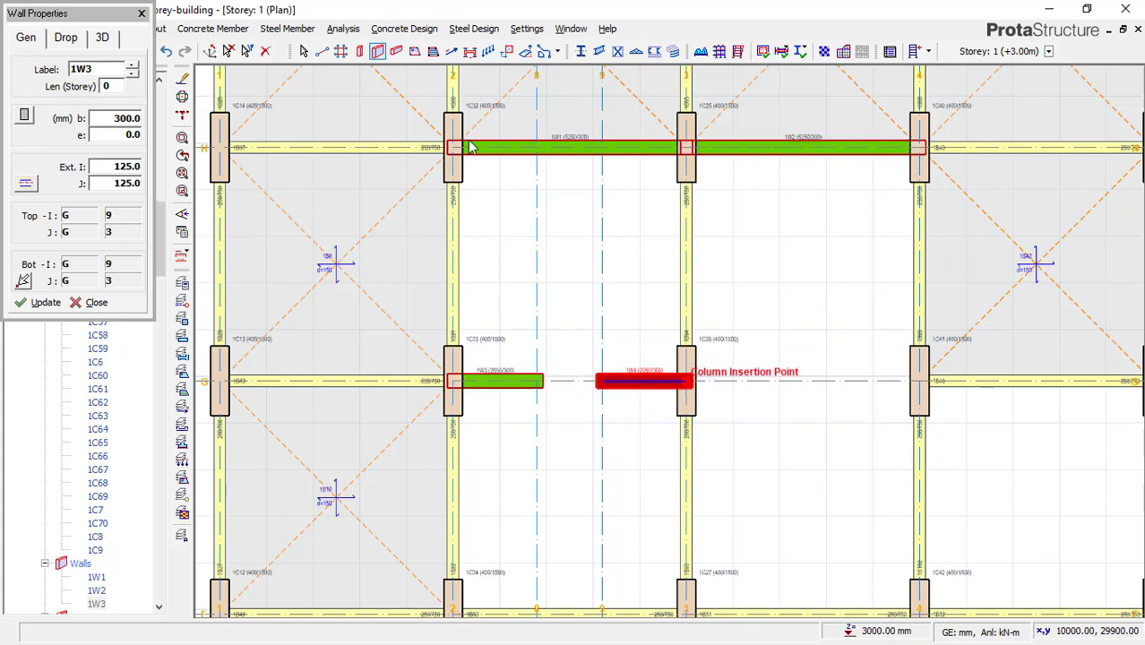
key("Escape")
key("Escape")
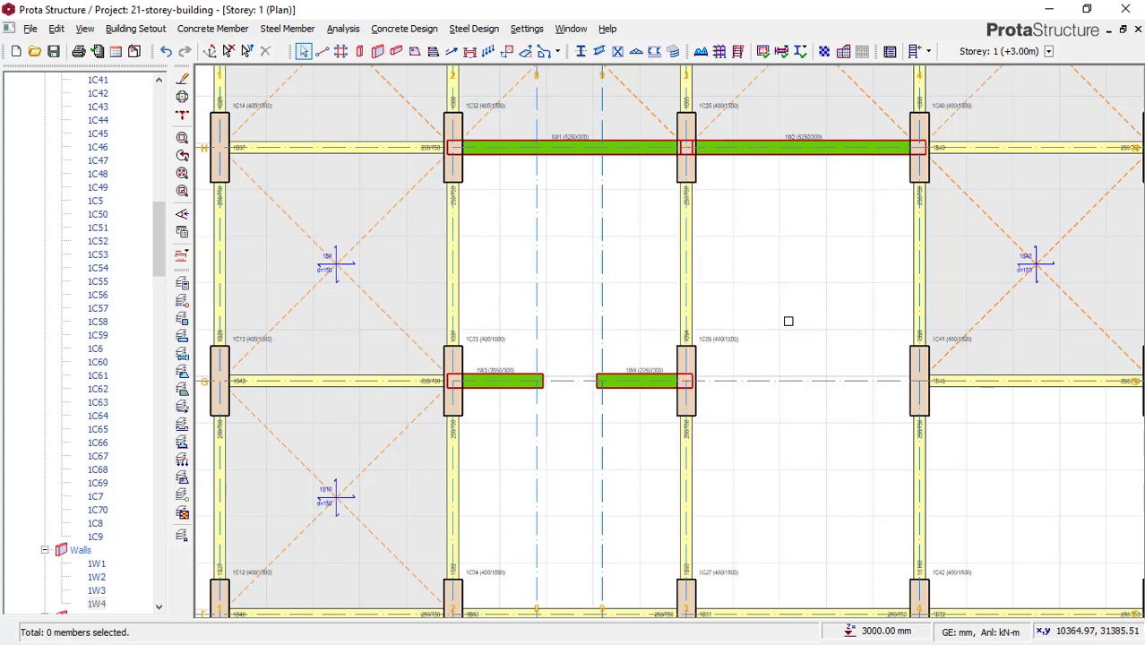
- Delete the beams on axes 3 and 2 between axes H and G
middle_click_drag(788, 321, 728, 321)
scroll(641, 366, "up", 2)
scroll(680, 374, "down", 2)
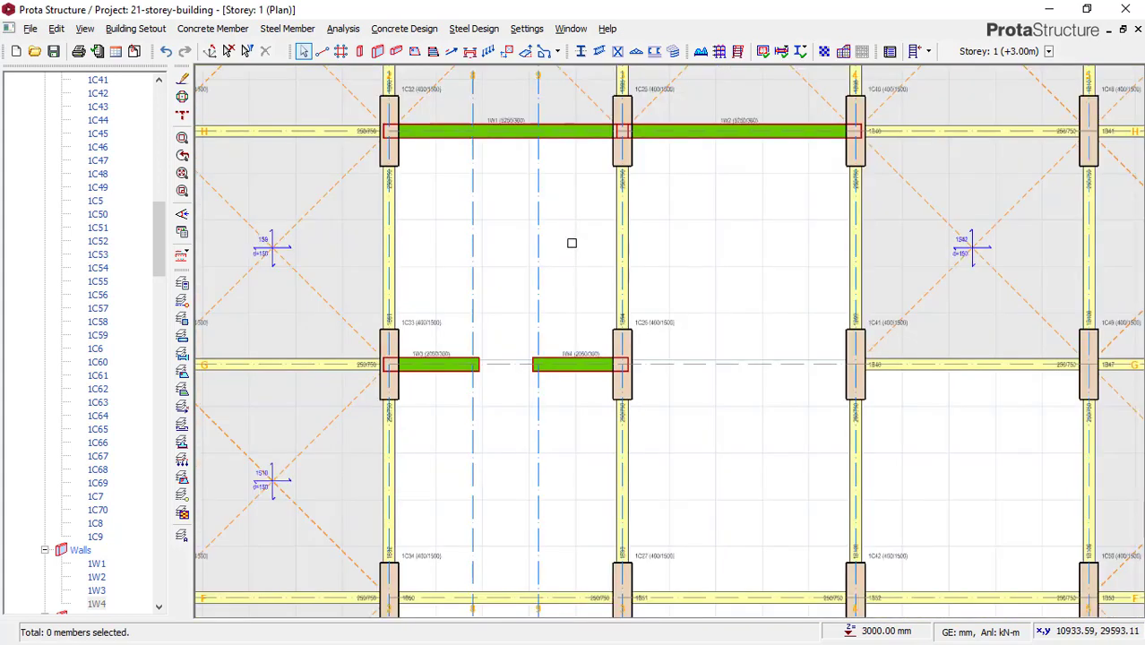
left_click(616, 200)
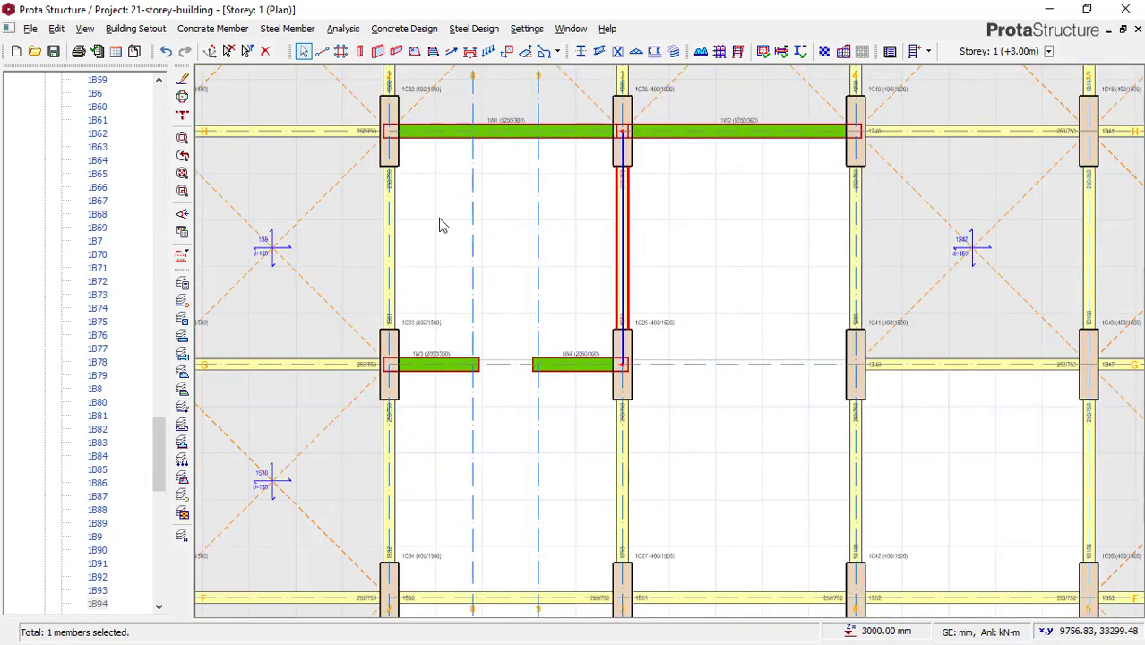
key("Delete")
left_click(389, 205)
key("Delete")
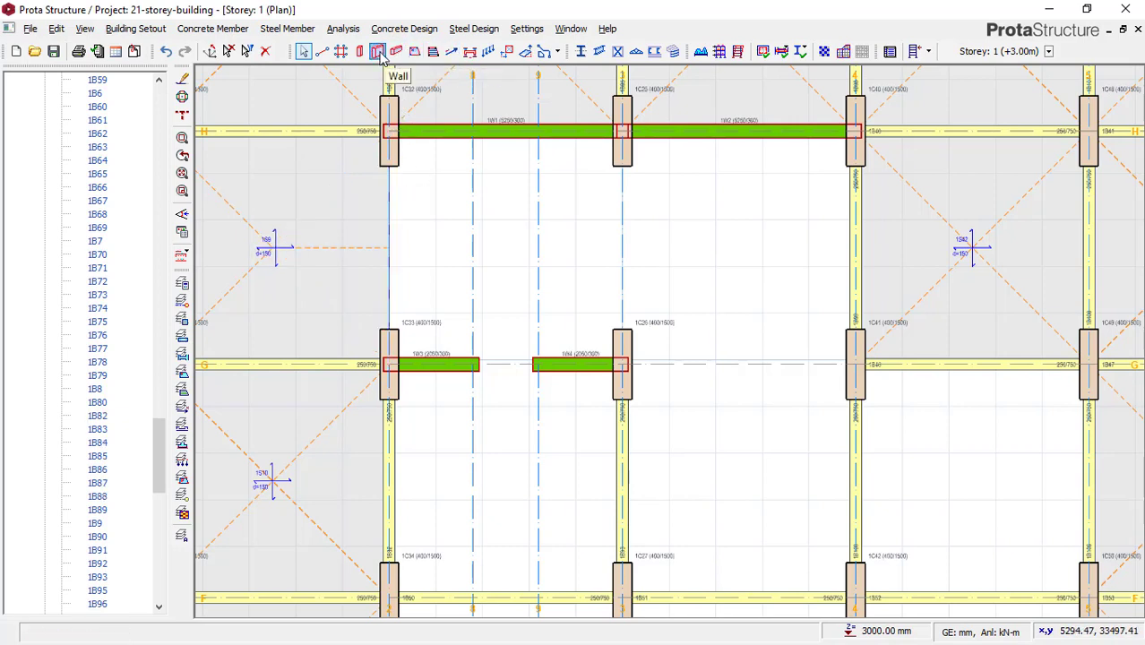
- Place walls along axes 2 and 3 between axes H and G, and end wall placement
left_click(378, 51)
left_click(389, 132)
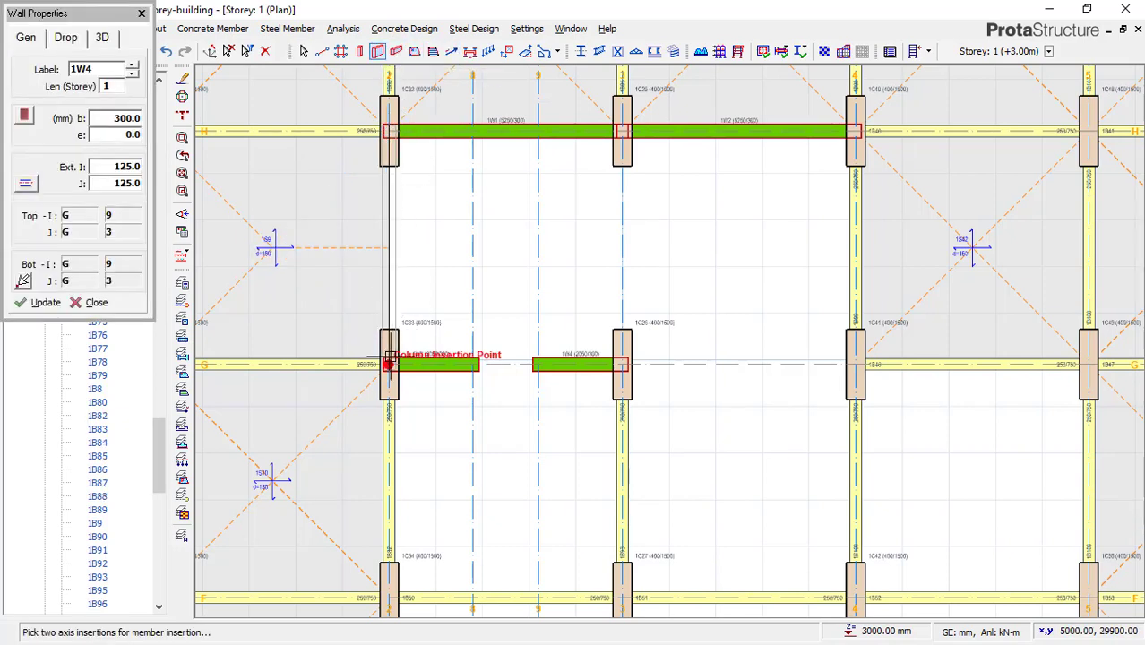
left_click(389, 363)
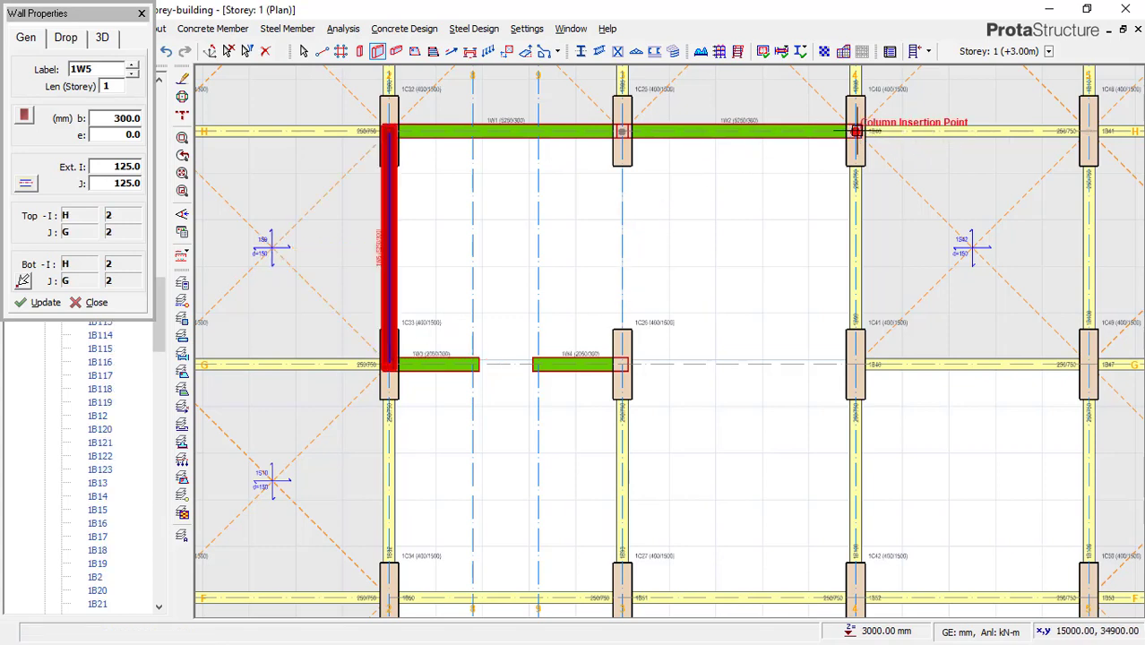
left_click(622, 132)
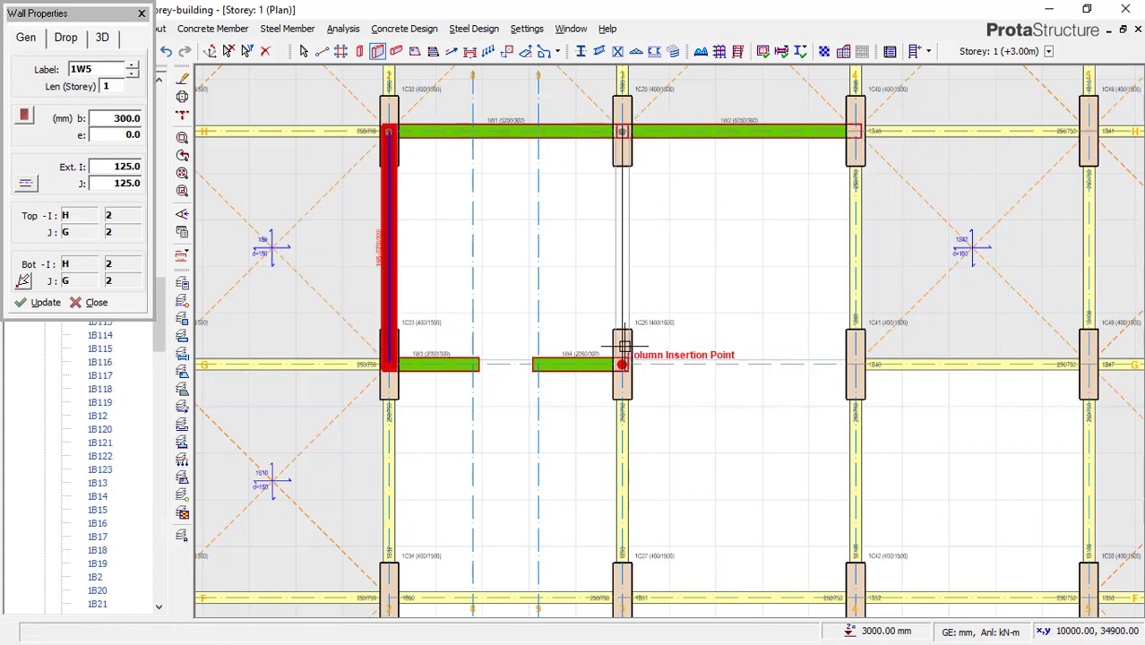
left_click(650, 318)
key("Escape")
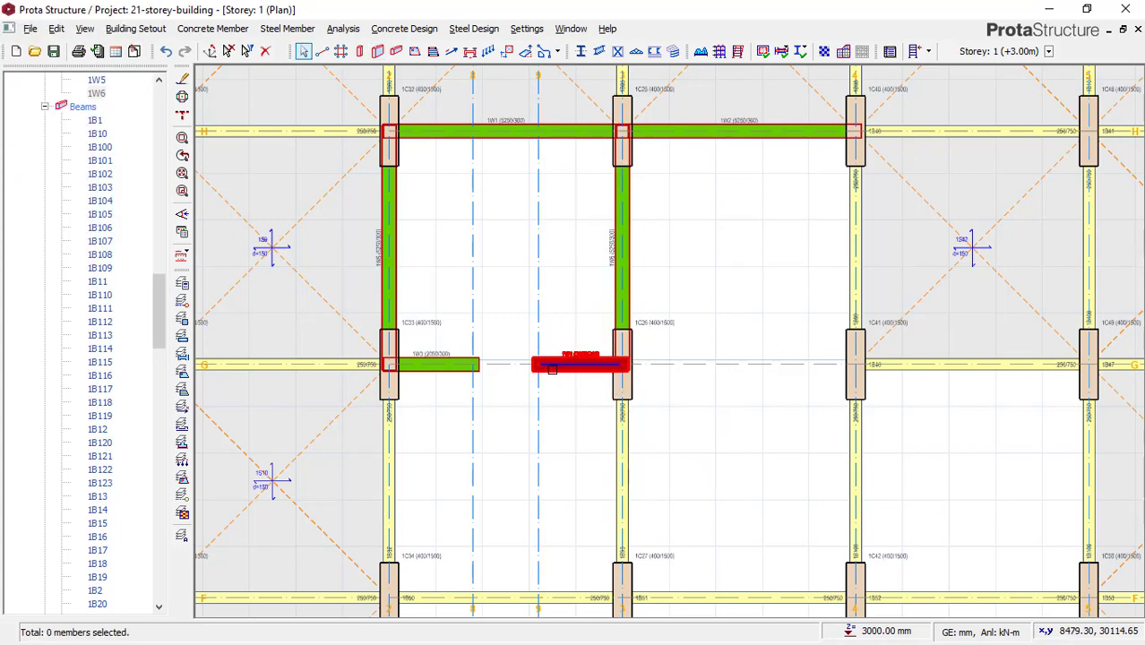
- Try to mirror the two short walls on axis G together with axes 8 and 9 about axis 3
left_click(539, 307)
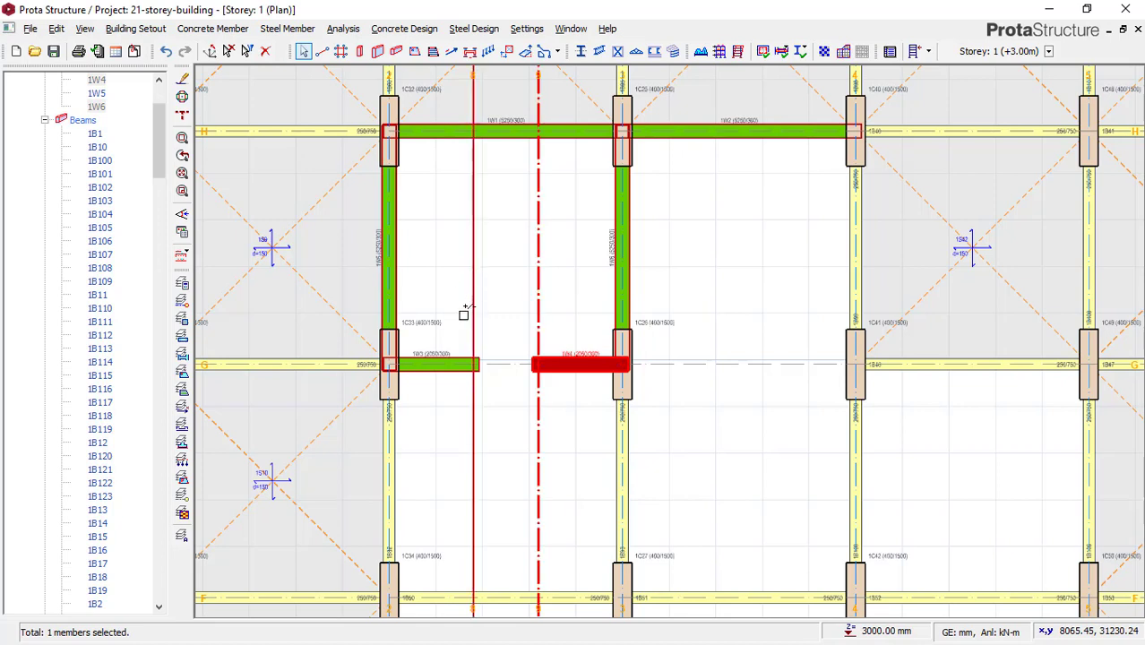
left_click(460, 362)
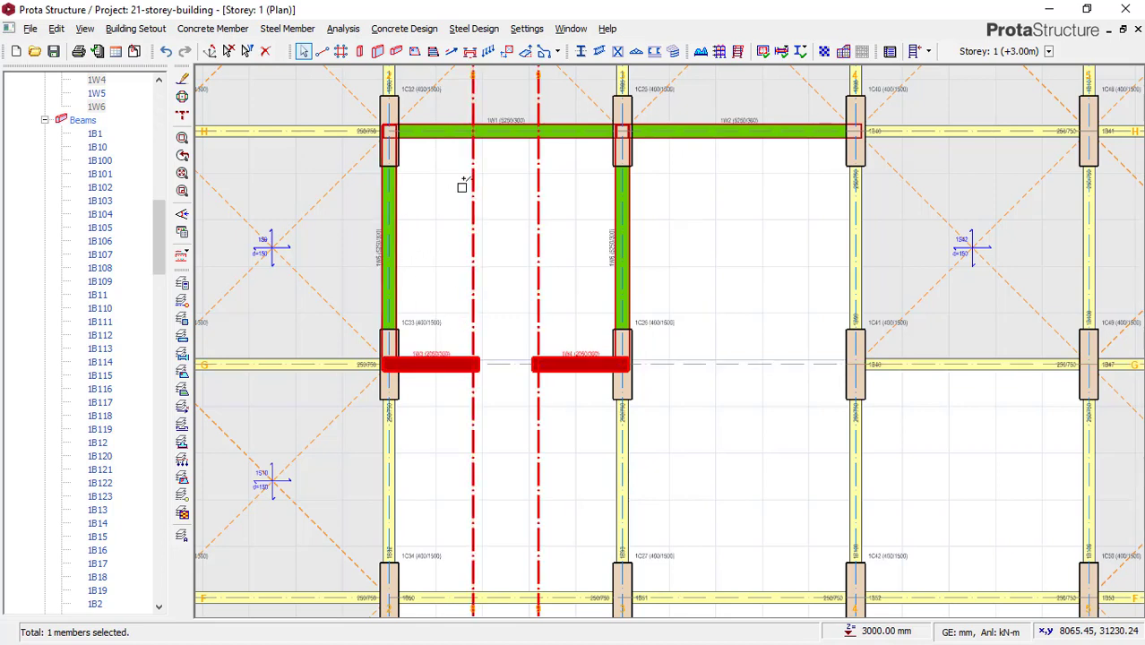
right_click(587, 191)
left_click(668, 388)
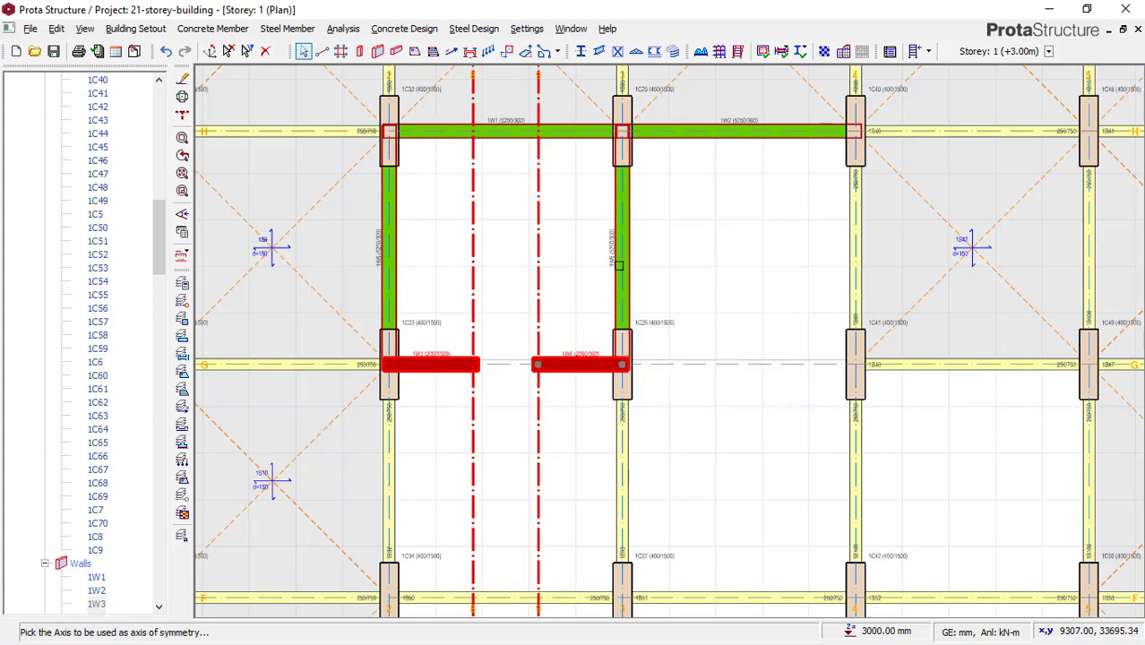
scroll(622, 256, "up", 3)
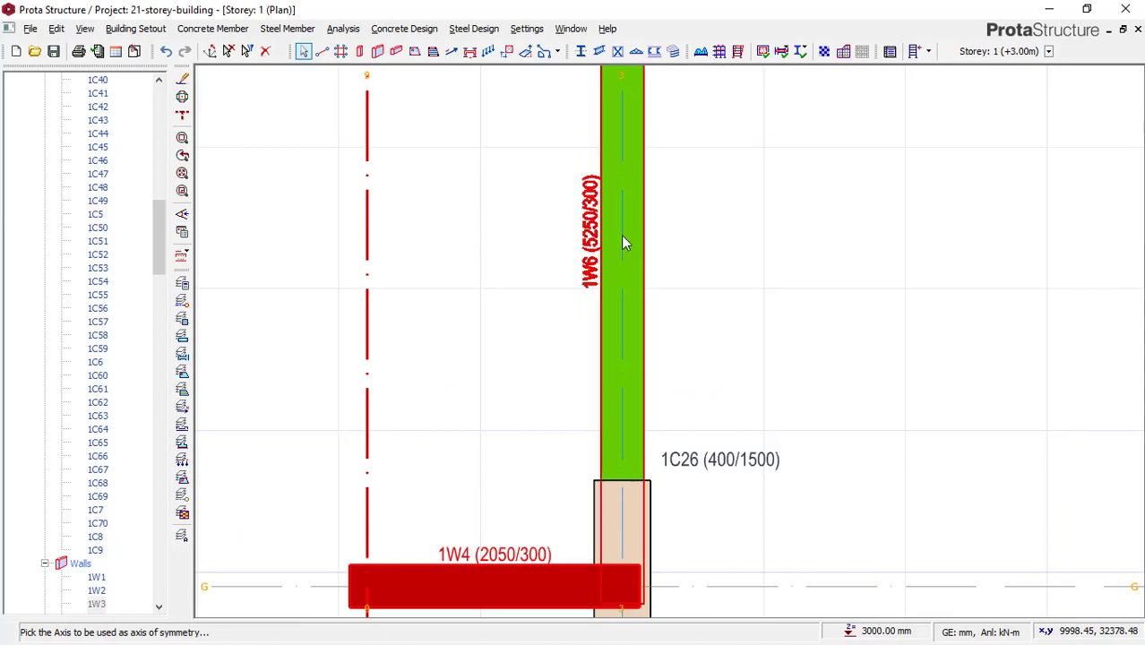
scroll(634, 269, "down", 3)
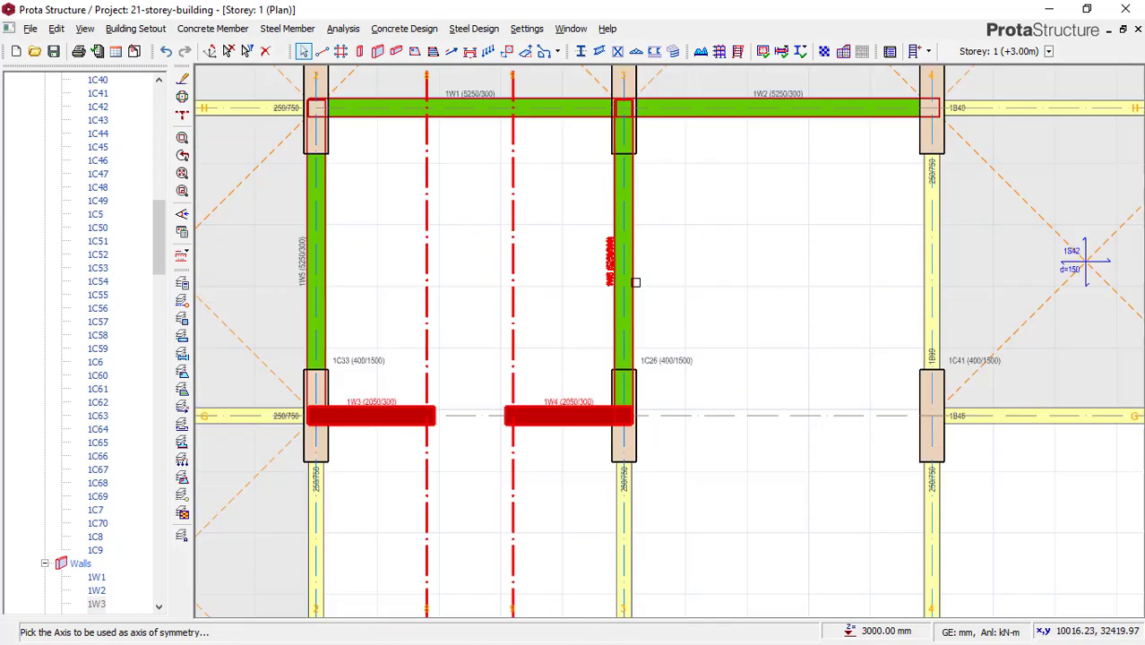
scroll(633, 215, "up", 2)
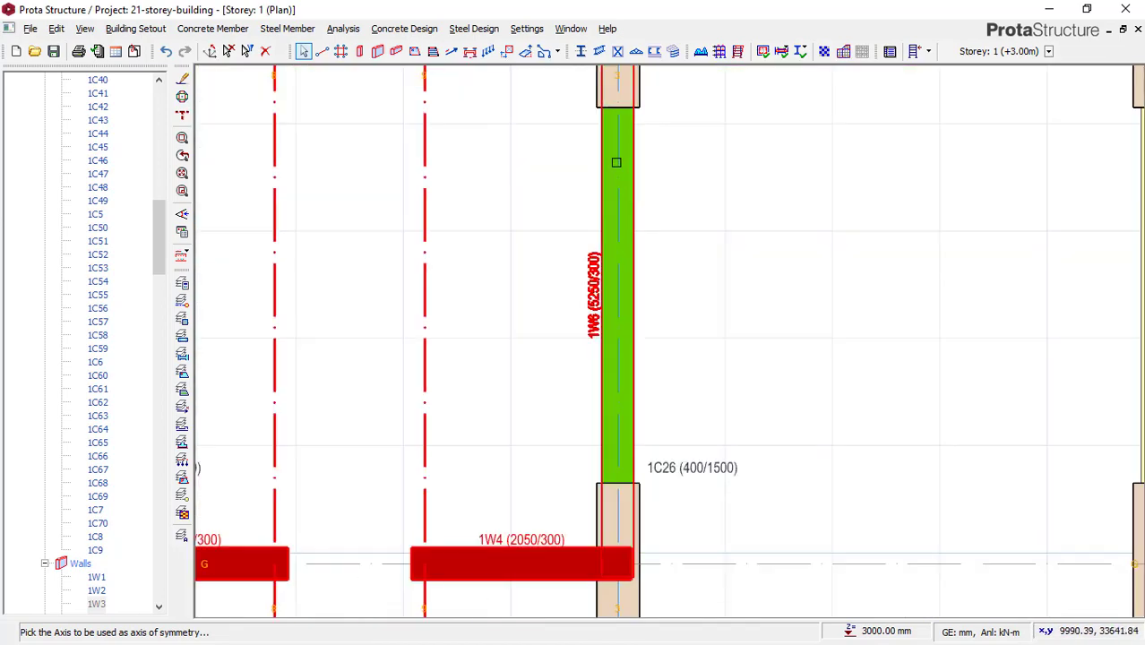
left_click(618, 174)
right_click(657, 205)
key("Escape")
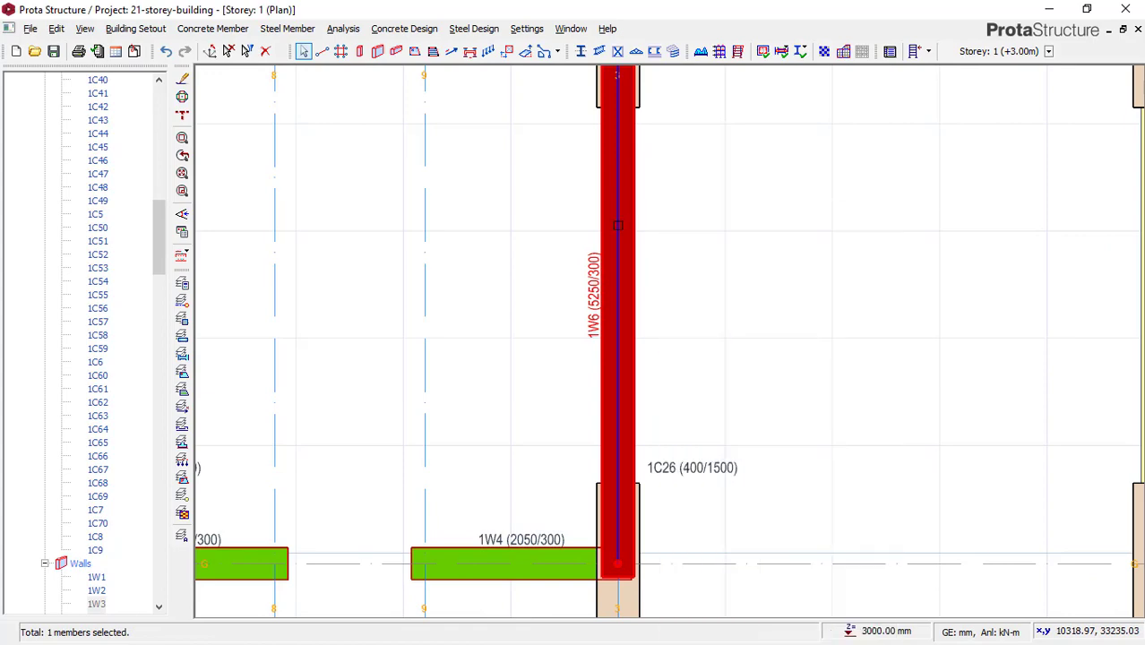
- Delete the beam on axis 4 between axes H and G
scroll(548, 258, "down", 3)
scroll(547, 258, "down", 1)
left_click(777, 221)
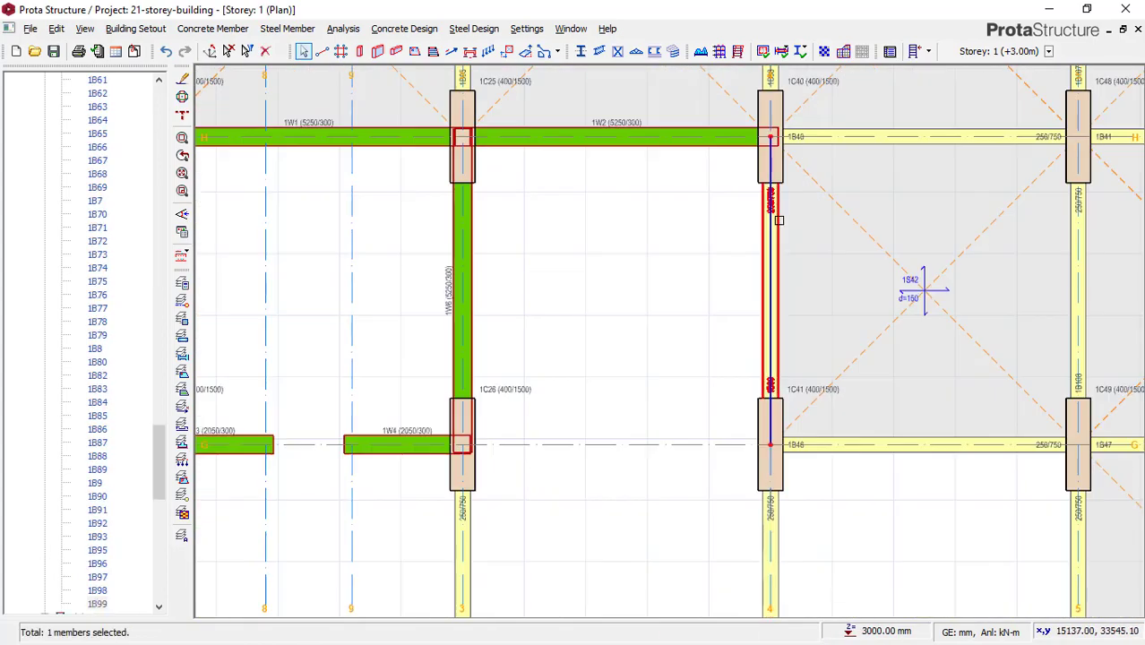
scroll(686, 264, "down", 2)
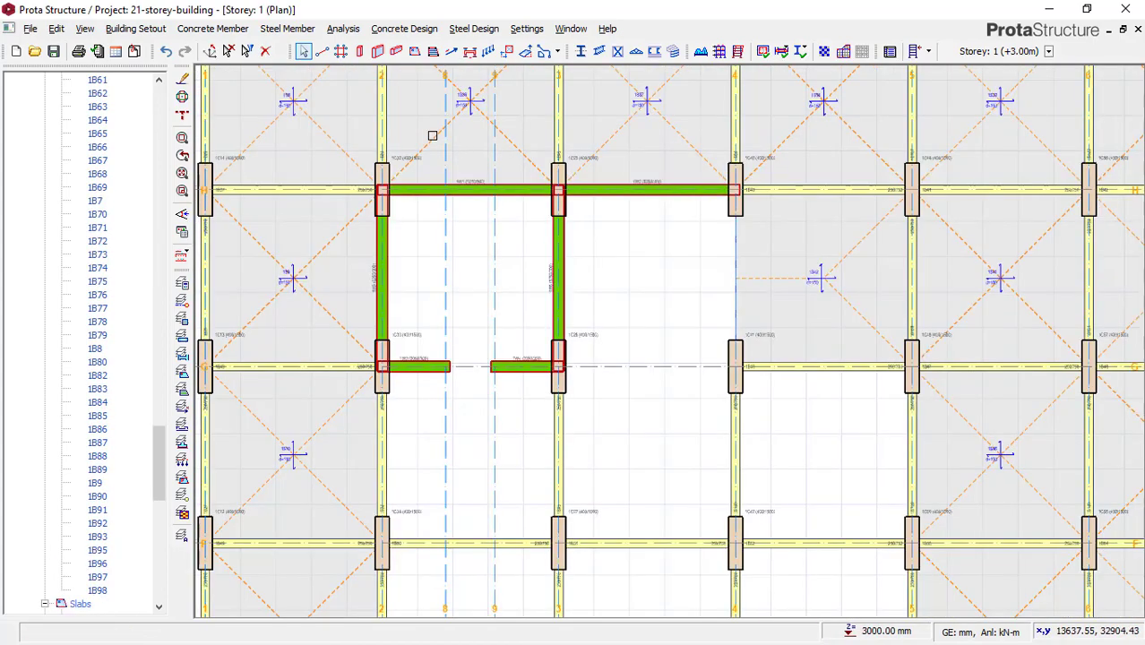
- Place a 300 mm thick wall along axis 4 between axes H and G, and end wall placement
left_click(378, 51)
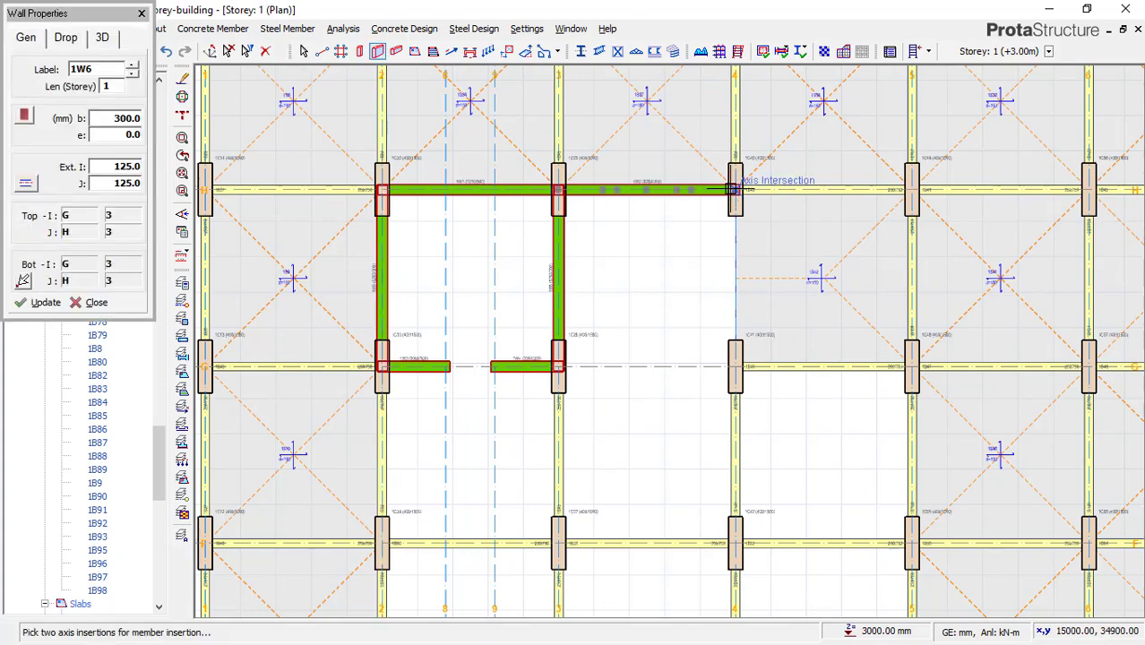
left_click(733, 189)
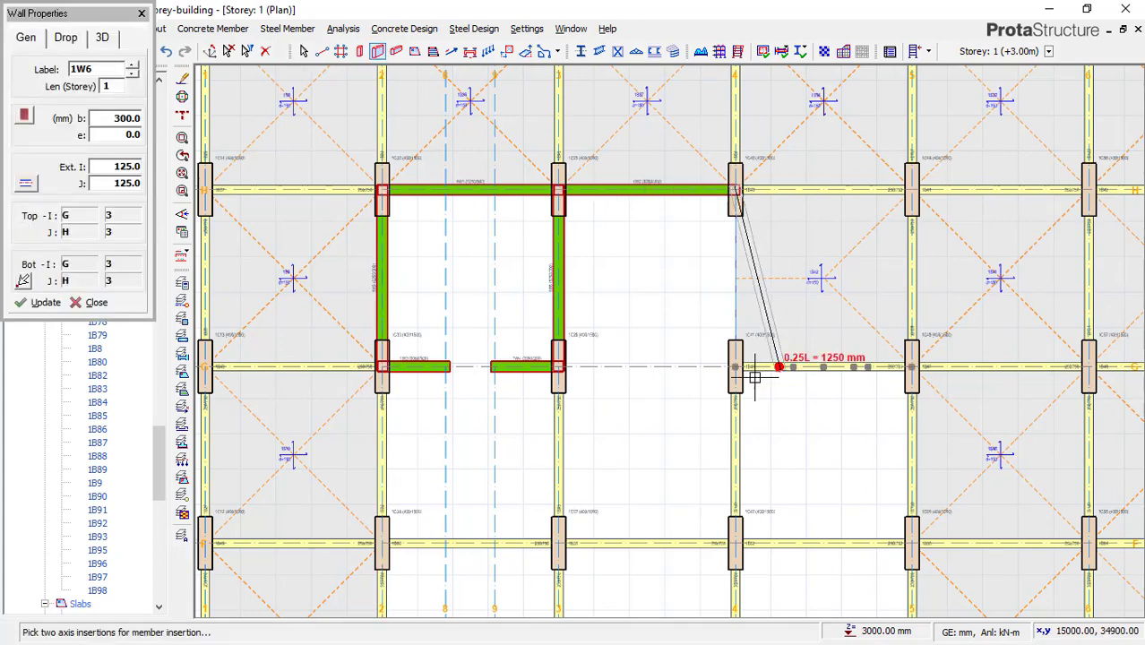
left_click(678, 379)
key("Escape")
scroll(679, 398, "up", 1)
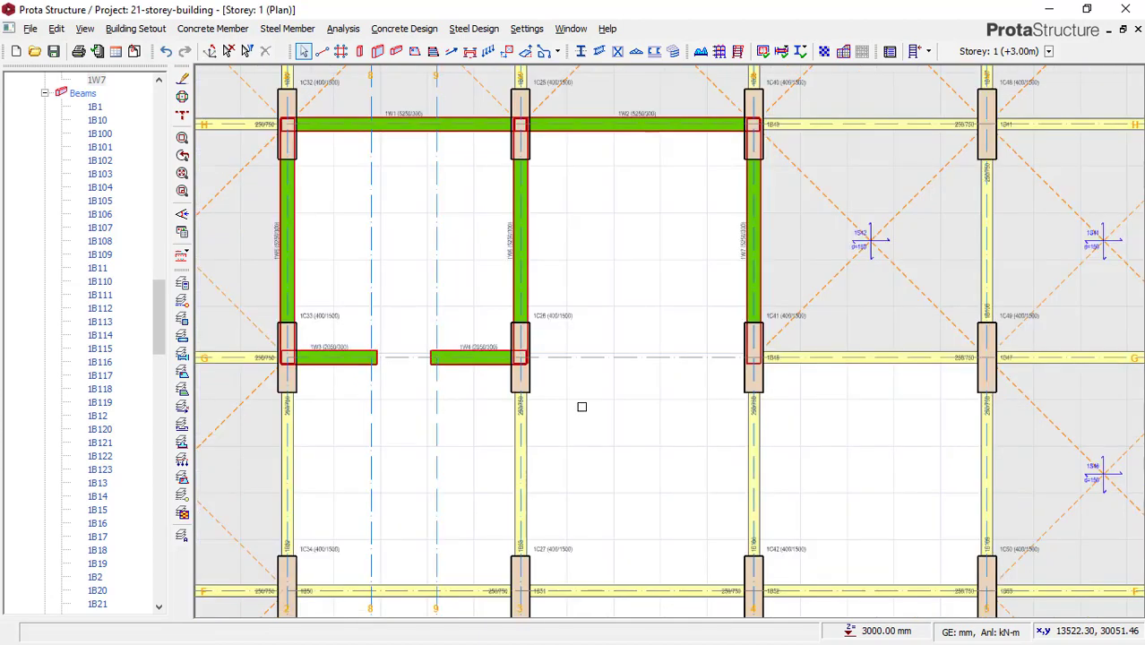
scroll(522, 327, "up", 2)
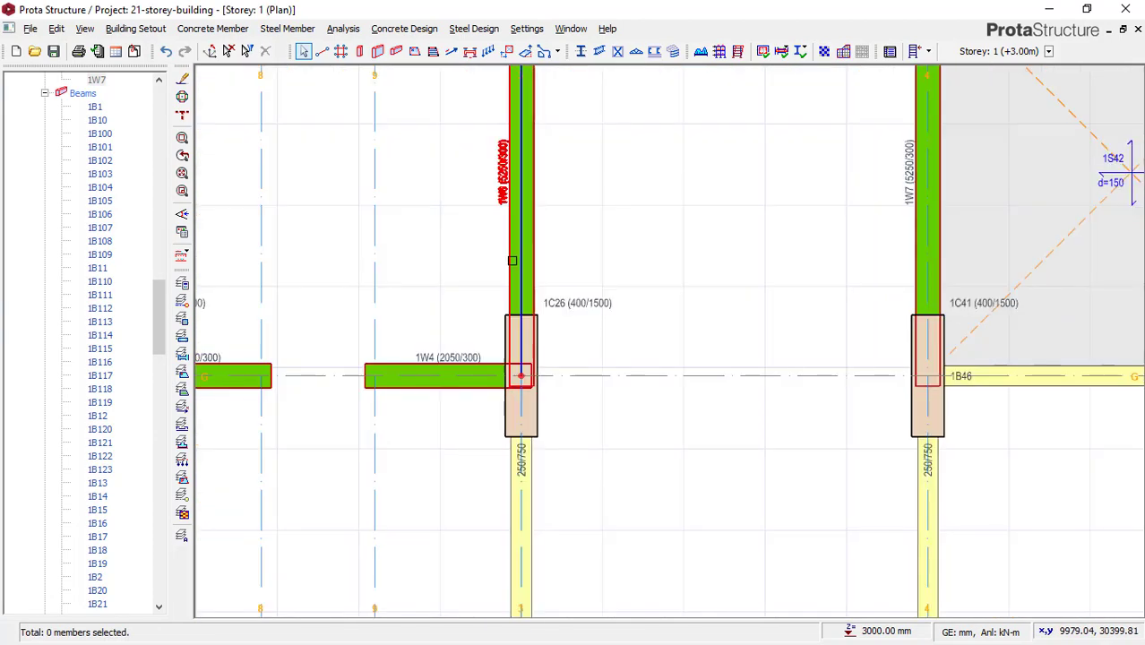
left_click(519, 249)
right_click(551, 219)
key("Escape")
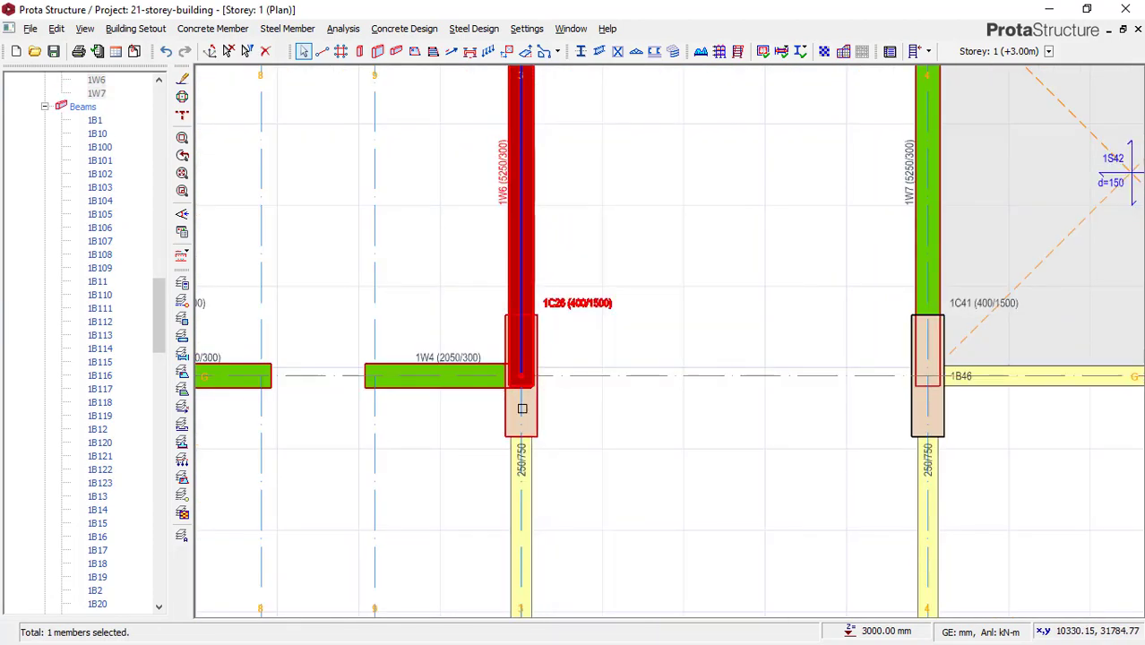
left_click(522, 409)
- Offset axis 3 by 1800 mm towards axis 4
scroll(524, 443, "down", 3)
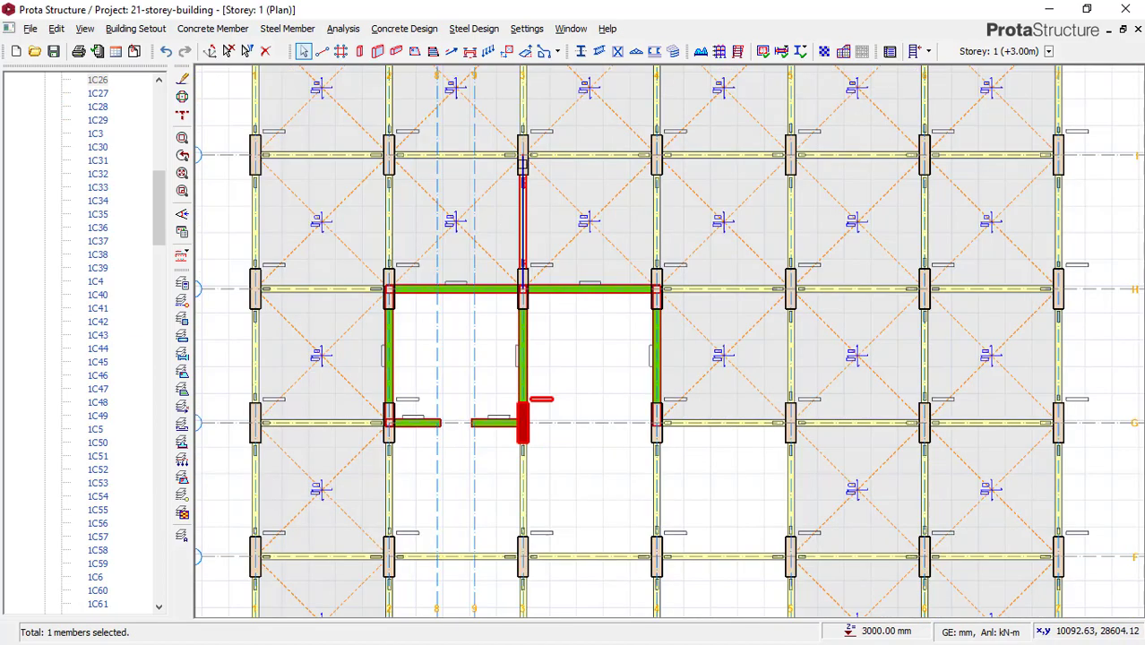
middle_click_drag(523, 166, 504, 253)
right_click(507, 194)
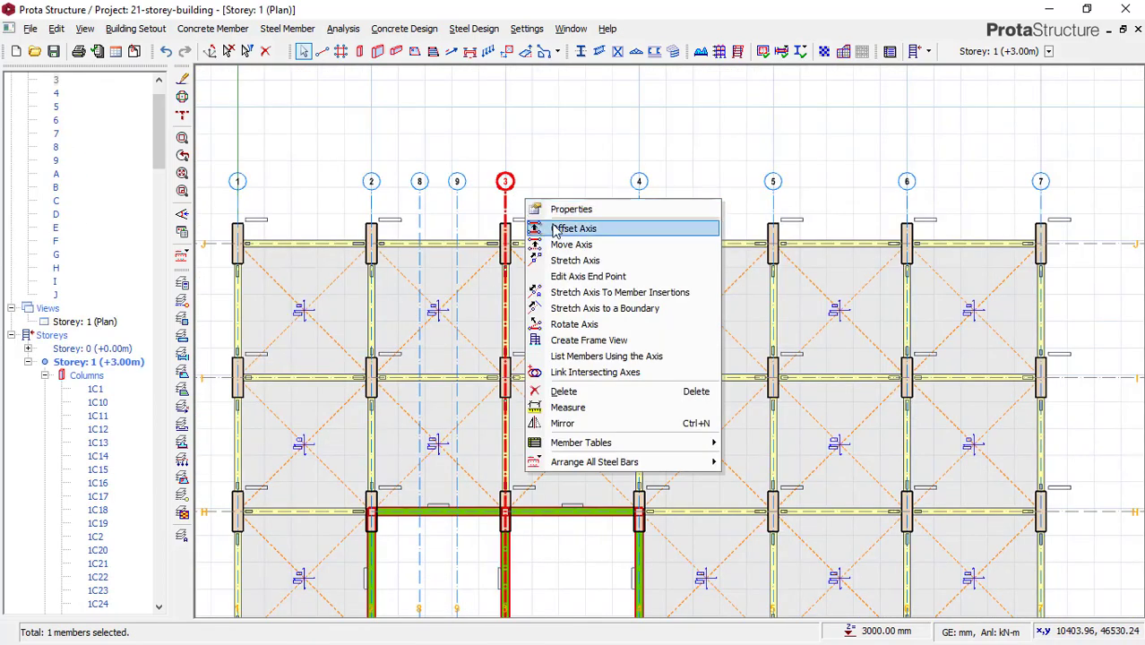
left_click(566, 230)
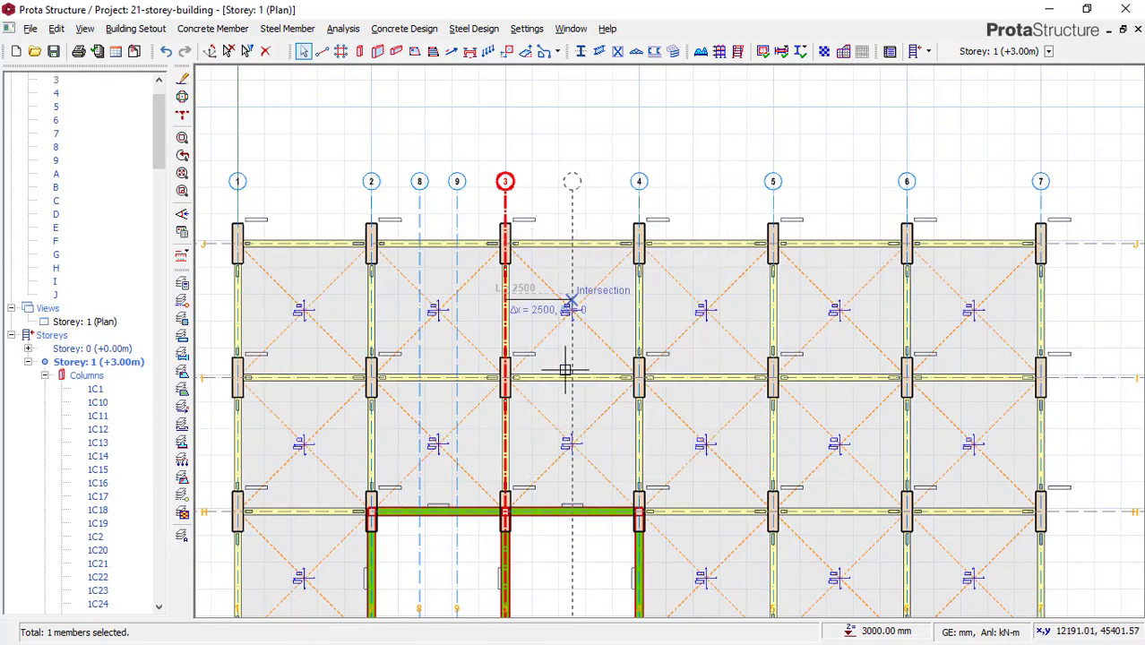
scroll(565, 407, "up", 1)
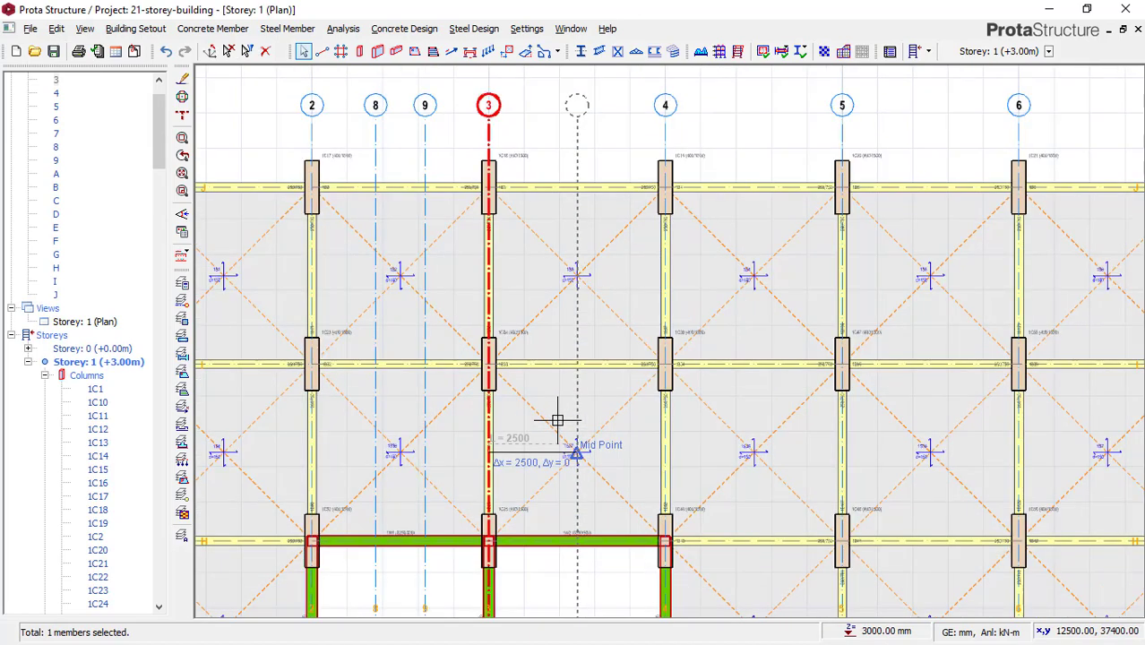
key("Tab")
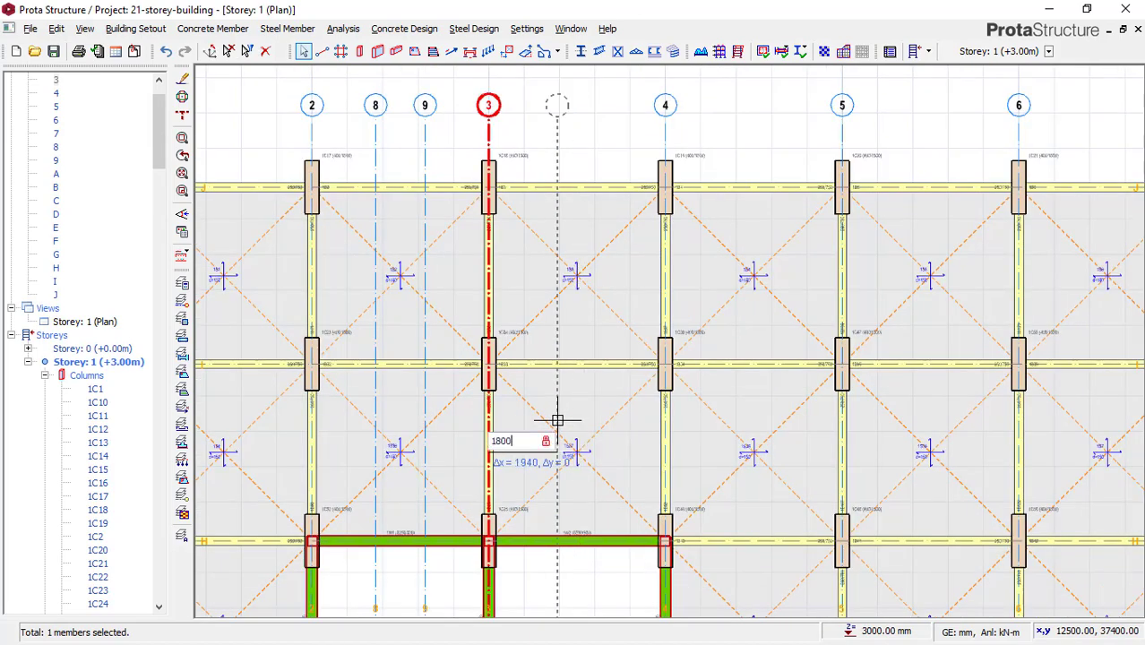
type("1800")
key("Return")
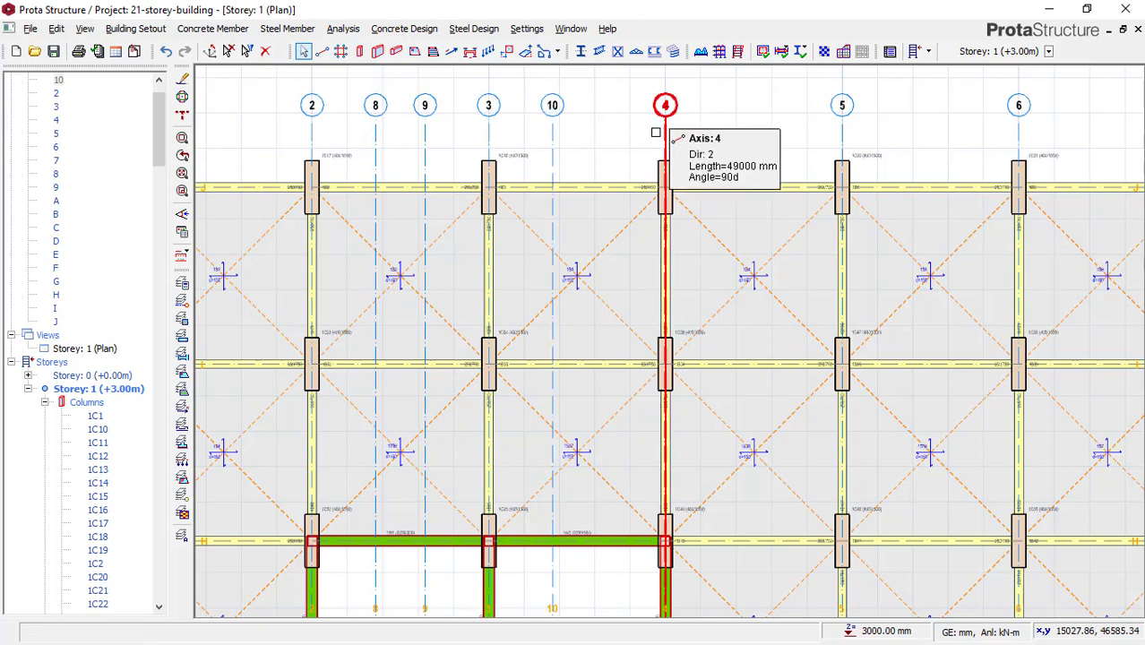
- Offset axis 4 by 1800 mm towards axis 3
right_click(663, 132)
left_click(704, 162)
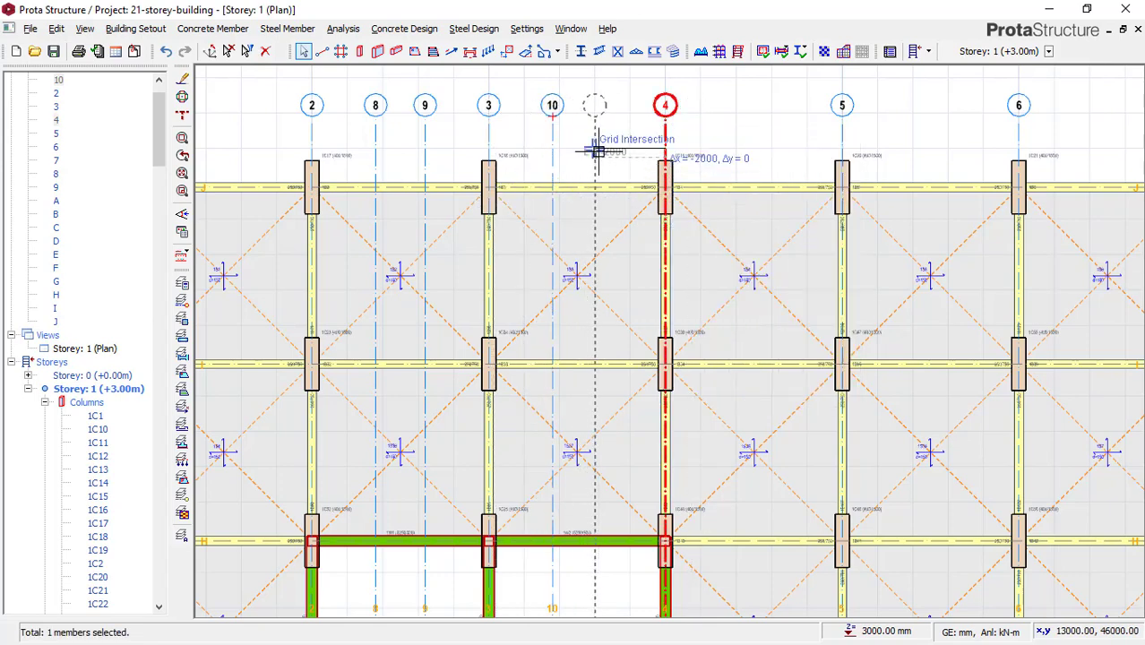
key("Tab")
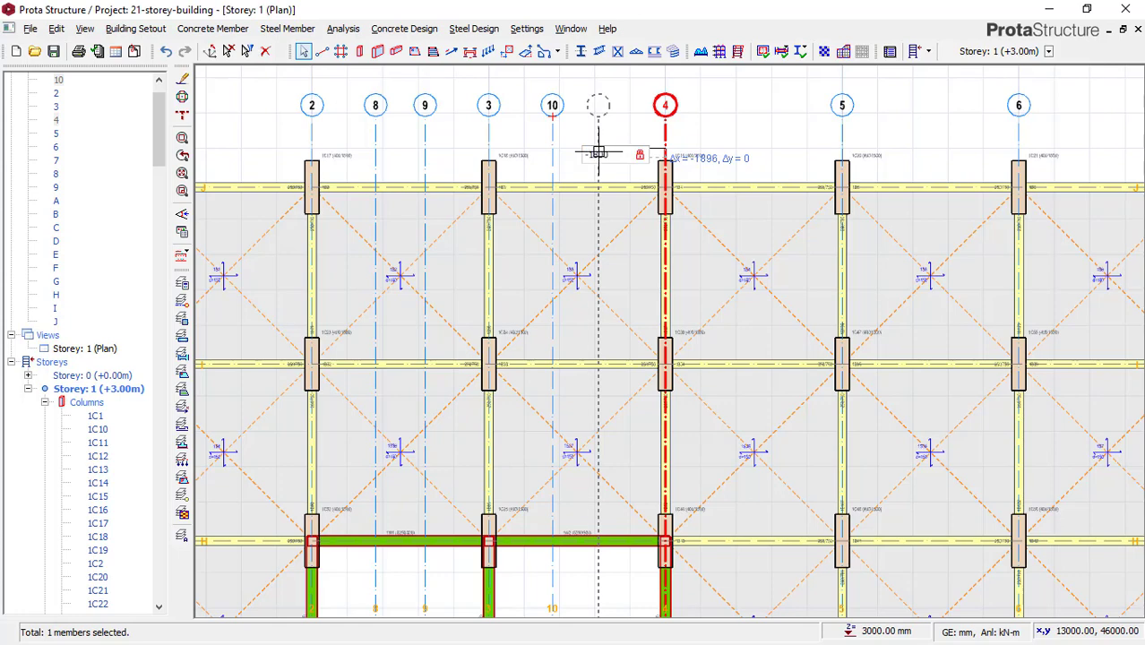
key("Return")
key("Escape")
- Place two short walls on axis G, from axis 3 to axis 10 and from axis 4 to axis 11
scroll(568, 96, "down", 3)
scroll(570, 484, "up", 3)
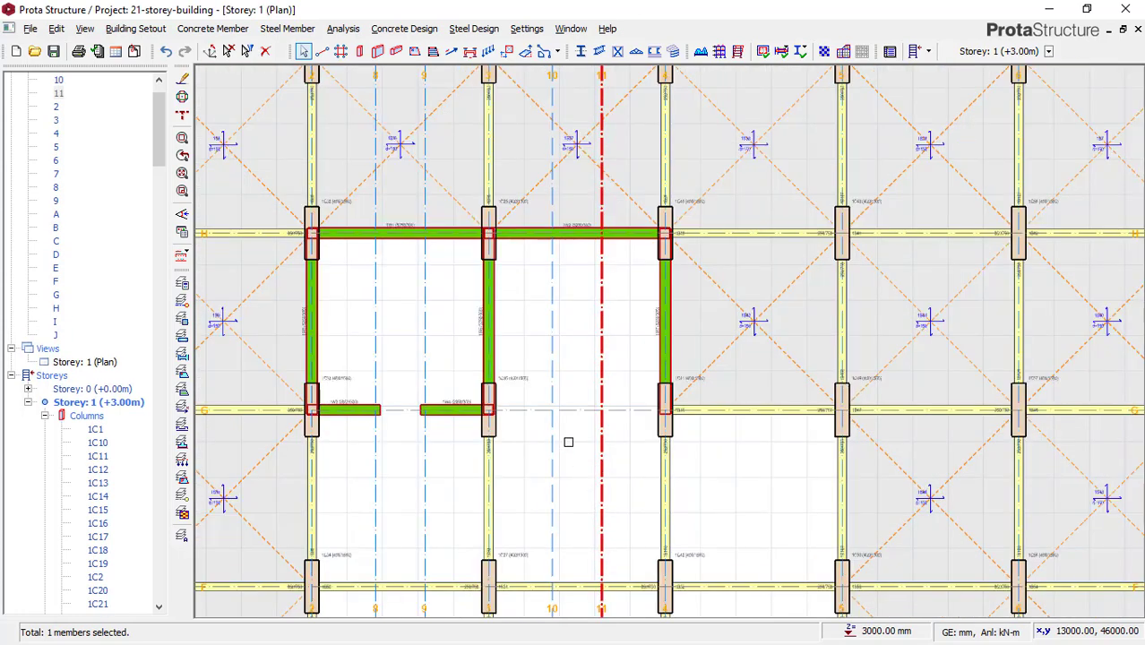
left_click(377, 51)
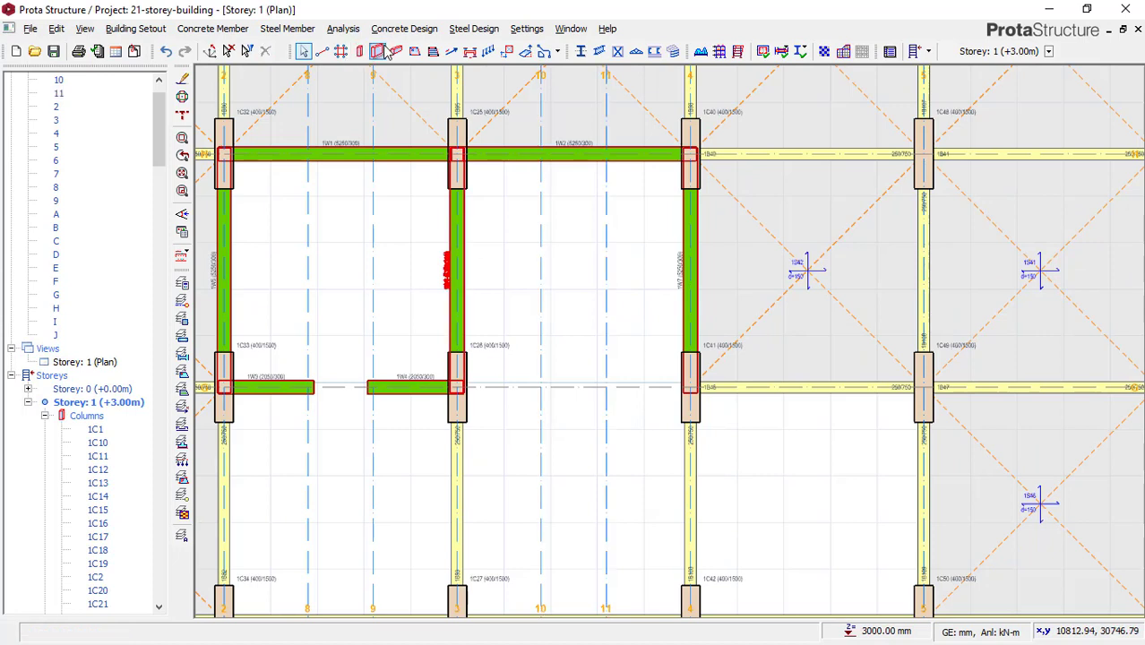
left_click(457, 387)
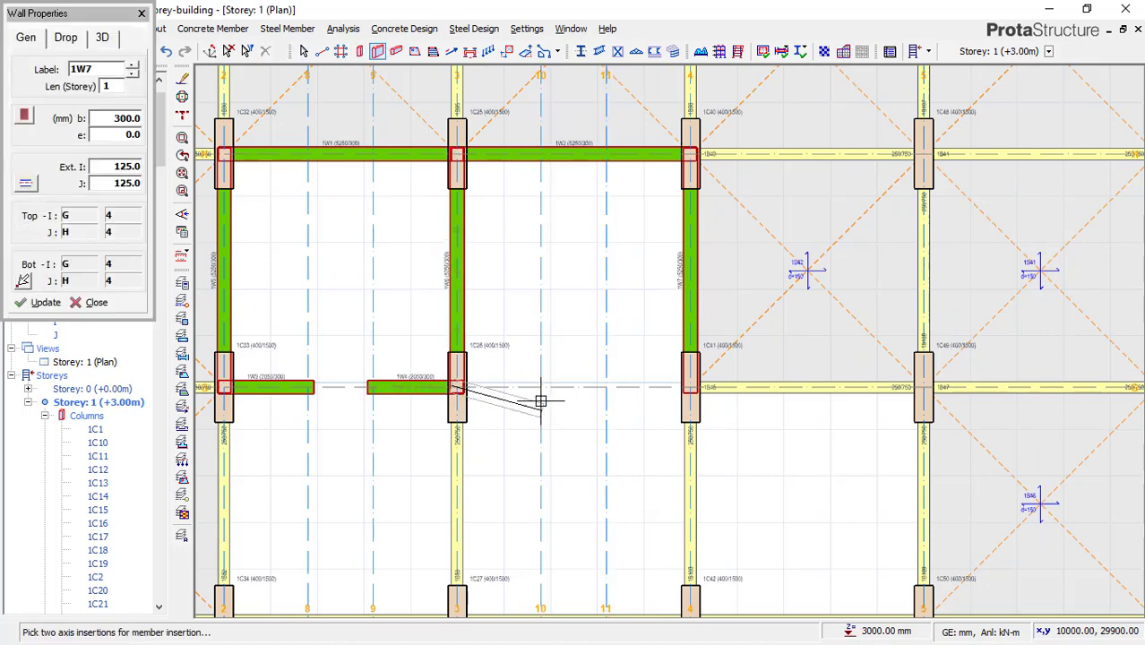
left_click(689, 388)
left_click(605, 387)
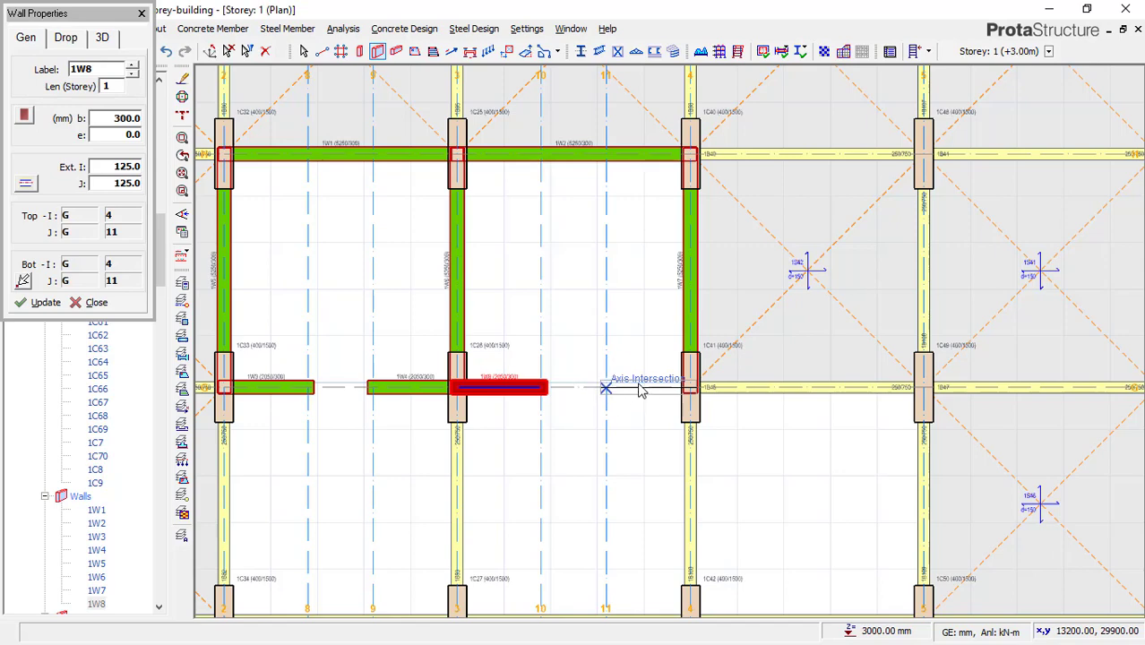
- Bridge the two wall openings on axis G with 250/750 beams, between axes 8 and 9 and between axes 10 and 11
left_click(396, 51)
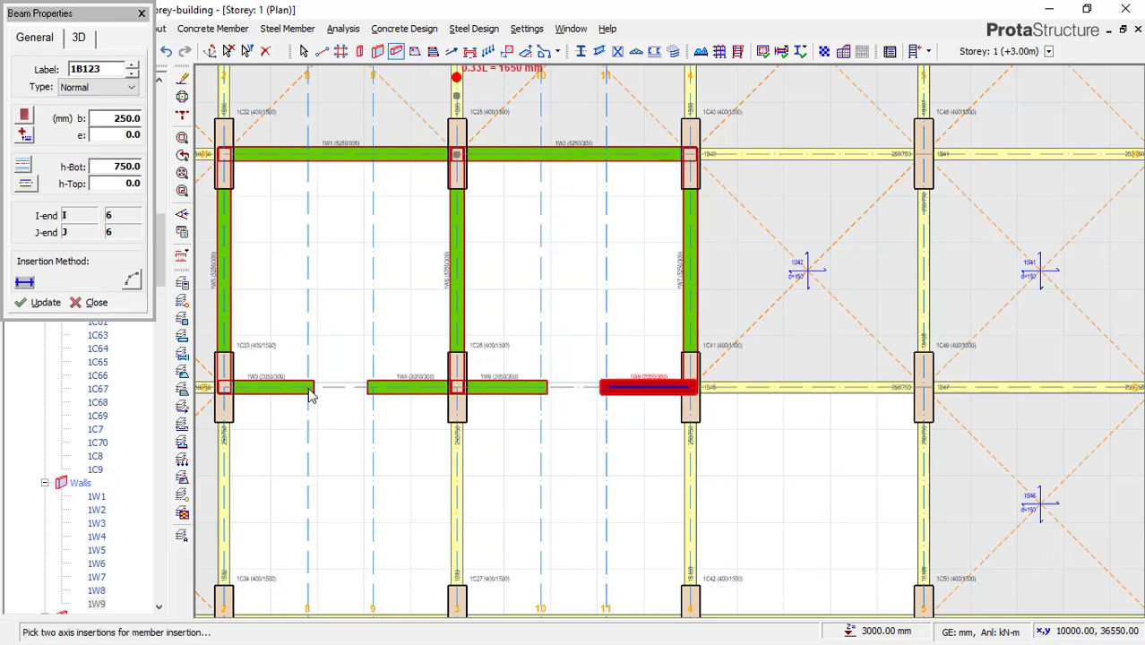
scroll(310, 397, "up", 3)
left_click(308, 386)
left_click(458, 387)
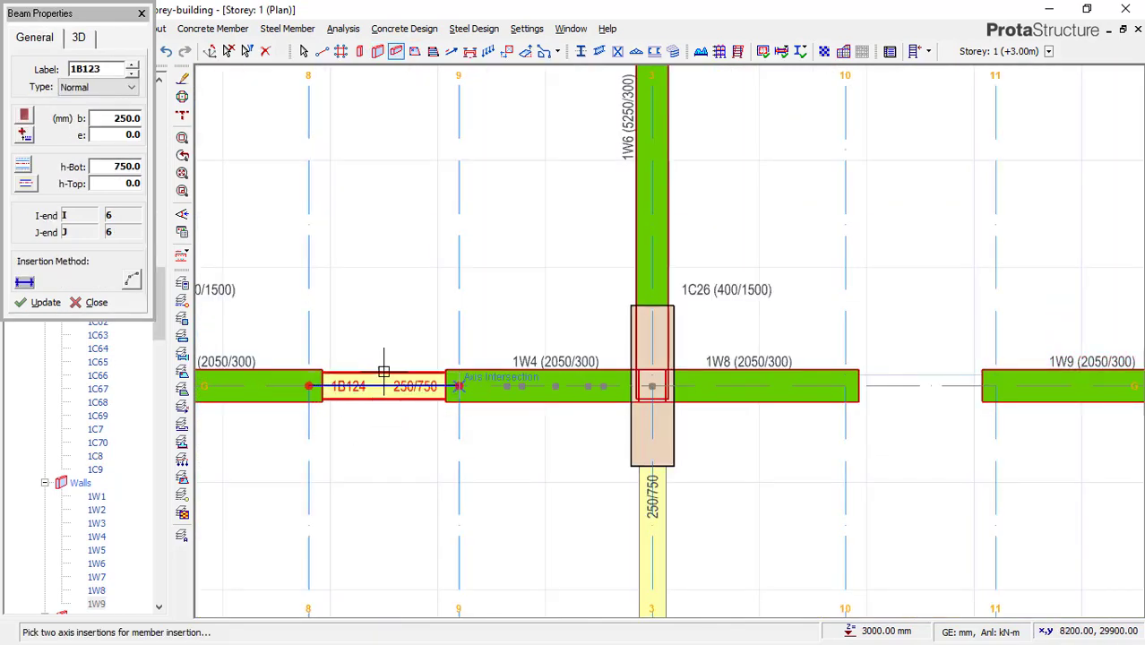
scroll(660, 447, "down", 3)
scroll(594, 312, "down", 1)
scroll(668, 374, "up", 3)
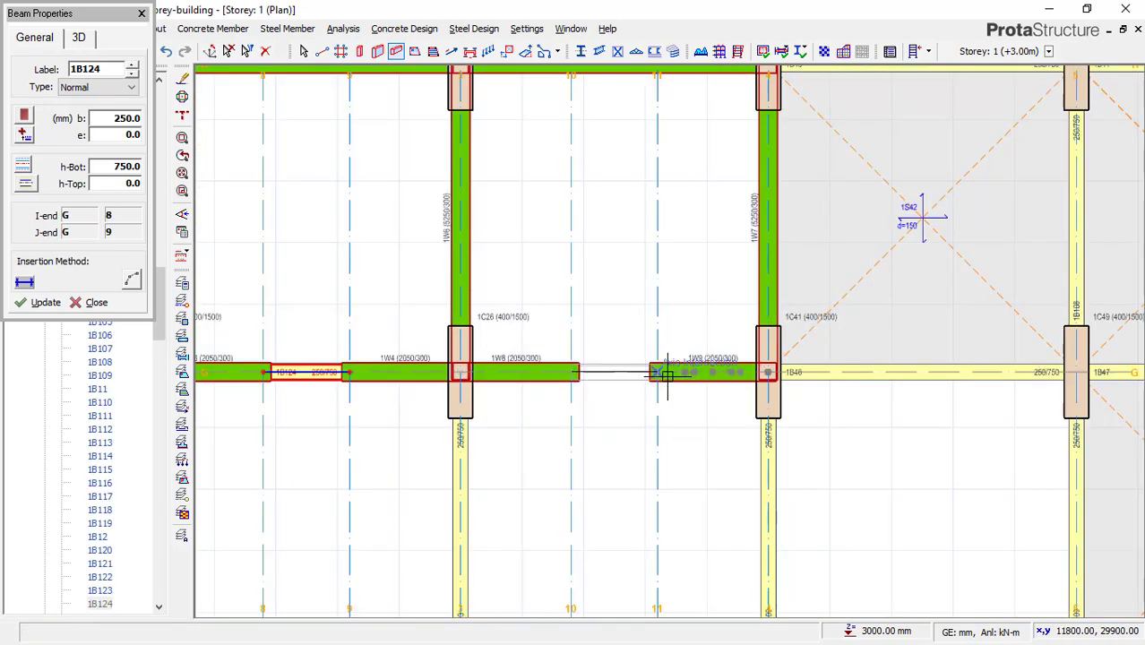
left_click(640, 373)
scroll(636, 417, "down", 3)
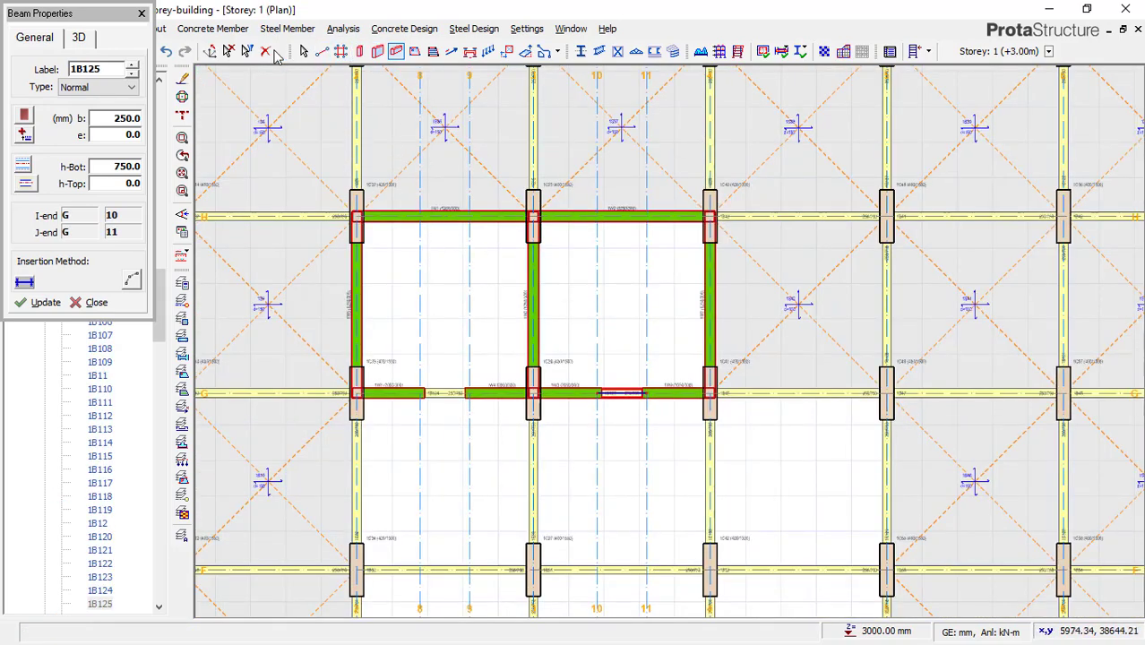
key("Escape")
scroll(530, 274, "down", 1)
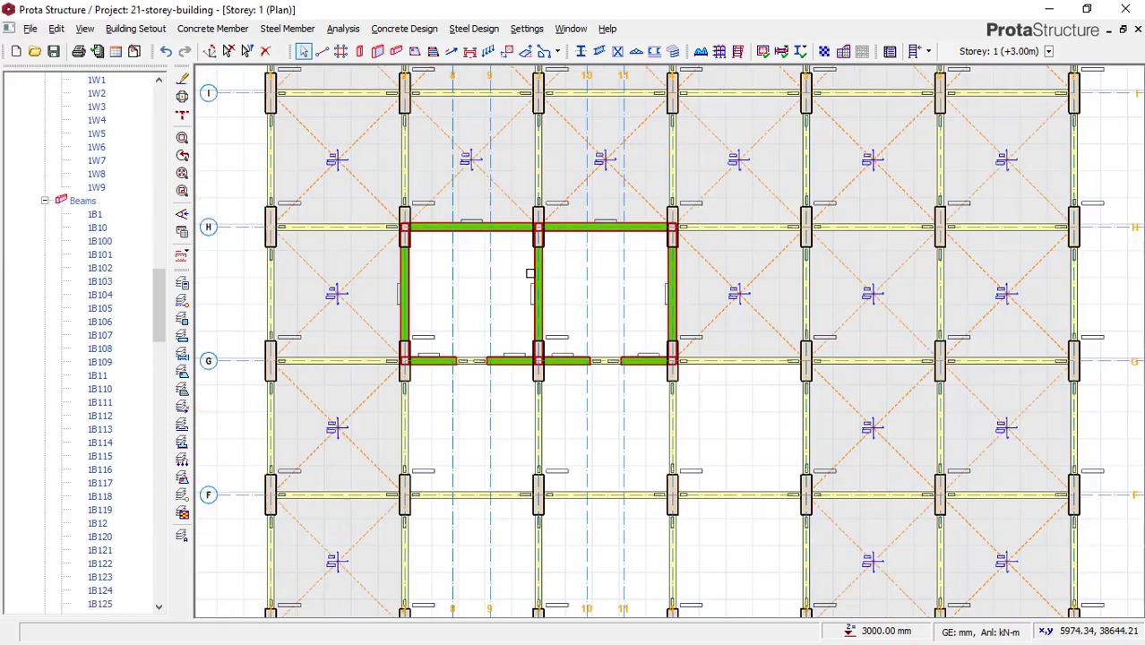
- Insert 150 mm slabs in the four bays between axes 2 and 4 from axis G to axis E
scroll(533, 280, "down", 2)
scroll(560, 313, "up", 2)
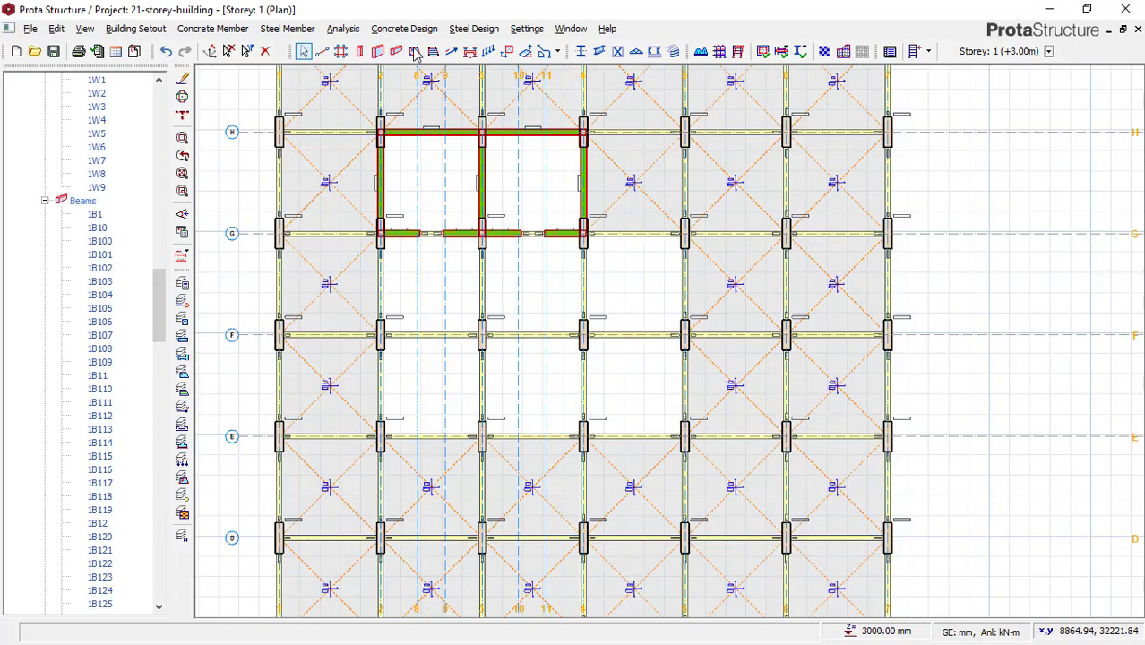
left_click(430, 283)
left_click(523, 288)
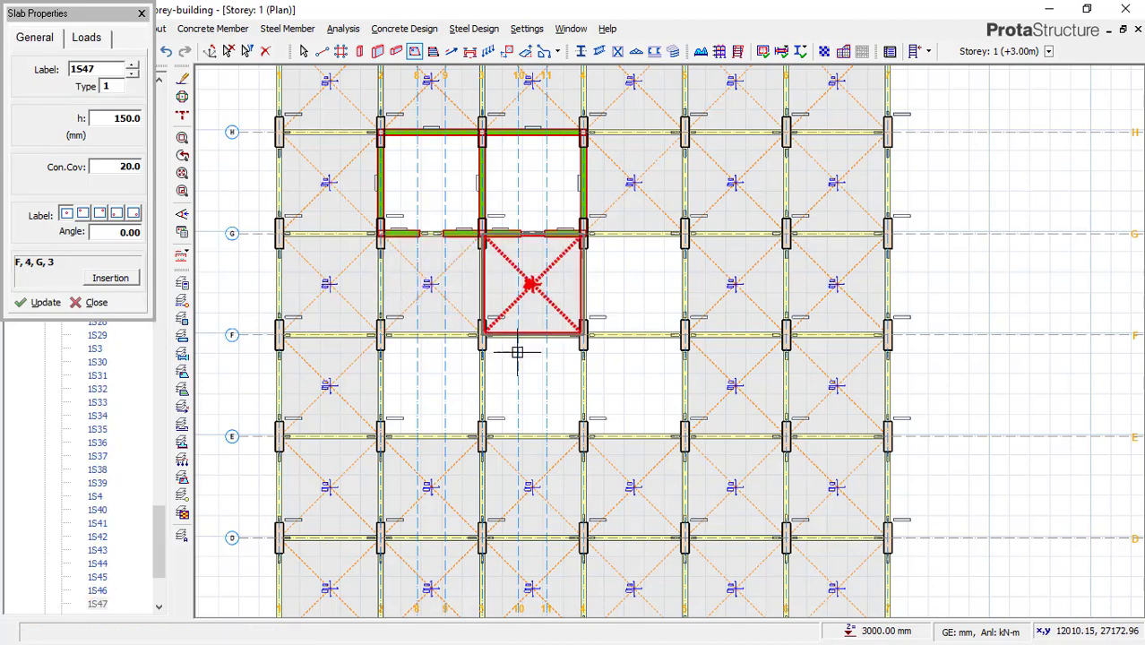
left_click(448, 385)
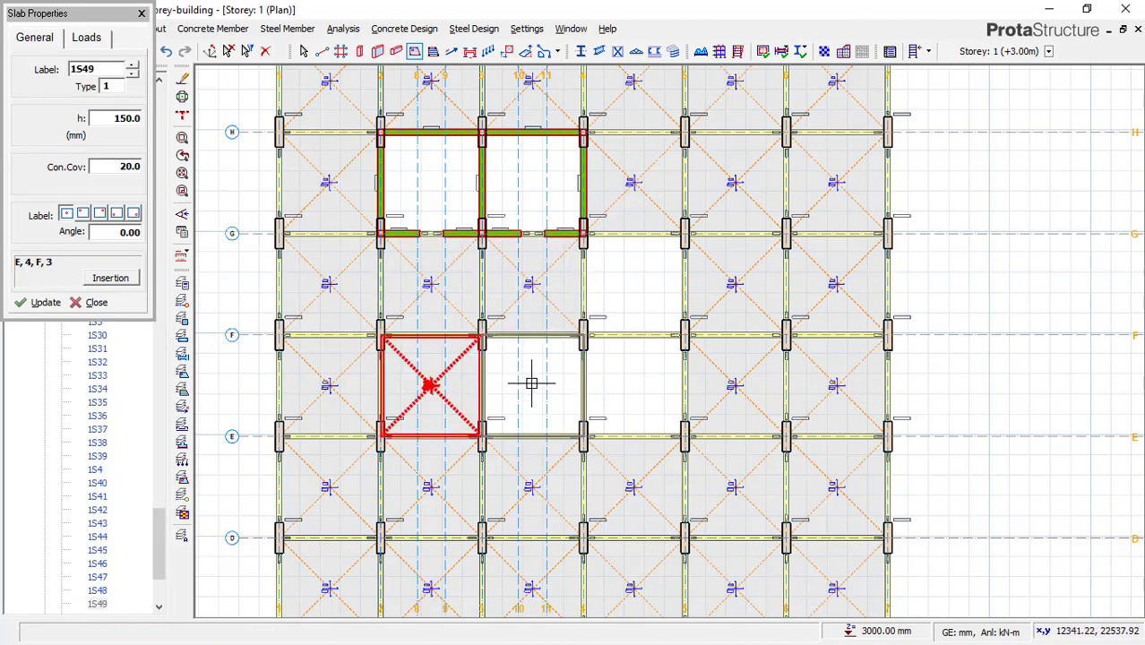
left_click(530, 385)
key("Escape")
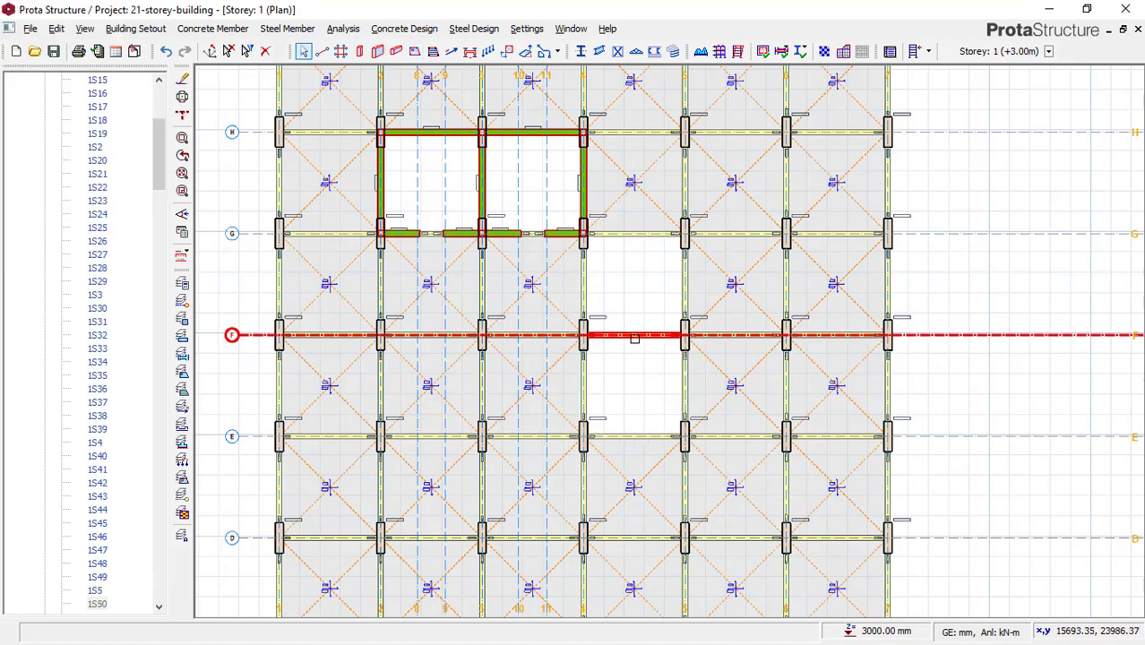
- Delete the beam on axis F between axes 4 and 5
left_click(640, 334)
key("Delete")
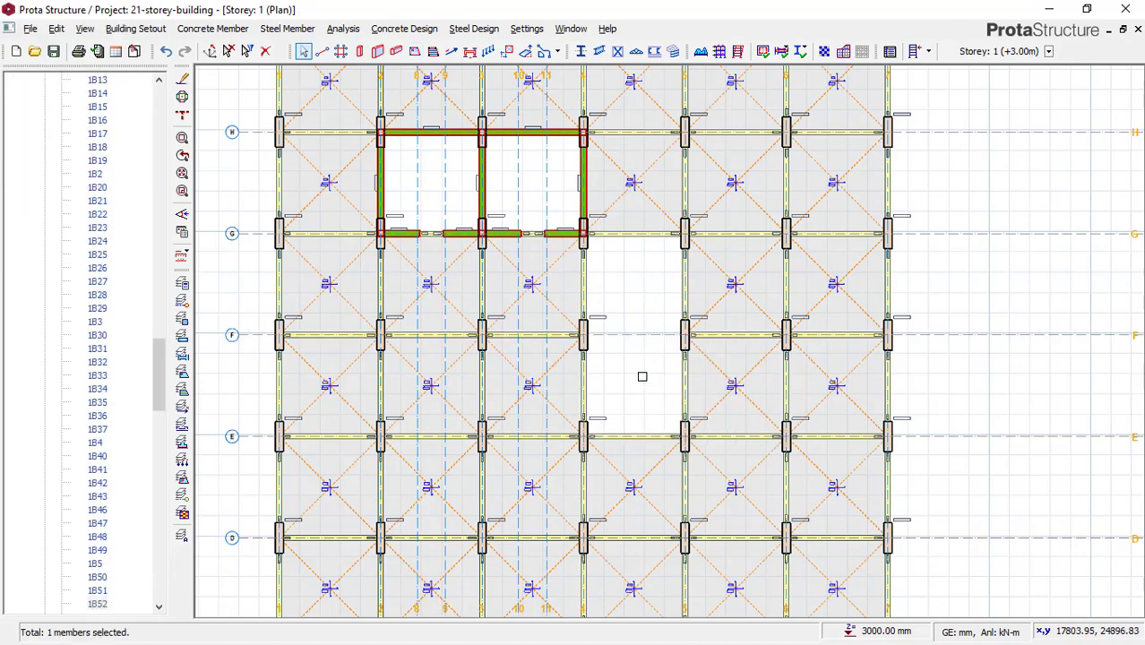
scroll(543, 335, "down", 3)
scroll(565, 280, "down", 4)
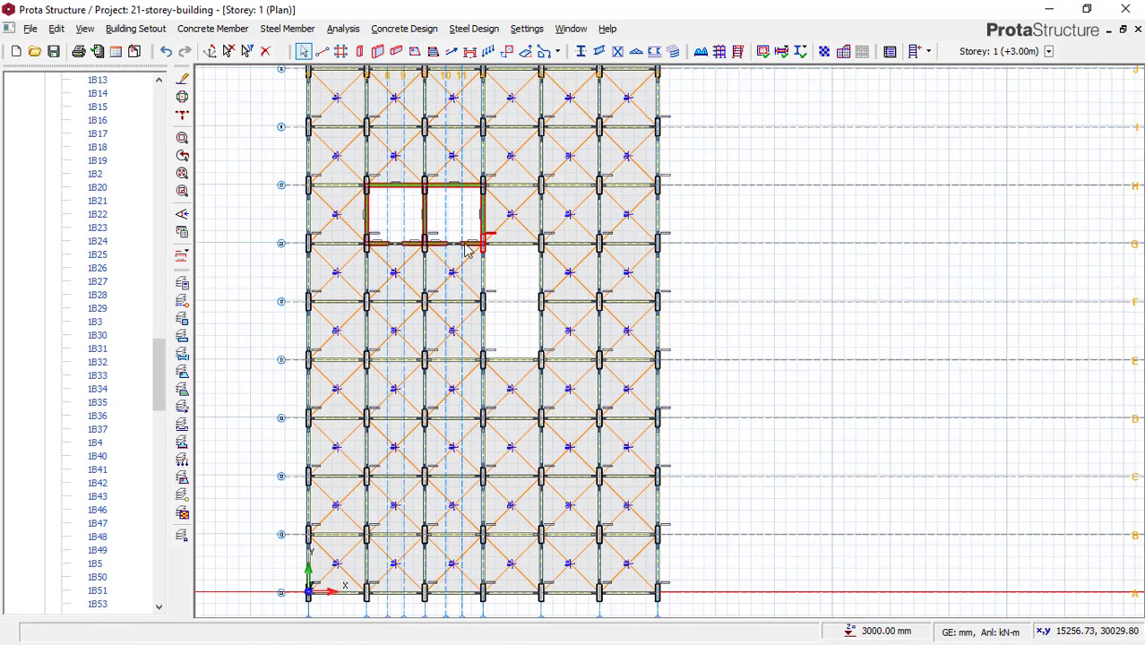
- Offset axis 7 about 29 m away from the building, in the positive X direction
middle_click_drag(609, 155, 535, 186)
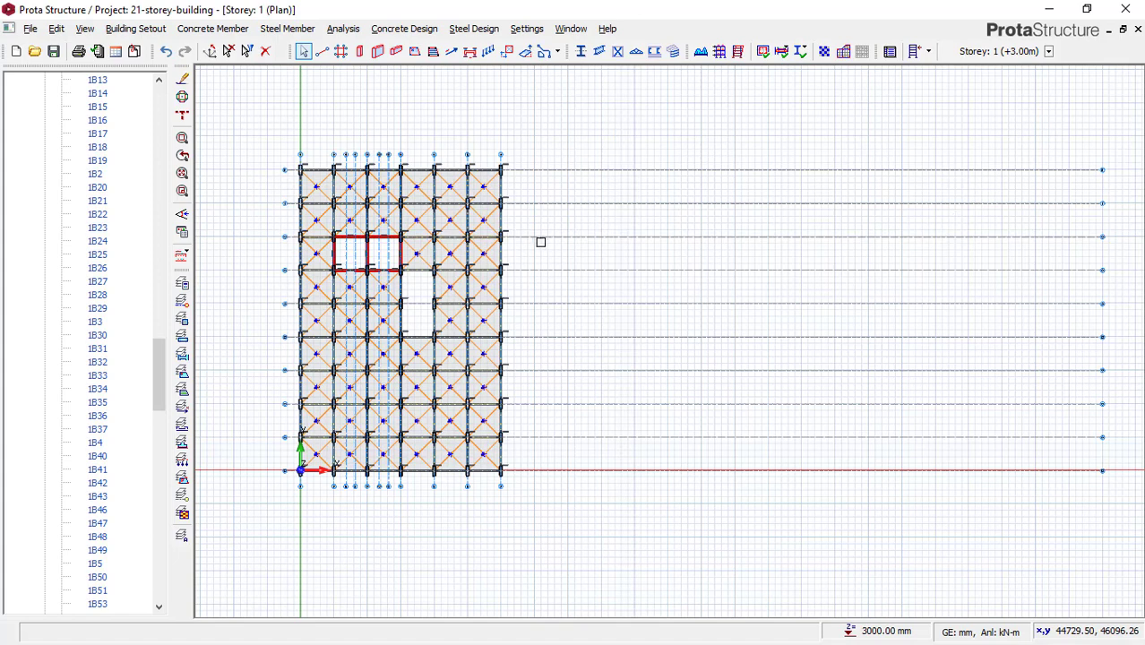
scroll(503, 152, "up", 1)
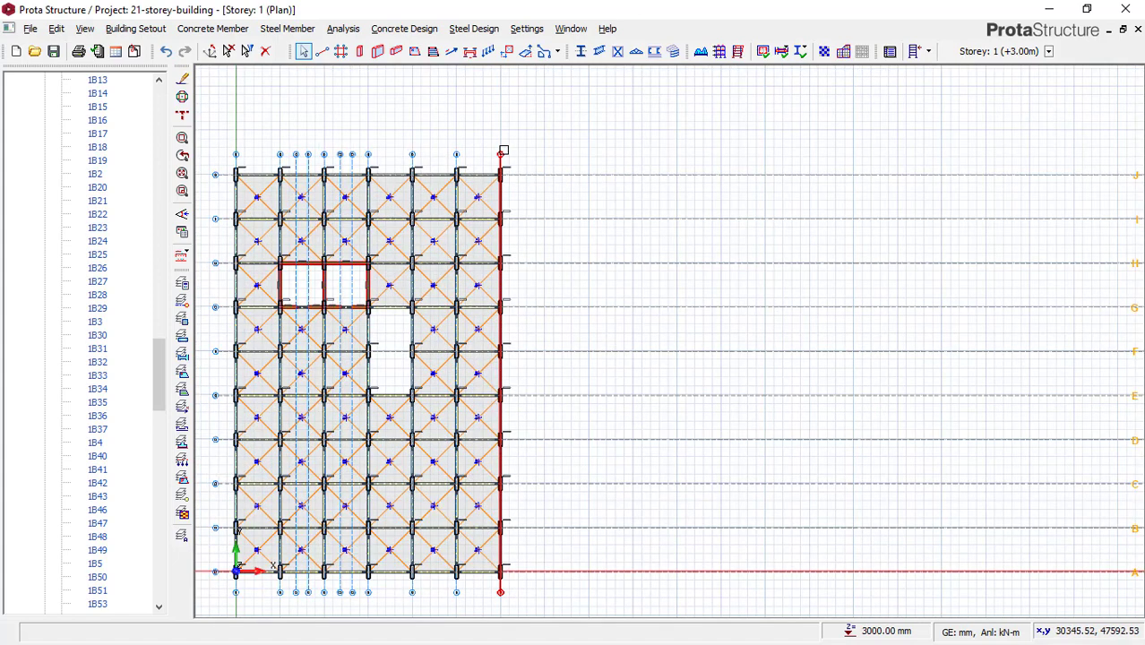
right_click(542, 122)
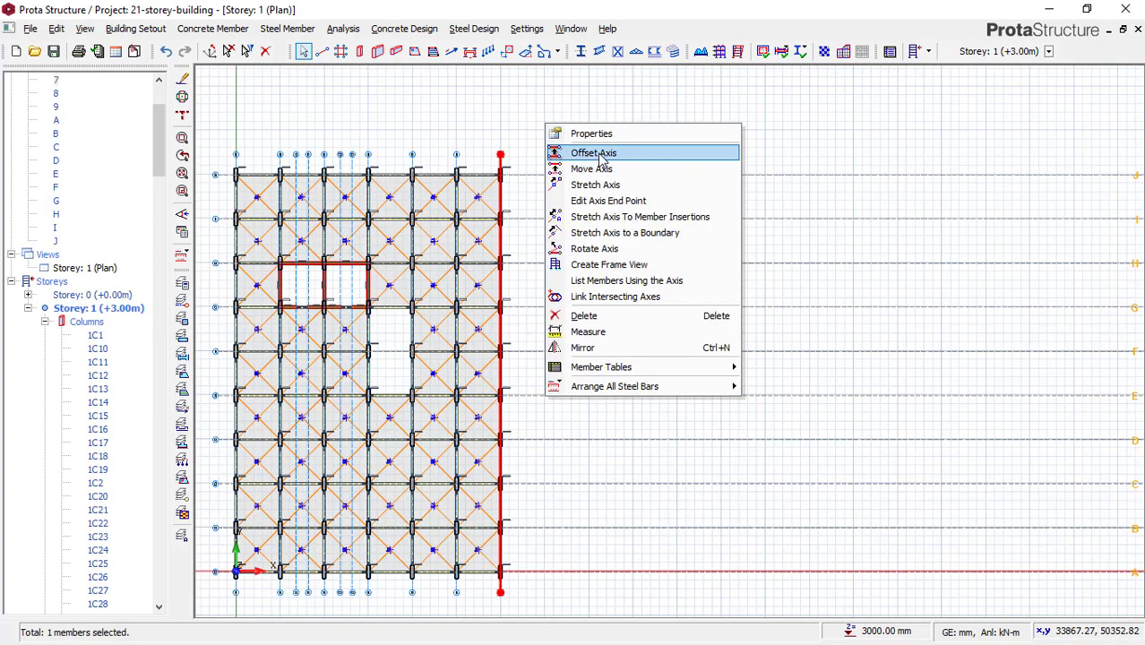
left_click(594, 153)
scroll(480, 174, "down", 2)
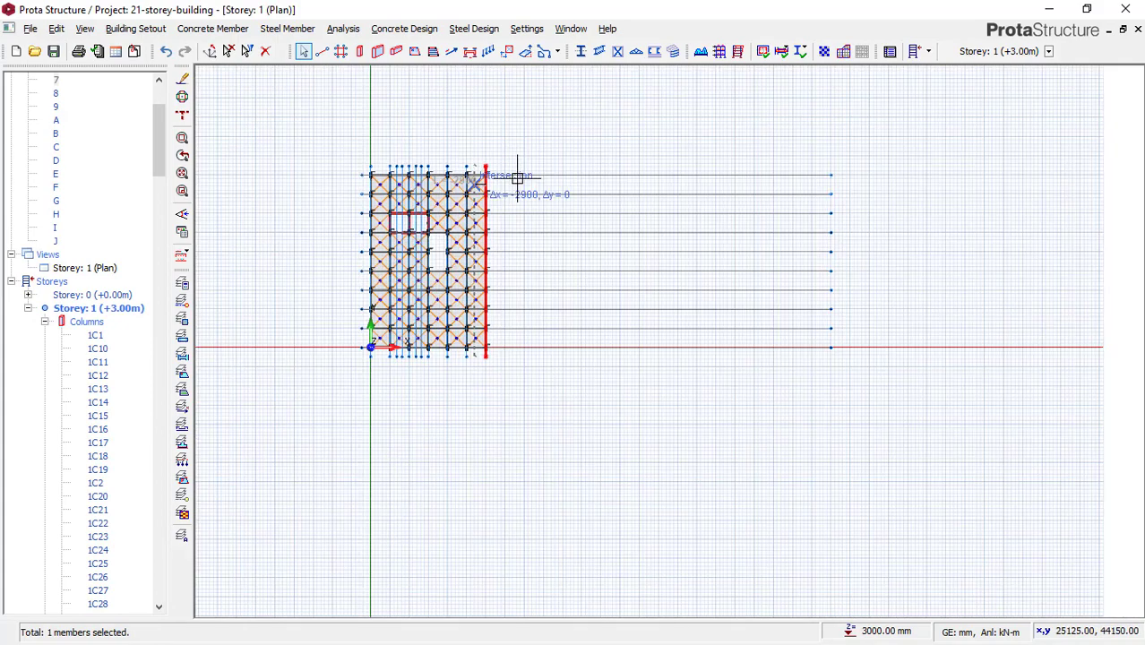
left_click(597, 175)
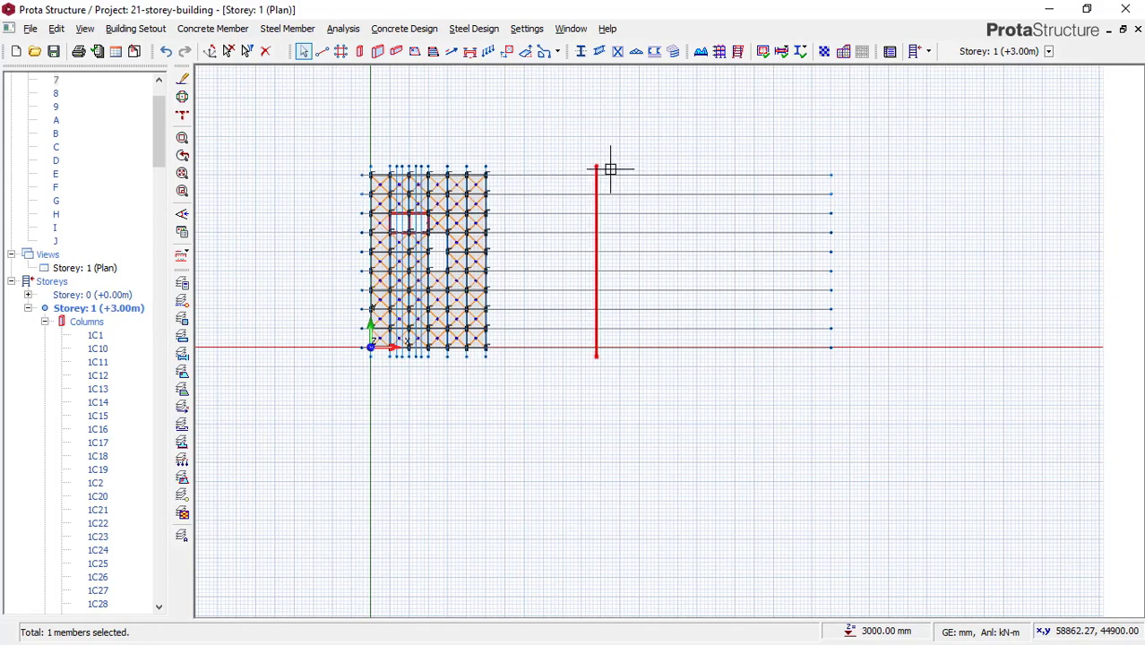
- Mirror the whole building plan about axis 12, appending ' to axis labels and S to column, wall, beam and slab labels
scroll(602, 176, "up", 1)
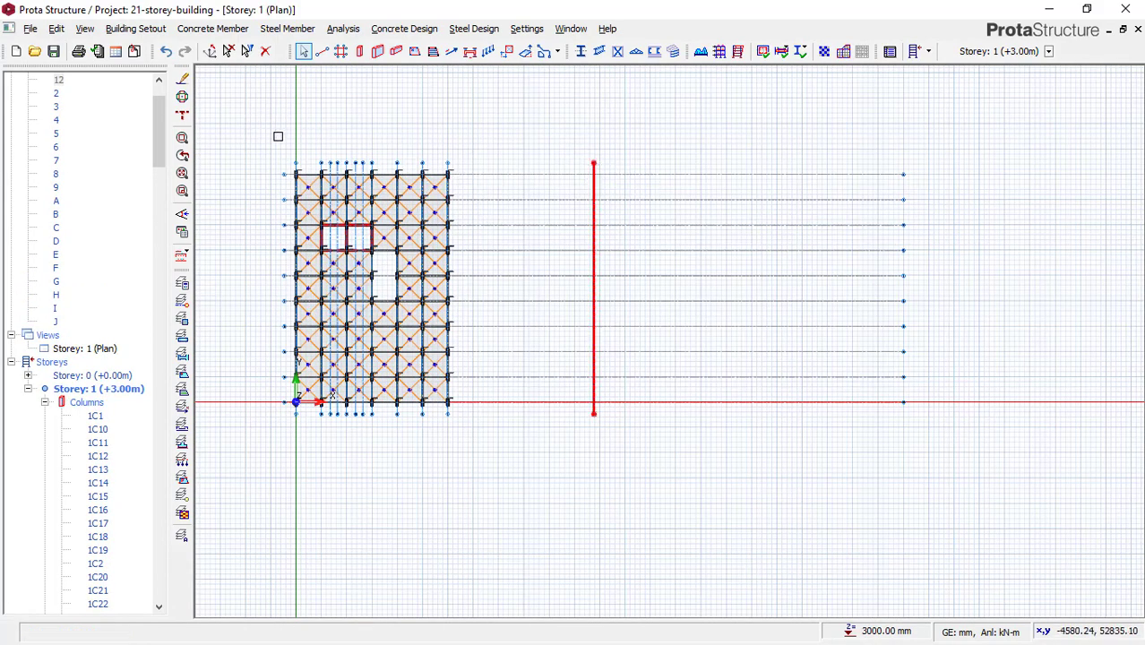
left_click_drag(260, 121, 528, 446)
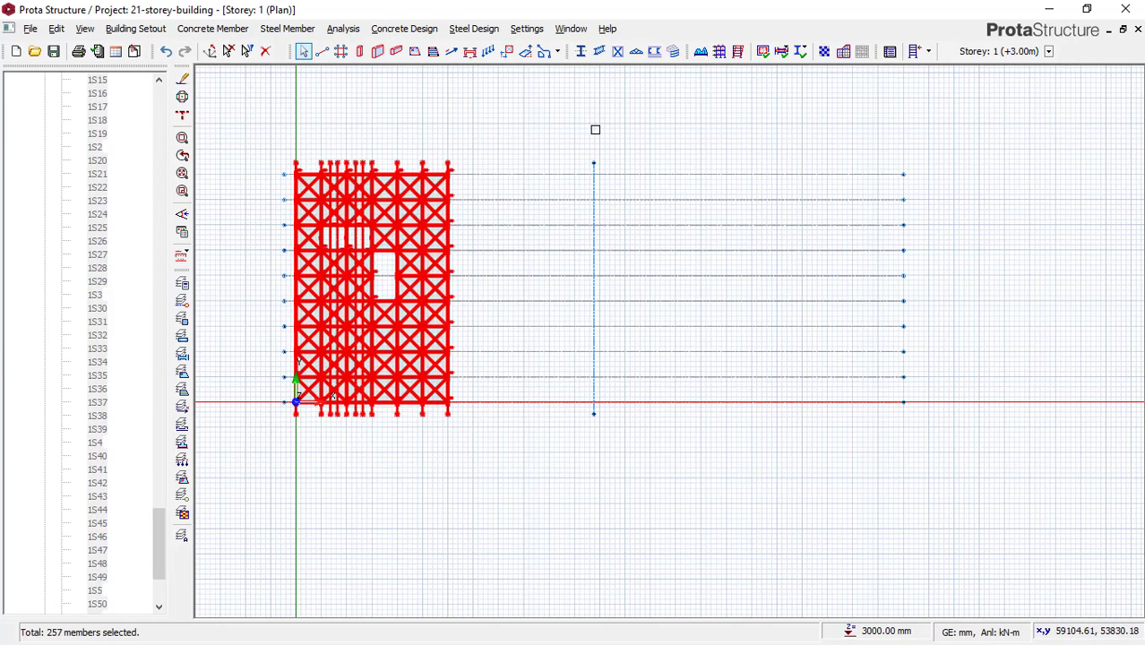
left_click_drag(240, 123, 504, 457)
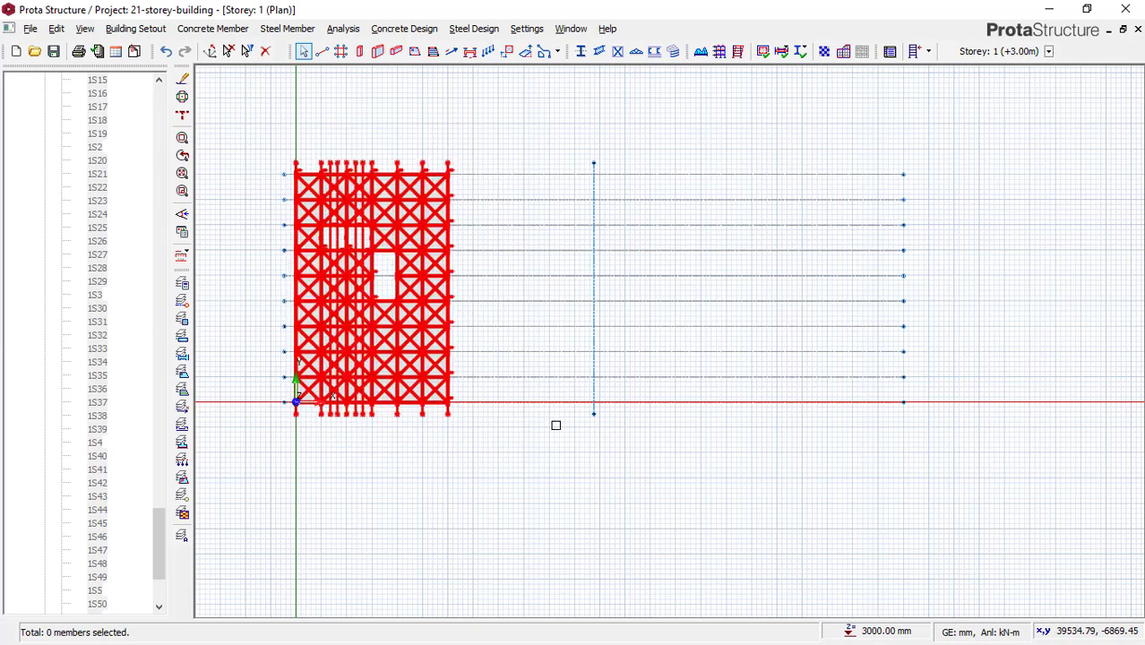
right_click(538, 134)
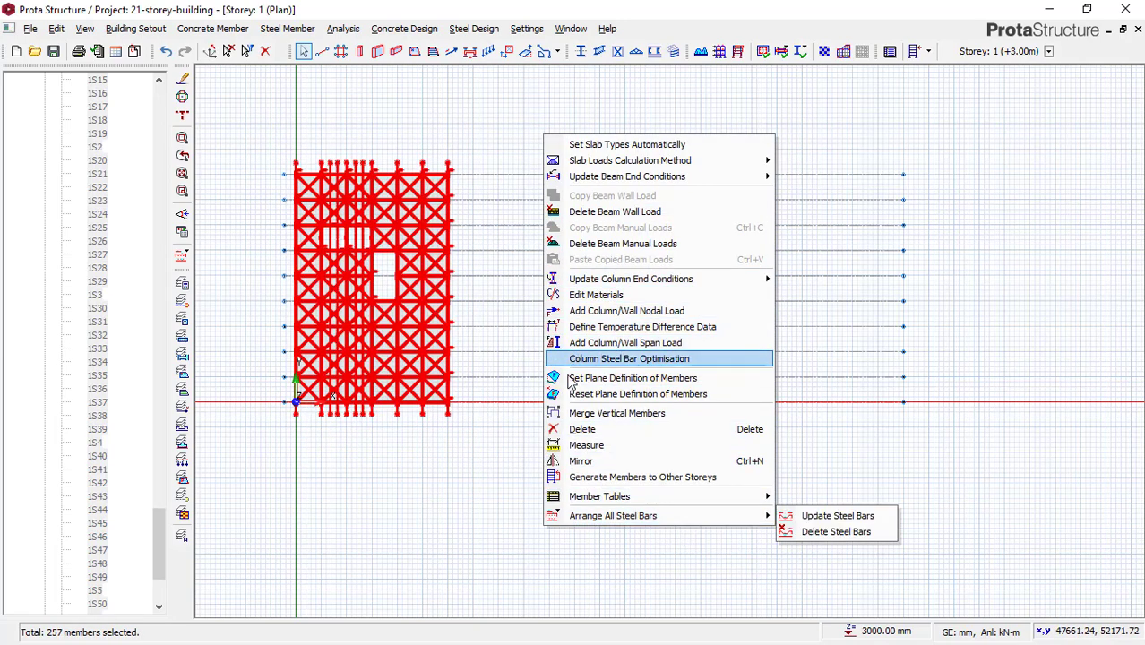
left_click(583, 461)
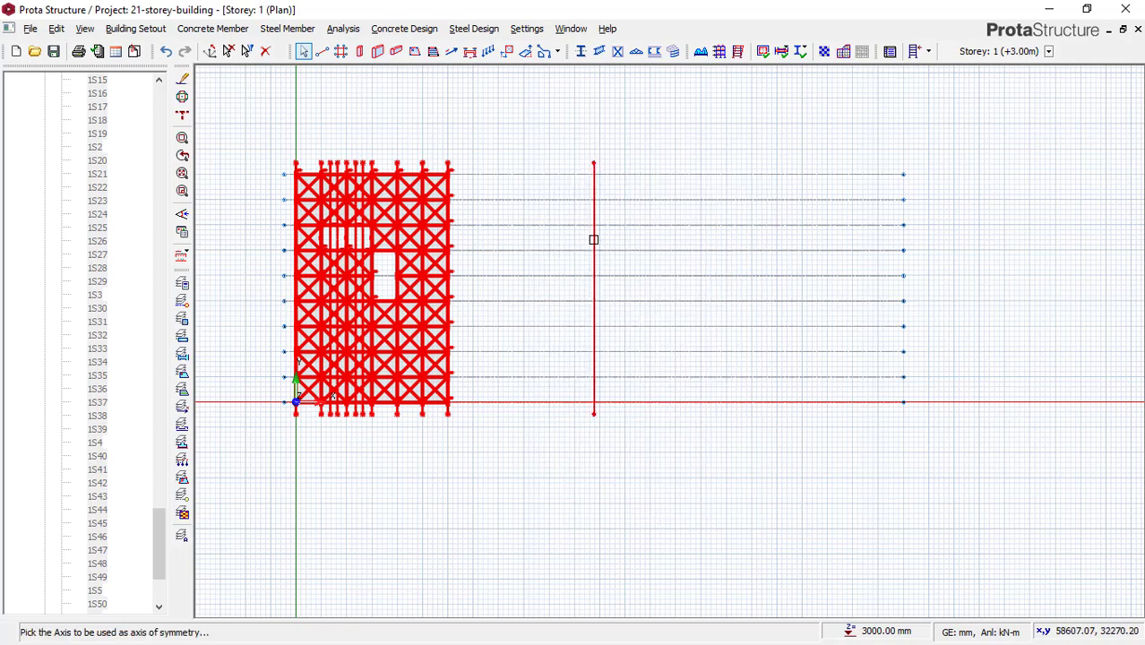
left_click(593, 240)
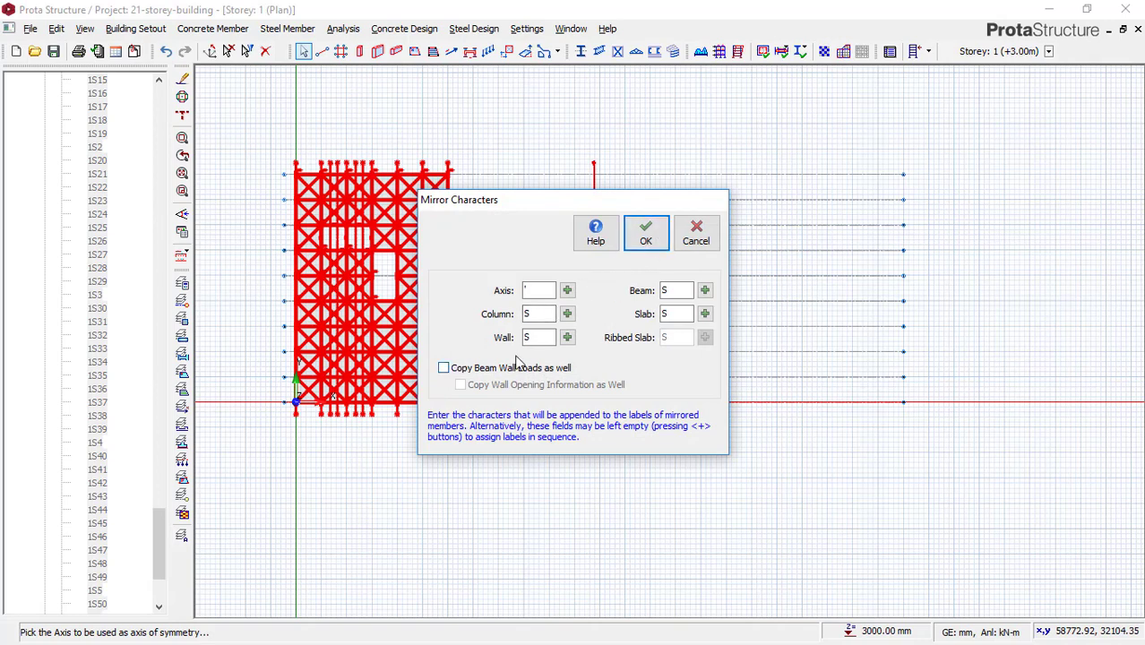
left_click(646, 240)
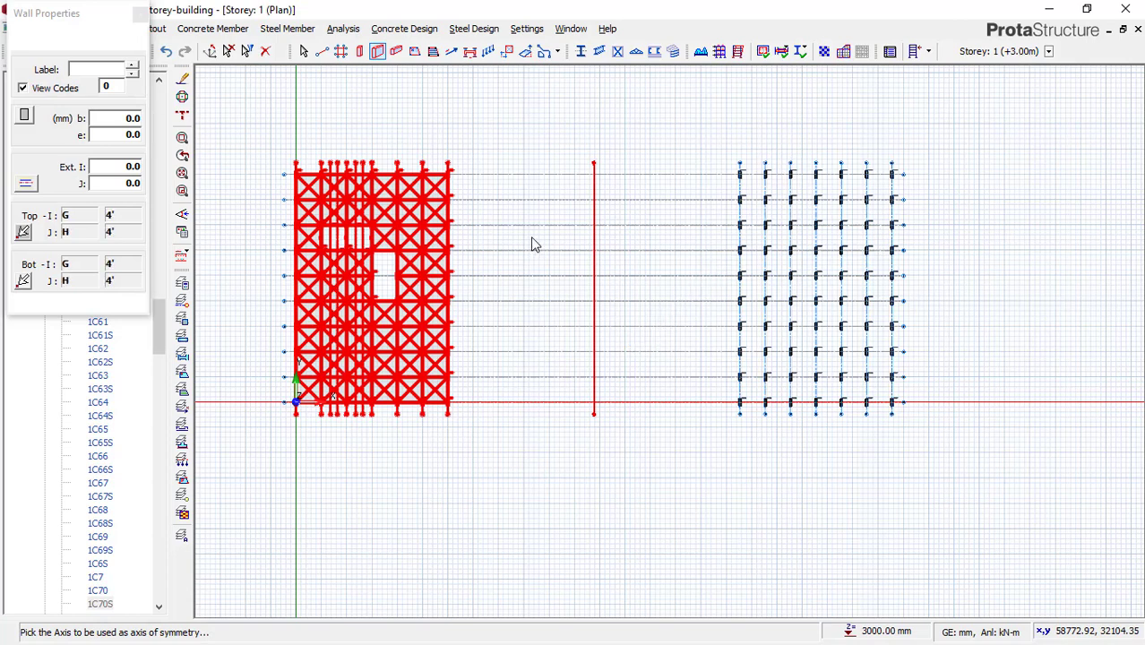
left_click(832, 229)
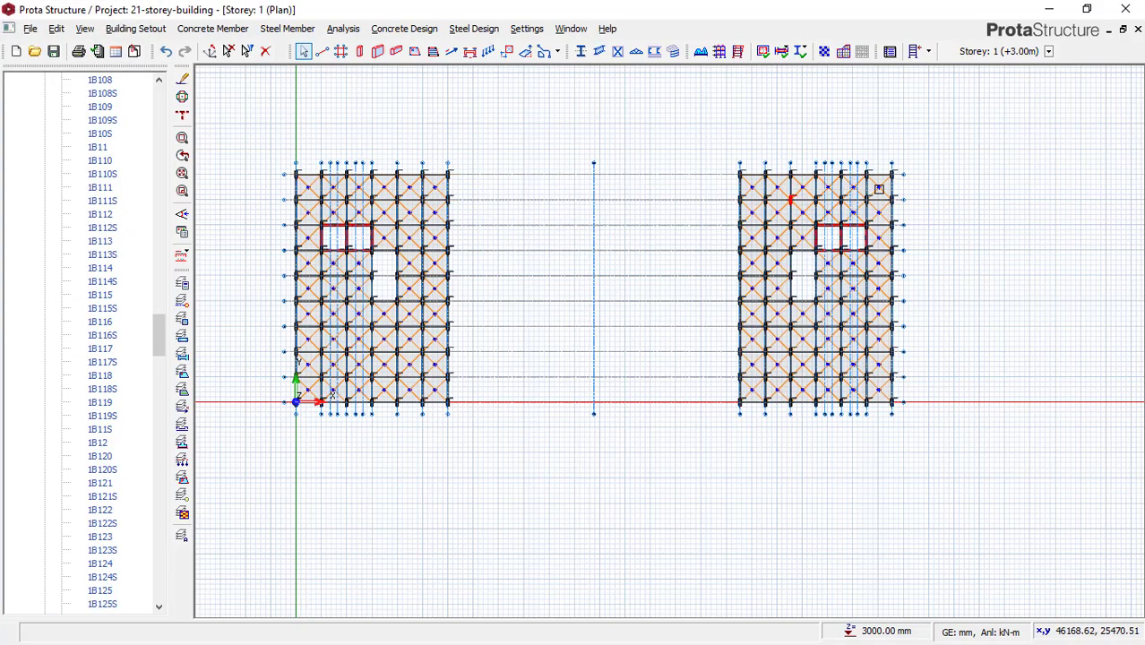
- Examine the original and mirrored building plans and the empty space between them
scroll(1046, 243, "up", 4)
scroll(525, 274, "down", 5)
scroll(458, 207, "up", 1)
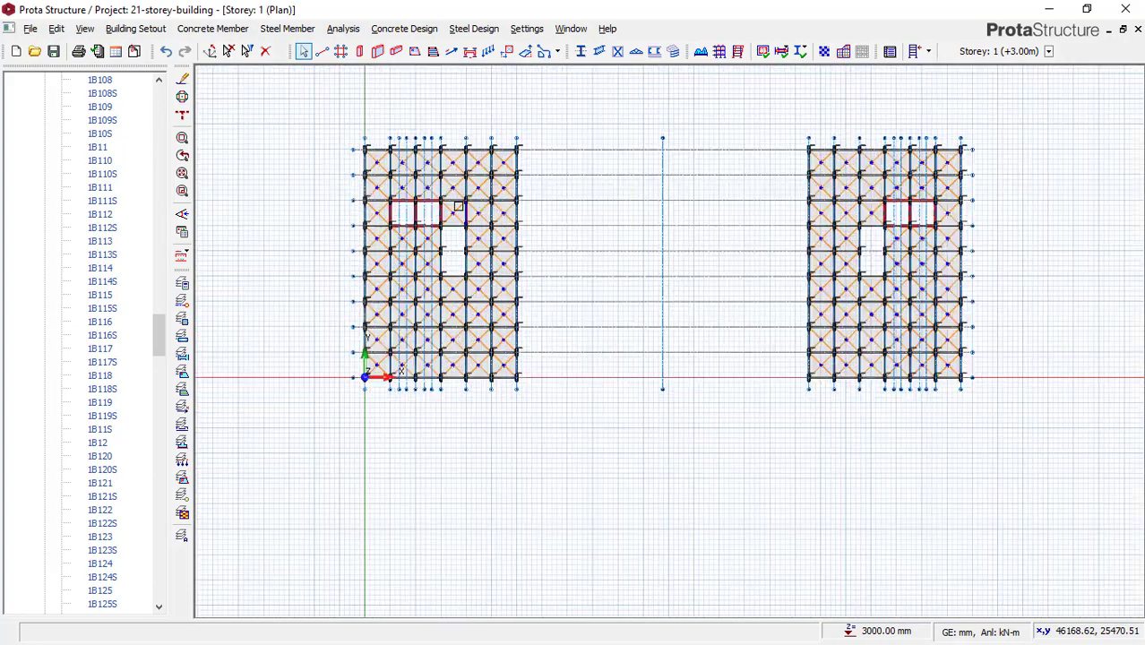
scroll(458, 207, "up", 1)
scroll(915, 245, "down", 2)
scroll(683, 254, "up", 3)
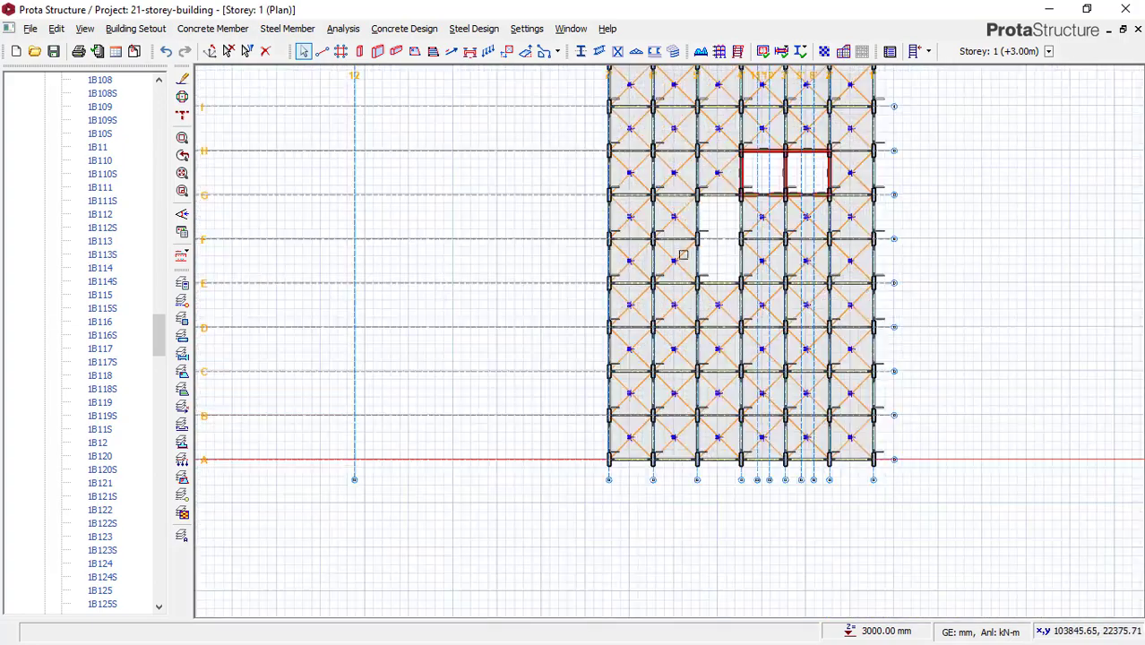
scroll(683, 254, "down", 2)
scroll(542, 184, "up", 2)
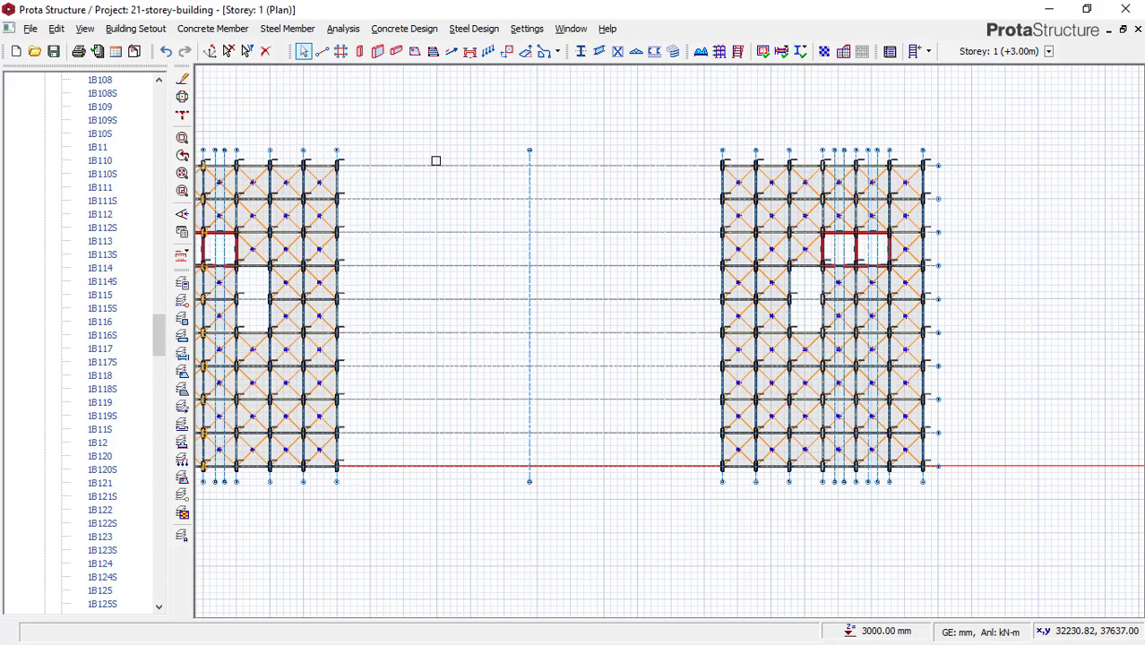
- Measure the distance between axes 12 and 7 along axis J, then clear the measurement
scroll(392, 186, "up", 2)
scroll(617, 108, "down", 1)
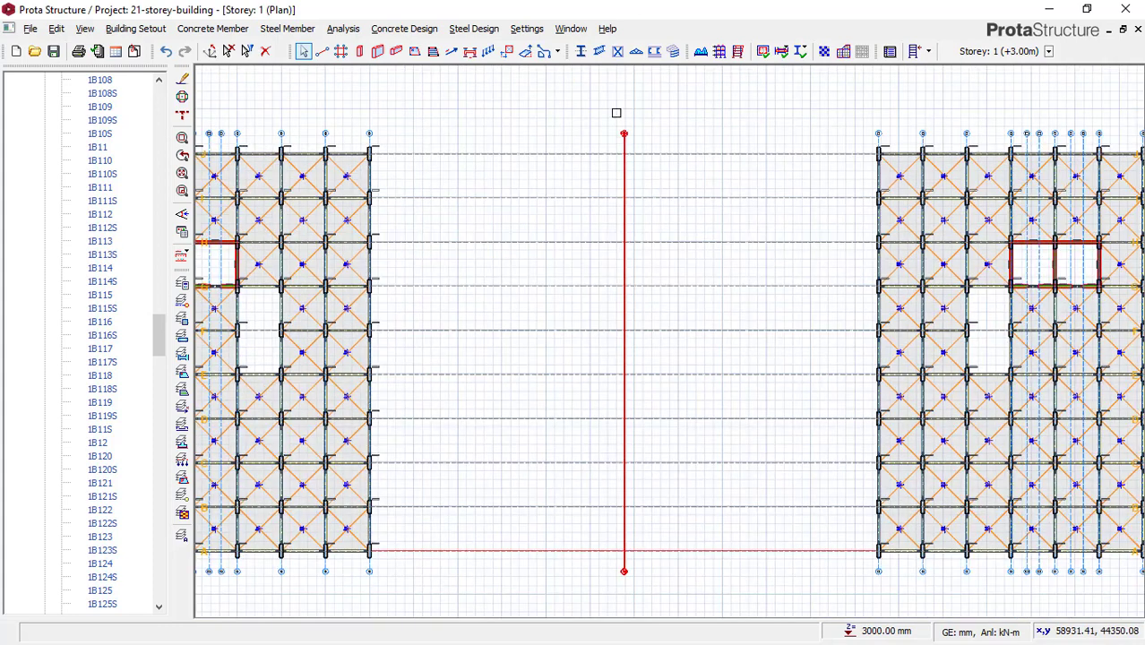
scroll(515, 119, "up", 2)
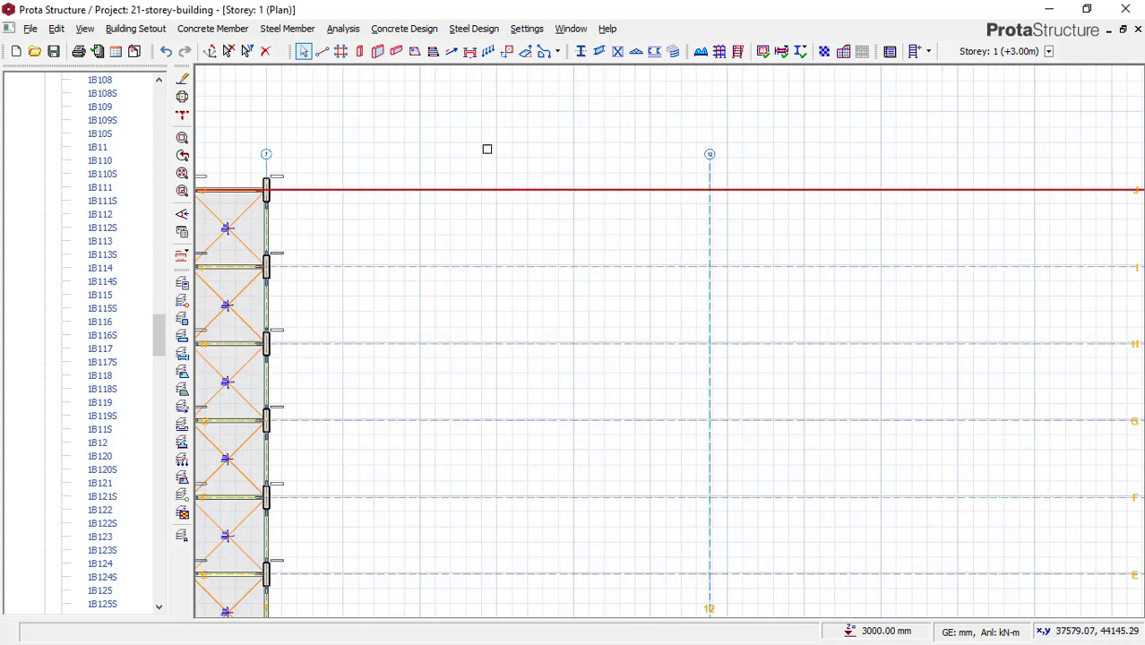
right_click(565, 144)
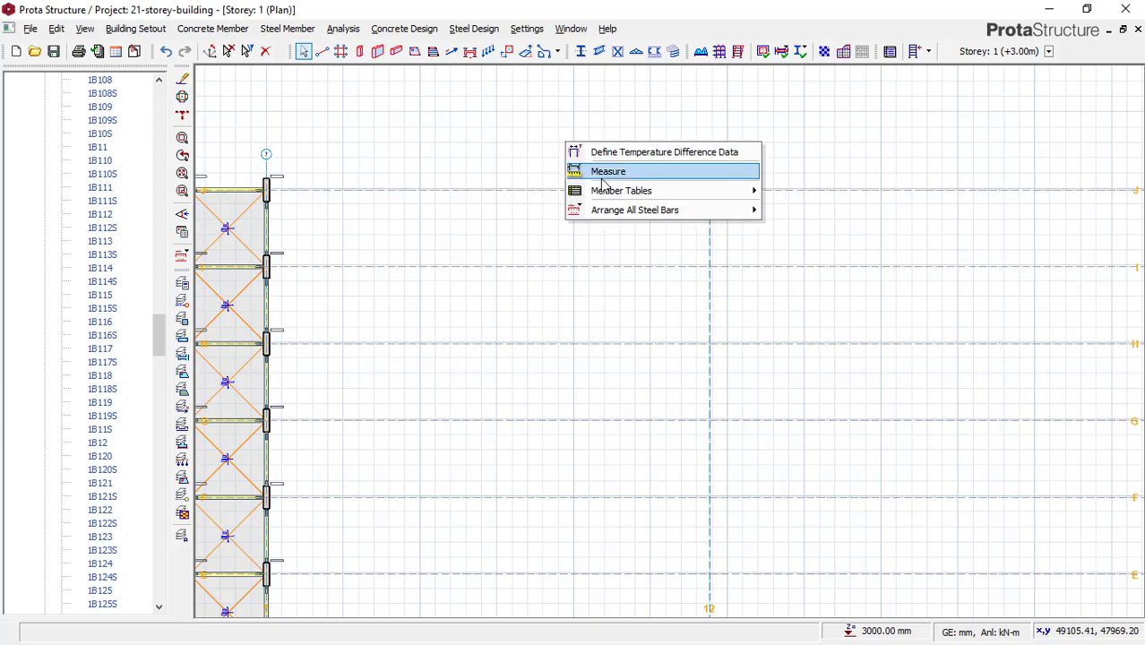
left_click(647, 173)
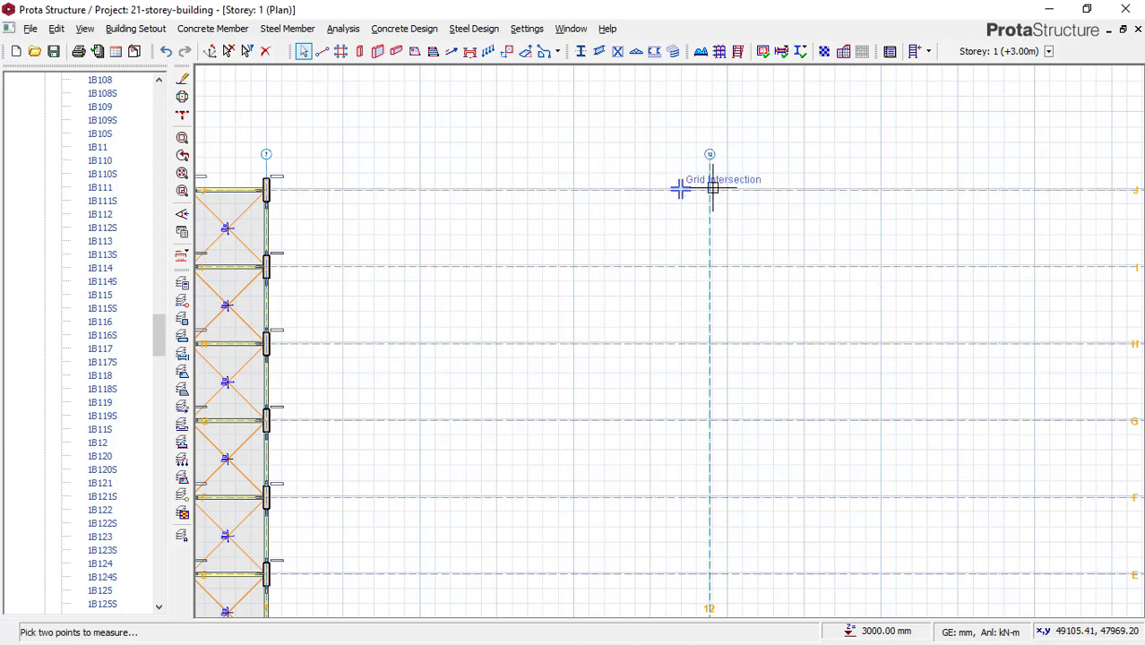
left_click(709, 195)
scroll(287, 204, "up", 4)
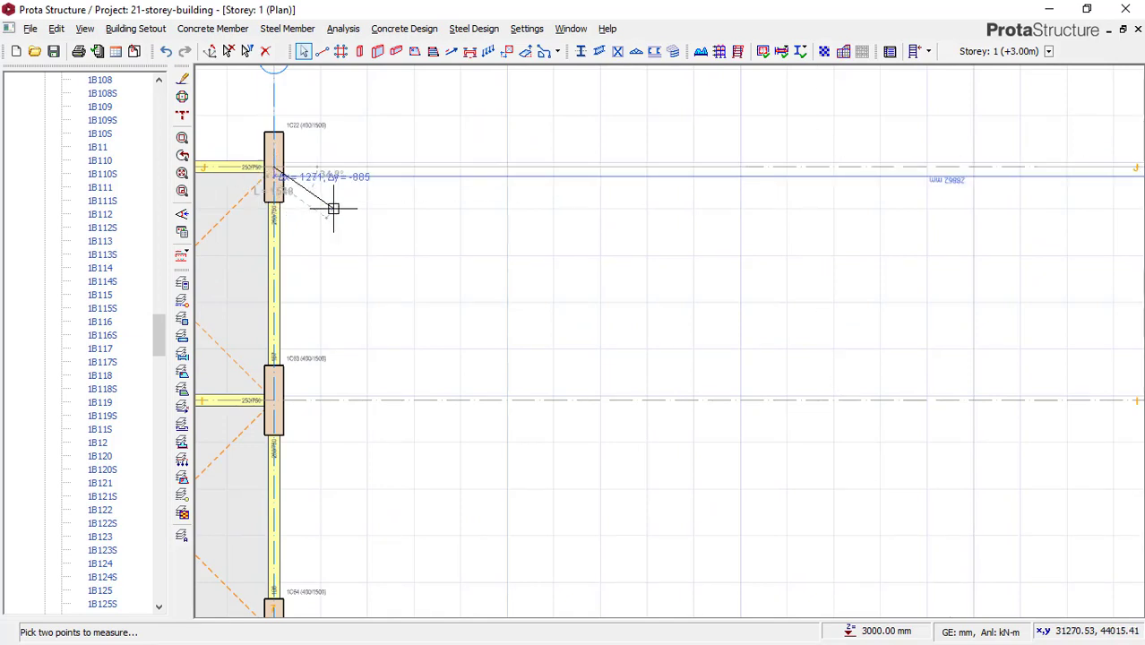
scroll(332, 206, "down", 1)
scroll(803, 197, "up", 3)
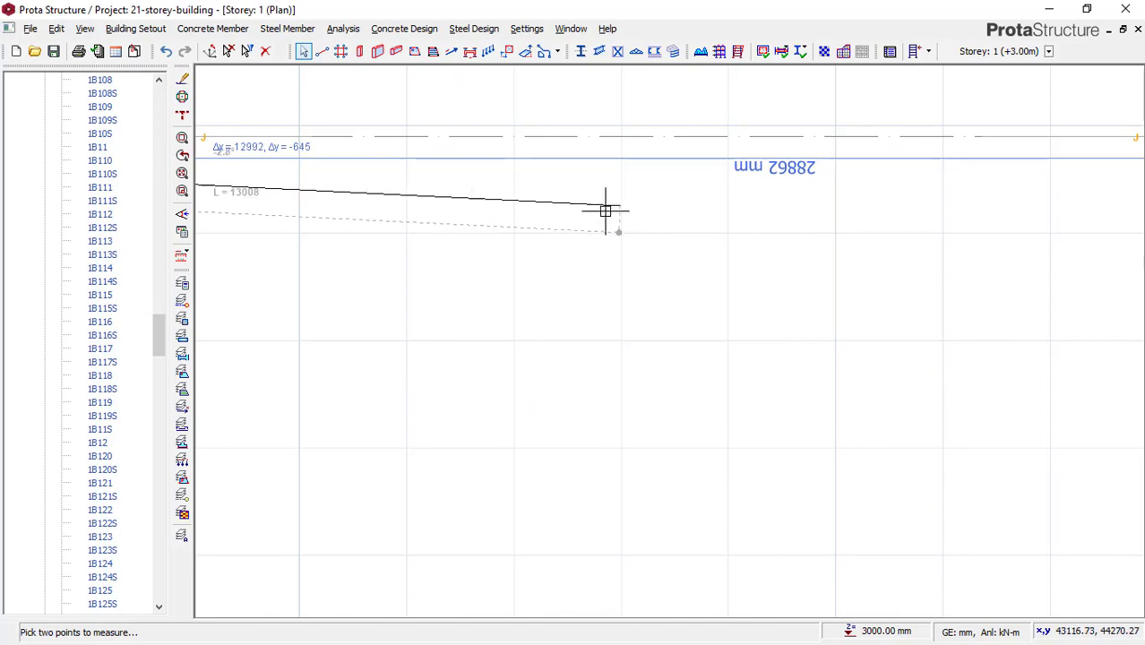
key("Escape")
scroll(562, 208, "down", 3)
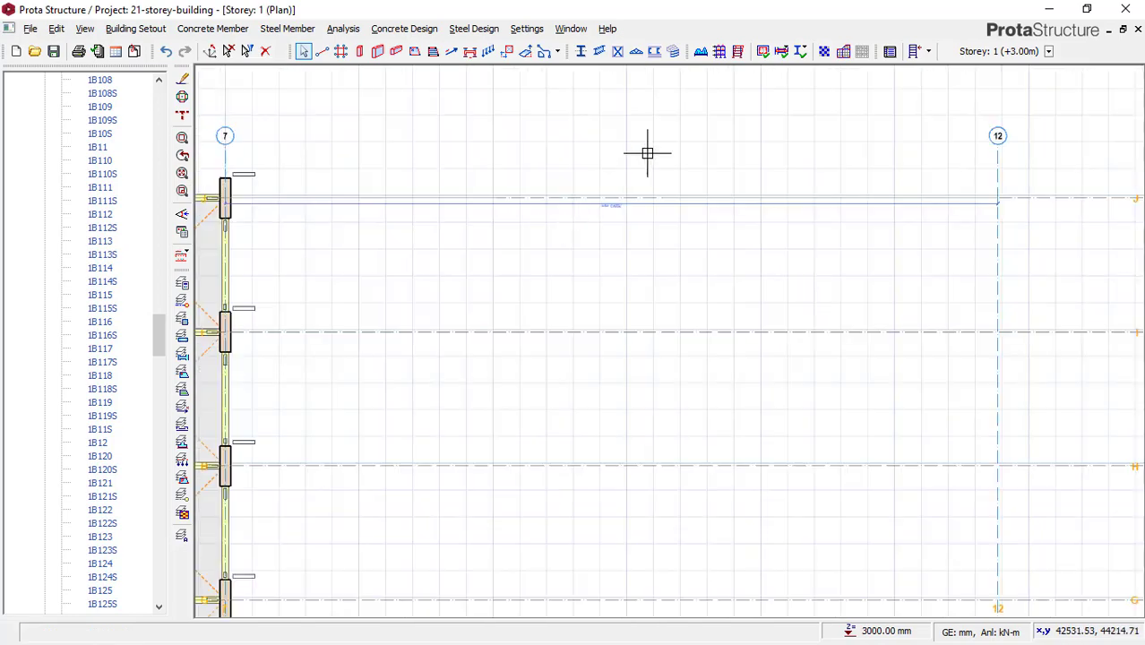
left_click(647, 154)
key("Escape")
scroll(611, 179, "down", 4)
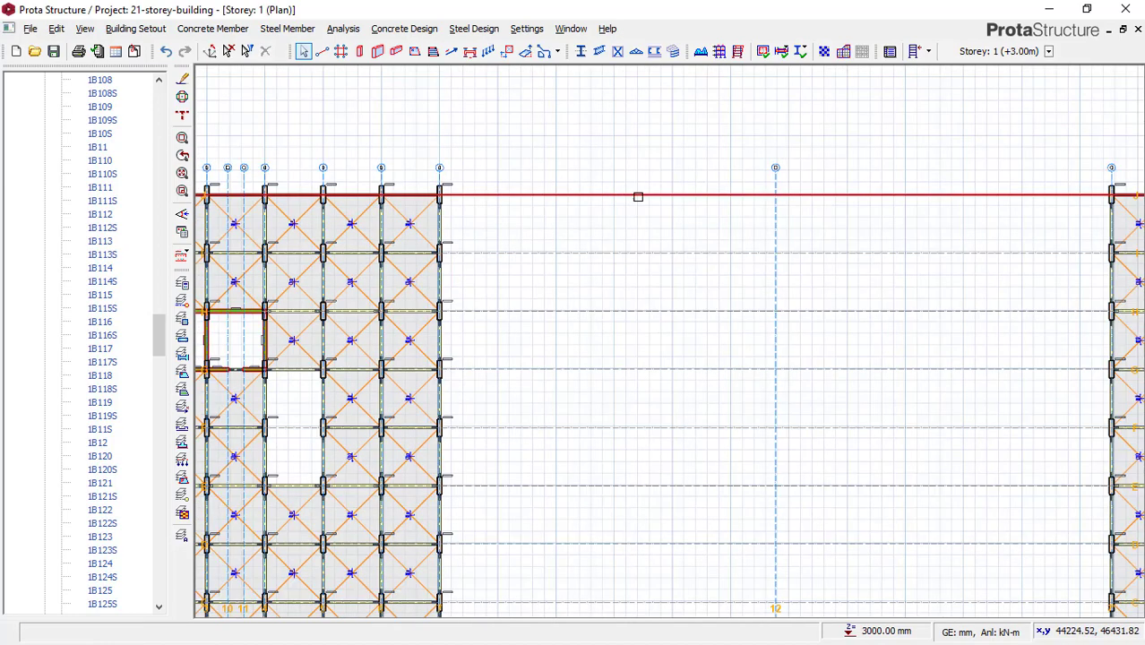
scroll(634, 189, "down", 3)
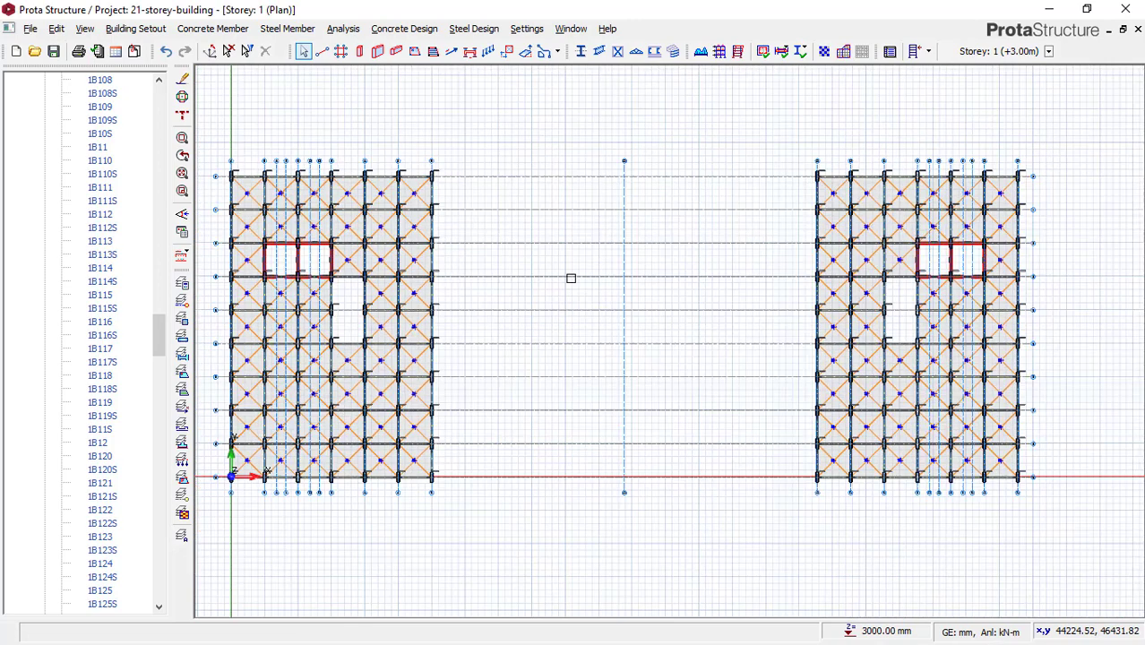
- Offset axis 12 five times in the positive X direction at 5000 mm spacing
scroll(583, 173, "up", 3)
left_click(708, 174)
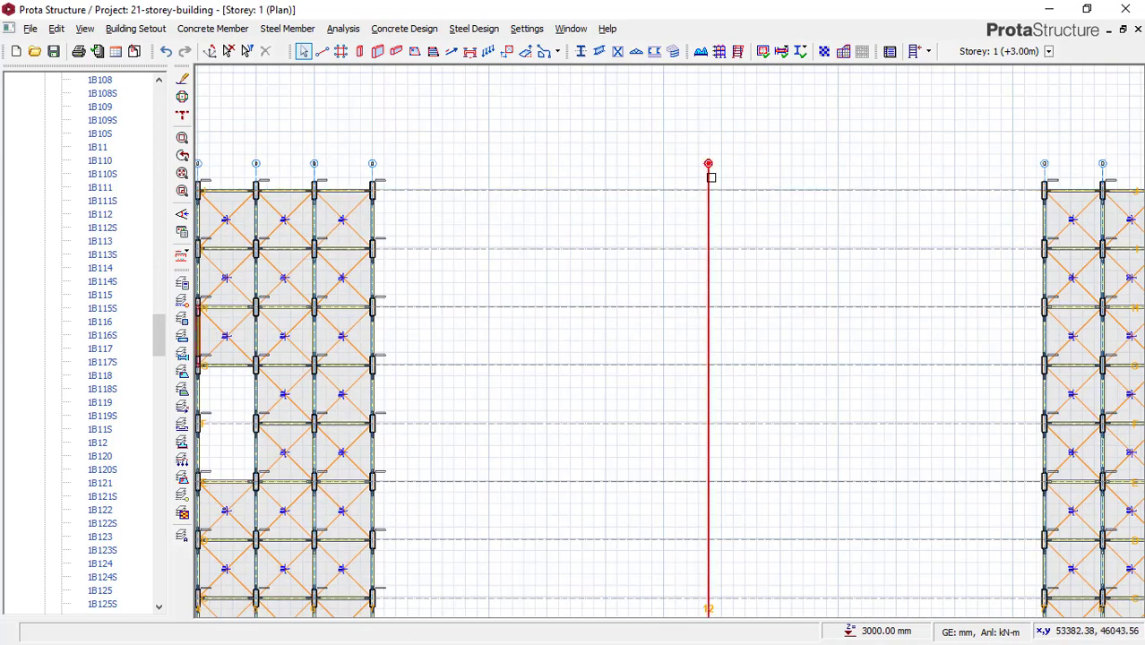
right_click(653, 132)
left_click(687, 162)
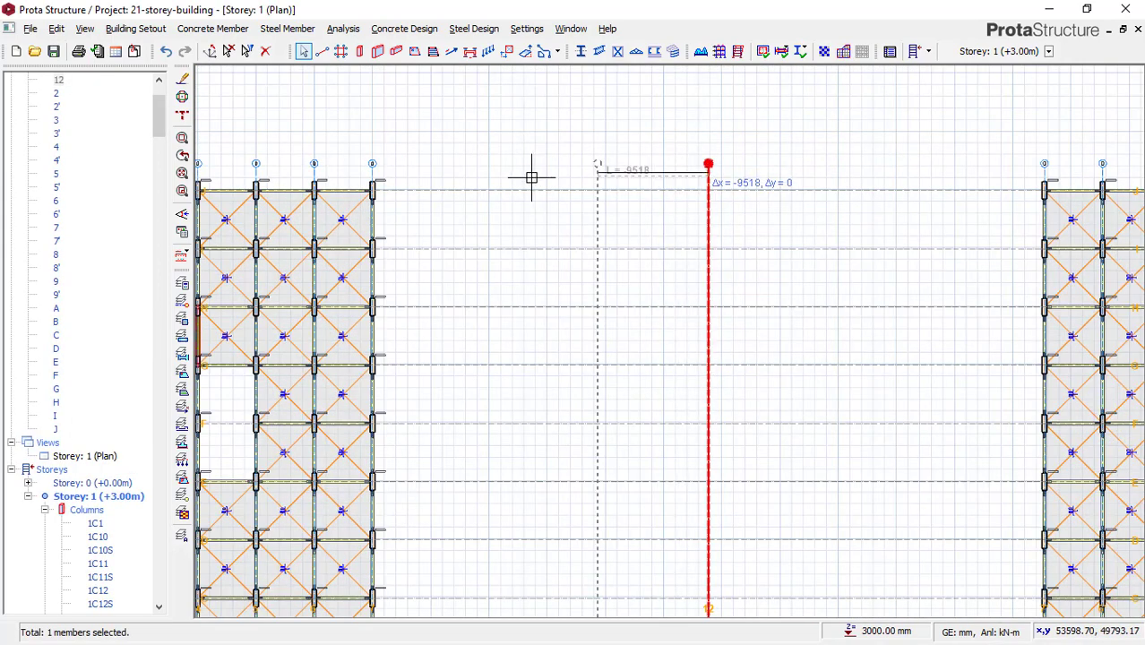
key("Tab")
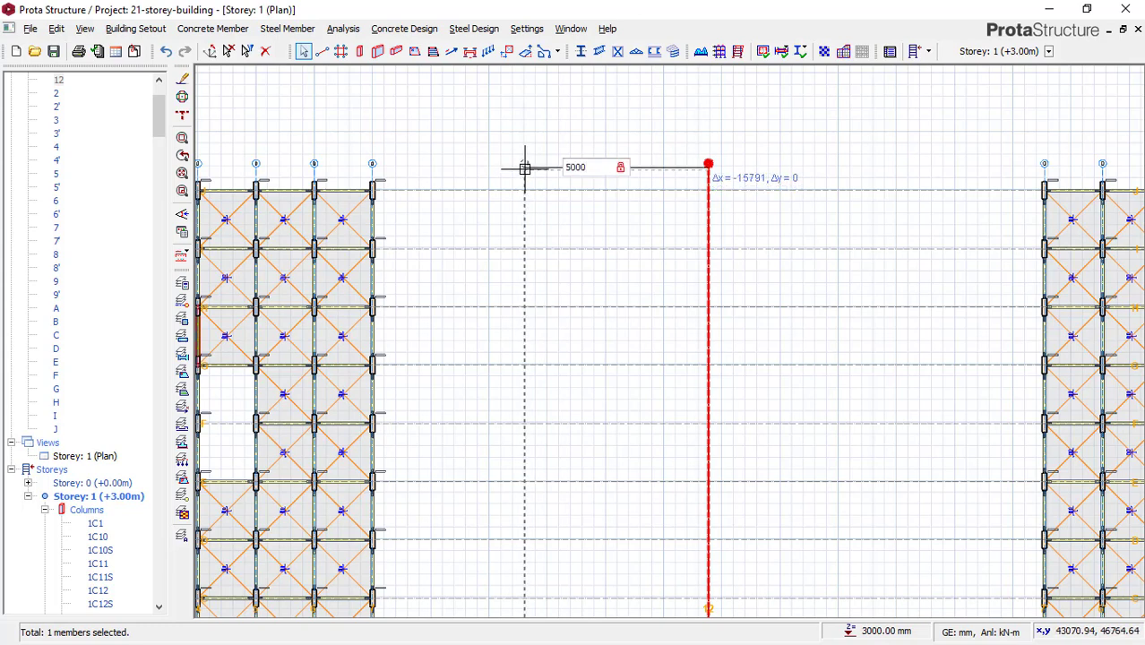
key("Return")
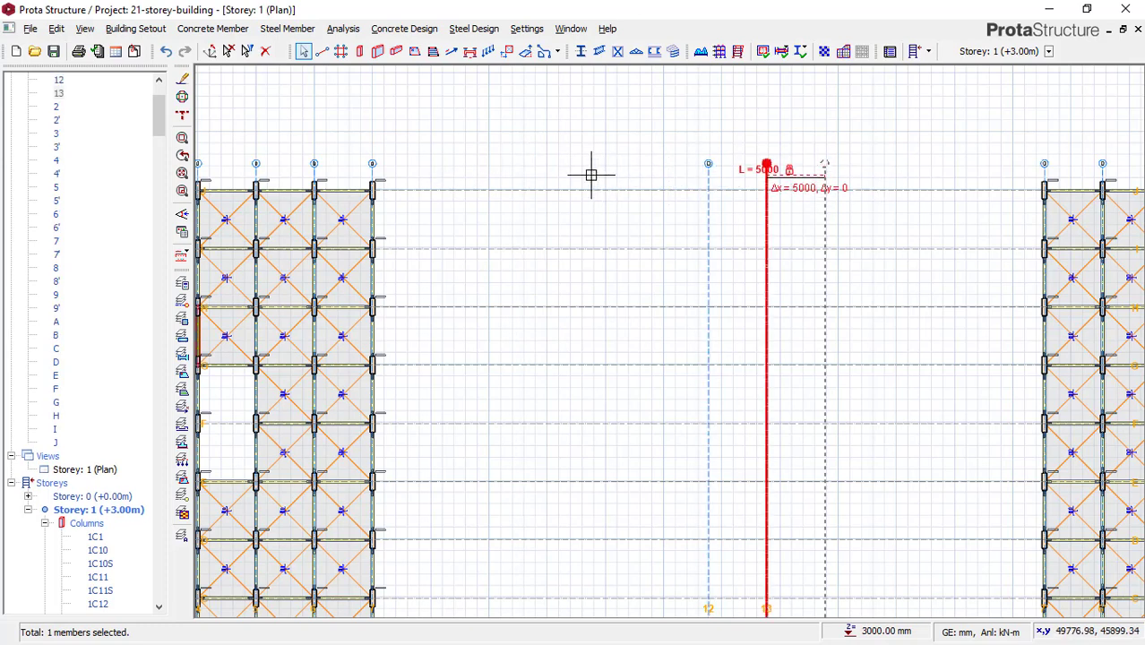
key("Return")
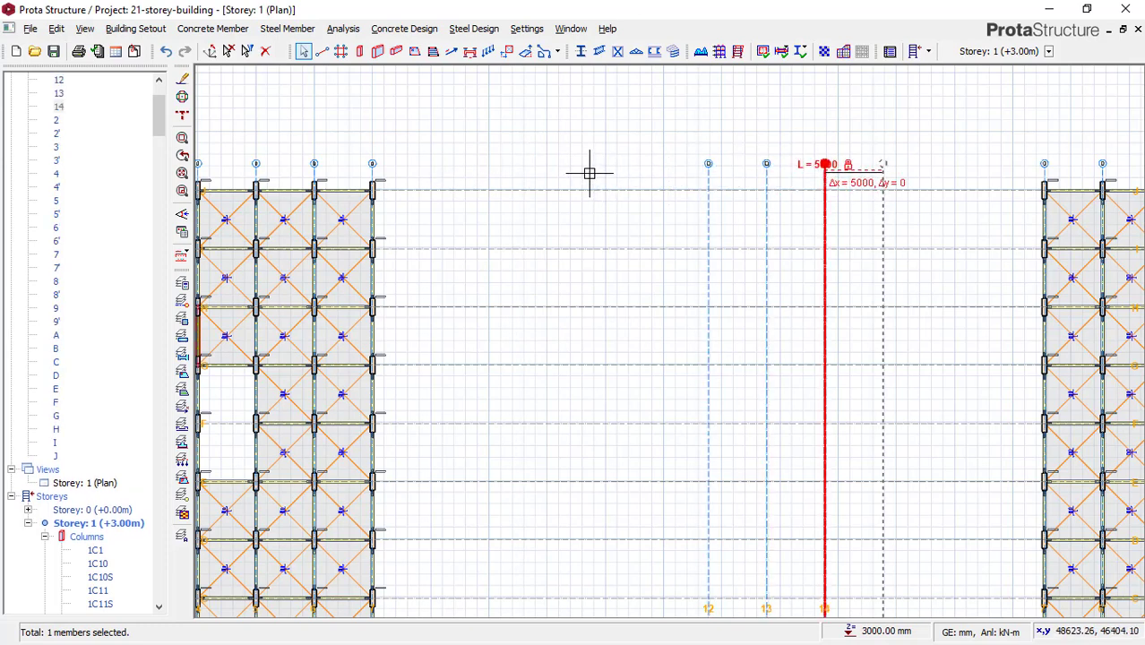
key("Return")
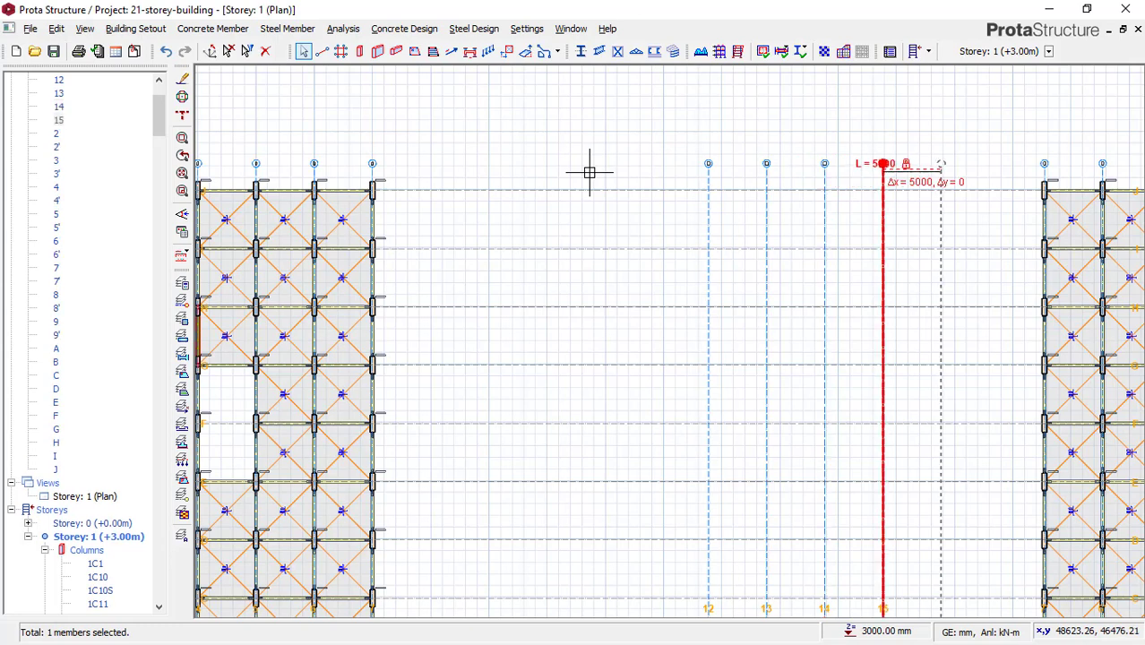
key("Return")
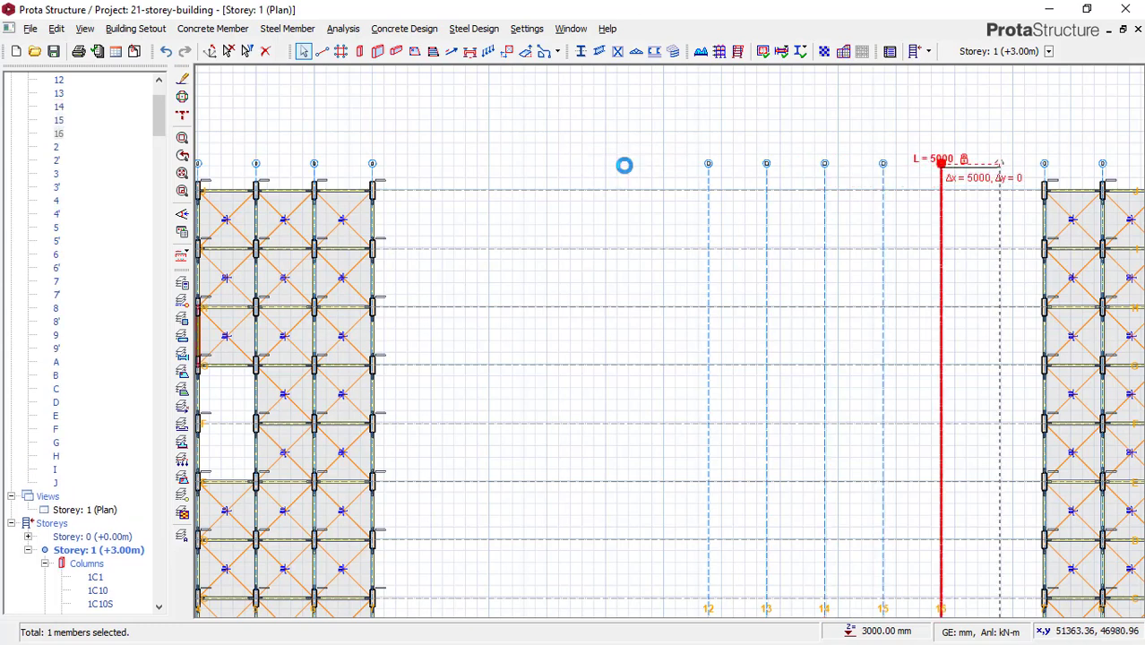
key("Return")
- Offset axis 12 four times in the negative X direction at -5000 mm spacing, towards axis 7
left_click(708, 166)
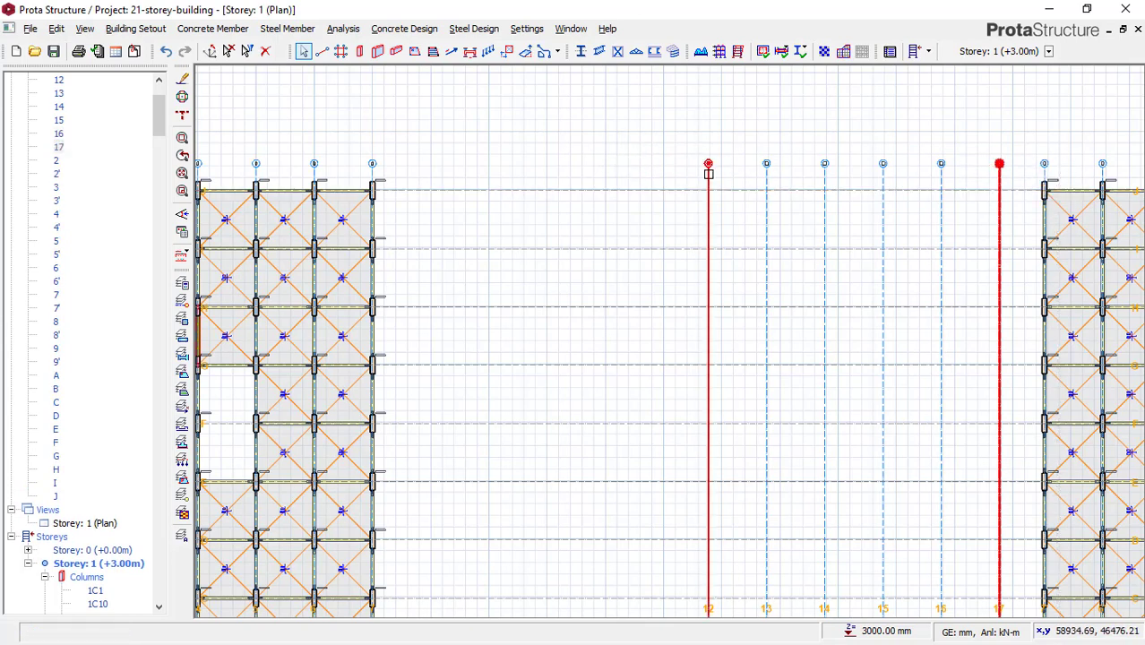
right_click(695, 127)
left_click(730, 156)
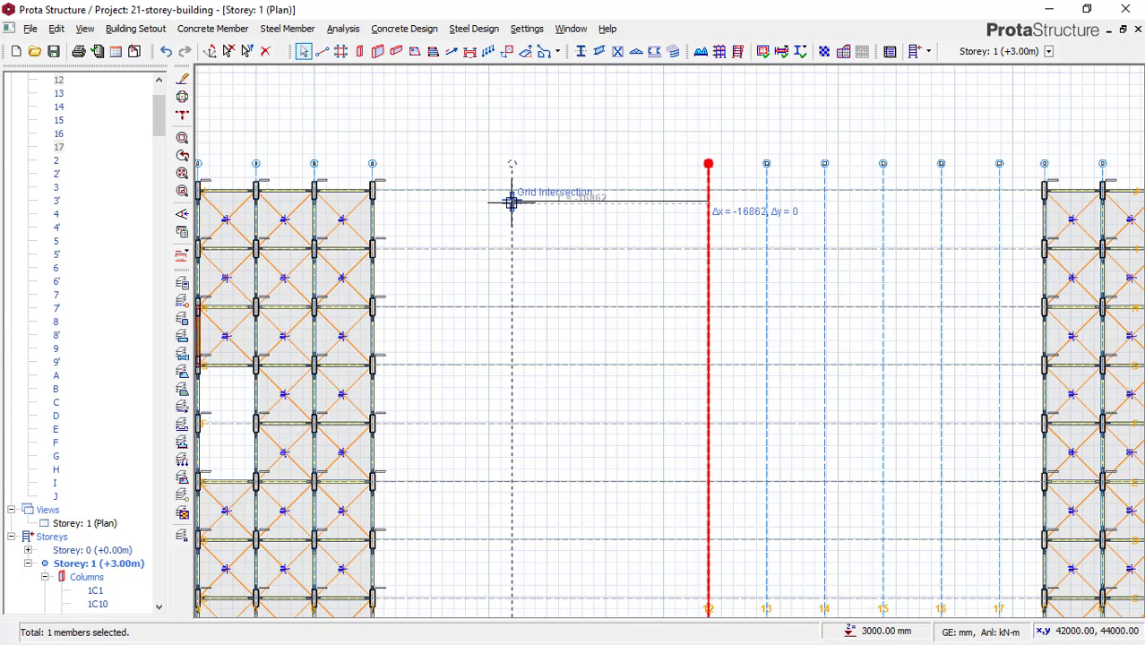
key("Tab")
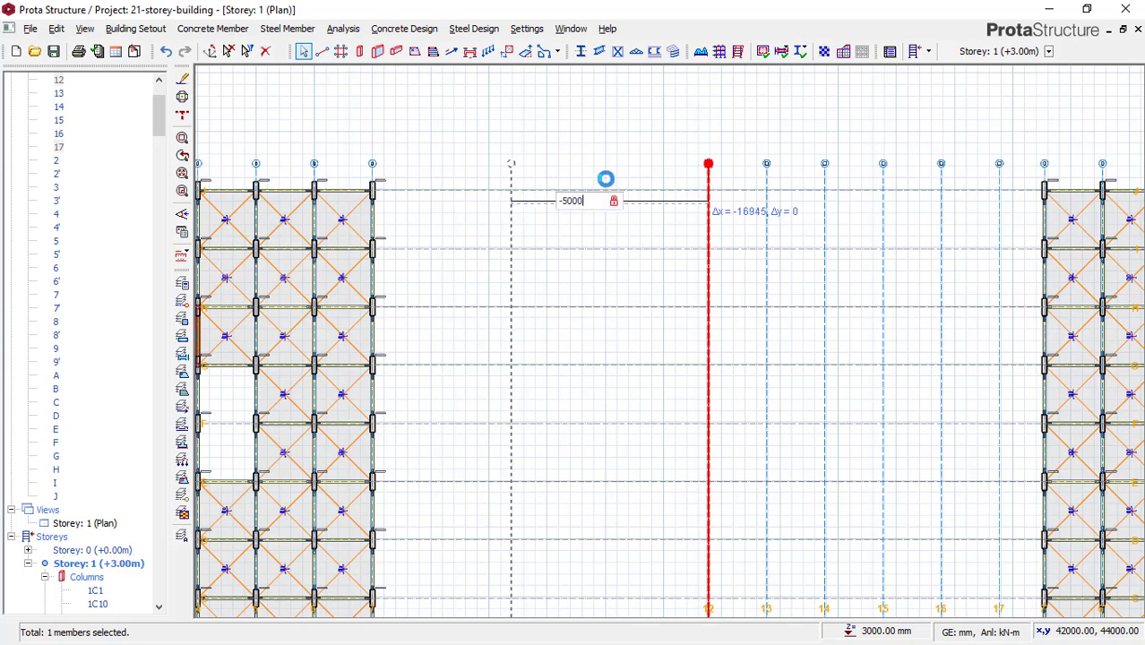
key("Return")
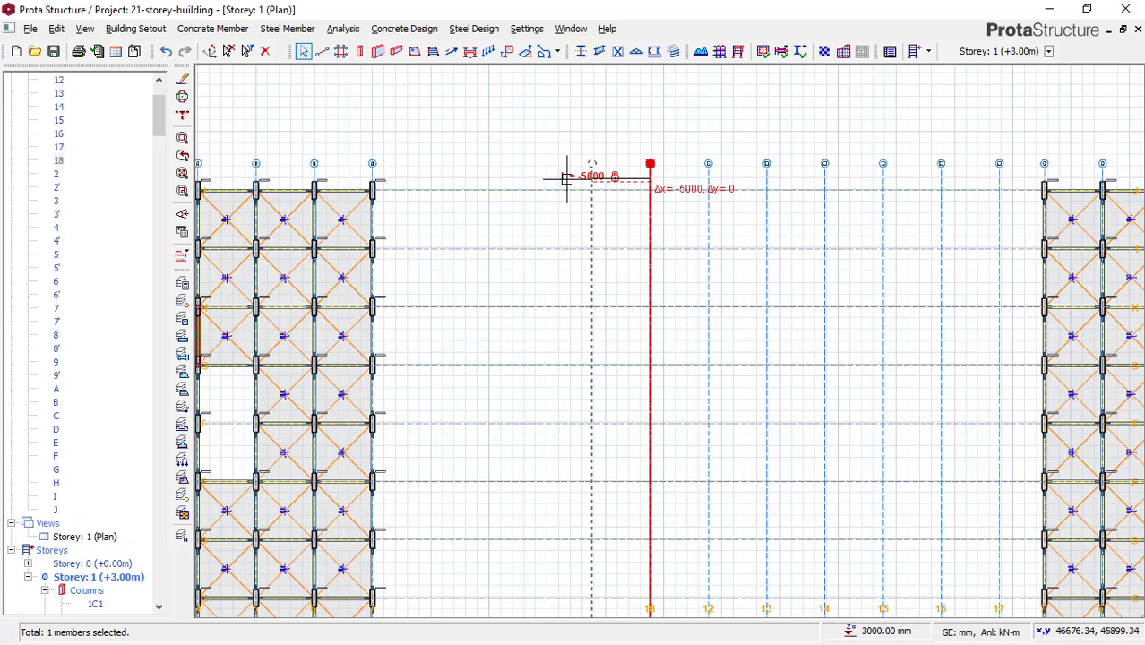
key("Return")
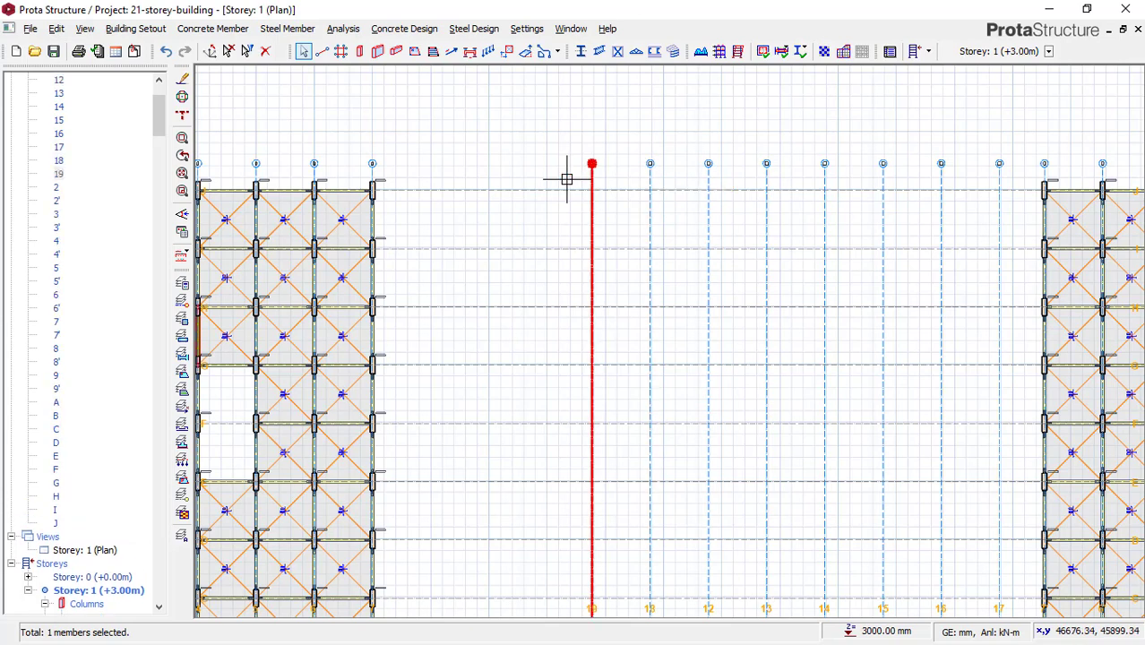
key("Return")
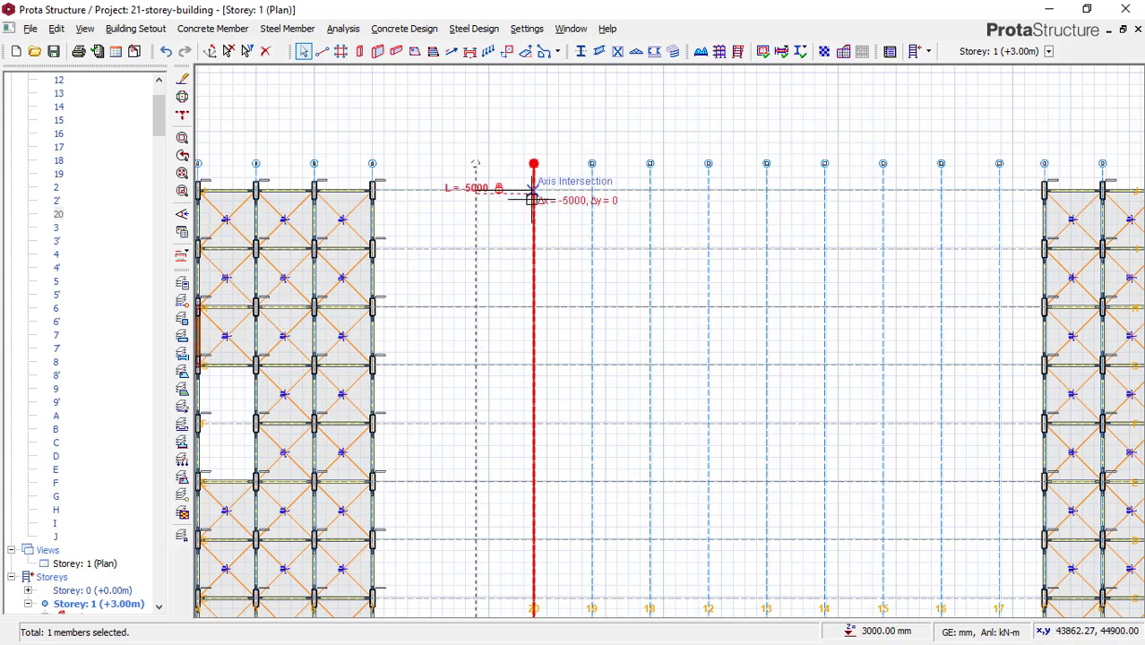
left_click(475, 211)
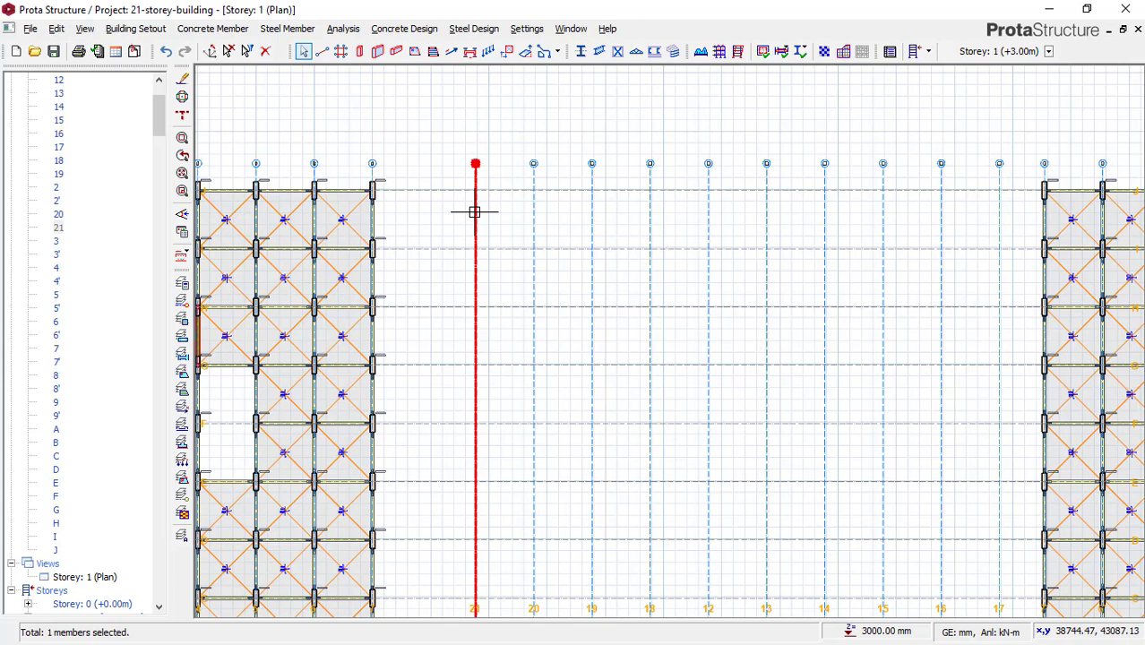
key("Escape")
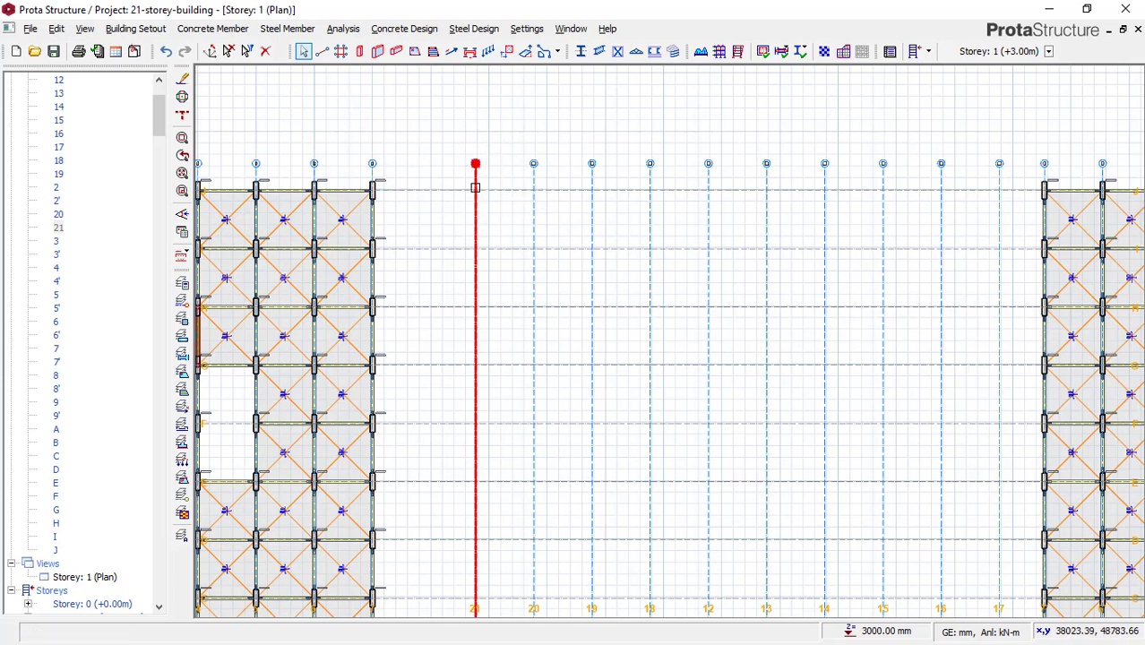
- Offset axis 21 once by -5000 mm in the X direction, towards axis 7, and clear the selection
scroll(482, 152, "up", 1)
right_click(536, 158)
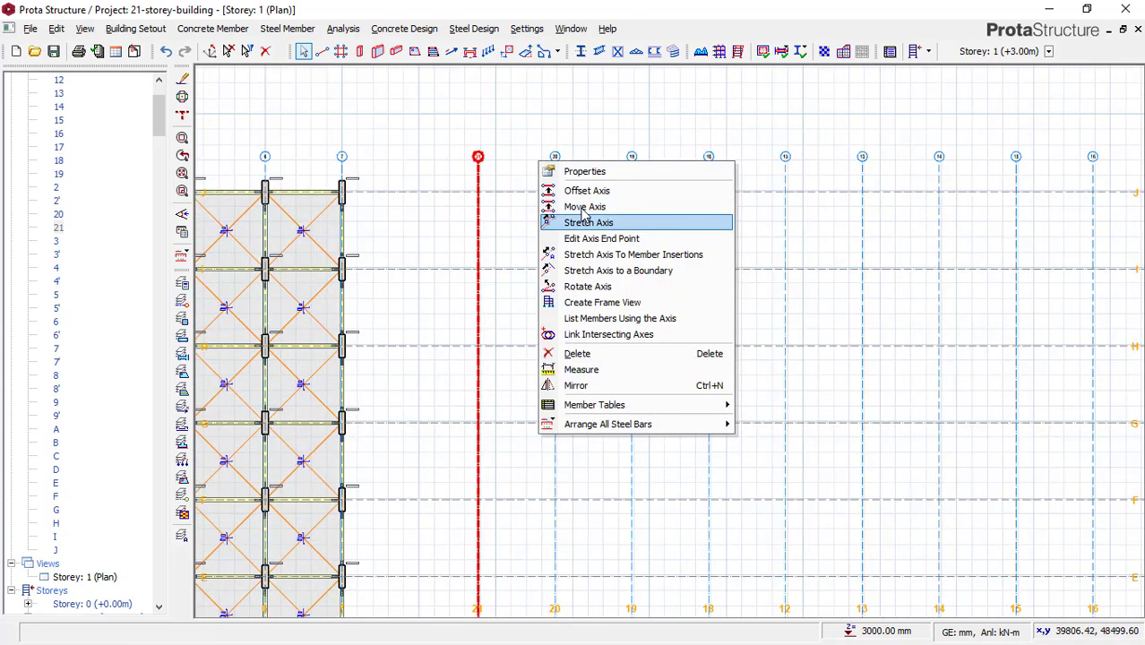
left_click(574, 187)
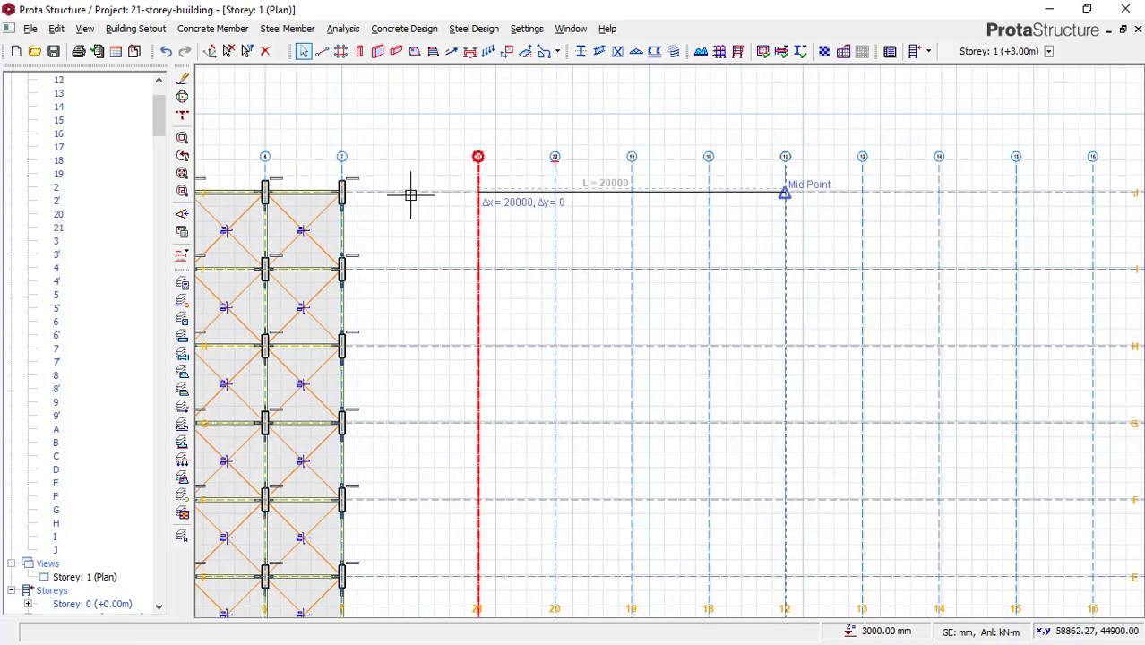
key("Tab")
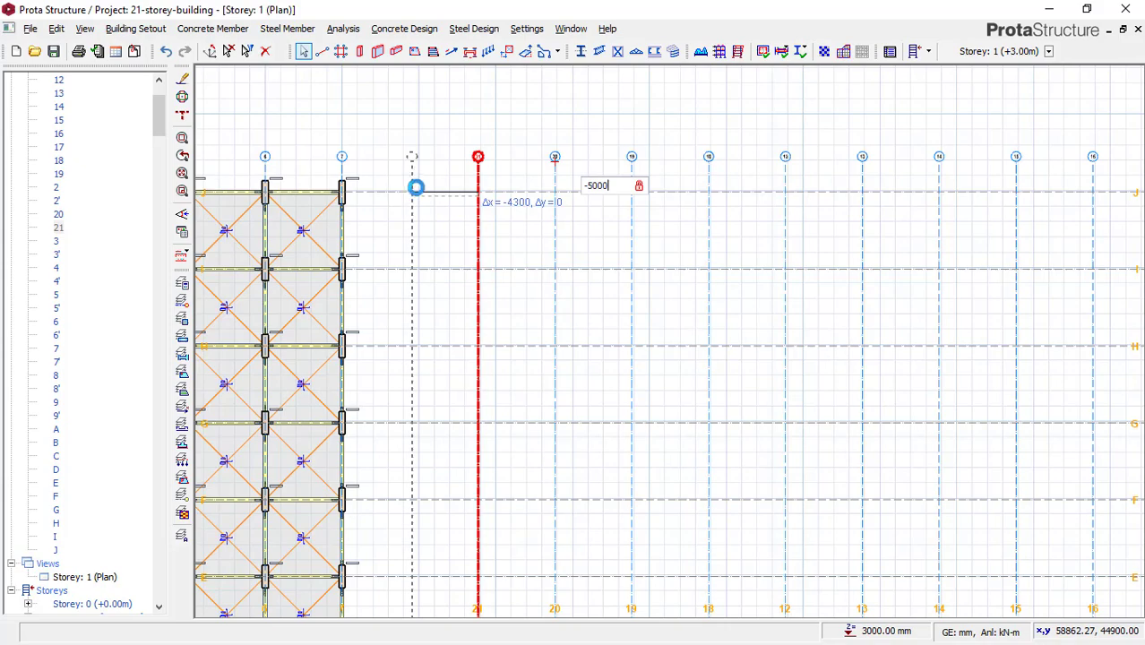
key("Return")
key("Escape")
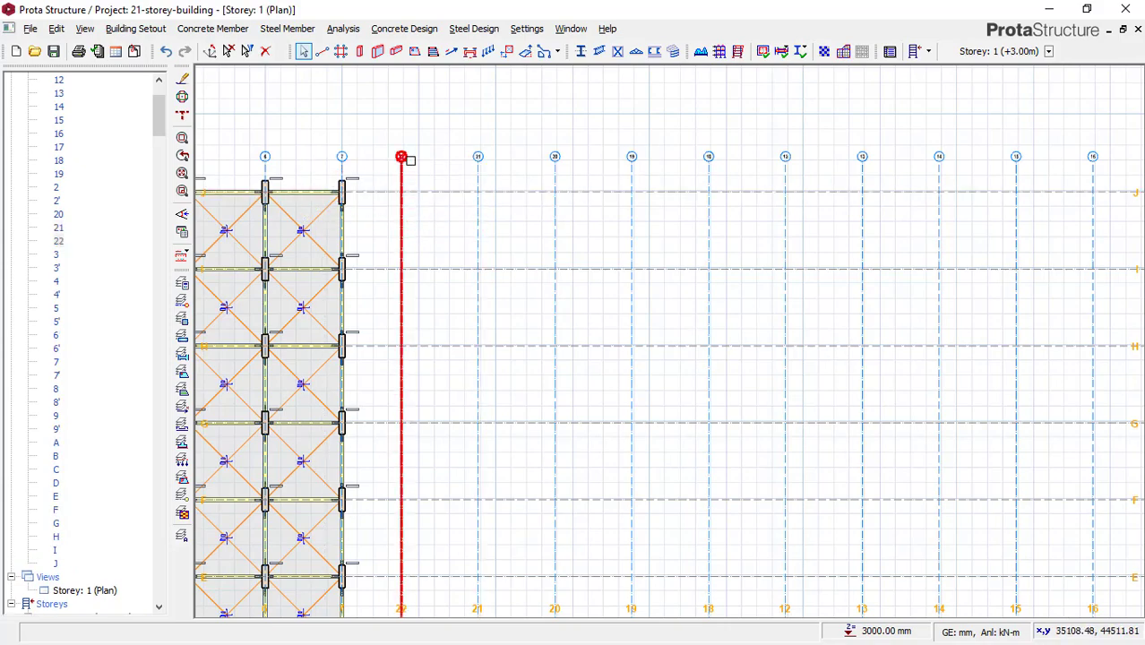
scroll(409, 161, "up", 3)
key("Escape")
- Insert 400 x 1500 mm columns along axis 21 at its intersections with axes H to C
scroll(400, 165, "down", 6)
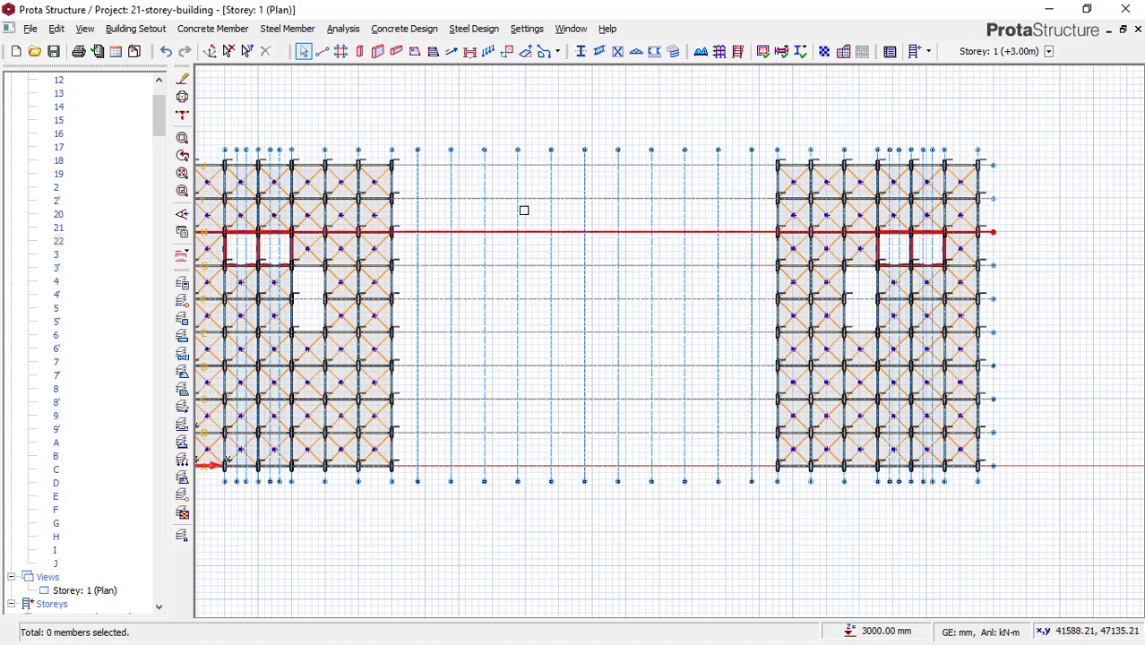
scroll(433, 151, "up", 2)
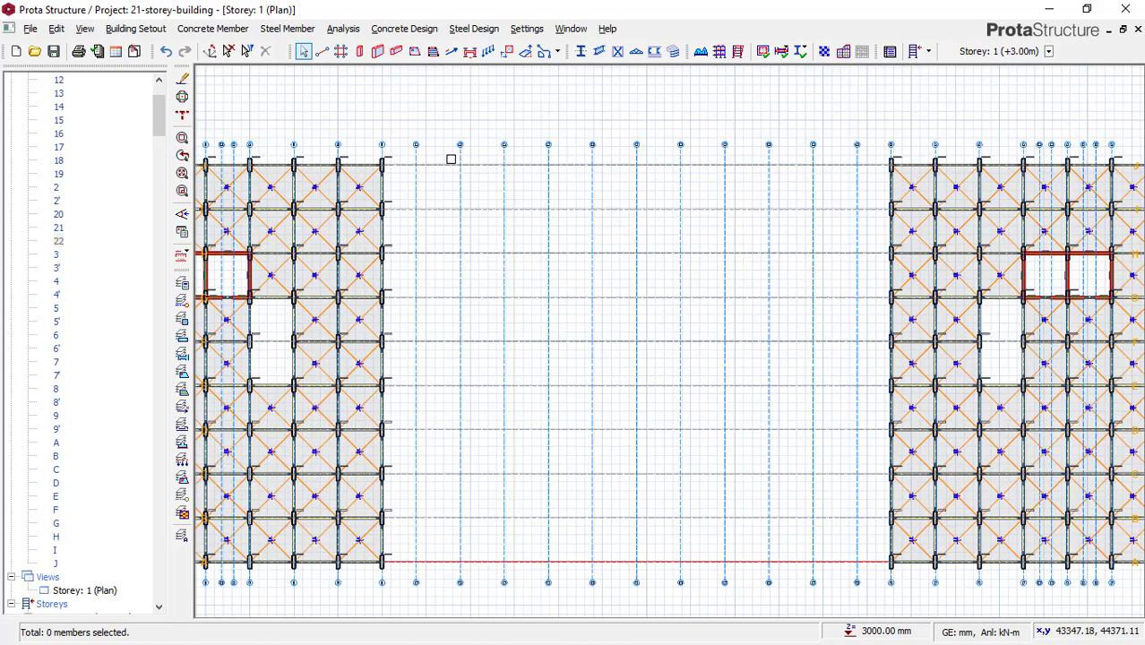
scroll(451, 160, "down", 1)
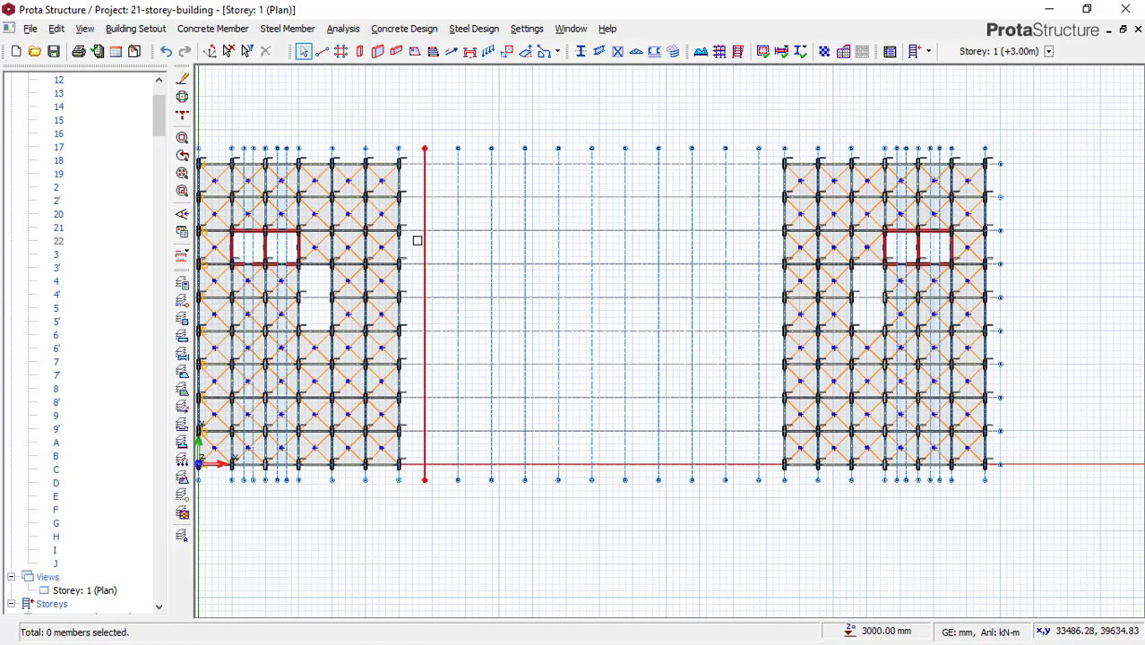
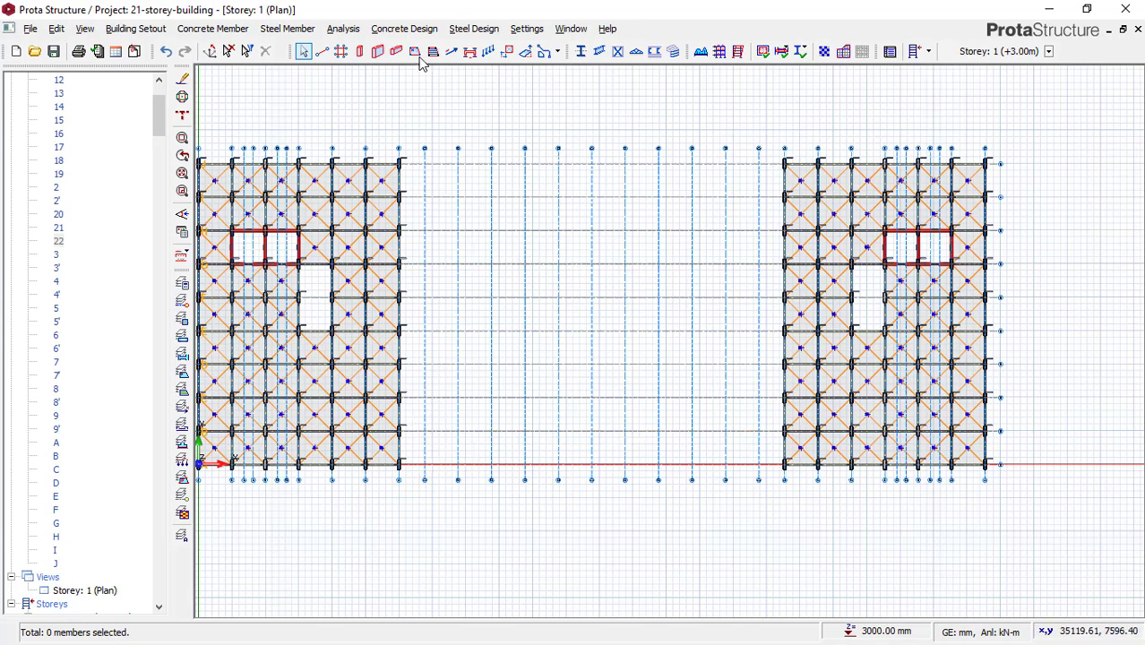
left_click(363, 53)
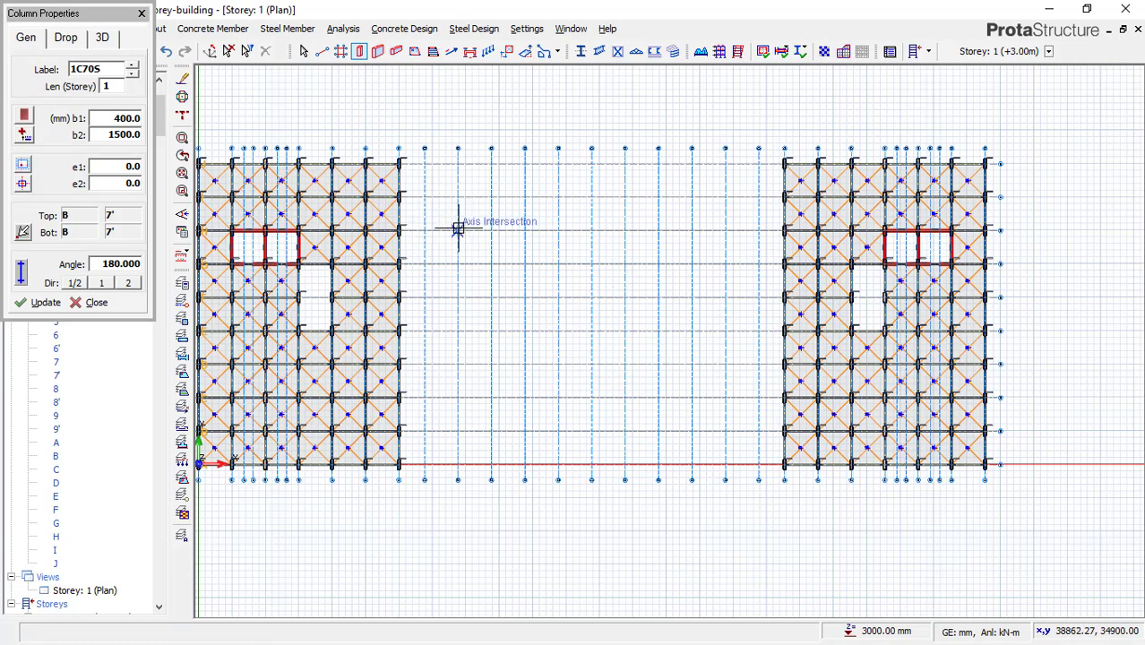
left_click(458, 228)
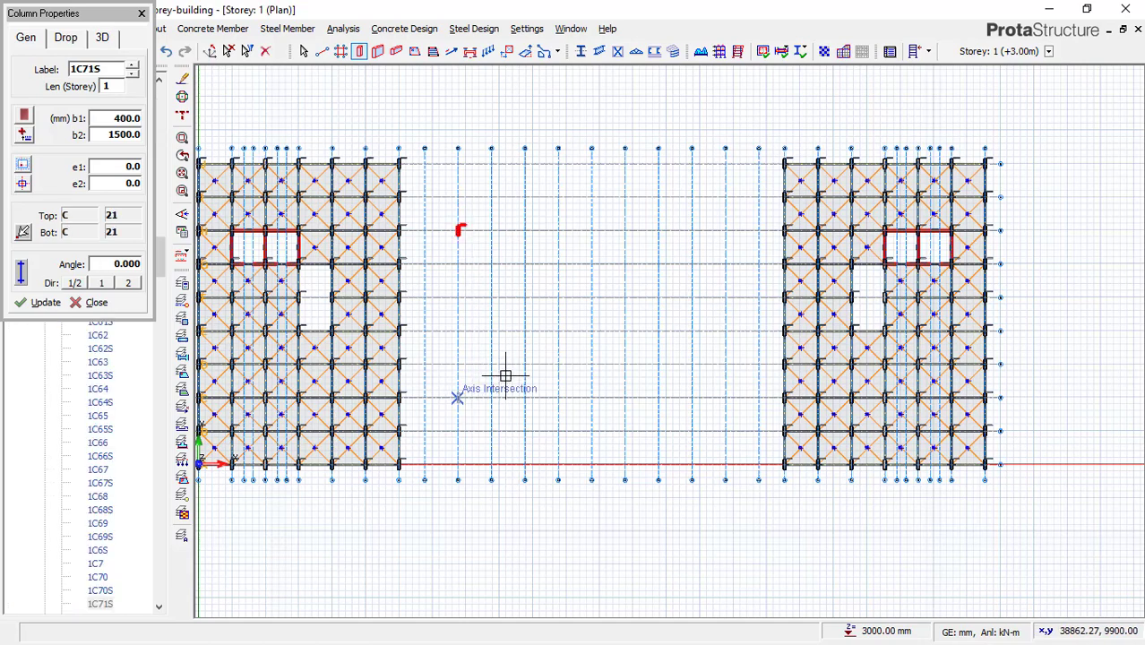
scroll(470, 277, "up", 2)
left_click_drag(457, 259, 458, 393)
left_click(454, 392)
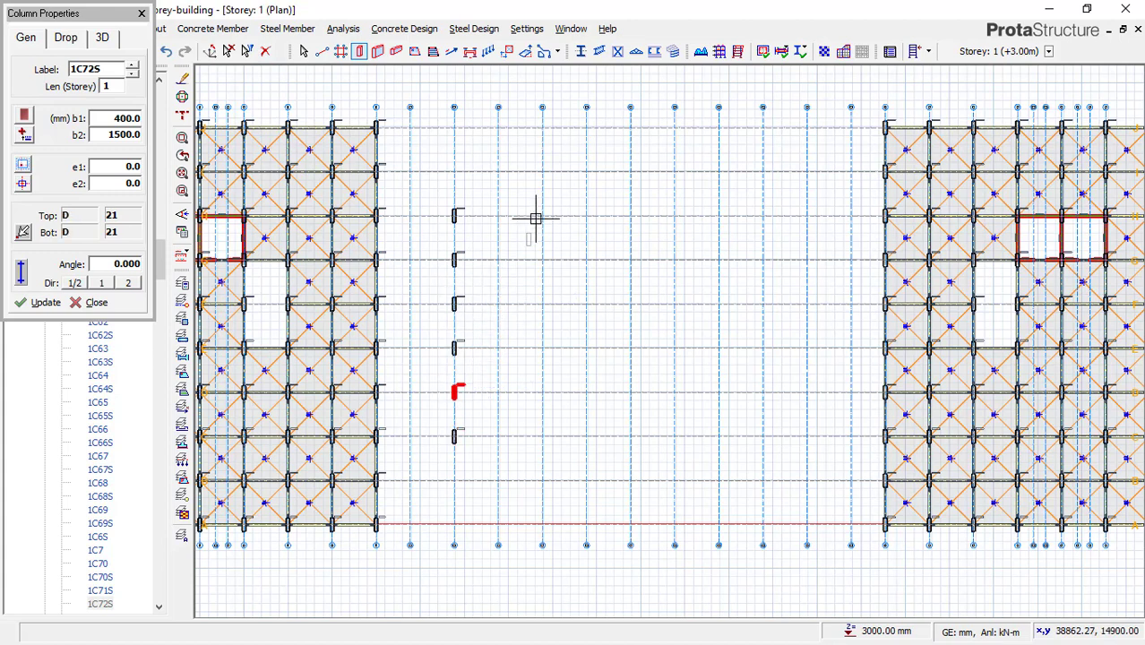
- Complete the column perimeter along axes H and C from axis 20 to 16, and along axis 16 from G to D
left_click(499, 215)
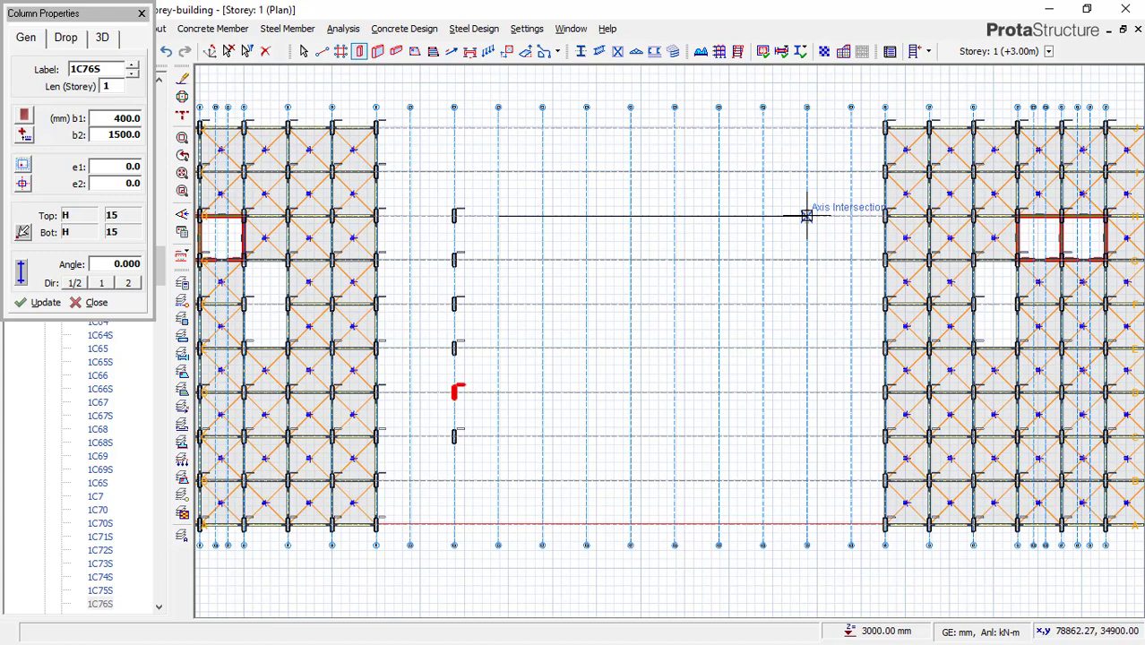
left_click(806, 215)
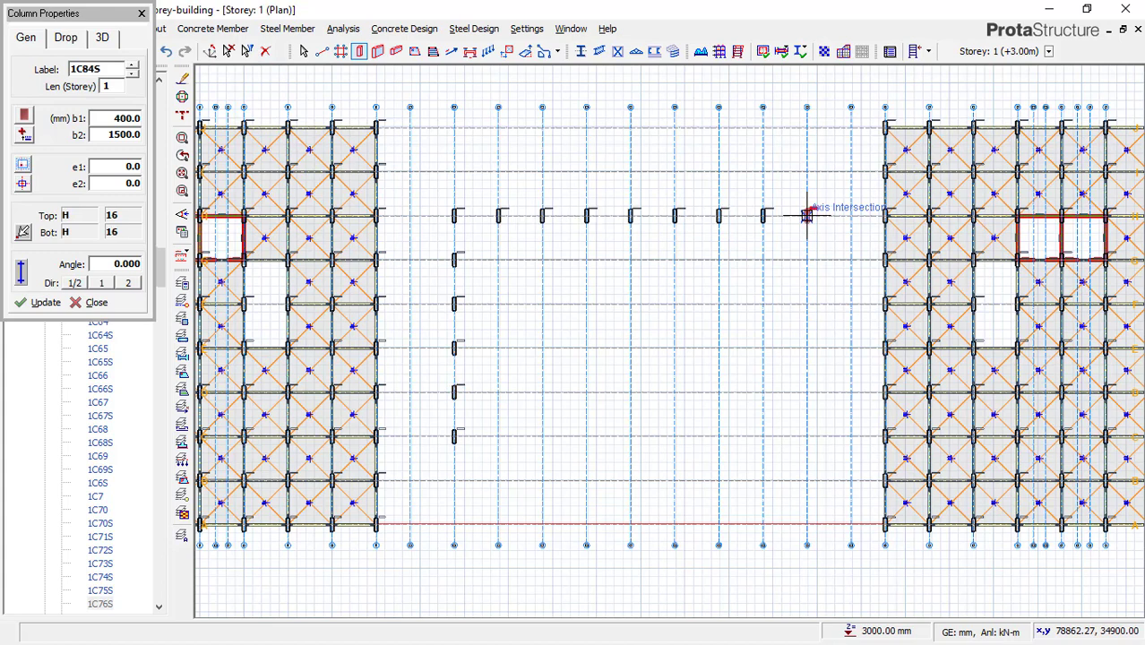
left_click(547, 437)
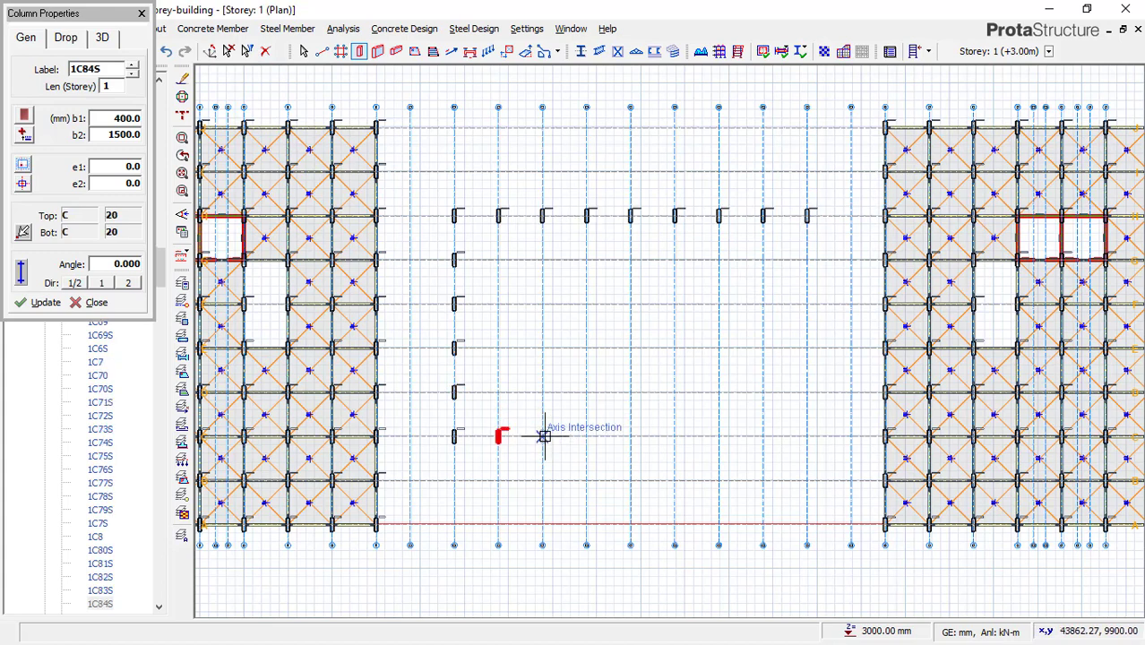
left_click(586, 435)
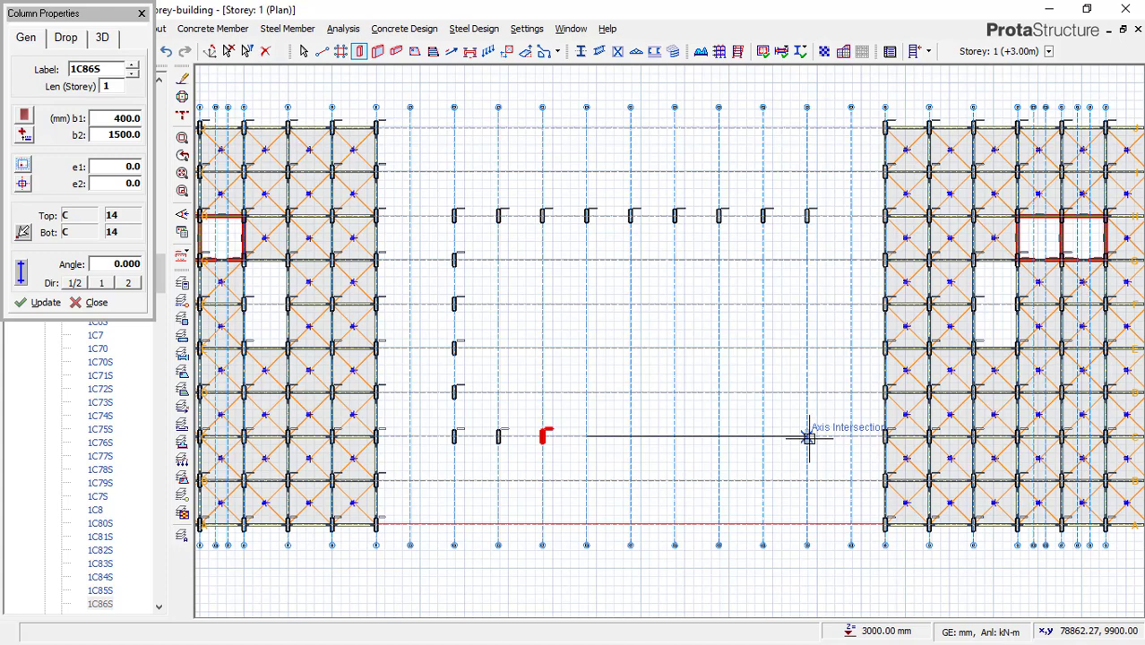
left_click(807, 436)
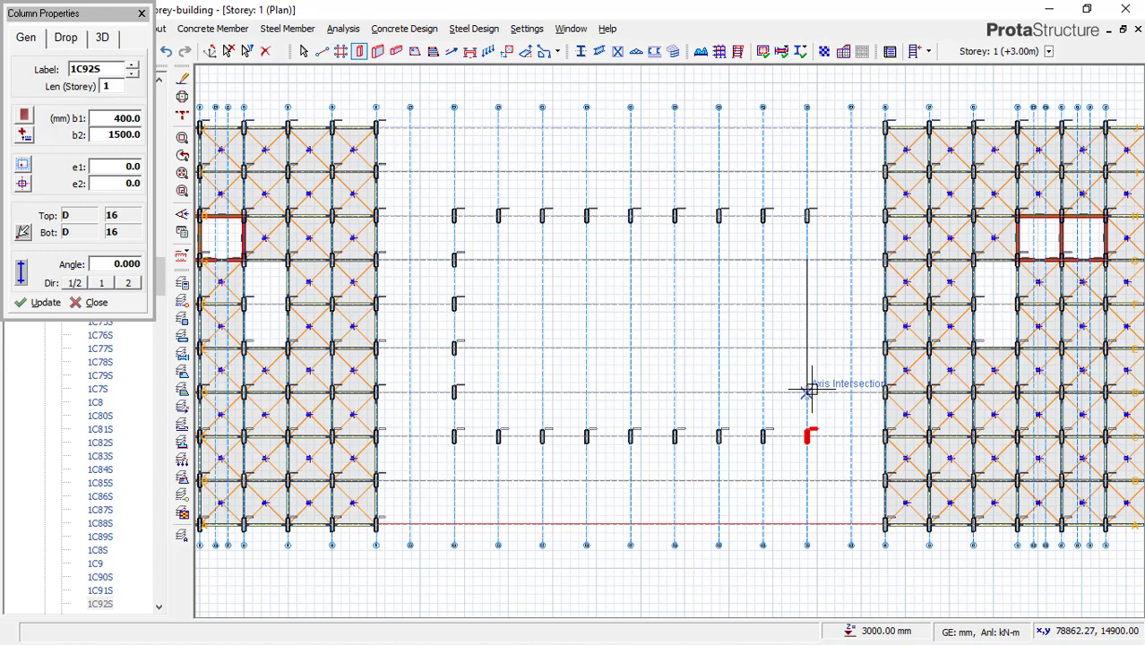
left_click(806, 391)
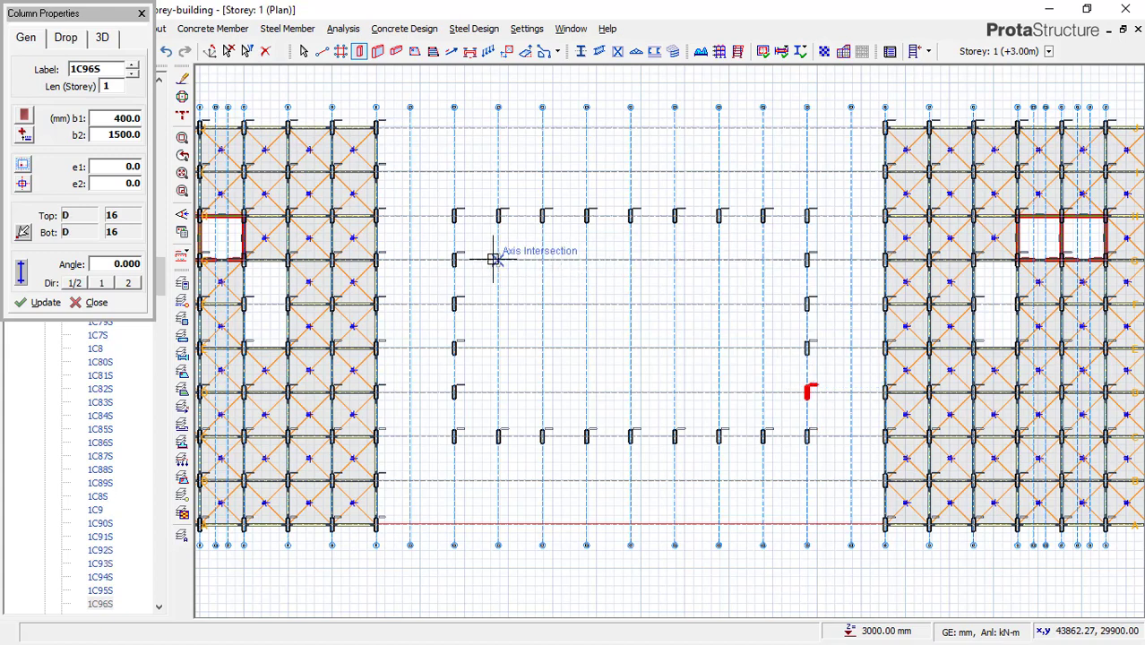
- Fill the interior of the column perimeter with 400 x 1500 mm columns along axes G, F, E and D from axis 20 to 15
left_click(497, 259)
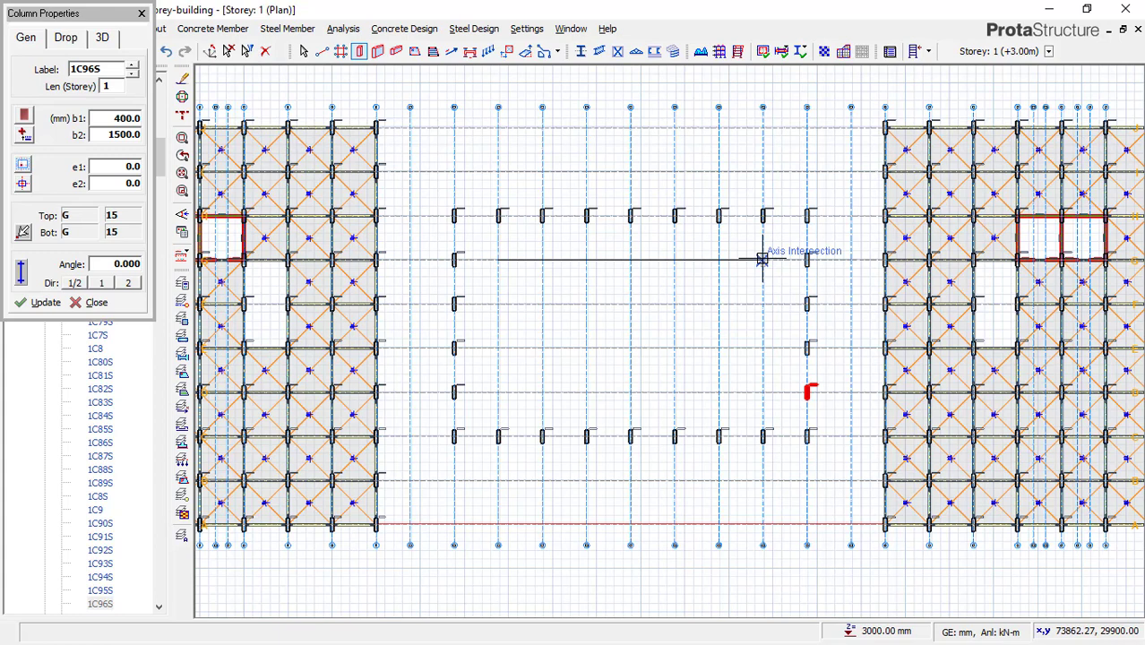
left_click(761, 259)
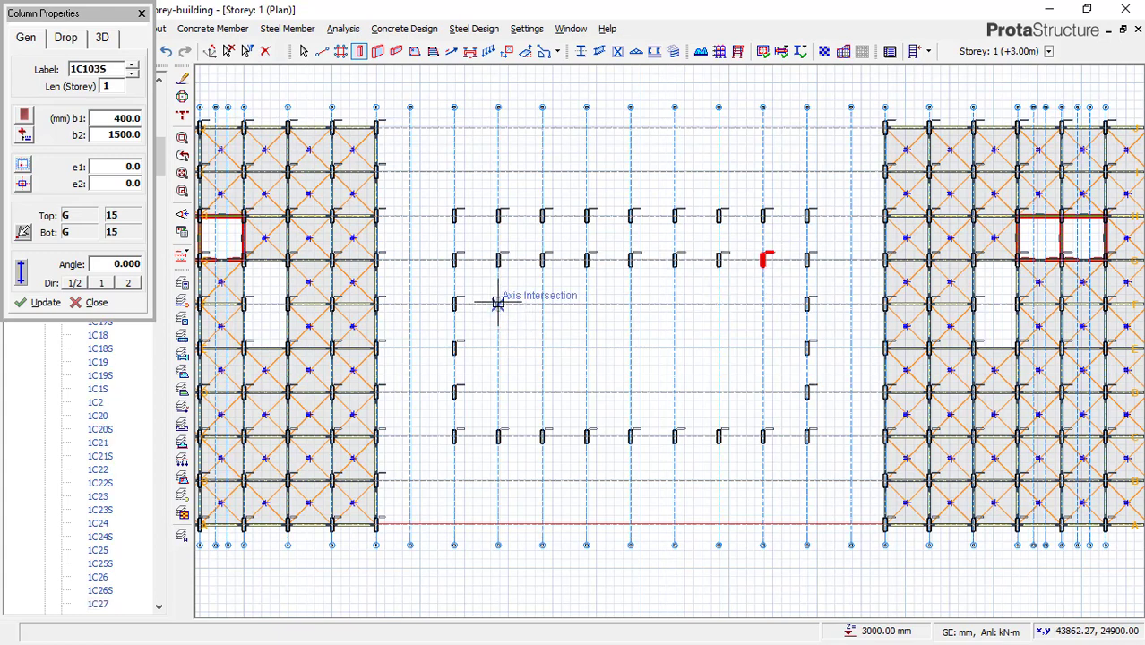
left_click(498, 303)
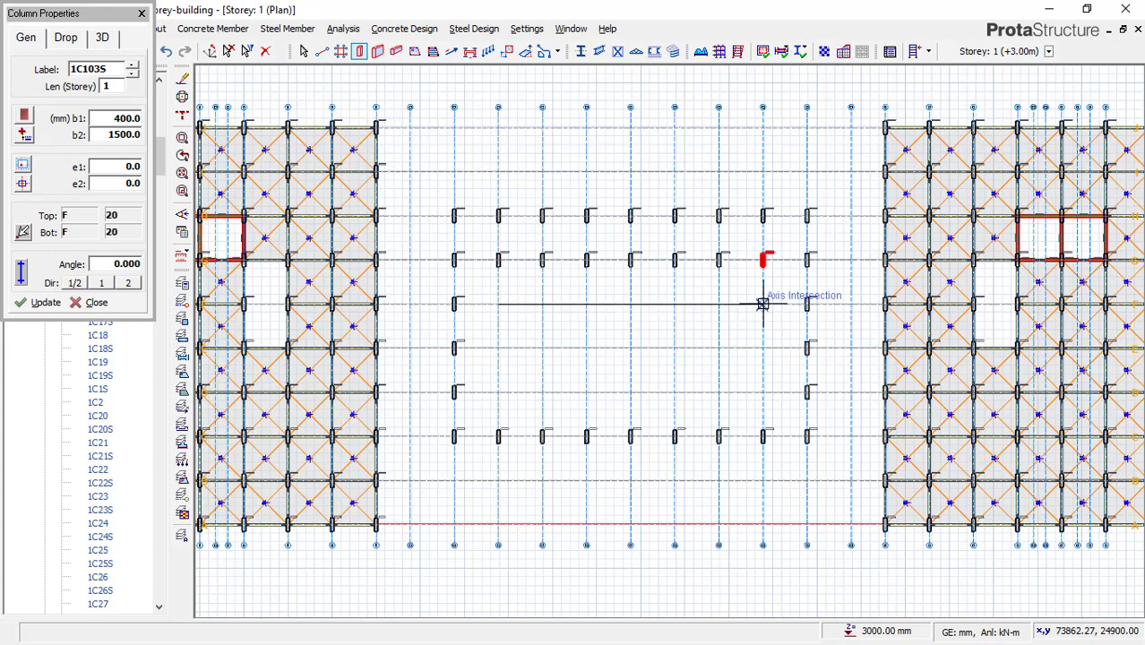
left_click(500, 348)
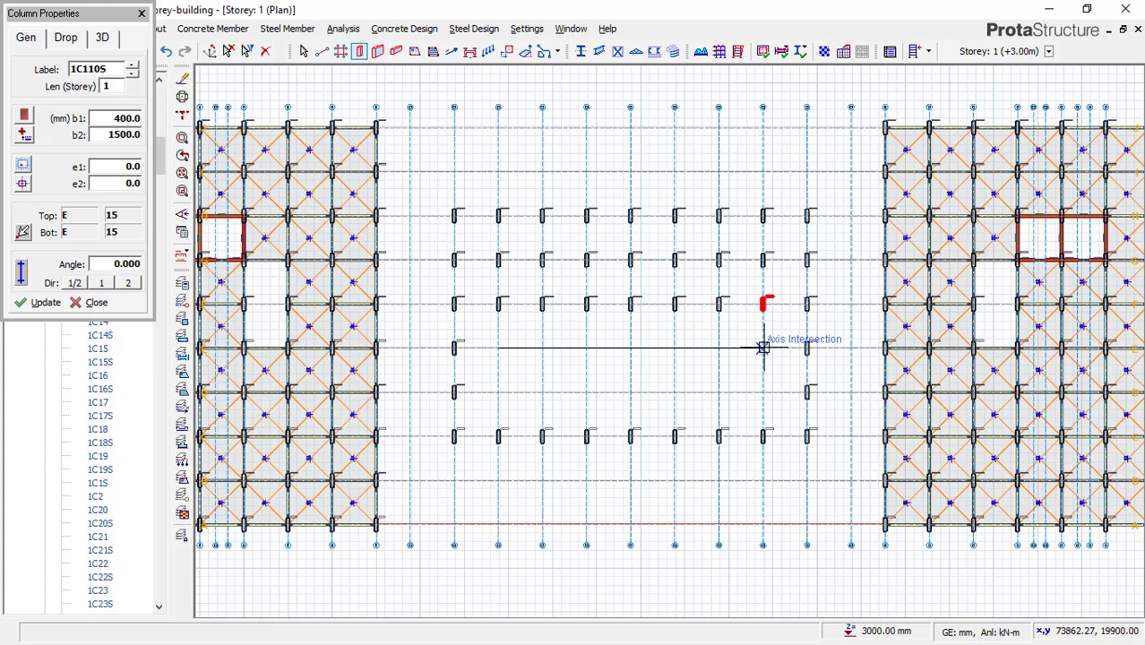
left_click(762, 347)
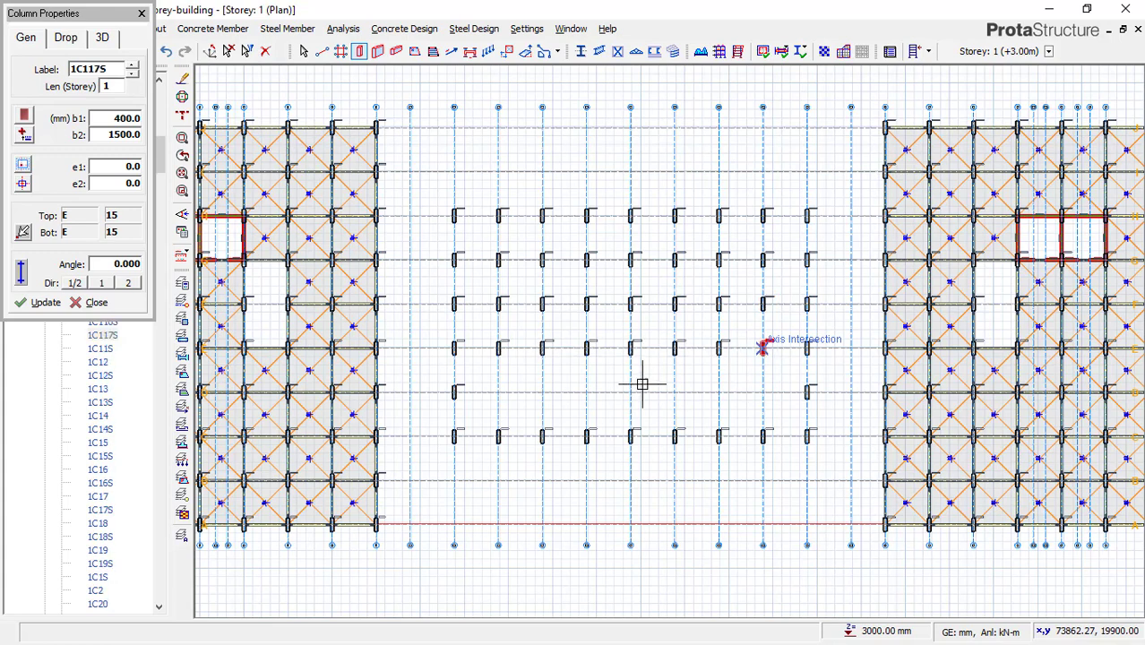
left_click(499, 393)
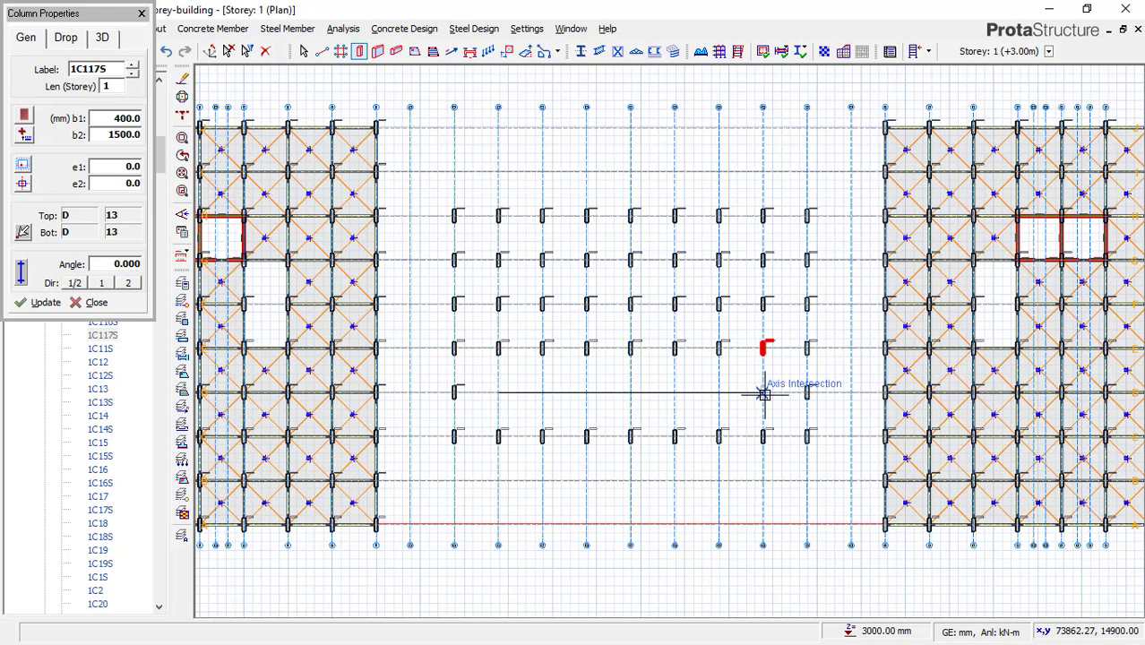
left_click(763, 393)
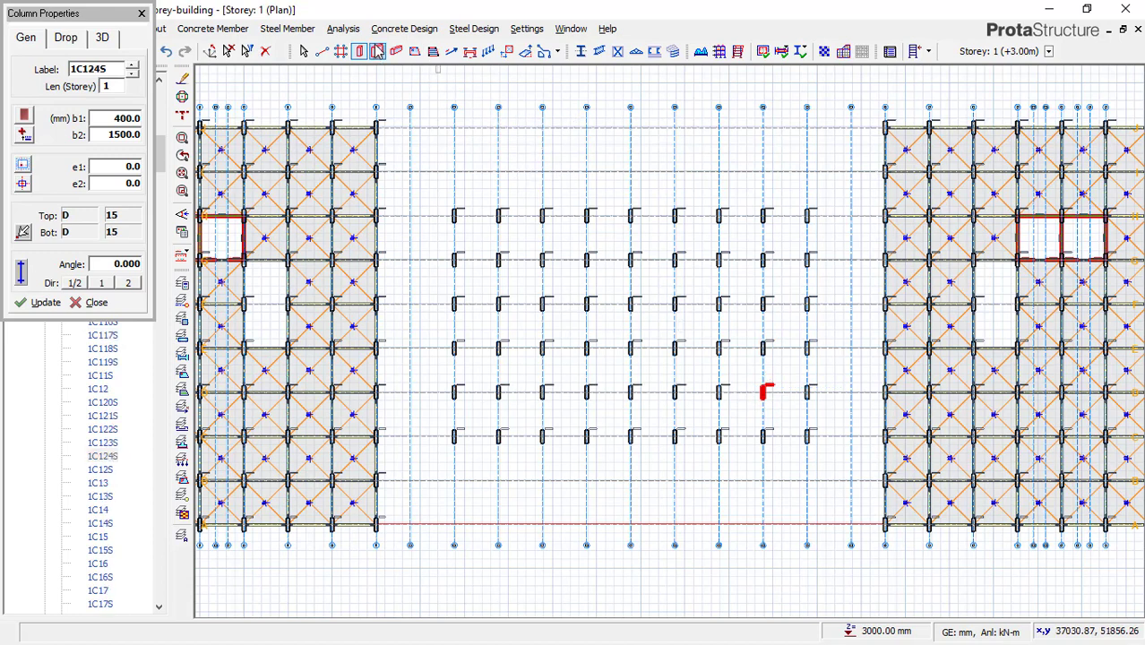
- Insert 250 x 750 mm beams along axis H through the new columns from axis 21 to axis 16
left_click(396, 51)
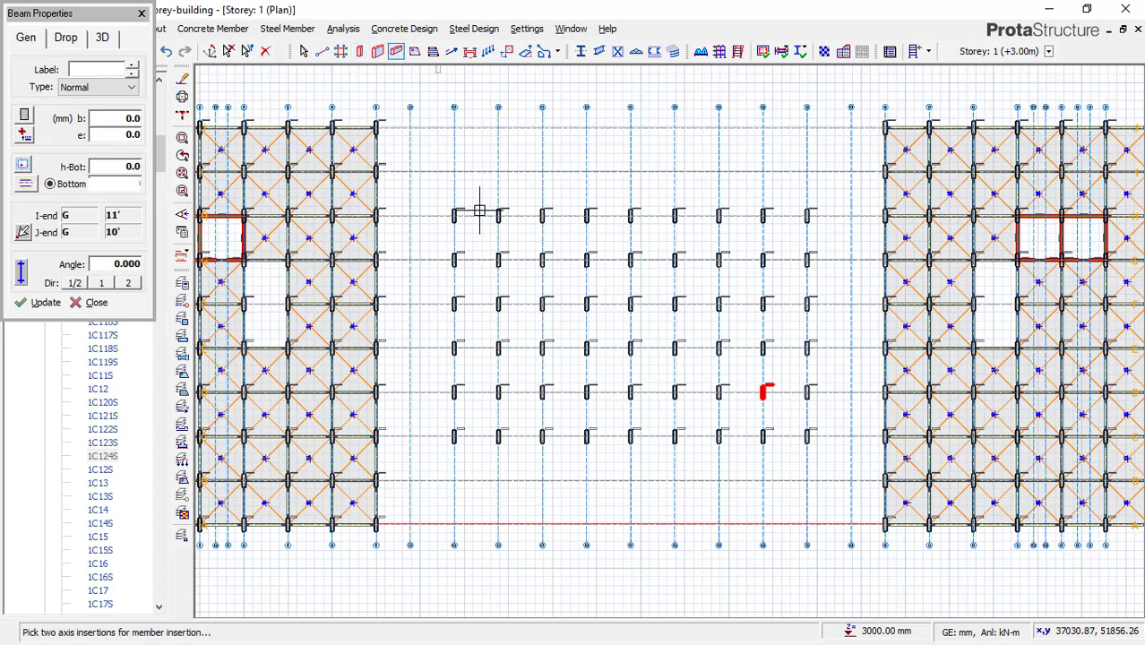
scroll(473, 212, "up", 3)
scroll(340, 201, "down", 3)
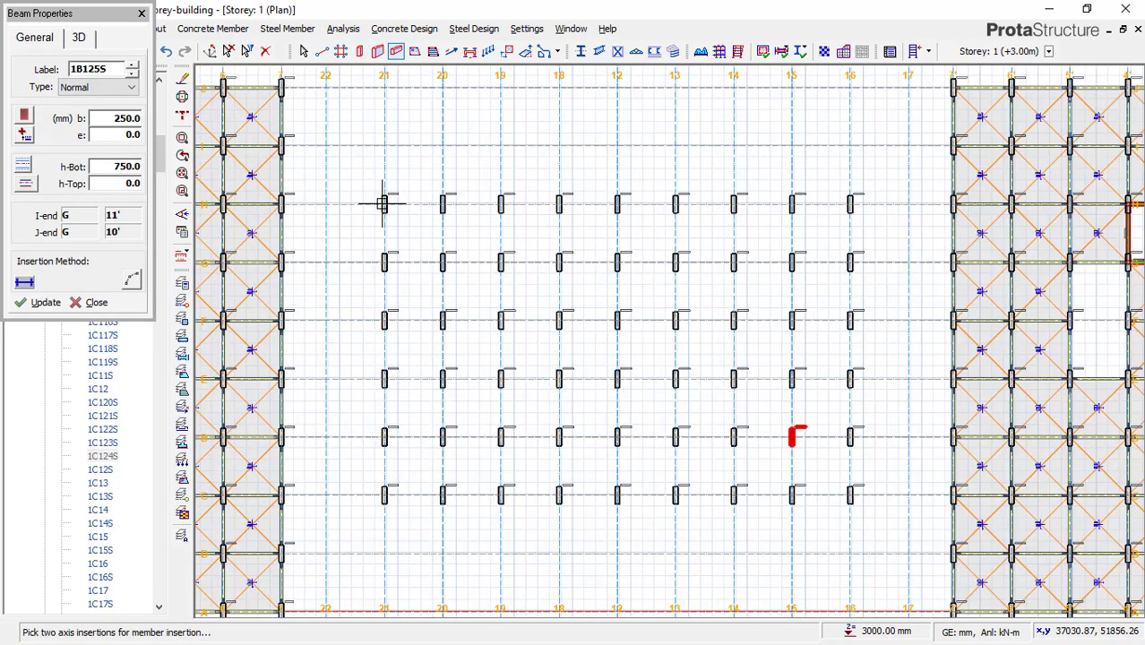
left_click(384, 202)
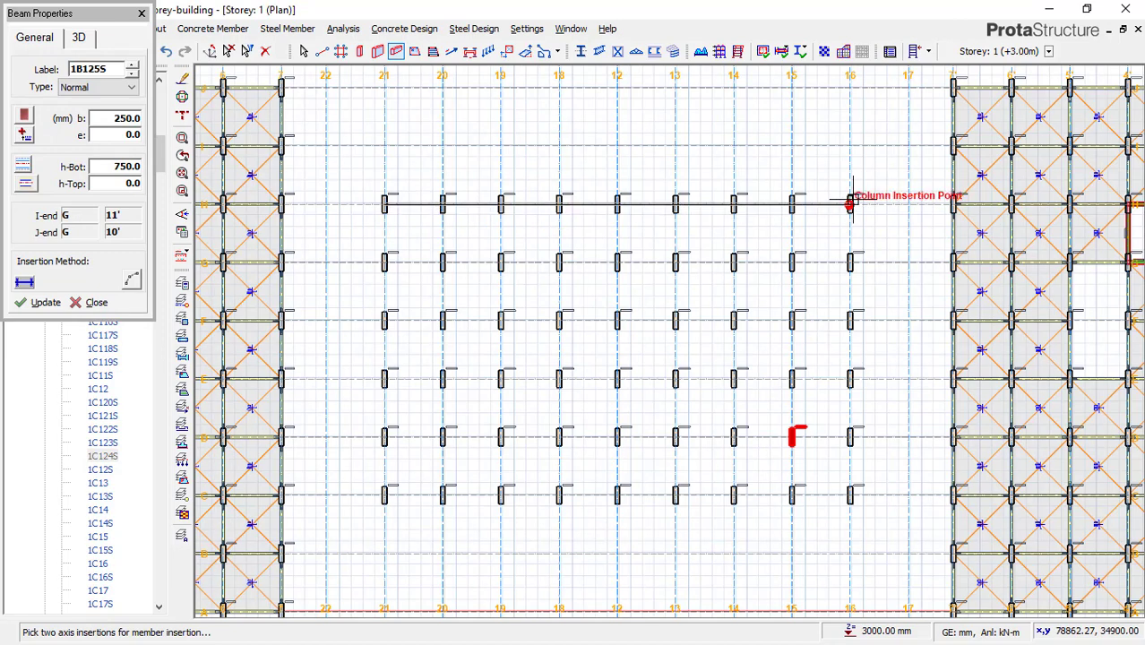
left_click(851, 202)
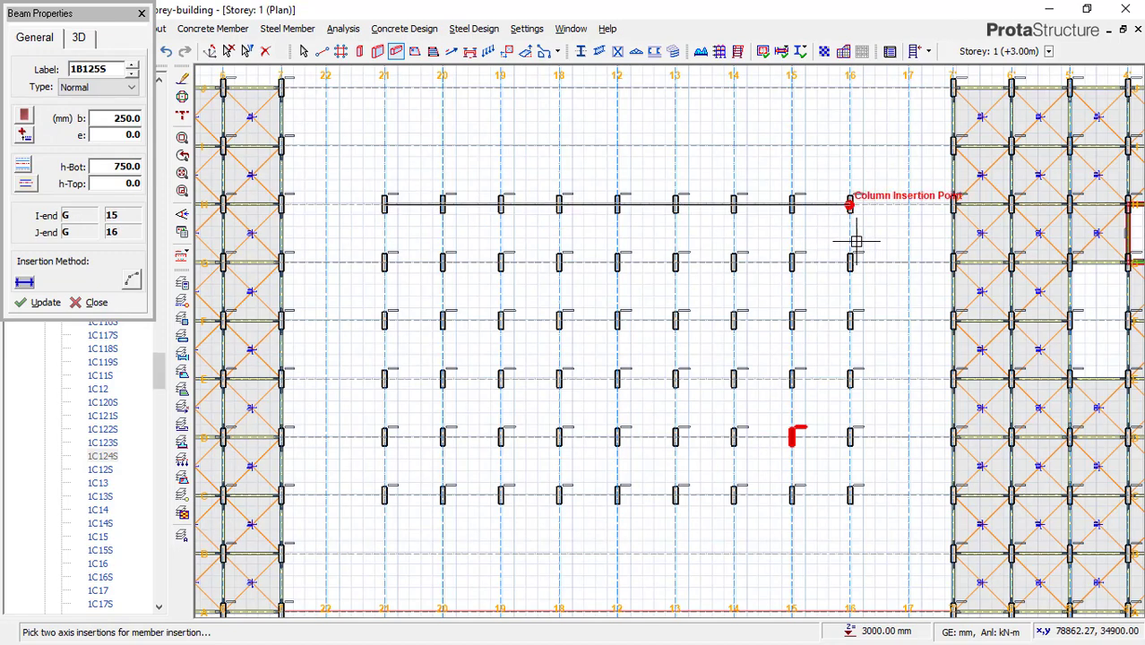
- Connect the axis H beam line to both blocks with 250 x 750 mm beams from axis 16 to 7' and from axis 21 to 7
scroll(895, 199, "up", 3)
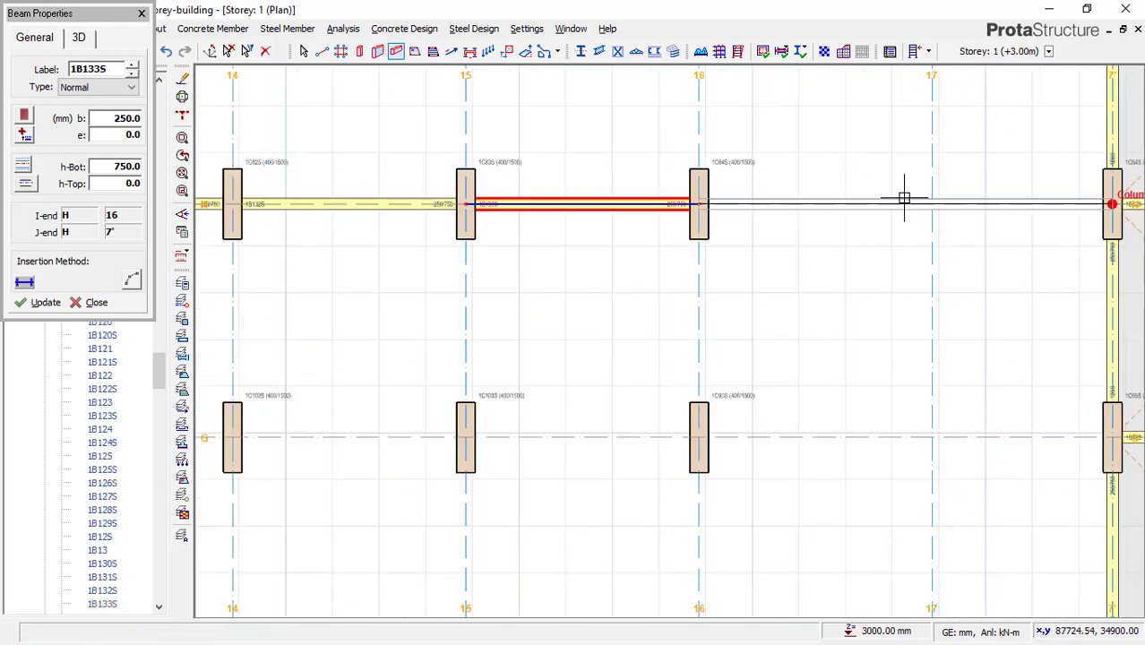
scroll(913, 188, "down", 2)
scroll(689, 223, "down", 4)
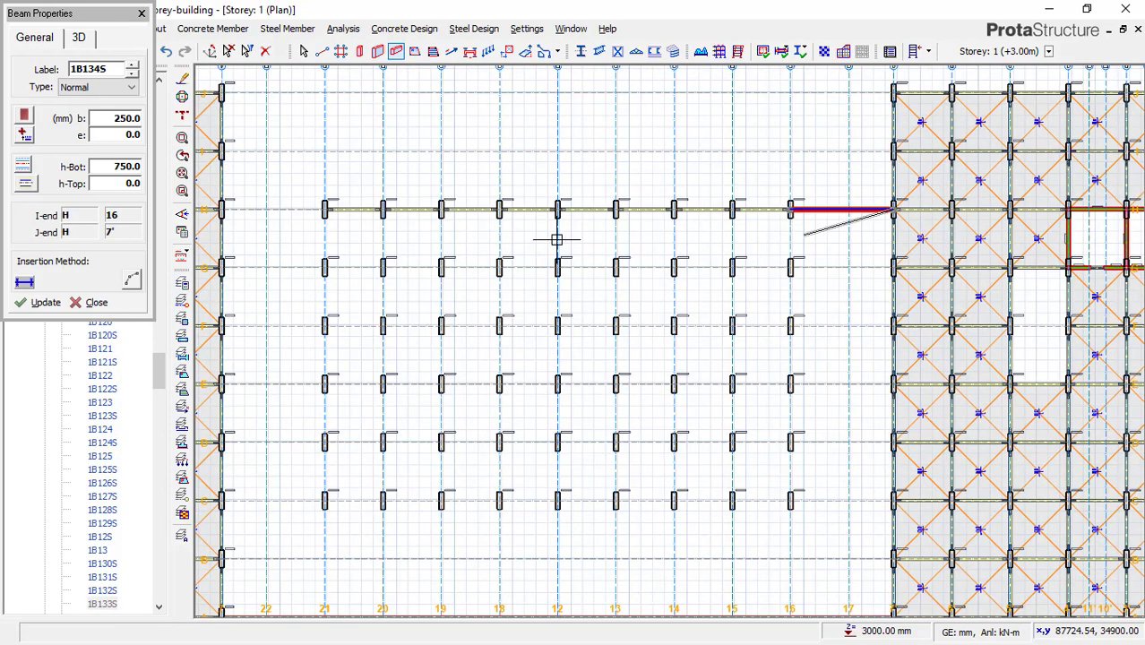
scroll(459, 213, "up", 3)
scroll(652, 213, "up", 1)
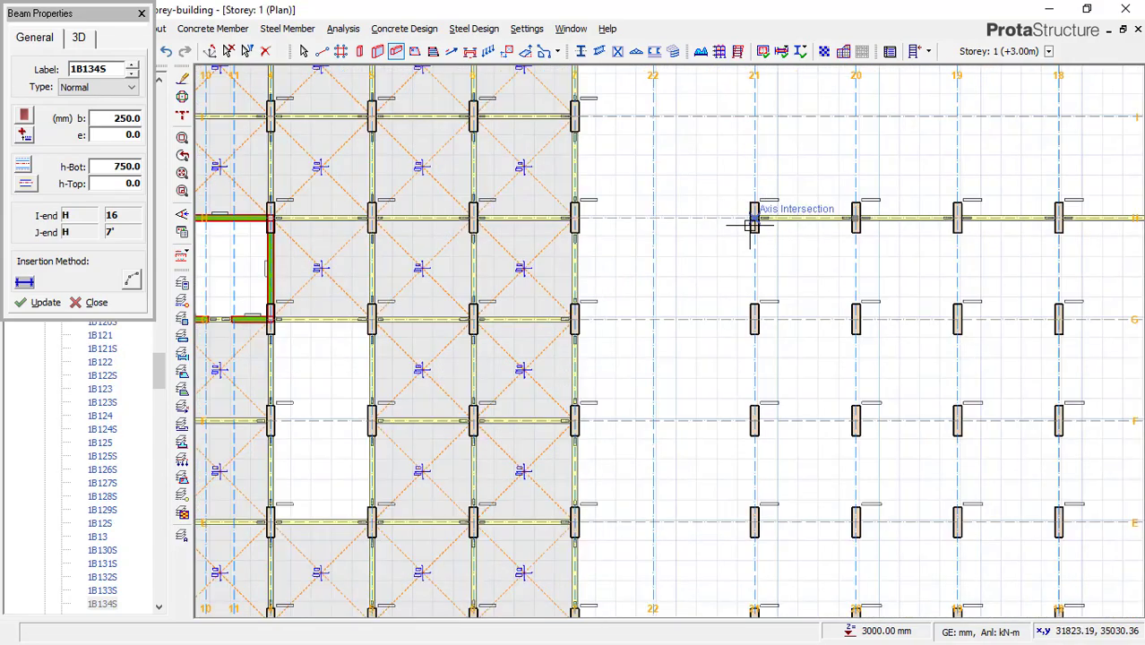
scroll(690, 209, "up", 1)
left_click(755, 215)
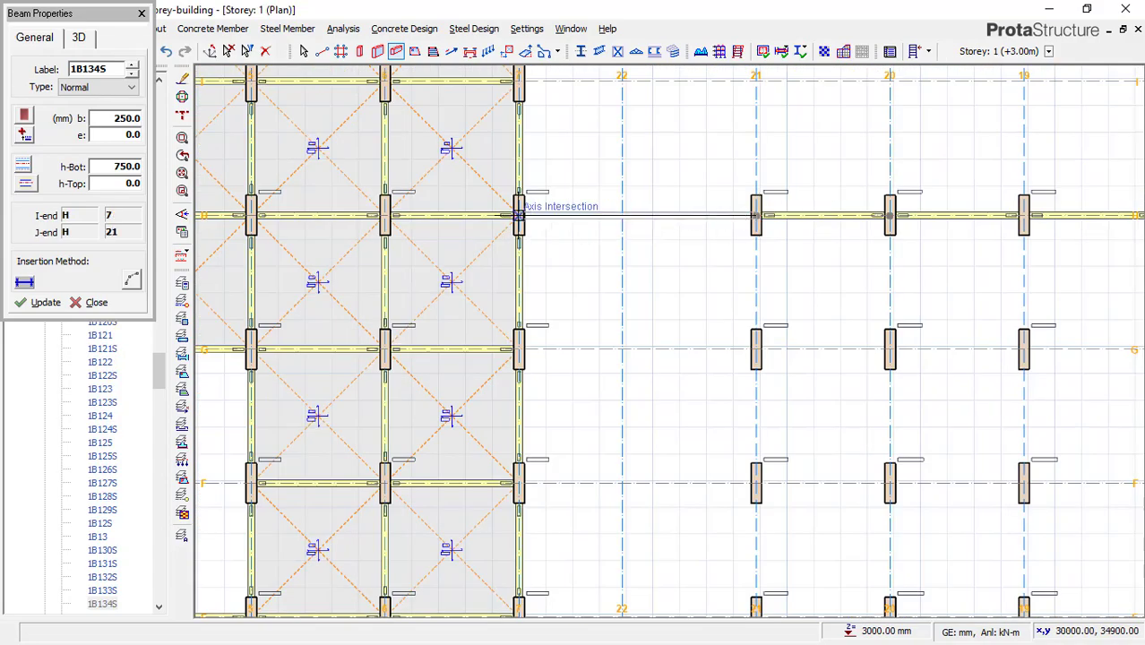
left_click(416, 248)
scroll(404, 234, "down", 2)
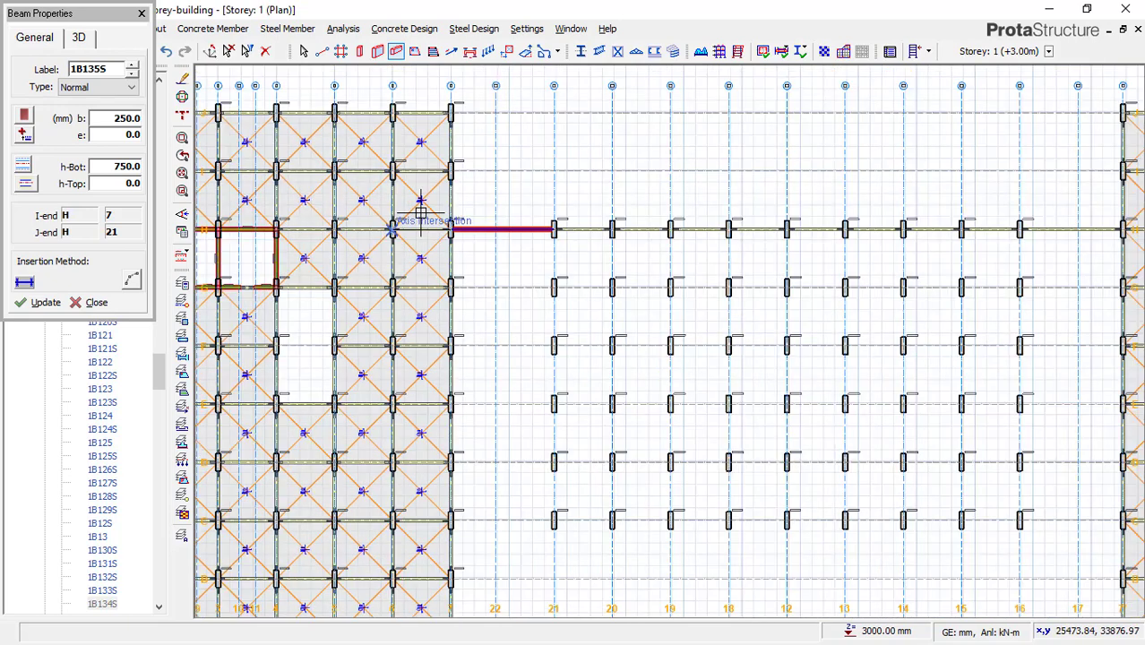
scroll(435, 218, "down", 1)
scroll(487, 263, "up", 1)
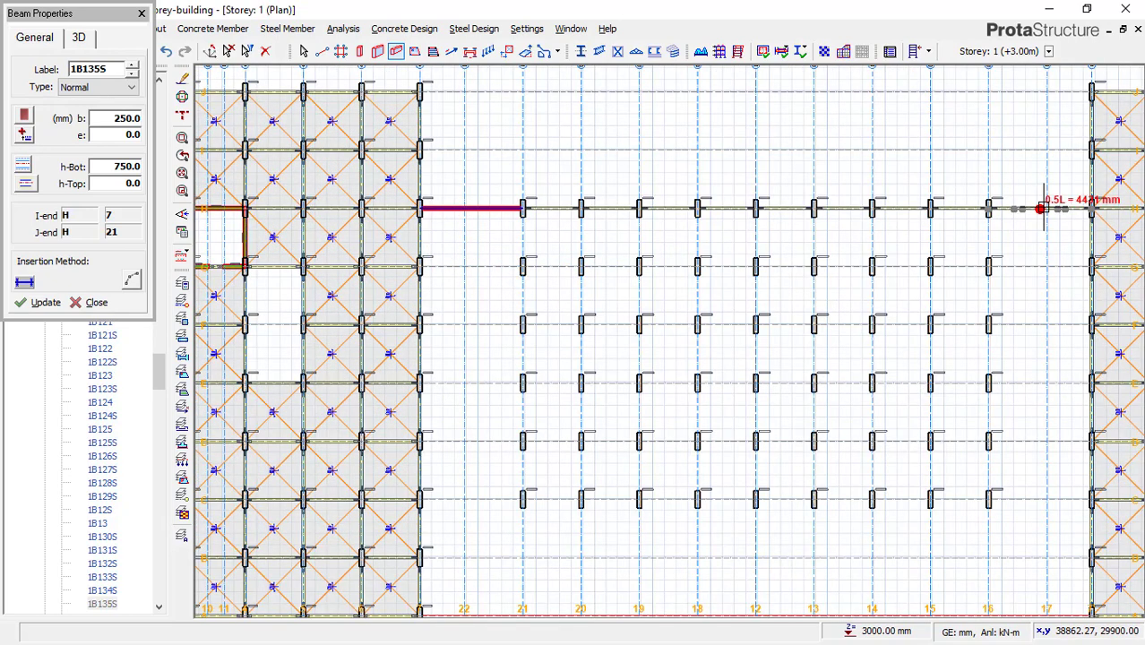
scroll(445, 184, "up", 2)
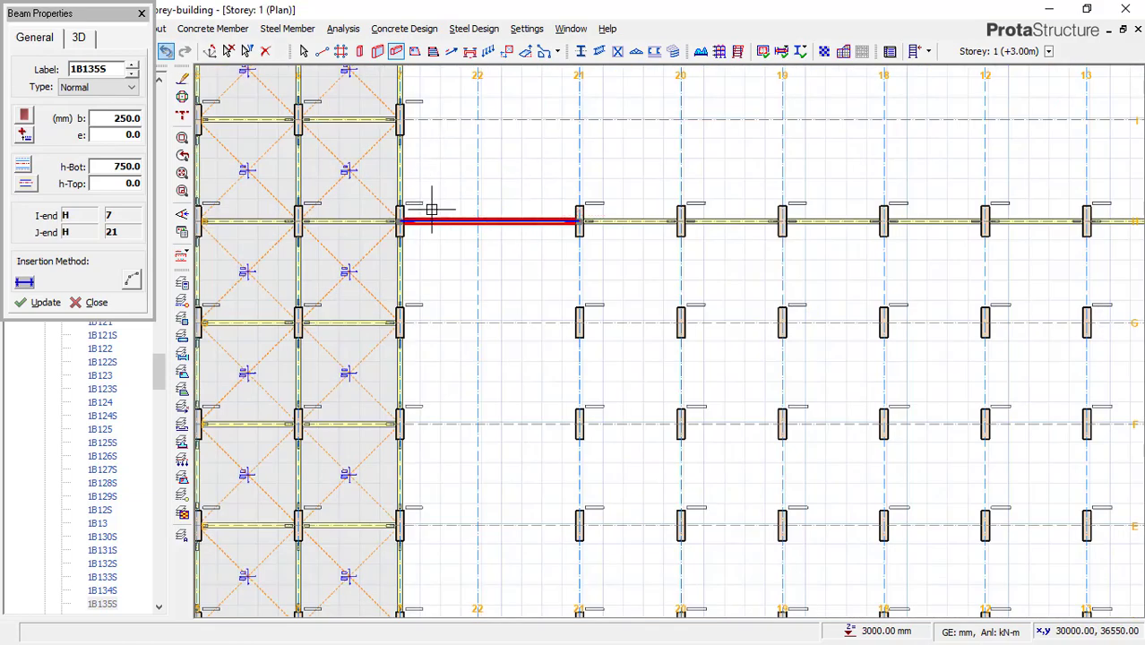
- Insert 250 x 750 mm beams along axes 21 and 20 between axes H and C
scroll(429, 206, "down", 2)
scroll(429, 217, "down", 2)
scroll(443, 216, "up", 1)
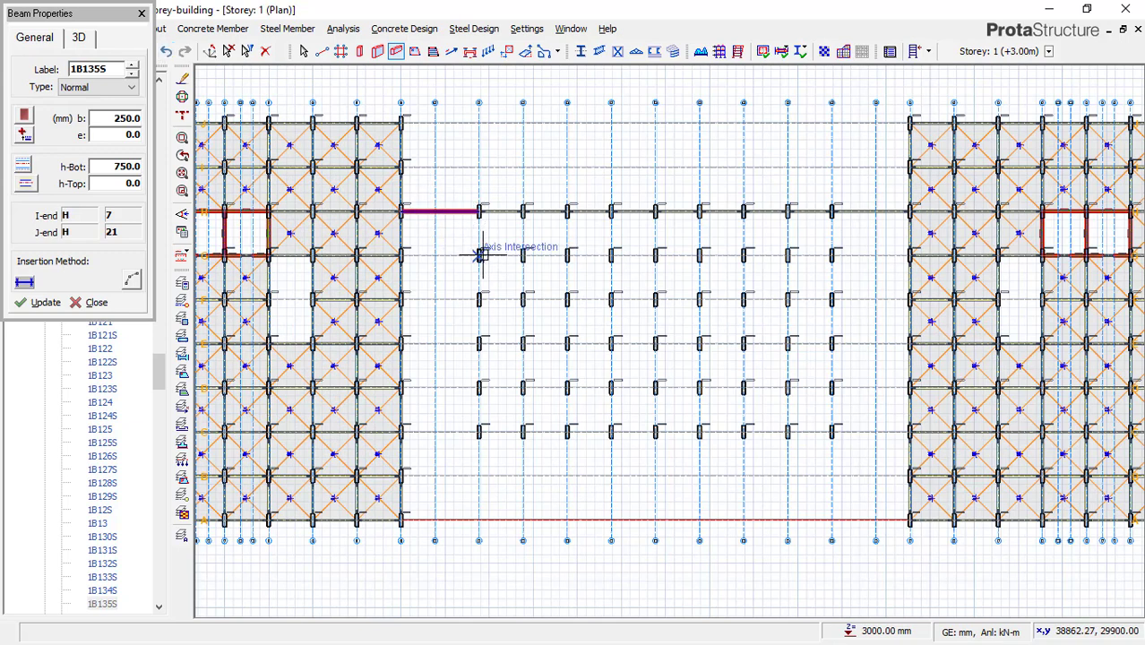
left_click(478, 212)
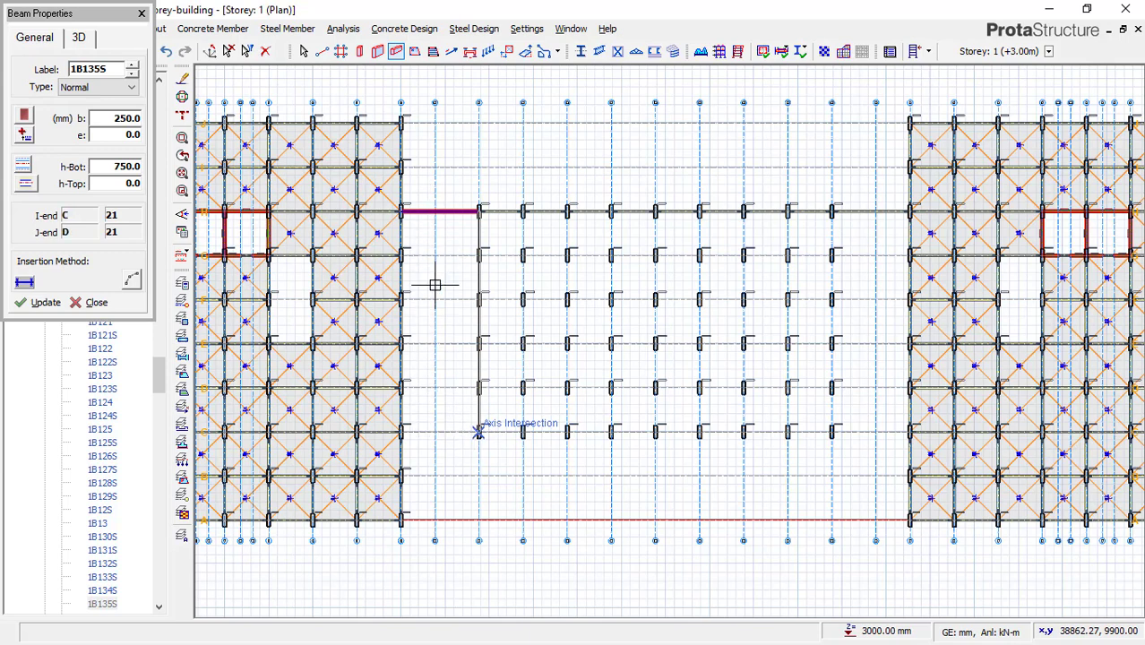
left_click(440, 431)
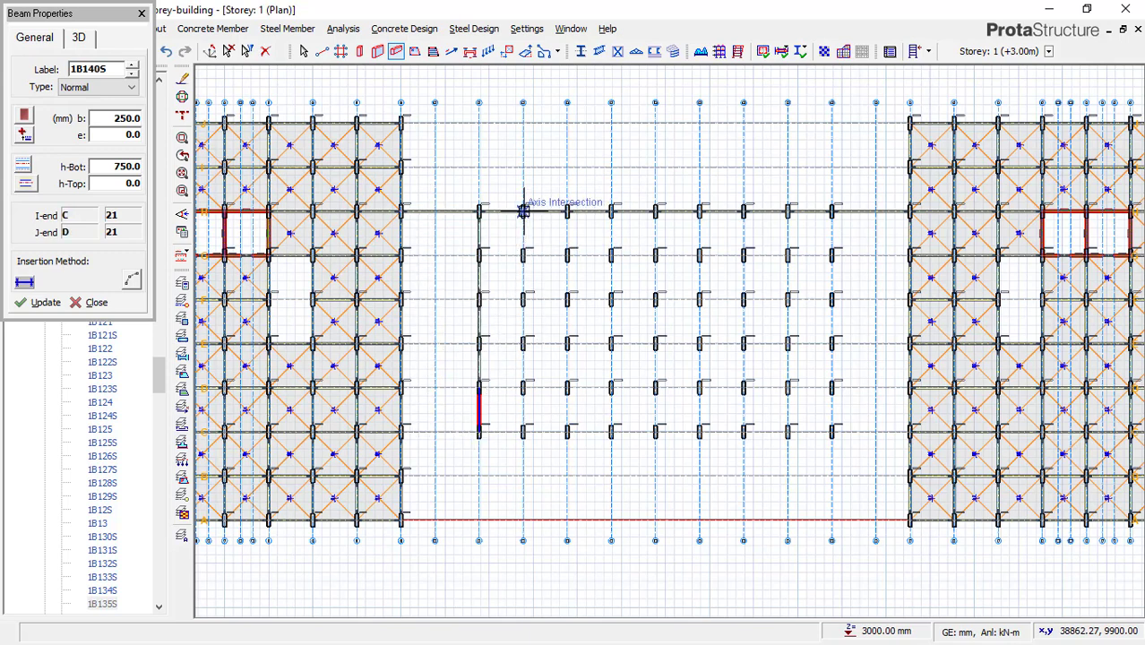
left_click(523, 211)
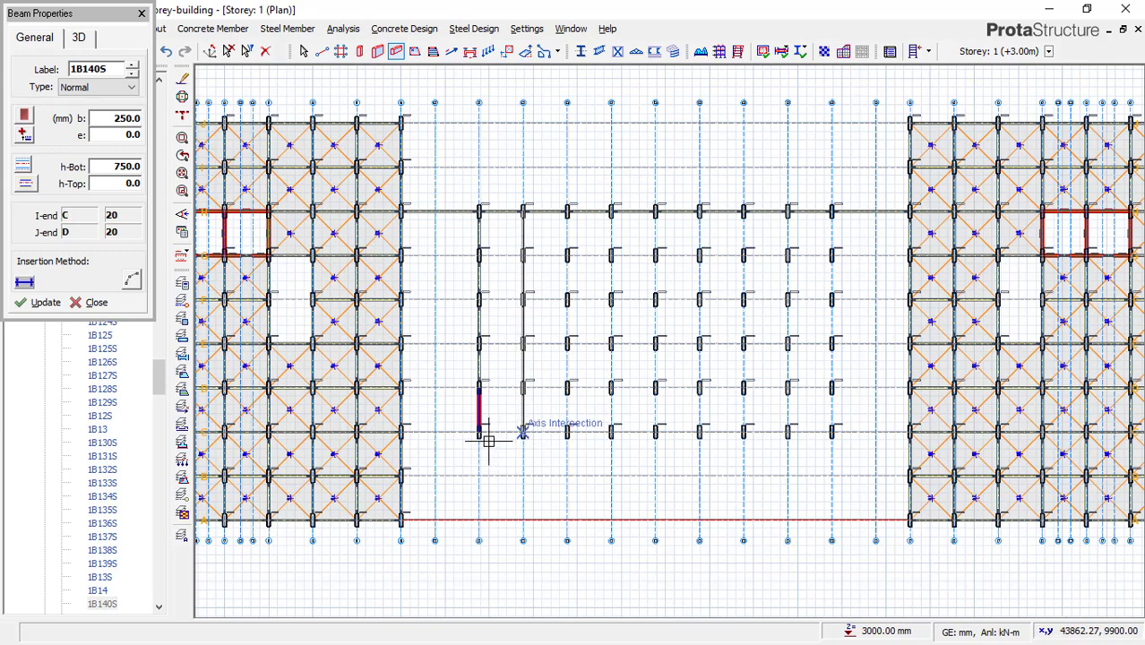
- Insert 250 x 750 mm beams along axis C from axis 21 to 16, and along axis 16 from C to H
left_click(479, 434)
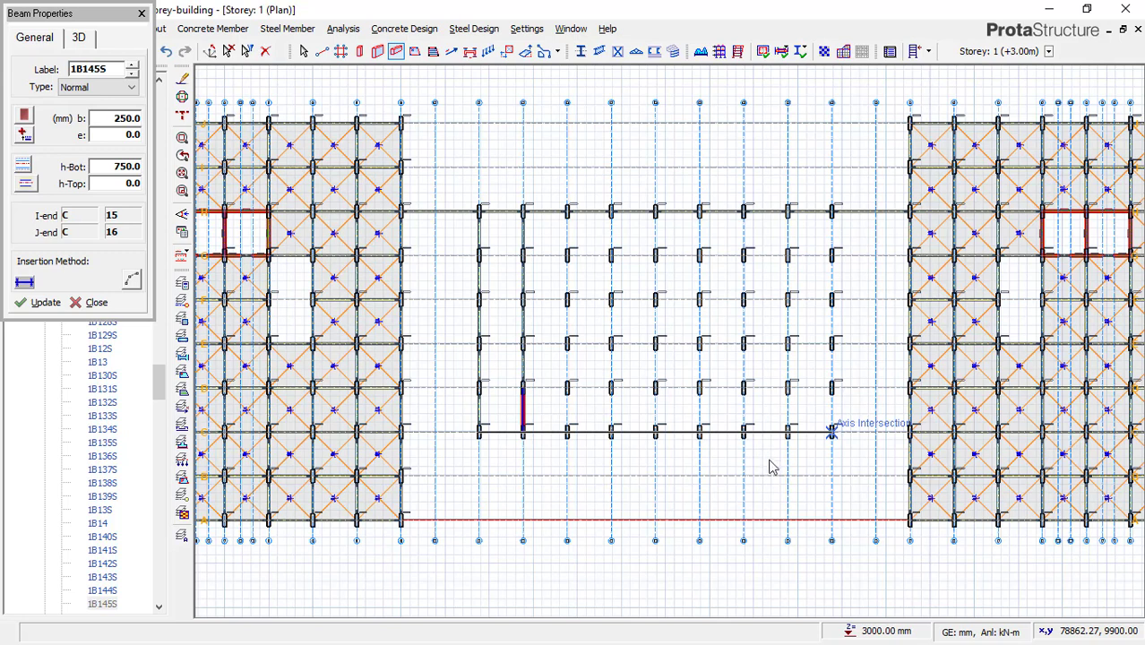
left_click(832, 432)
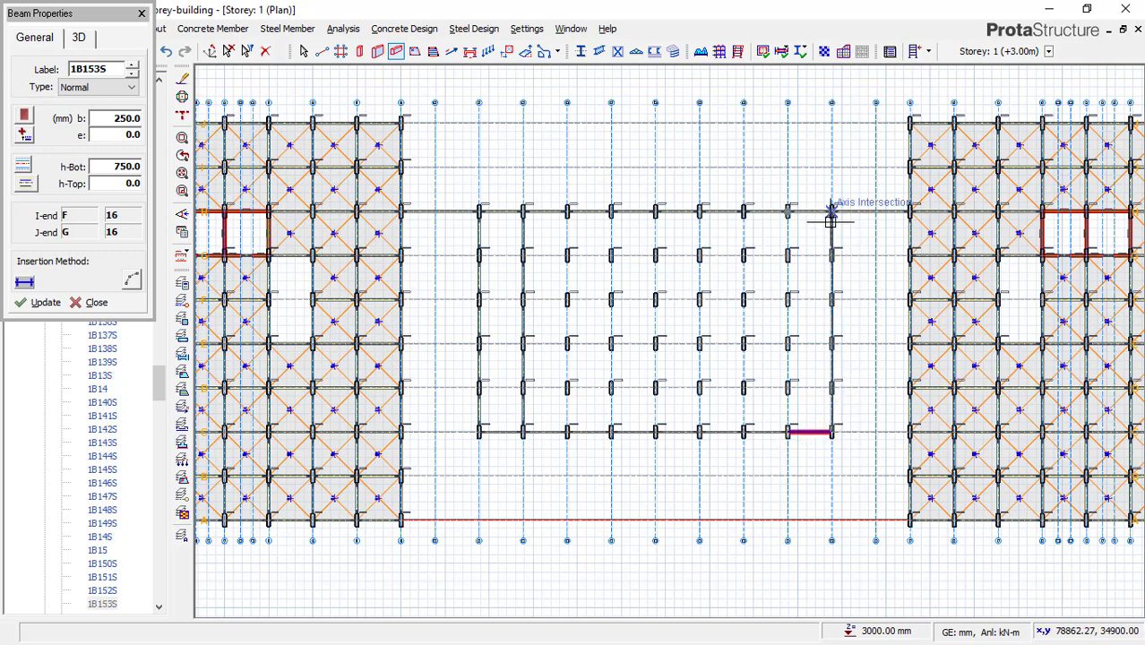
left_click(854, 225)
scroll(853, 225, "up", 1)
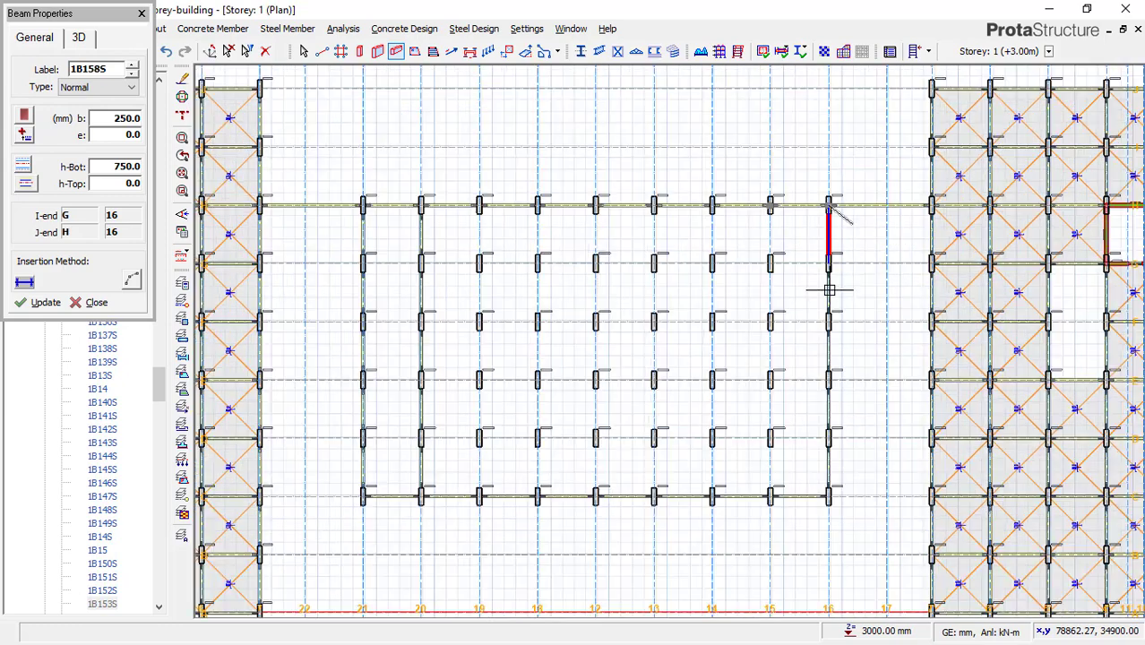
- Insert 250 x 750 mm beams between axes H and C along axes 15, 14 and 13
scroll(811, 487, "up", 3)
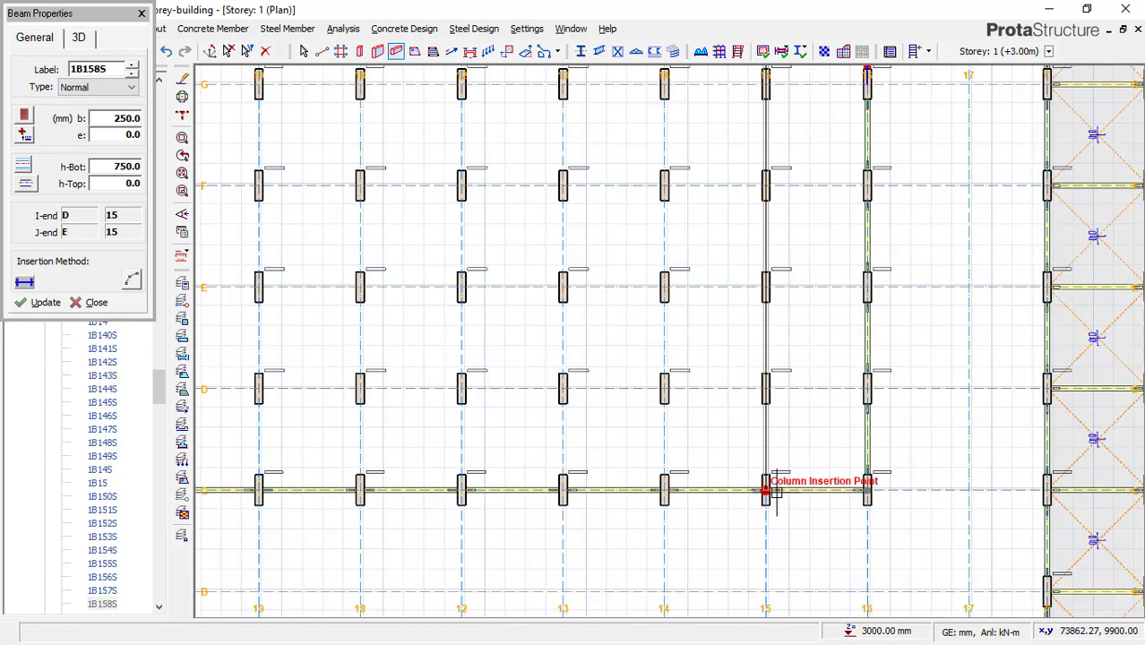
left_click(783, 497)
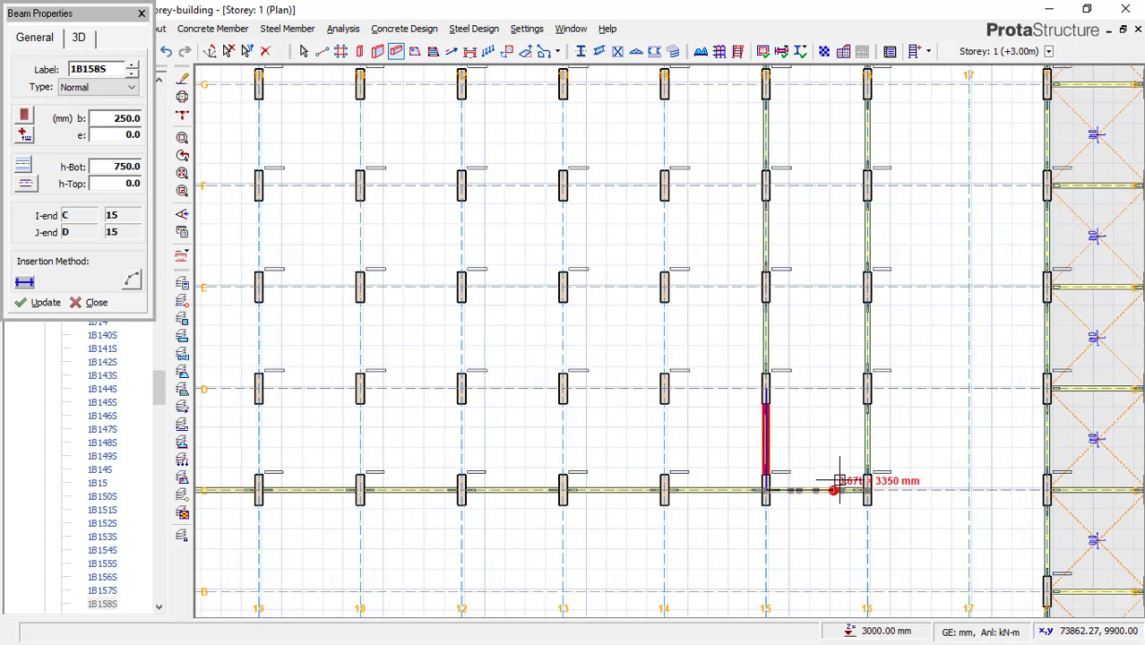
scroll(968, 469, "down", 3)
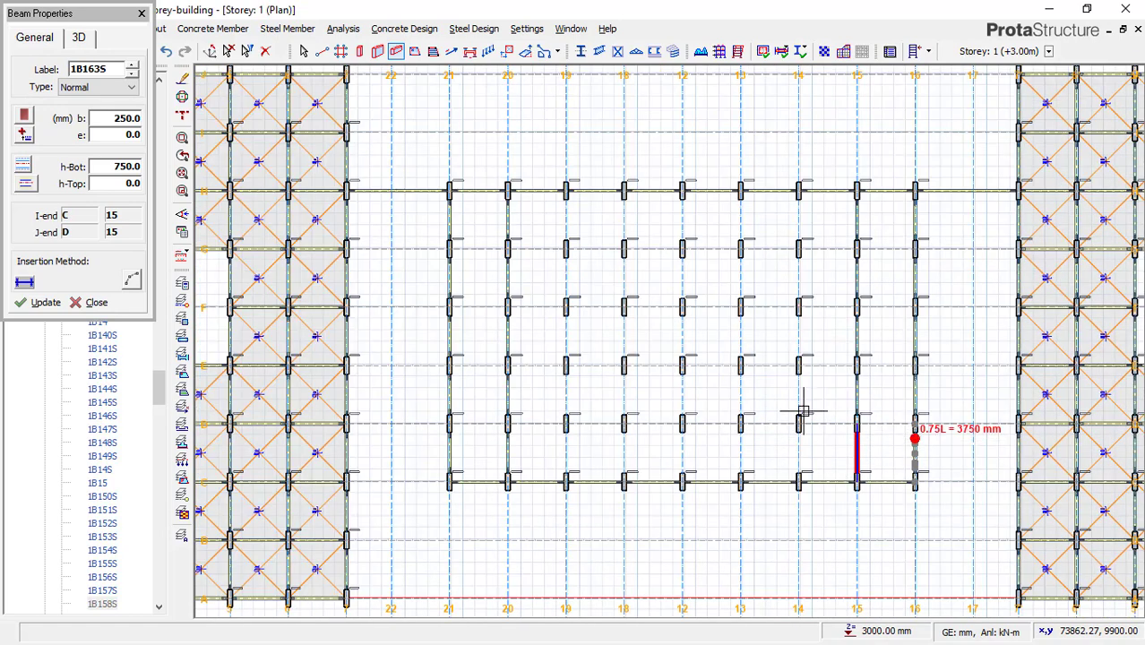
left_click(800, 186)
left_click(801, 482)
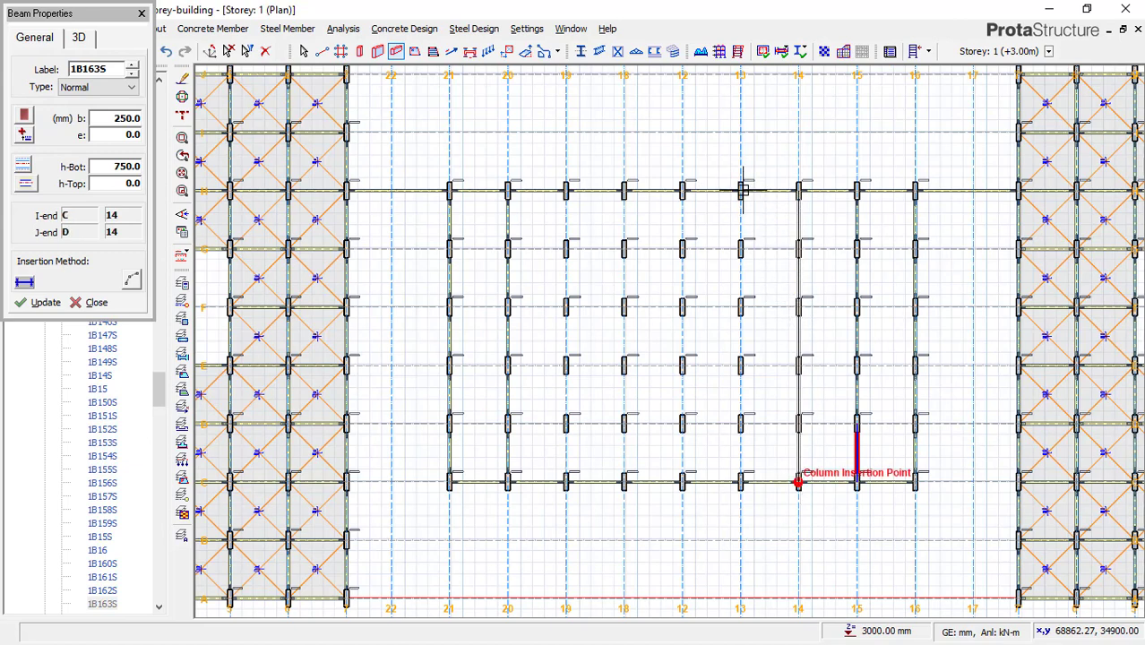
left_click(742, 190)
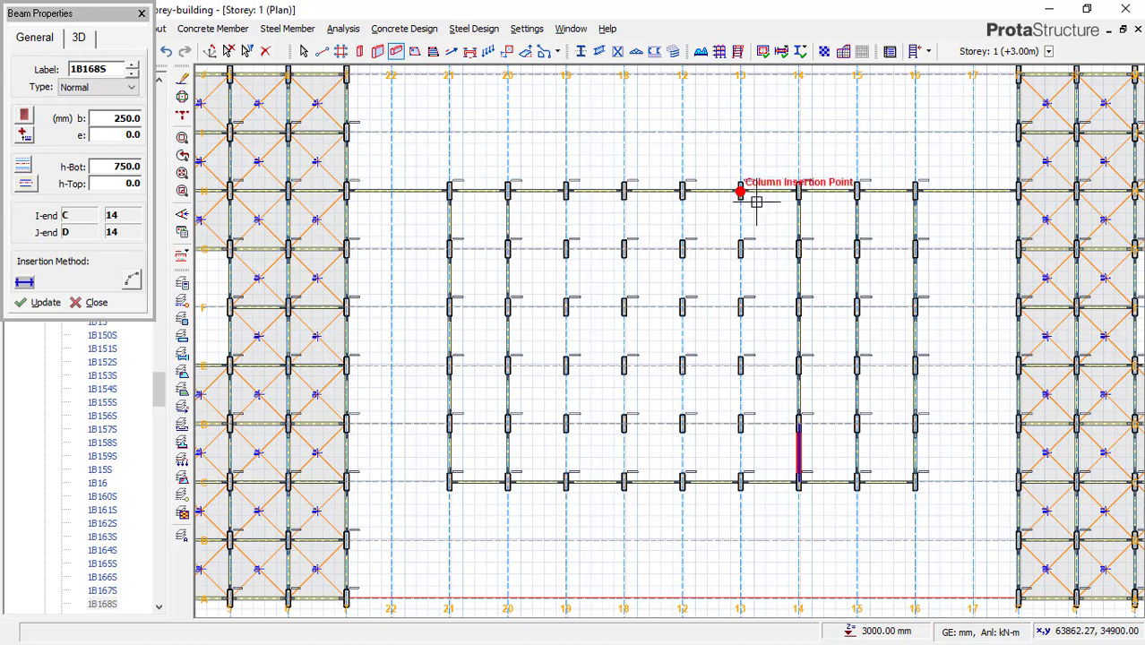
left_click(742, 483)
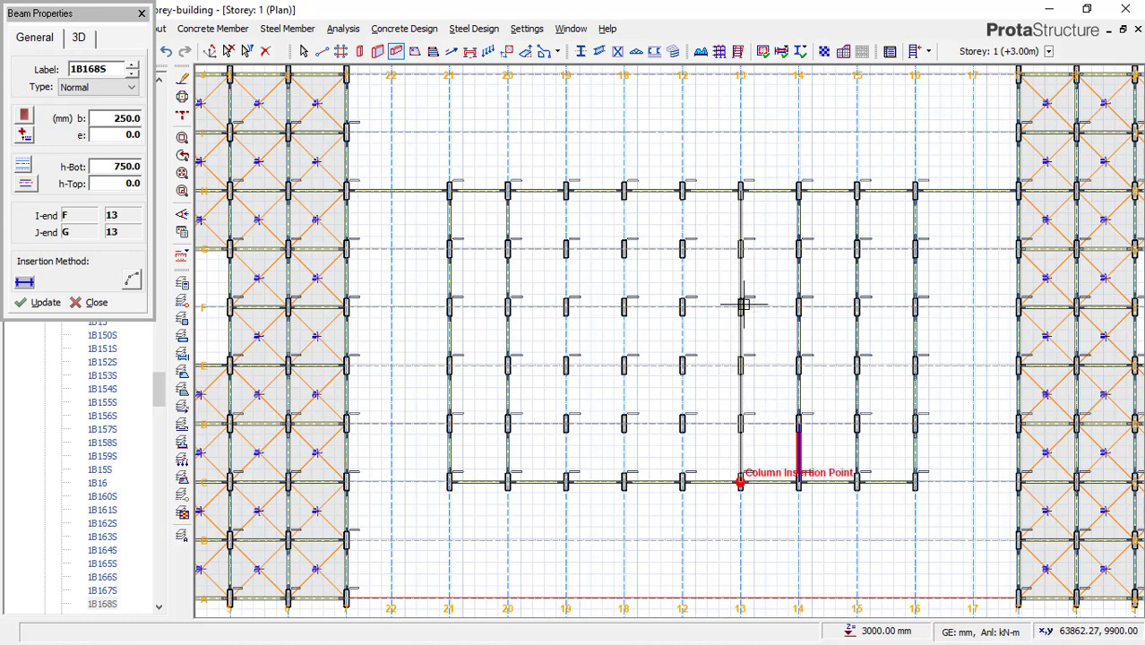
- Insert 250 x 750 mm beams between axes H and C along axes 12, 18 and 19
left_click(682, 191)
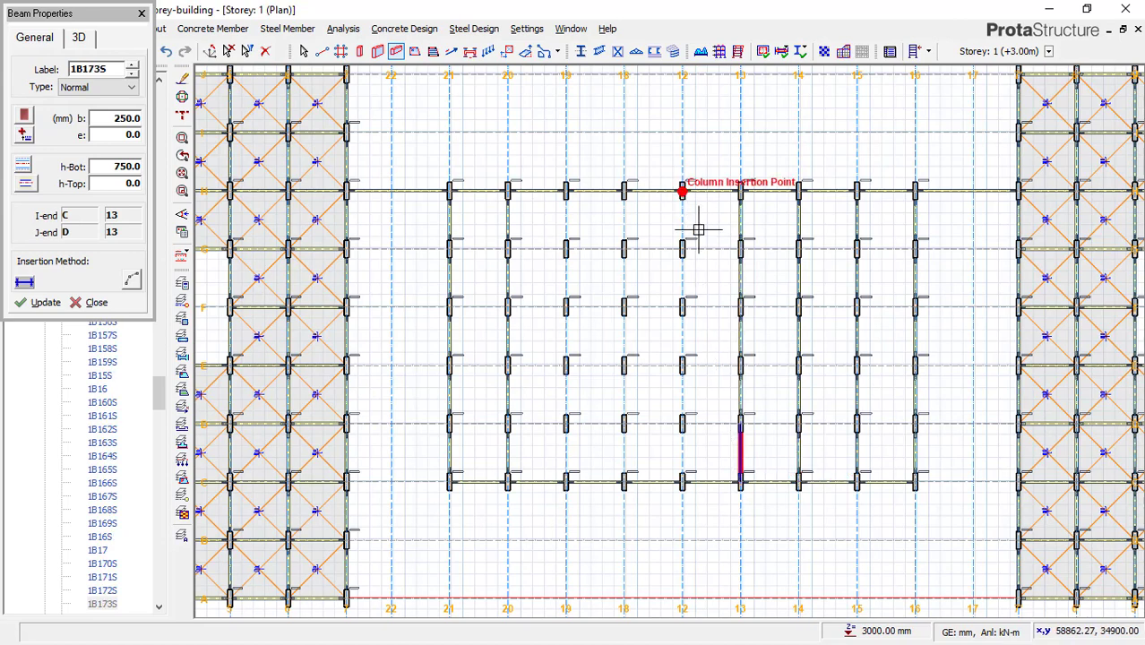
left_click(684, 482)
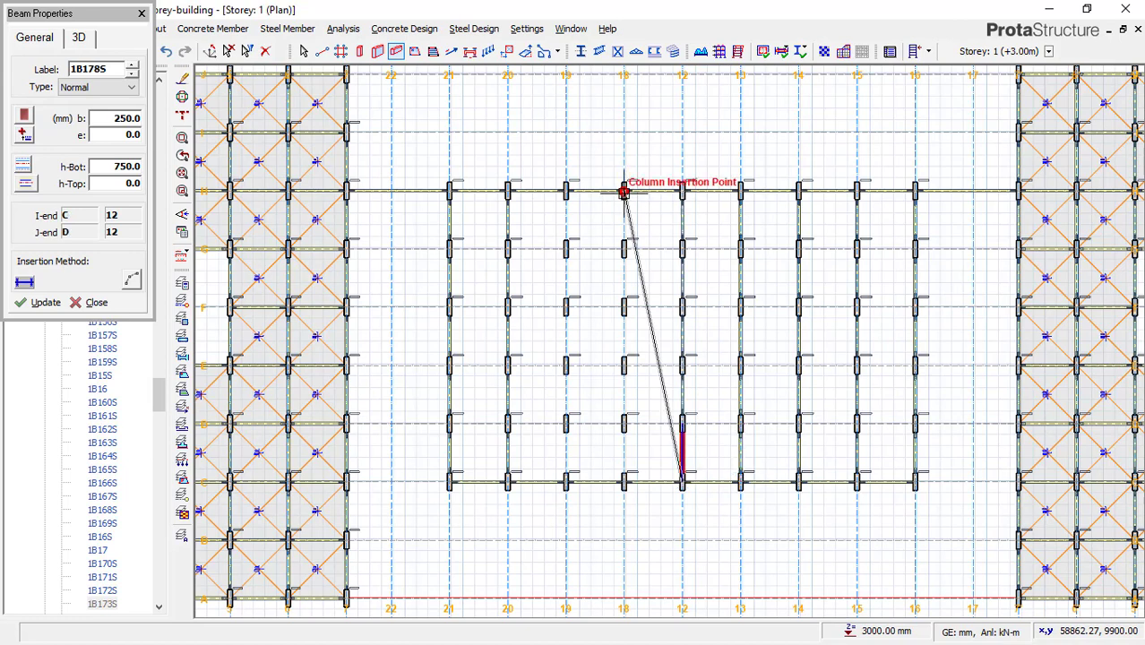
left_click(624, 191)
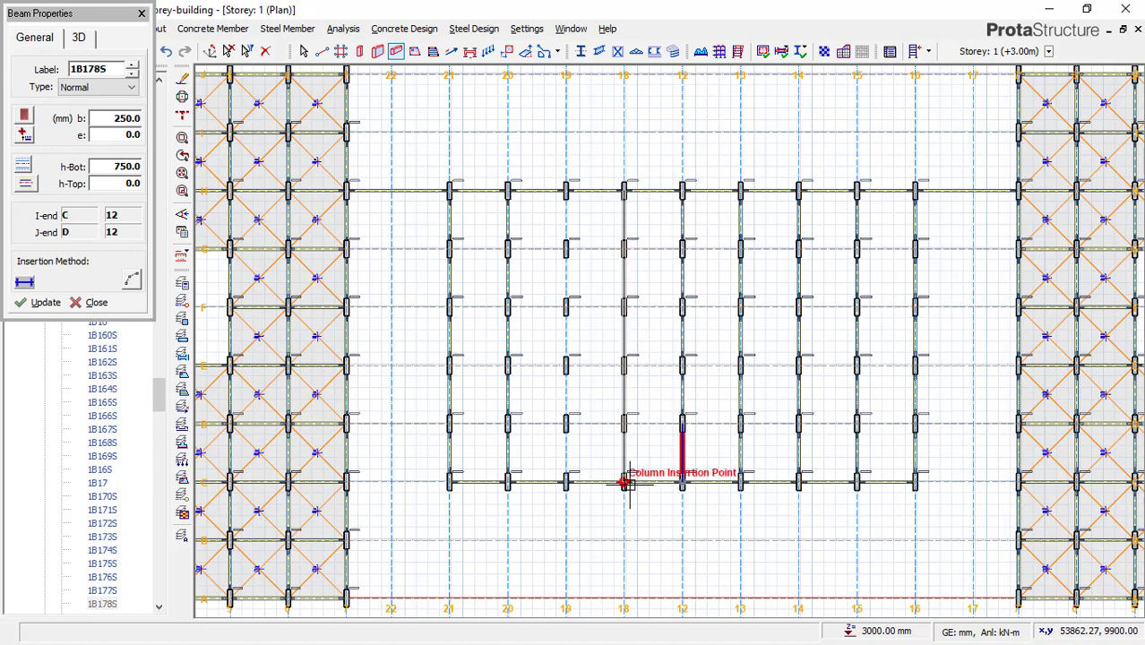
left_click(566, 191)
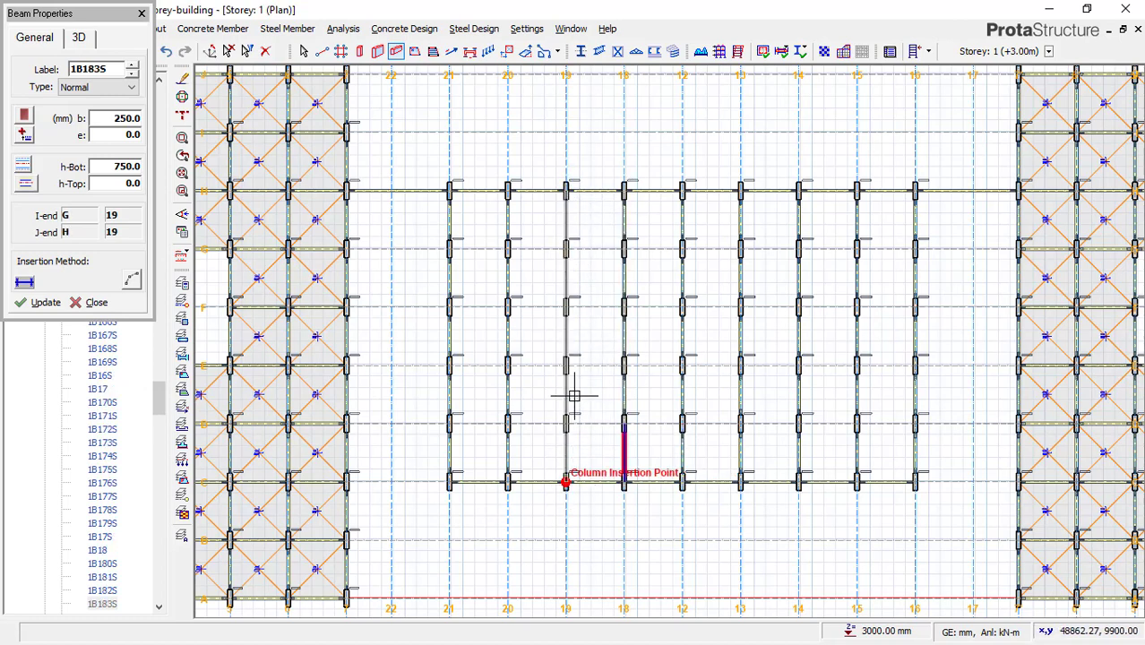
left_click(508, 190)
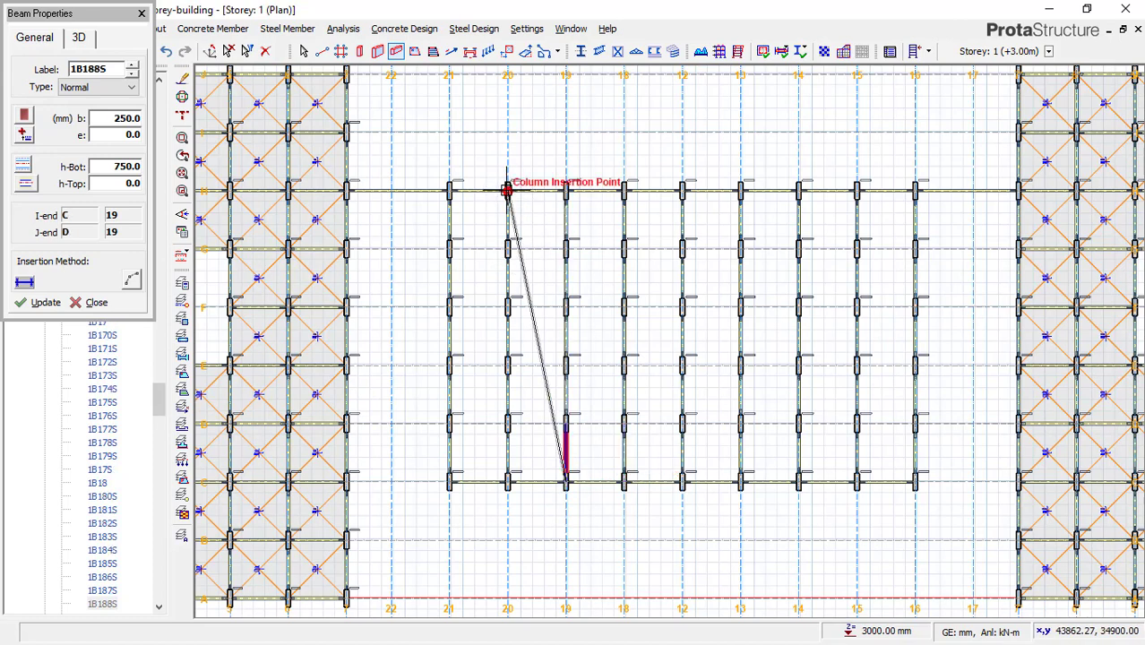
left_click(509, 481)
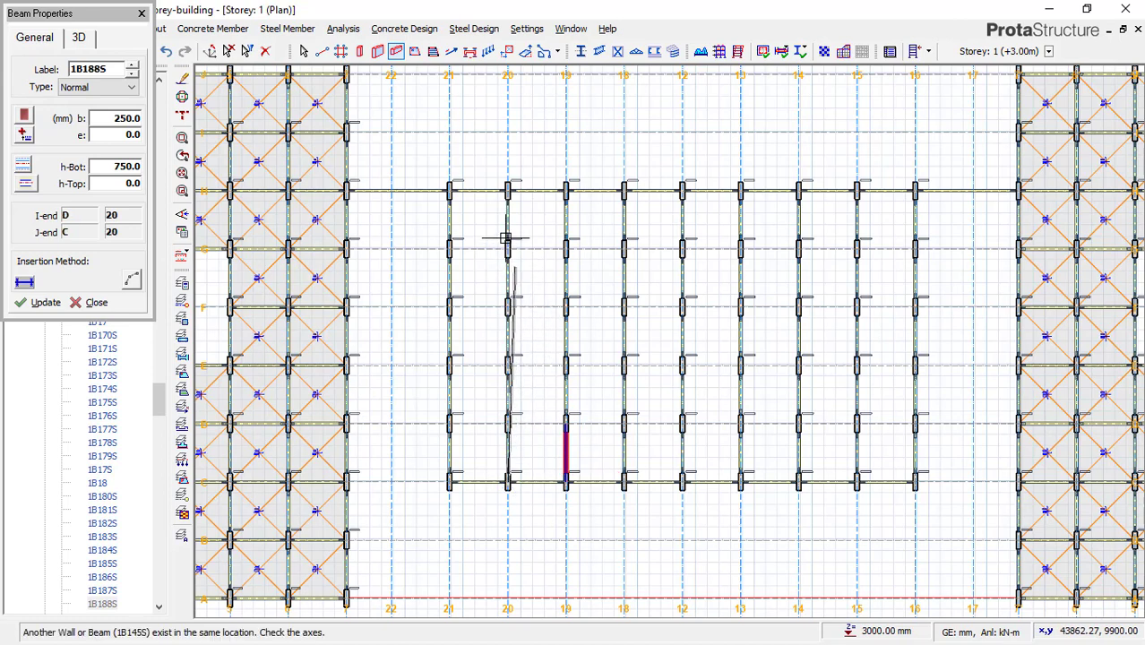
key("Escape")
- Insert 250 x 750 mm beams along axes G, F, E and D between axes 21 and 16
left_click(452, 246)
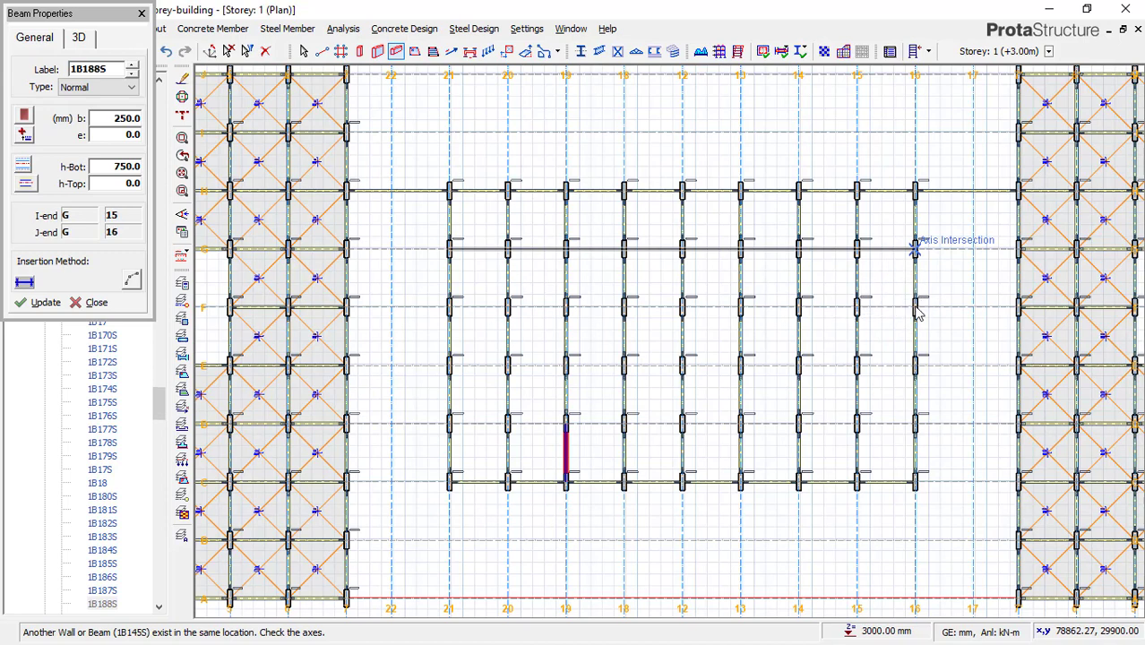
left_click(915, 306)
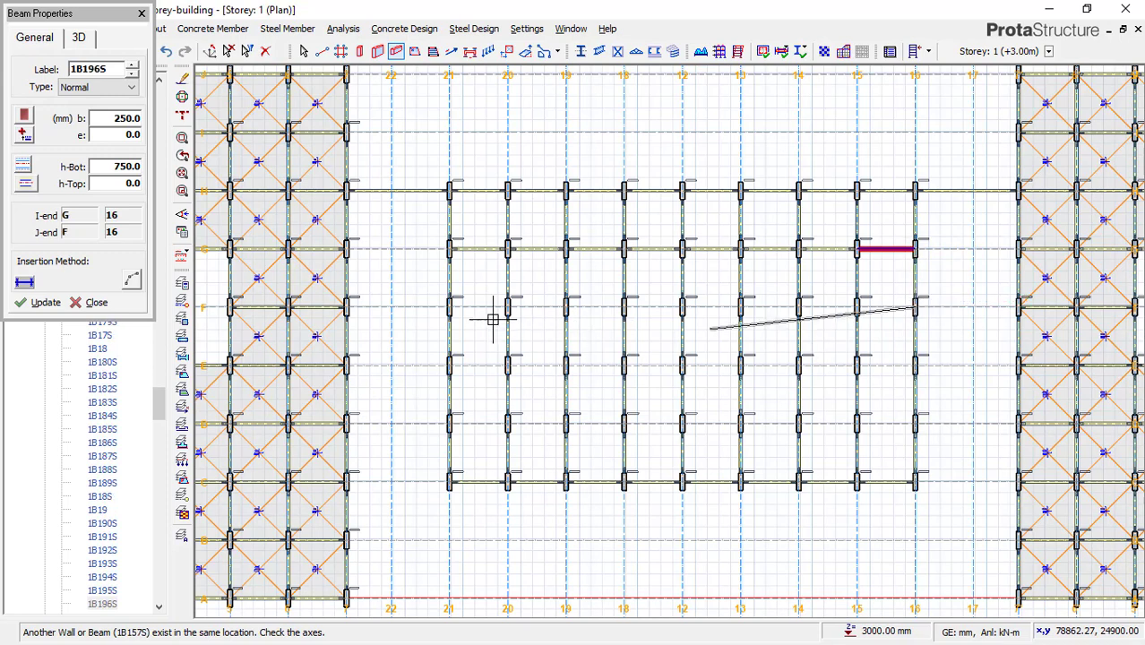
left_click(450, 307)
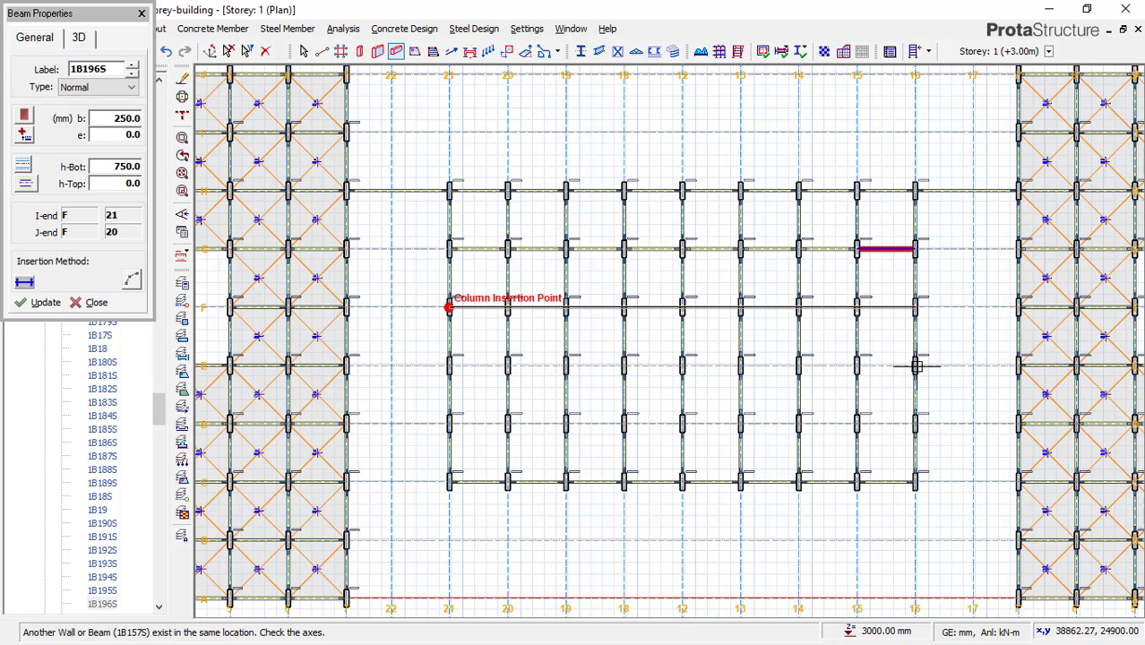
left_click(915, 366)
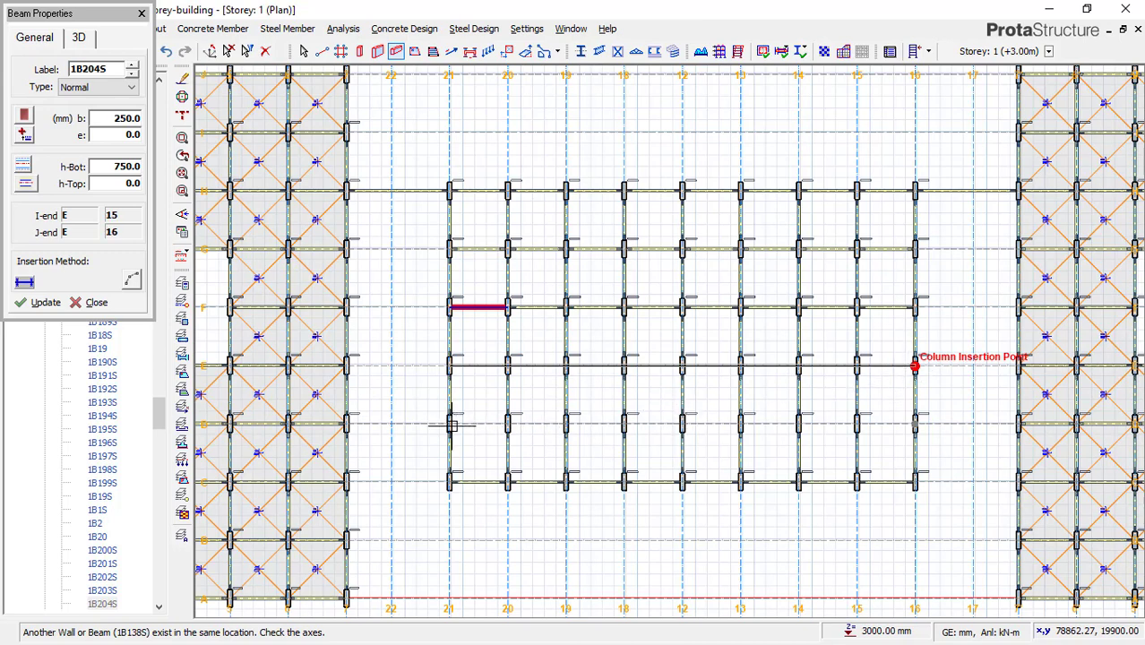
key("Escape")
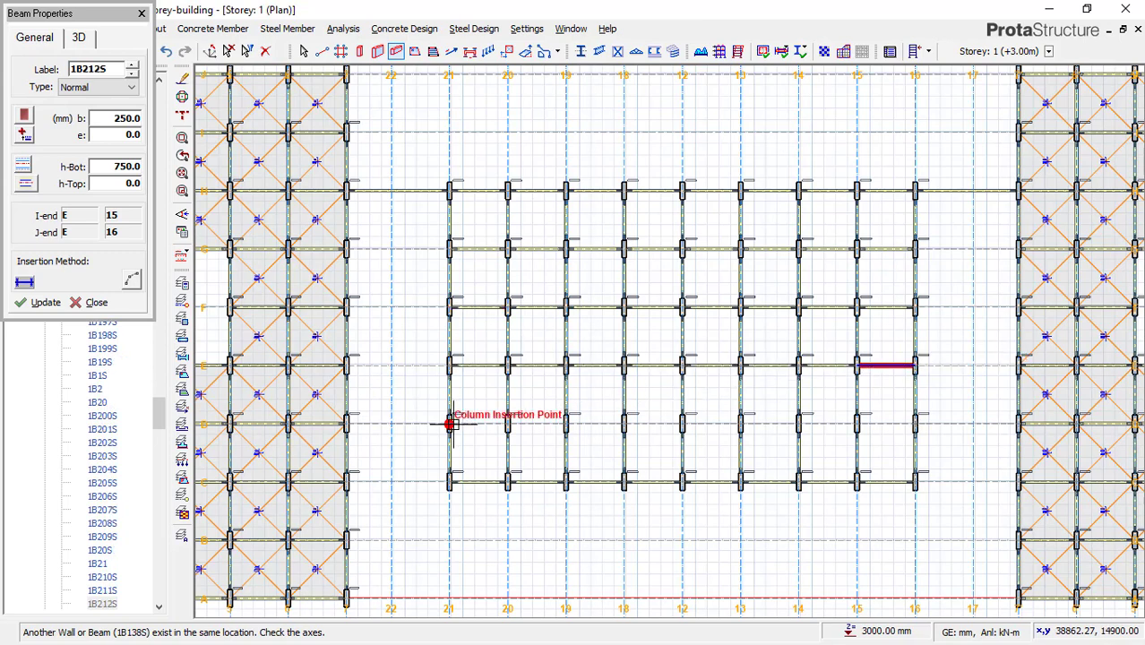
left_click(450, 425)
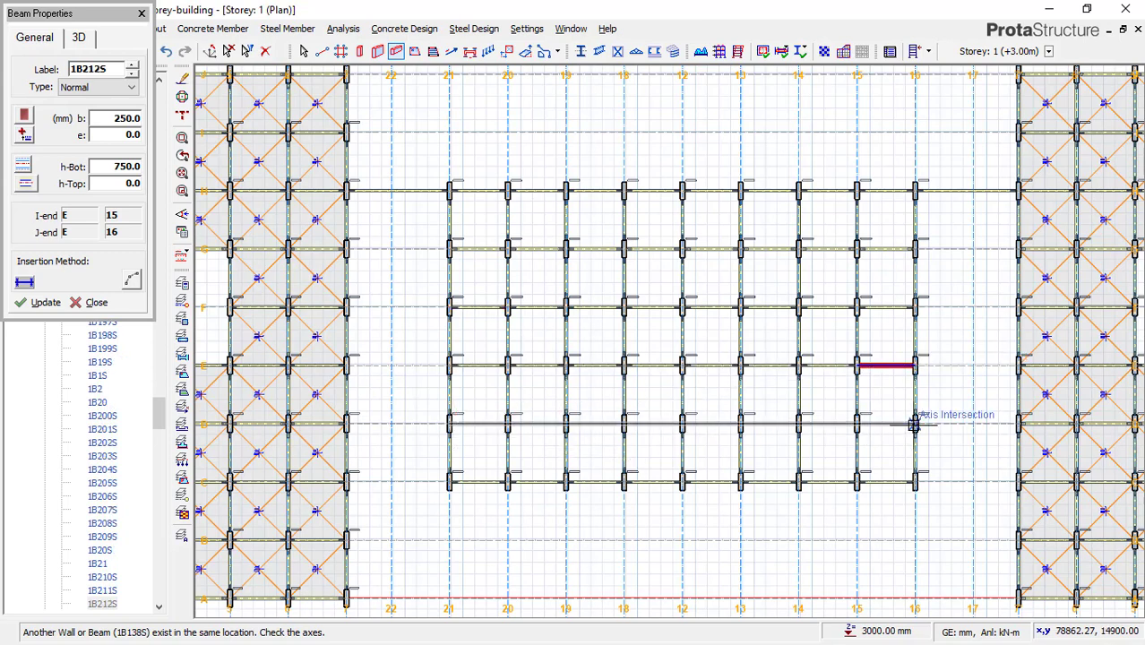
left_click(913, 425)
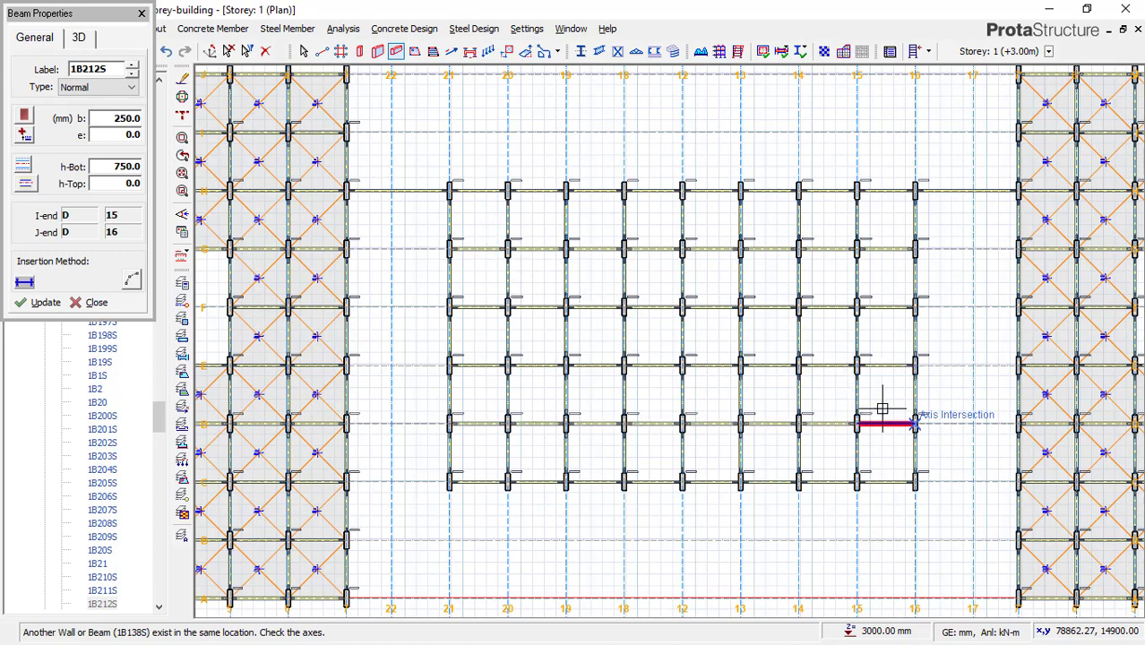
scroll(494, 242, "up", 1)
key("Escape")
- Insert 400 x 1500 mm columns on axes 22 and 17 at every intersection from axis H to C
scroll(558, 299, "down", 1)
scroll(697, 273, "down", 1)
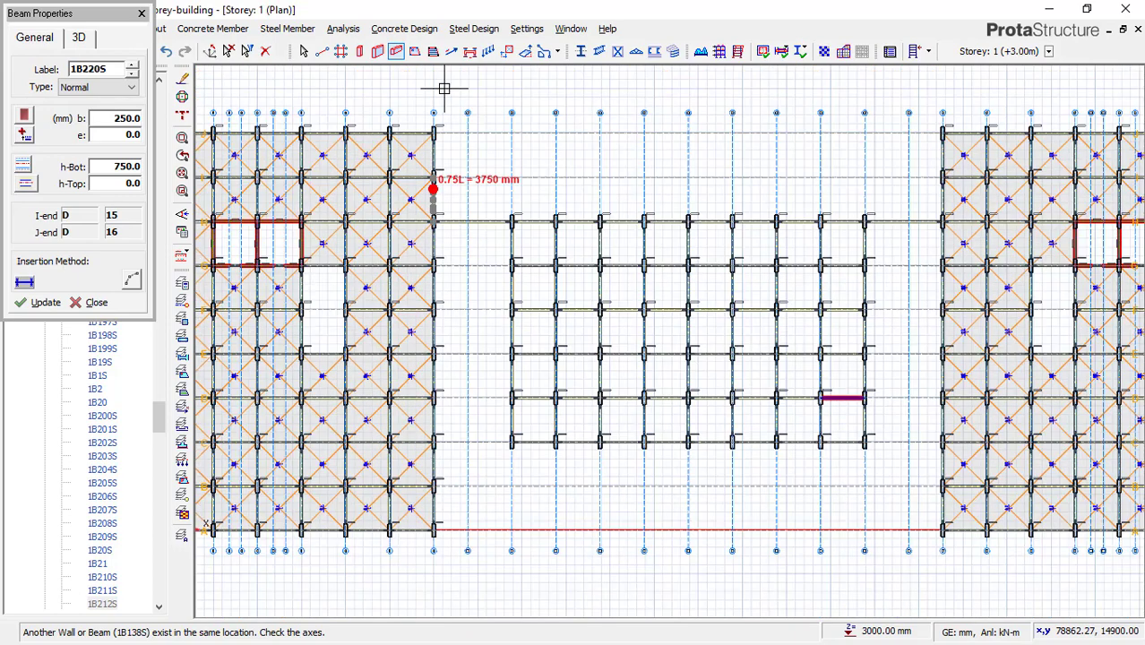
left_click(361, 52)
scroll(464, 217, "up", 2)
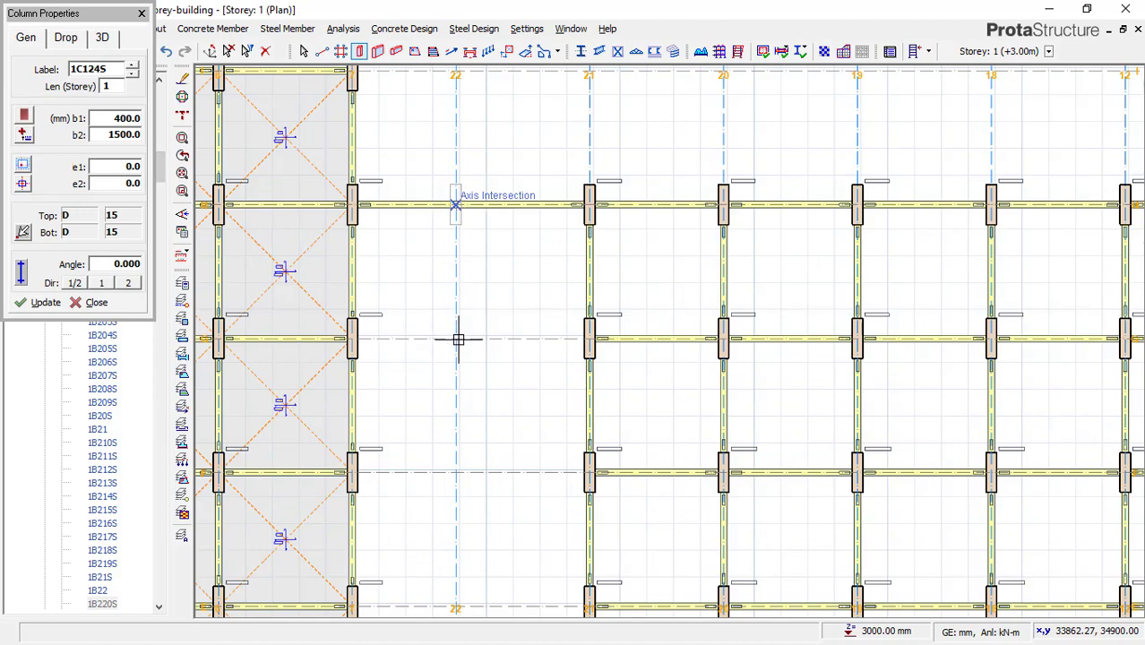
left_click(496, 184)
scroll(496, 185, "down", 2)
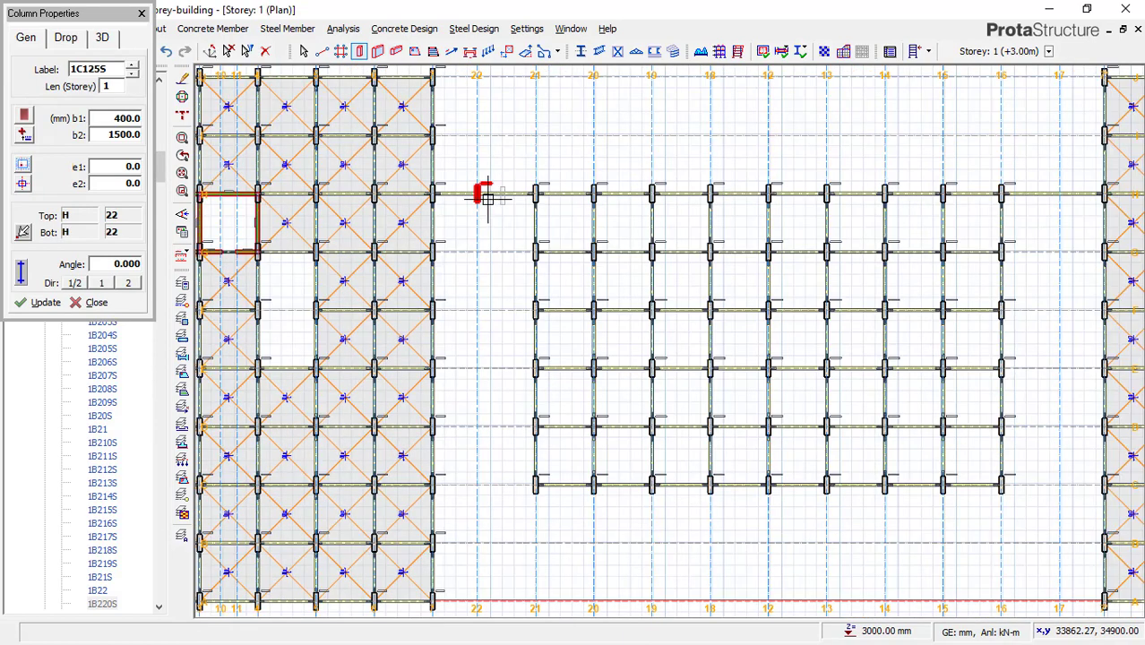
scroll(499, 229, "down", 1)
left_click_drag(483, 239, 487, 416)
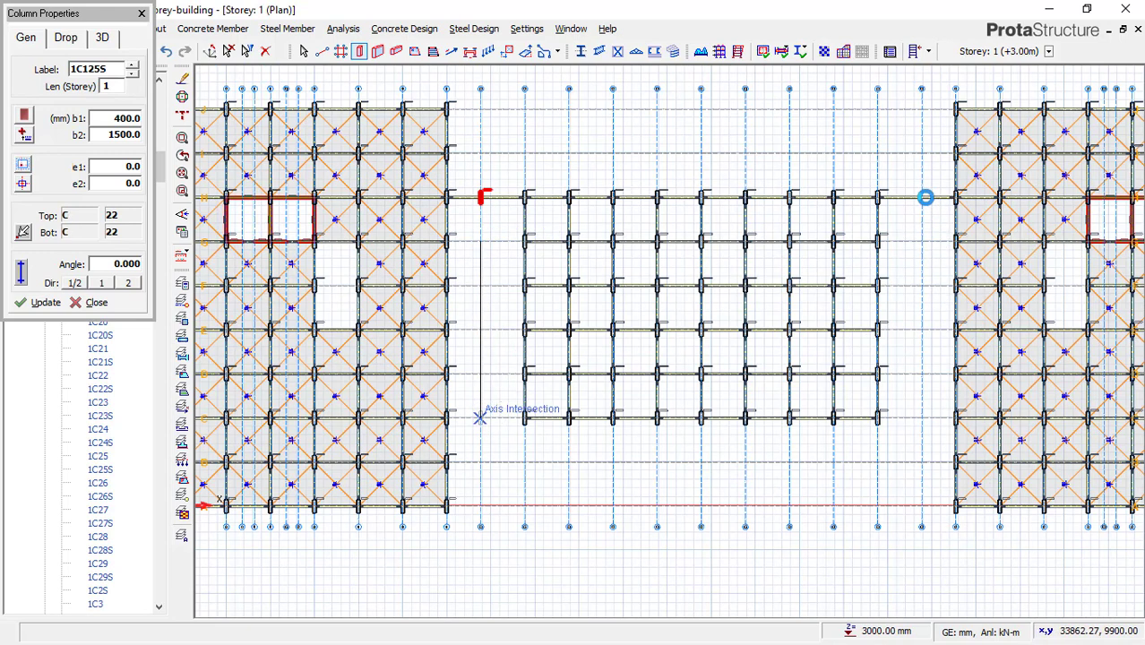
left_click_drag(923, 197, 921, 421)
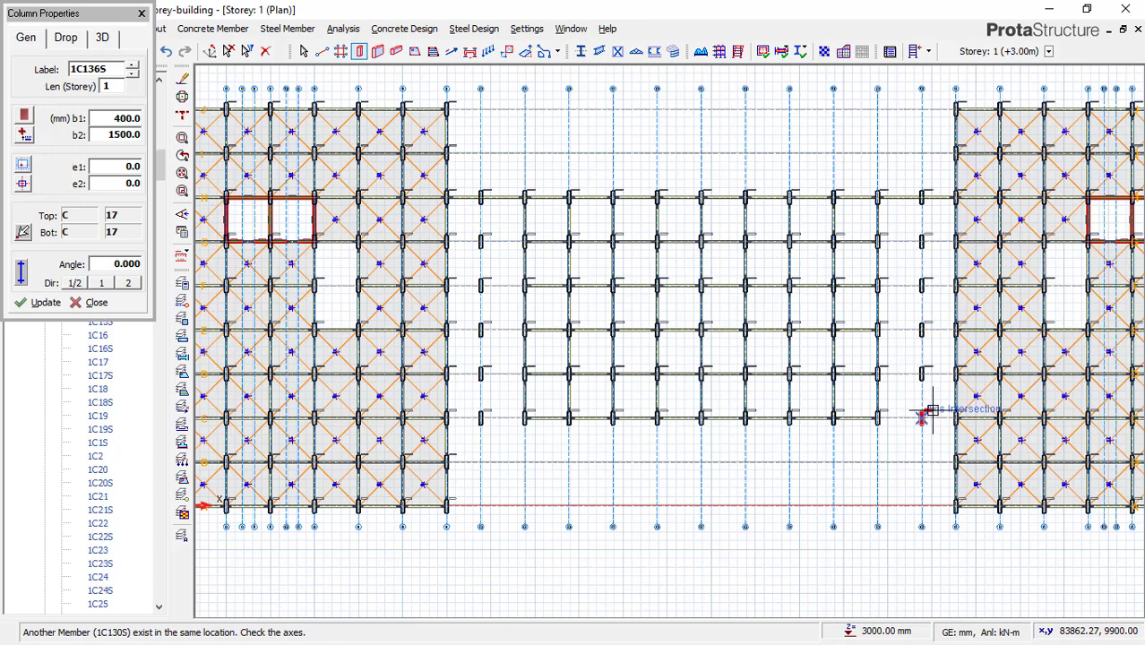
key("Escape")
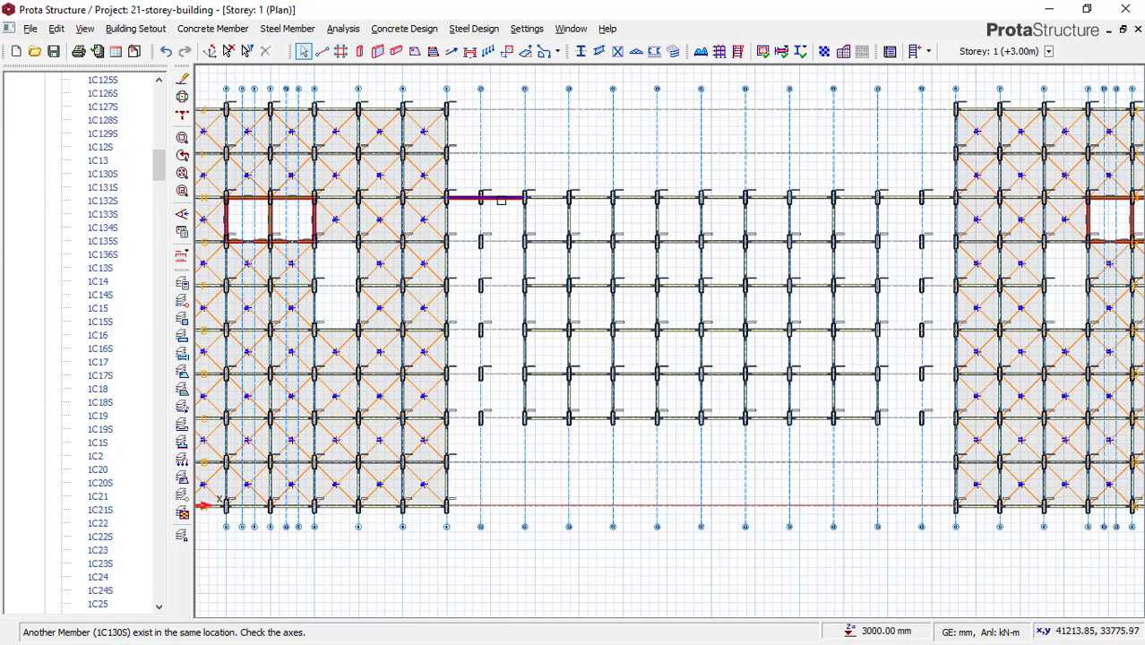
- Delete the two long axis H beams that span from axis 7 to 21 and from axis 16 to 7'
scroll(501, 201, "up", 3)
left_click(494, 199)
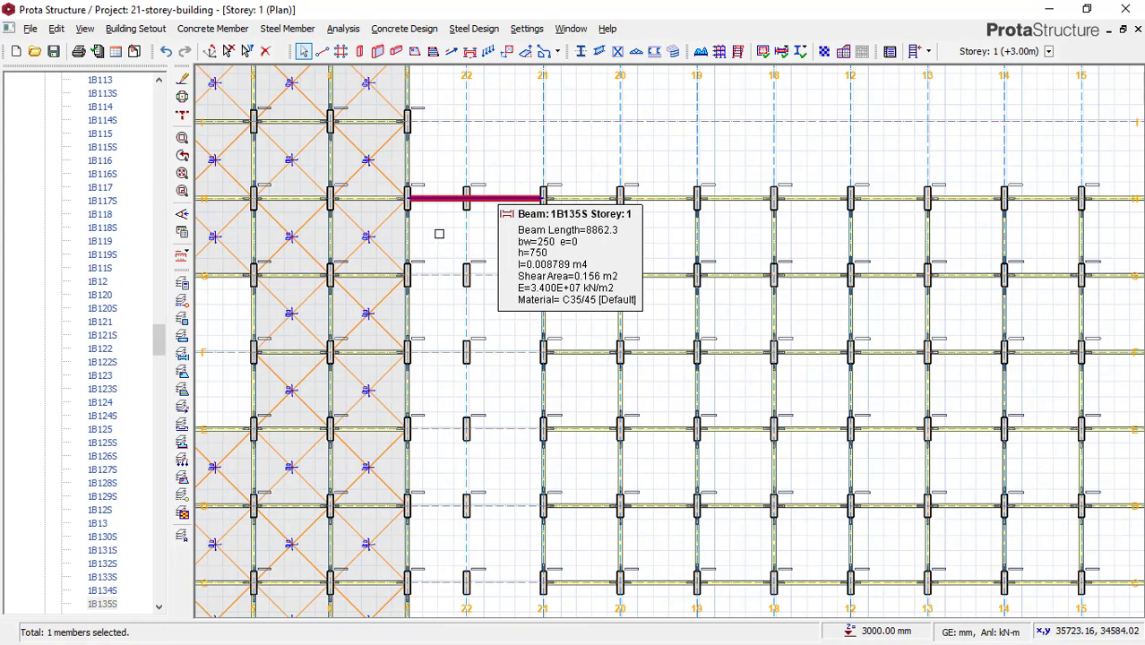
key("Delete")
scroll(389, 215, "down", 4)
scroll(849, 219, "up", 3)
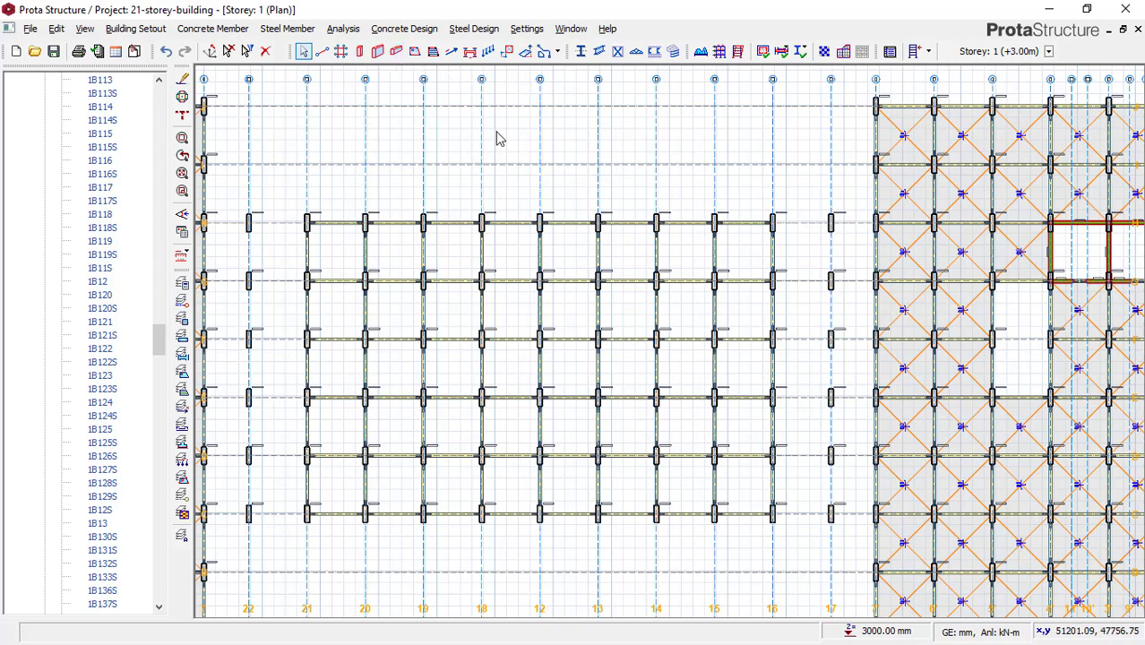
- Insert 250 x 750 mm beams along axes H and G between axes 16 and 7'
left_click(396, 51)
scroll(872, 224, "up", 3)
scroll(737, 227, "up", 1)
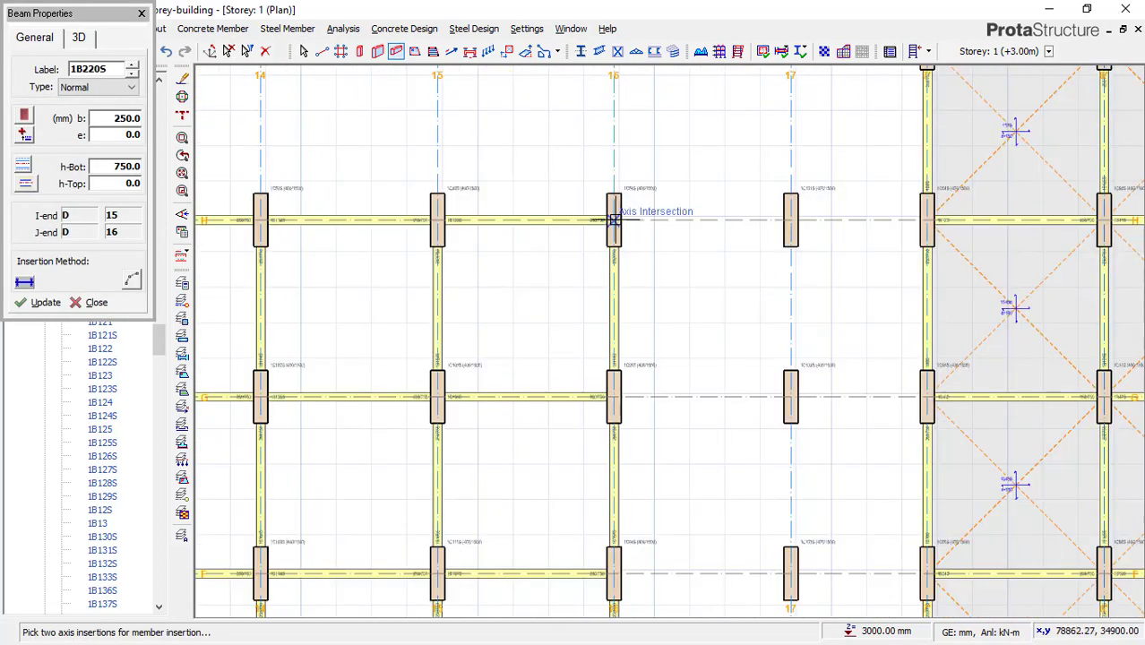
left_click(614, 220)
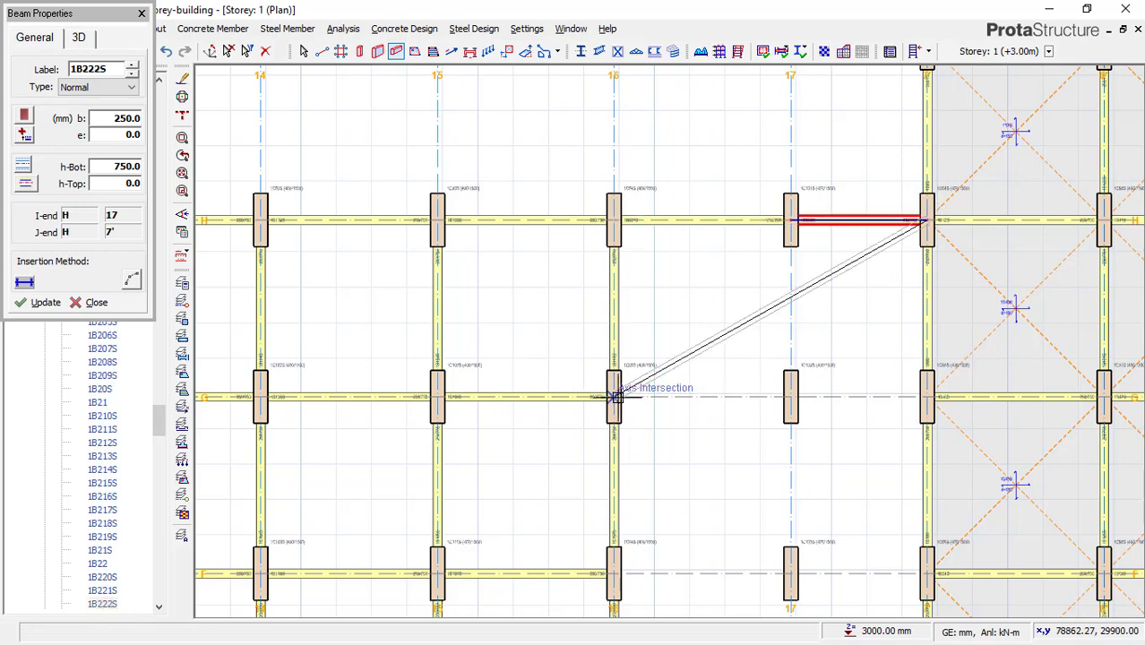
left_click(613, 397)
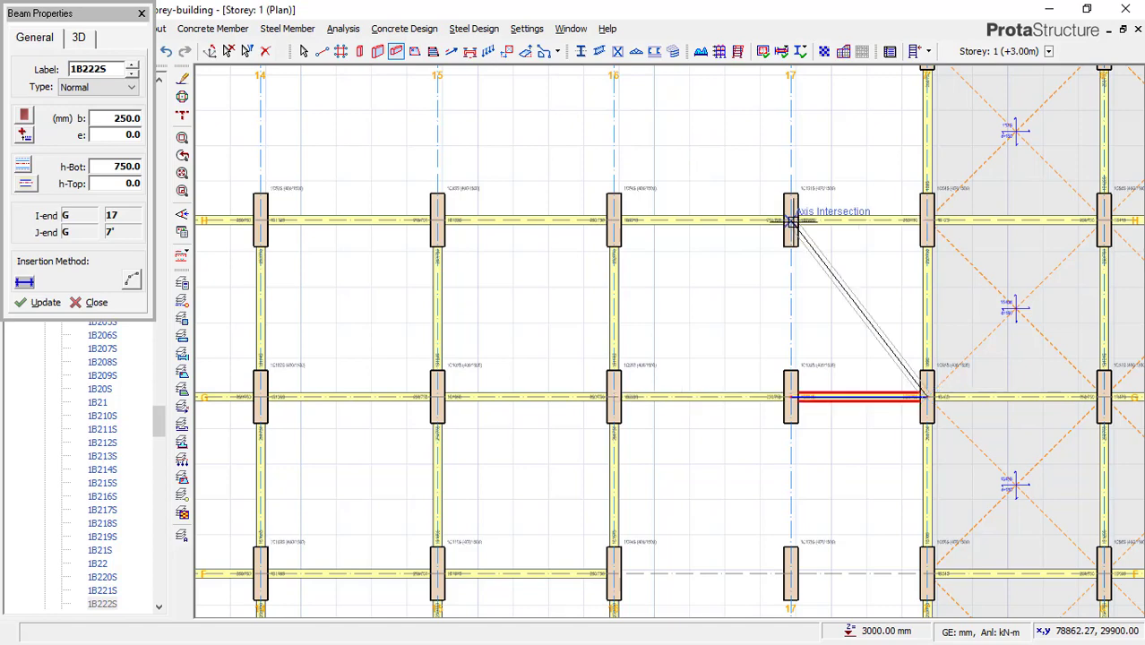
- Insert 250 x 750 mm beams along axis 17 from axis H to F
right_click(791, 221)
left_click(791, 222)
left_click(794, 576)
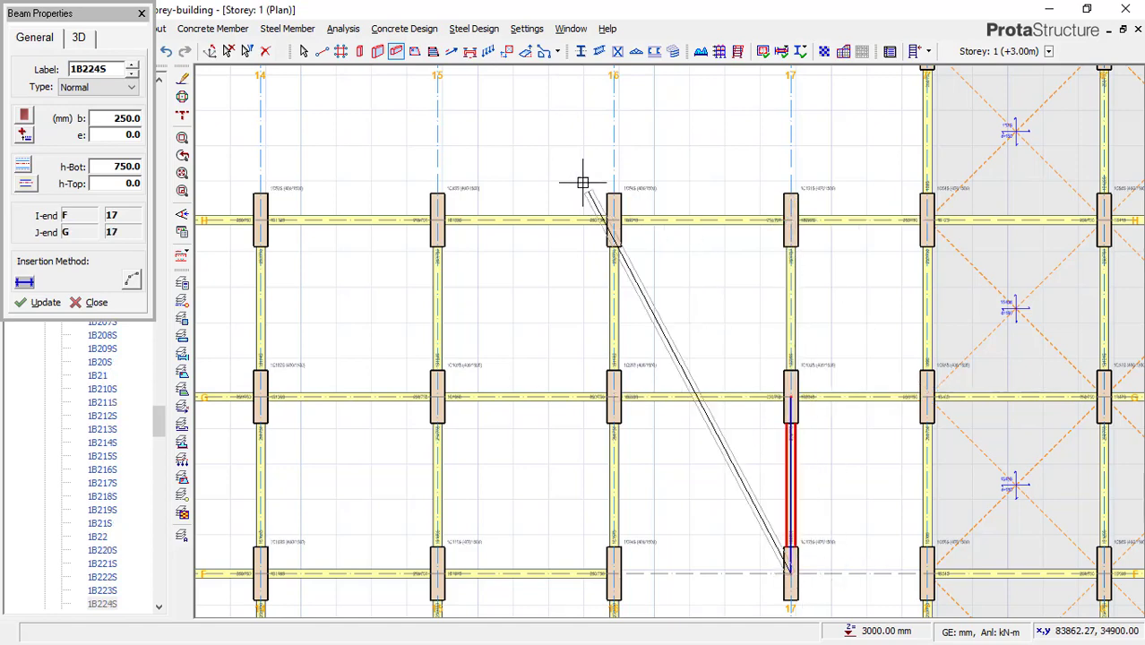
- Insert 250 x 750 mm beams along axes F and E between axes 16 and 7'
scroll(655, 245, "down", 4)
scroll(686, 440, "up", 3)
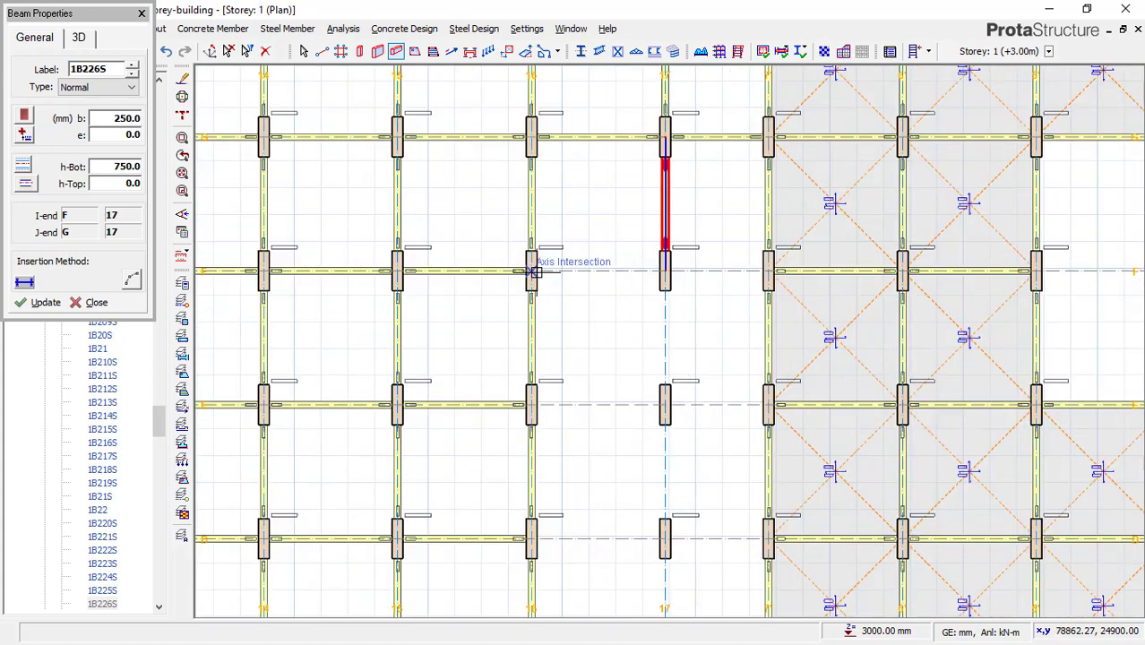
left_click(531, 269)
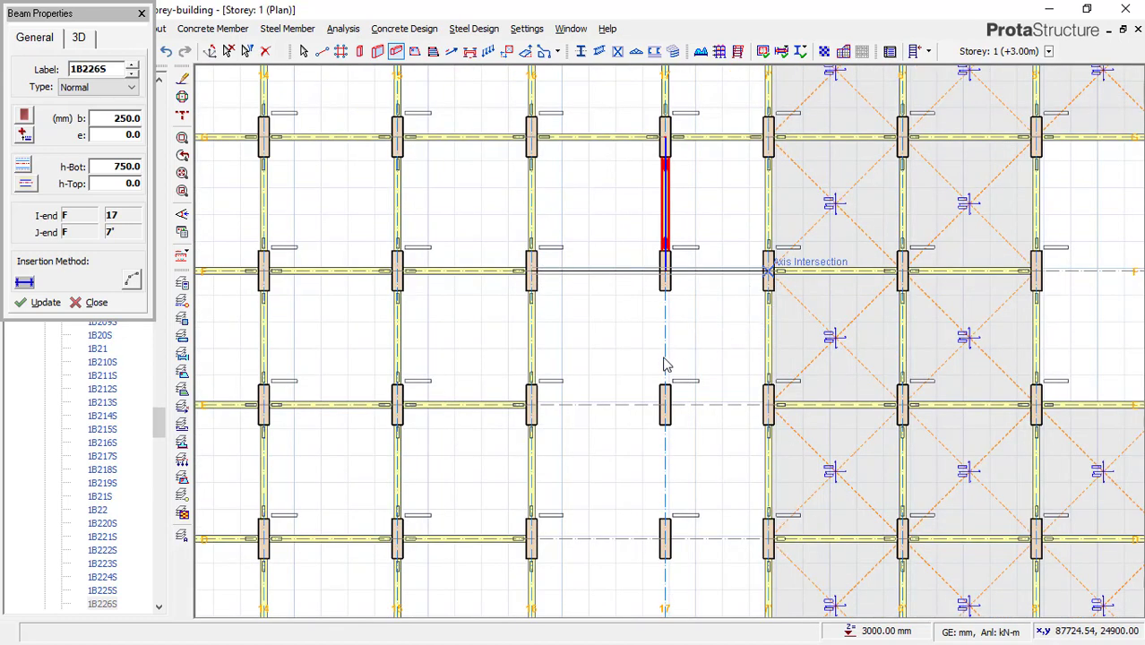
right_click(533, 410)
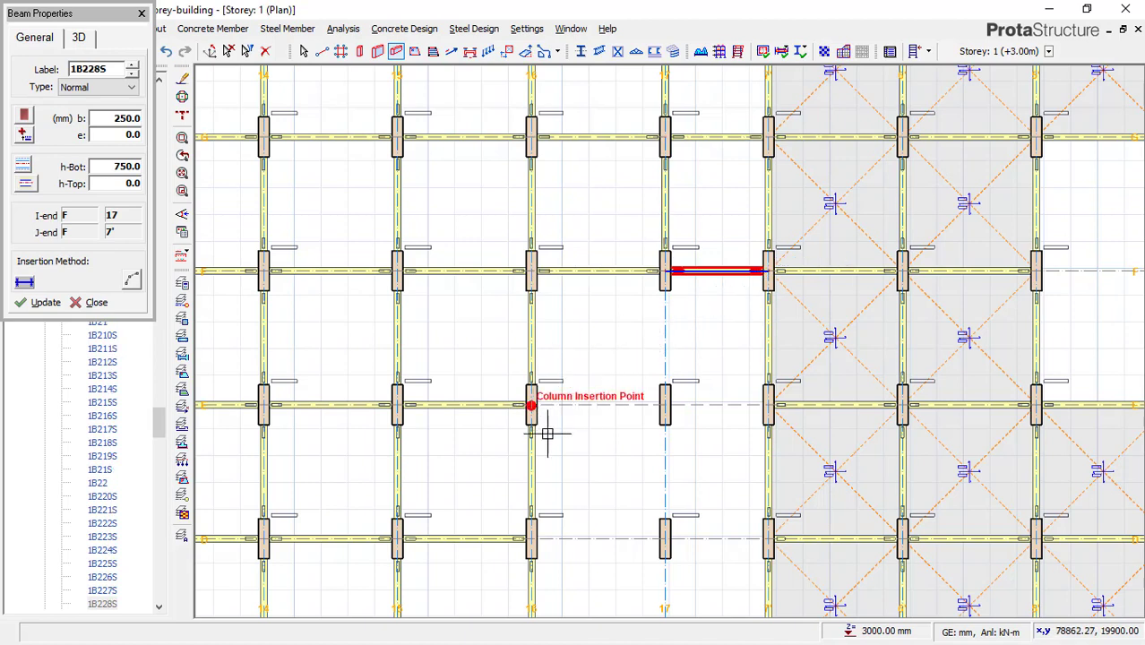
left_click(548, 433)
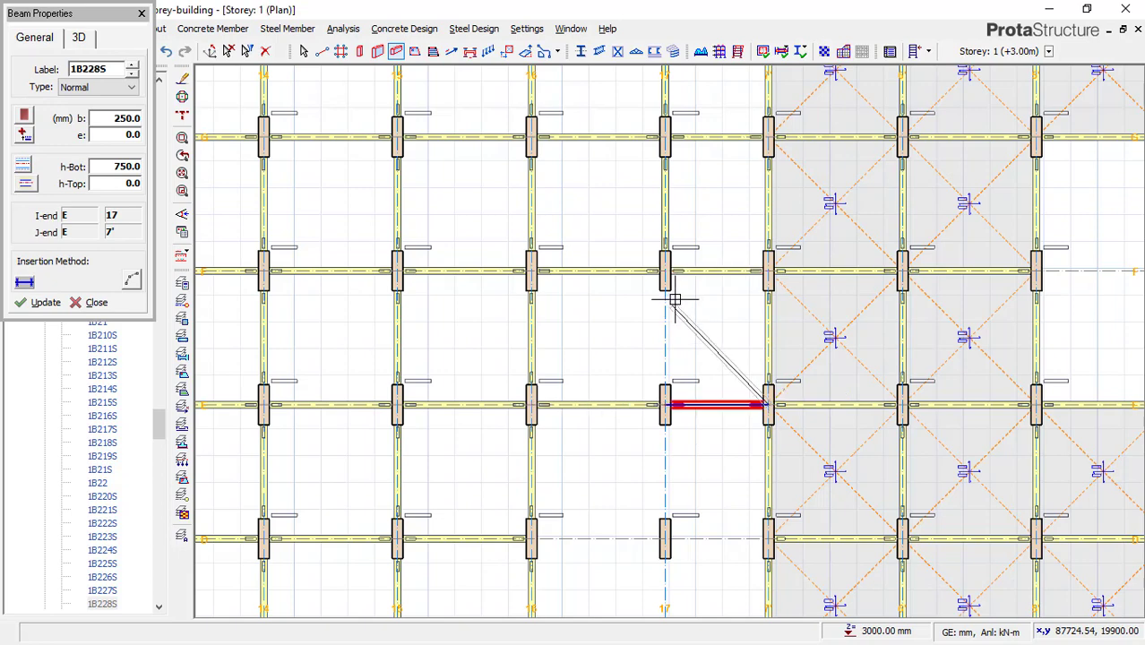
- Insert 250 x 750 mm beams along axis 17 from axis F to C and along axis C between axes 16 and 7'
scroll(688, 401, "down", 2)
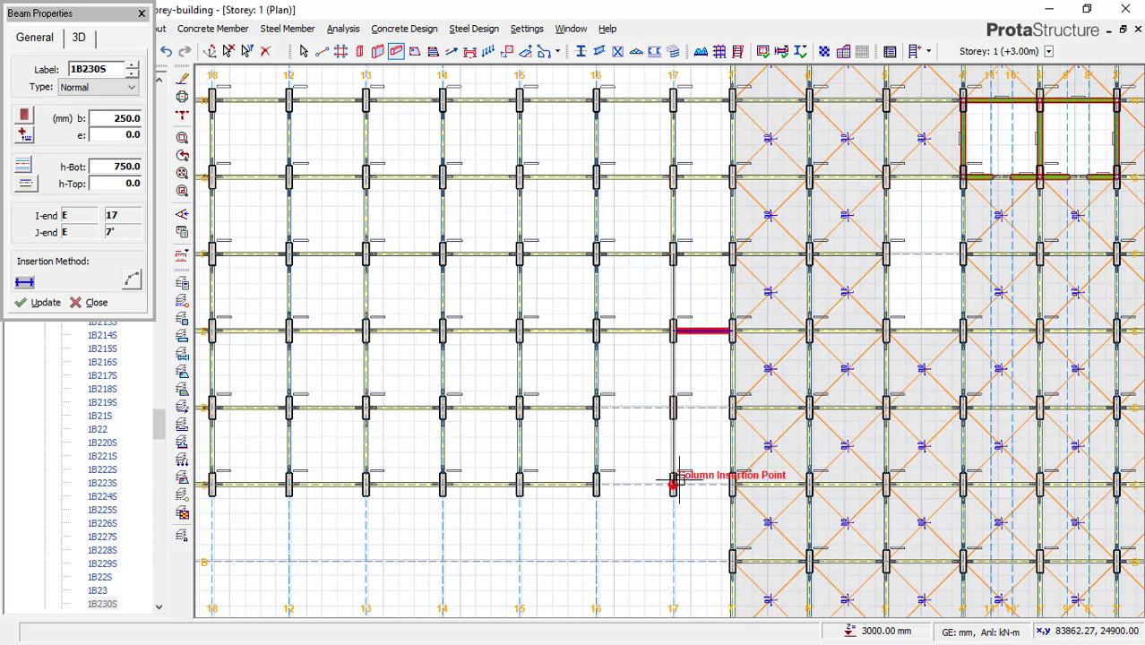
scroll(671, 488, "up", 2)
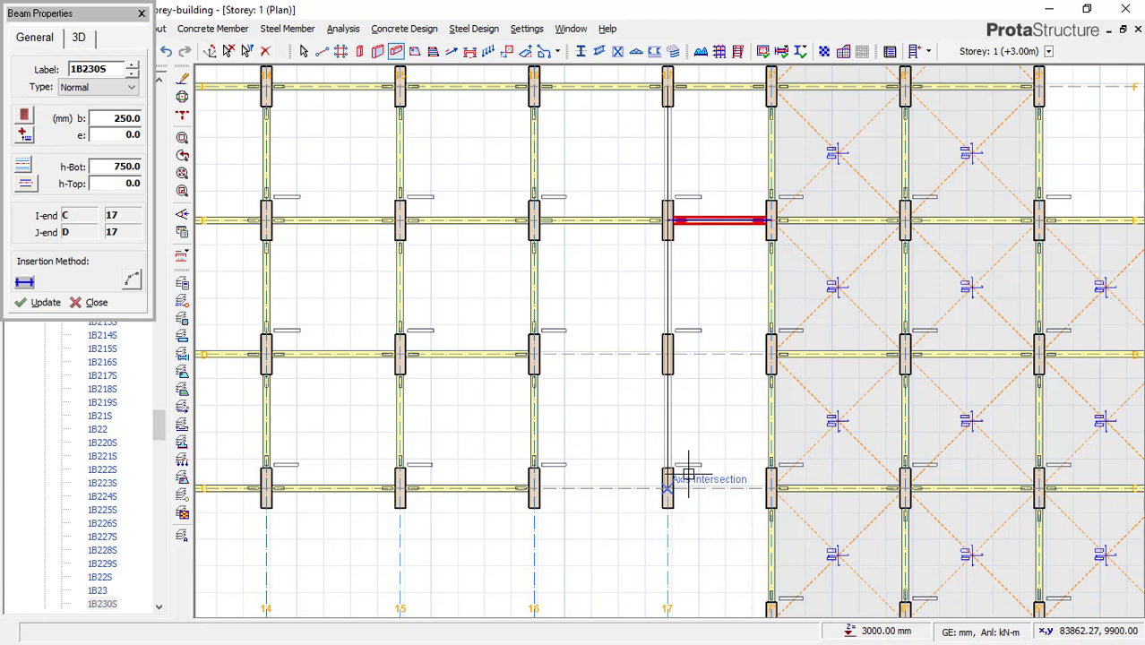
left_click(687, 474)
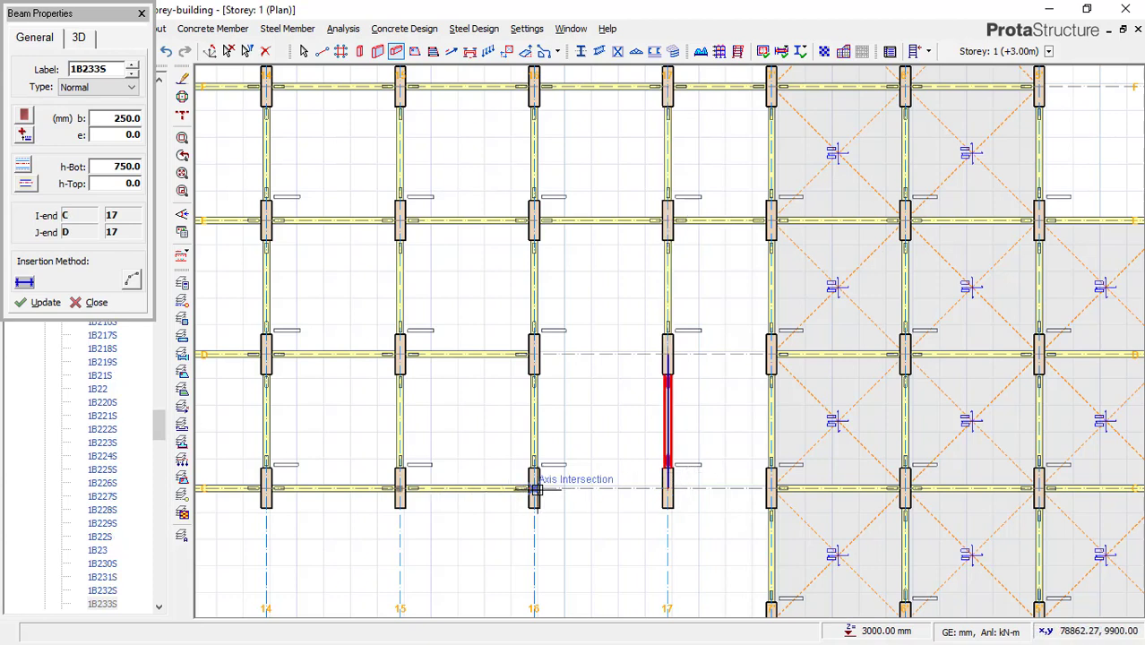
left_click(533, 488)
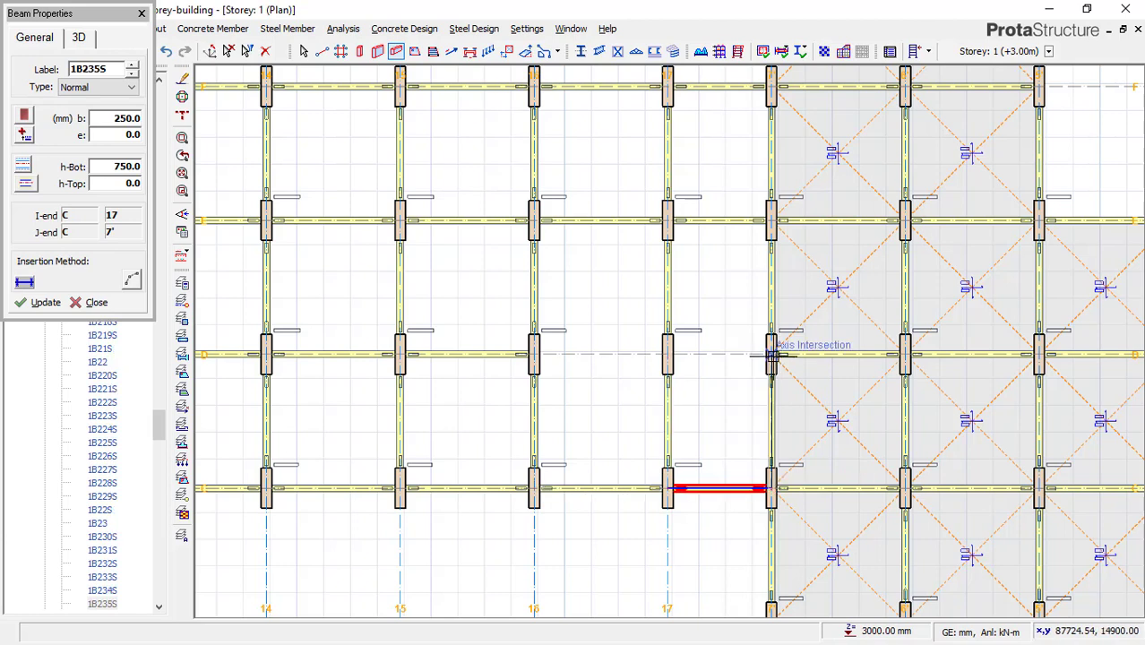
- Insert 250 x 750 mm beams along axis D between axes 7' and 16, and along axis H between axes 7 and 21
left_click(772, 355)
left_click(535, 355)
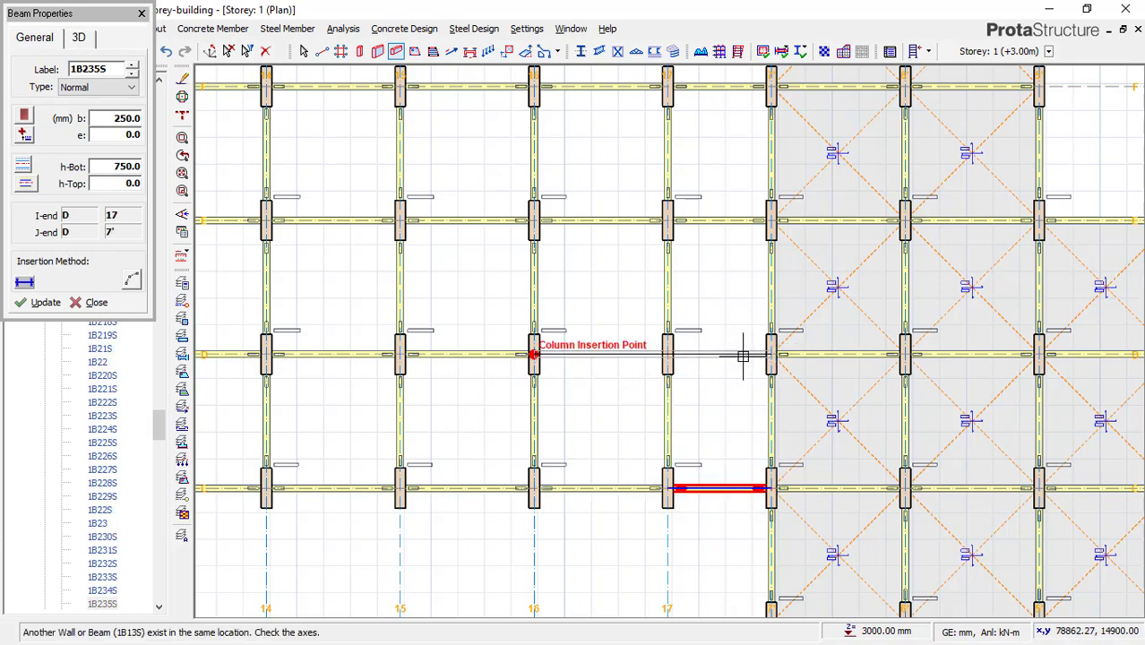
scroll(804, 361, "down", 4)
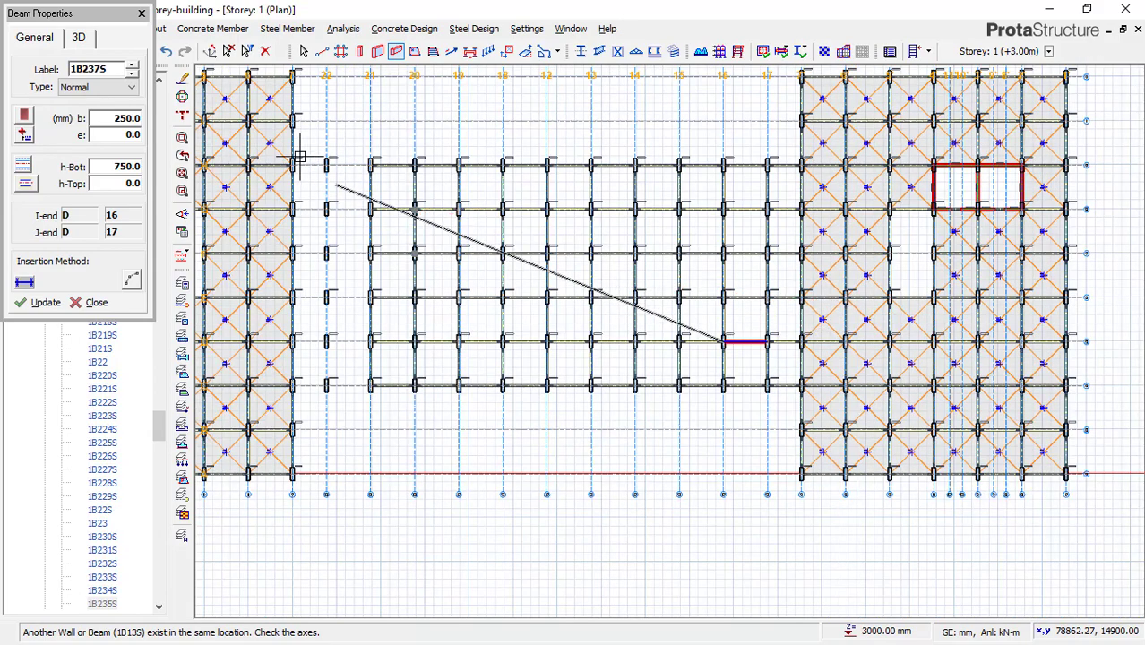
scroll(288, 175, "up", 4)
left_click(287, 182)
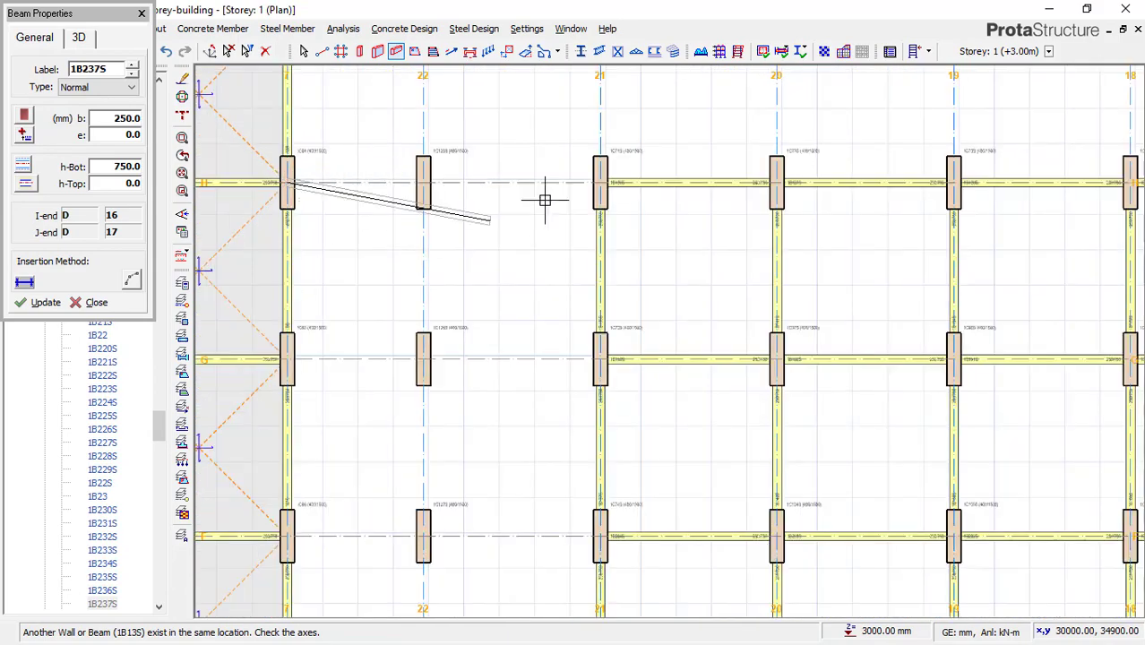
left_click(614, 232)
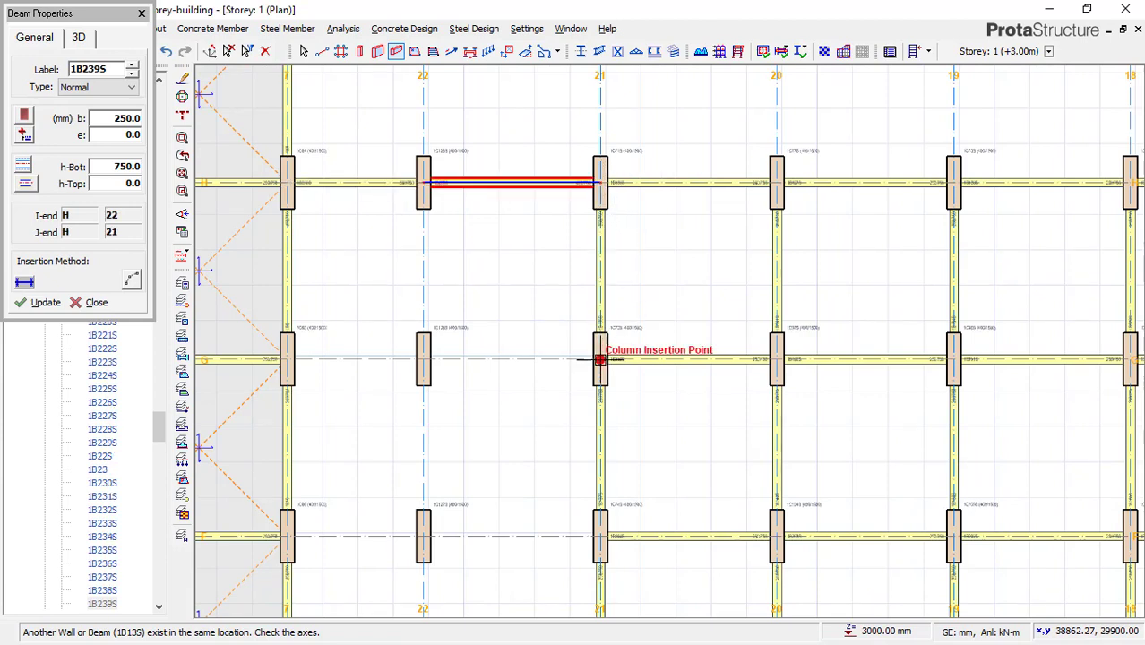
- Insert beams along axes G and F between axes 7 and 21, spanning the columns on axis 22
left_click(599, 359)
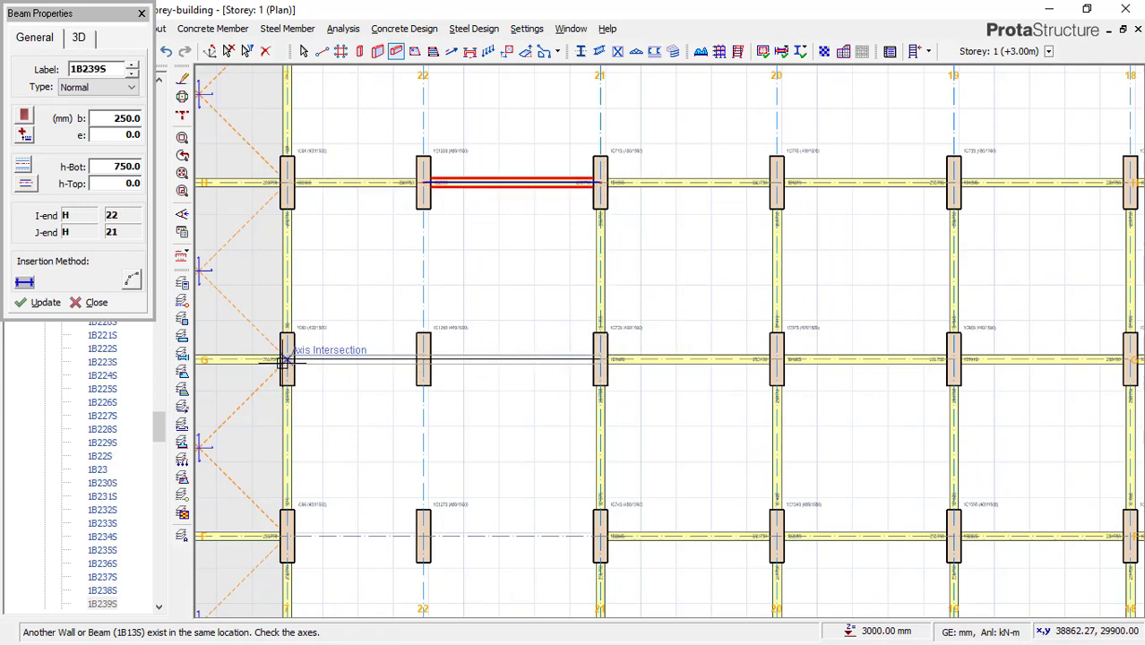
left_click(288, 536)
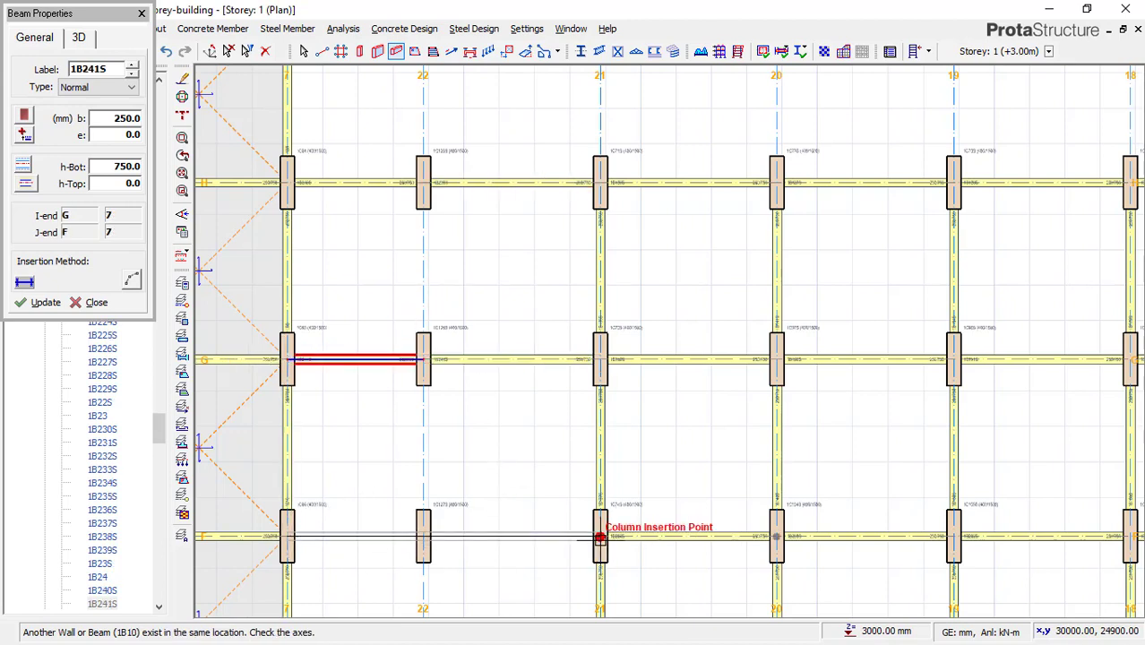
left_click(599, 536)
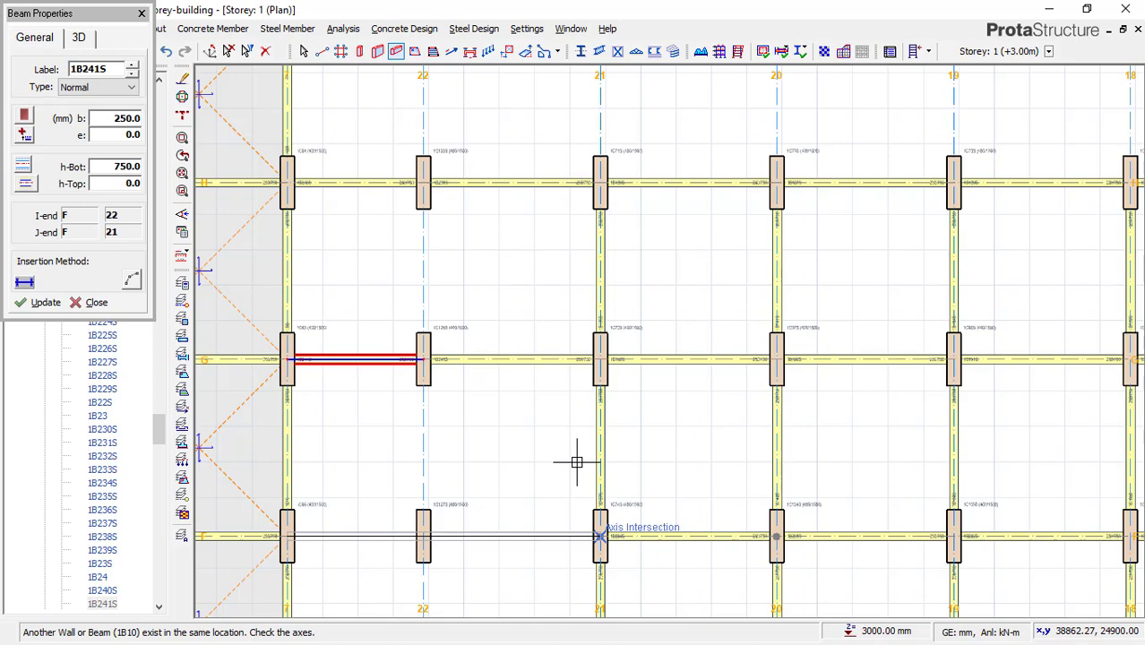
scroll(485, 235, "down", 3)
key("Escape")
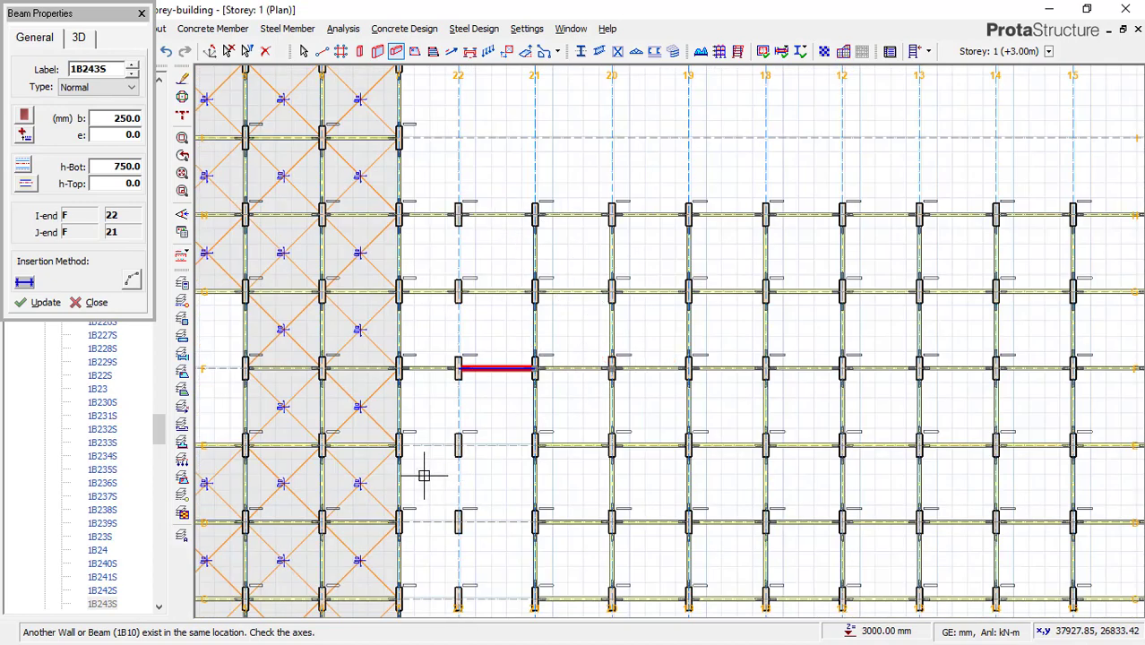
- Insert beams along axes E and D between axes 7 and 21
scroll(424, 471, "up", 2)
left_click(379, 426)
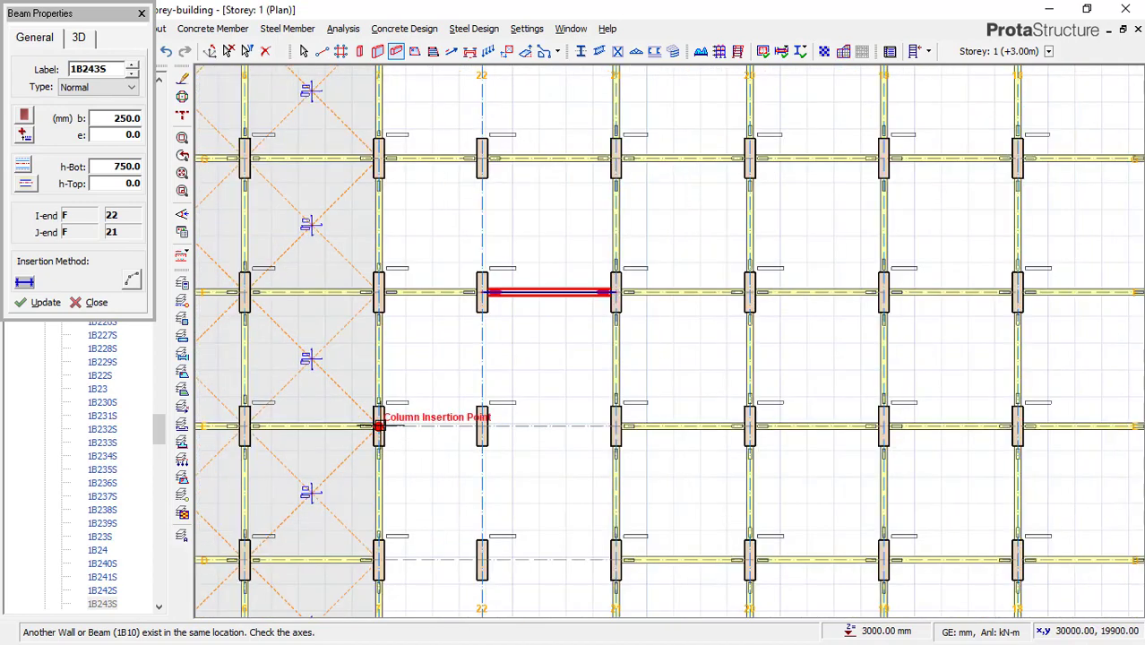
left_click(616, 426)
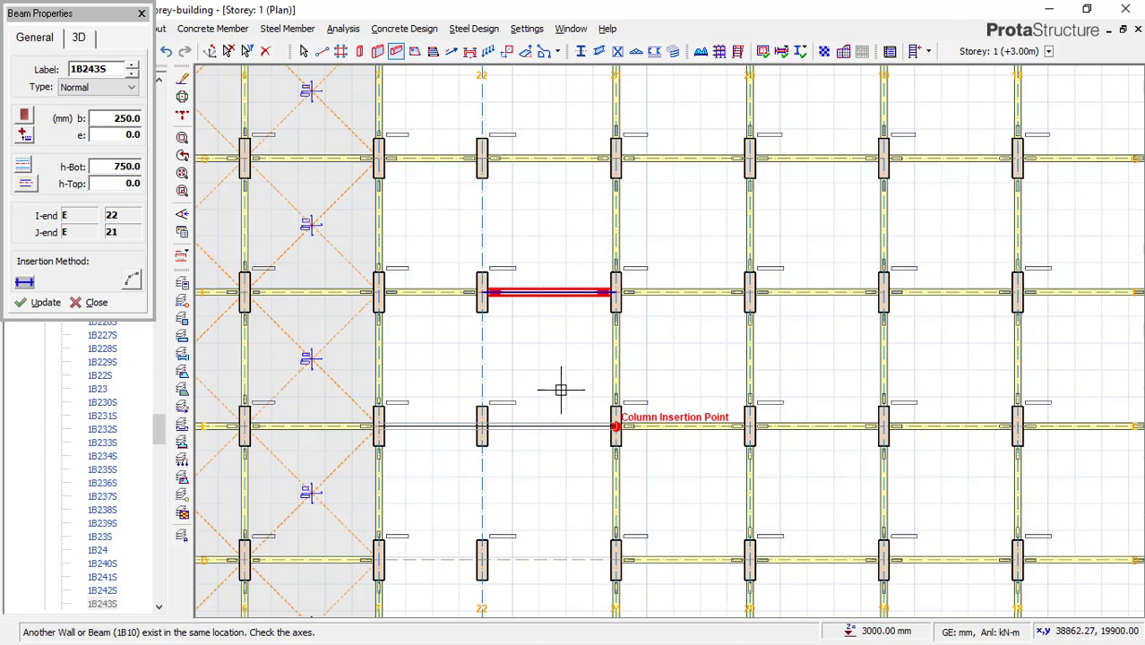
scroll(565, 354, "down", 2)
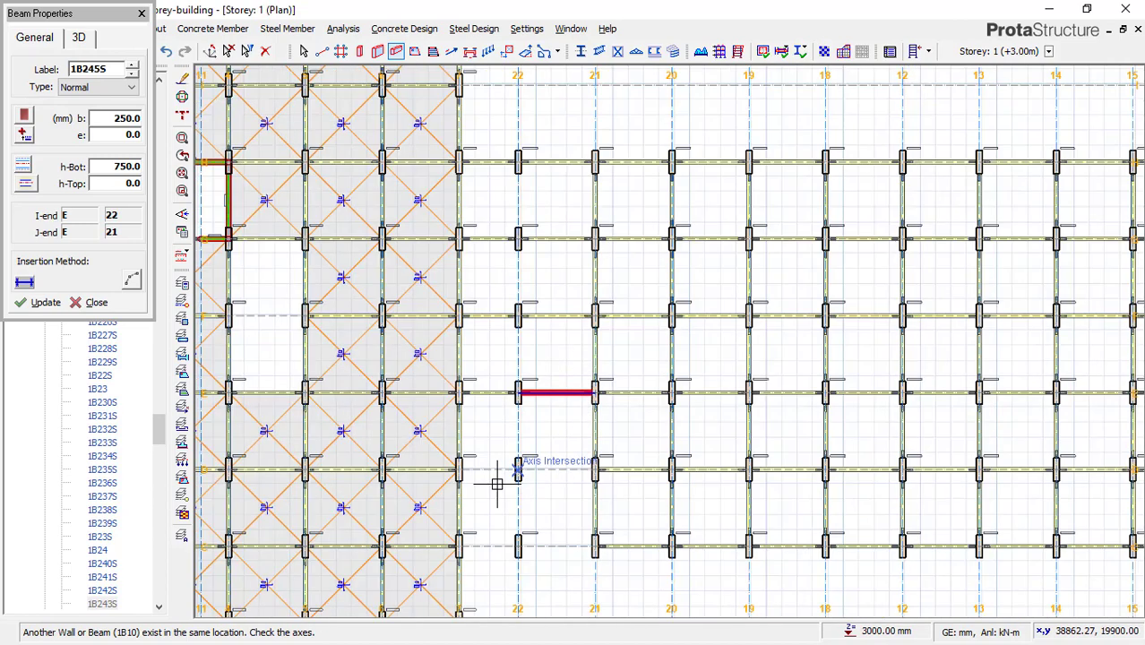
left_click(445, 465)
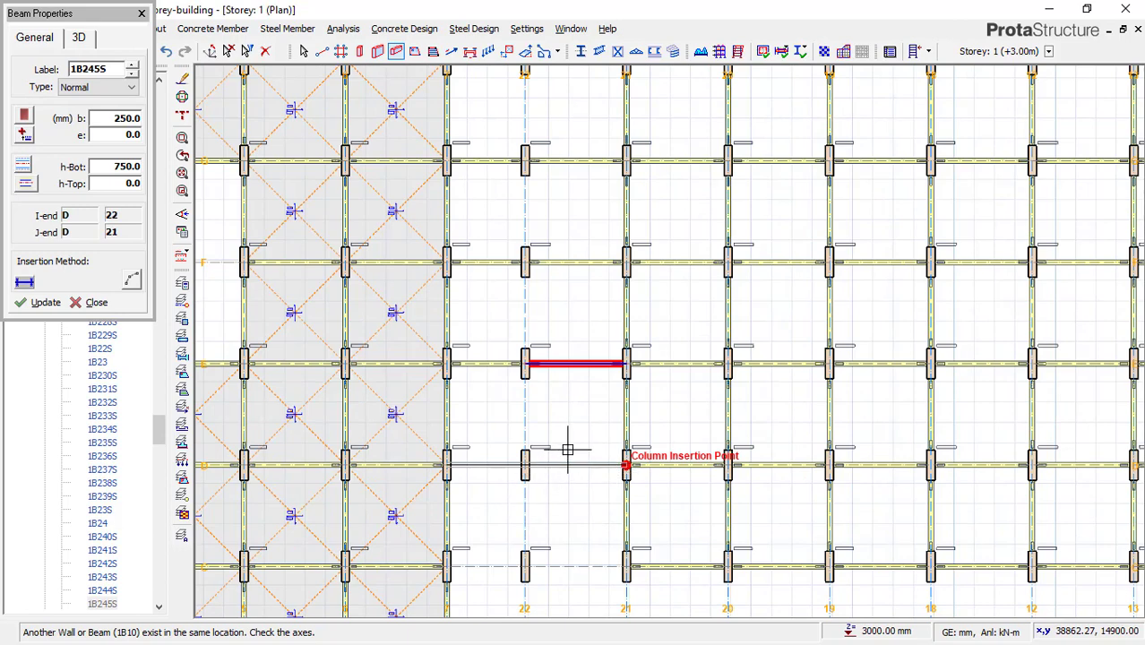
- Insert beams along axis C between axes 7 and 21, and along axis 22 between axes C and H
scroll(555, 420, "down", 1)
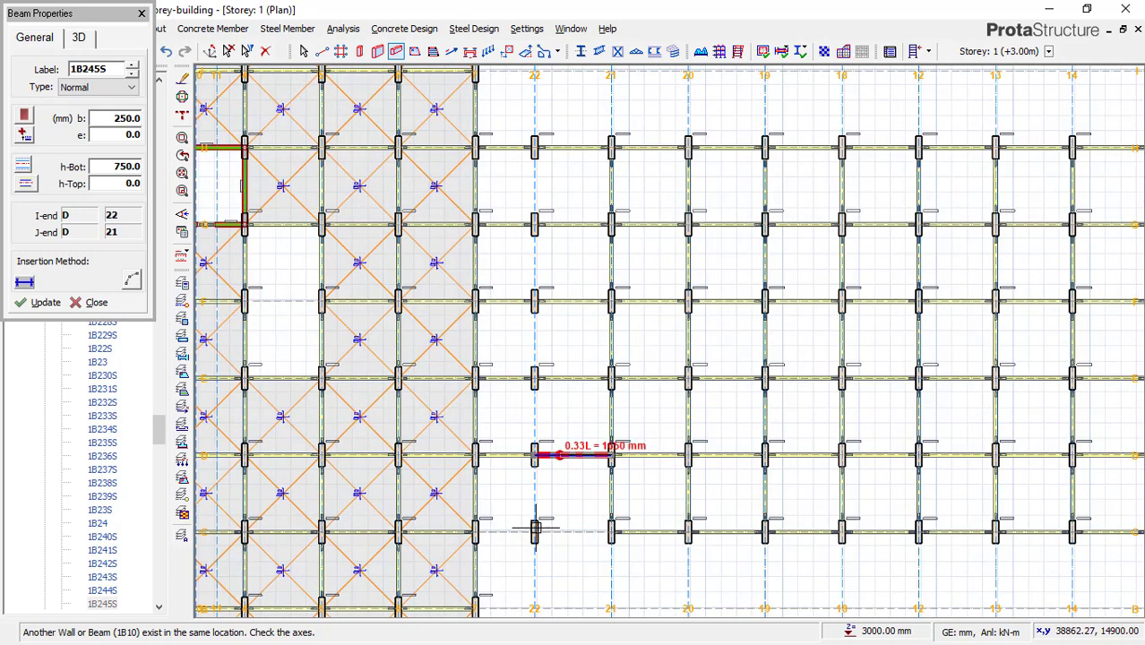
scroll(500, 533, "up", 2)
left_click(459, 531)
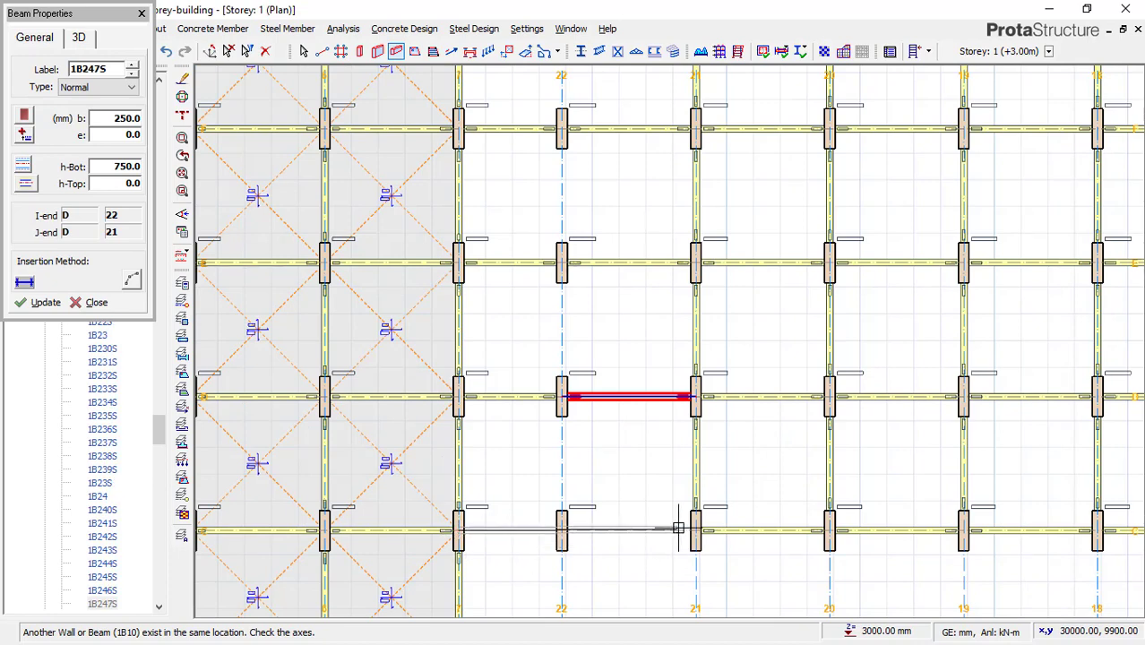
left_click(558, 492)
scroll(555, 487, "down", 1)
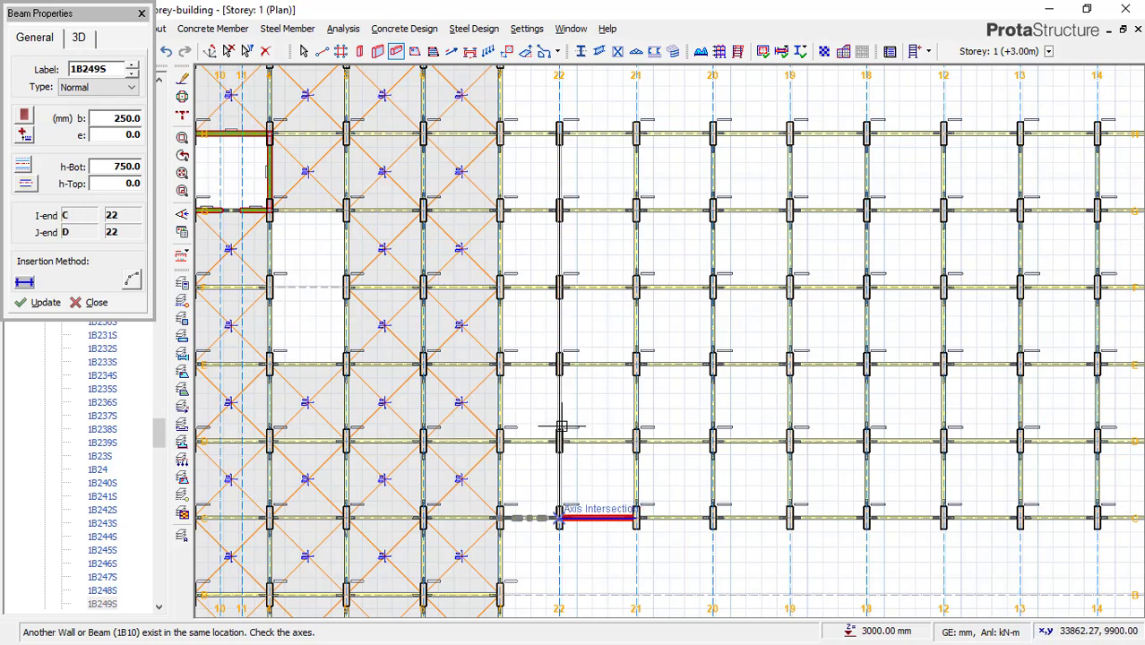
left_click(578, 376)
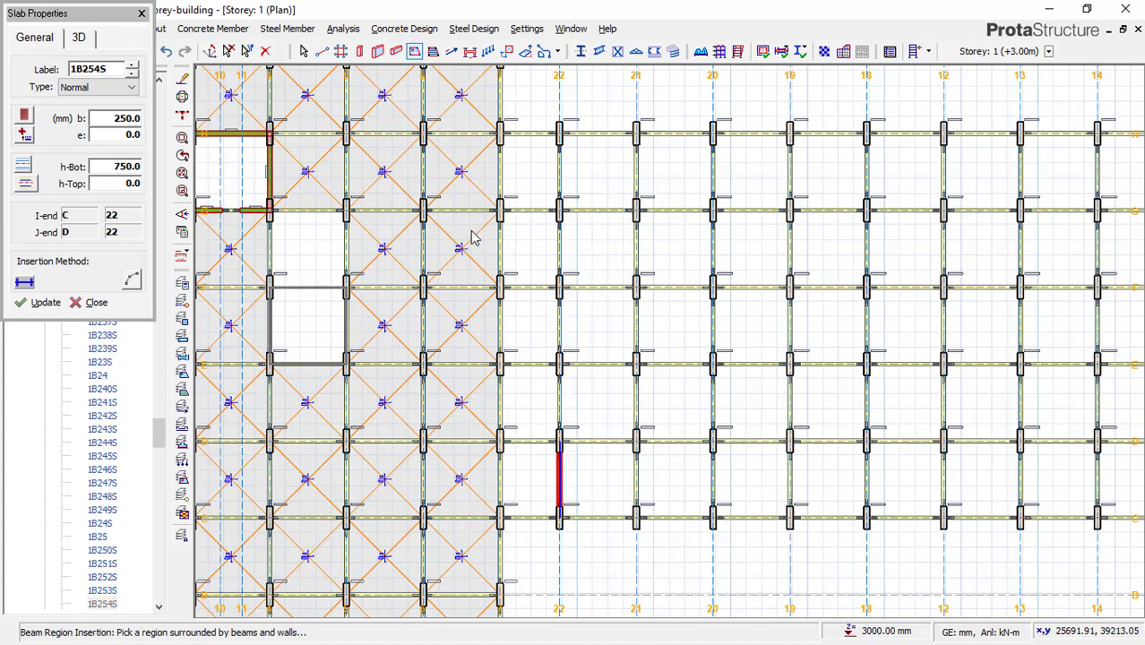
- Insert 150 mm slabs in the new beam bays between axes C and H, leaving the central bays around axes 18 and 12 open
scroll(340, 272, "down", 3)
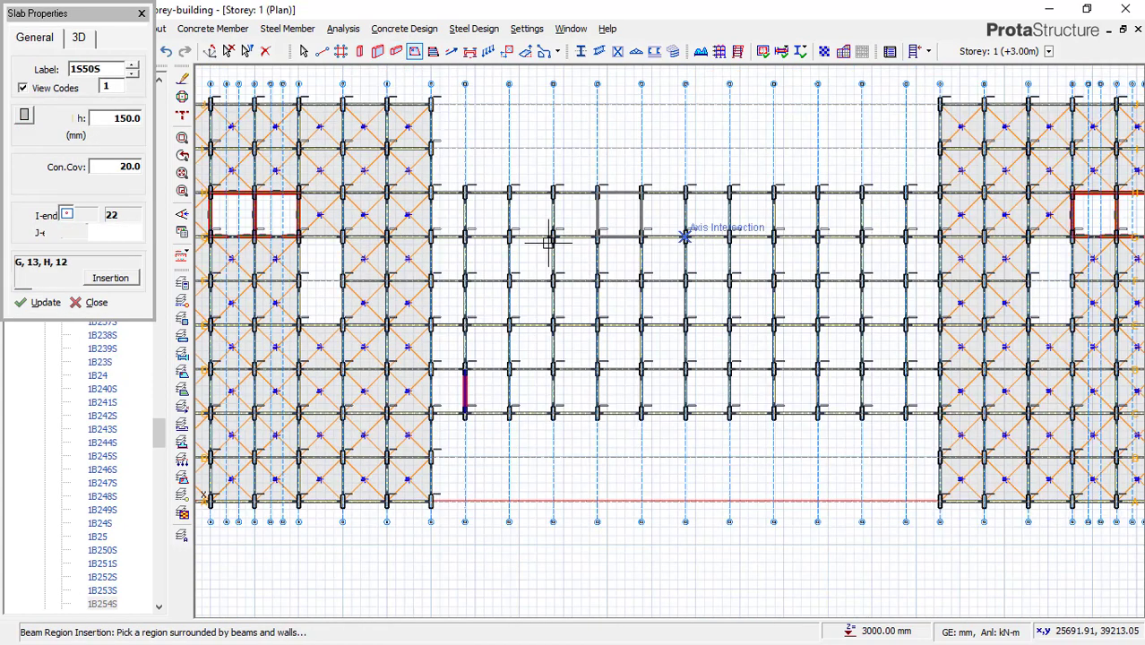
scroll(688, 235, "up", 1)
left_click(409, 205)
left_click(481, 208)
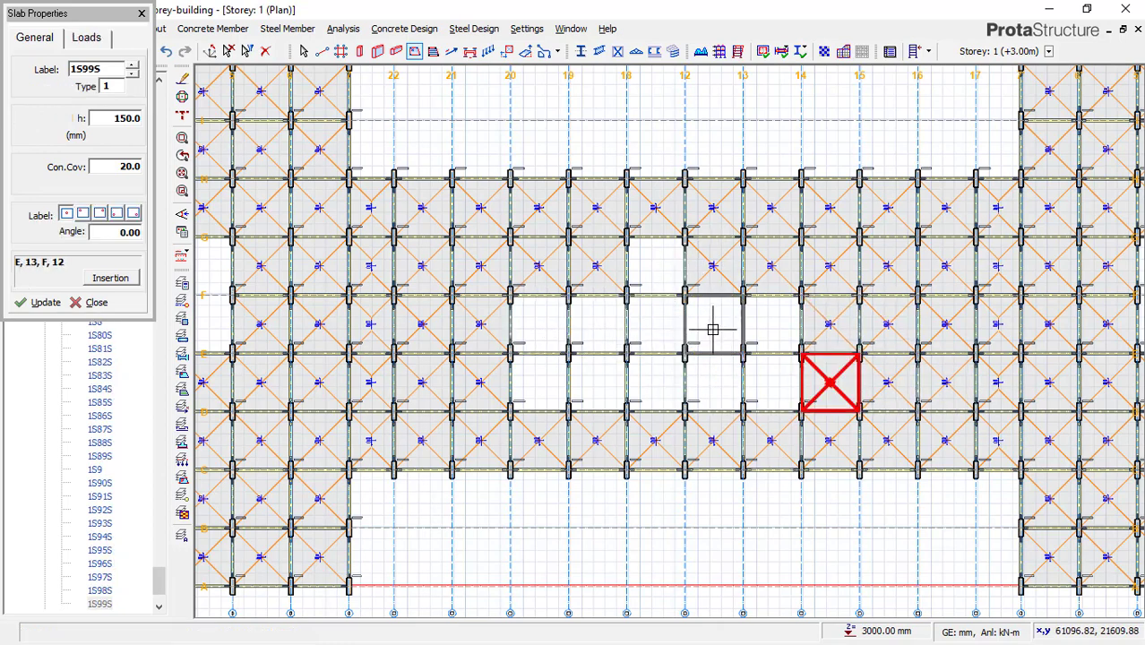
left_click(761, 319)
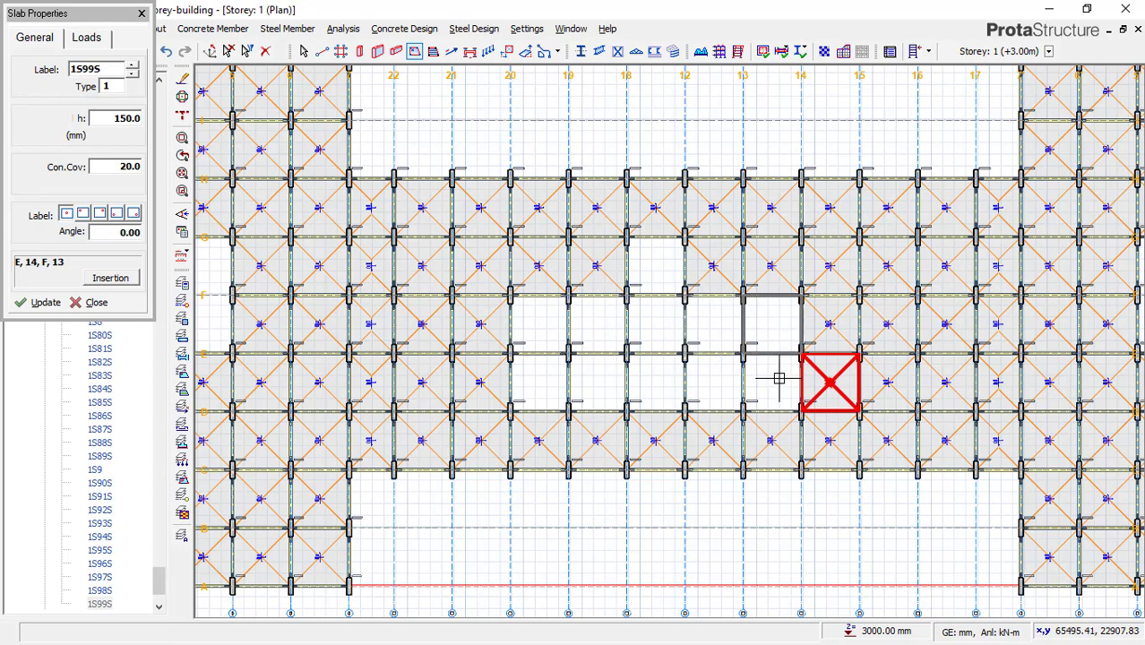
left_click(551, 322)
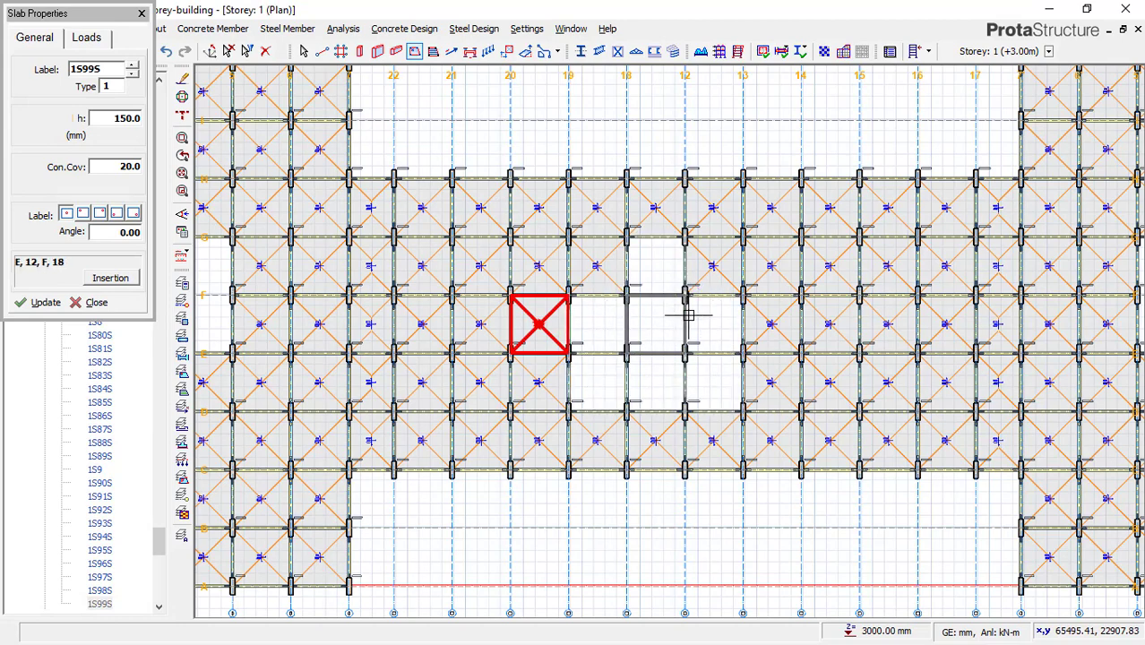
- Insert slabs in the three open bays between axes D and E, from axis 19 to axis 13
scroll(690, 334, "up", 1)
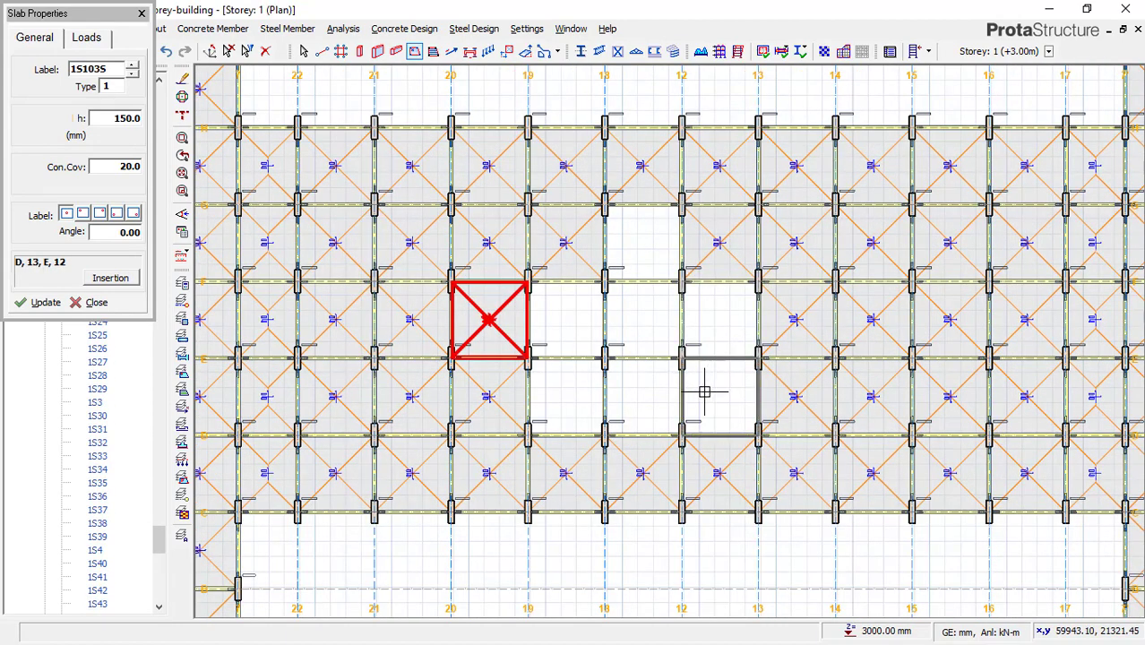
left_click(704, 398)
left_click(654, 403)
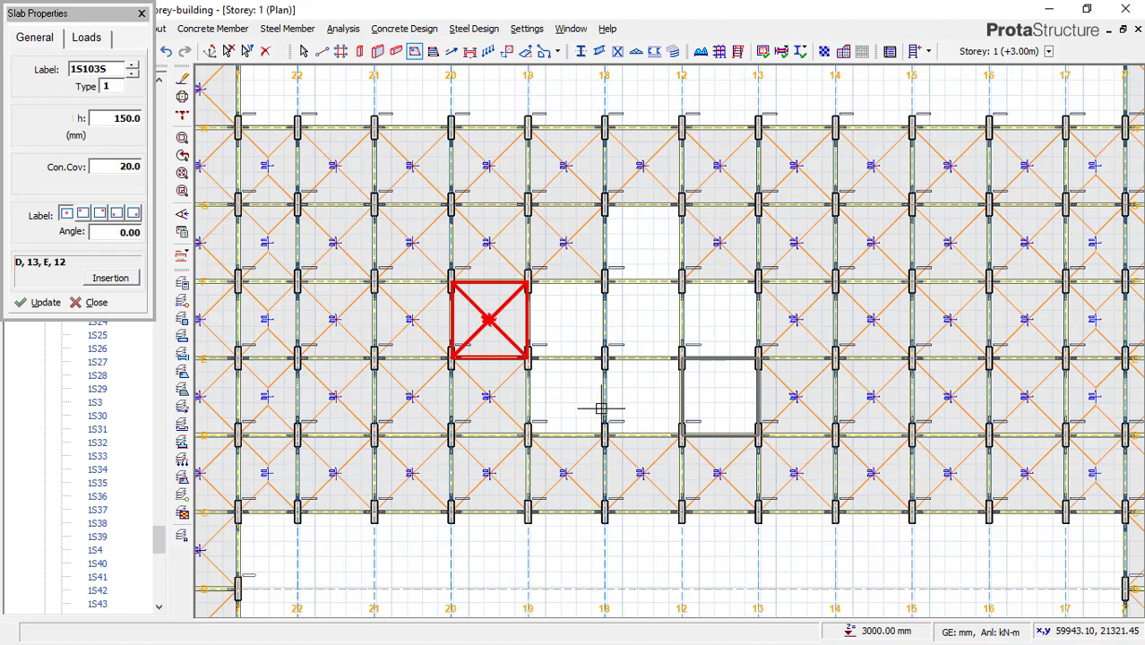
left_click(585, 324)
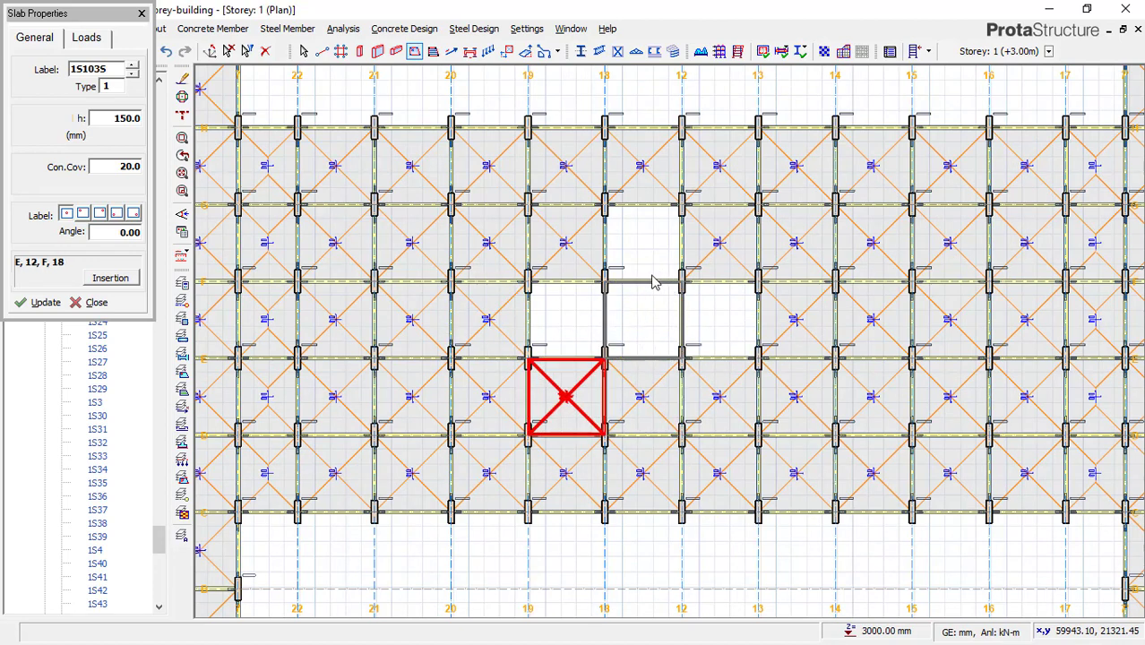
key("Escape")
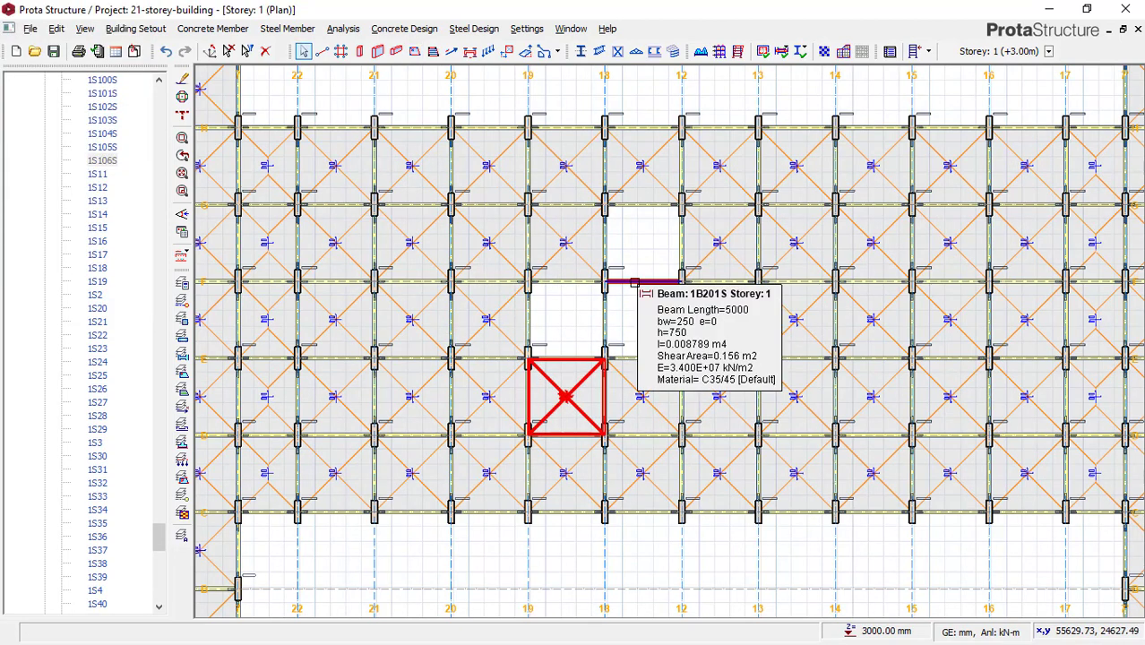
- Delete the four beams enclosing the open bay between axes F and G and axes 18 and 12
left_click(643, 280)
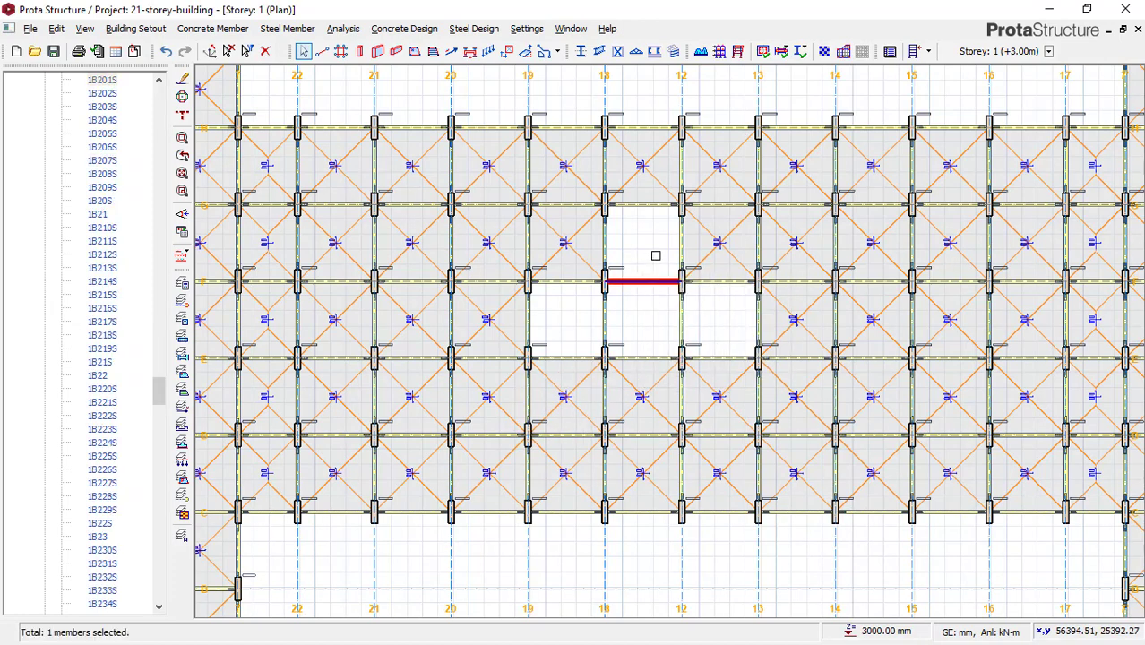
left_click(605, 239)
left_click(683, 245)
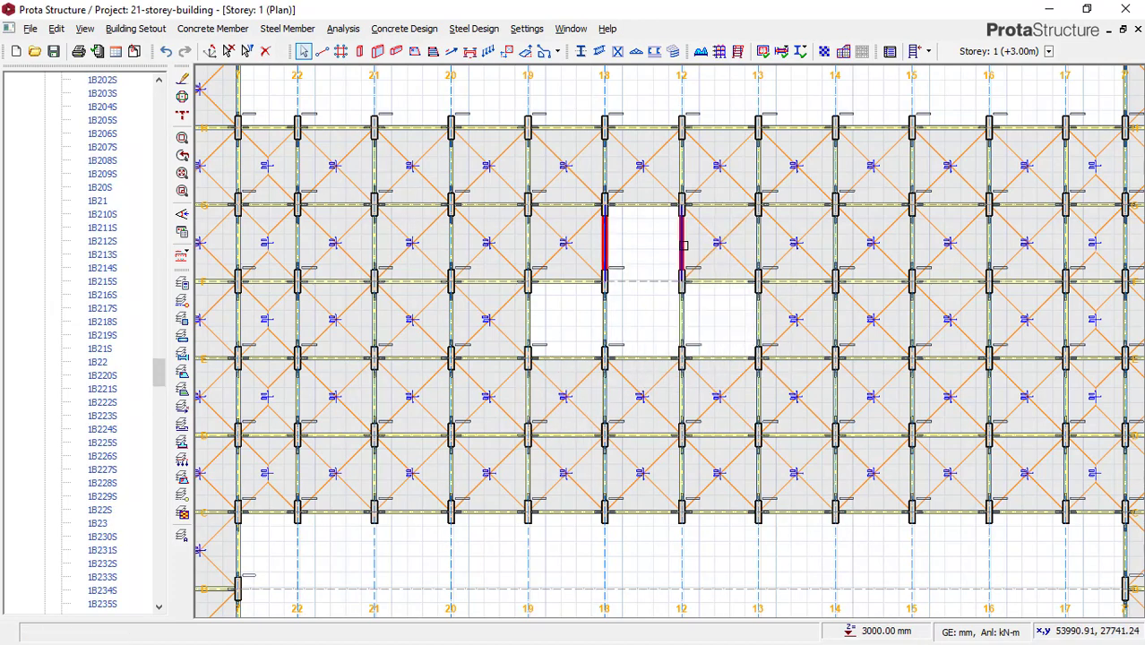
key("Delete")
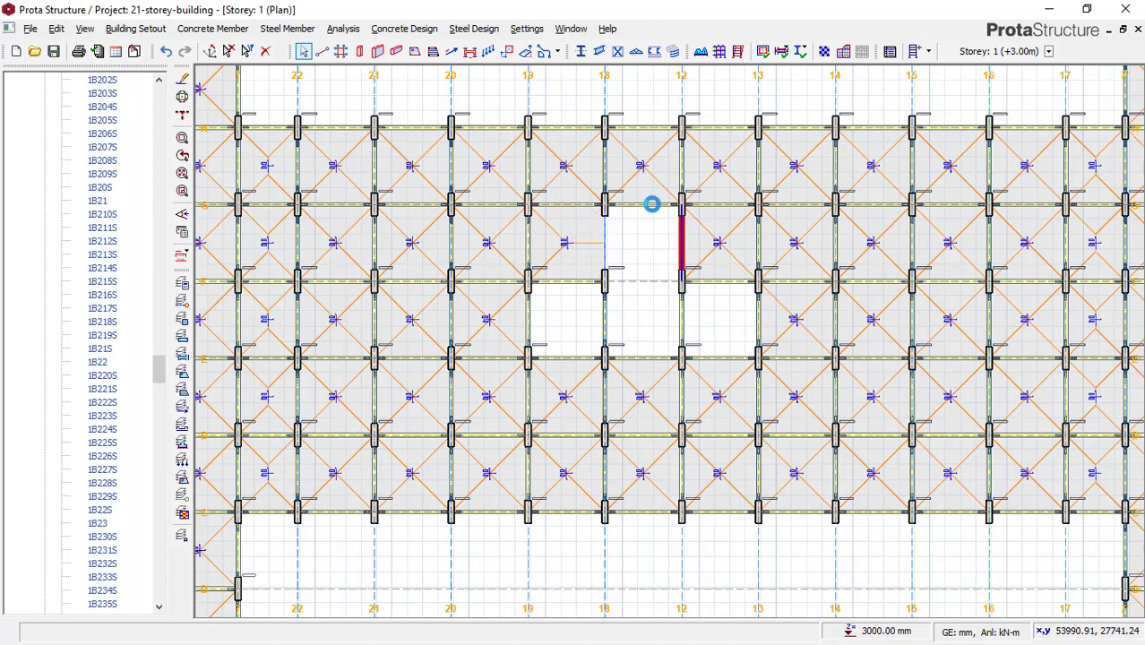
left_click(653, 204)
left_click(666, 193)
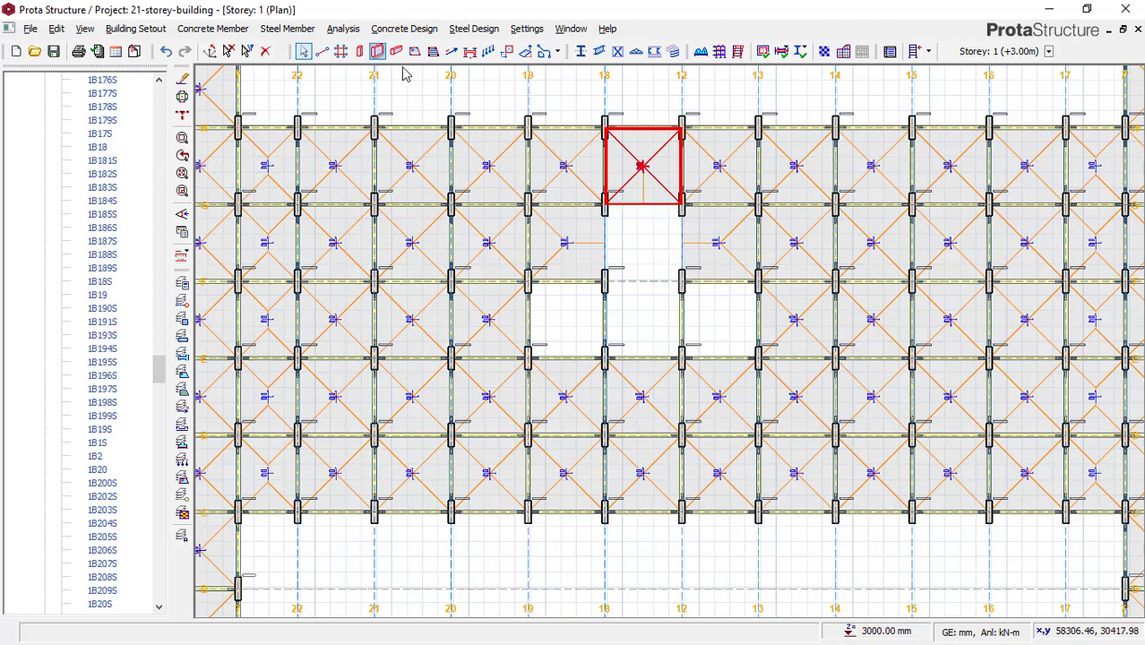
- Insert 300 mm walls along axis G between axes 18 and 12, and along axes 12 and 18 between axes G and F
left_click(377, 51)
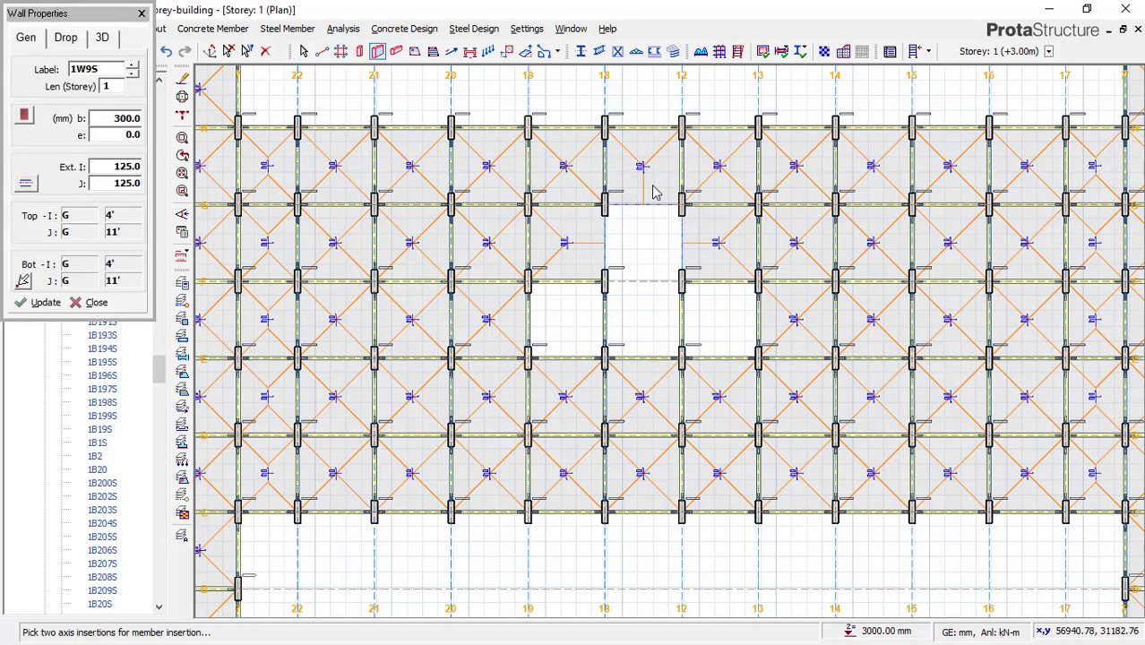
scroll(653, 187, "up", 4)
left_click(511, 242)
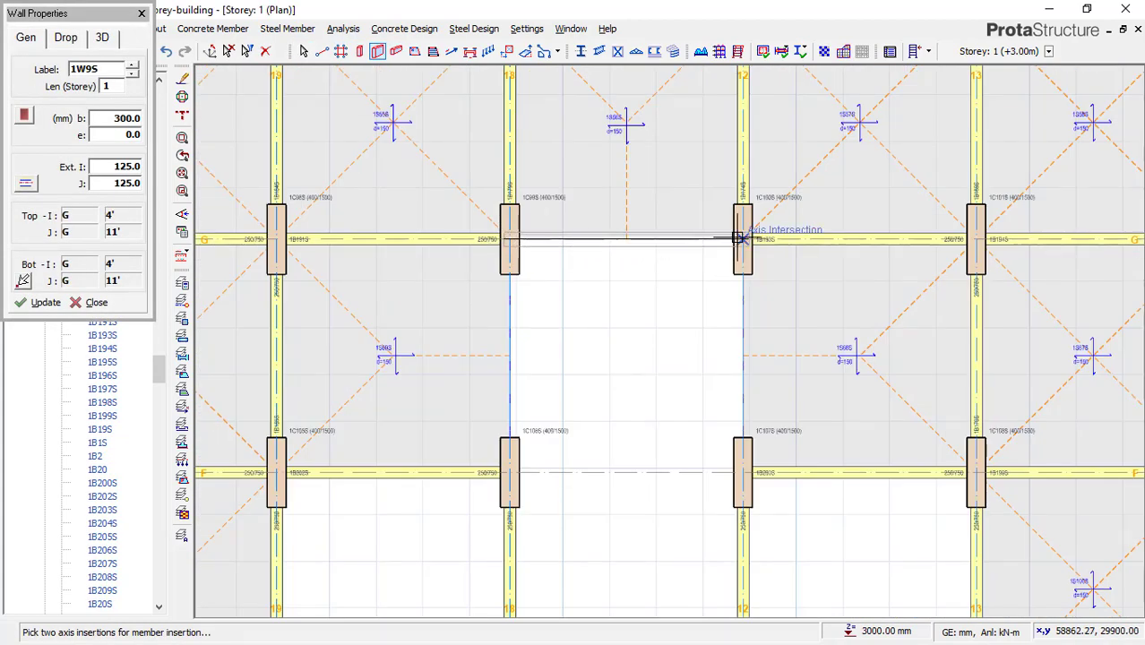
left_click(728, 245)
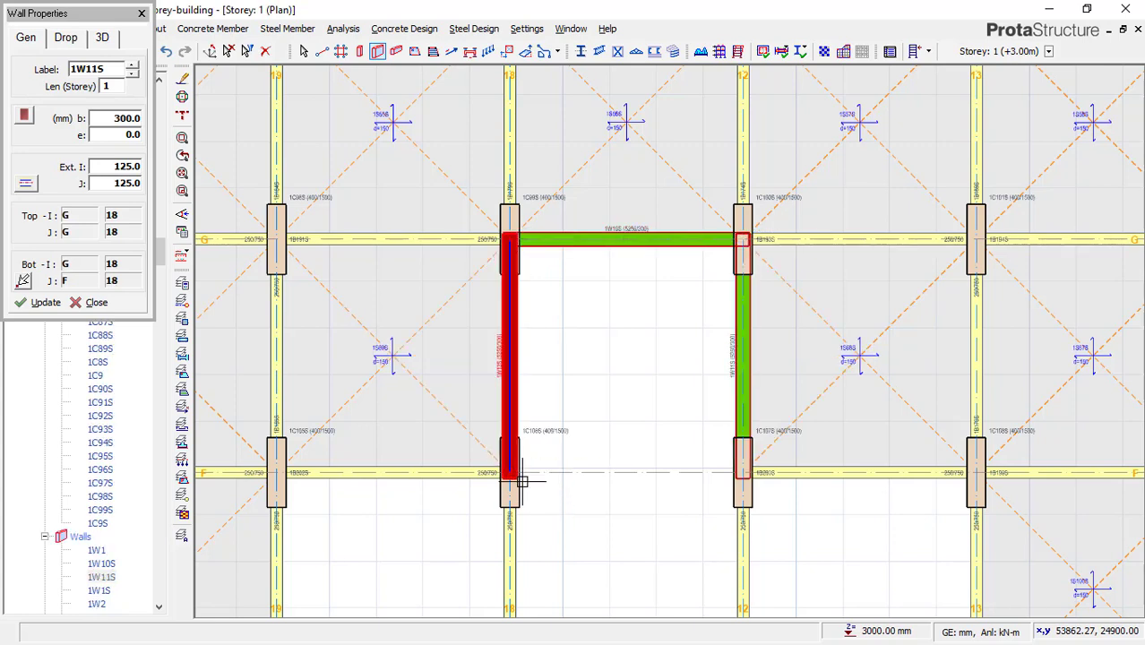
key("Escape")
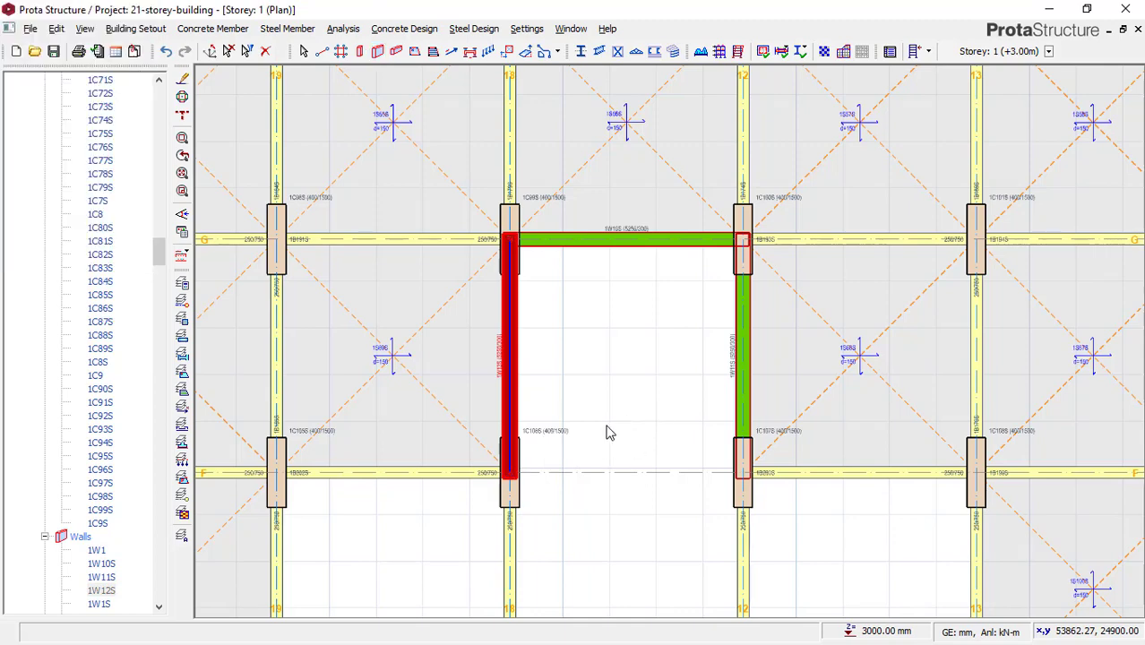
- Create a new vertical axis offset 1200 mm from axis 18 towards axis 12
scroll(522, 332, "up", 2)
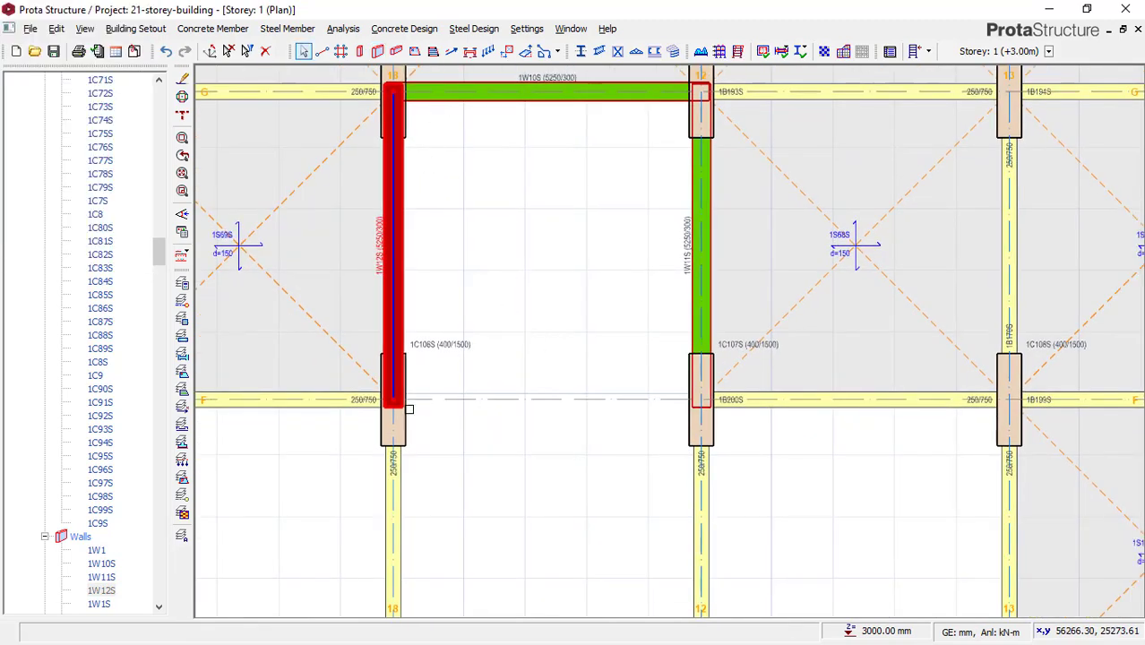
scroll(486, 462, "down", 4)
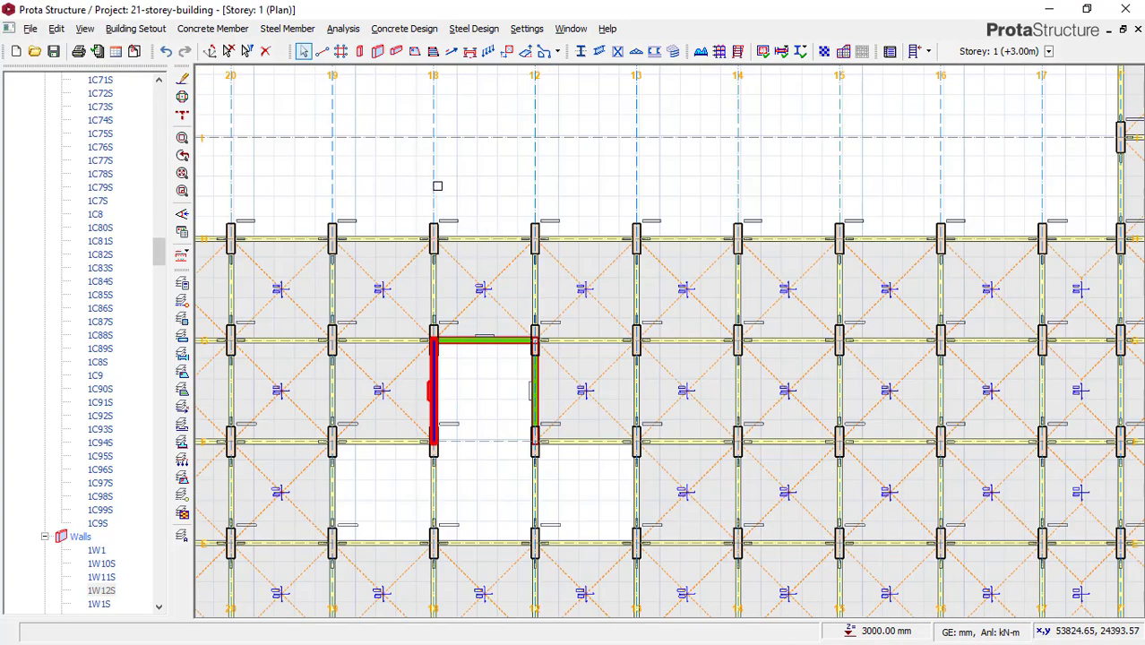
left_click(436, 186)
right_click(463, 172)
left_click(502, 201)
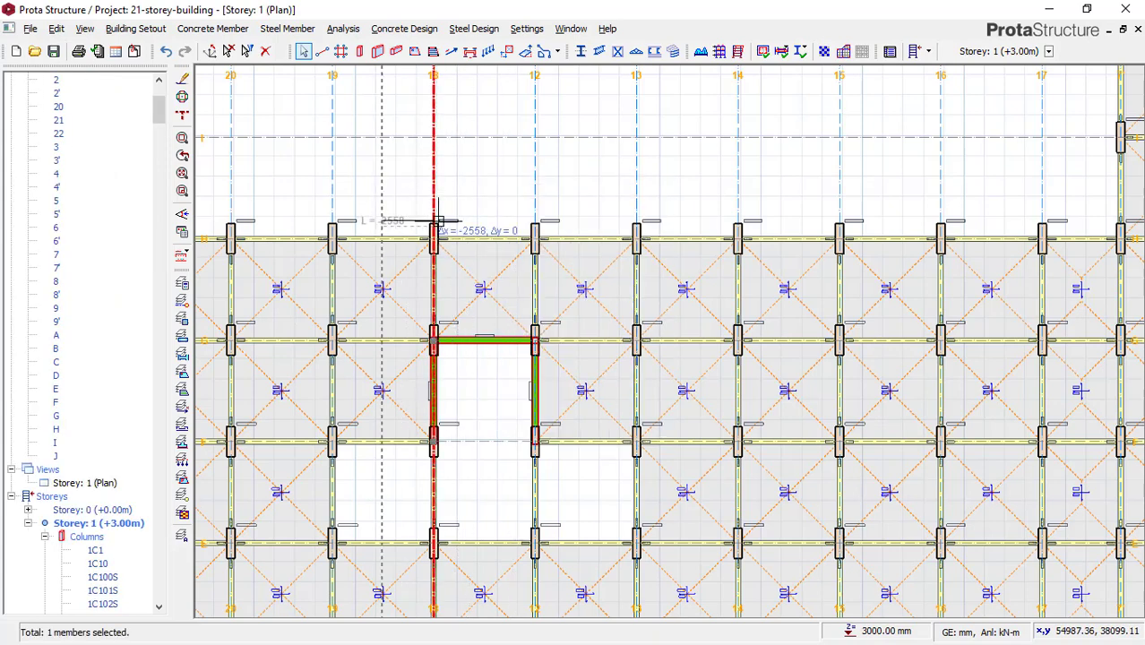
scroll(464, 209, "up", 1)
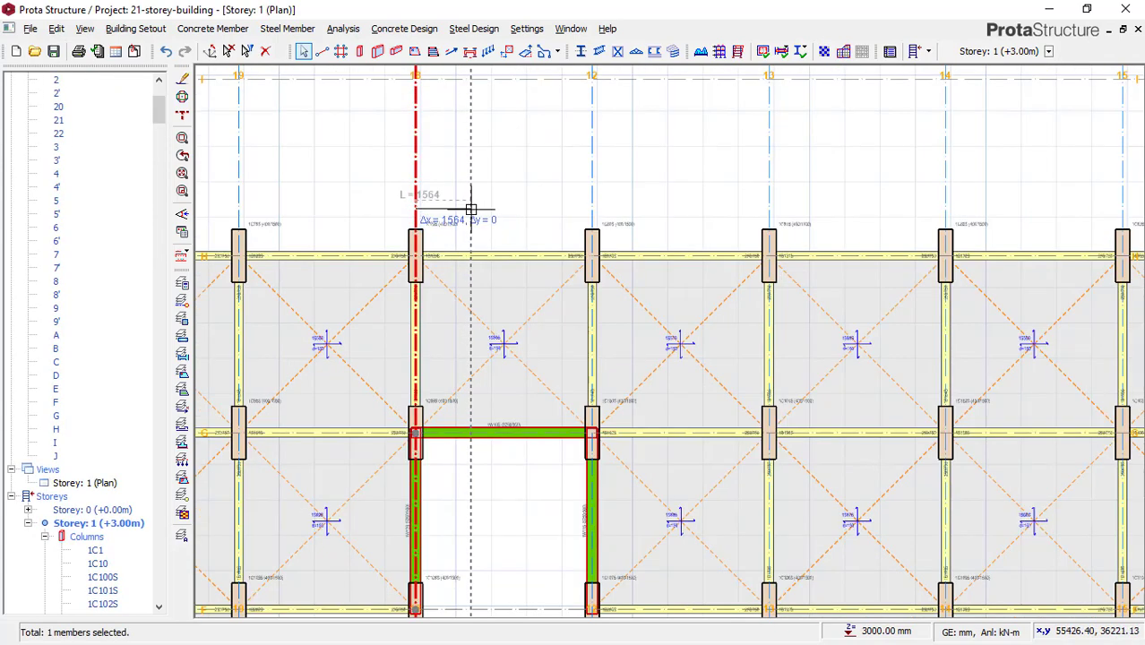
key("Tab")
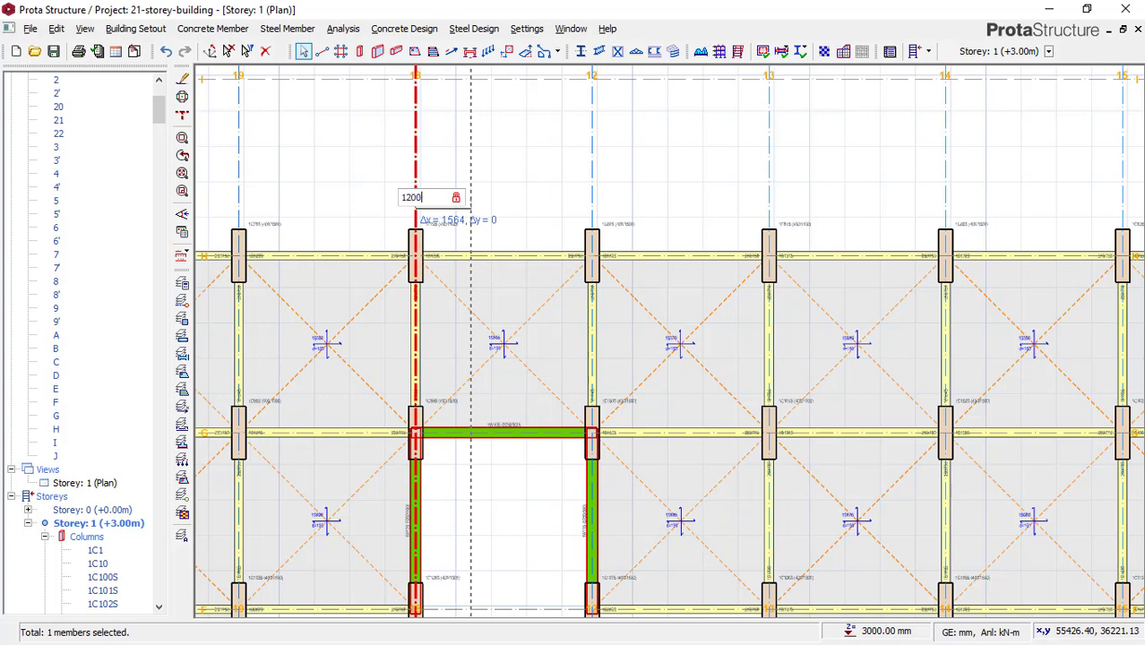
key("Return")
- Create a new vertical axis offset -1500 mm from axis 12 towards axis 18
left_click(591, 174)
right_click(554, 149)
left_click(596, 178)
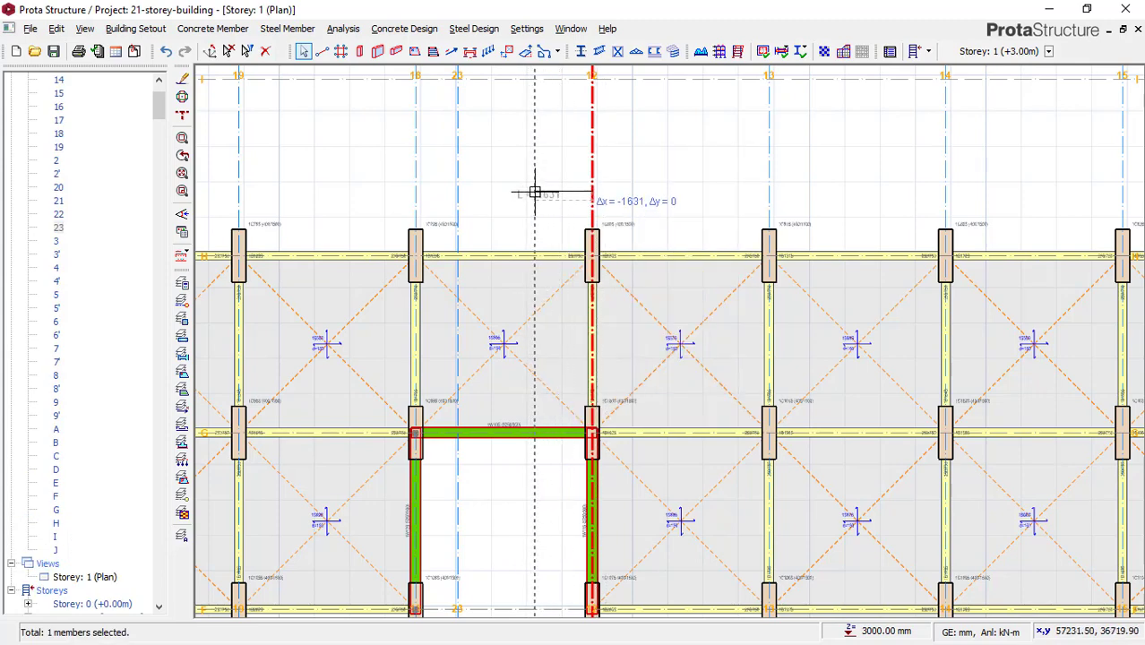
key("Tab")
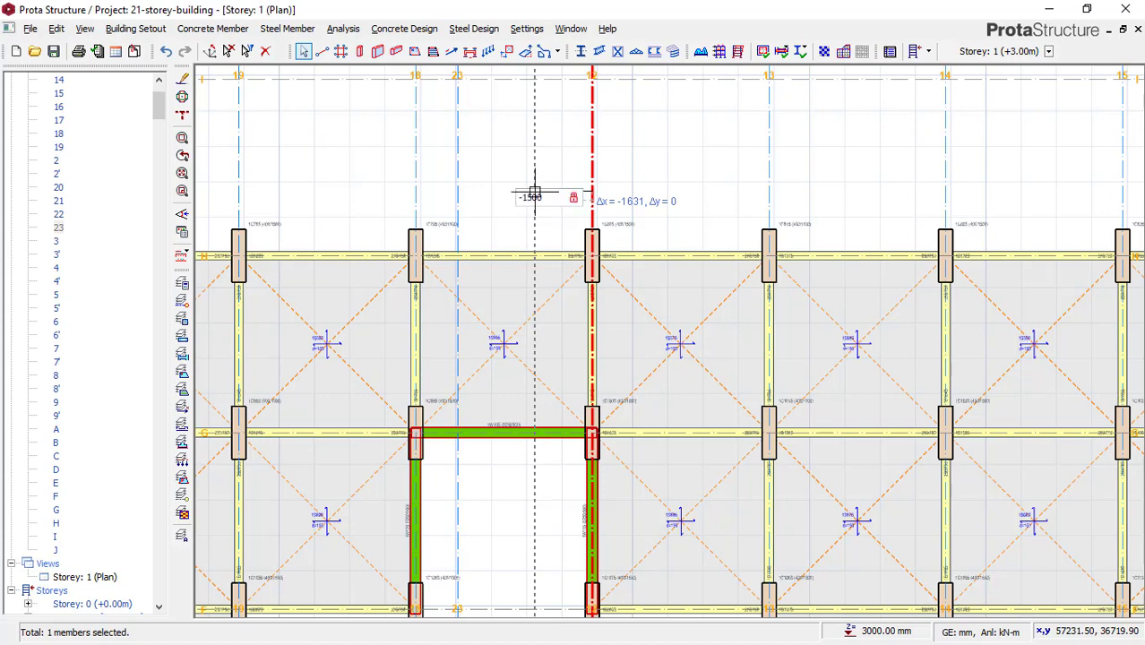
type("-1500")
key("Return")
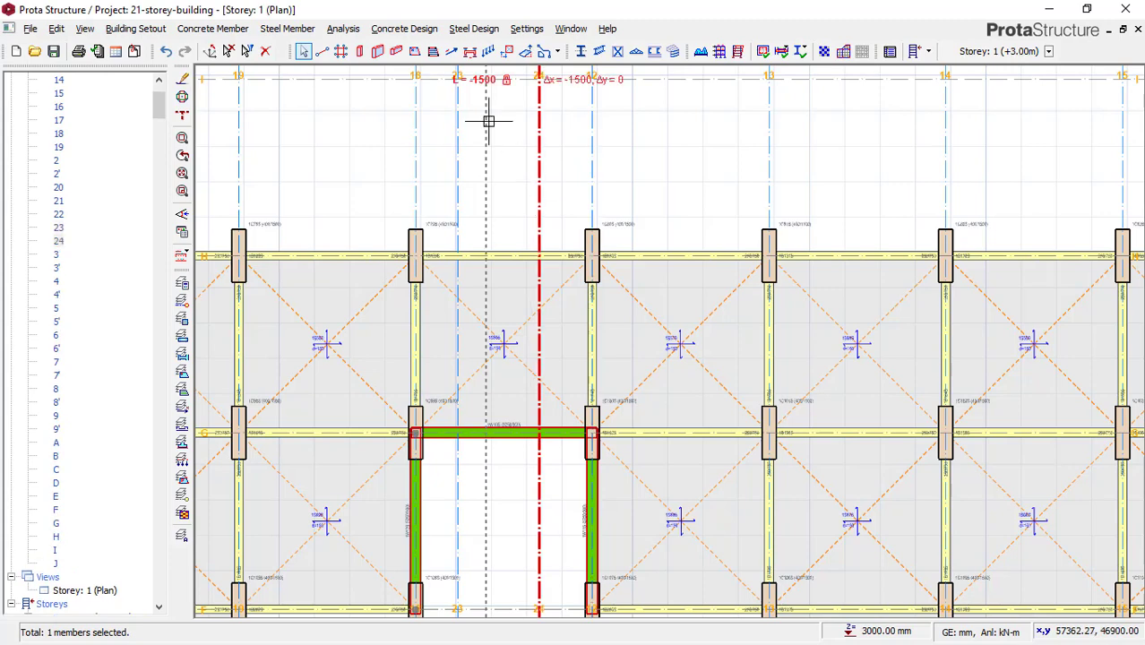
- Insert a 300 mm wall along axis F from axis 18 to axis 23, and set its J-end extension to 0
key("w")
scroll(544, 365, "down", 1)
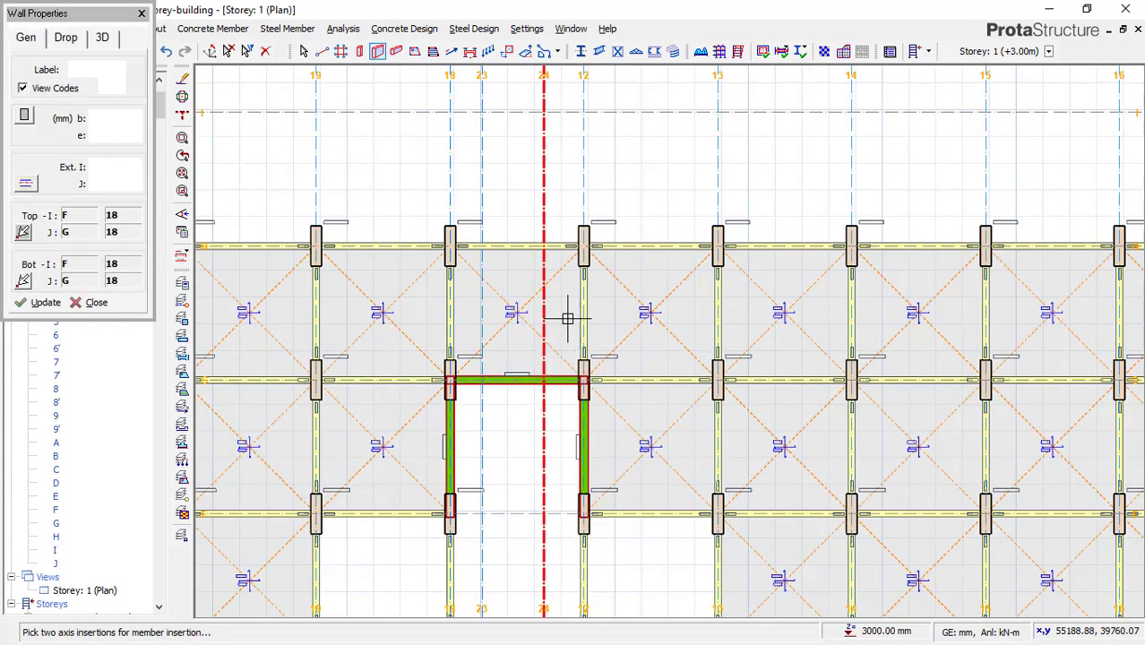
middle_click_drag(549, 284, 560, 163)
scroll(515, 388, "up", 2)
scroll(514, 388, "up", 1)
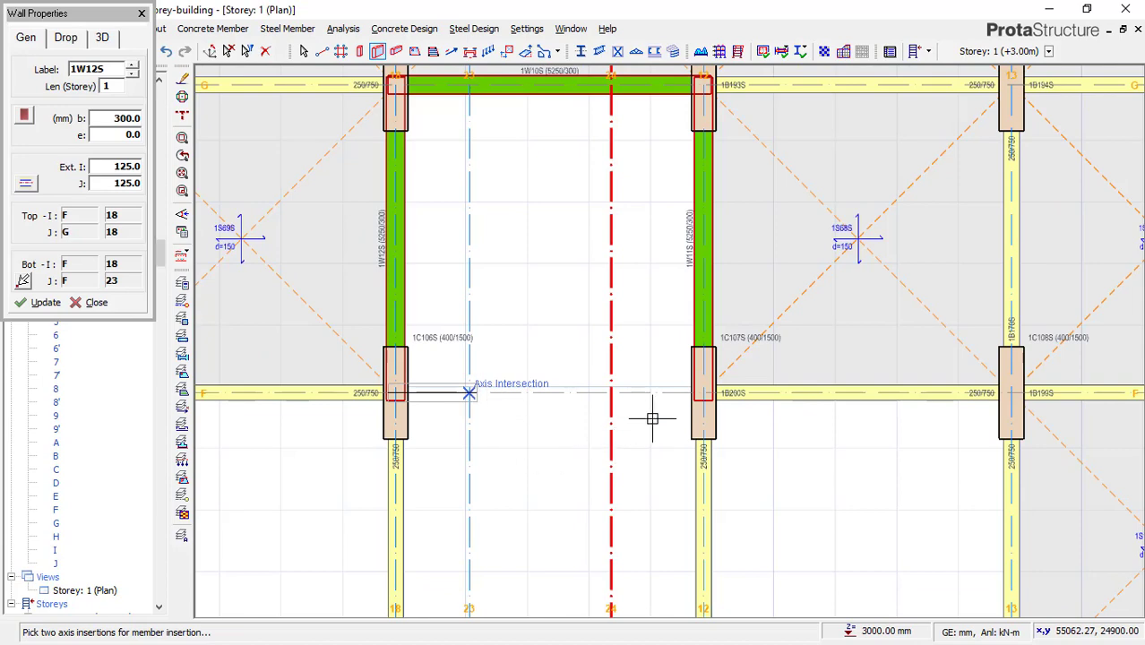
scroll(484, 349, "up", 2)
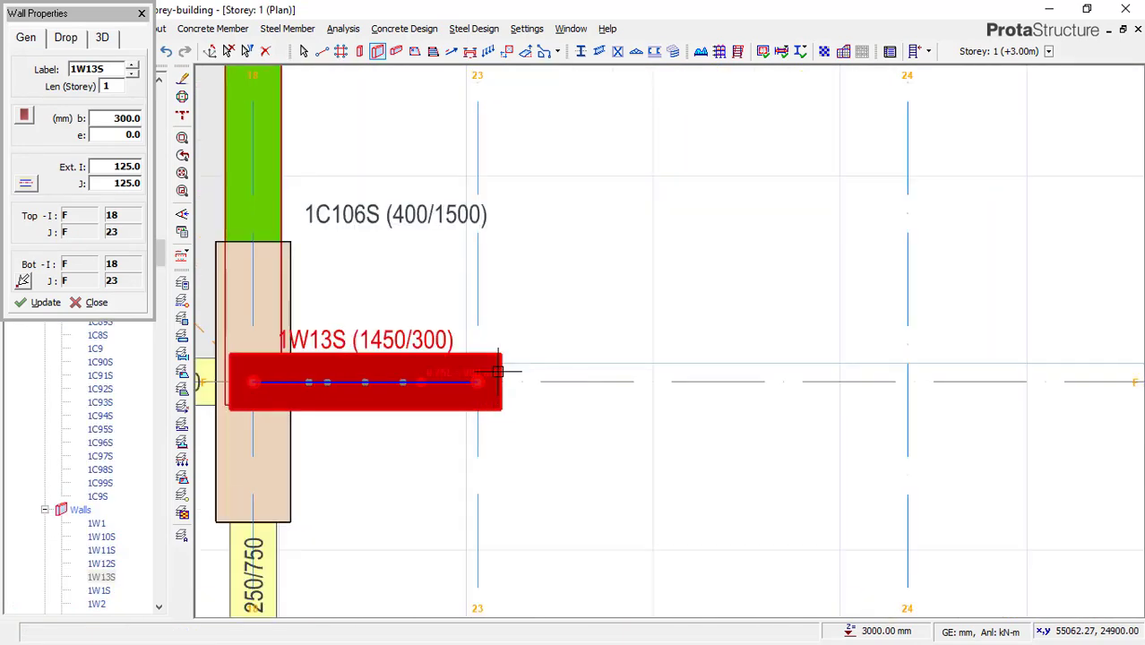
double_click(130, 166)
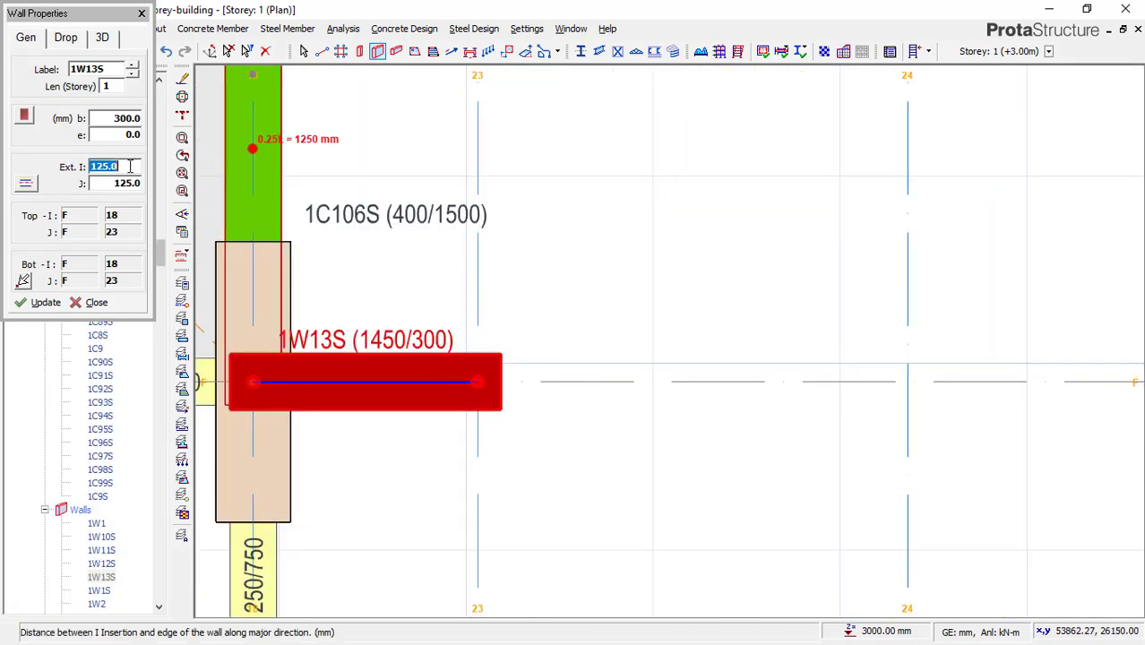
double_click(127, 184)
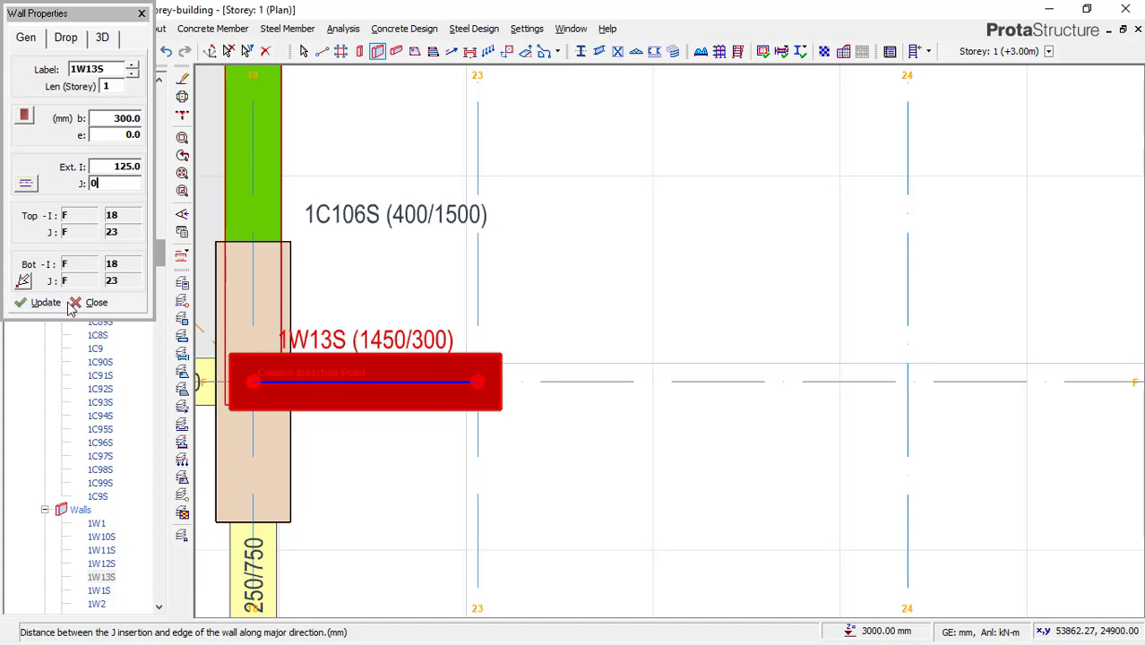
key("Return")
scroll(498, 383, "down", 3)
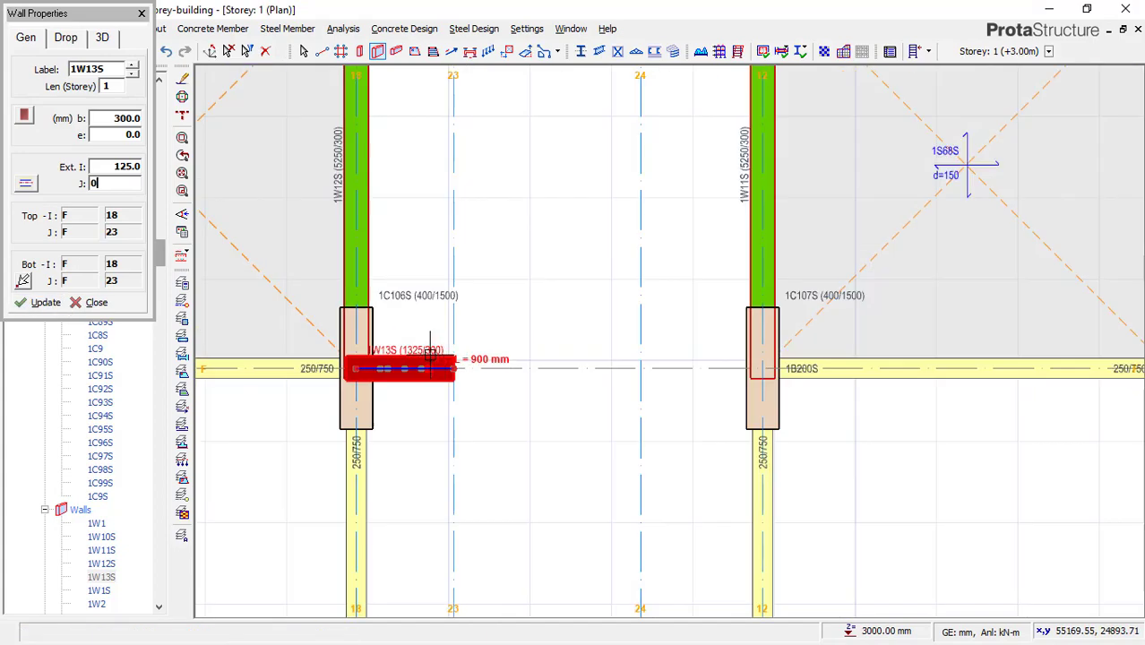
- Try a 300 mm wall along axis F from axis 12 to axis 24 with its I-end extension set to 0, then 125 mm
scroll(736, 357, "up", 3)
left_click(762, 368)
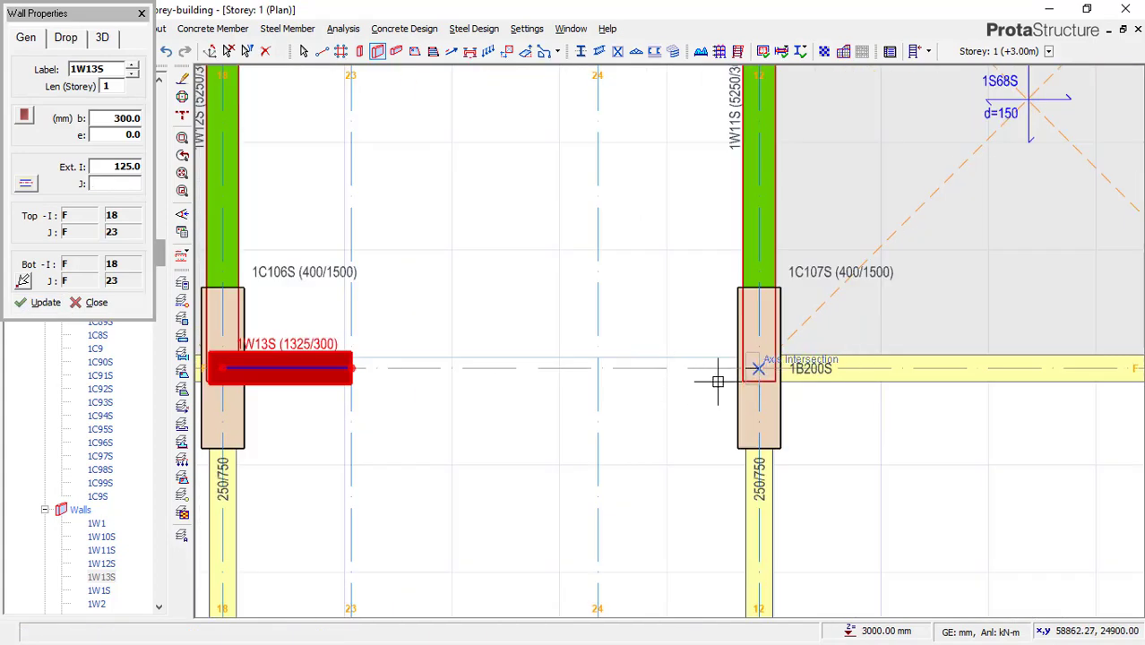
left_click(598, 368)
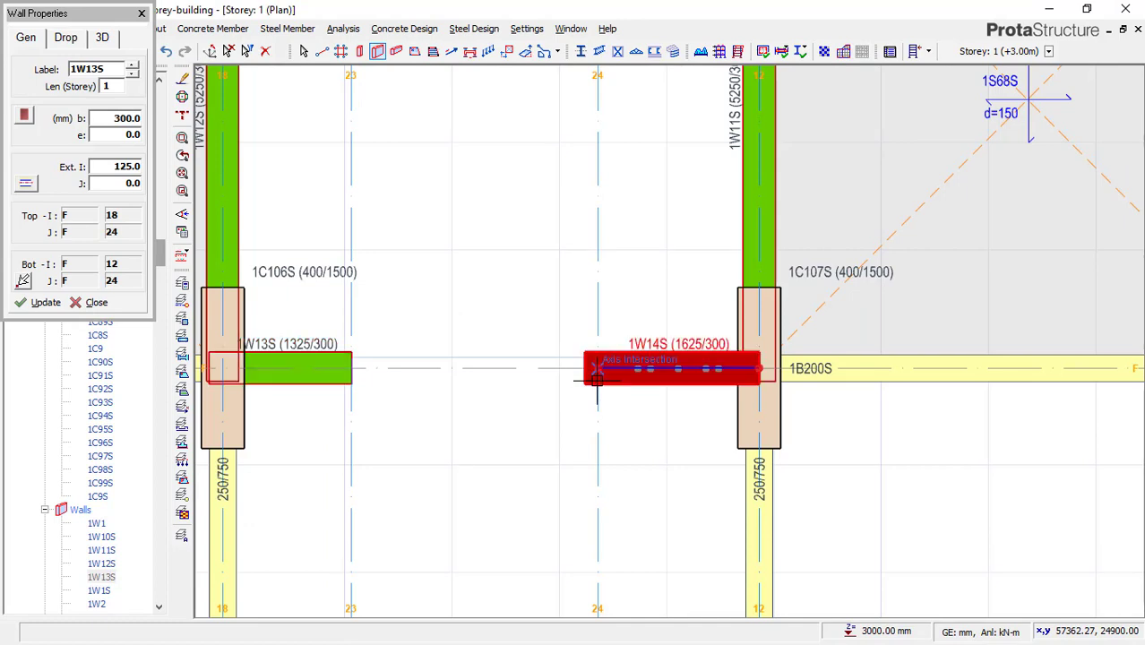
double_click(119, 183)
double_click(139, 165)
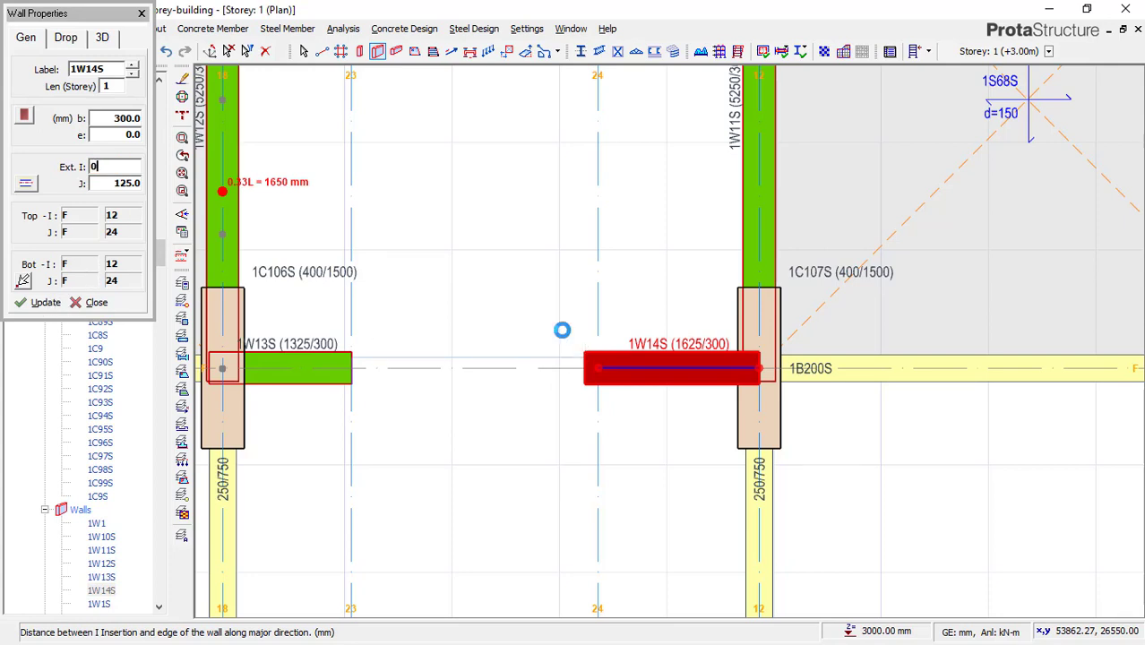
scroll(667, 336, "down", 1)
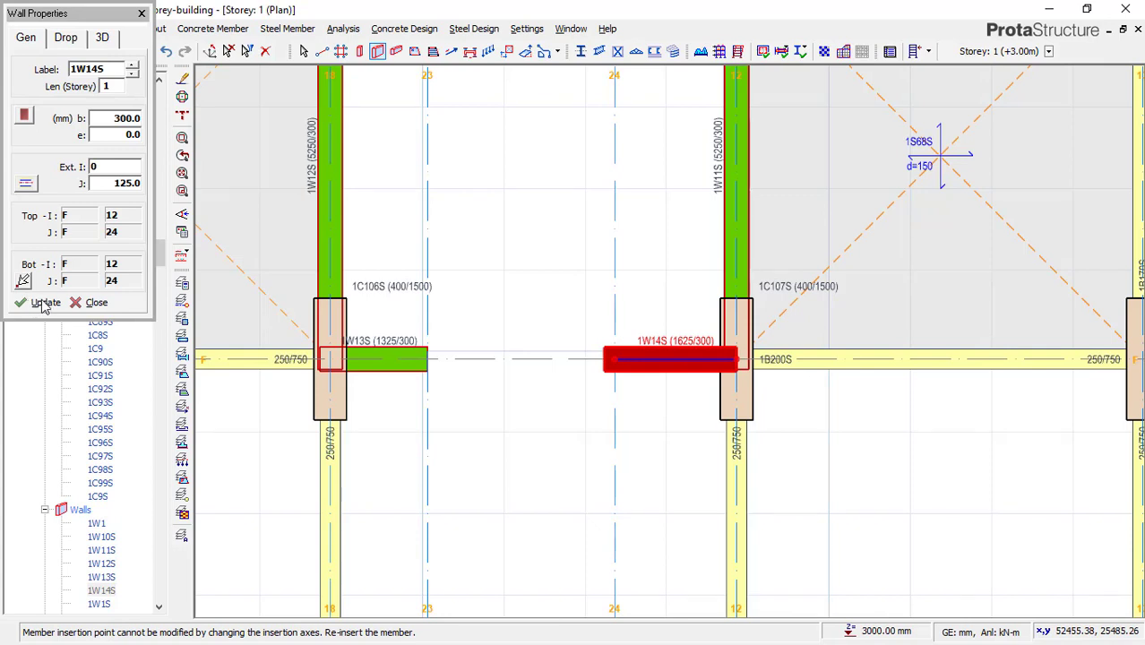
scroll(742, 352, "up", 1)
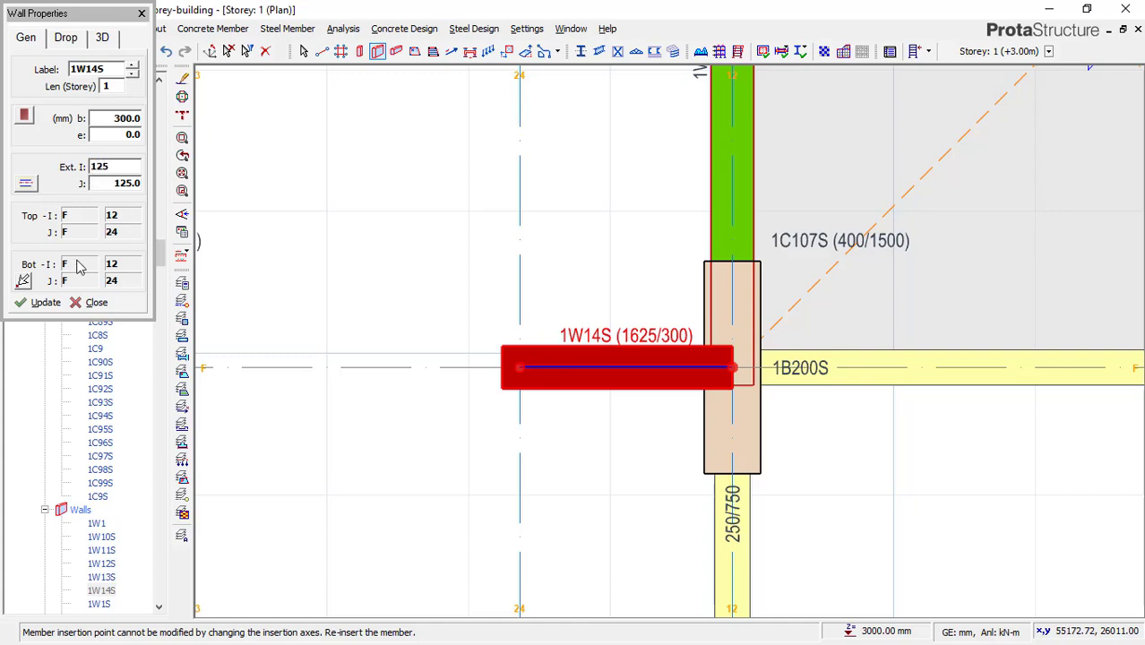
left_click(40, 302)
scroll(632, 305, "down", 1)
scroll(632, 303, "up", 1)
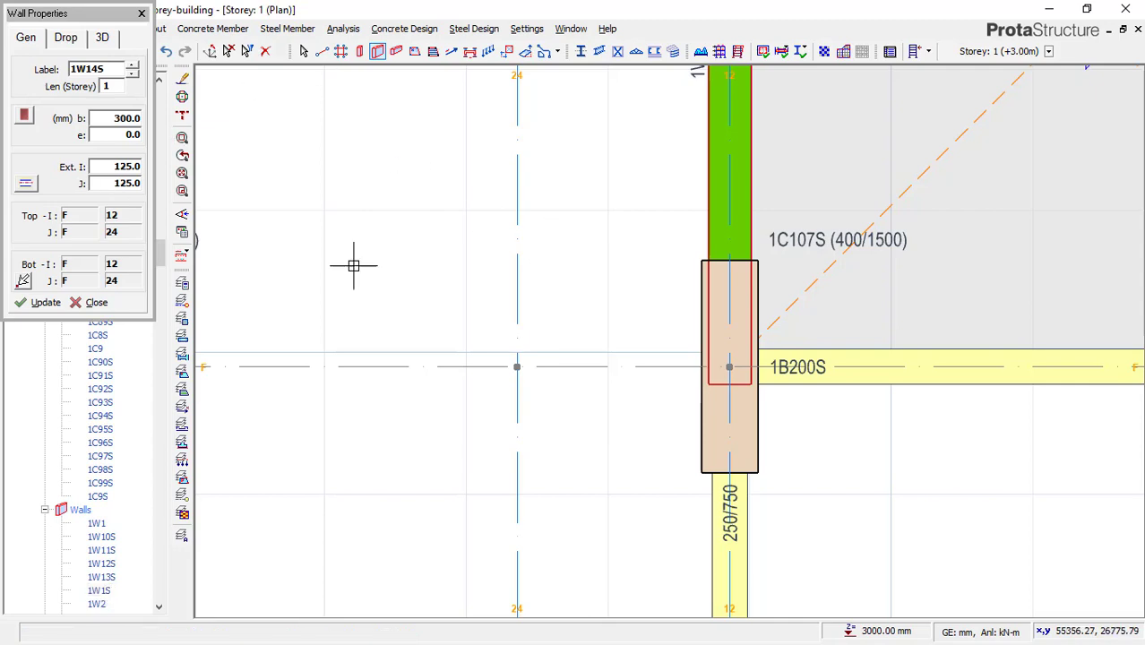
- Reinsert the 300 mm wall along axis F from axis 12 to axis 24 with 125 mm extensions, and try an I-end extension of 0
left_click(730, 365)
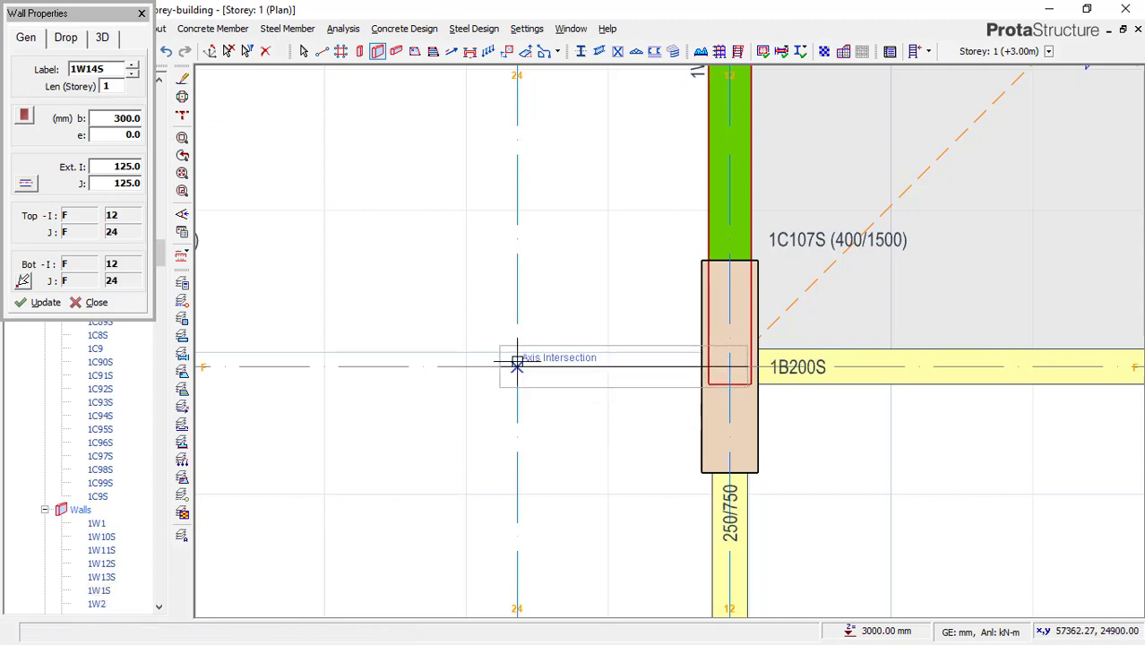
left_click(340, 320)
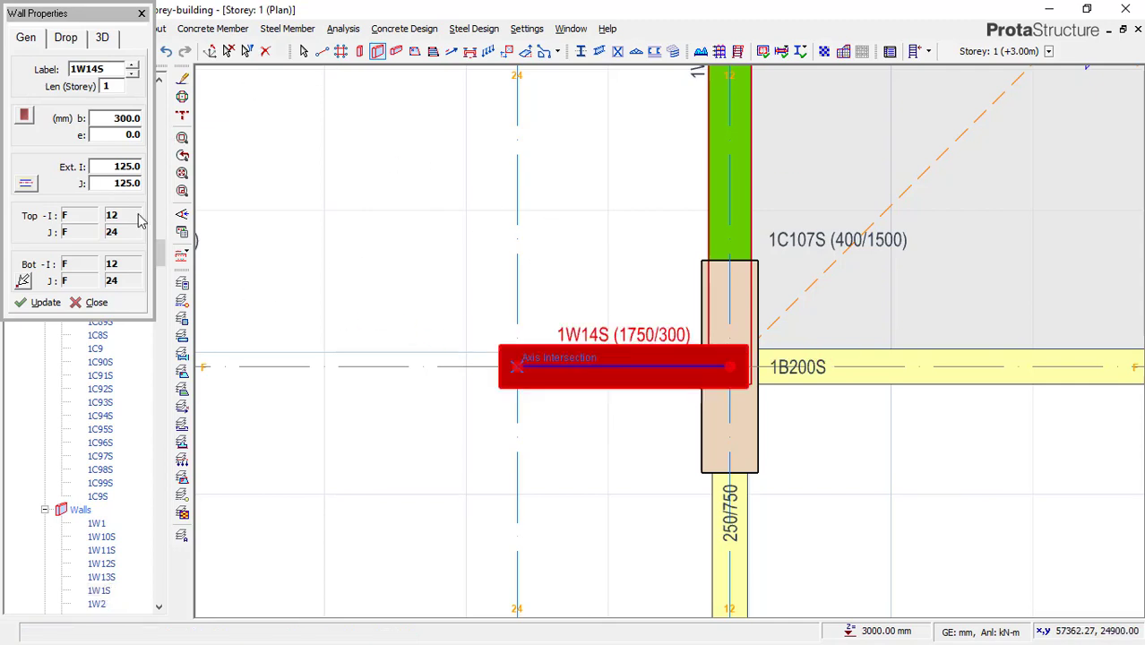
double_click(133, 165)
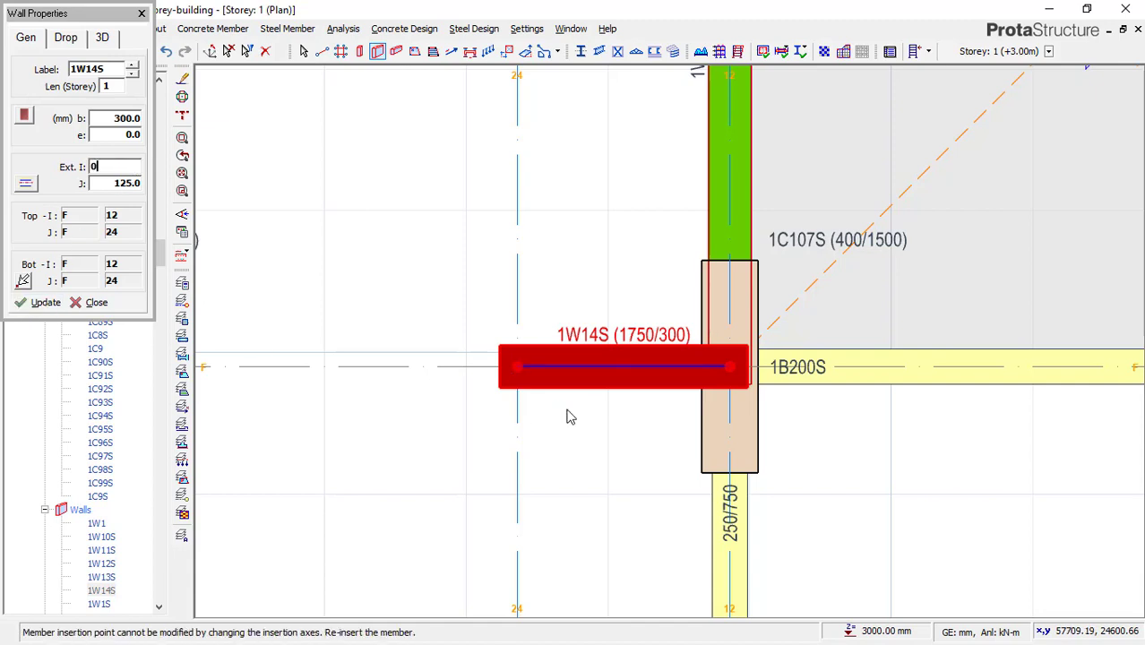
scroll(641, 350, "down", 3)
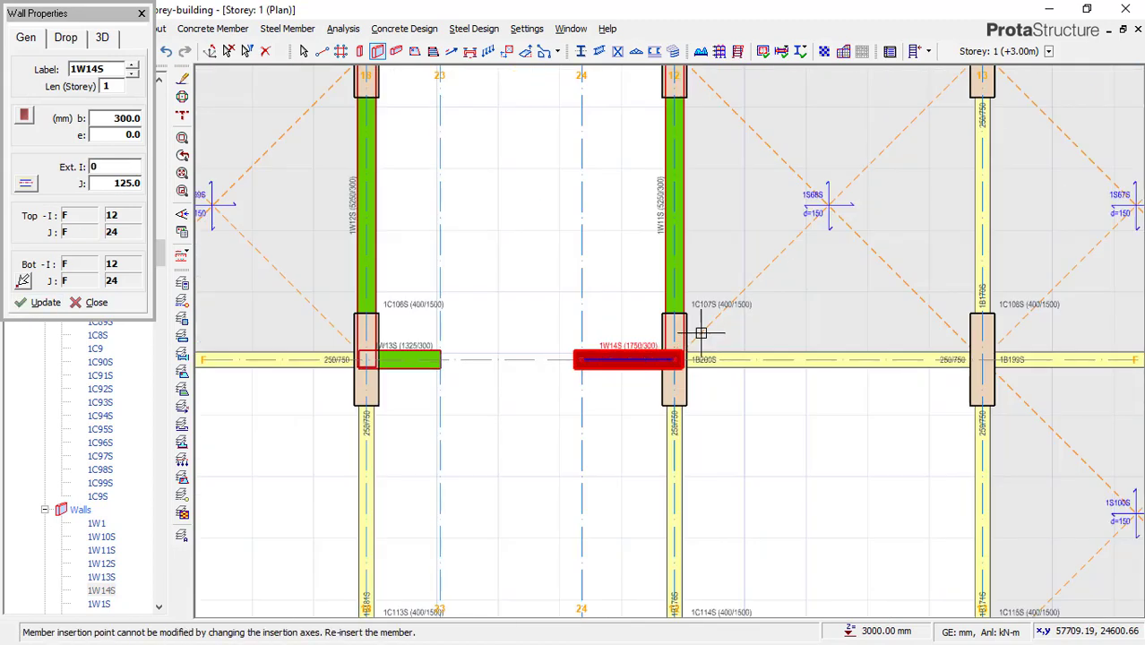
left_click(401, 51)
scroll(443, 363, "up", 3)
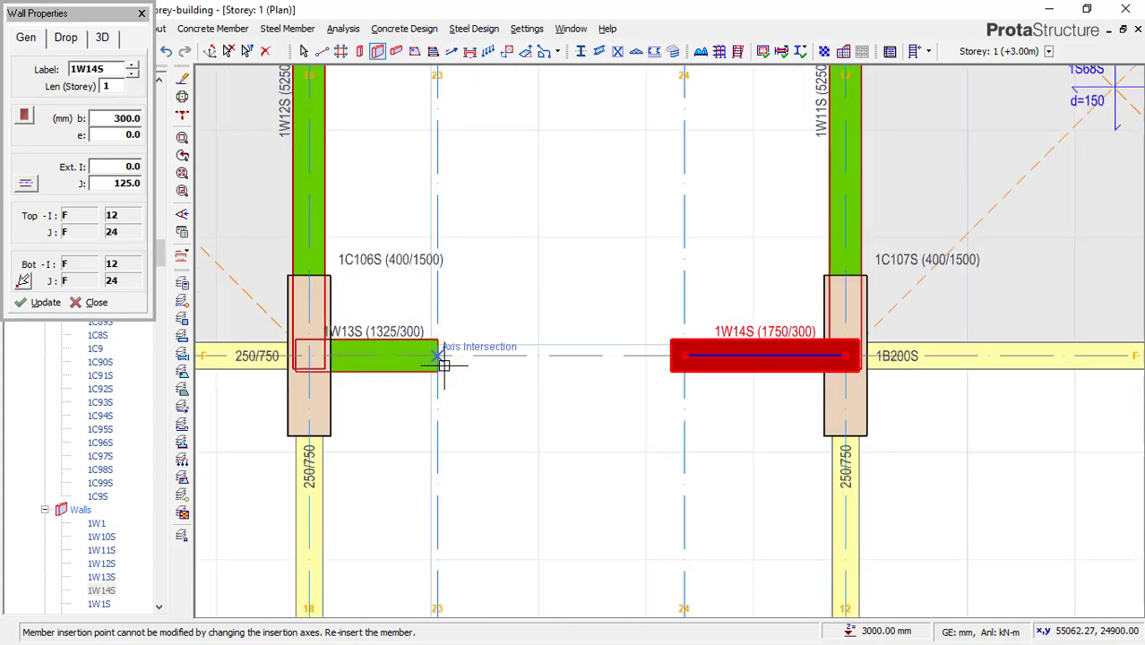
left_click(438, 357)
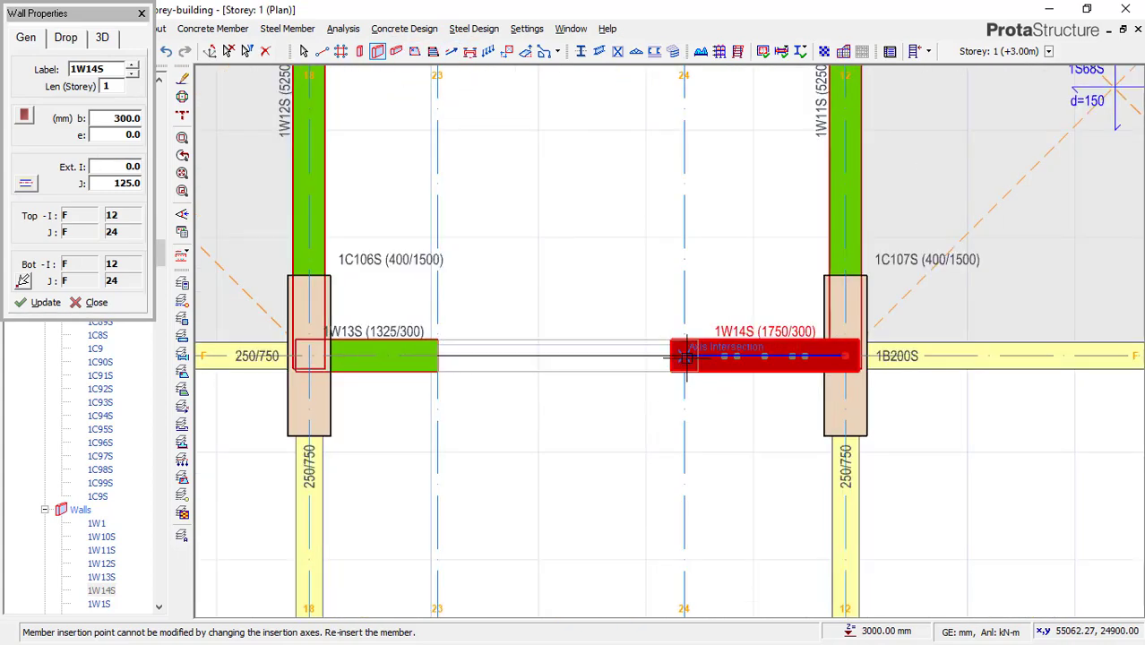
left_click(559, 395)
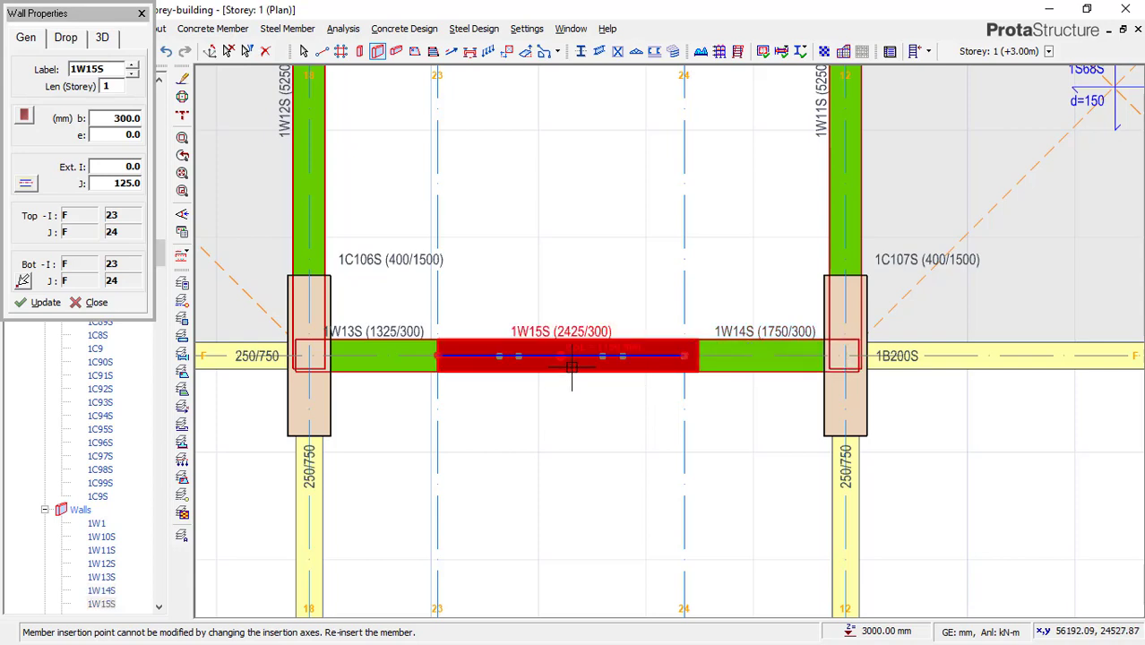
- Insert a 250 x 750 mm beam along axis F between axes 23 and 24, joining the two short walls
left_click(400, 52)
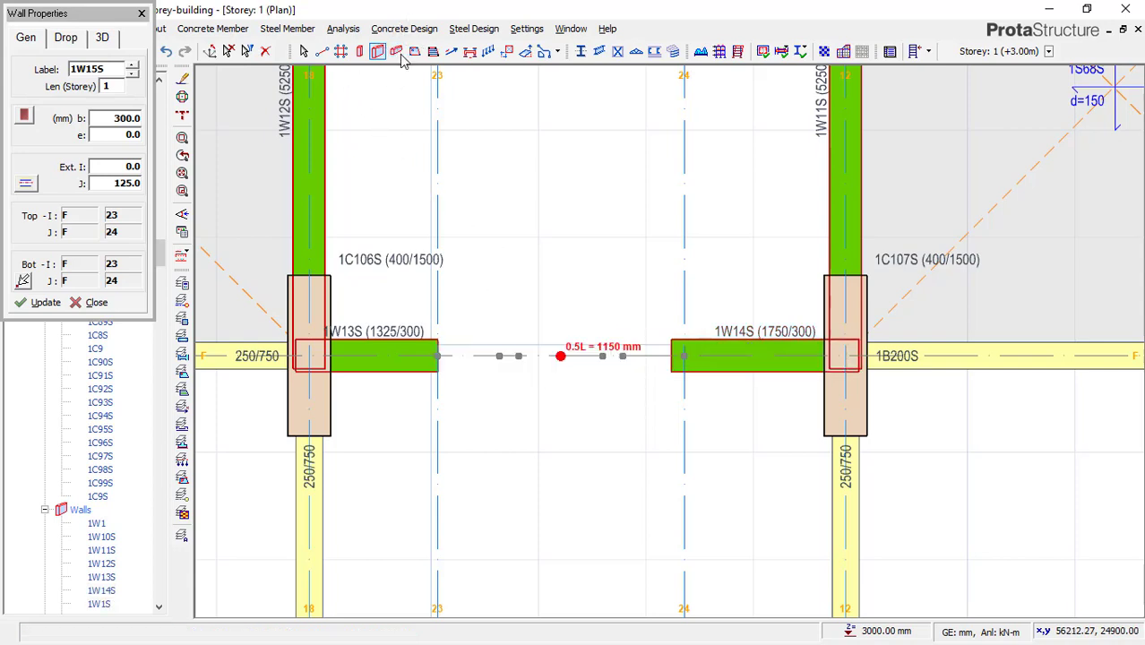
left_click(441, 359)
left_click(679, 354)
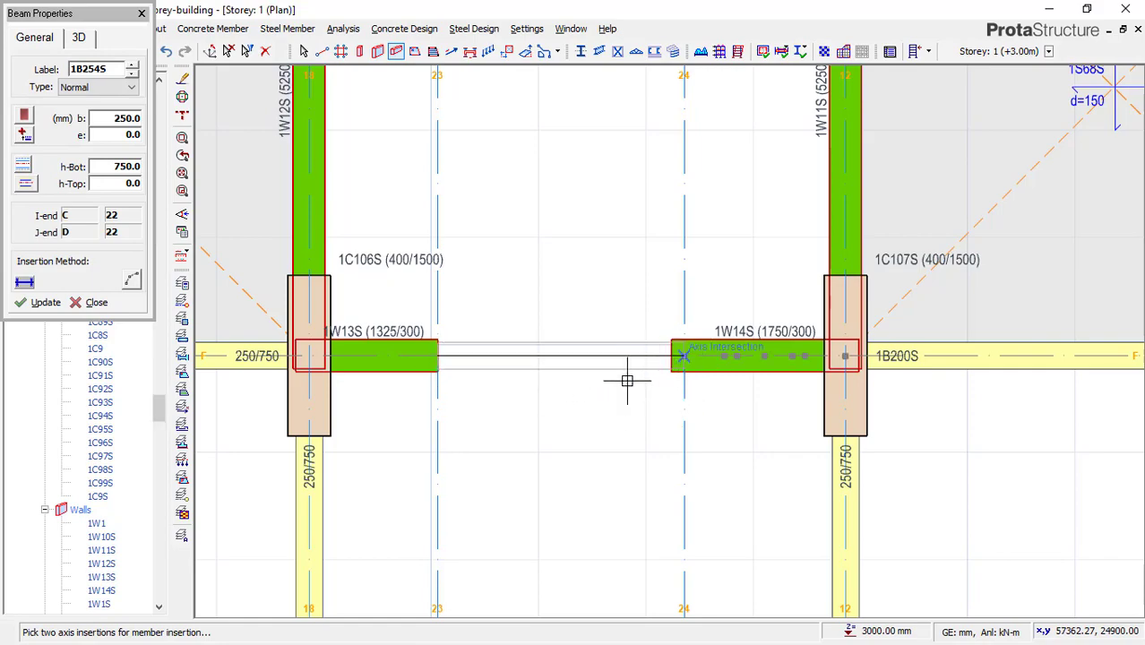
scroll(600, 318, "down", 5)
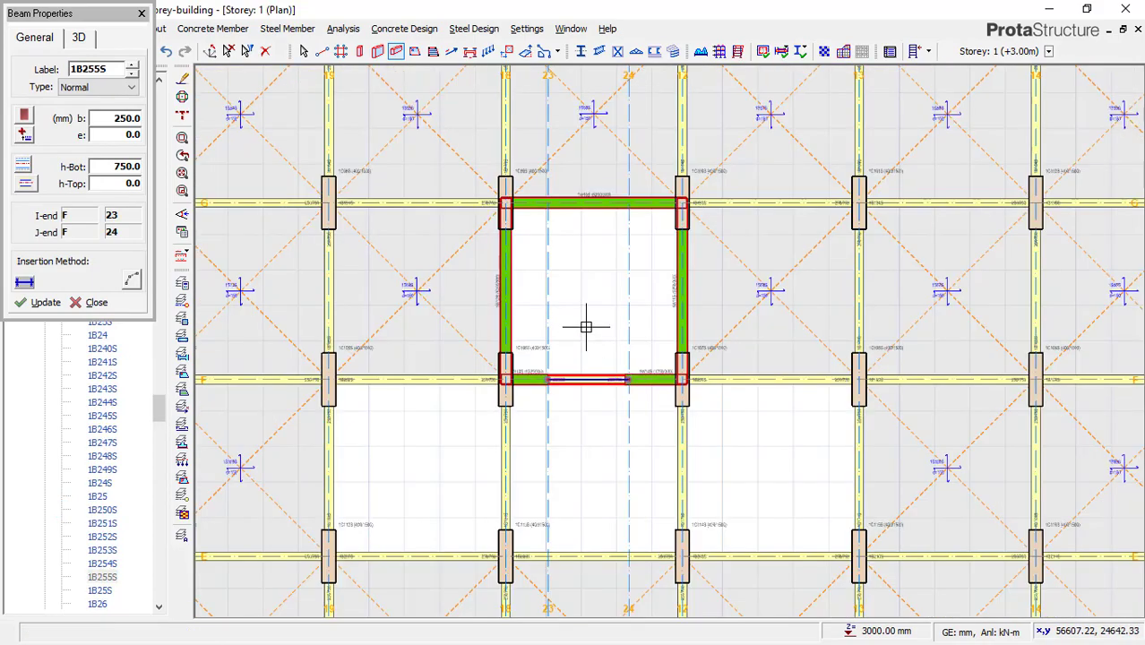
scroll(593, 300, "up", 3)
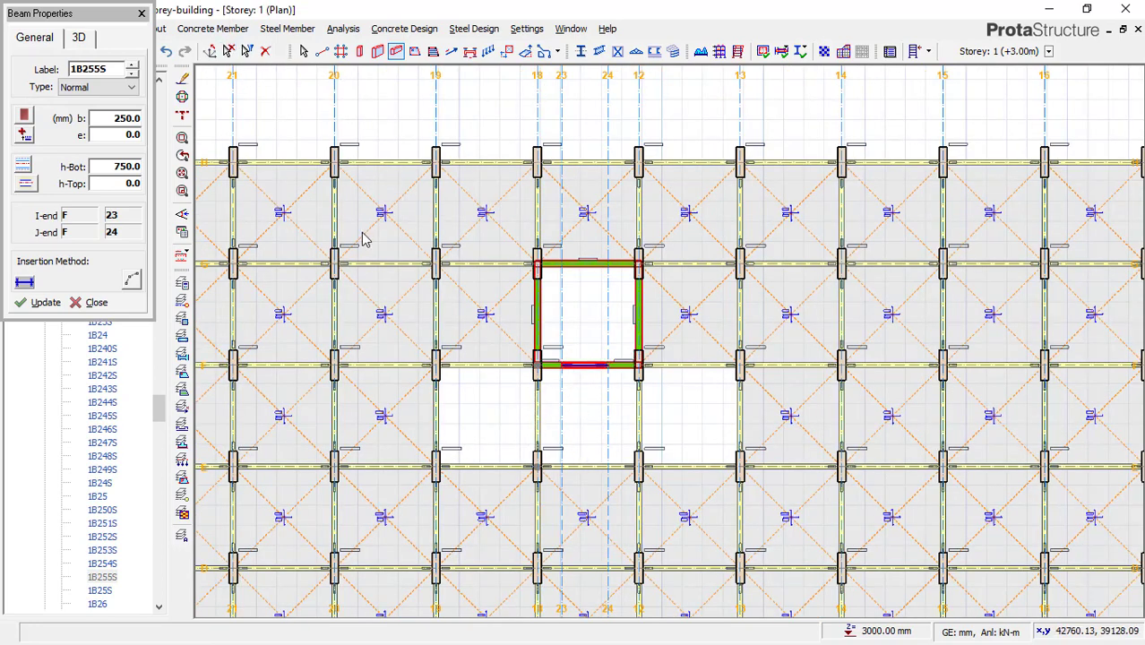
key("Escape")
- Delete the two beams on axes 18 and 12 between axes F and E, below the core walls
left_click(538, 417)
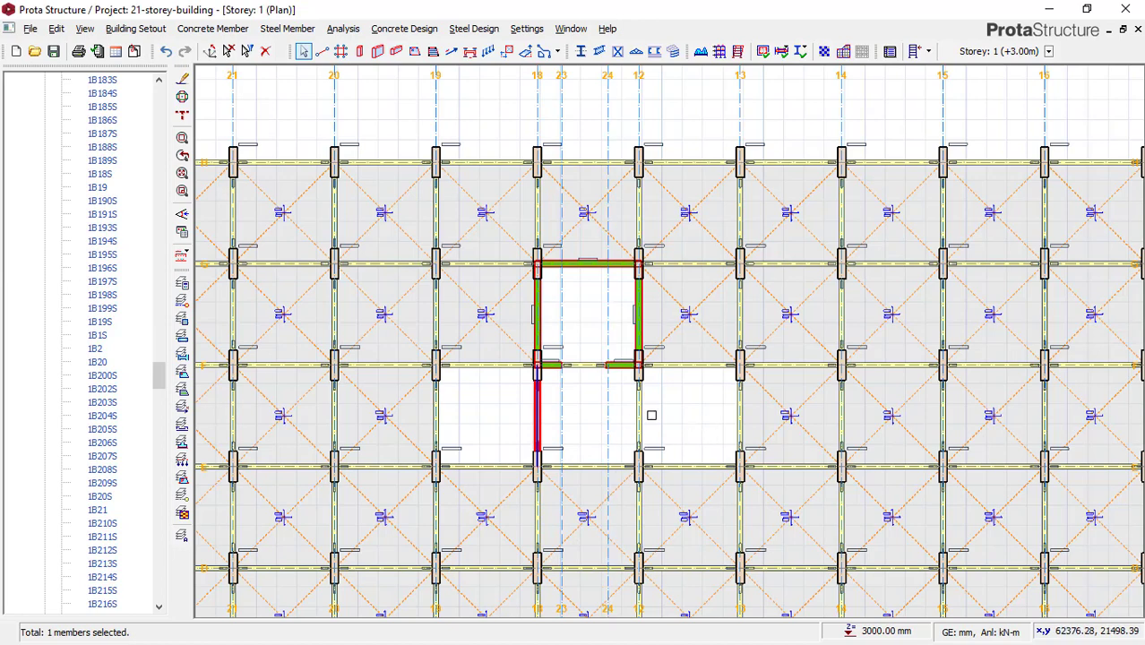
key("Delete")
left_click(642, 403)
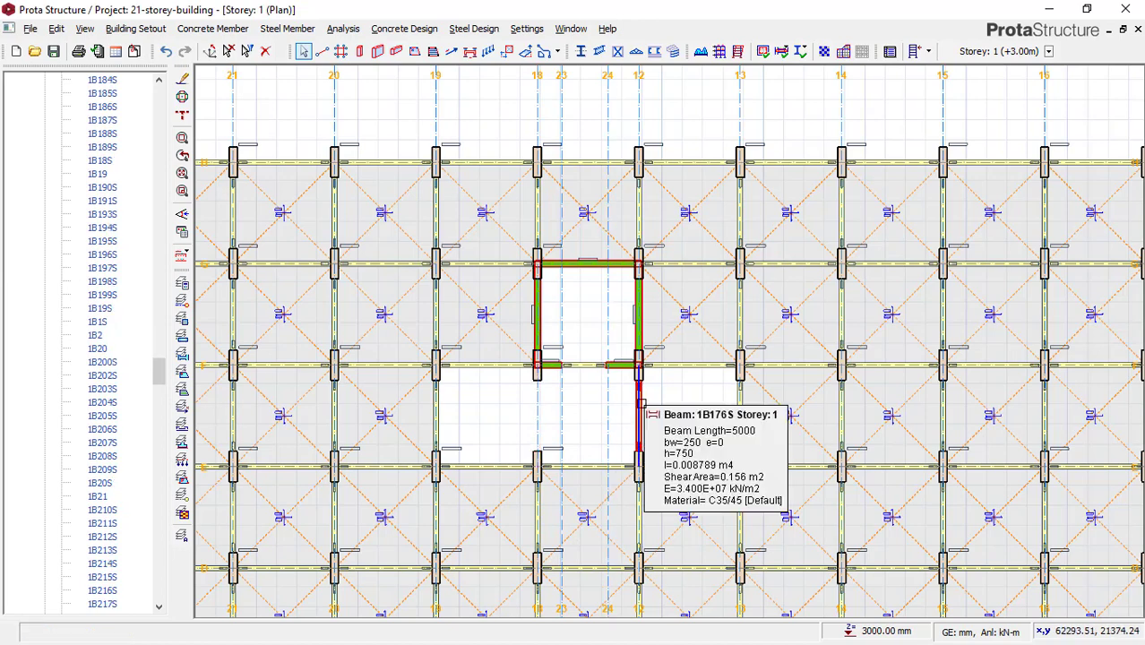
key("Delete")
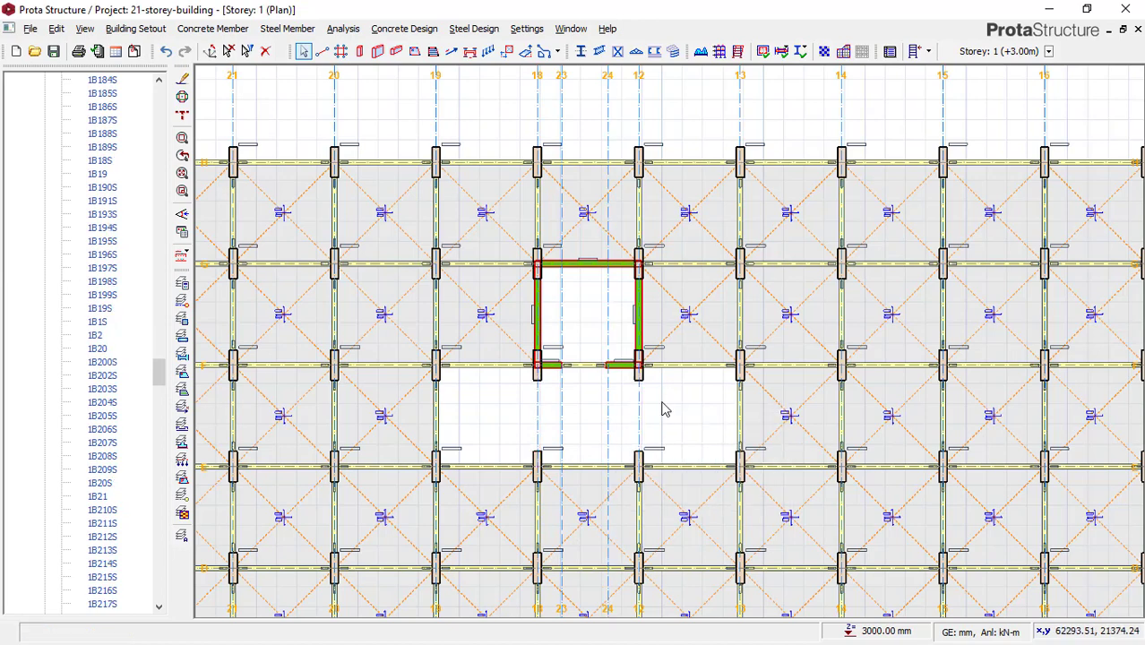
scroll(667, 395, "down", 4)
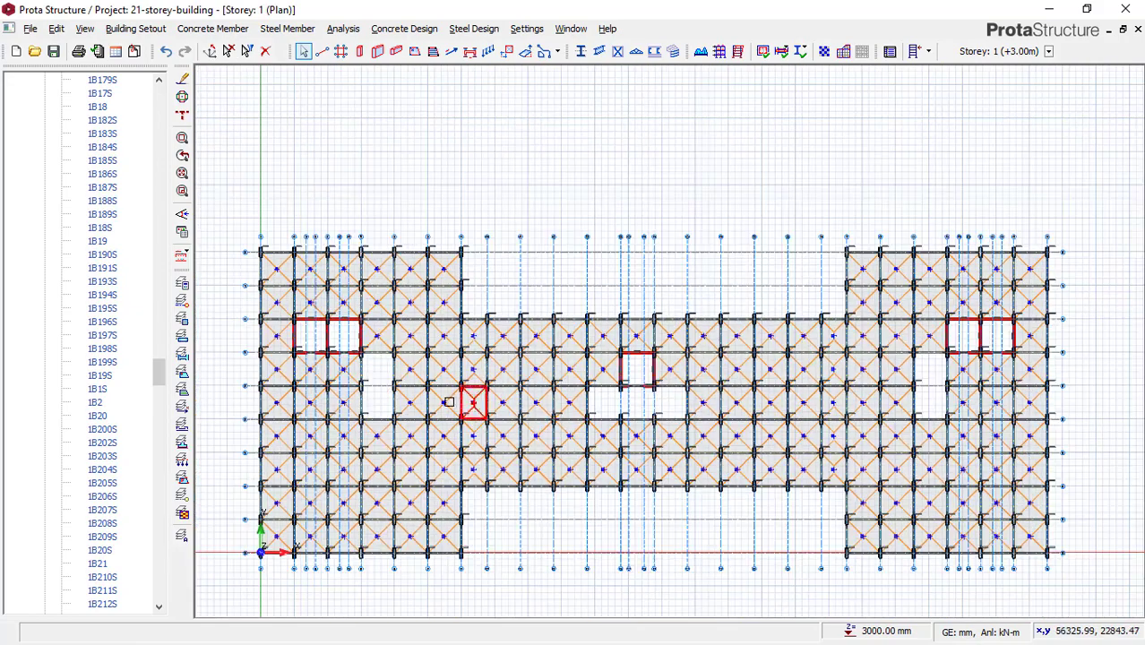
- Save the project with the finished storey 1 core
scroll(657, 425, "up", 3)
scroll(746, 403, "up", 2)
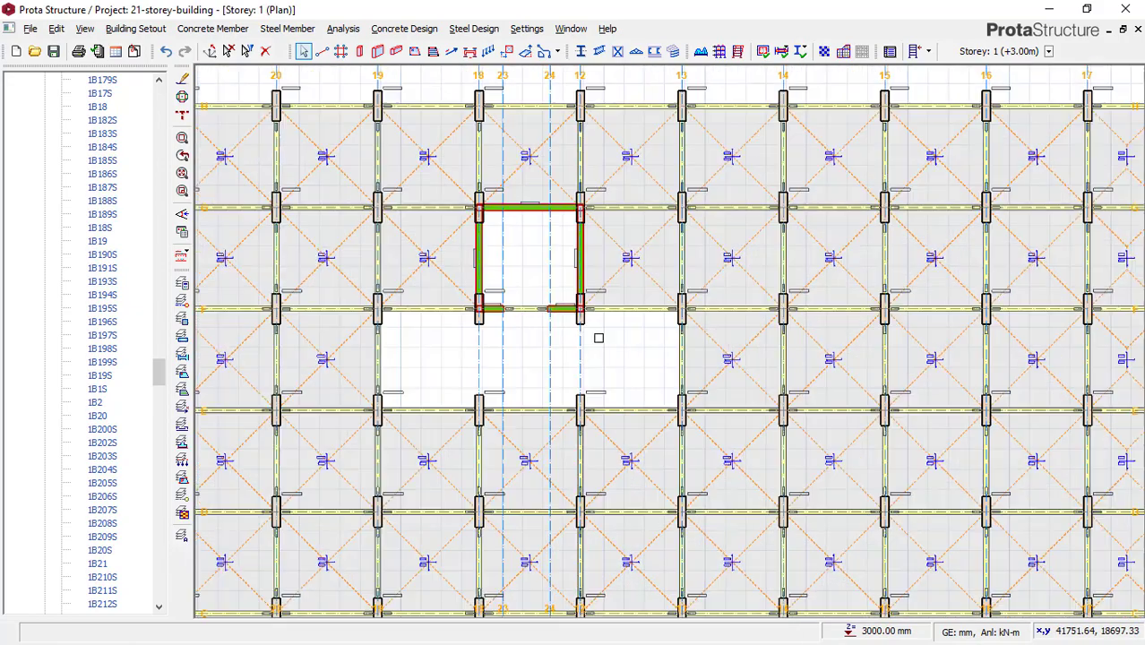
scroll(631, 361, "down", 3)
scroll(465, 246, "down", 2)
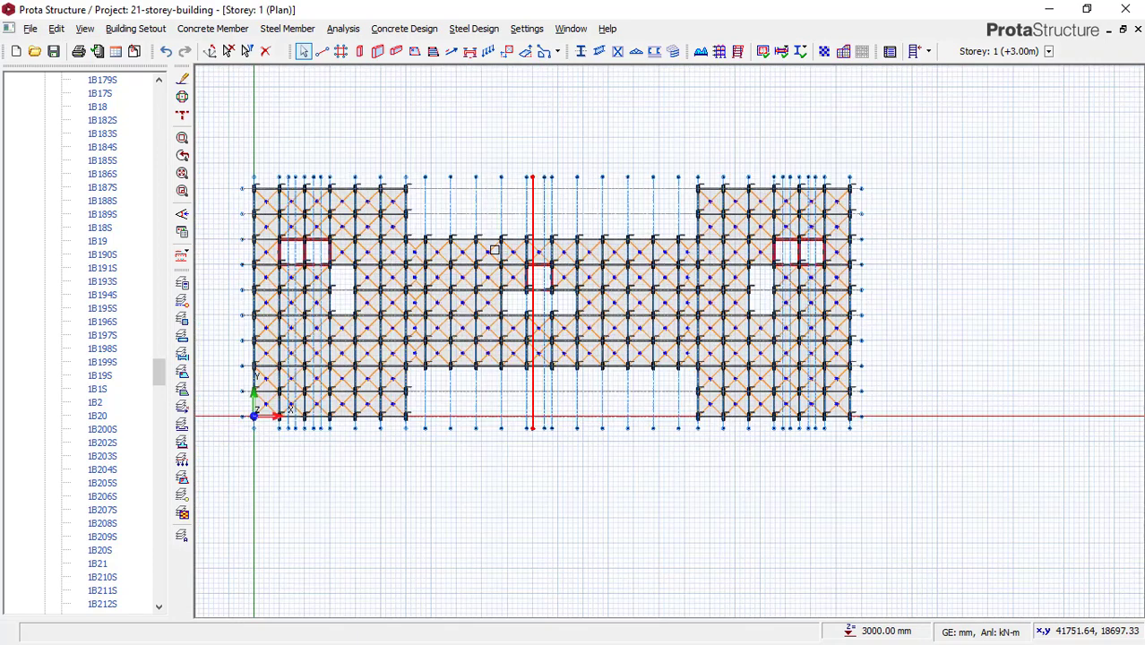
left_click(54, 52)
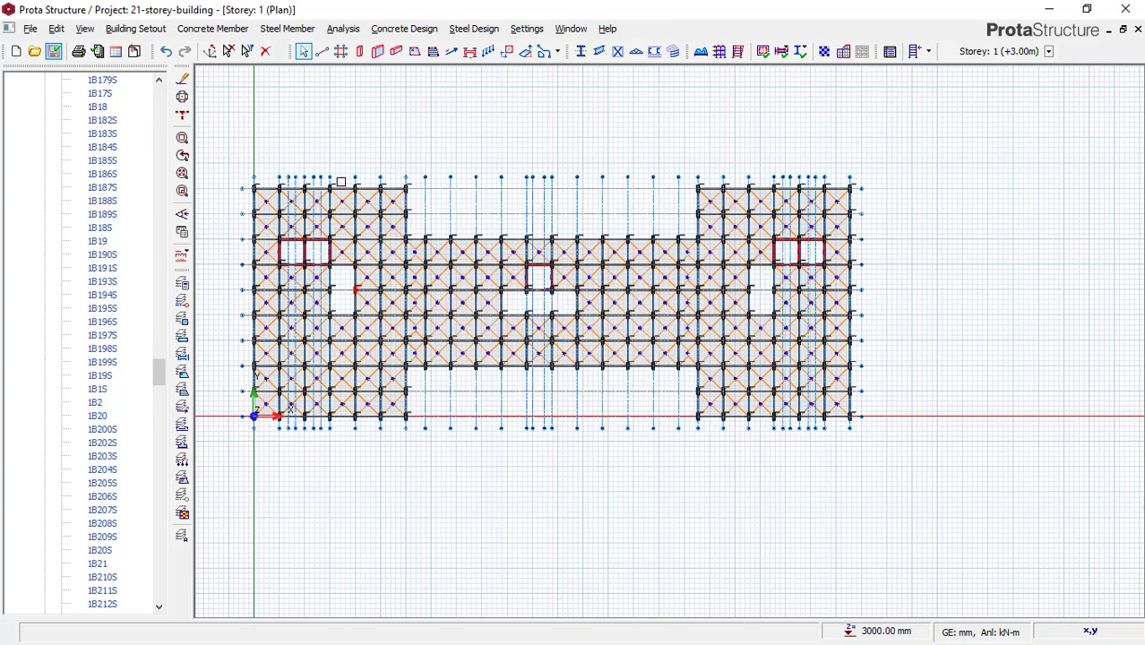
- Display storey 1 in 3D, inspect the slabs, core walls and openings from the front and back, and return to the plan view
scroll(339, 180, "up", 1)
scroll(339, 180, "up", 1)
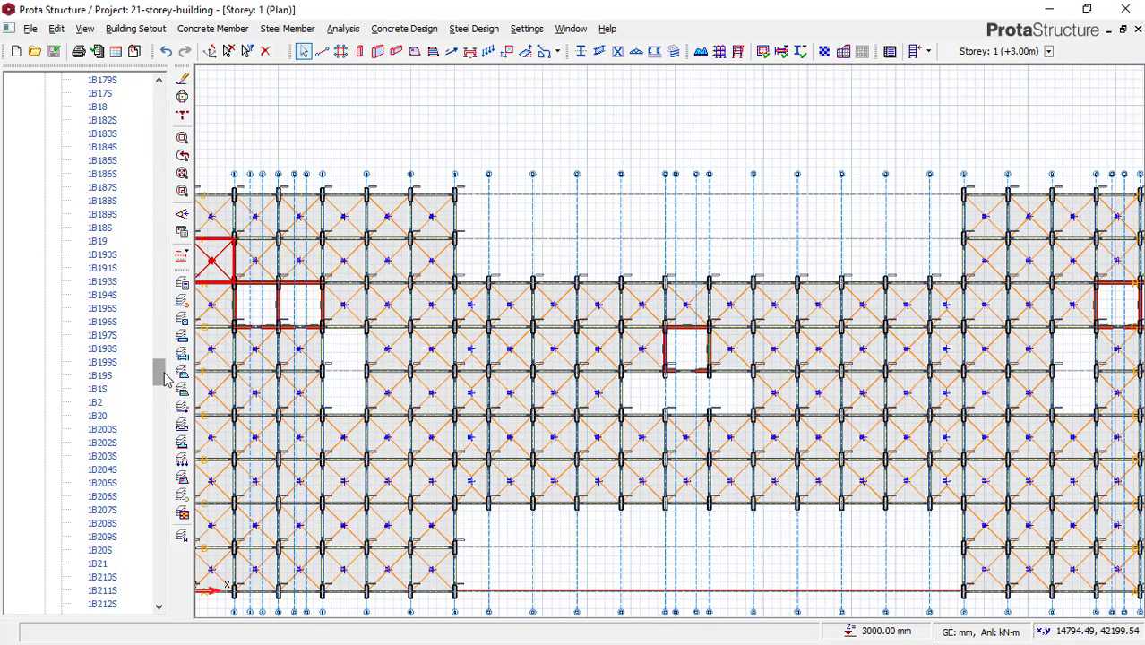
left_click_drag(157, 369, 87, 159)
left_click(85, 150)
right_click(85, 149)
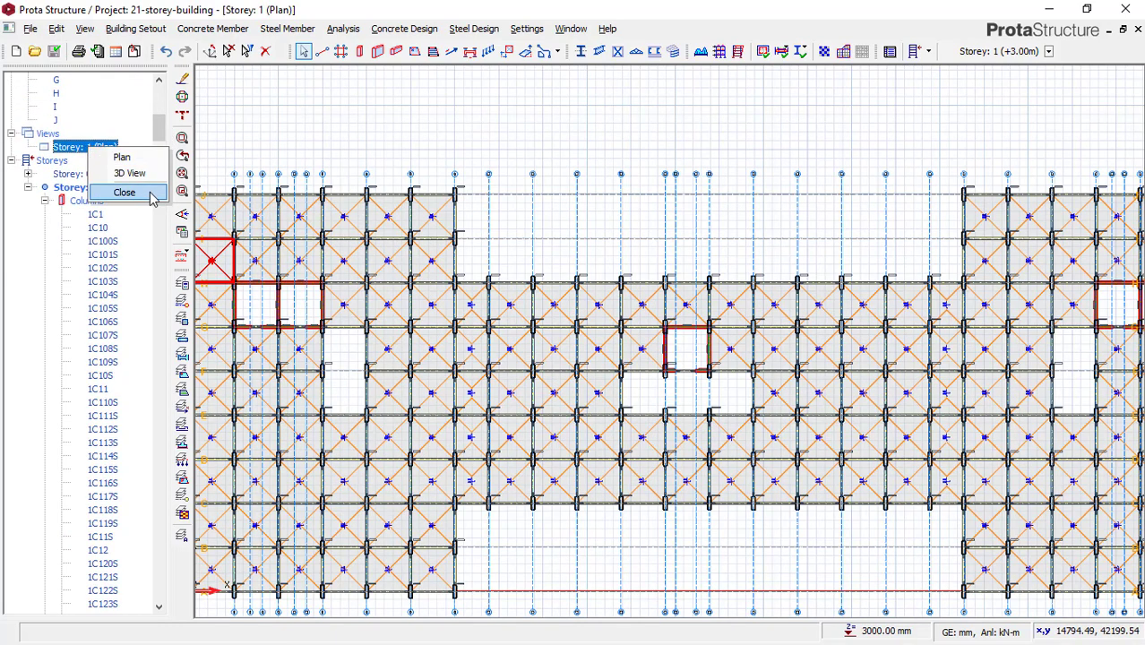
left_click(147, 173)
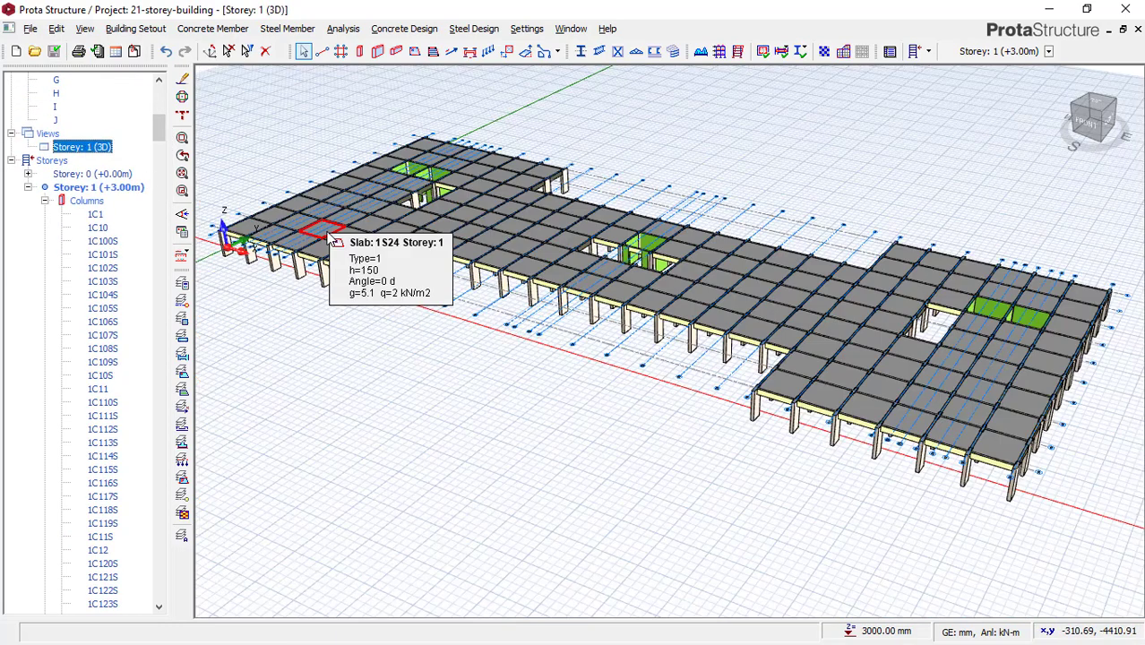
scroll(564, 303, "up", 3)
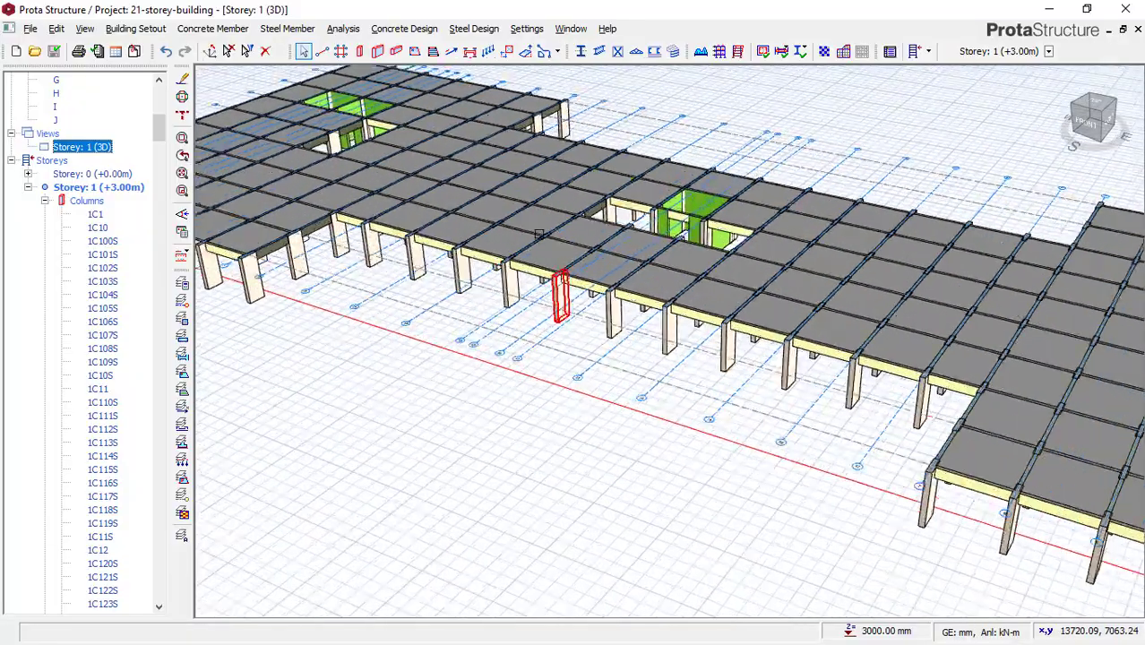
scroll(533, 241, "down", 3)
scroll(618, 201, "down", 1)
middle_click_drag(803, 220, 593, 177)
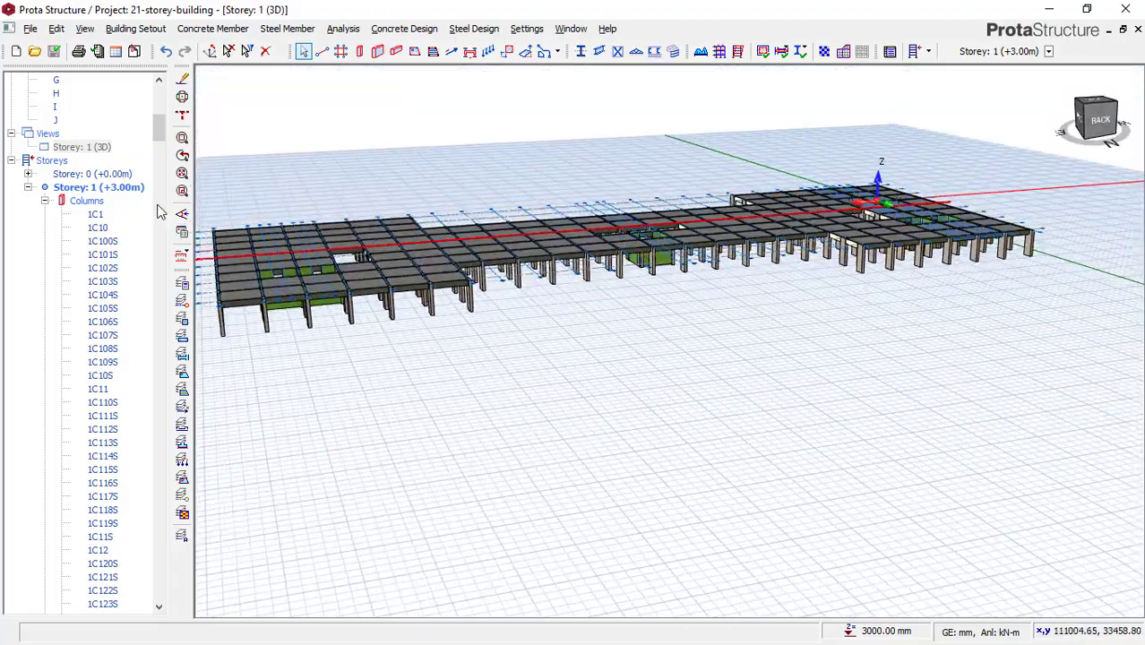
right_click(94, 149)
left_click(365, 210)
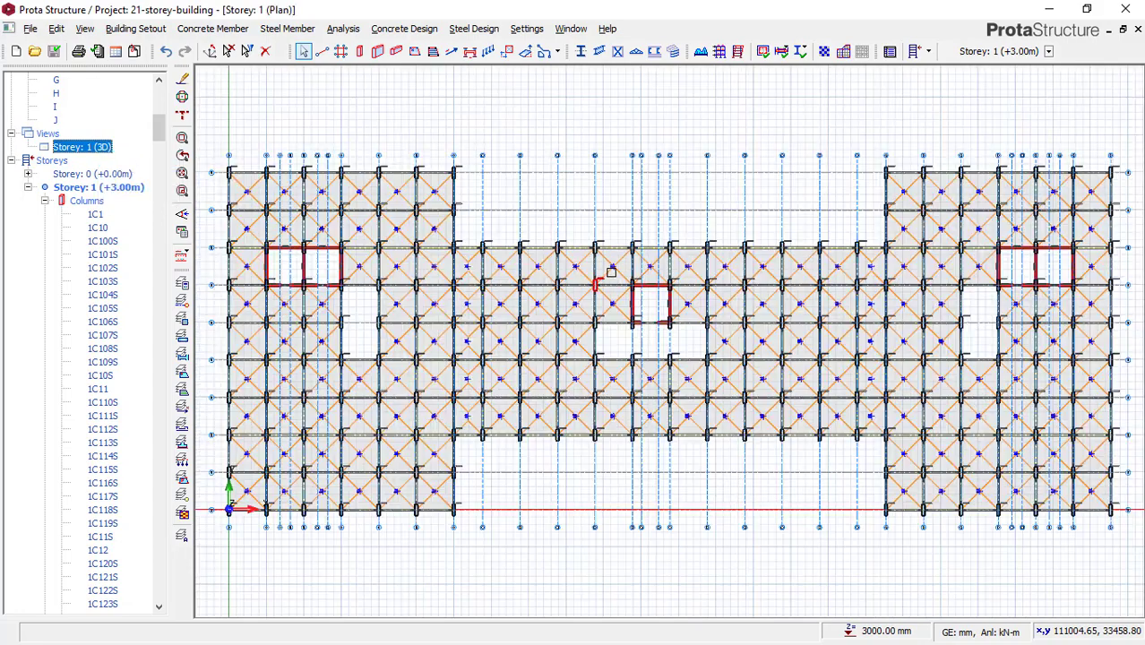
left_click(125, 30)
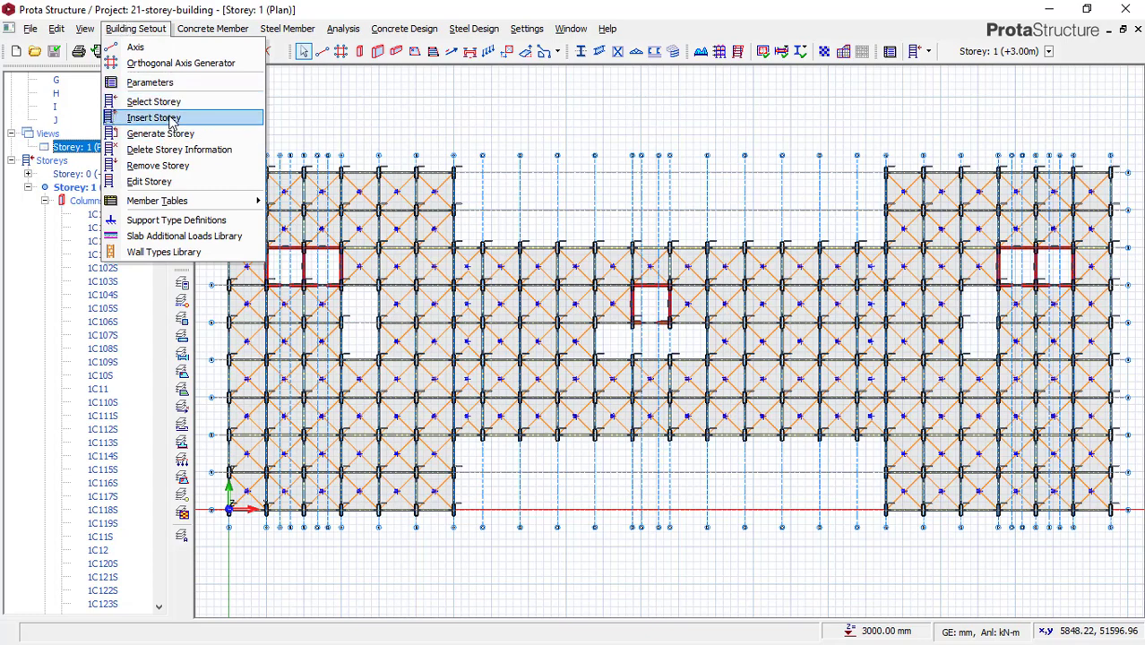
left_click(154, 119)
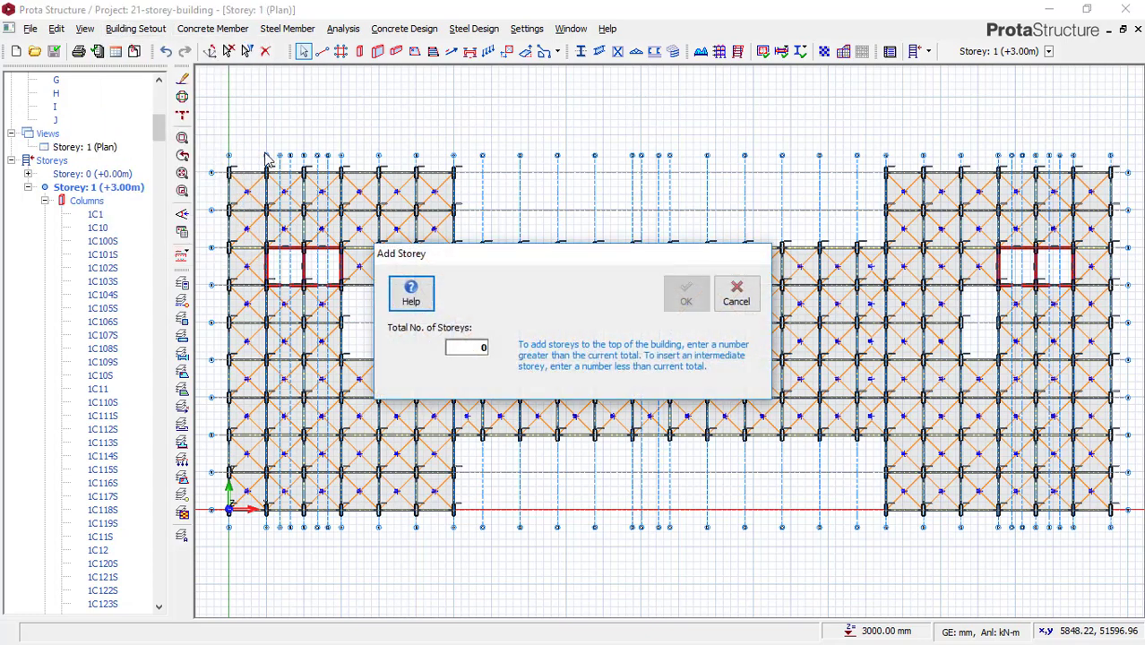
left_click(736, 294)
- Give the beam on axis J between axes 1 and 2 a wall load: unit weight 3.17 kN/m2, height 2.85 m, thickness 0.225 m
scroll(403, 224, "up", 2)
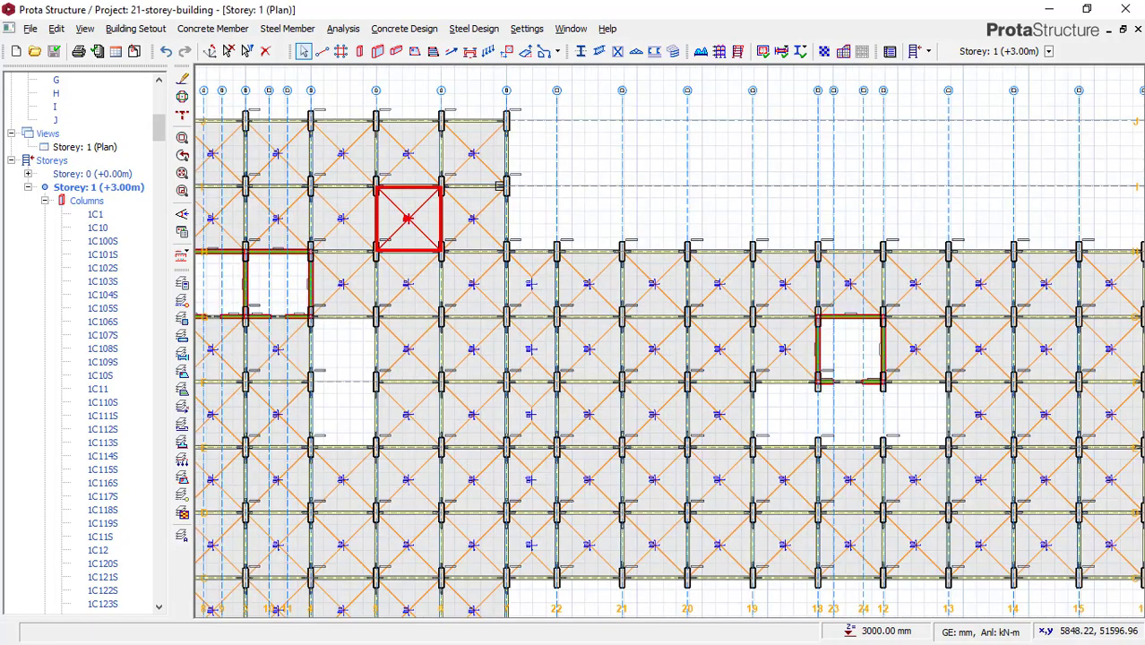
scroll(574, 260, "down", 3)
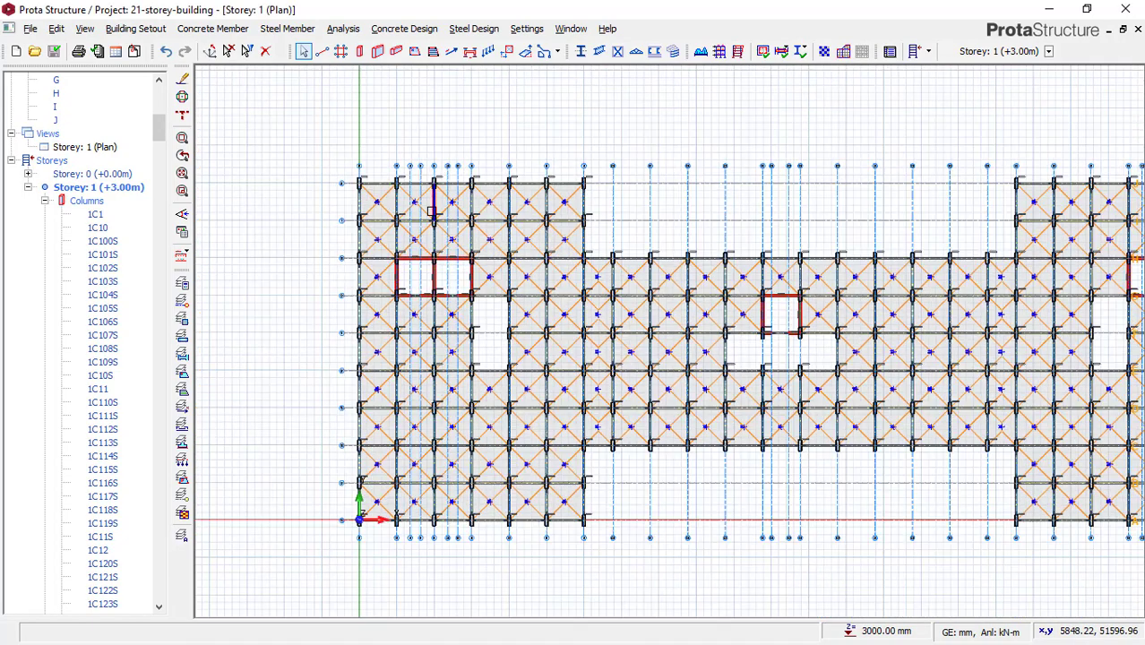
scroll(399, 190, "up", 2)
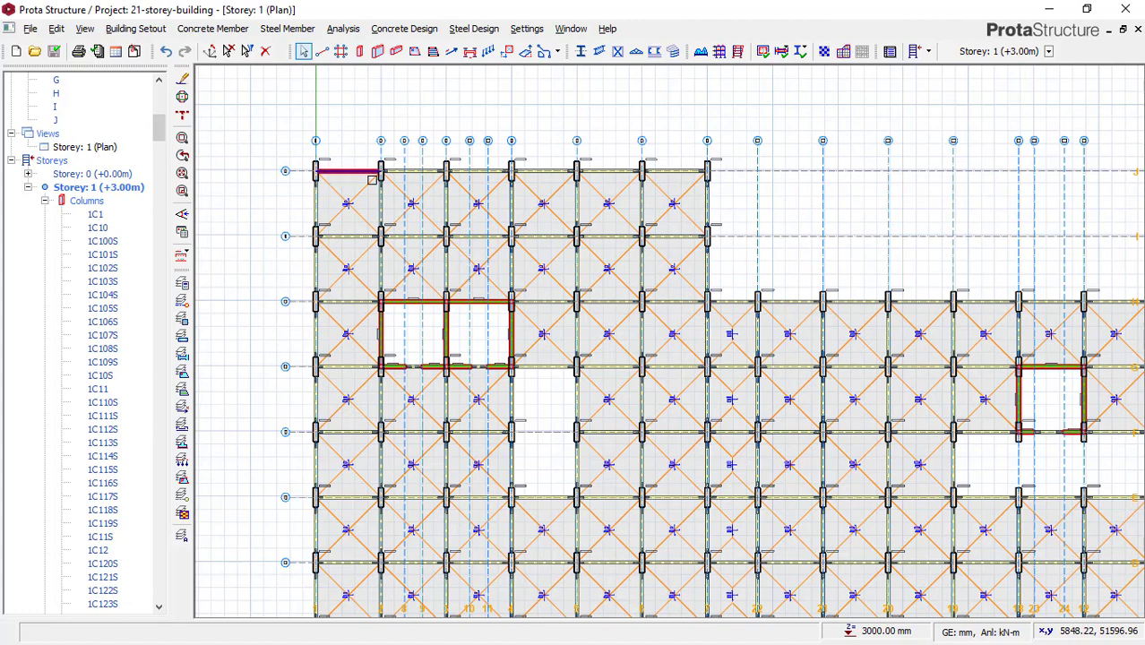
scroll(339, 172, "up", 1)
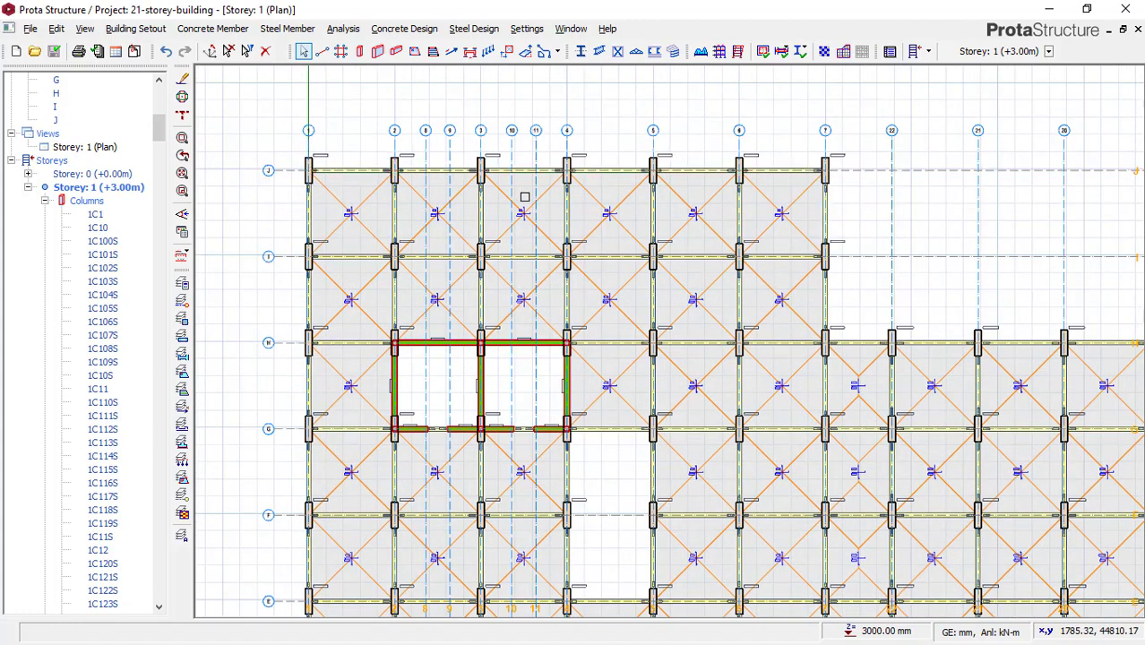
scroll(361, 170, "up", 1)
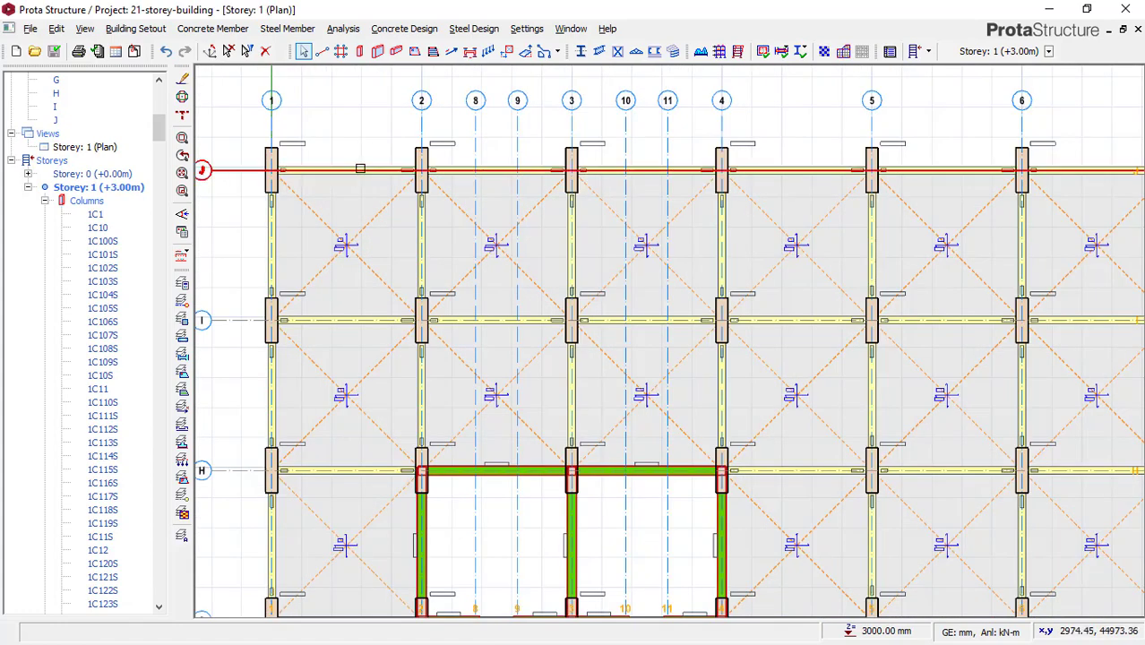
left_click(360, 169)
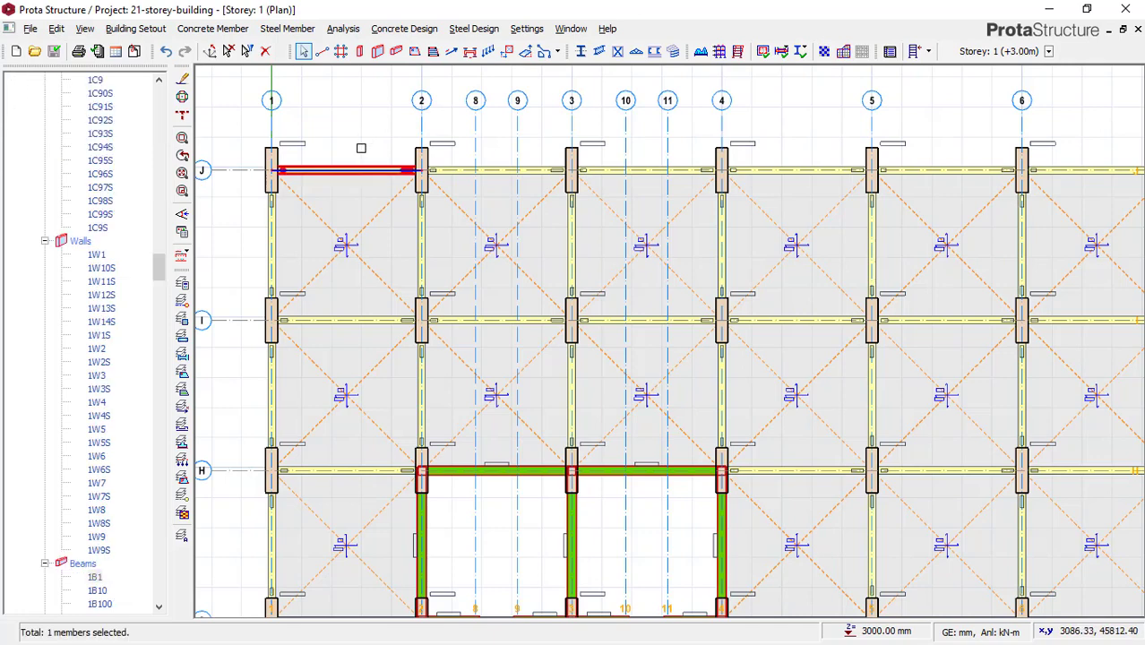
scroll(327, 136, "up", 2)
right_click(338, 133)
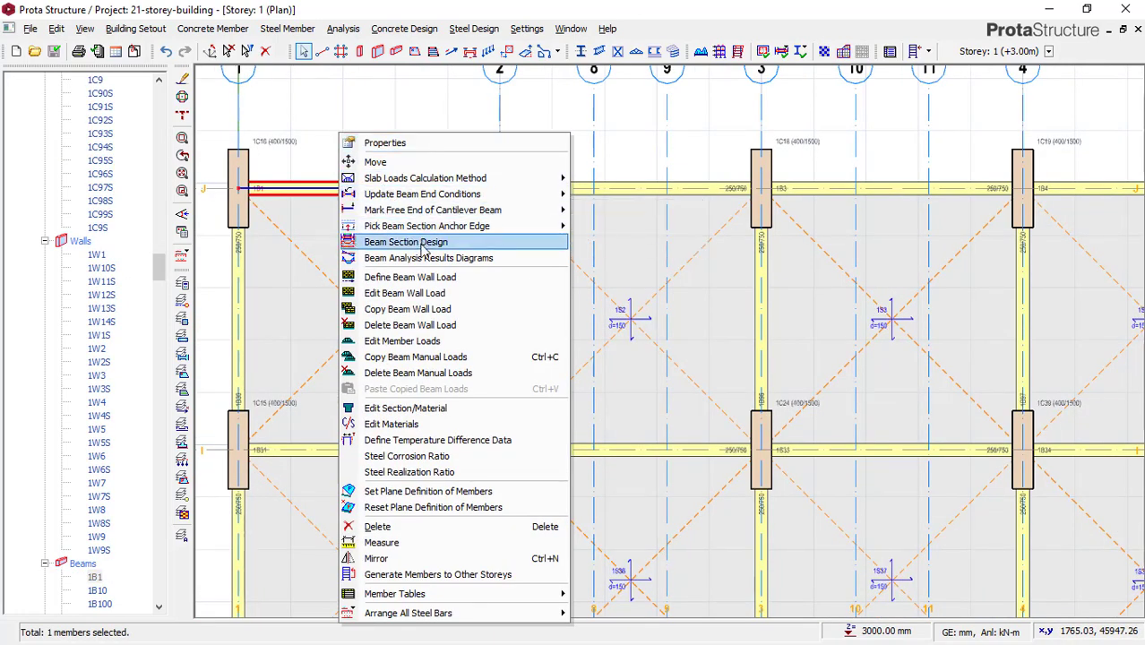
left_click(434, 295)
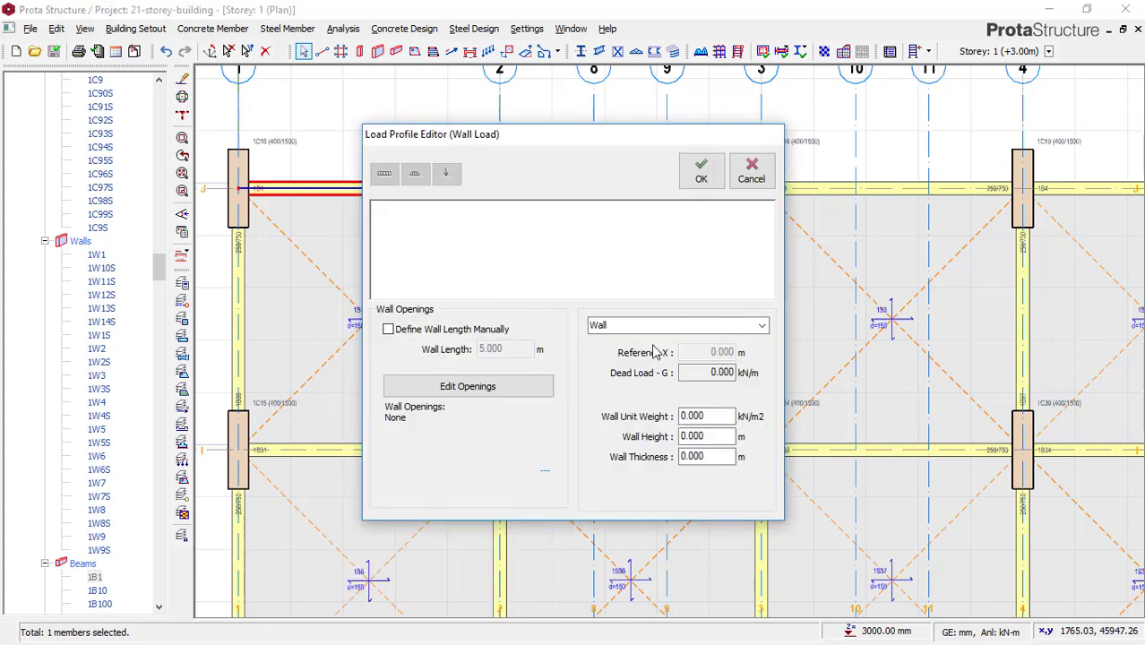
left_click(705, 414)
type("3")
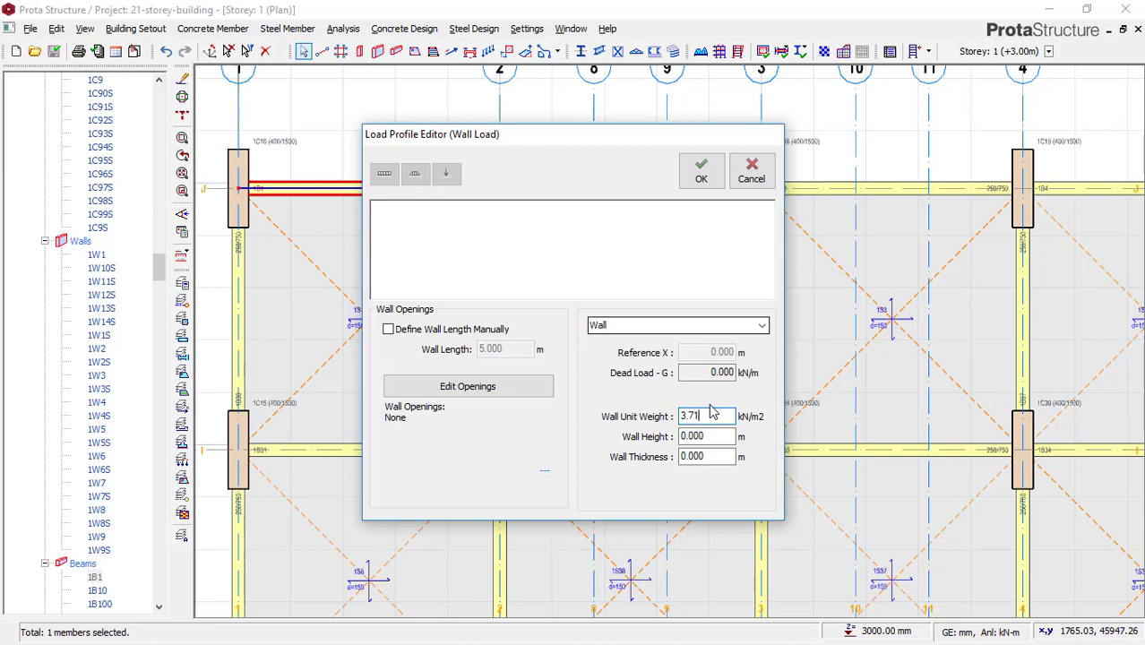
type(".17")
left_click(708, 435)
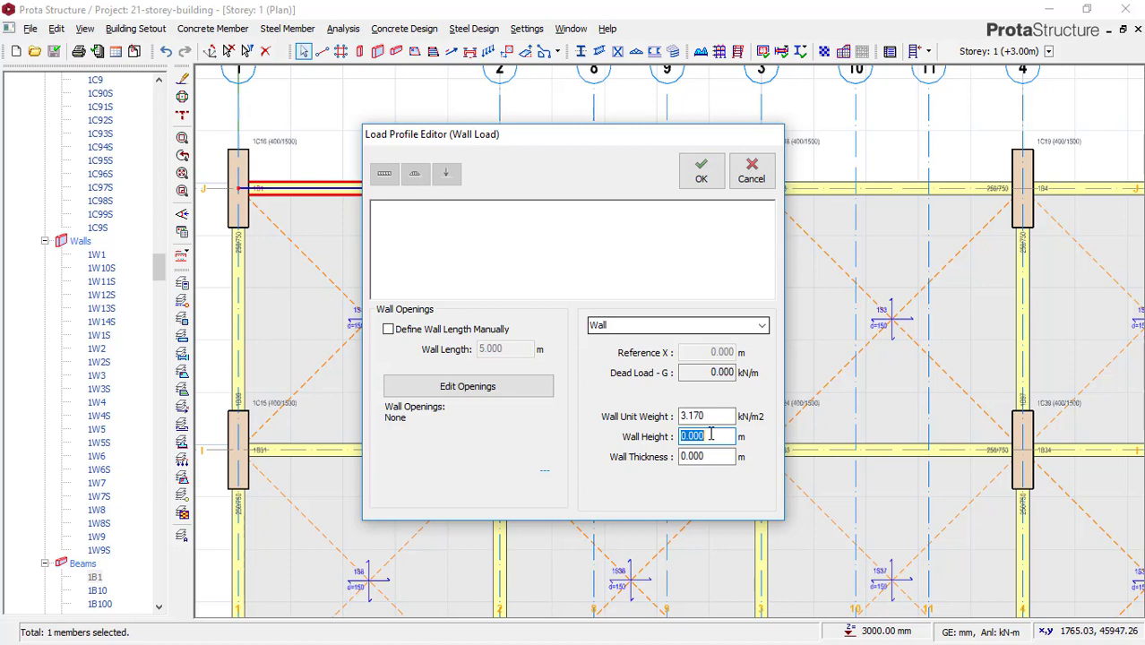
type("2.85")
left_click(717, 457)
type("0")
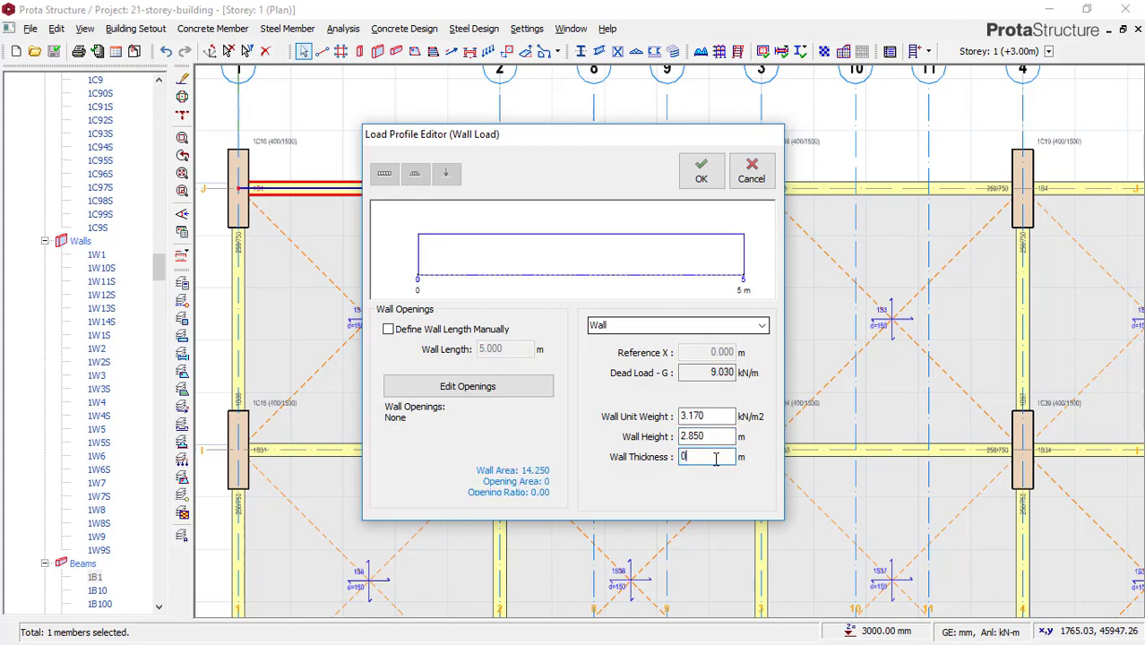
type(".225")
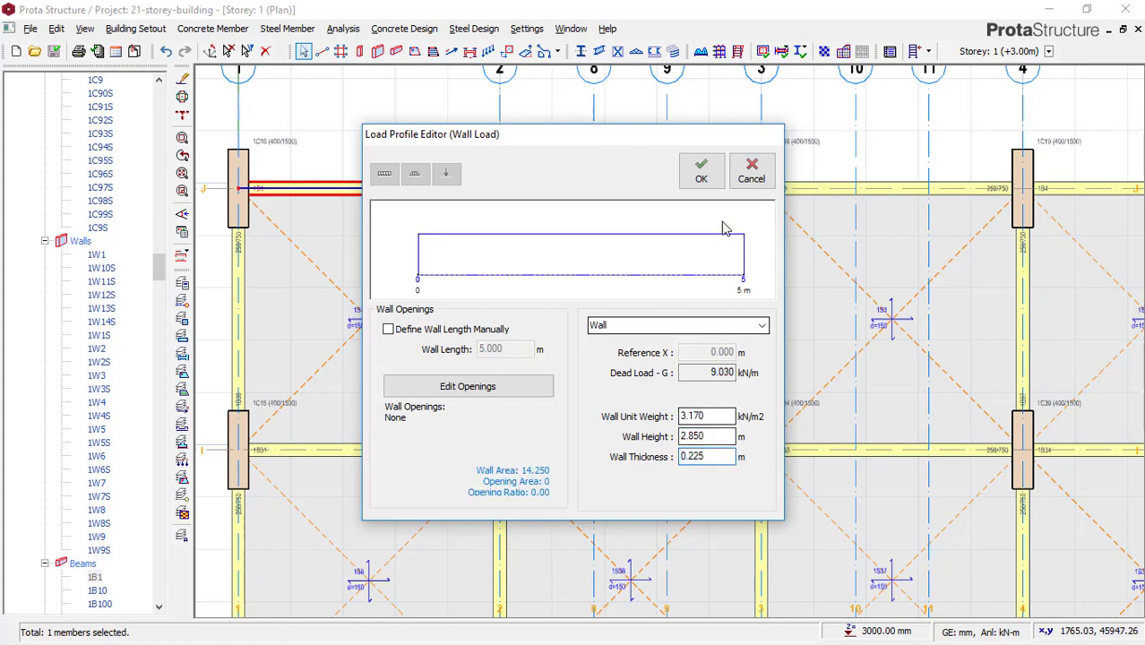
left_click(701, 172)
- Copy the wall load of the beam on axis J between axes 1 and 2
scroll(286, 190, "up", 3)
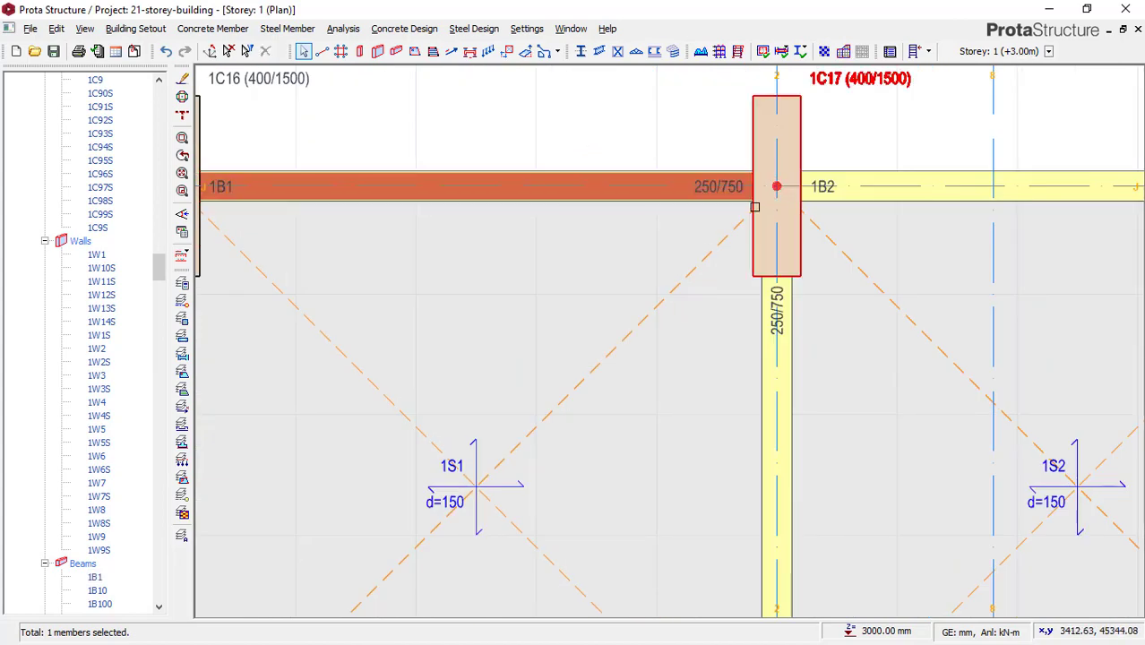
scroll(755, 205, "down", 1)
left_click(549, 179)
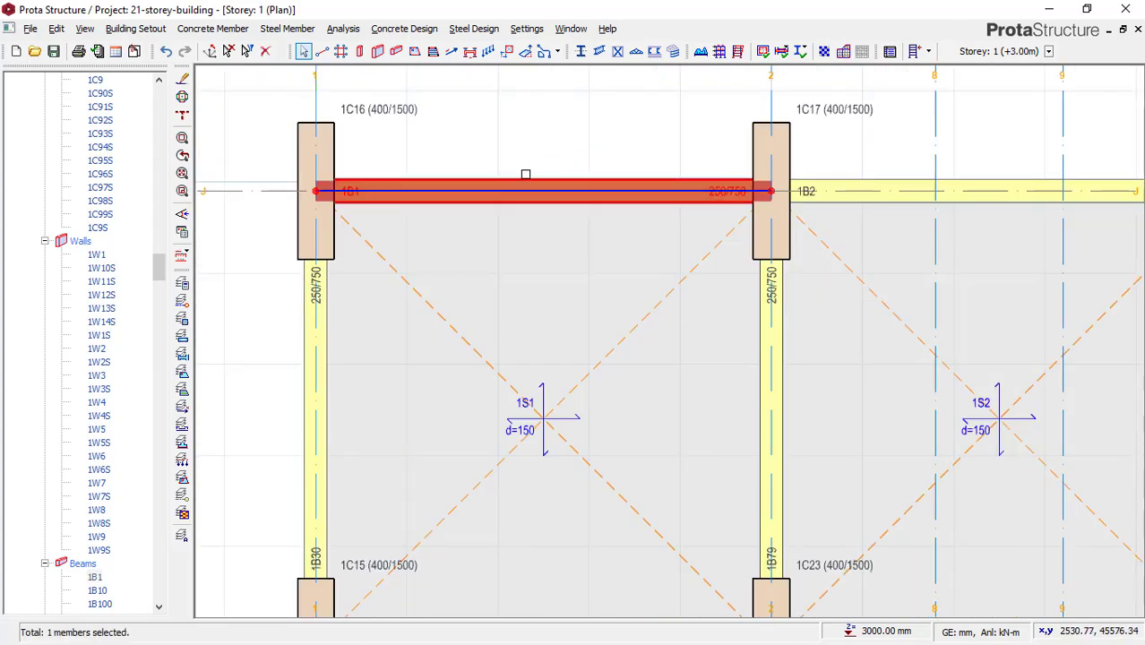
right_click(543, 144)
left_click(615, 321)
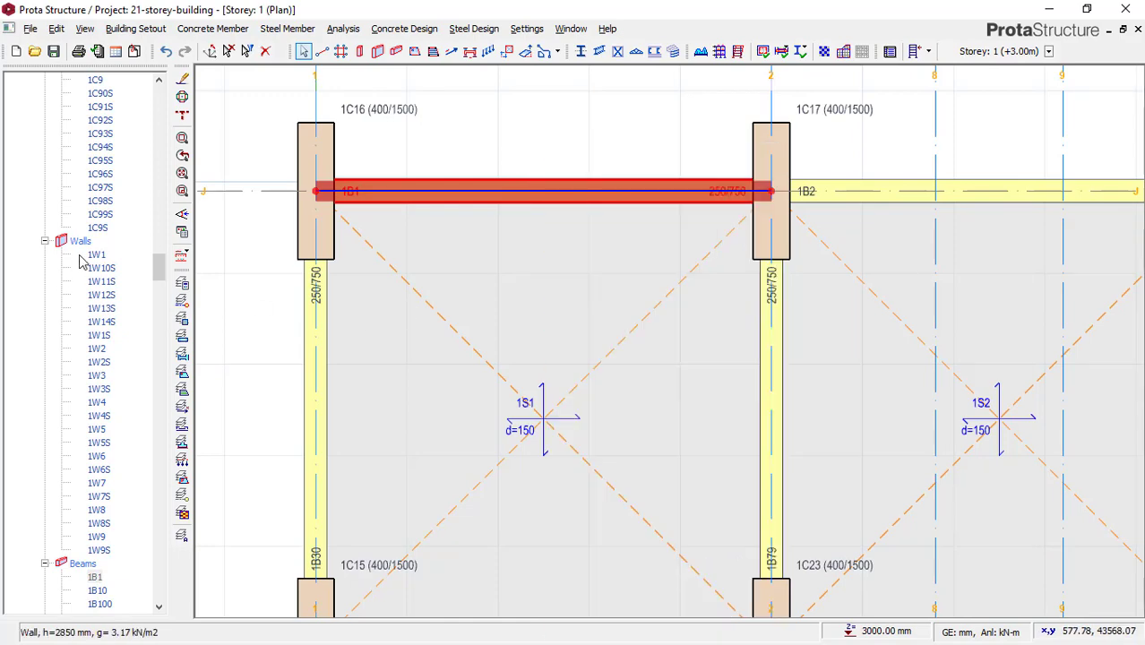
- Select all storey 1 beams through the model tree and paste the copied wall load onto them
scroll(263, 260, "down", 1)
scroll(390, 251, "down", 4)
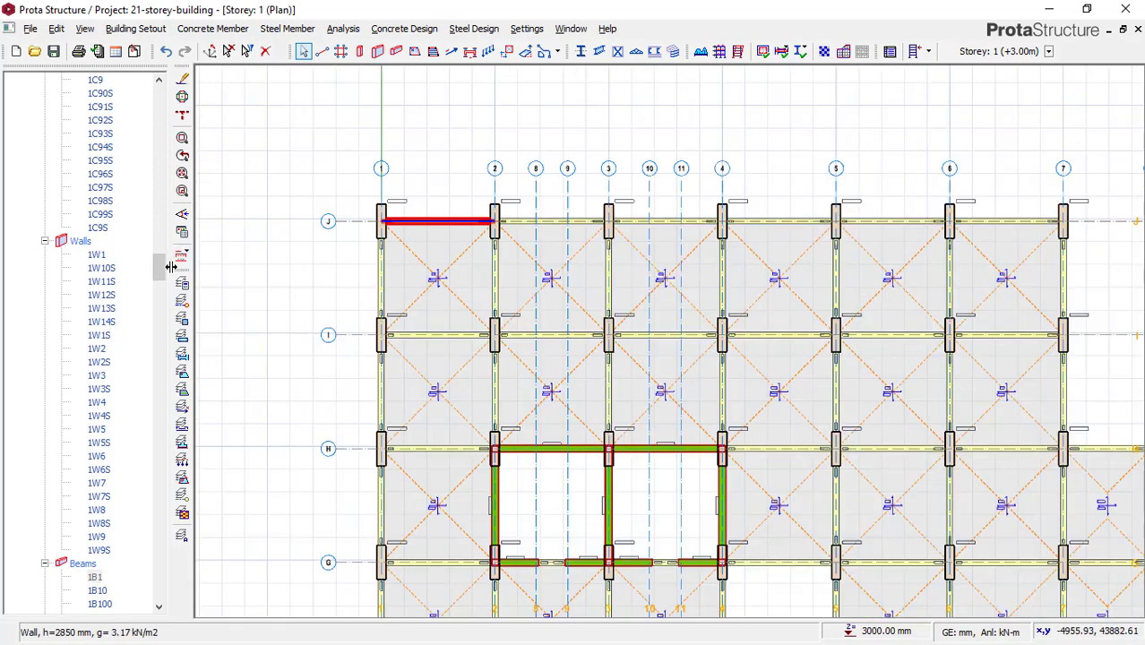
mouse_move(160, 266)
left_mouse_down()
mouse_move(160, 90)
mouse_move(154, 320)
mouse_move(155, 289)
left_mouse_up()
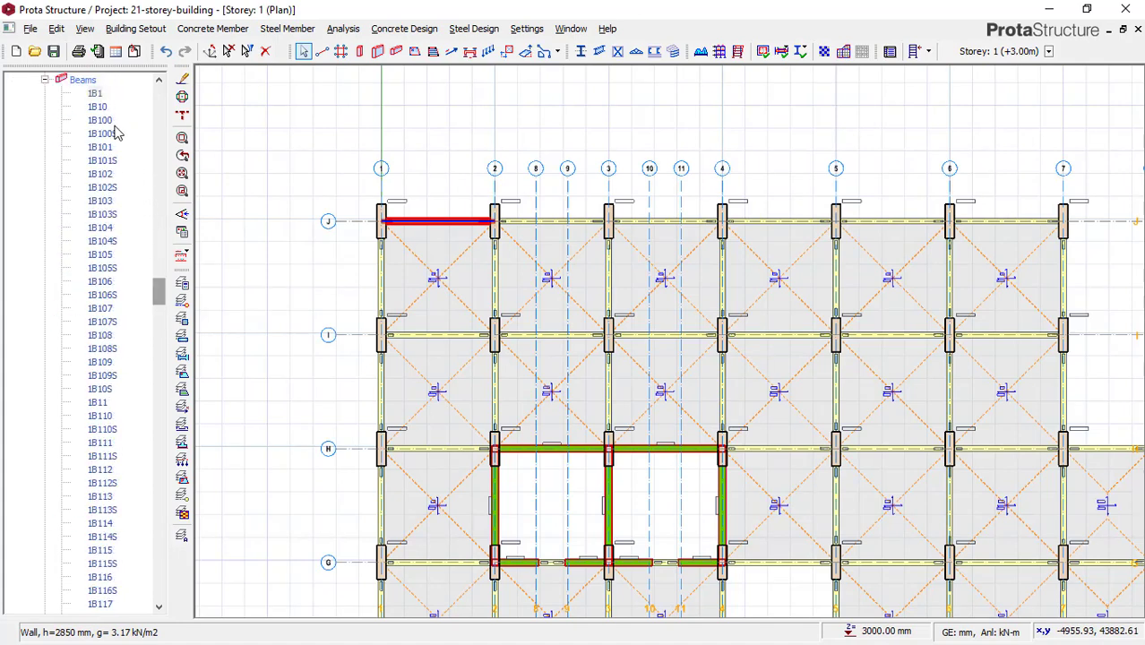
left_click(99, 107)
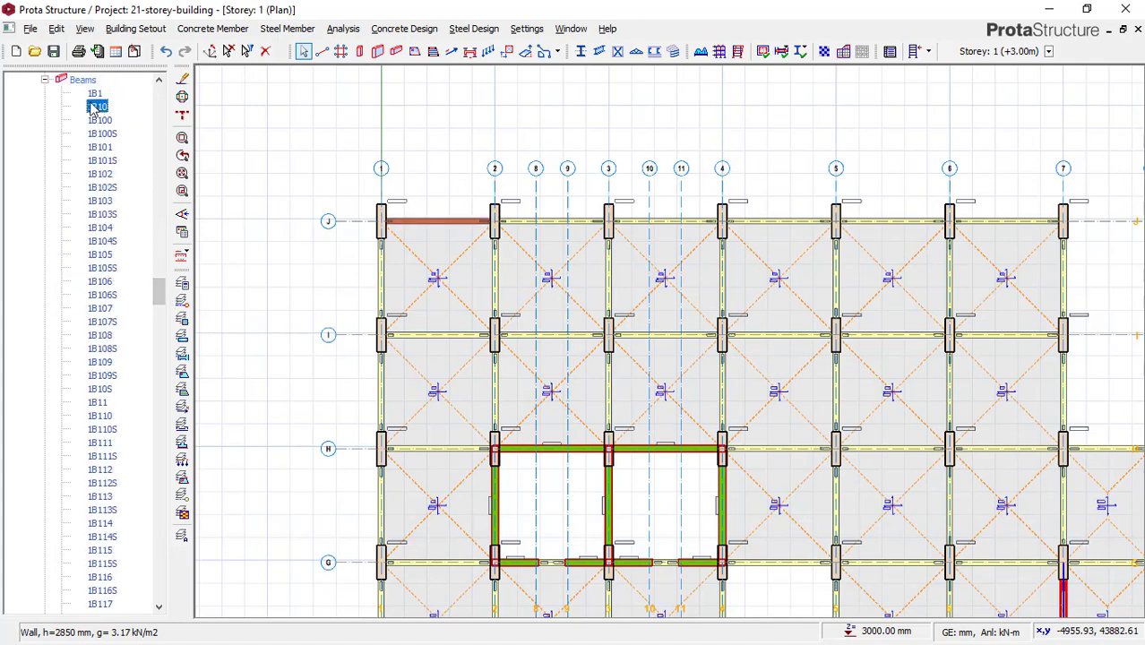
key("Up")
left_click_drag(154, 288, 166, 520)
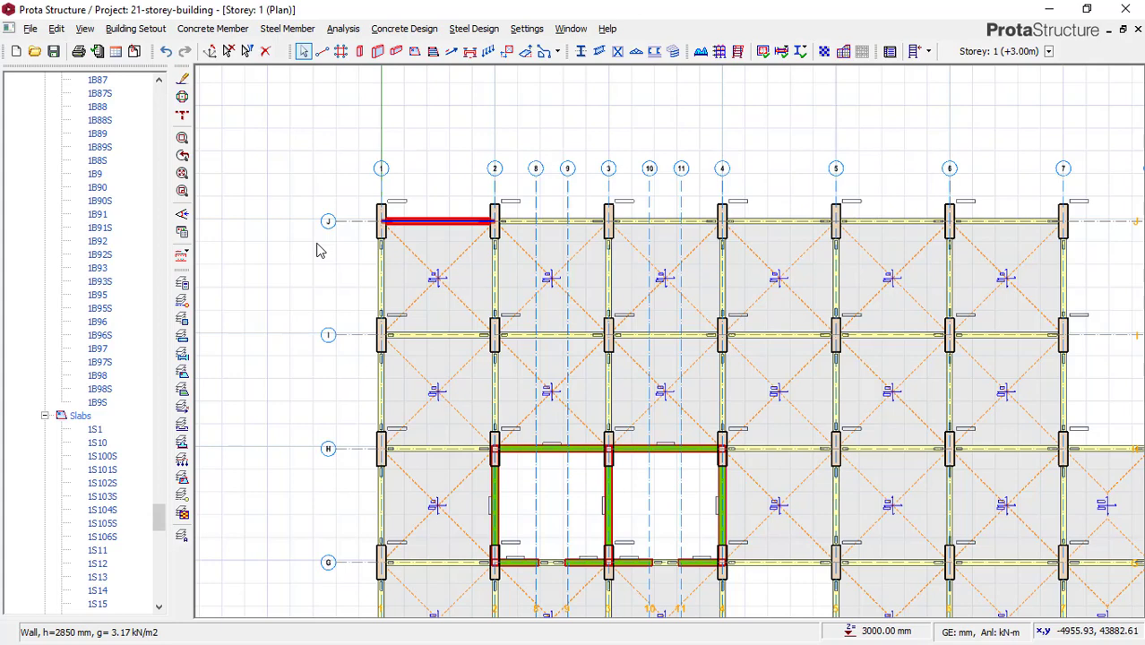
key("ctrl+a")
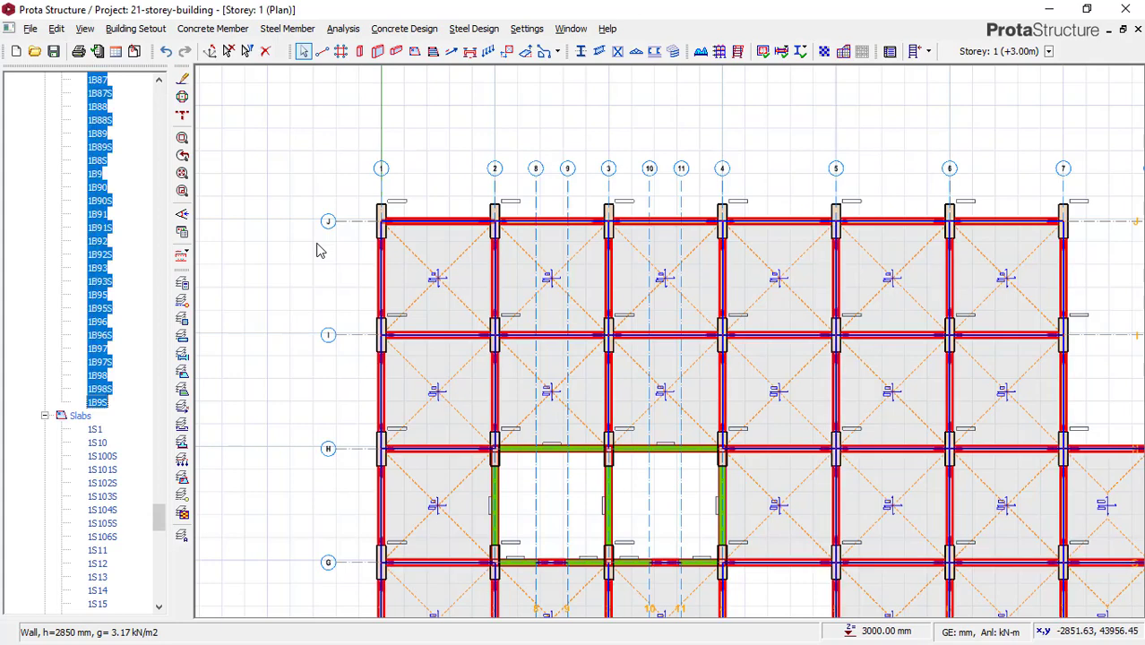
scroll(299, 194, "down", 4)
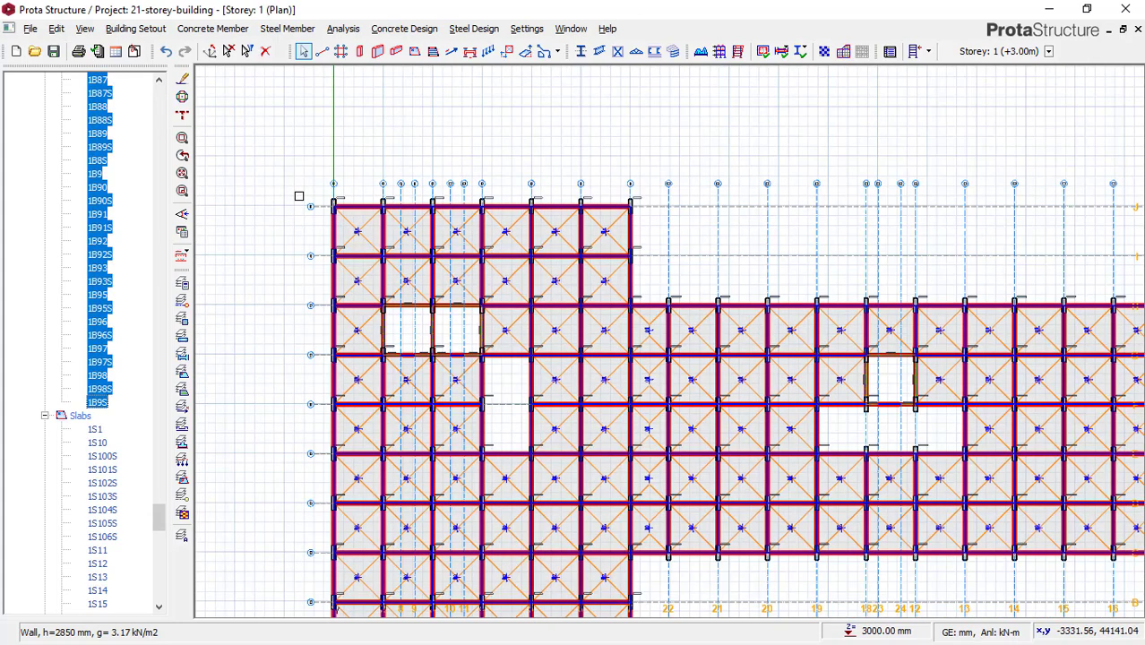
key("Escape")
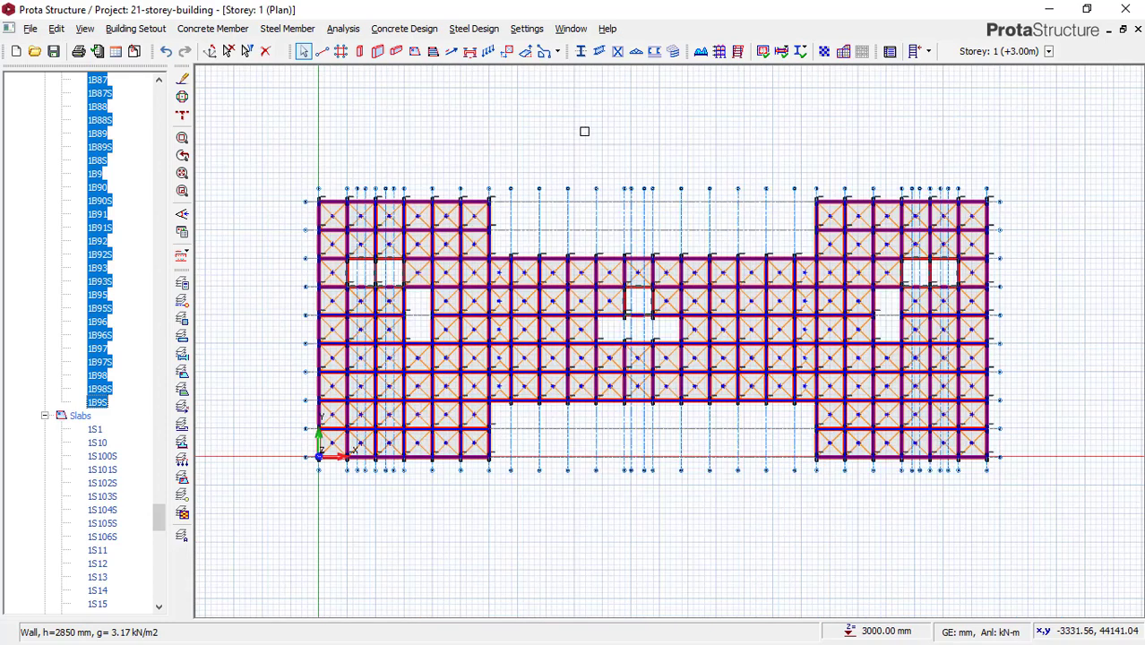
right_click(585, 130)
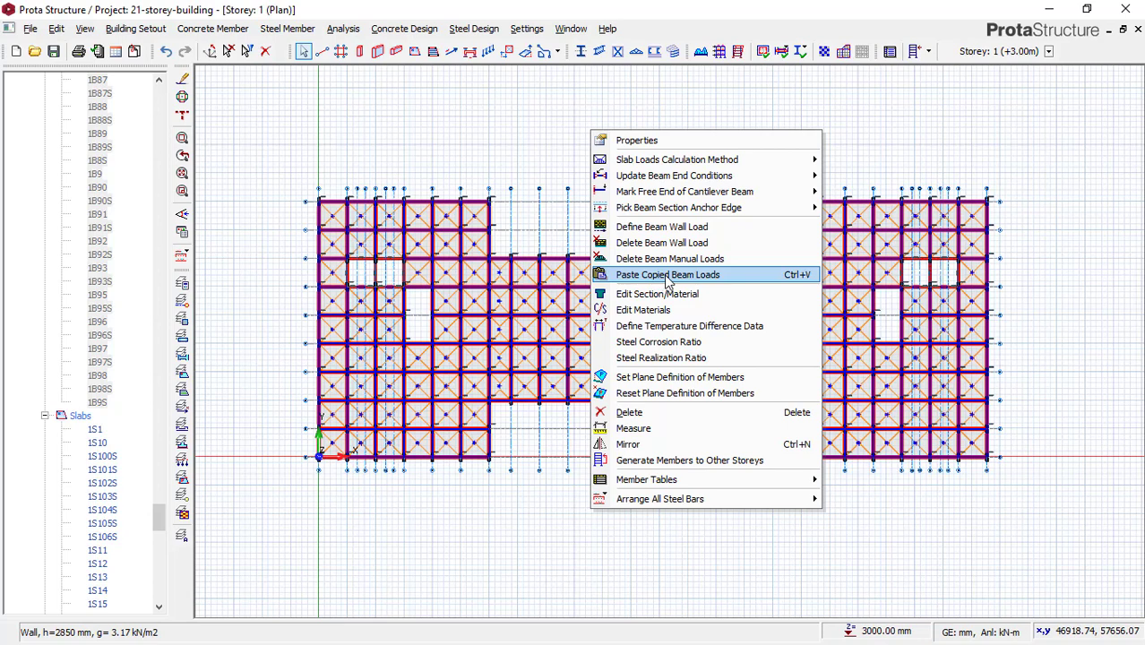
left_click(667, 276)
left_click(629, 387)
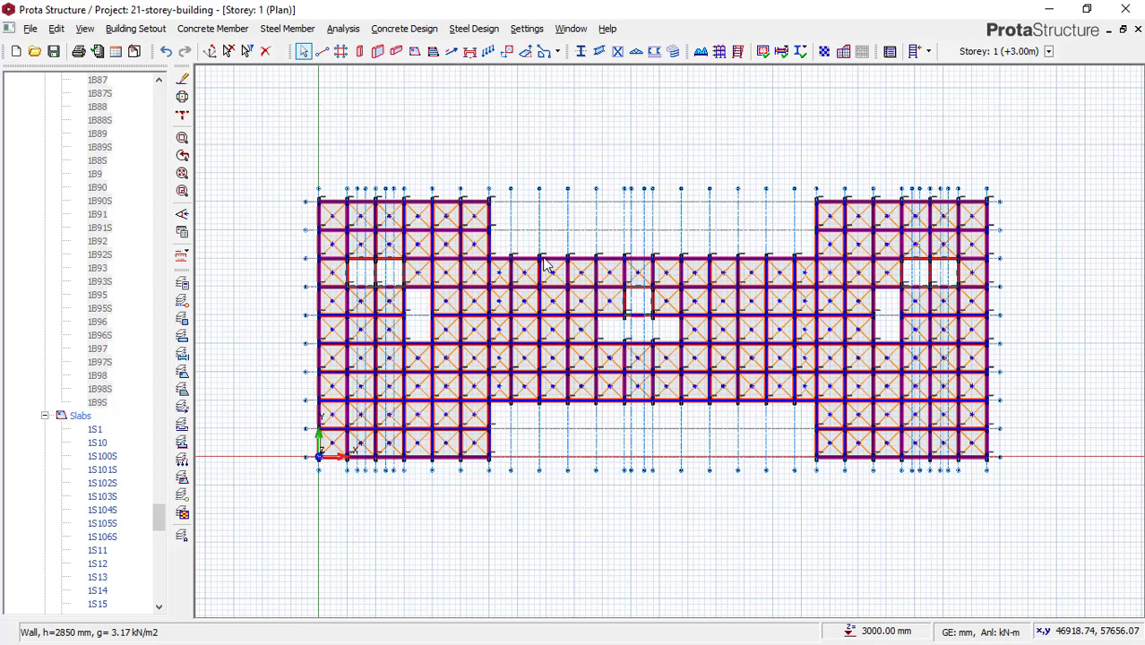
- Clear the beam selection and display storey 1 in 3D to inspect the wall loads on its beams
scroll(546, 266, "up", 1)
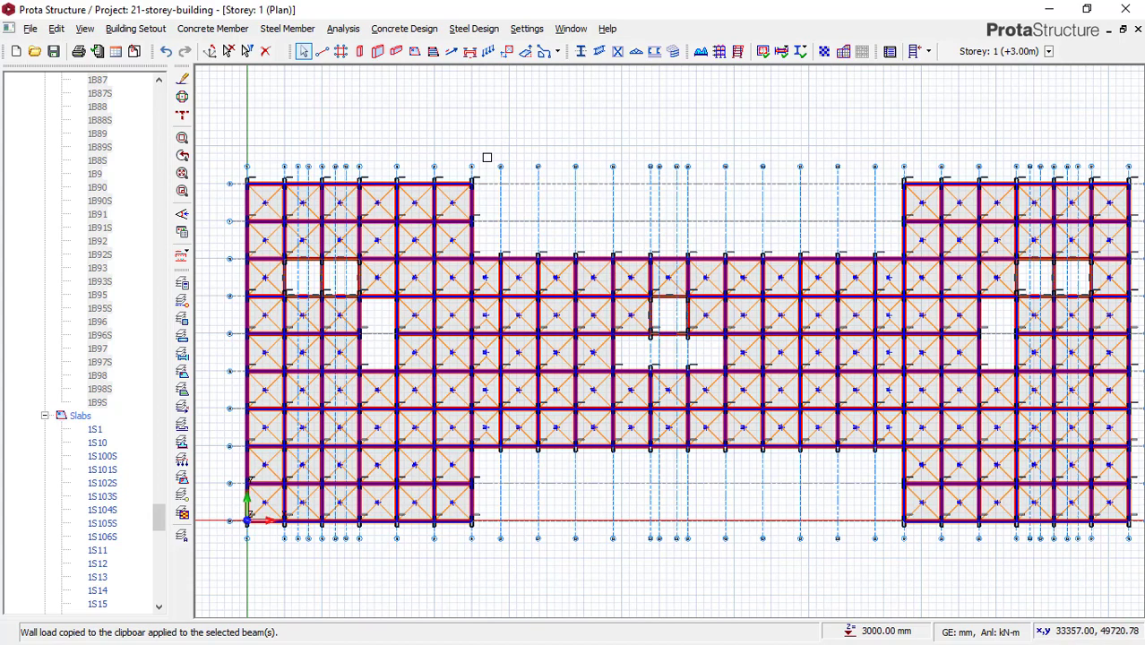
scroll(543, 252, "up", 3)
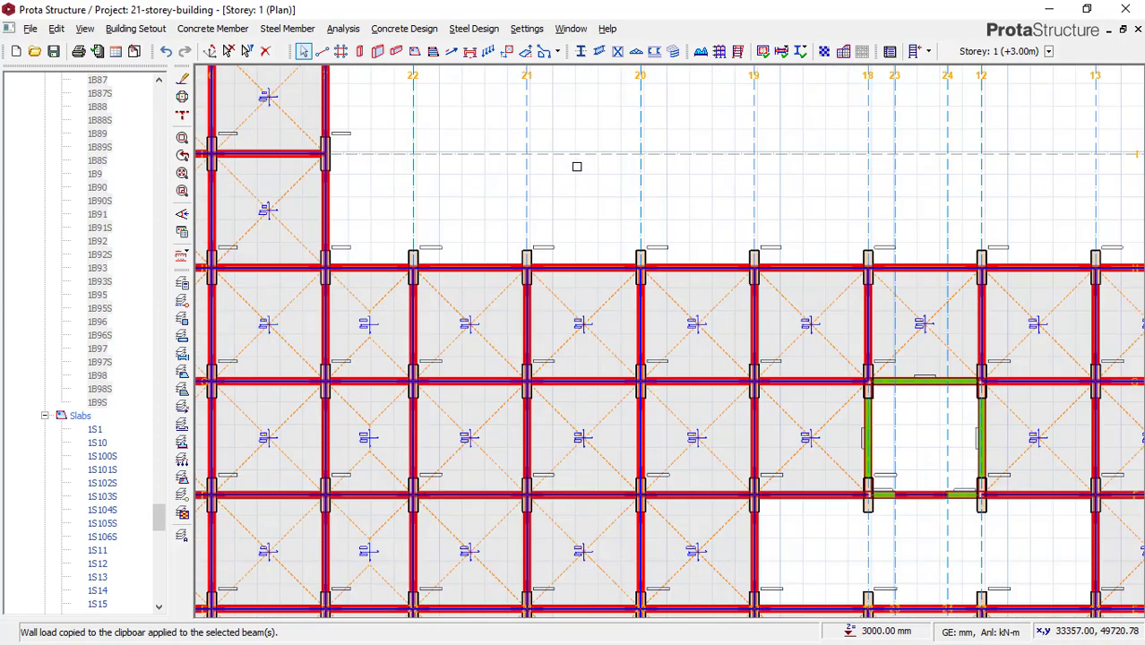
key("Escape")
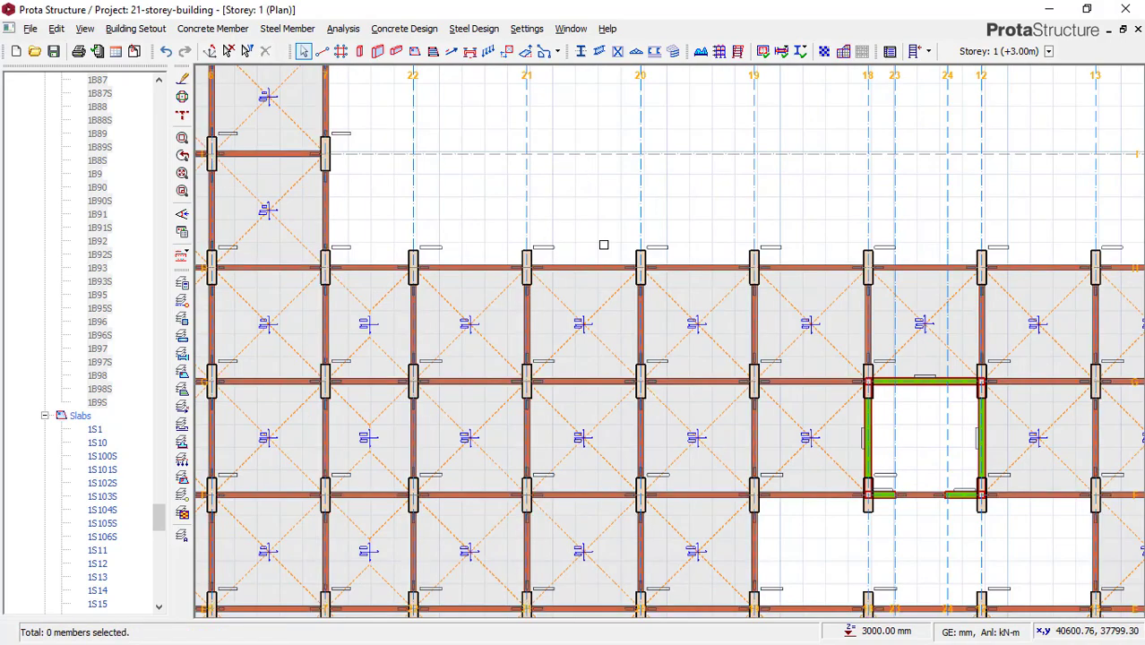
scroll(603, 245, "down", 4)
scroll(868, 241, "up", 3)
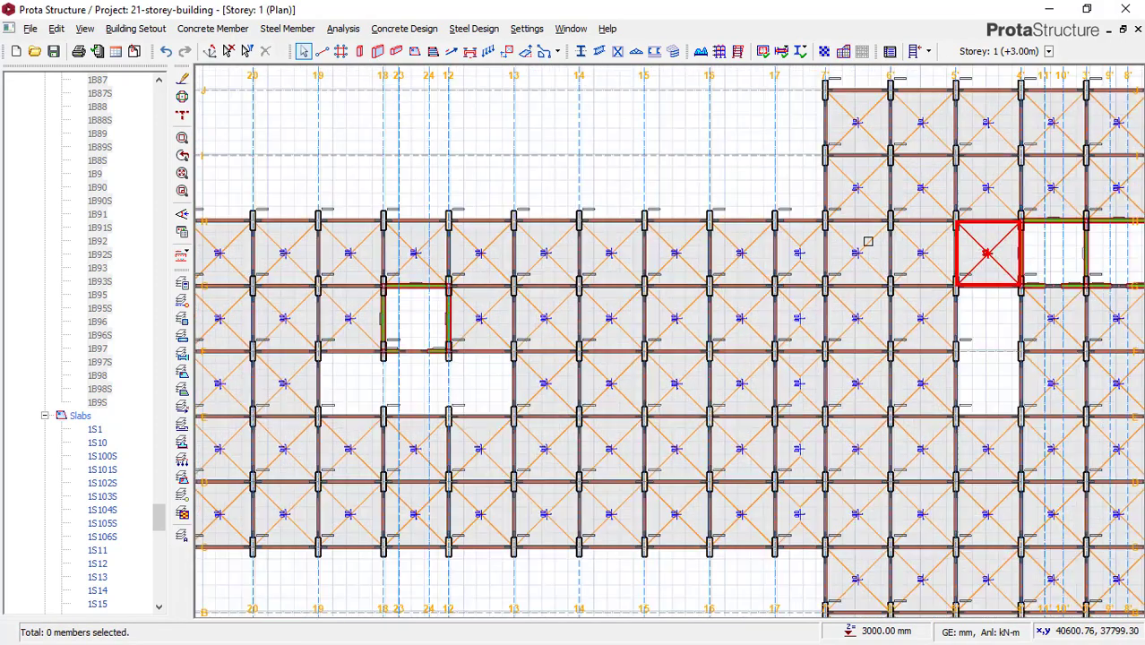
scroll(868, 241, "up", 2)
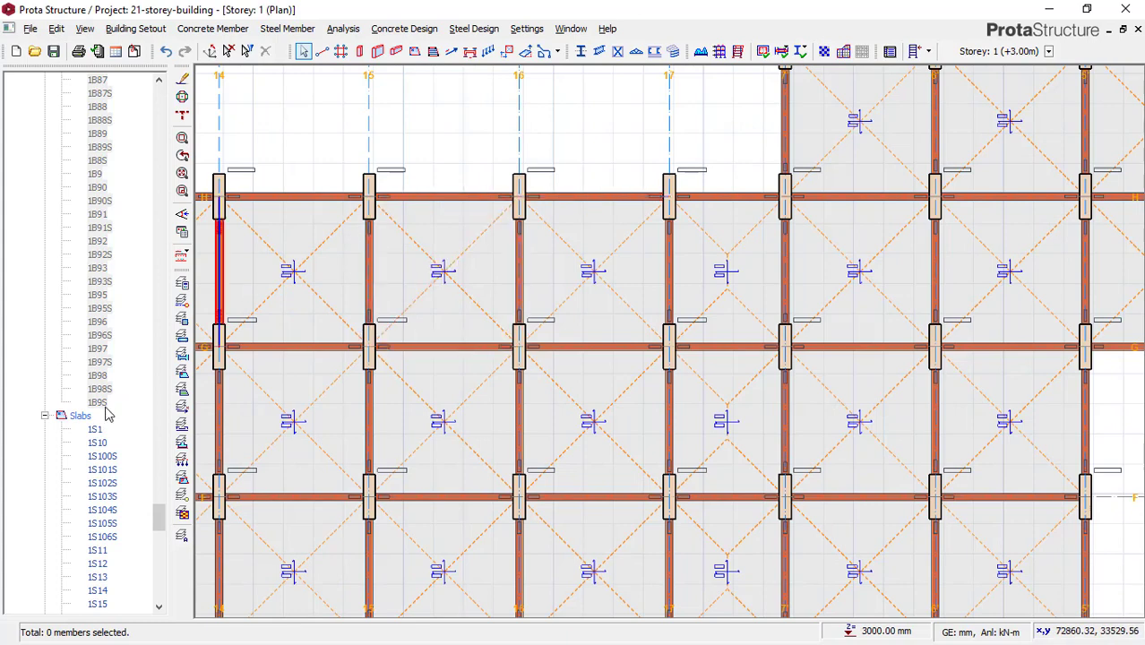
left_click_drag(159, 517, 166, 125)
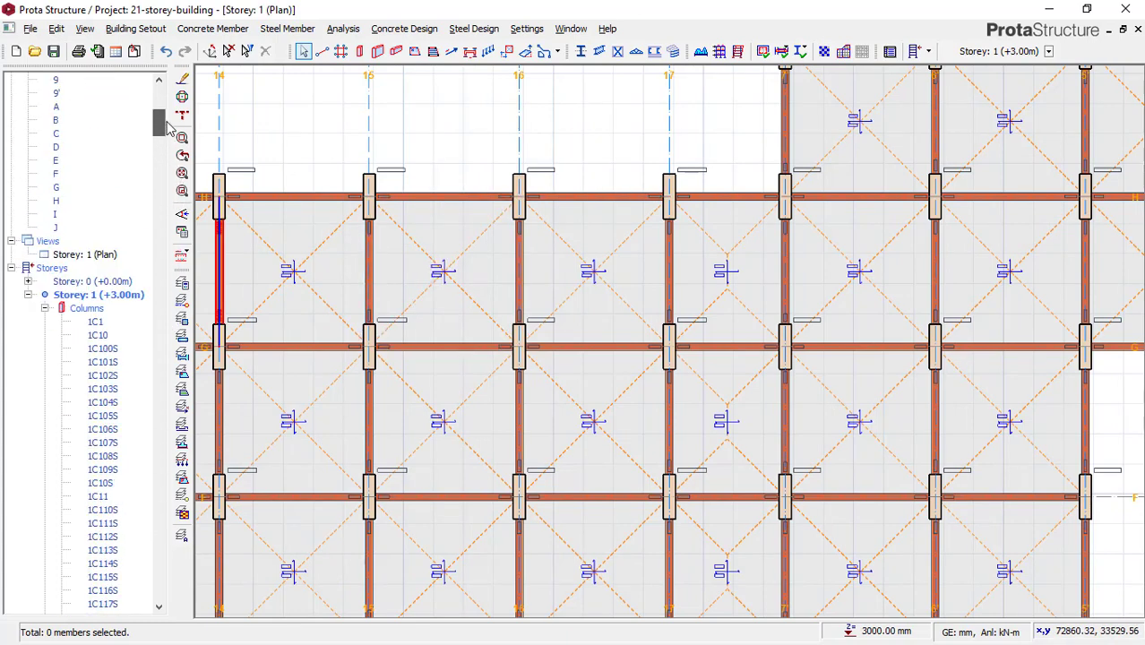
right_click(93, 256)
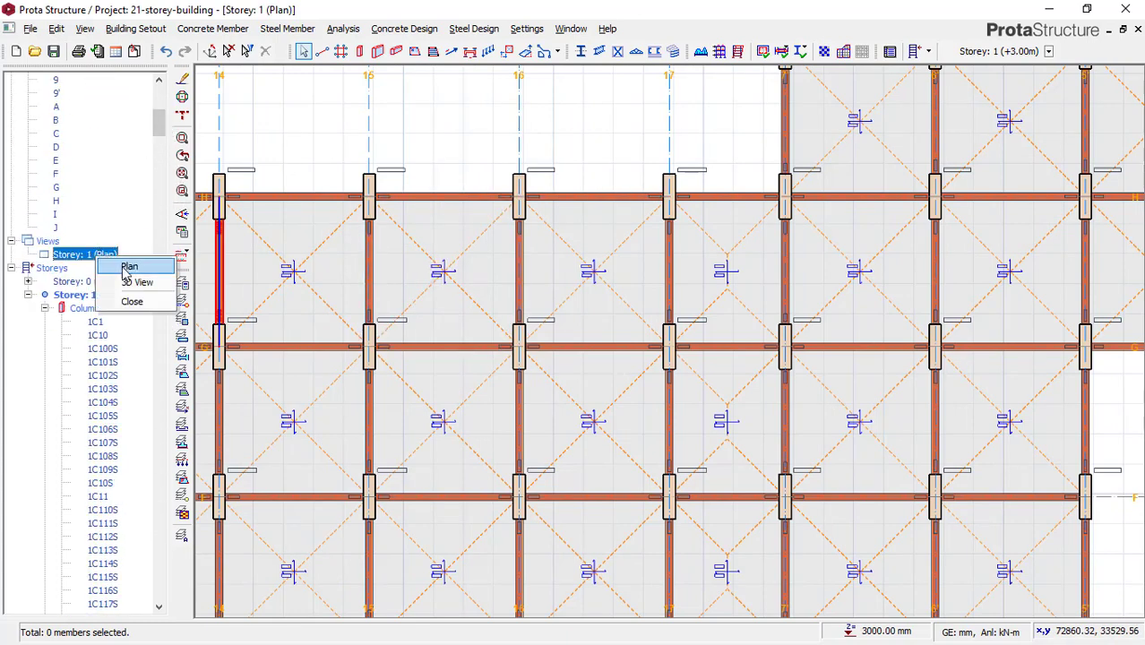
left_click(137, 283)
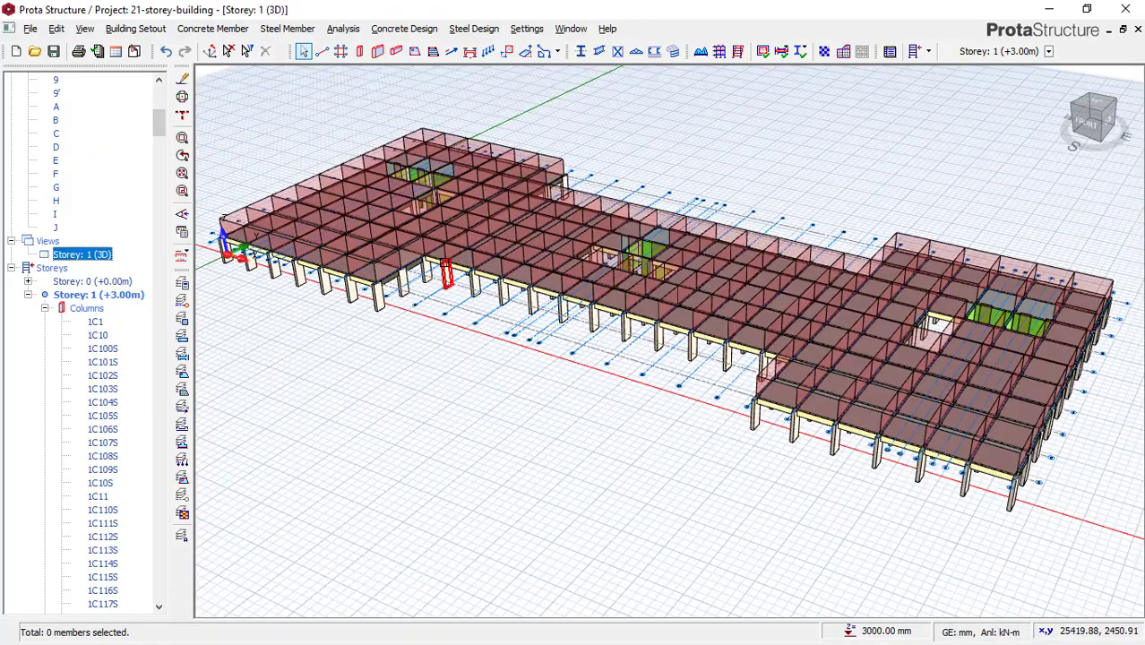
scroll(443, 272, "up", 3)
mouse_move(434, 317)
middle_mouse_down()
mouse_move(465, 289)
mouse_move(444, 318)
mouse_move(409, 325)
mouse_move(438, 327)
middle_mouse_up()
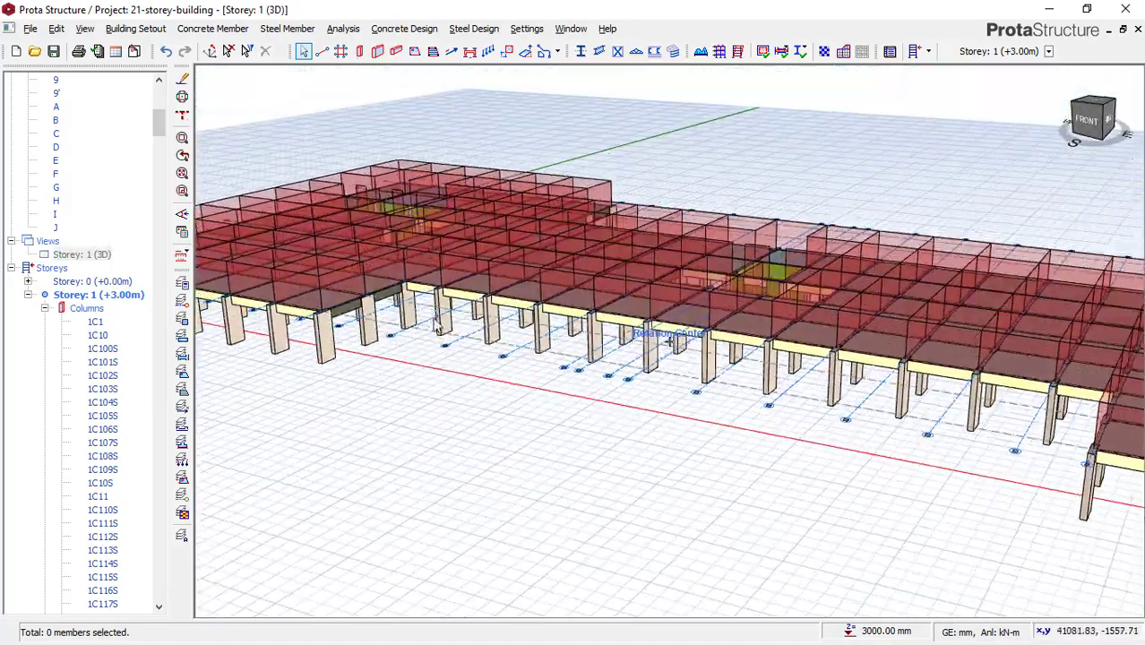
- Switch the storey 1 view from 3D back to plan and show its full layout
left_click(75, 256)
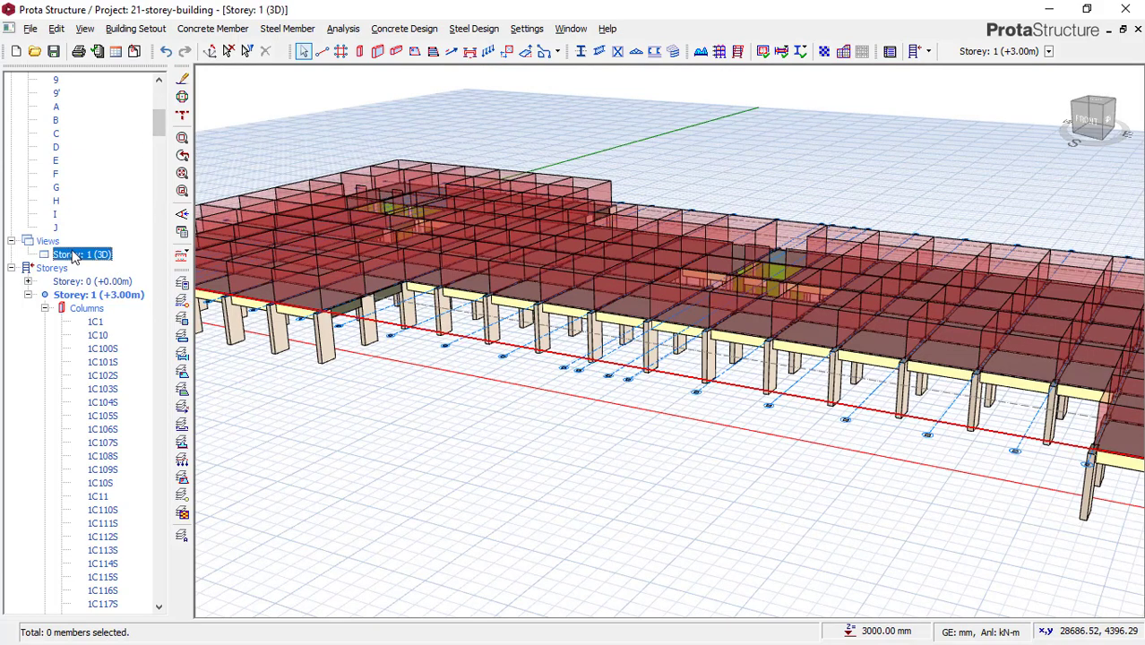
right_click(81, 255)
left_click(103, 263)
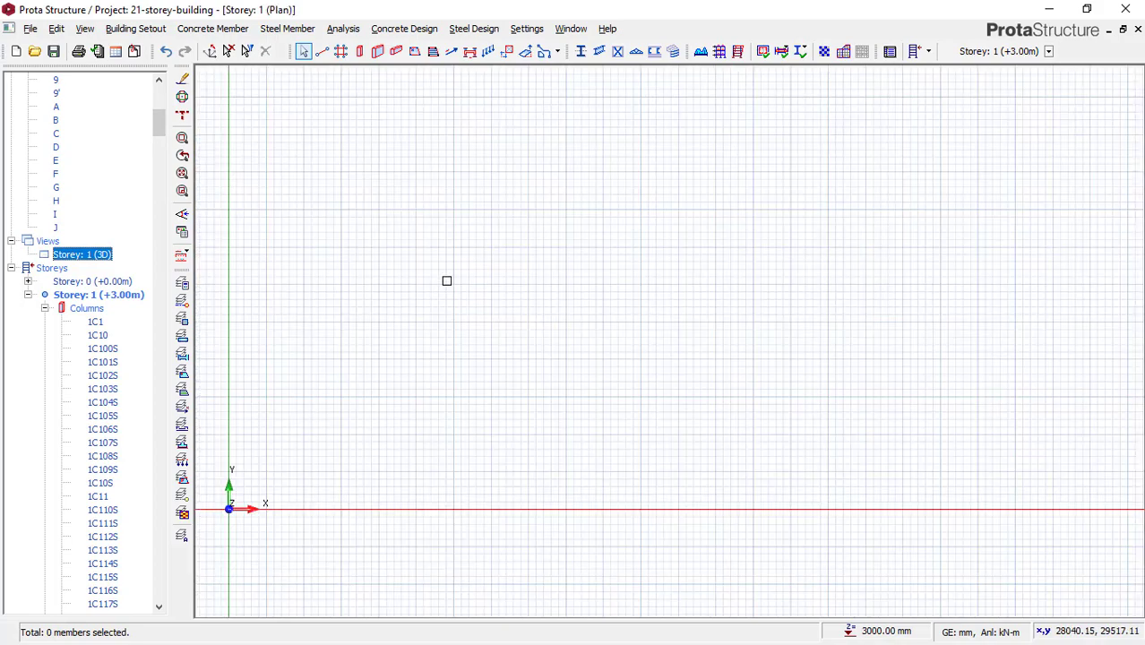
scroll(467, 308, "down", 3)
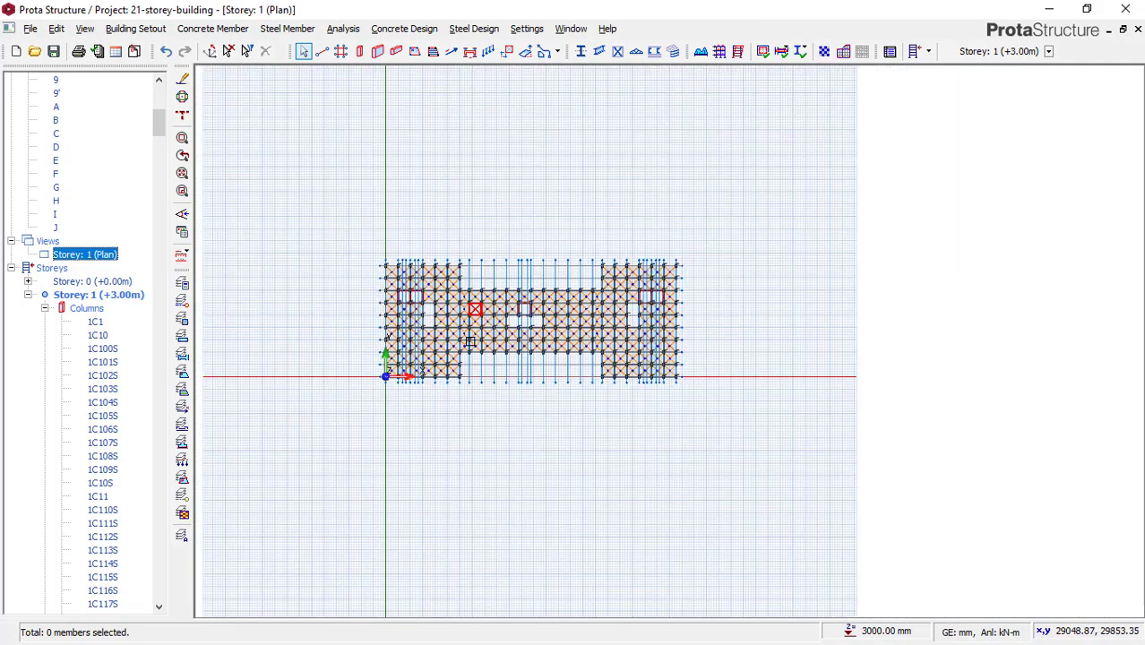
scroll(475, 306, "up", 6)
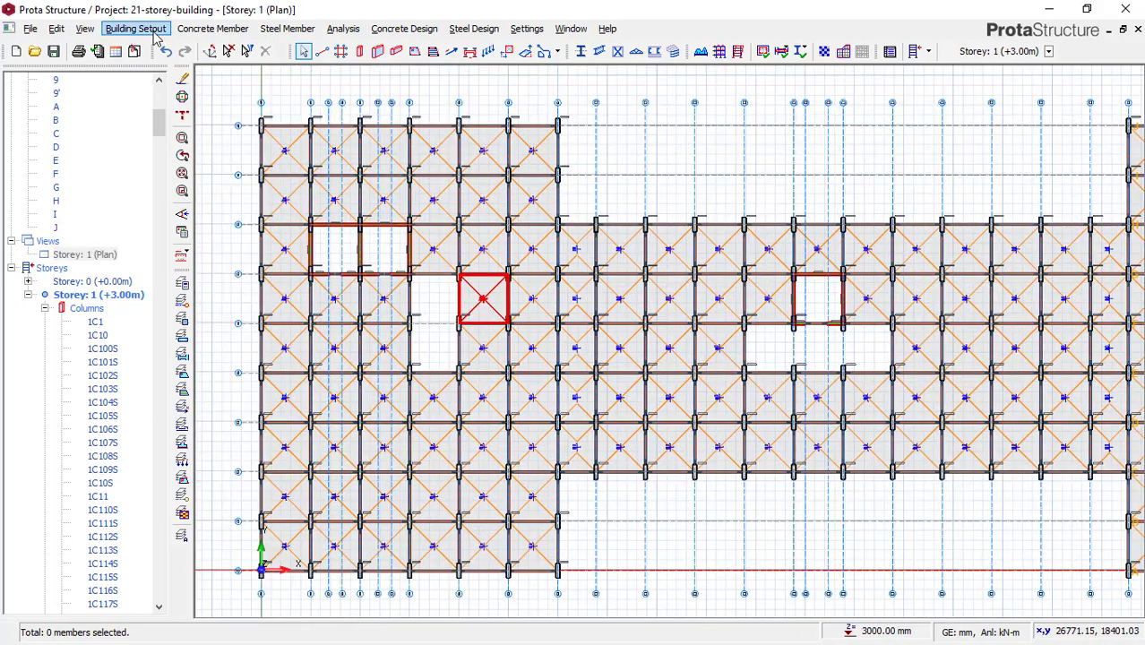
- Insert storeys on top of the building for a total of 21, accepting that earlier operations cannot be undone
left_click(135, 28)
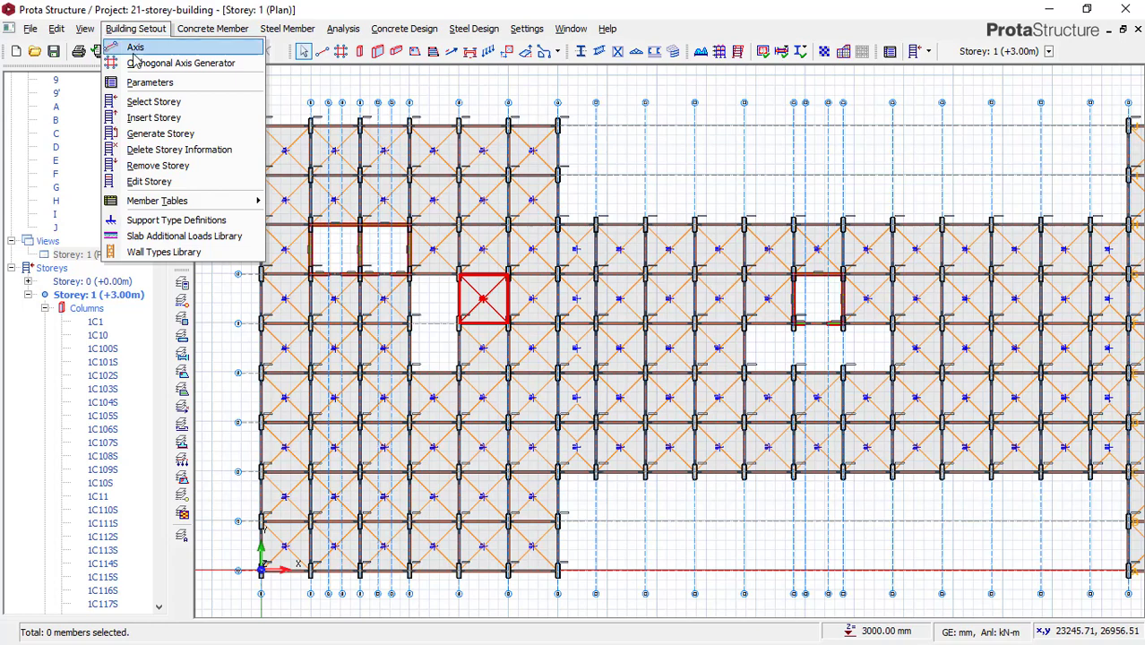
left_click(148, 123)
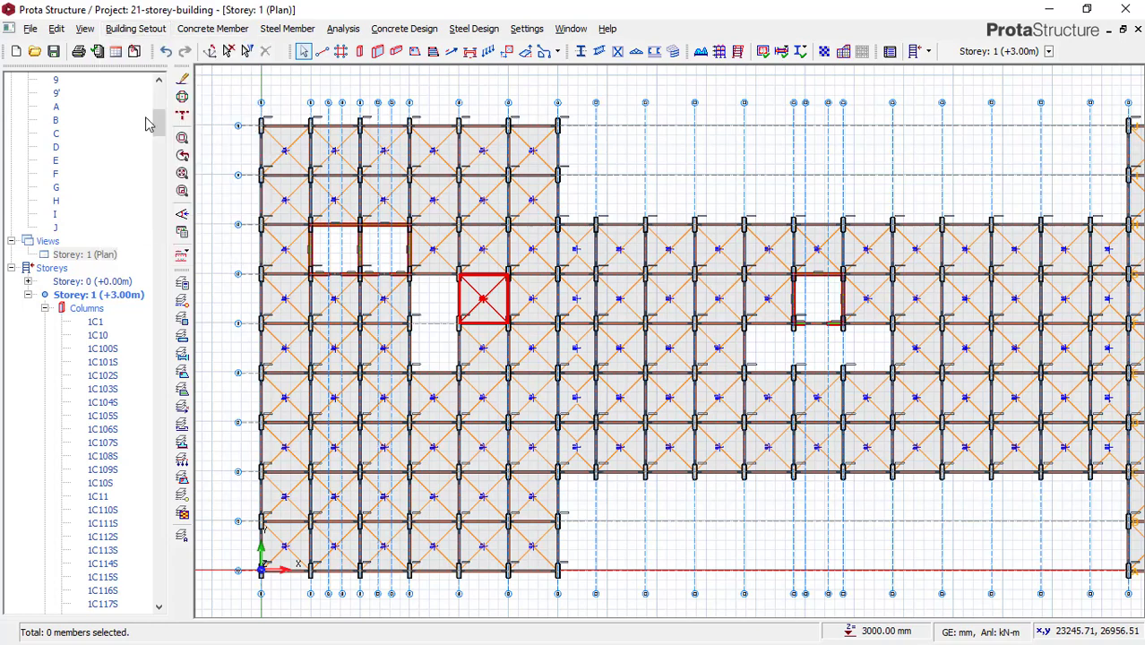
left_click(476, 349)
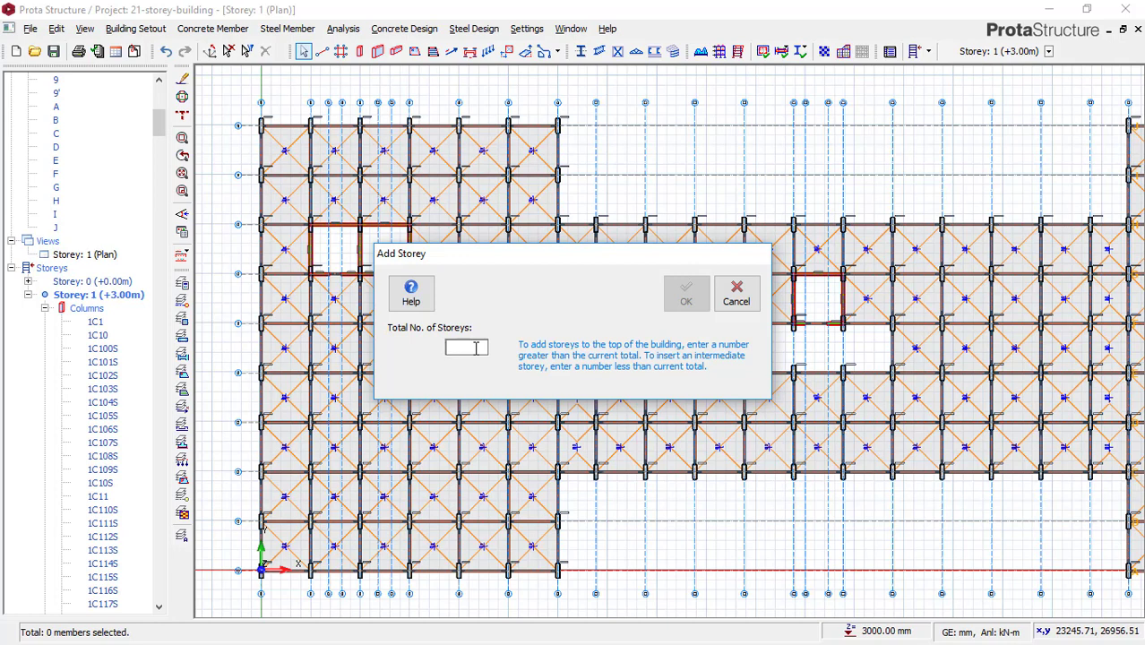
type("21")
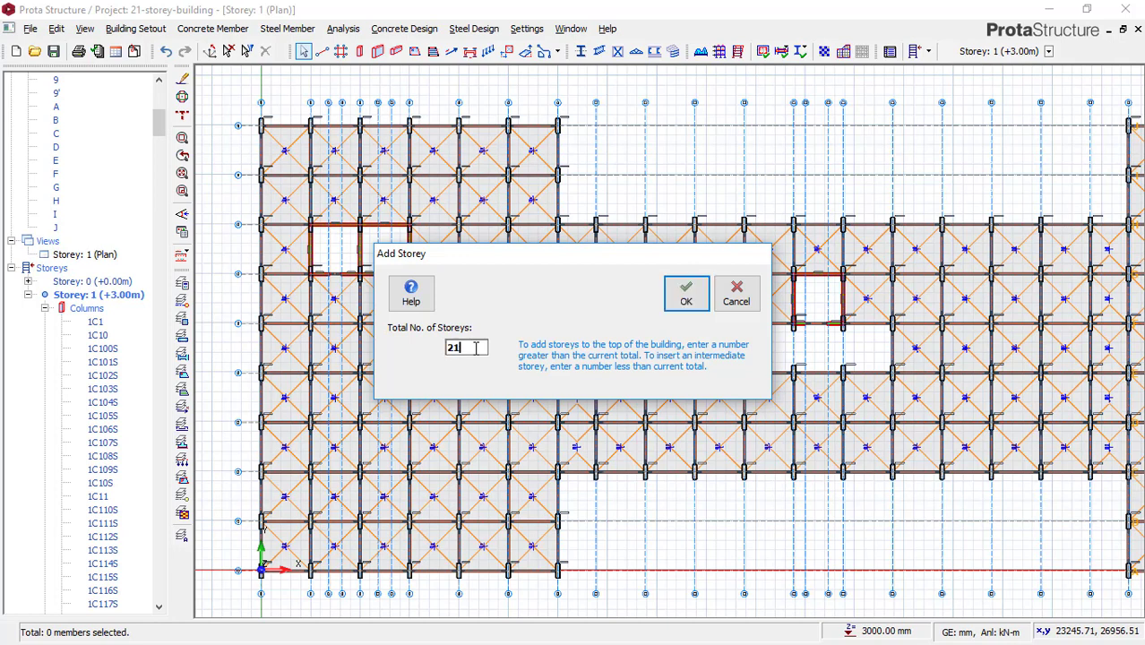
left_click(687, 299)
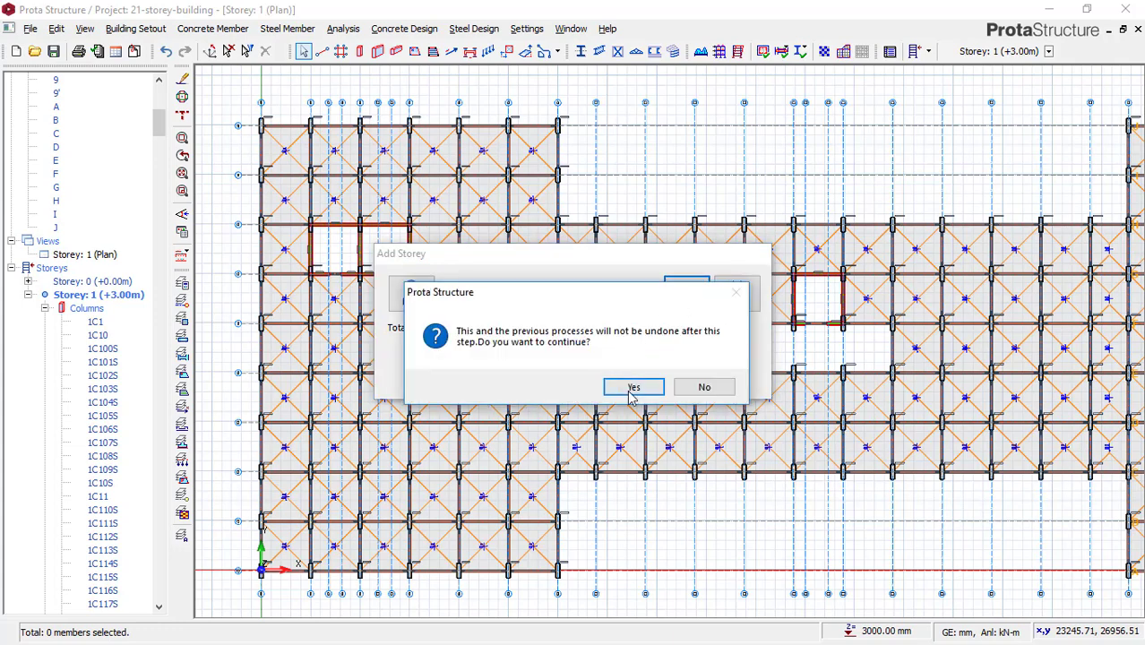
left_click(632, 388)
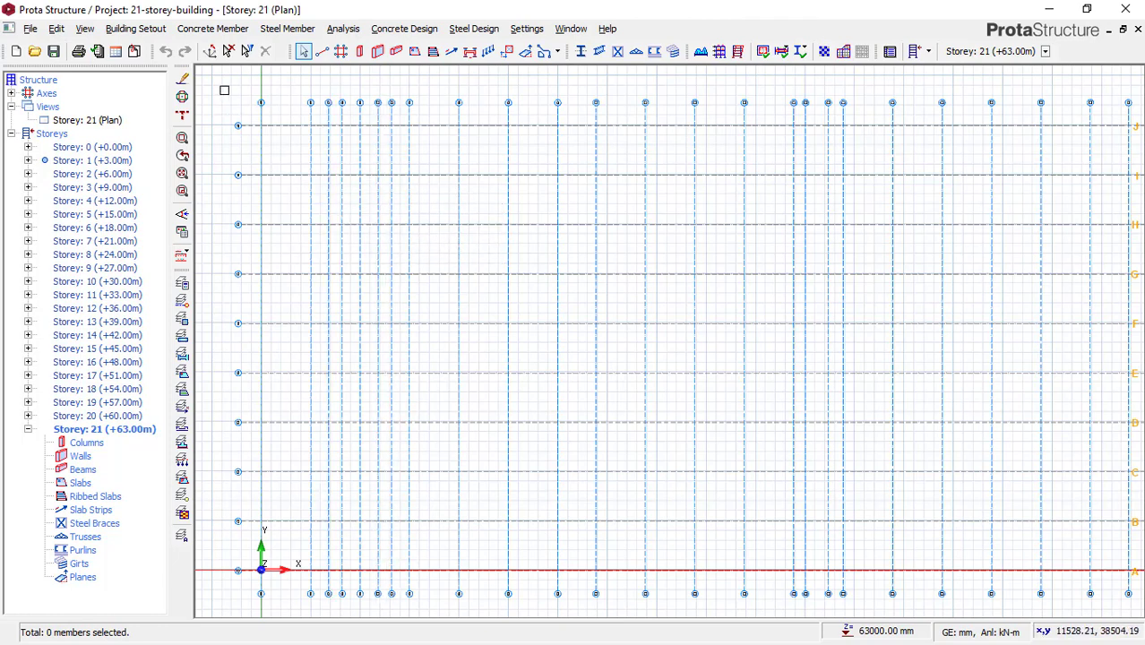
- Make storey 1 current and generate storeys 2 to 21 from it with all member types included
double_click(105, 163)
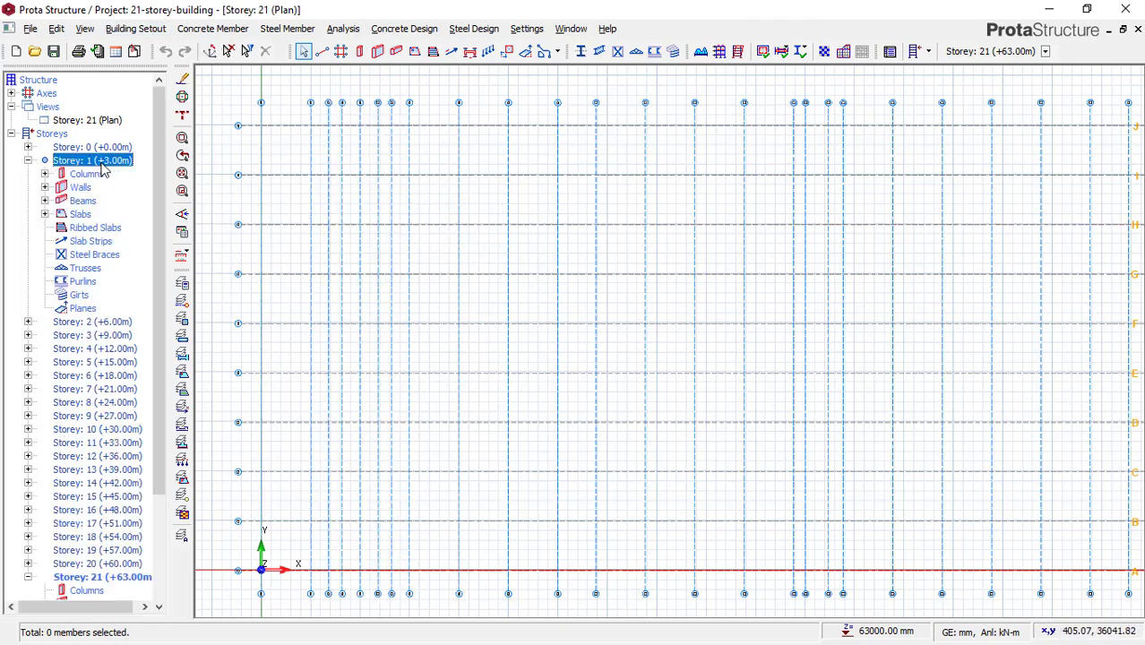
double_click(115, 159)
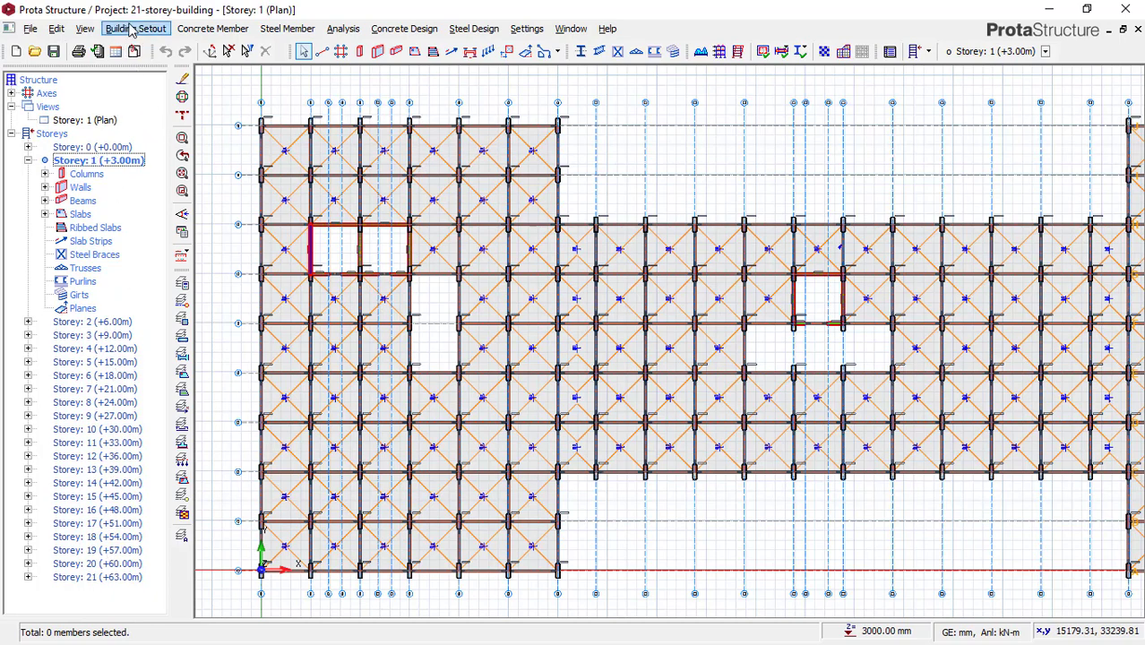
left_click(136, 28)
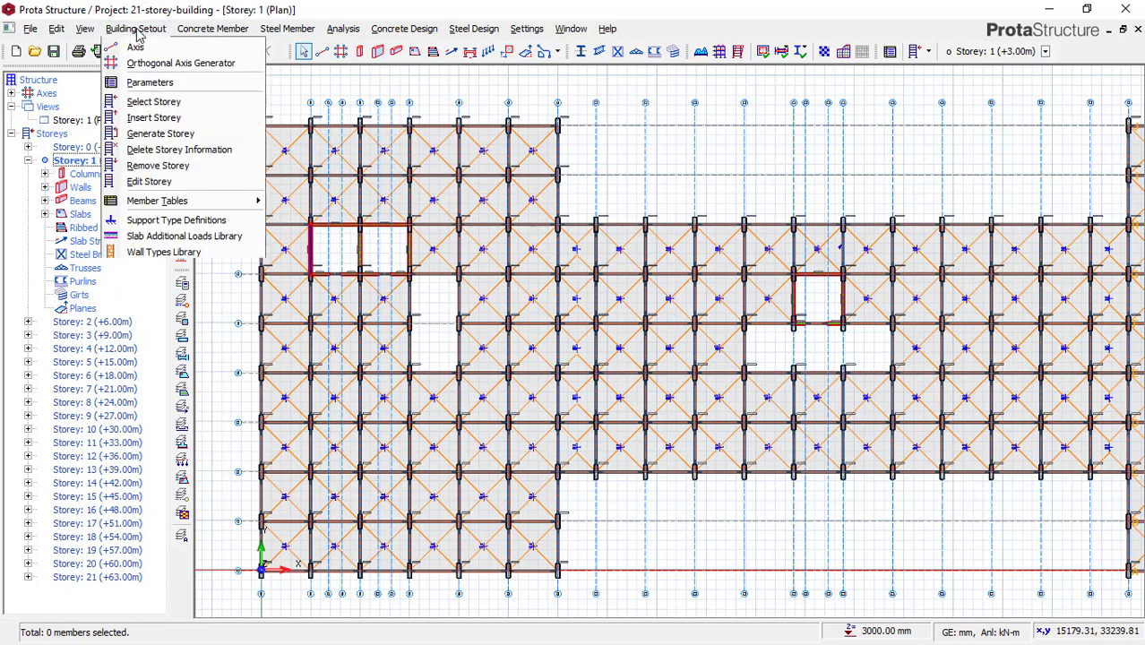
left_click(146, 44)
left_click(136, 29)
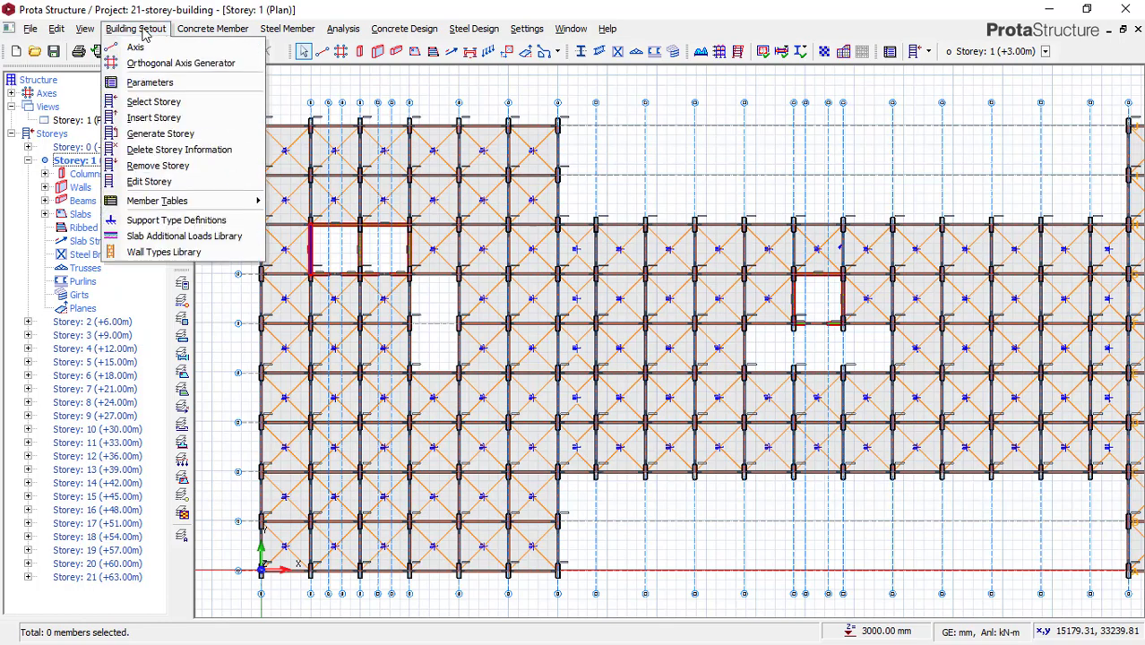
left_click(159, 134)
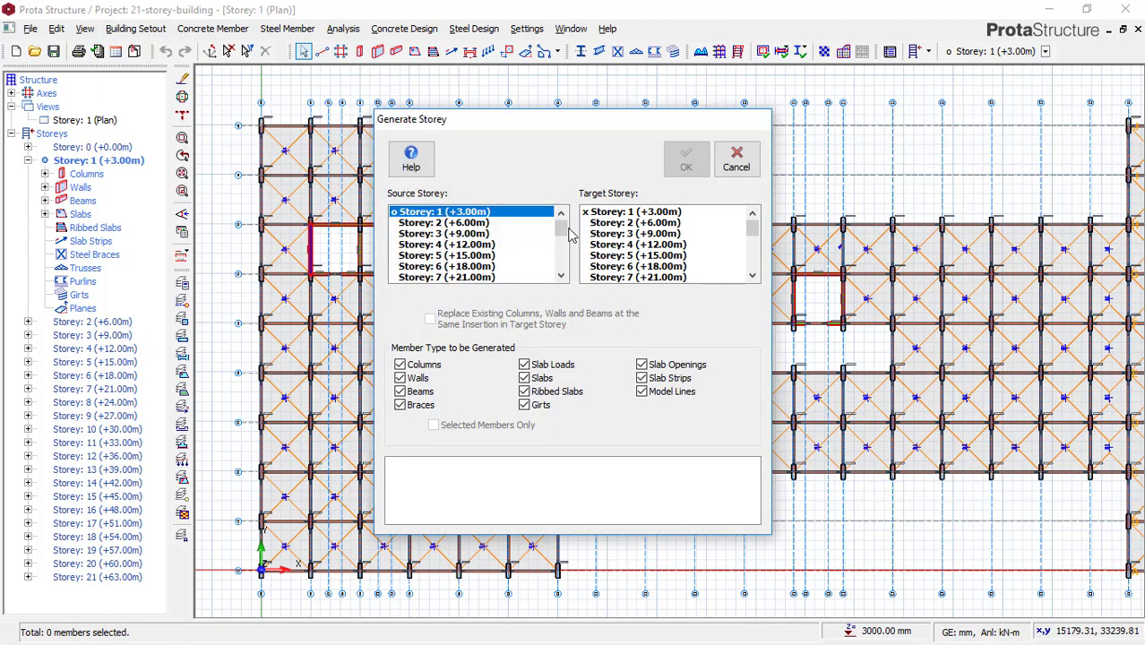
left_click(629, 224)
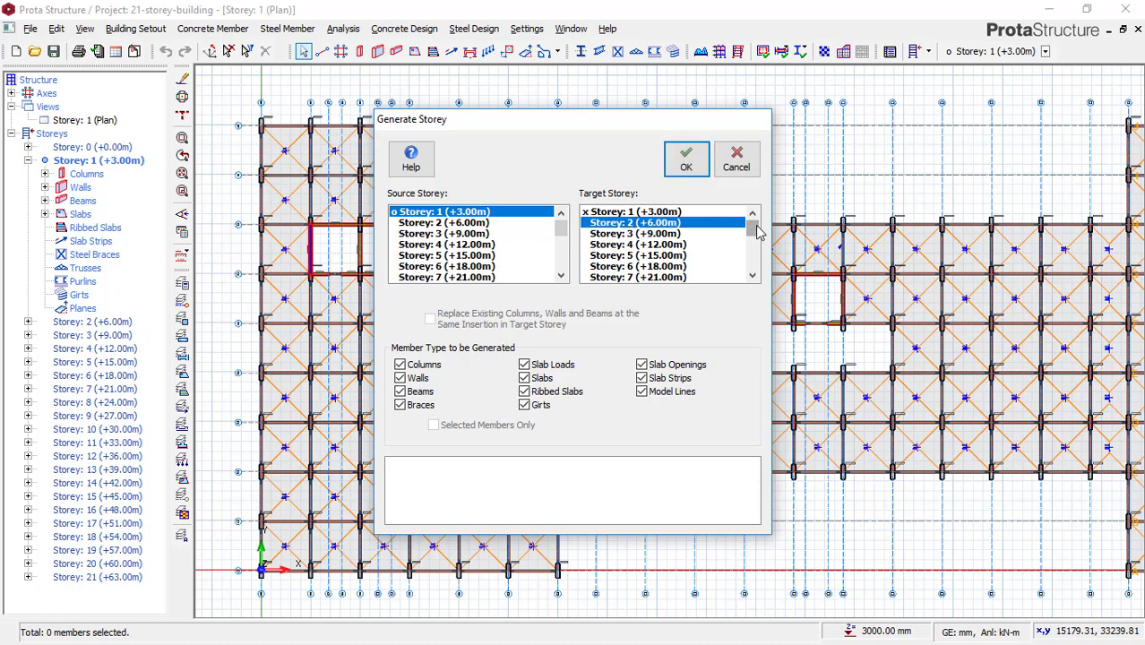
left_click_drag(757, 232, 751, 280)
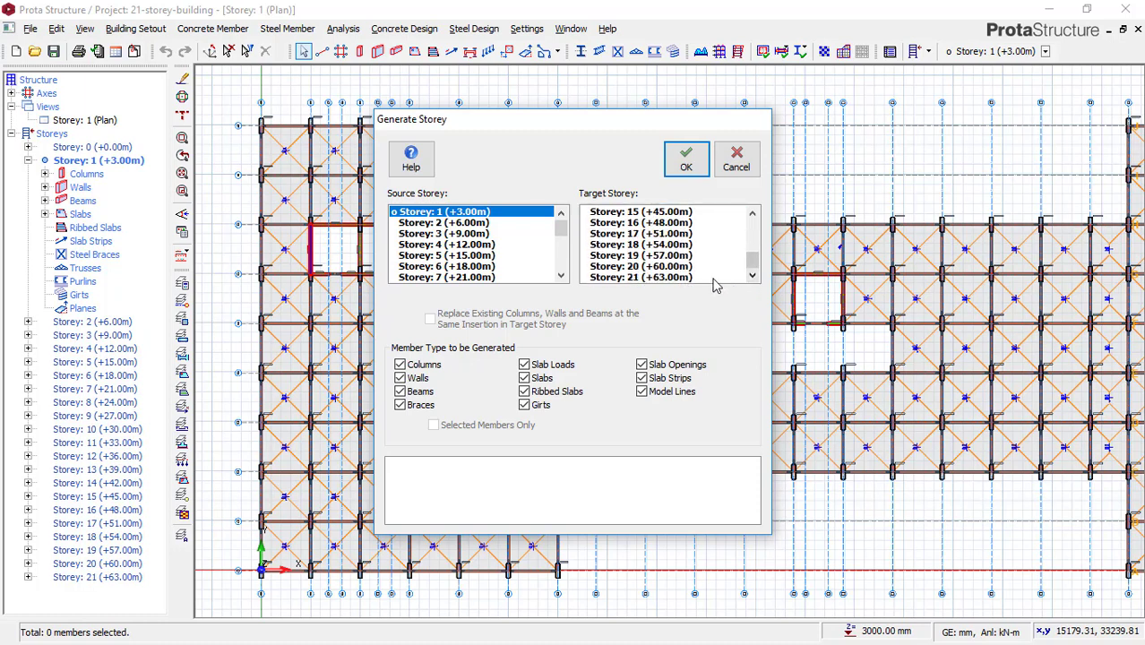
left_click(658, 278, "shift")
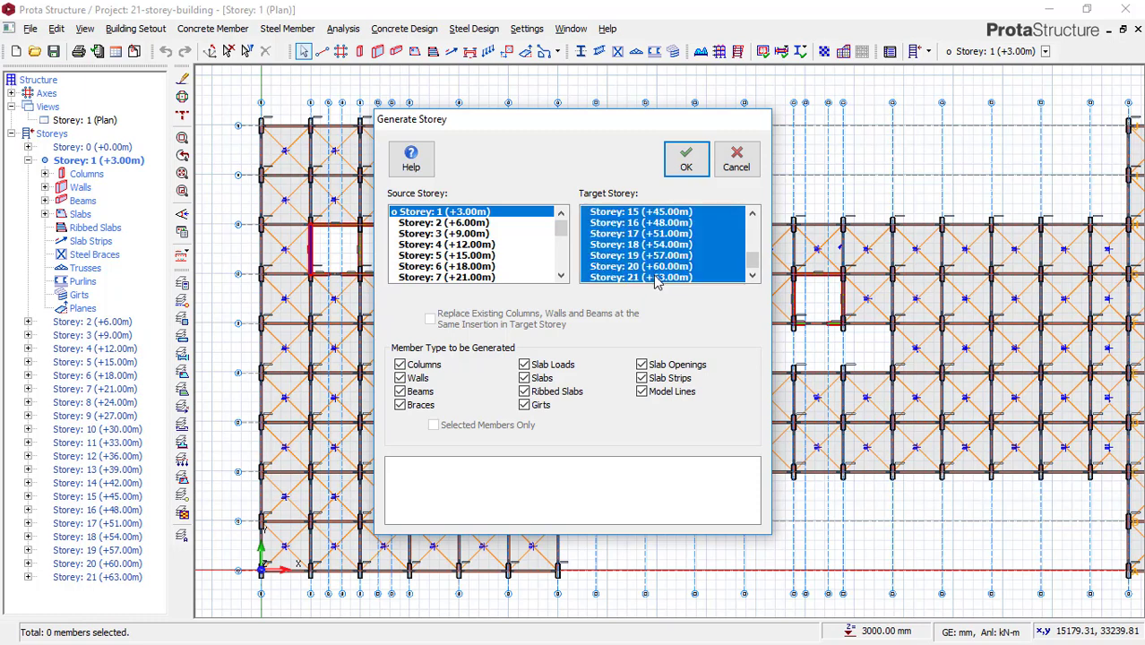
left_click(685, 167)
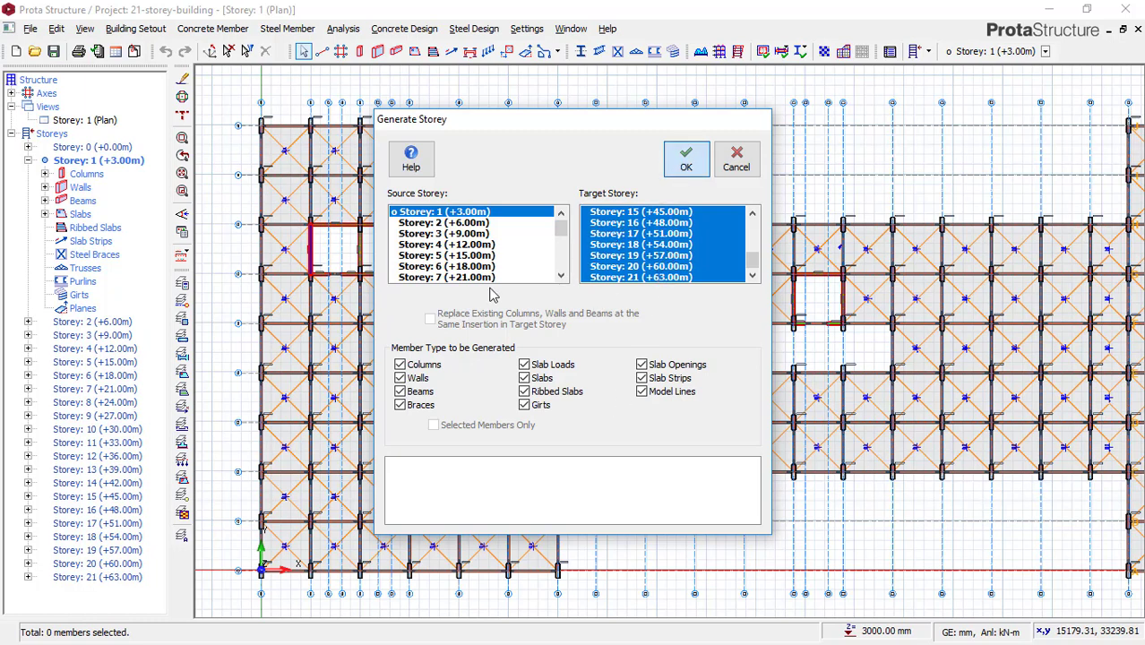
- Close the Bentley CONNECTION Client window and the Generate Storey dialog
left_click(68, 159)
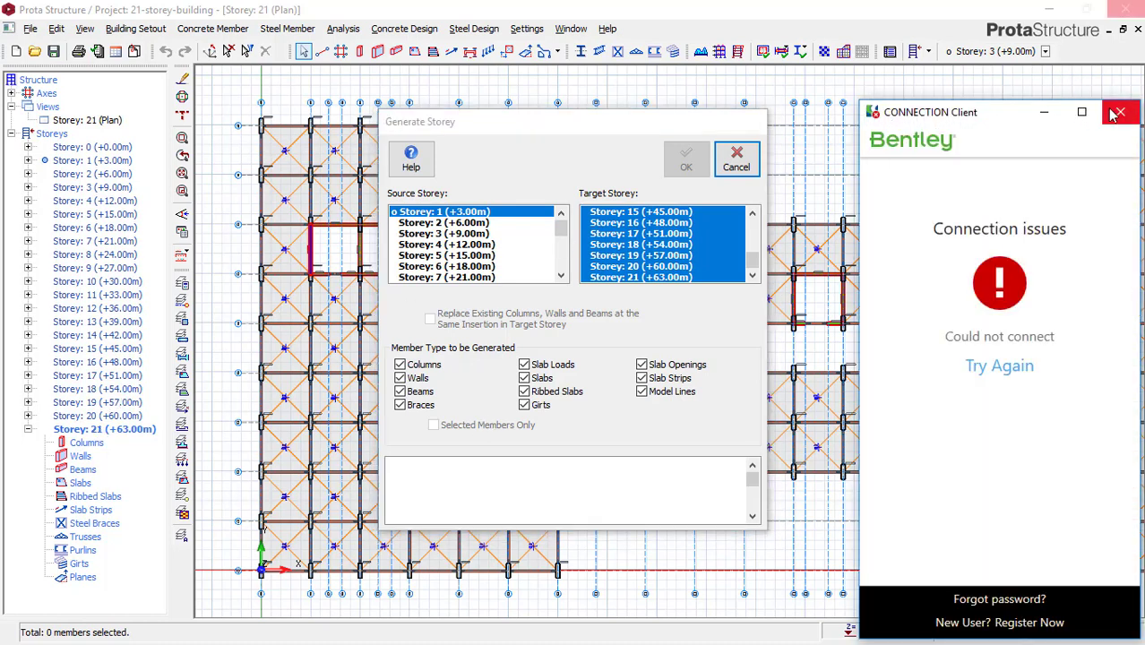
left_click(1116, 114)
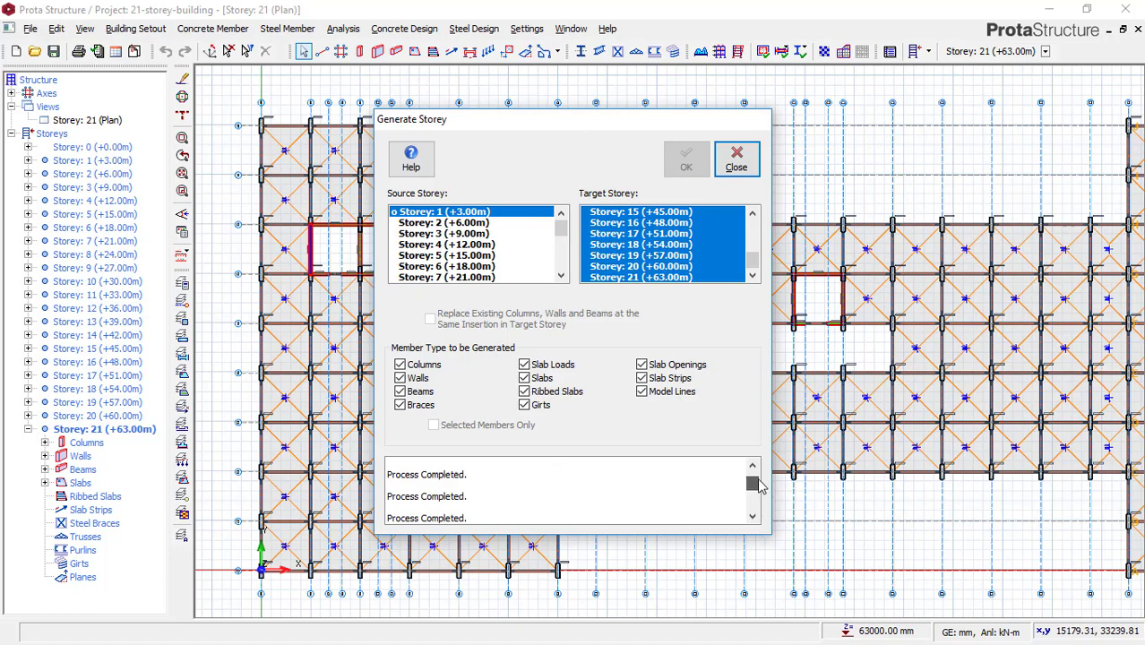
left_click(735, 161)
- Examine the storey 21 plan and display the whole building in 3D
scroll(671, 157, "down", 2)
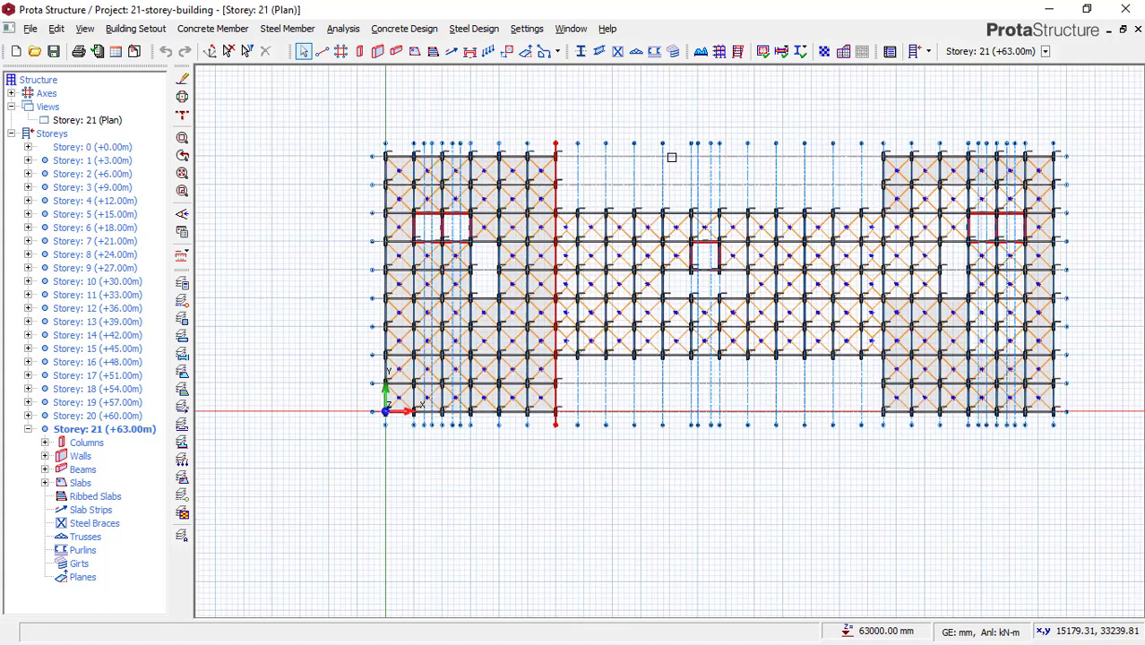
scroll(543, 195, "down", 1)
scroll(540, 164, "up", 3)
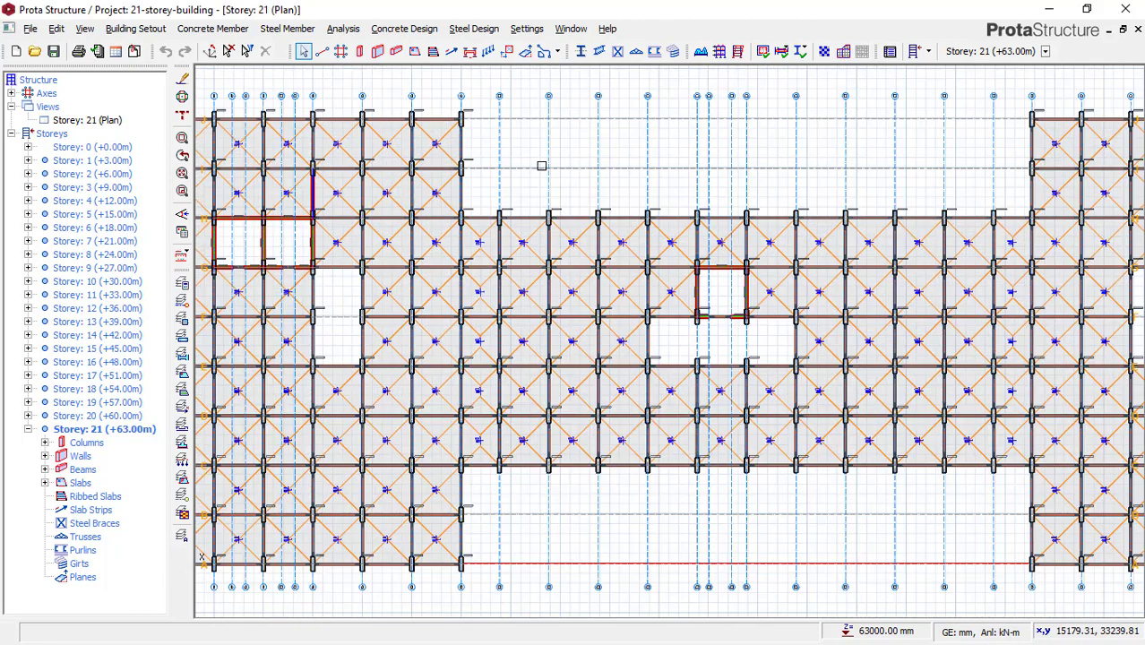
left_click(92, 161)
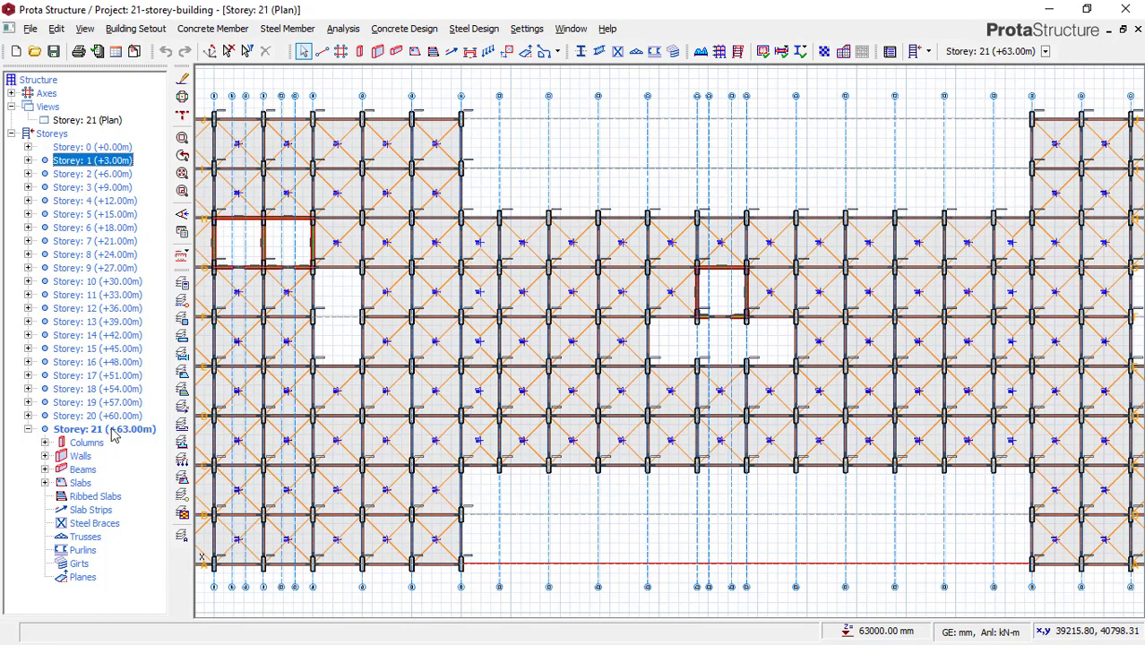
left_click(112, 431)
left_click(89, 124)
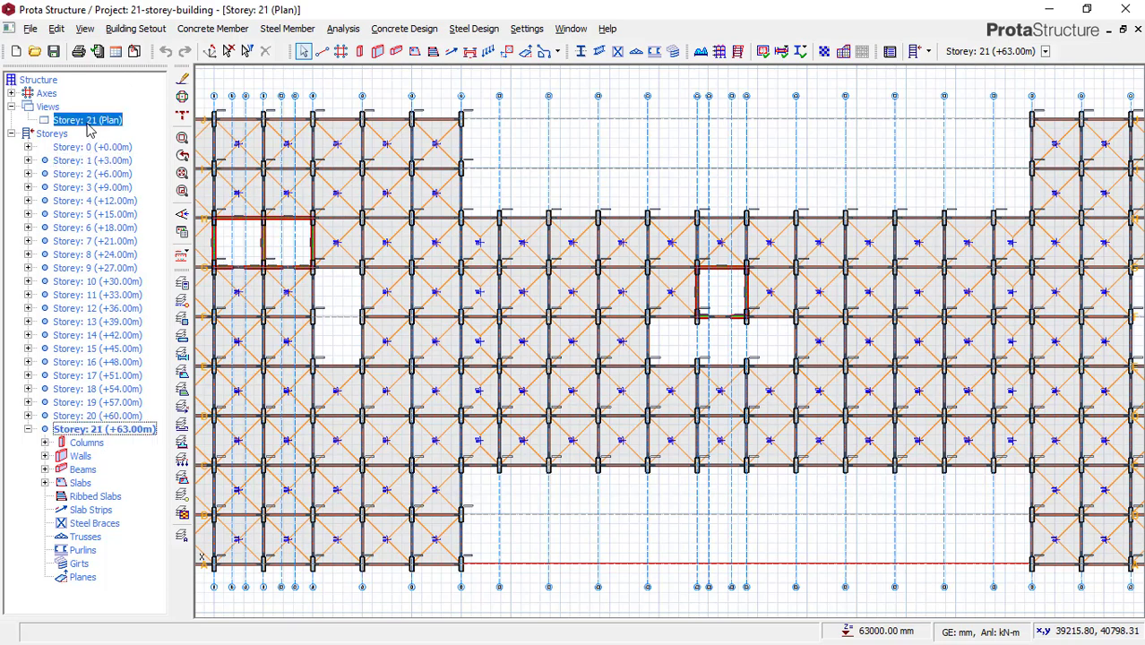
right_click(89, 123)
left_click(146, 149)
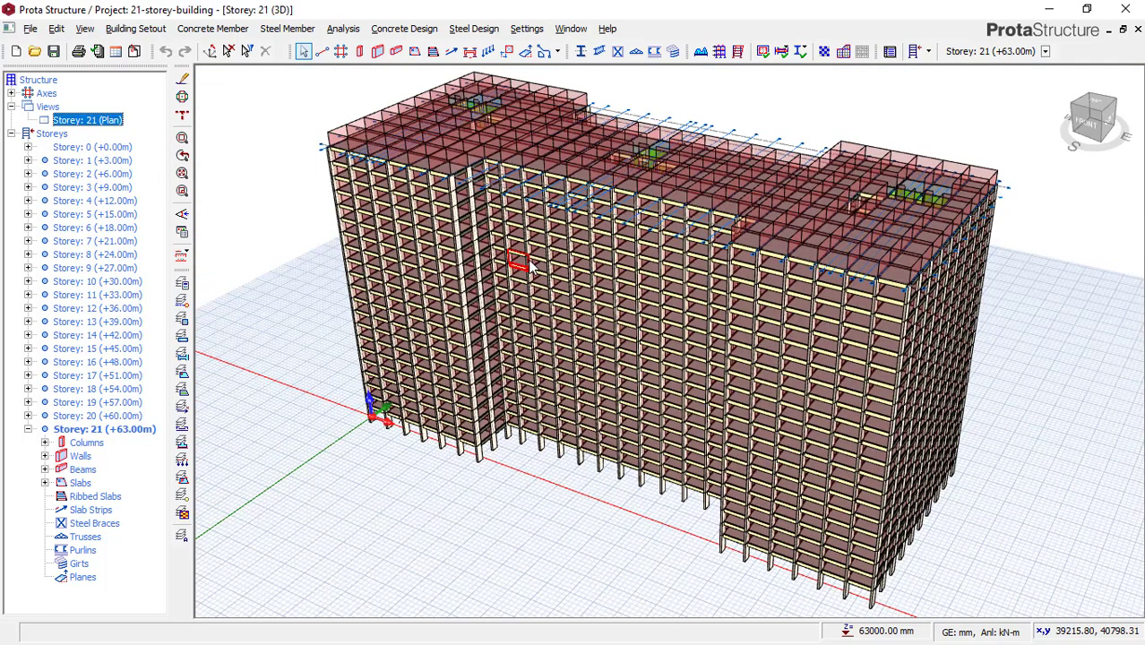
- Inspect the properties of a storey 14 facade beam and view the 3D building from its opposite front corner
mouse_move(529, 266)
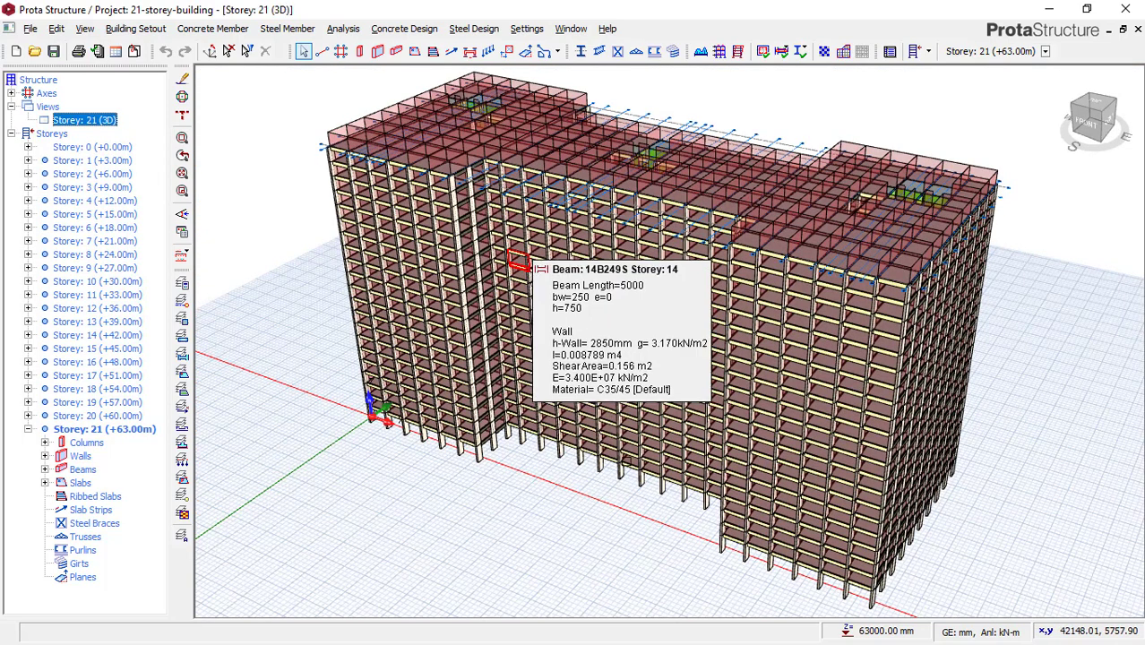
scroll(655, 501, "down", 1)
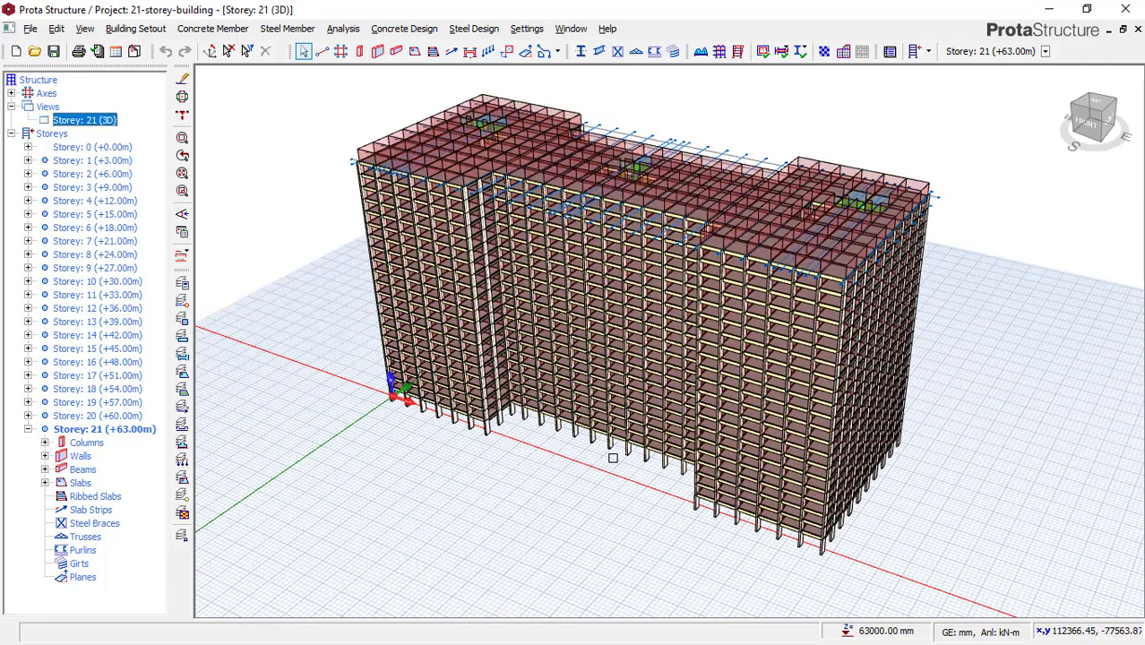
left_click(664, 461)
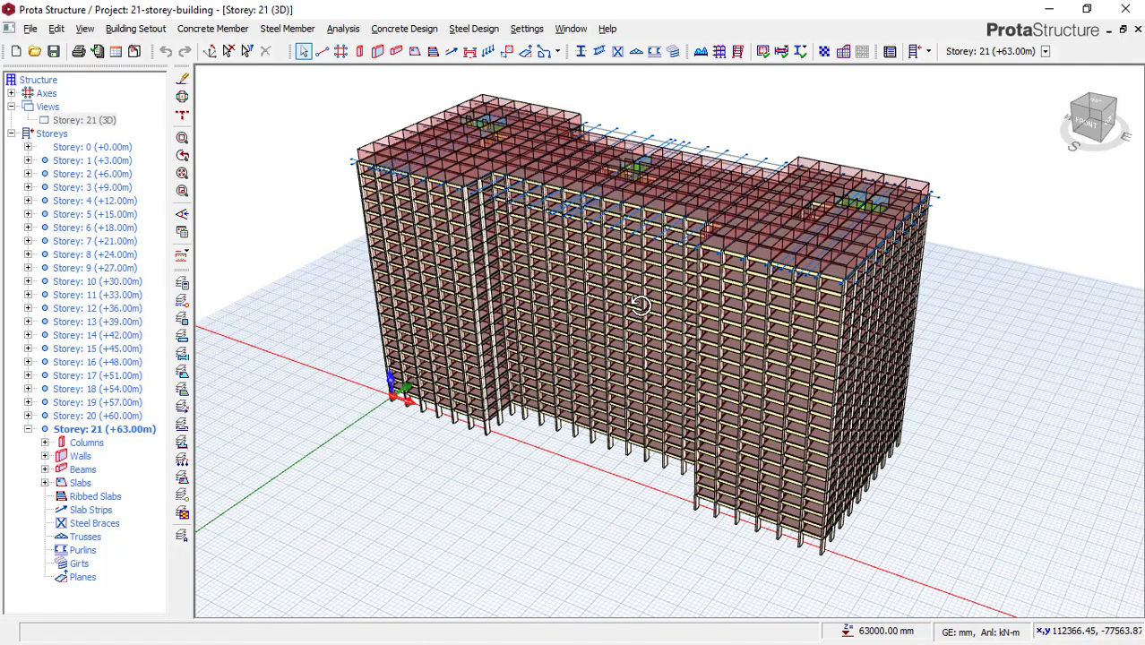
middle_click_drag(410, 148, 504, 212)
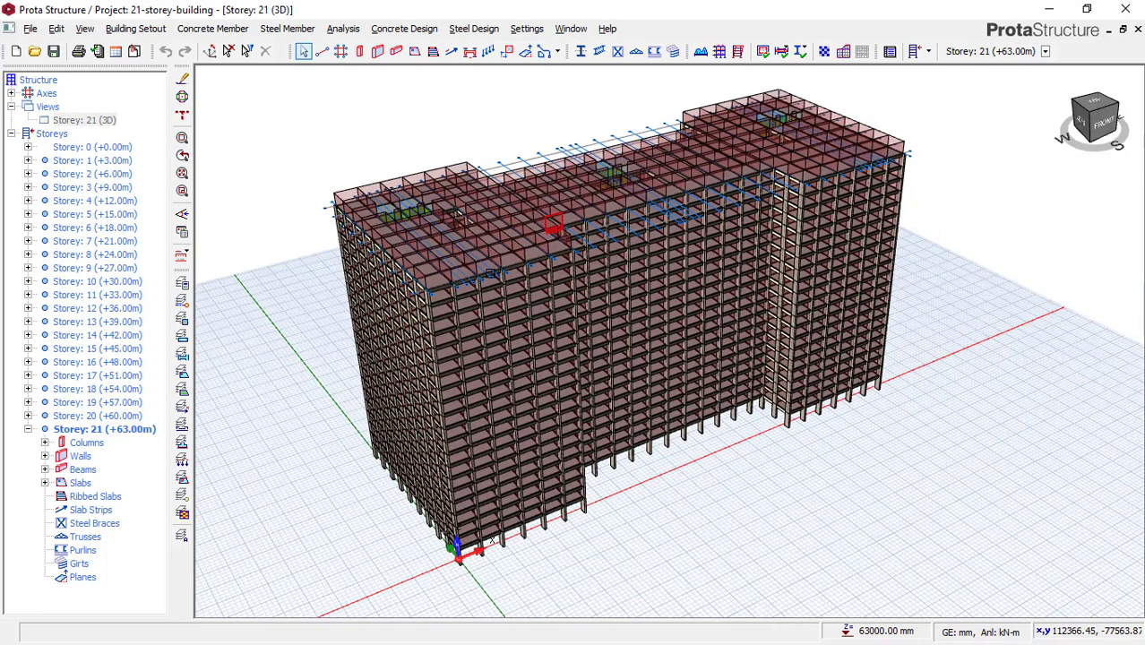
scroll(400, 258, "up", 1)
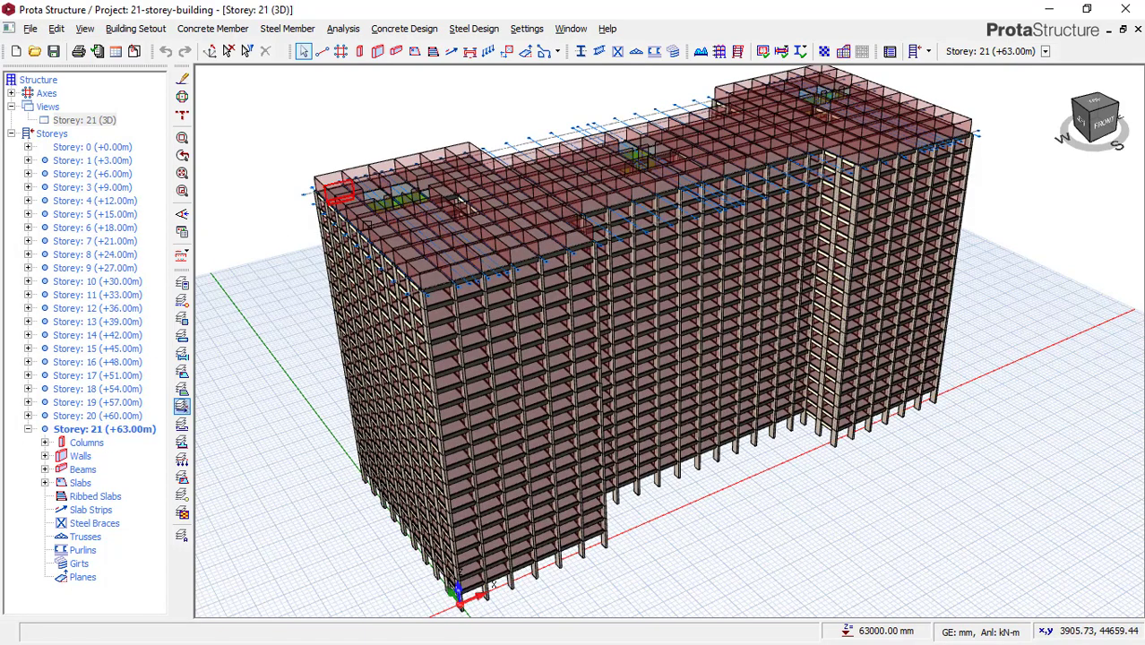
- Switch the storey 21 view from 3D to plan
left_click(89, 122)
right_click(108, 126)
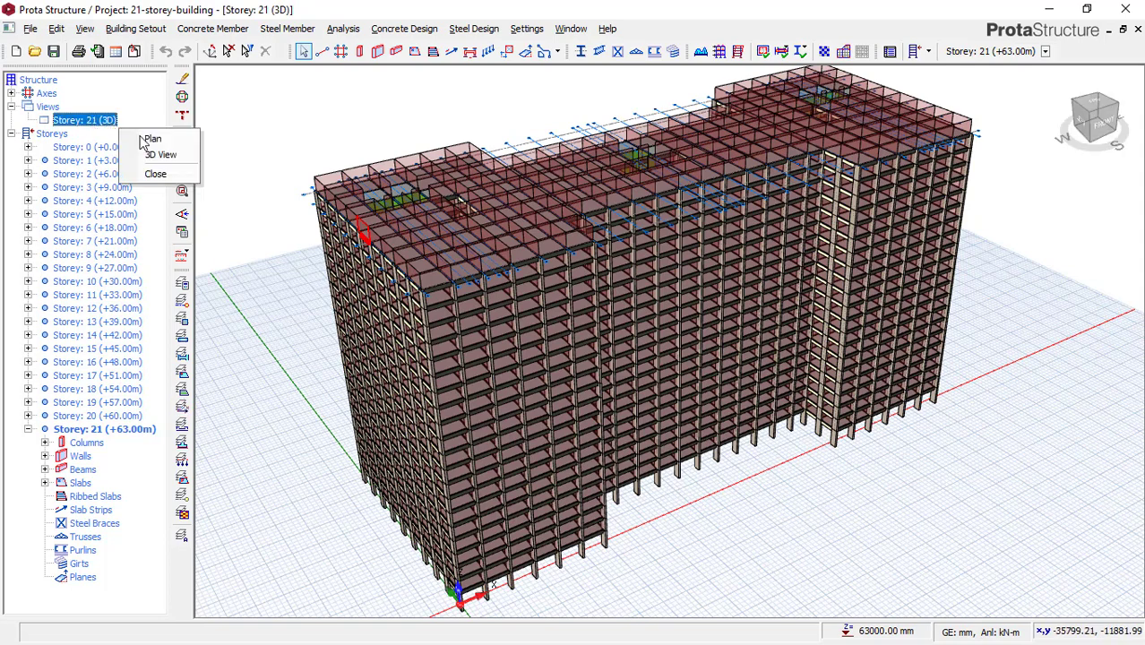
left_click(103, 127)
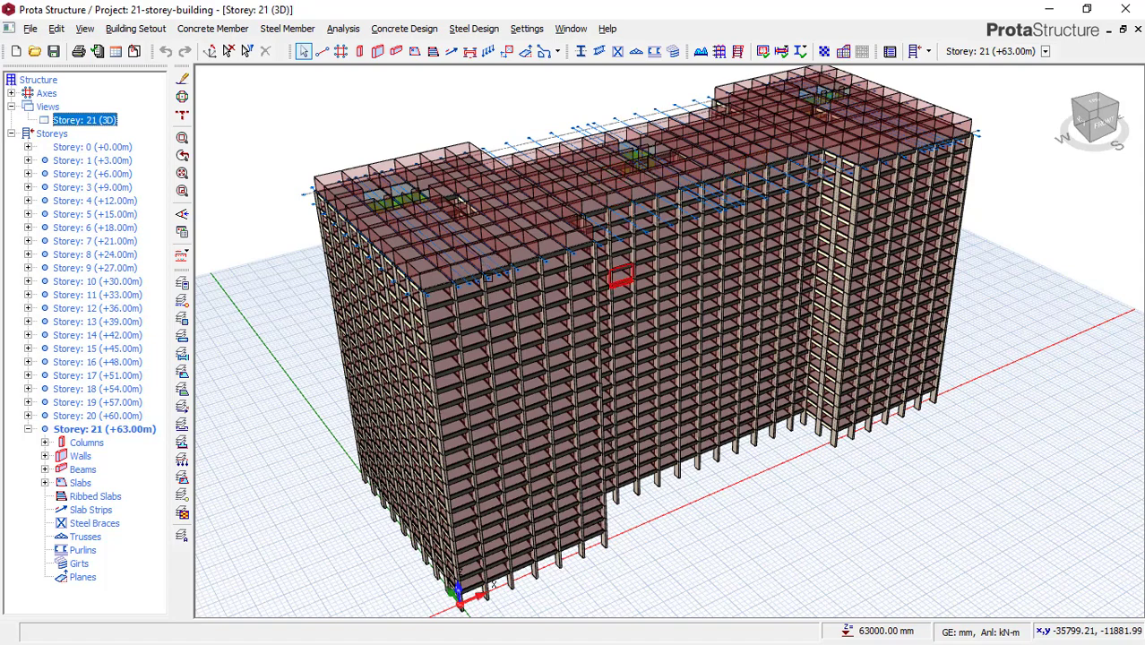
right_click(89, 123)
left_click(132, 131)
scroll(494, 189, "up", 2)
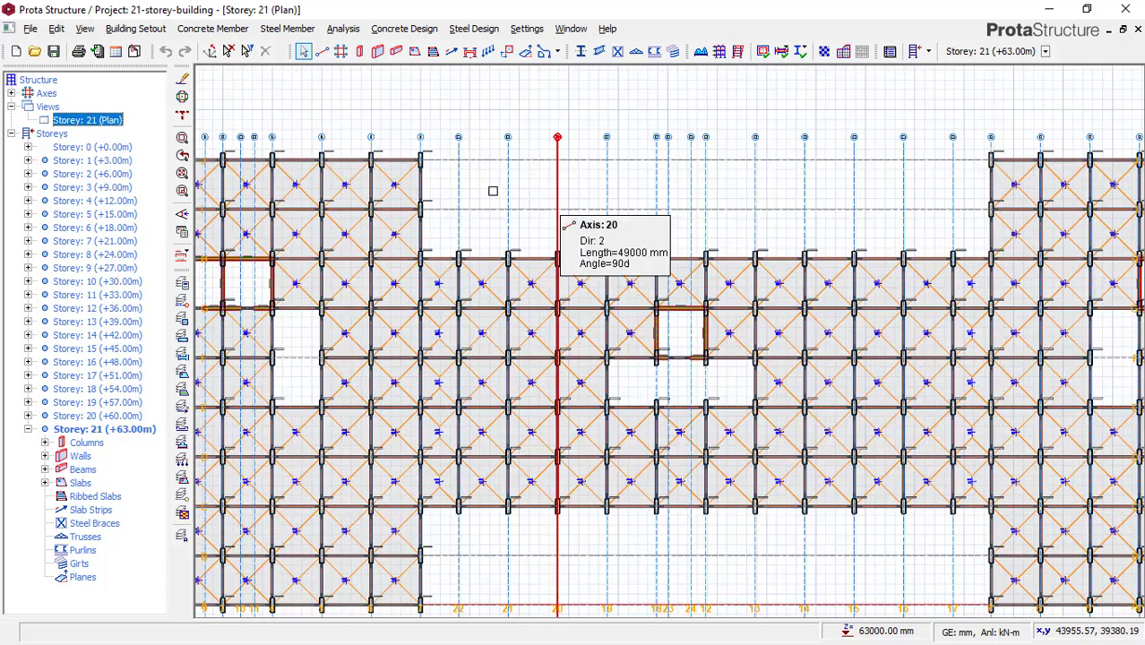
scroll(497, 188, "down", 3)
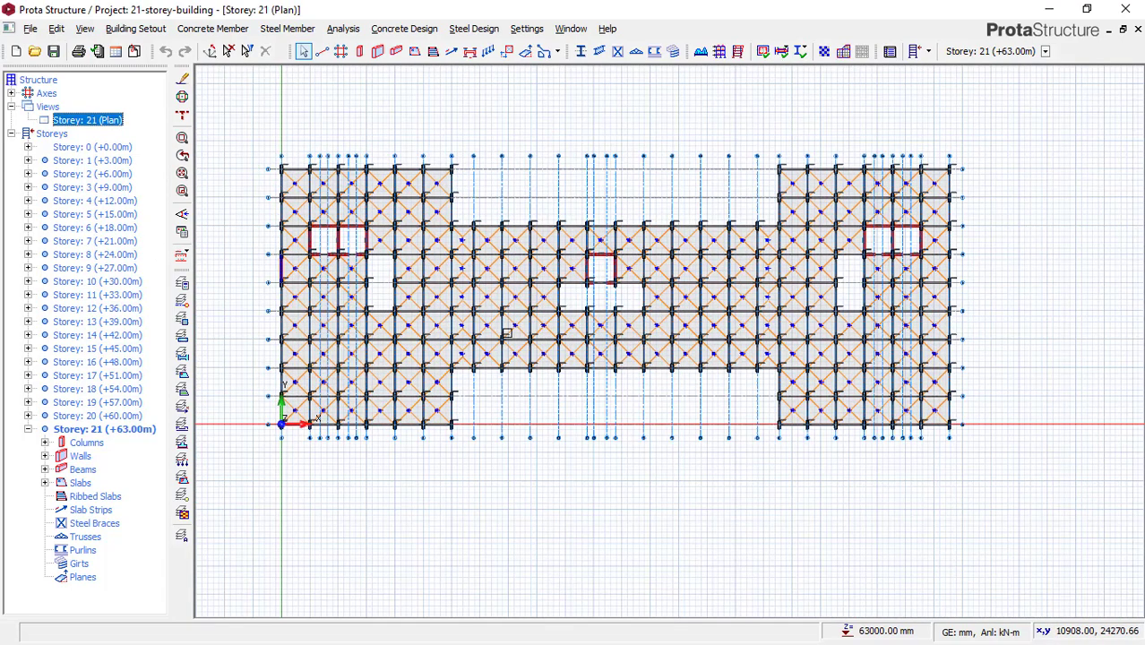
scroll(339, 261, "up", 3)
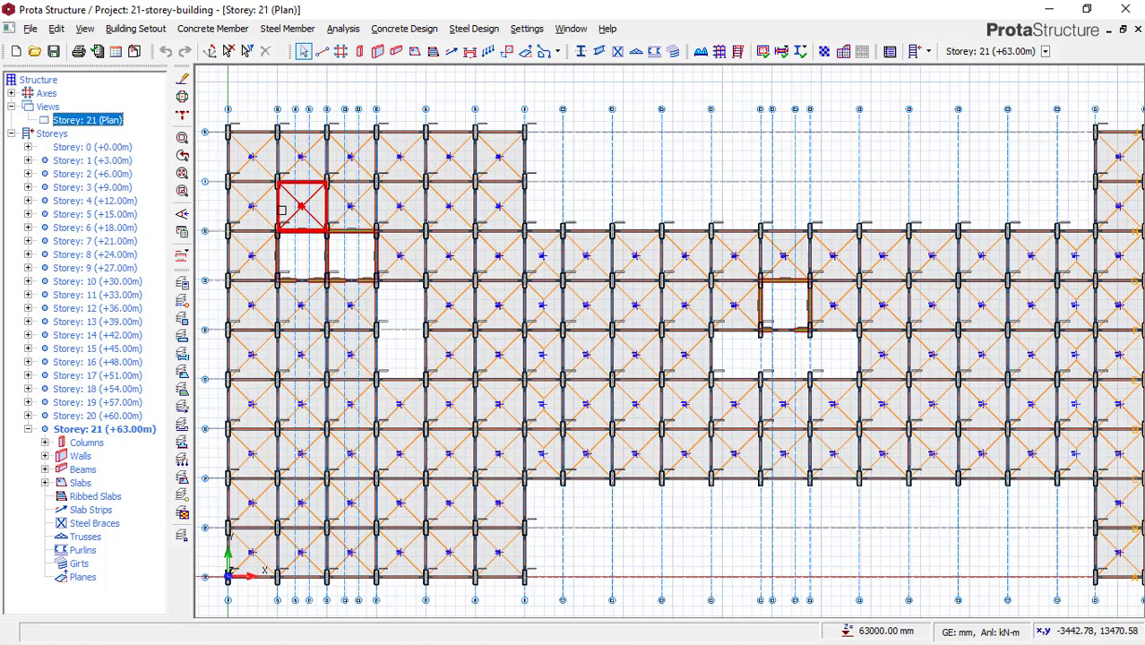
- List storey 21's beams in the structure tree and select all of them
double_click(104, 430)
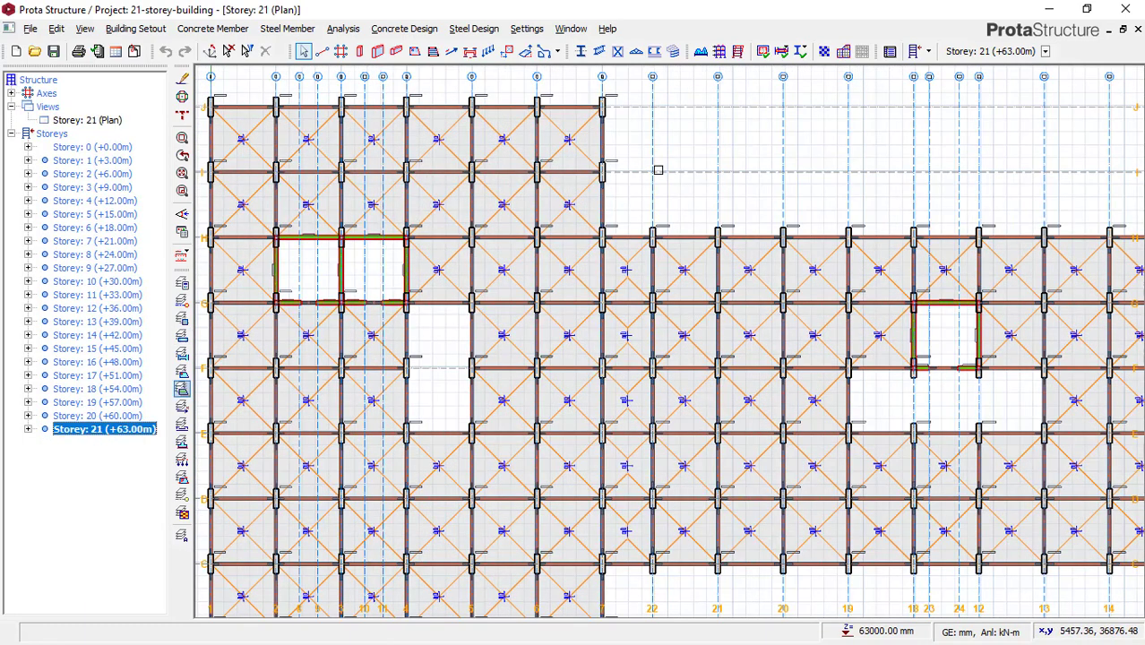
middle_click_drag(580, 161, 644, 179)
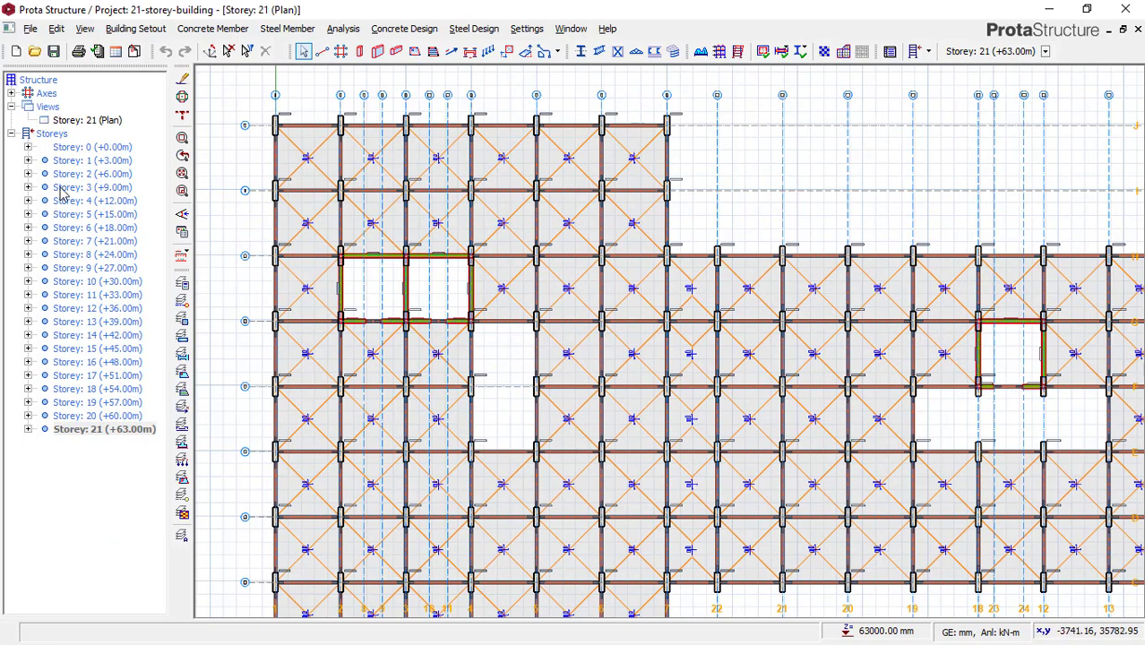
left_click(27, 430)
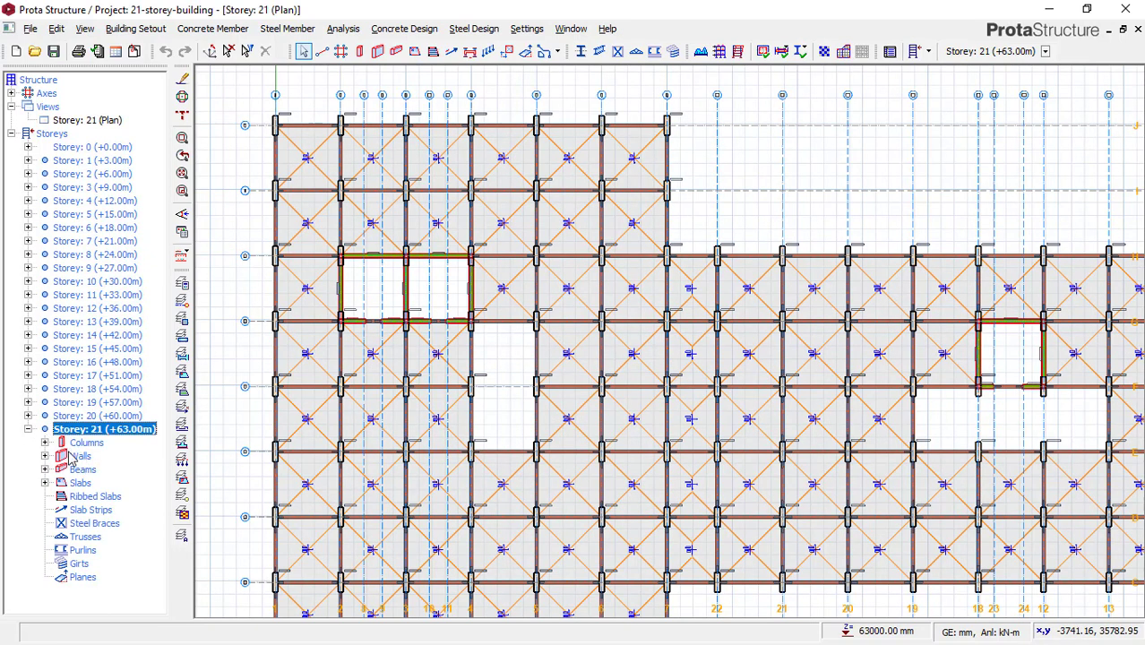
left_click(44, 469)
left_click(97, 93)
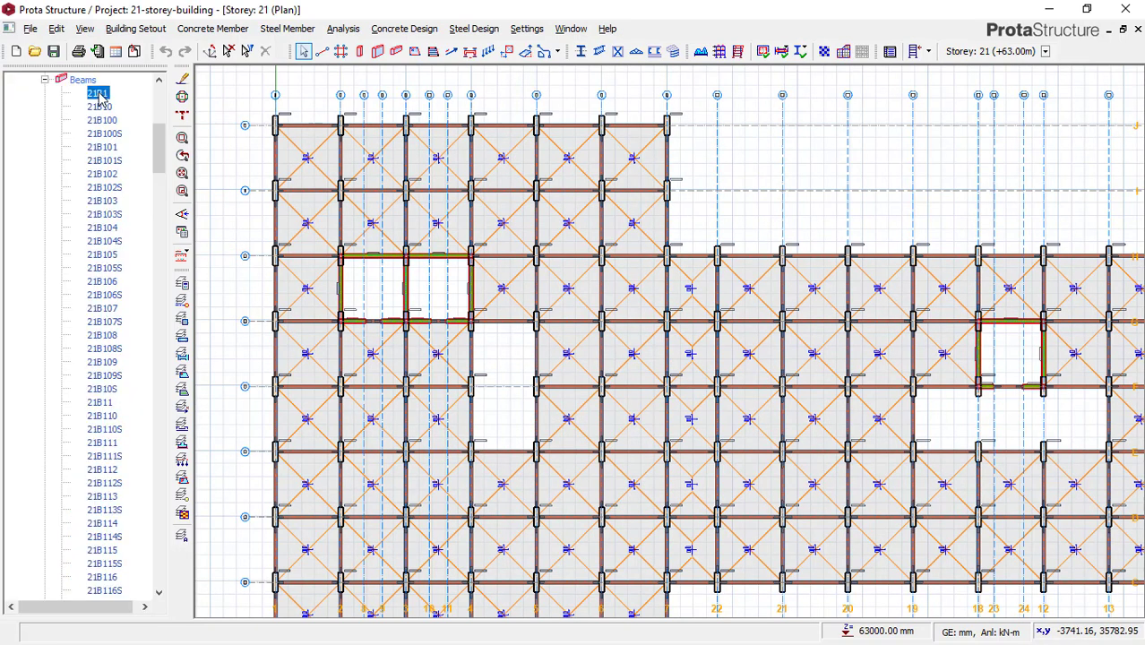
left_click(182, 190)
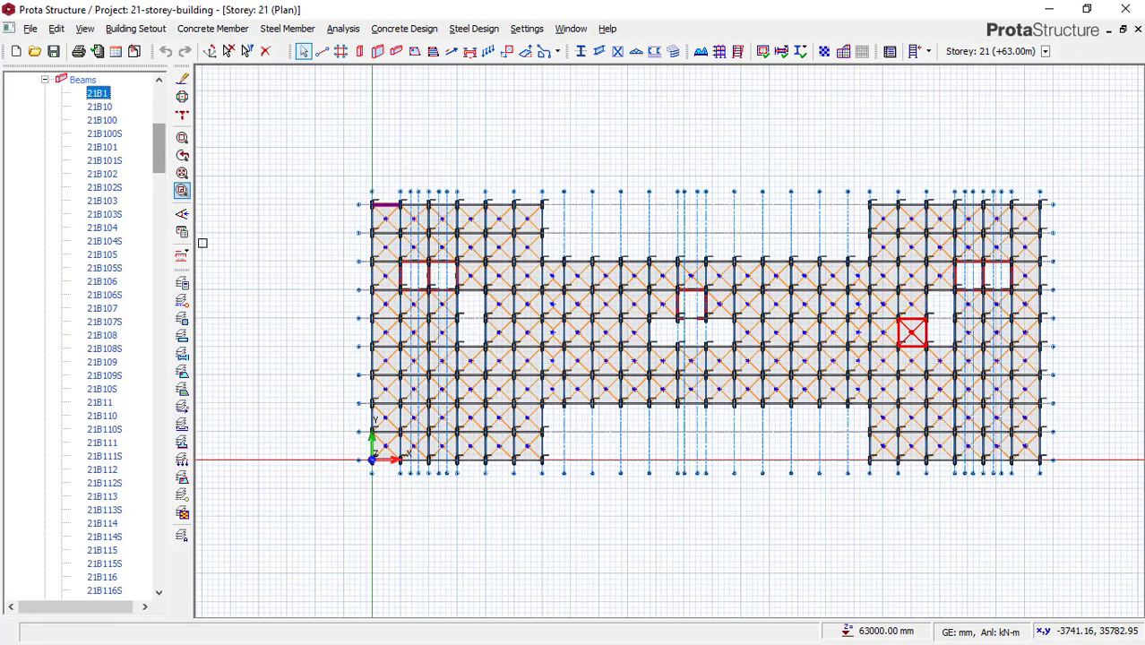
left_click_drag(160, 158, 138, 542)
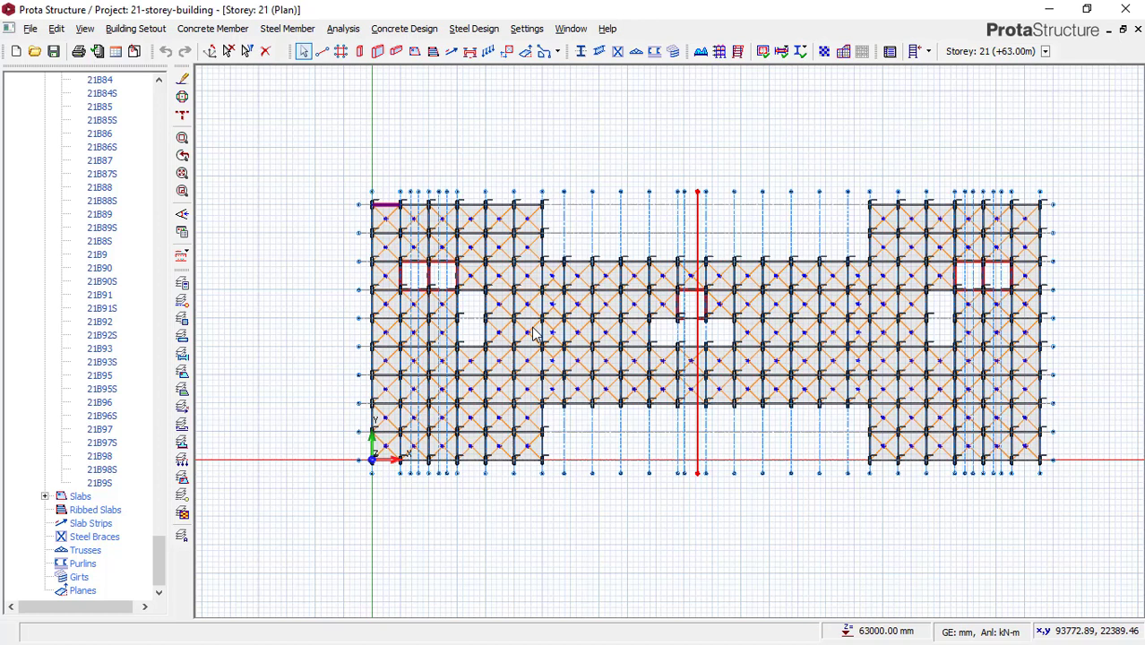
key("ctrl+a")
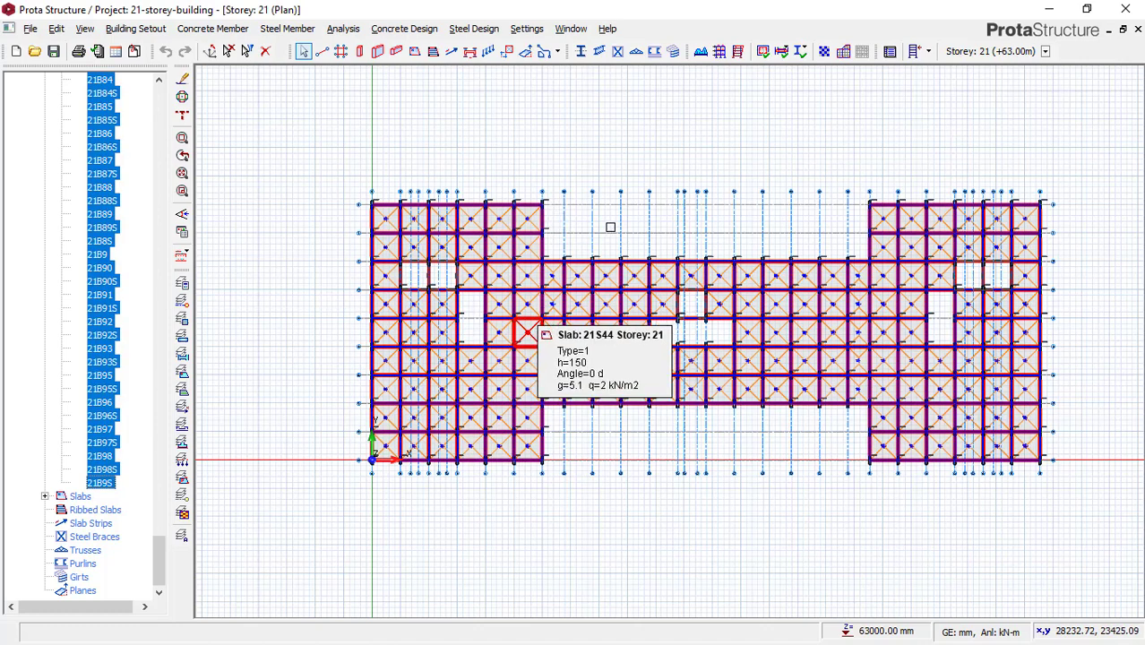
- Delete the wall loads from all selected storey 21 beams and accept the deletion
scroll(618, 155, "up", 1)
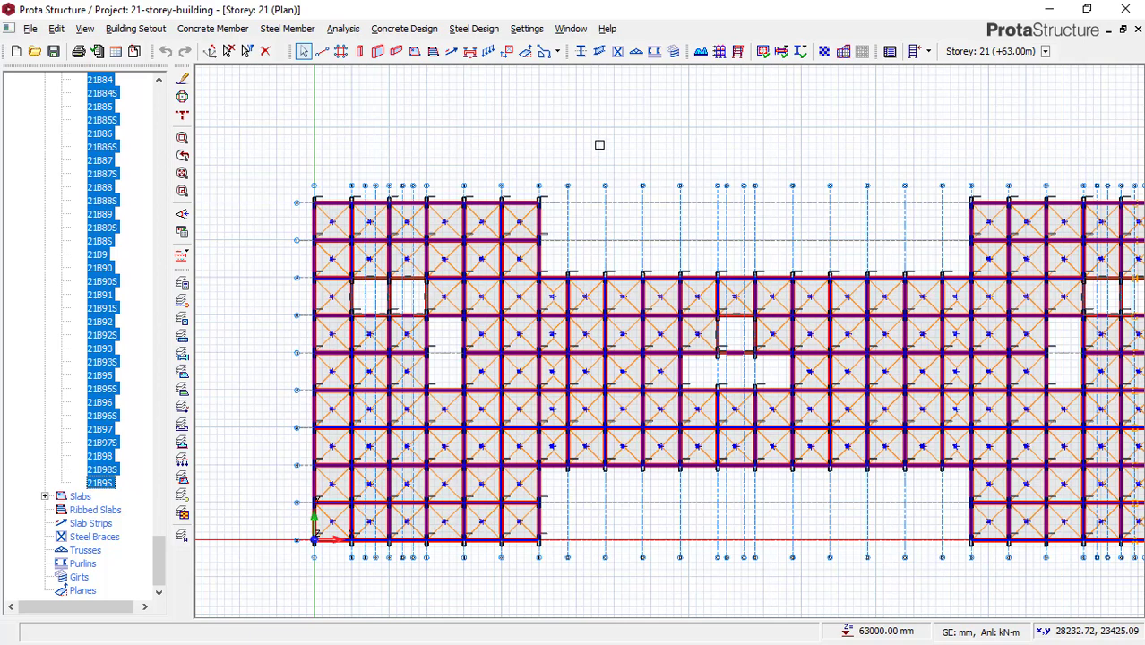
scroll(600, 144, "up", 1)
right_click(599, 144)
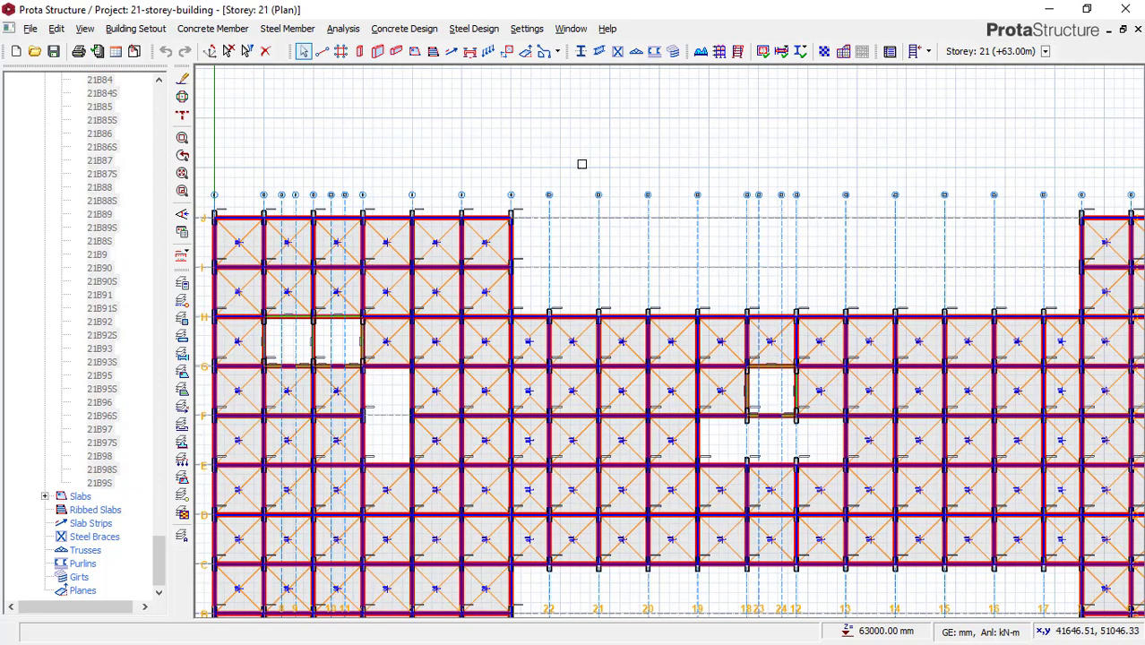
right_click(583, 165)
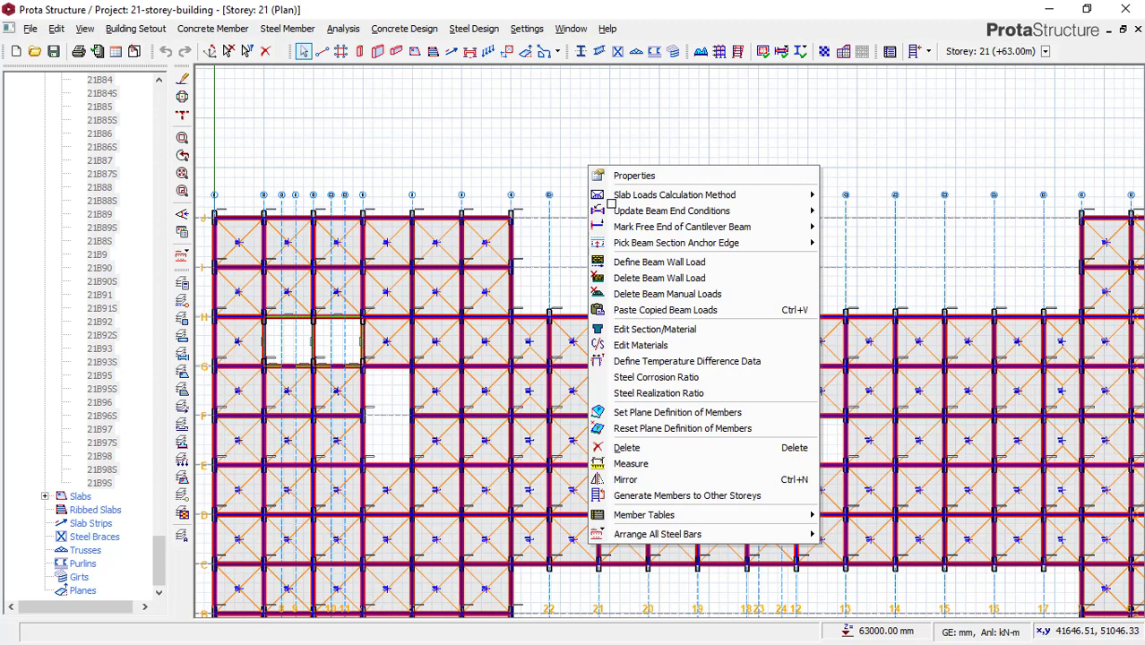
left_click(641, 278)
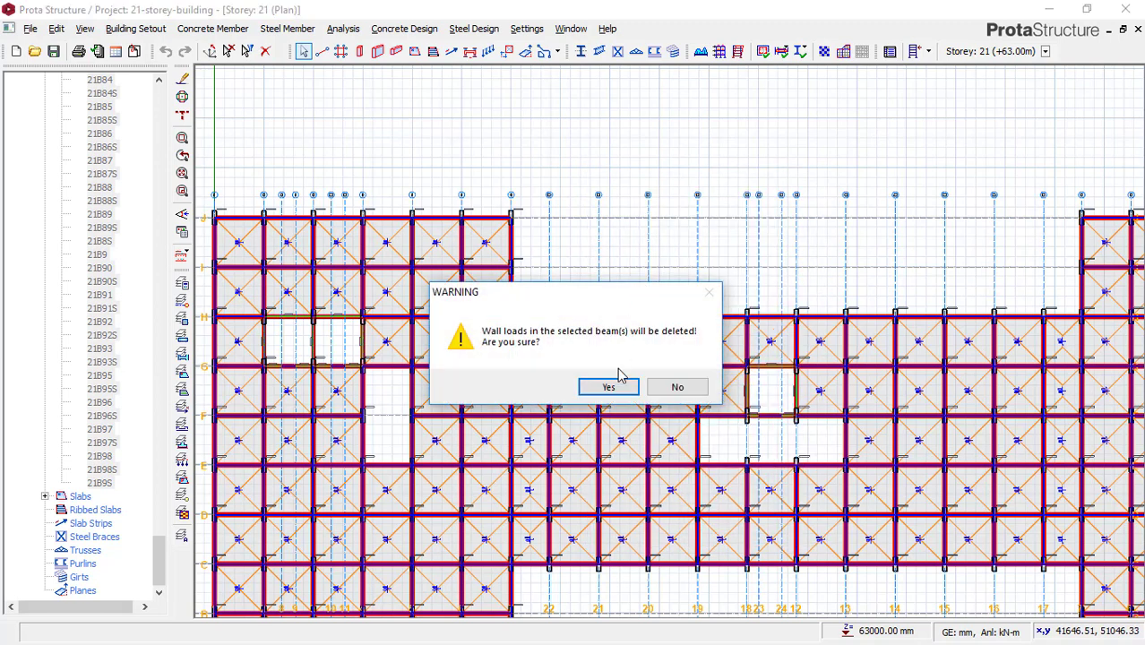
left_click(615, 387)
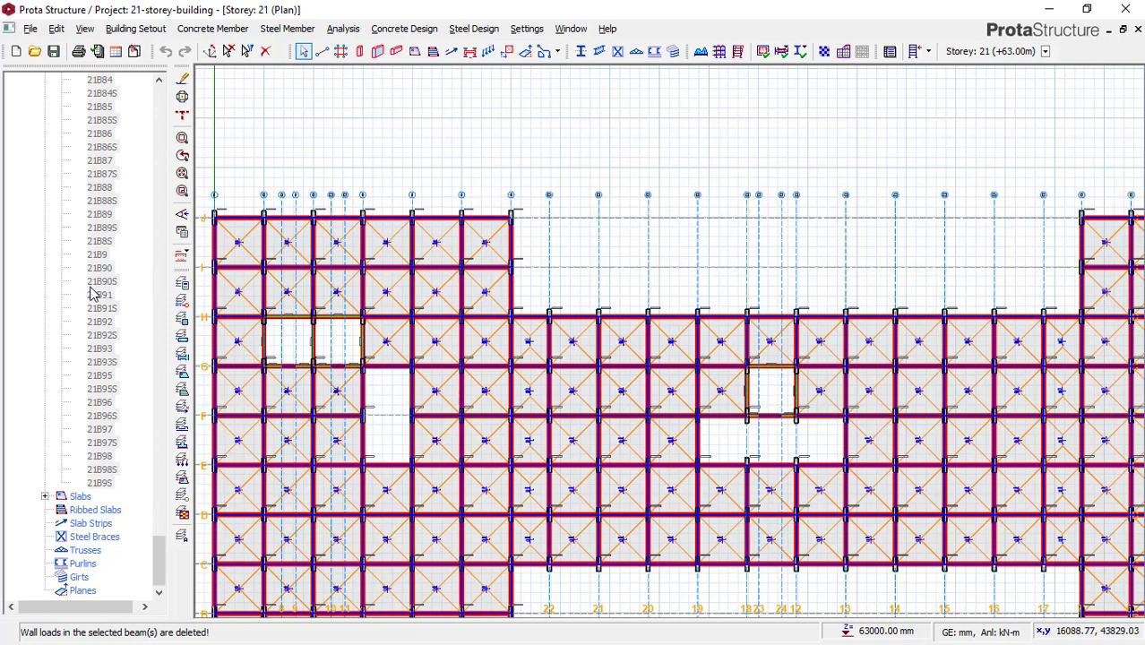
- Examine the storey 21 beams around axes 18 to 22 up close and clear the beam selection
left_click(182, 300)
scroll(553, 337, "up", 1)
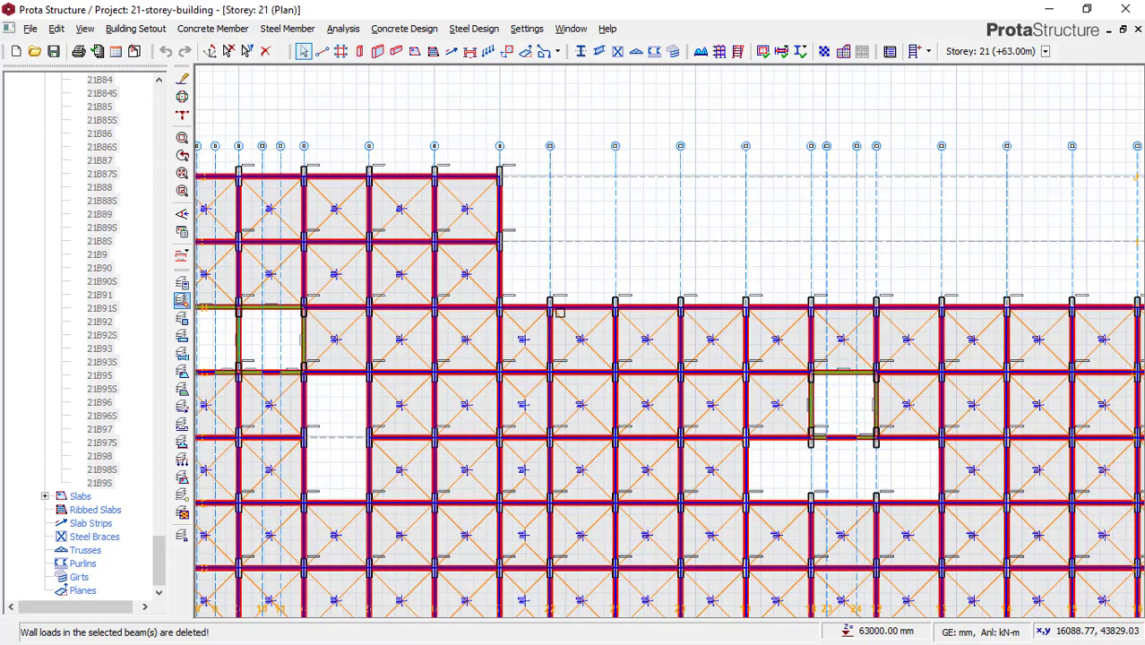
scroll(577, 302, "up", 1)
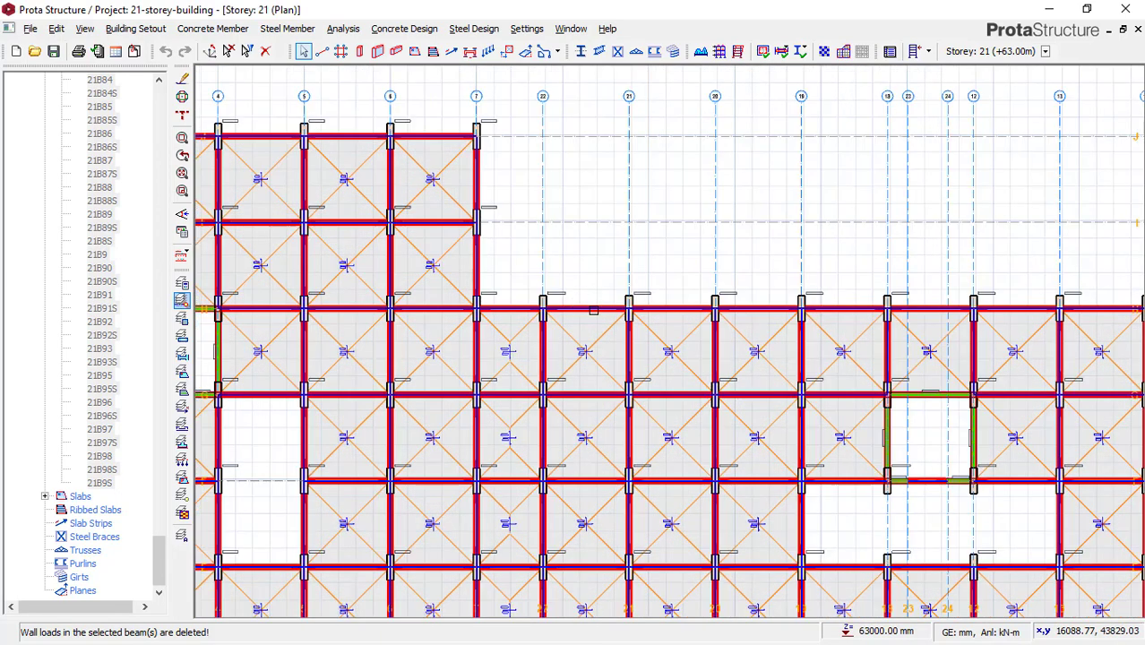
scroll(593, 310, "up", 1)
scroll(617, 260, "up", 1)
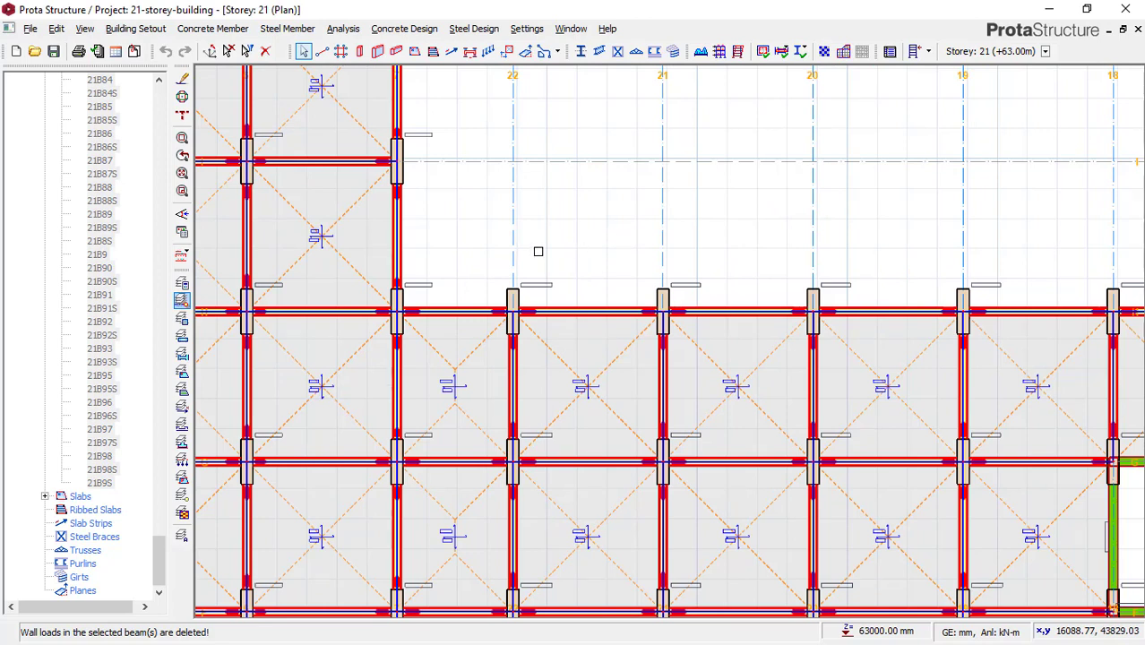
scroll(537, 252, "down", 1)
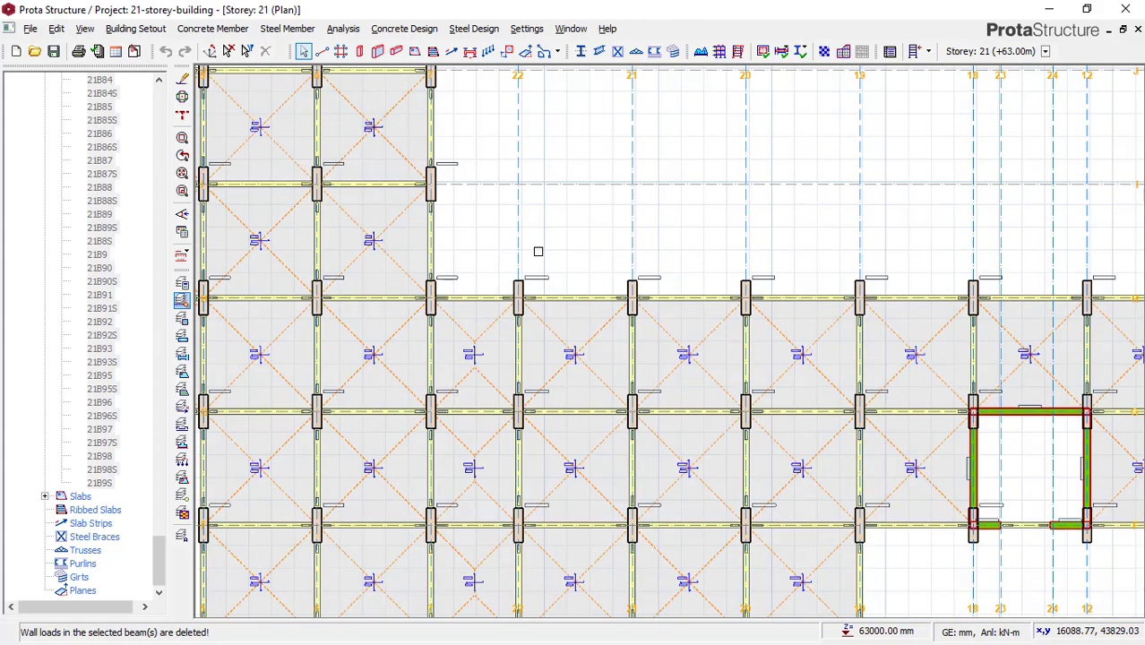
left_click(537, 251)
- Examine the storey 21 plan and check the data of the beam near axis 22 for wall loads
scroll(491, 256, "down", 3)
scroll(524, 296, "down", 1)
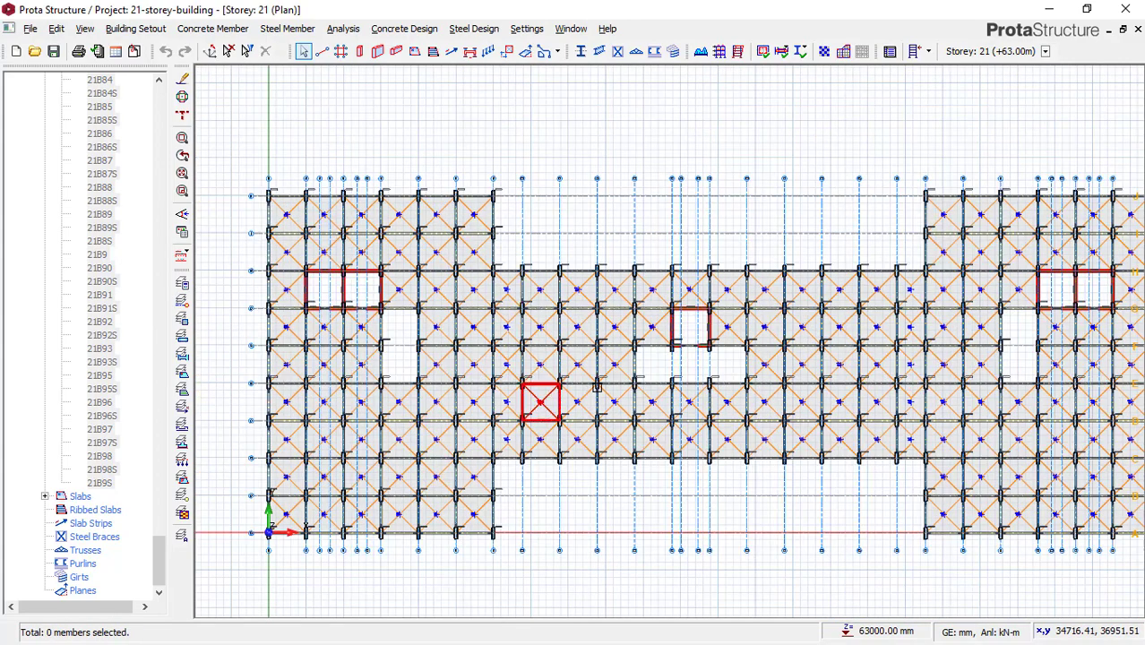
scroll(538, 289, "up", 4)
scroll(488, 303, "down", 5)
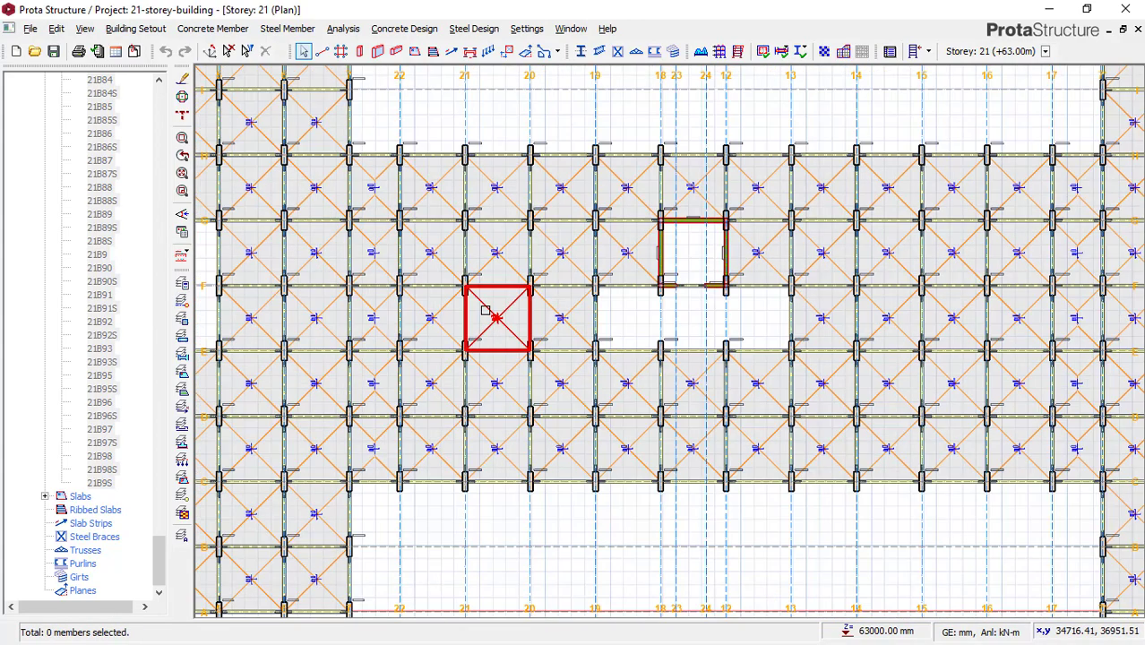
scroll(445, 372, "up", 1)
scroll(445, 372, "up", 1)
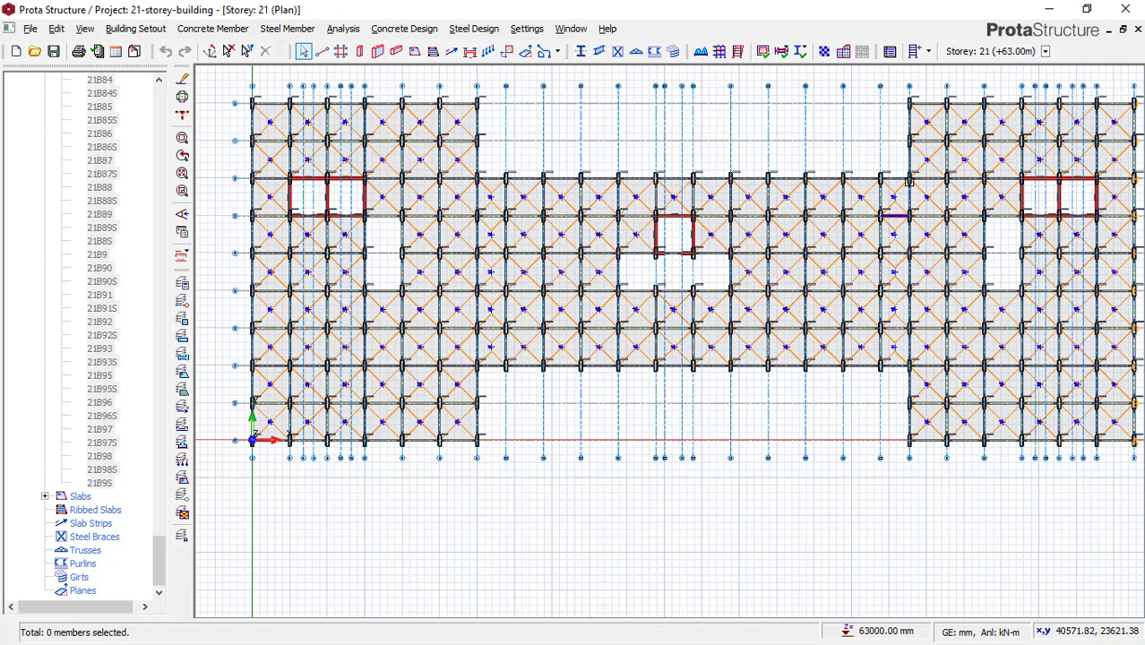
scroll(595, 195, "down", 1)
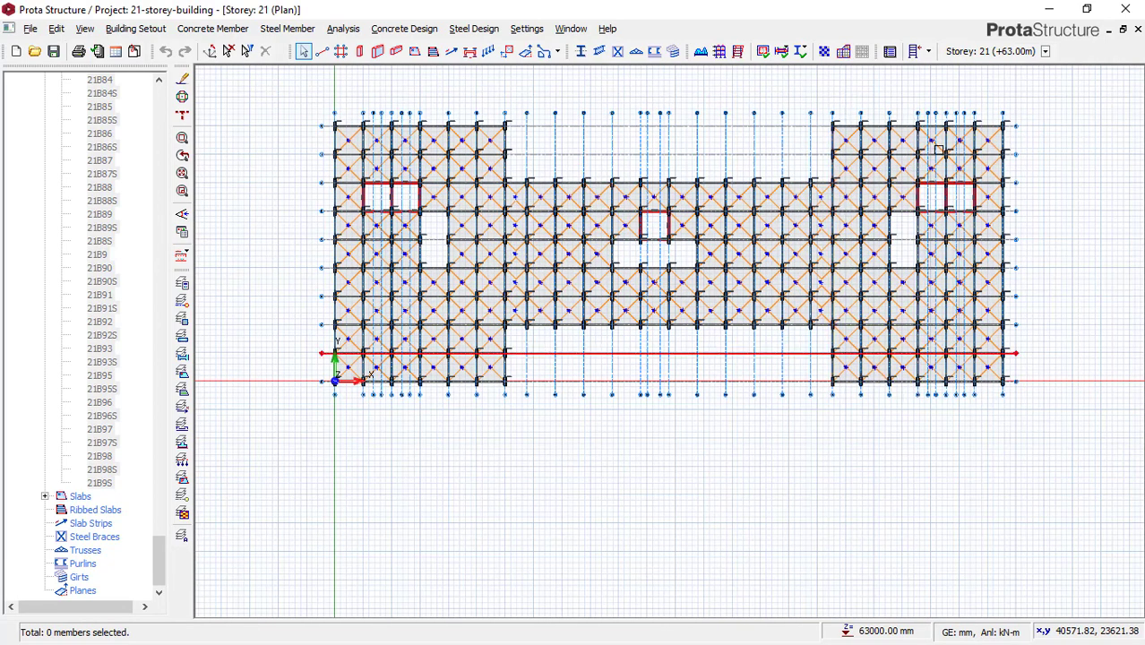
scroll(539, 323, "up", 1)
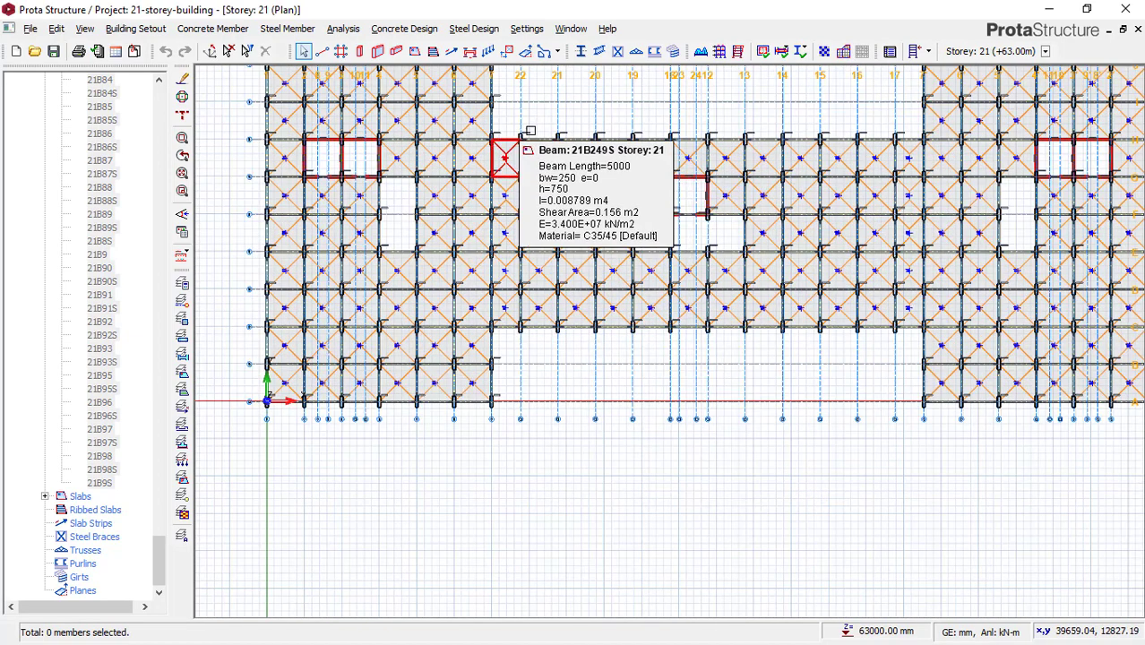
middle_click_drag(530, 131, 540, 193)
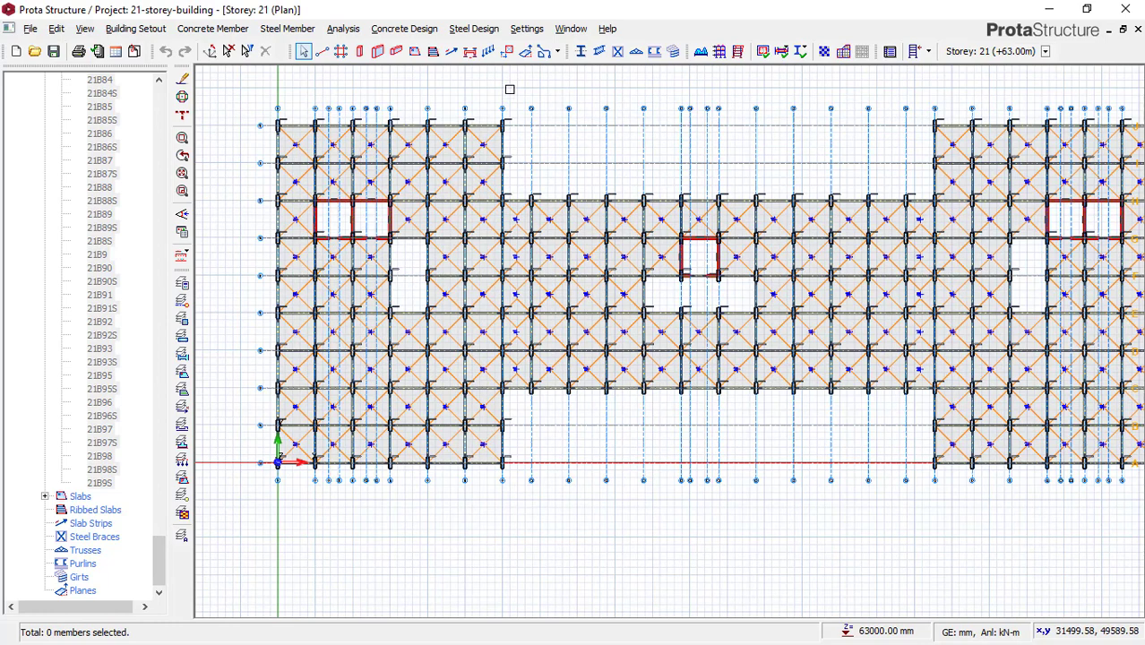
scroll(515, 87, "down", 1)
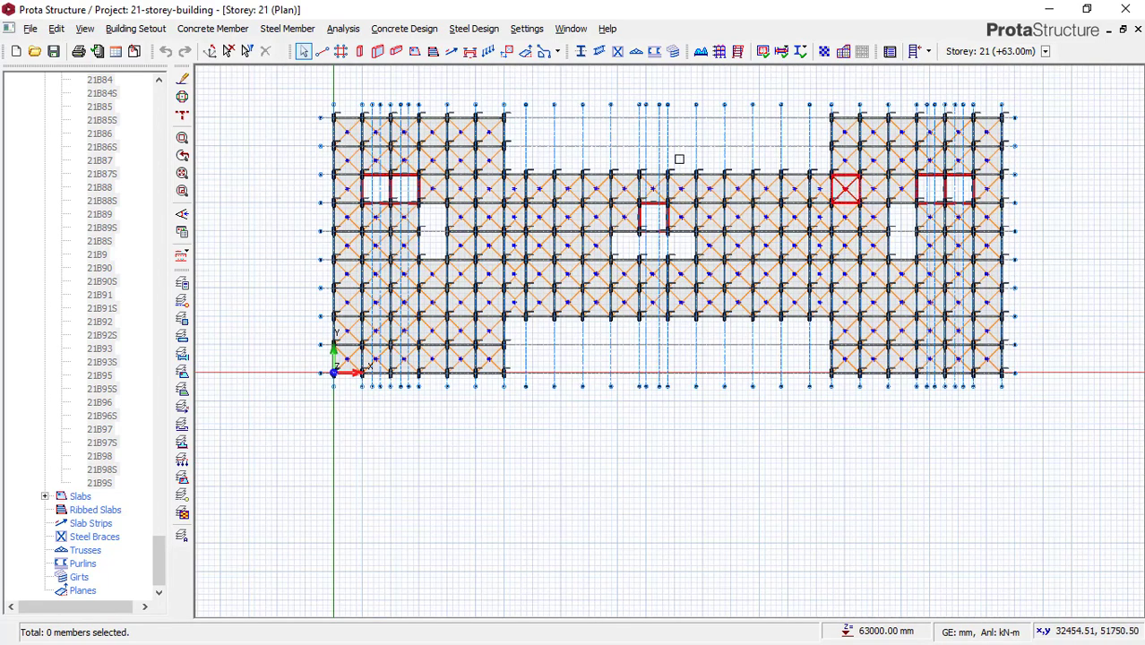
left_click_drag(512, 77, 1031, 407)
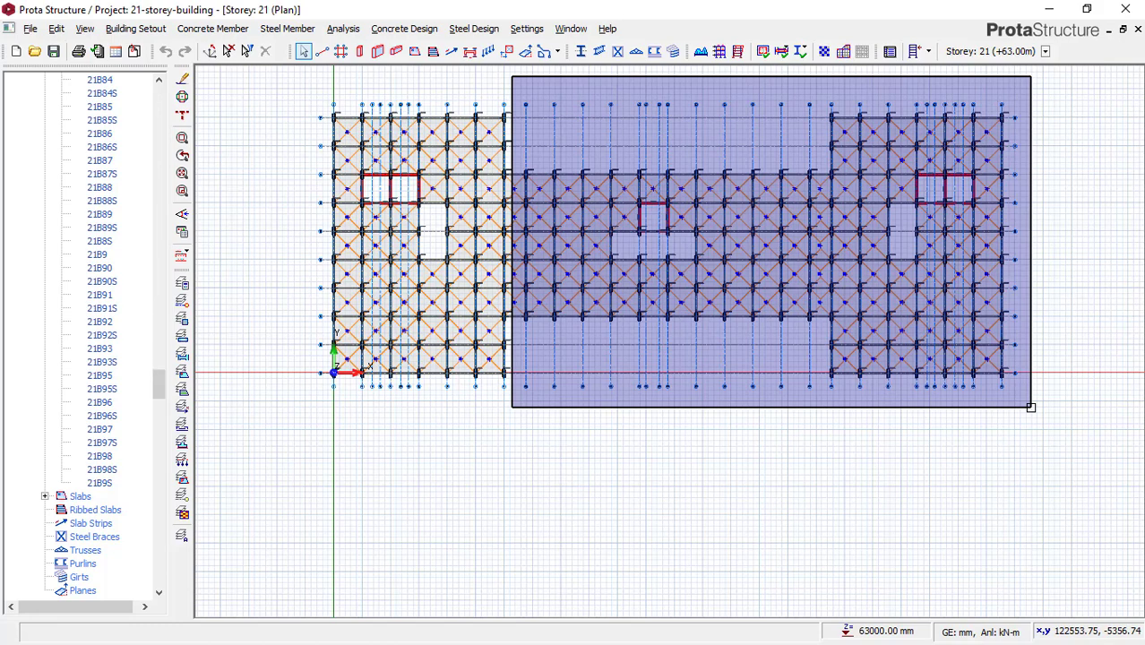
left_click_drag(1029, 411, 1029, 411)
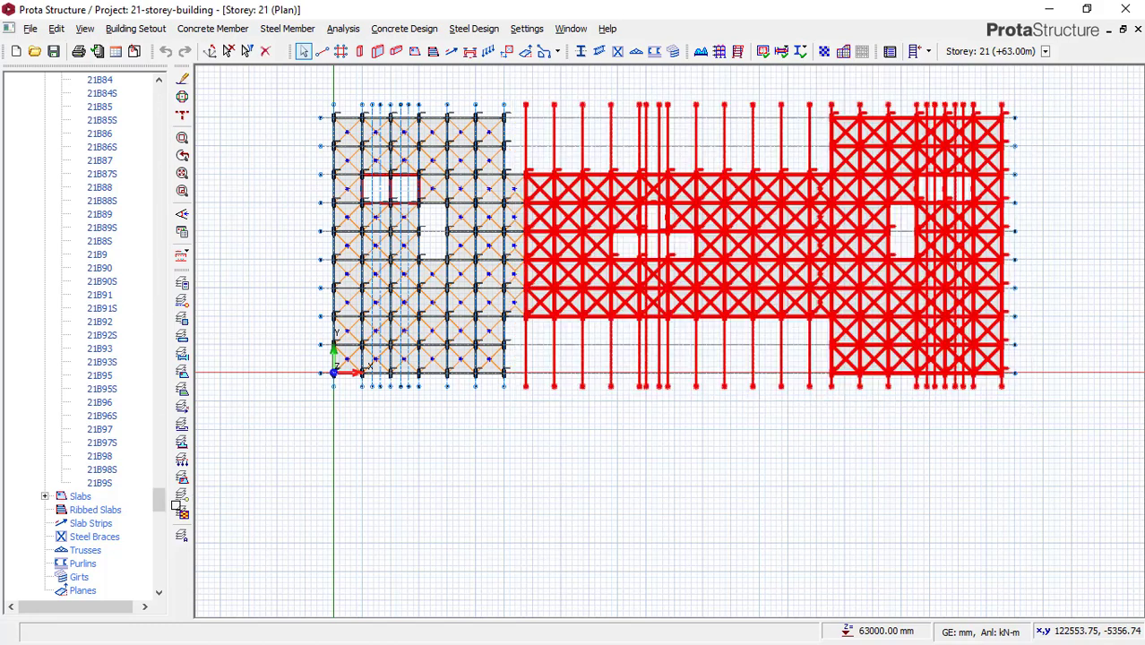
key("Escape")
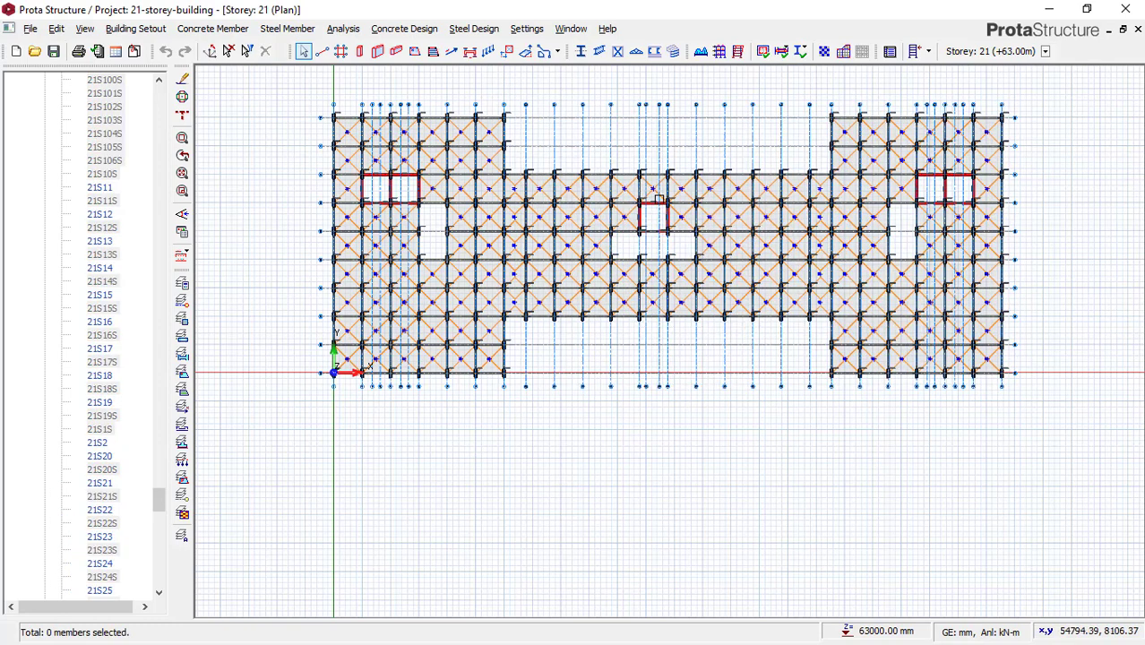
left_click_drag(512, 87, 1060, 468)
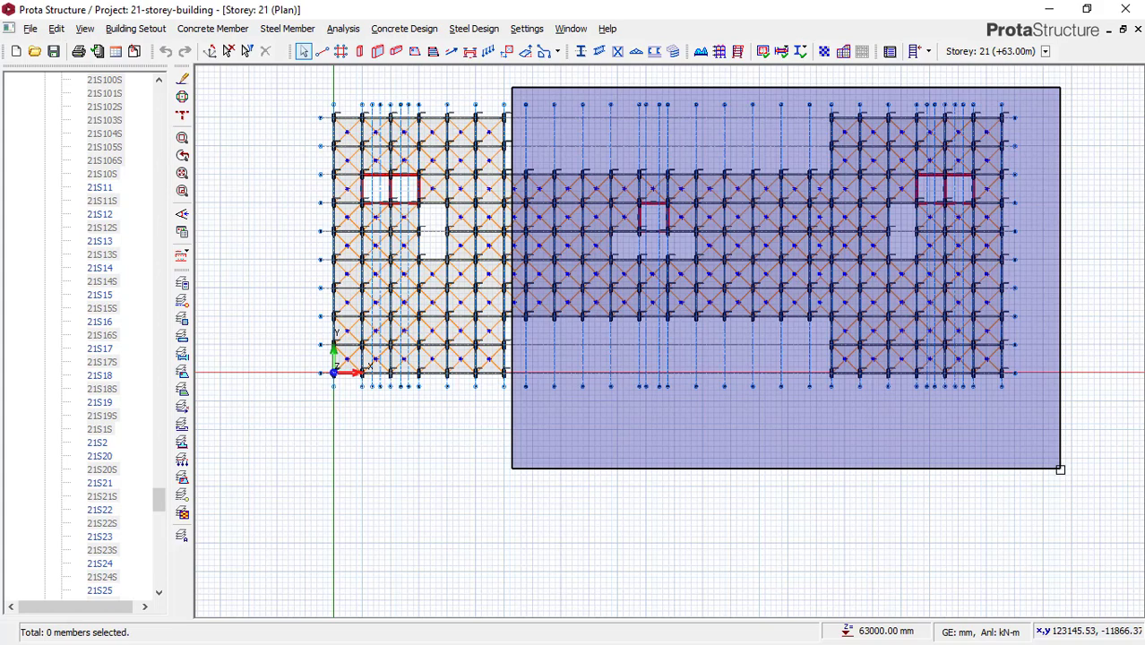
left_click_drag(1060, 468, 1060, 469)
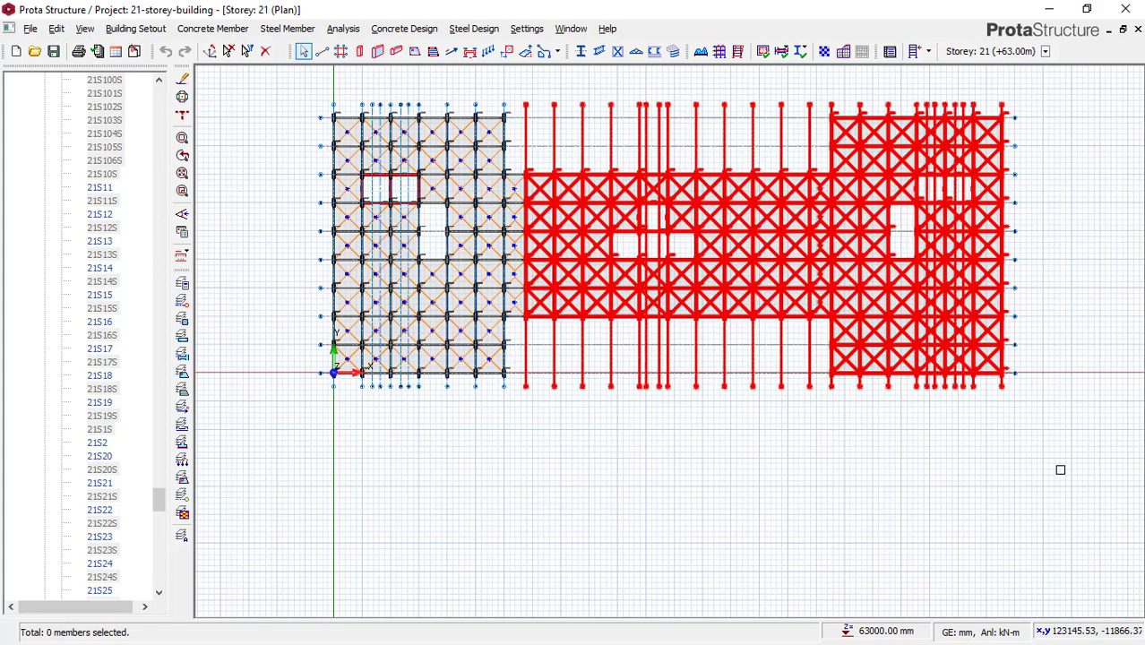
key("Escape")
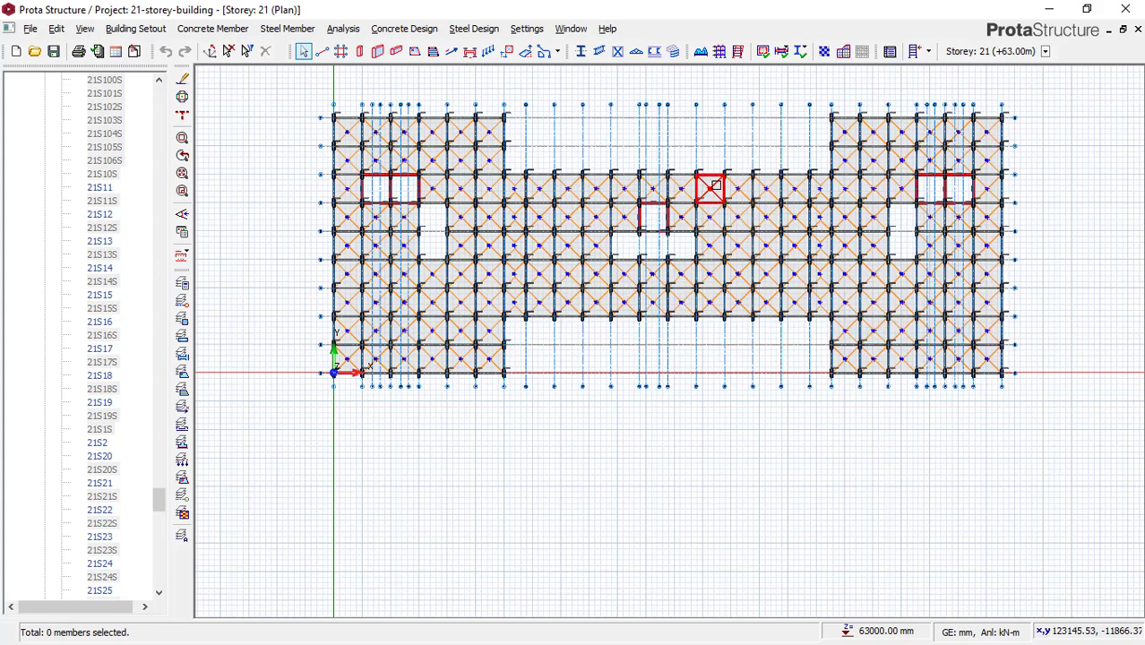
- Select the columns, walls, beams and slabs of storey 21's wing farthest from the origin and delete them
scroll(831, 116, "up", 1)
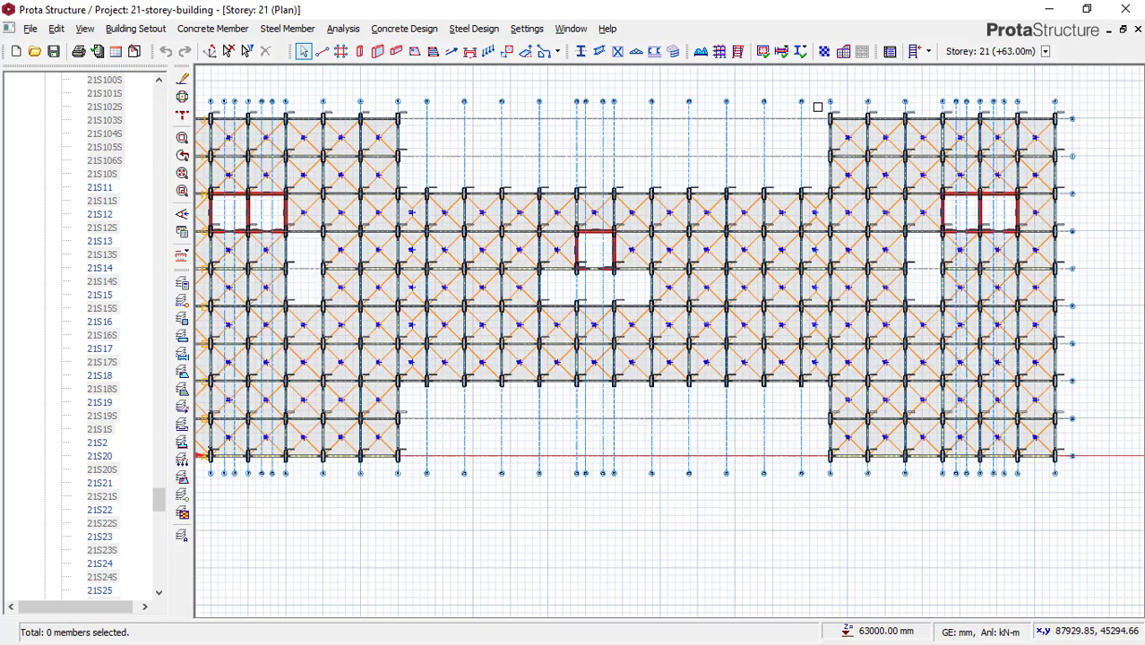
left_click_drag(817, 106, 1062, 463)
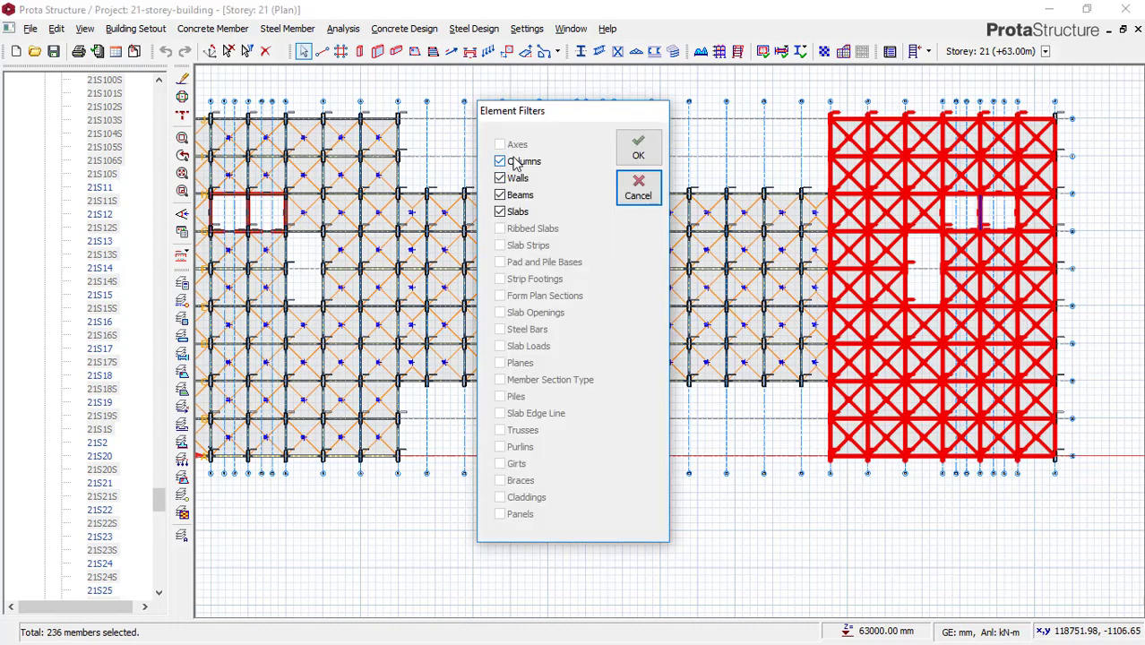
left_click(639, 155)
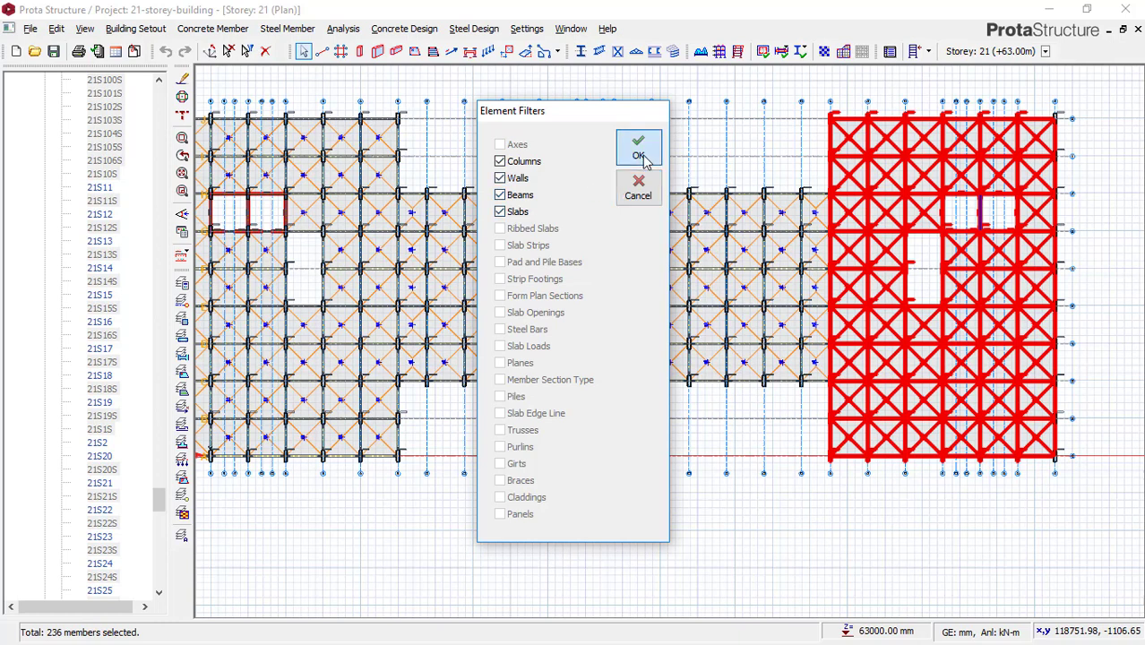
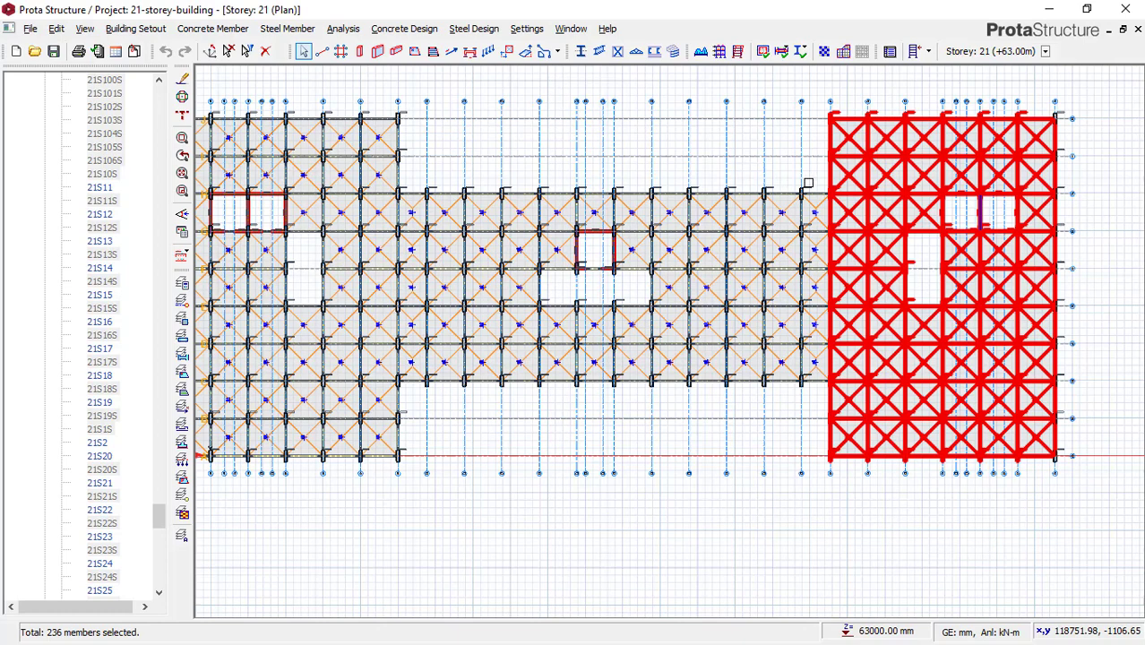
key("Delete")
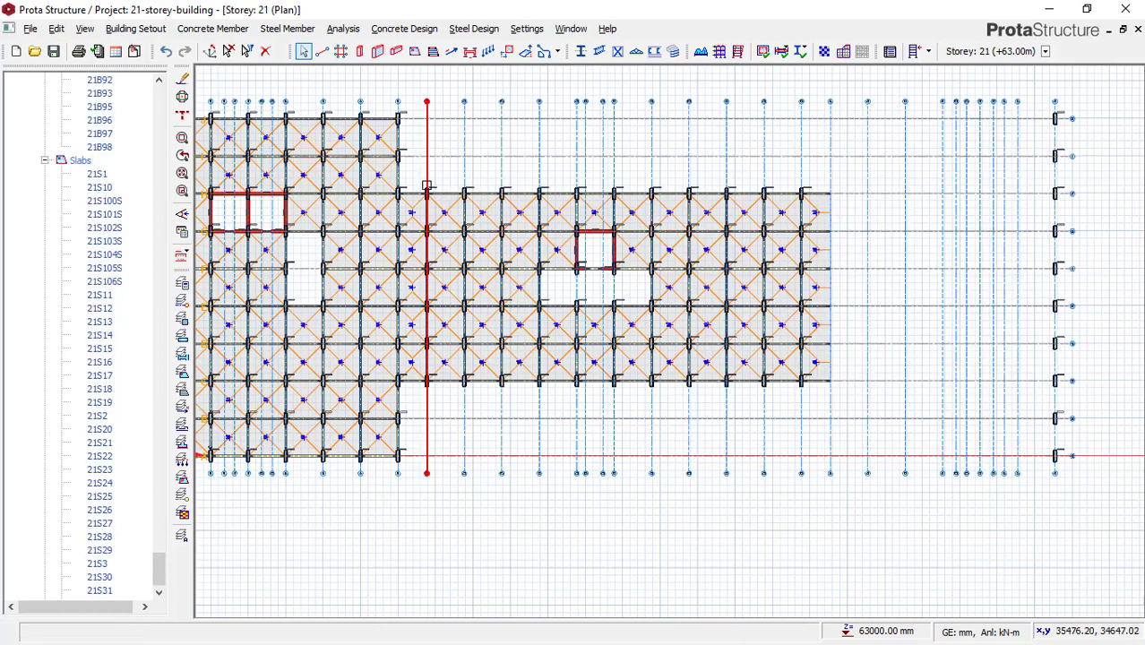
- Delete the columns, walls, beams and slabs of storey 21's middle block, keeping the wing at the origin
left_click_drag(409, 164, 862, 421)
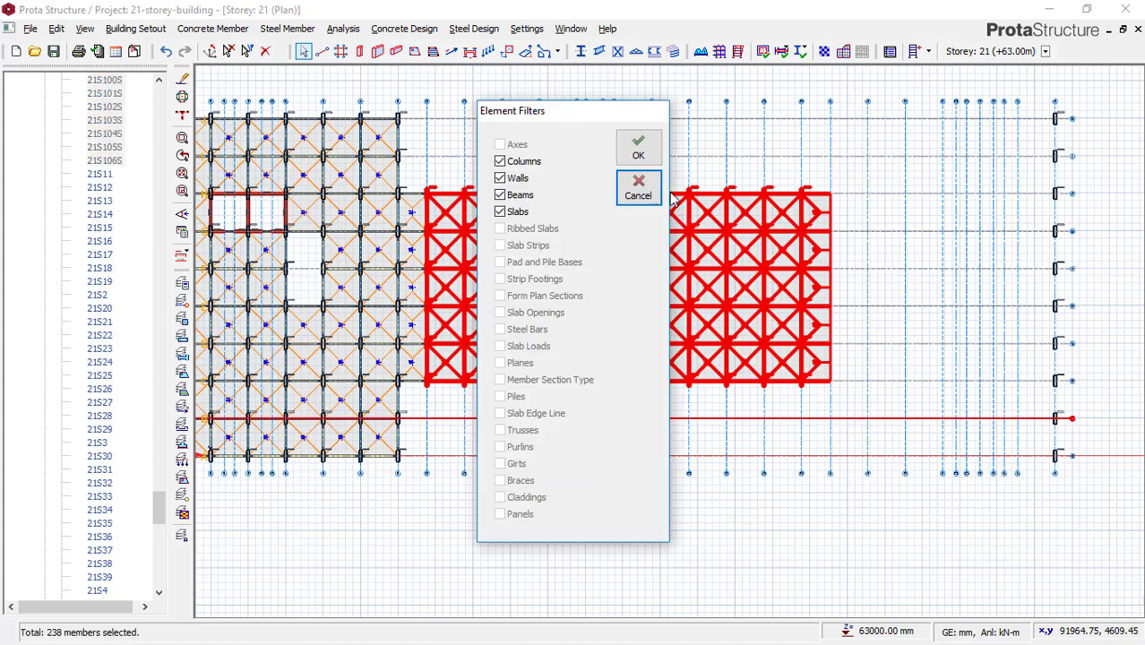
left_click(640, 152)
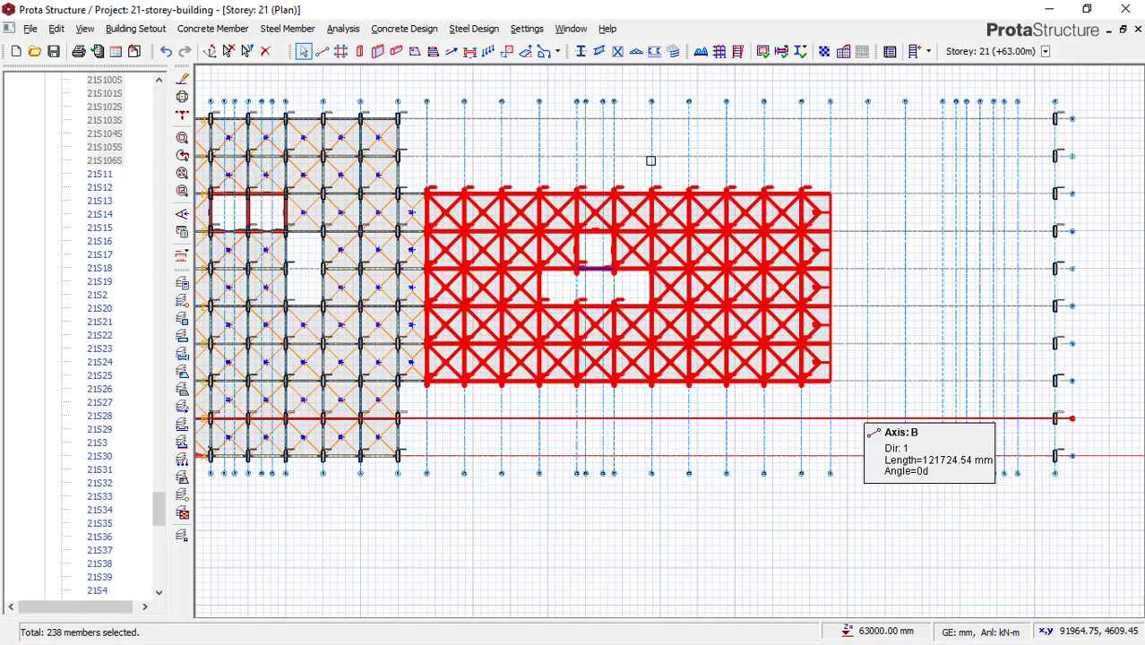
key("Delete")
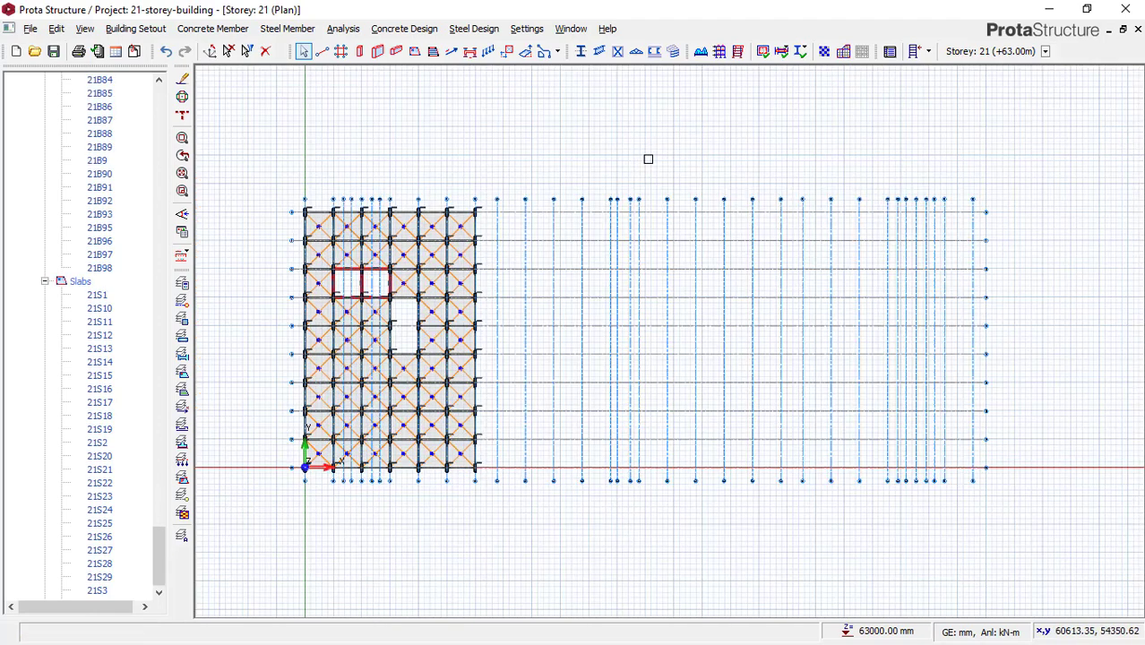
- Examine storey 21's wing at the origin in plan, and switch to 3D view to inspect the building's top
scroll(342, 437, "up", 3)
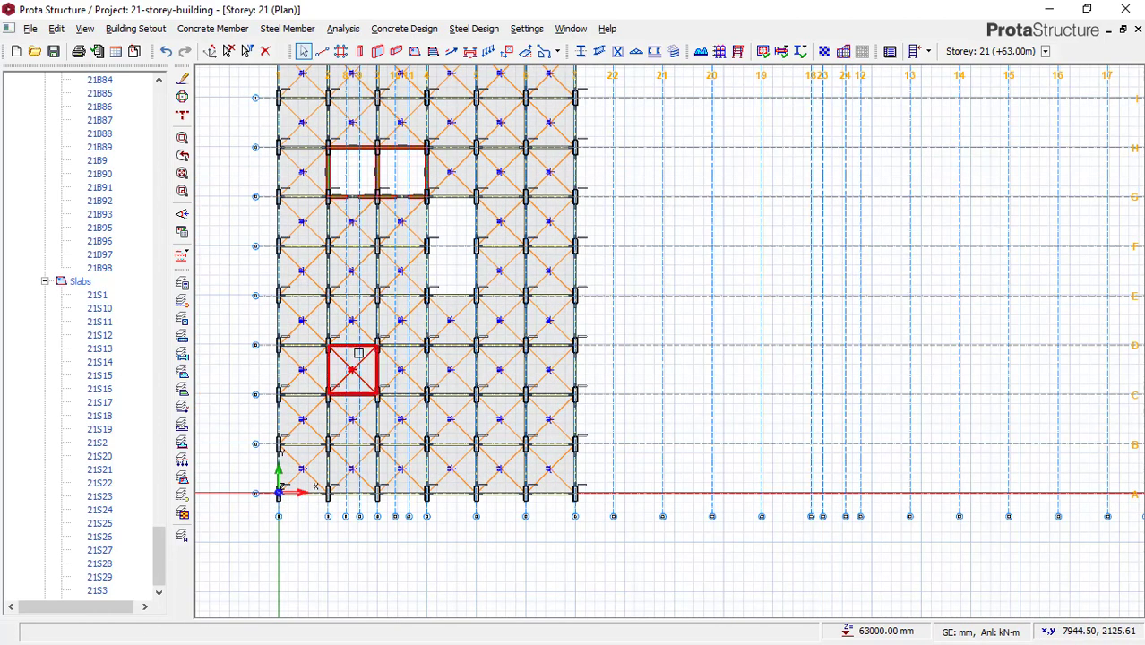
scroll(380, 323, "down", 2)
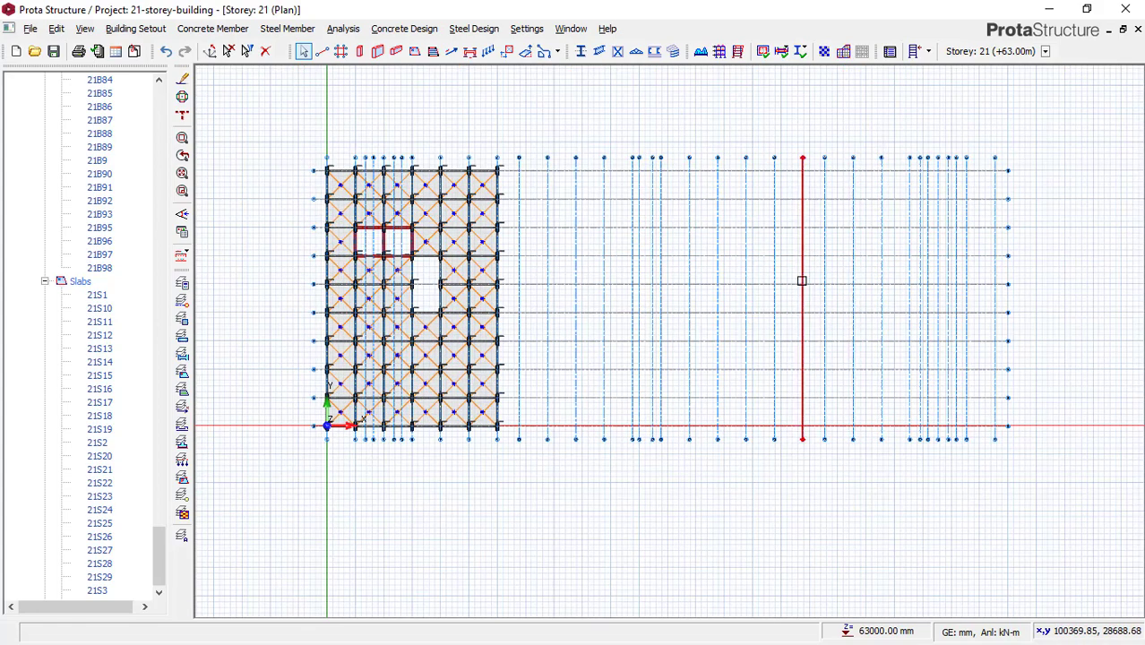
scroll(717, 283, "up", 1)
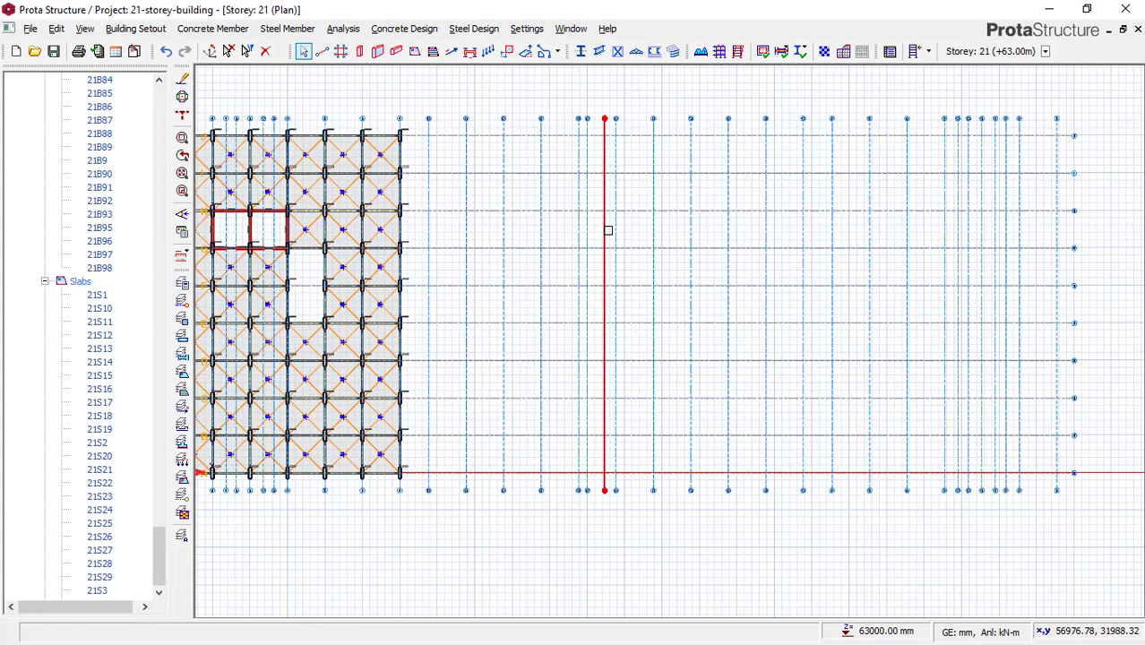
scroll(641, 269, "down", 1)
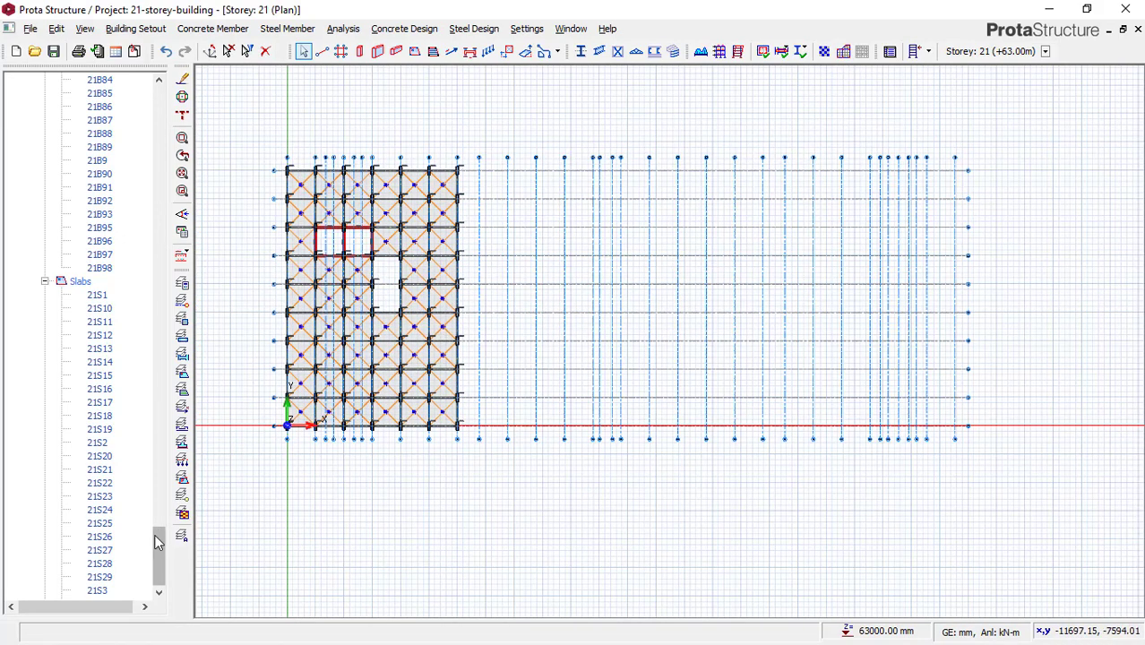
left_click_drag(155, 542, 154, 175)
left_click(114, 176)
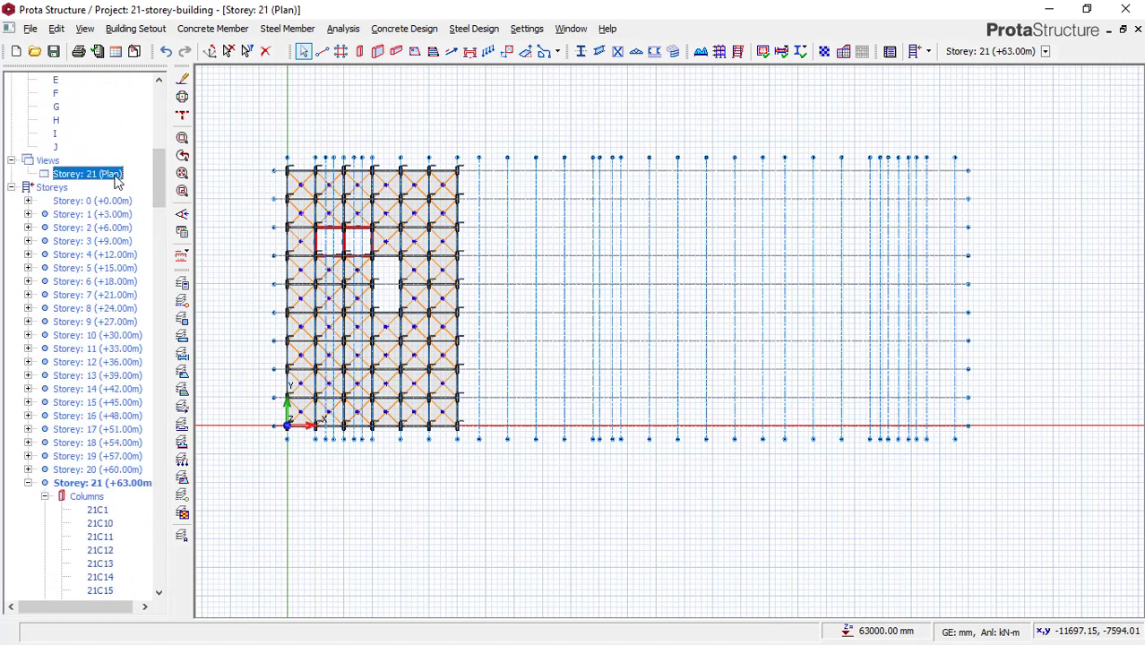
right_click(115, 175)
left_click(159, 204)
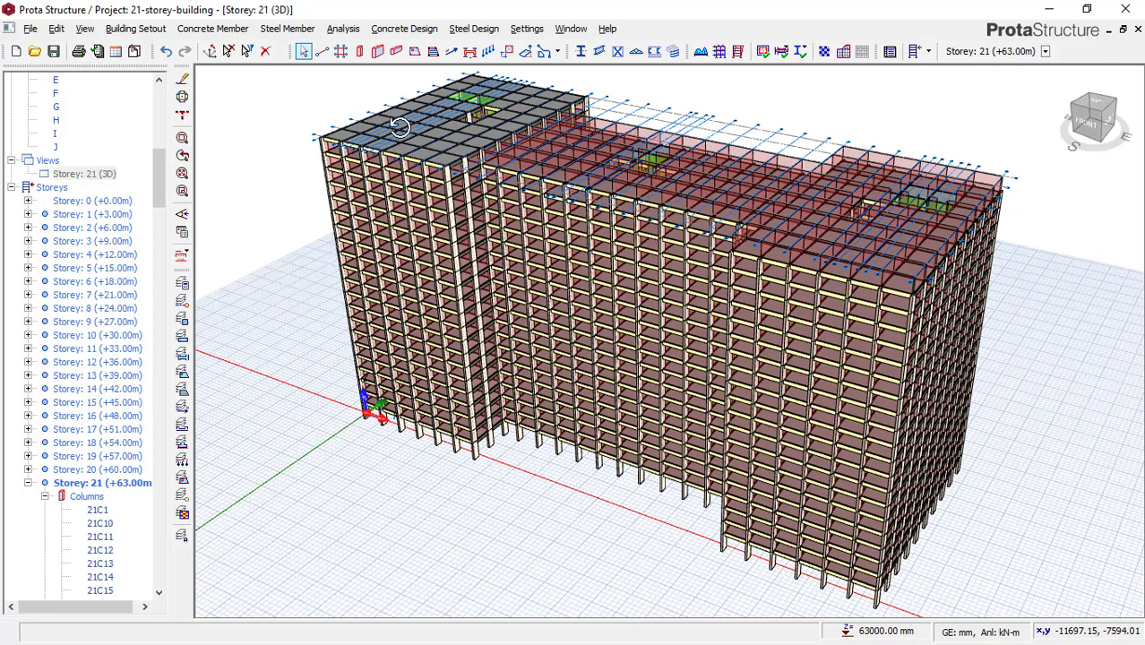
middle_click_drag(904, 250, 906, 254)
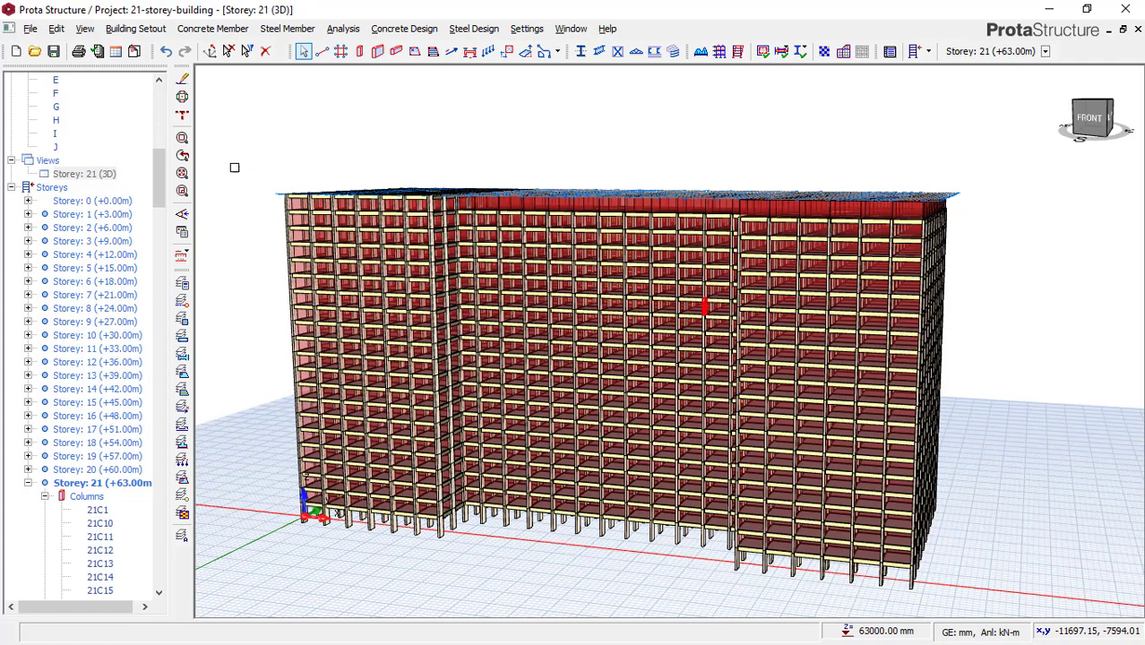
- Return the storey 21 view to plan and open the plan of storey 20
left_click(105, 176)
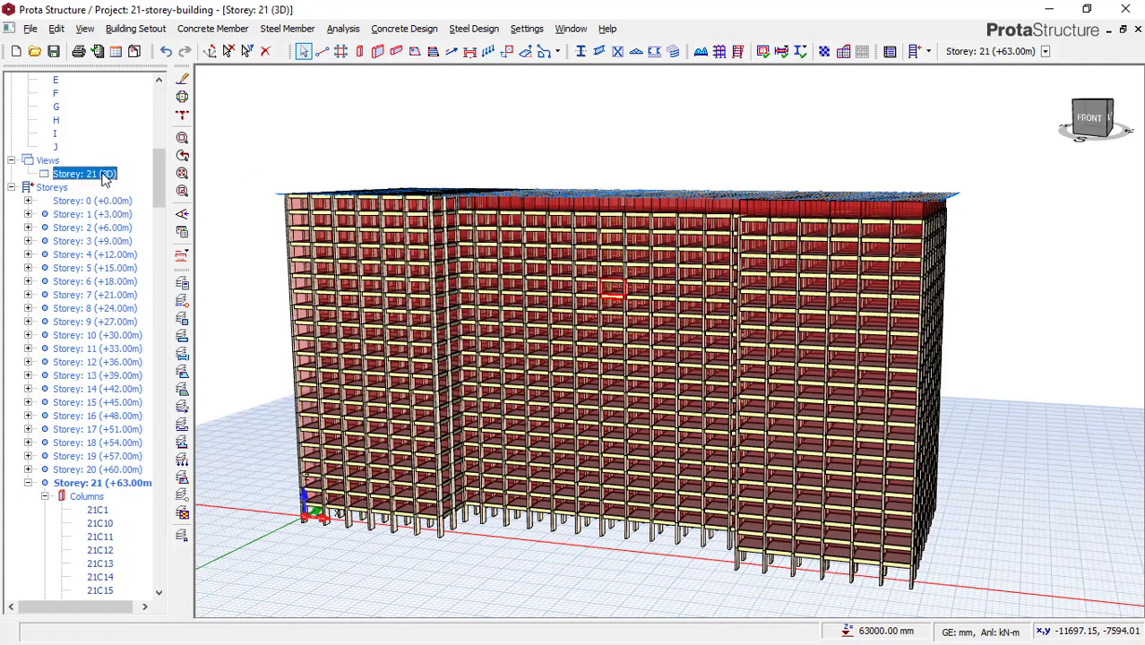
right_click(105, 177)
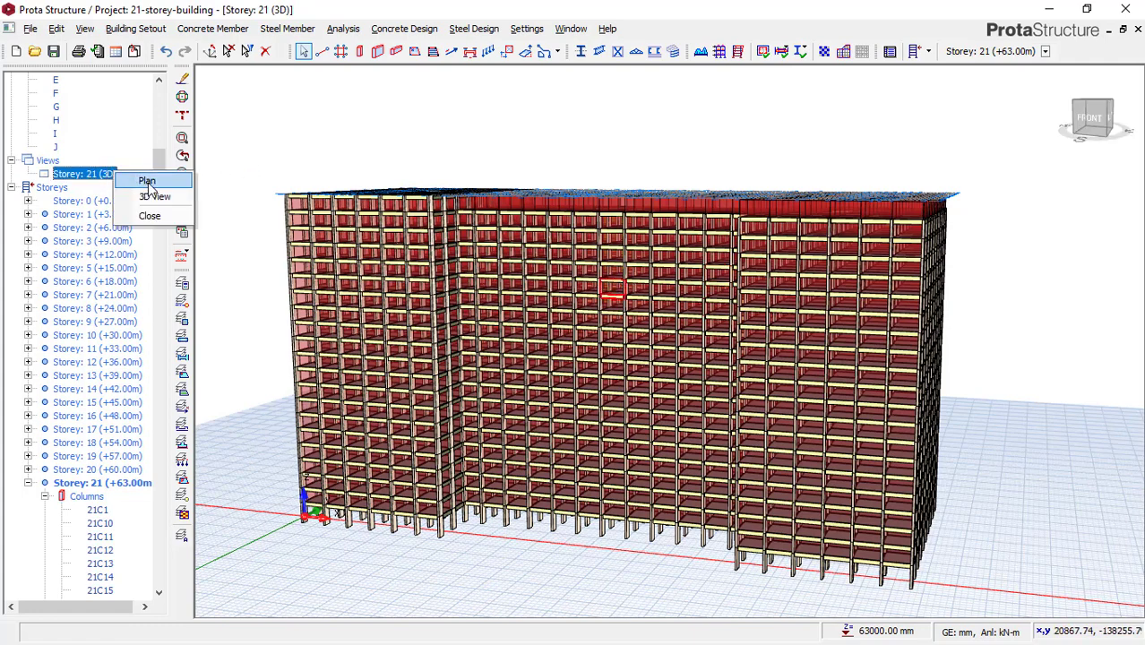
left_click(148, 182)
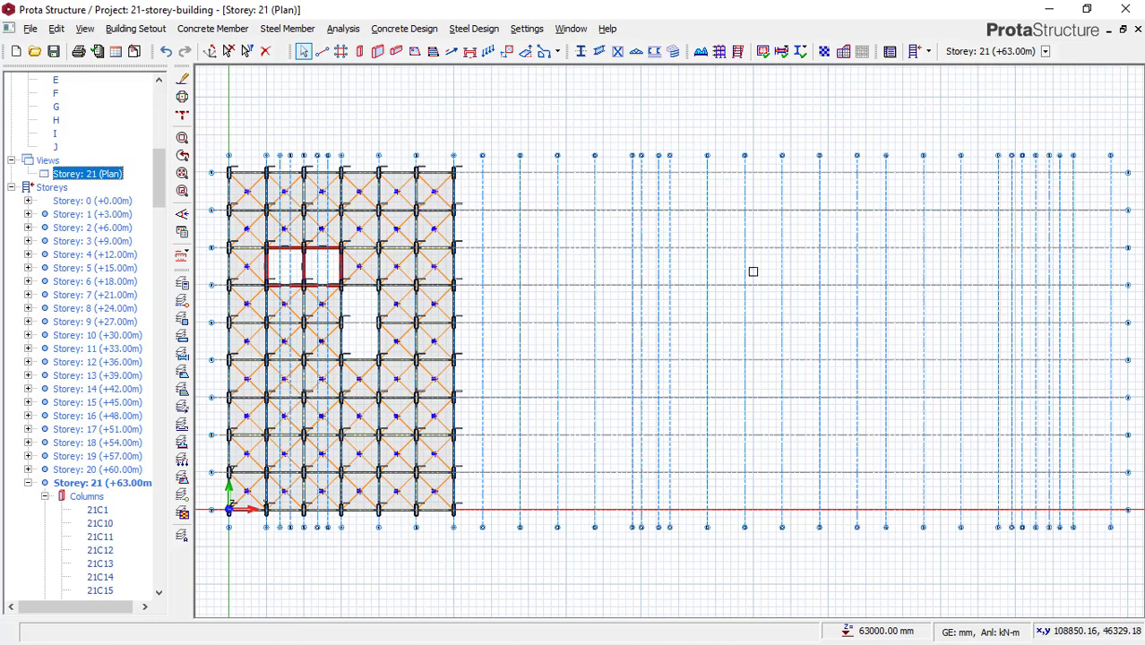
left_click_drag(158, 175, 158, 201)
left_click(29, 201)
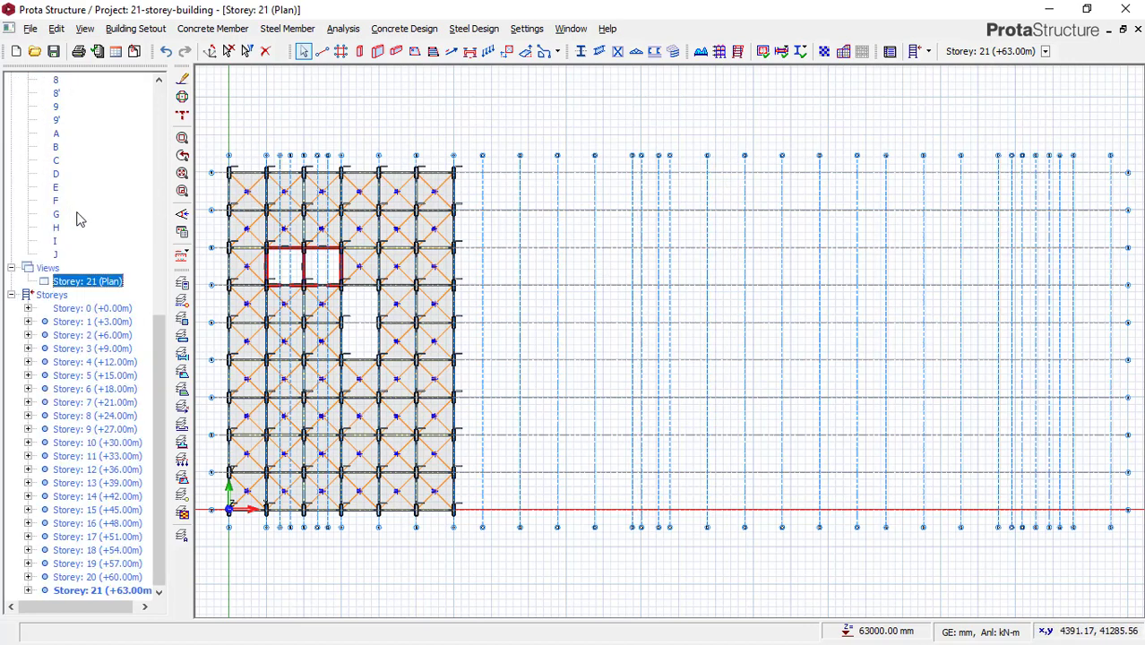
double_click(81, 580)
double_click(80, 580)
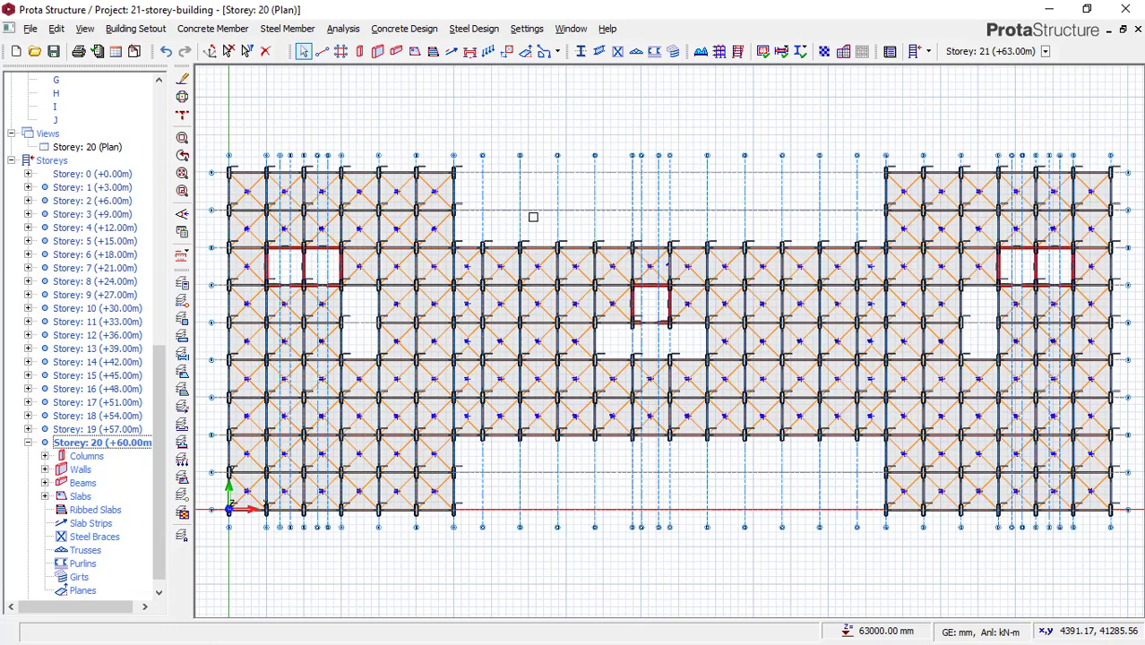
- Select the members of storey 20's middle block and far wing, leaving out the wing at the origin
mouse_move(670, 262)
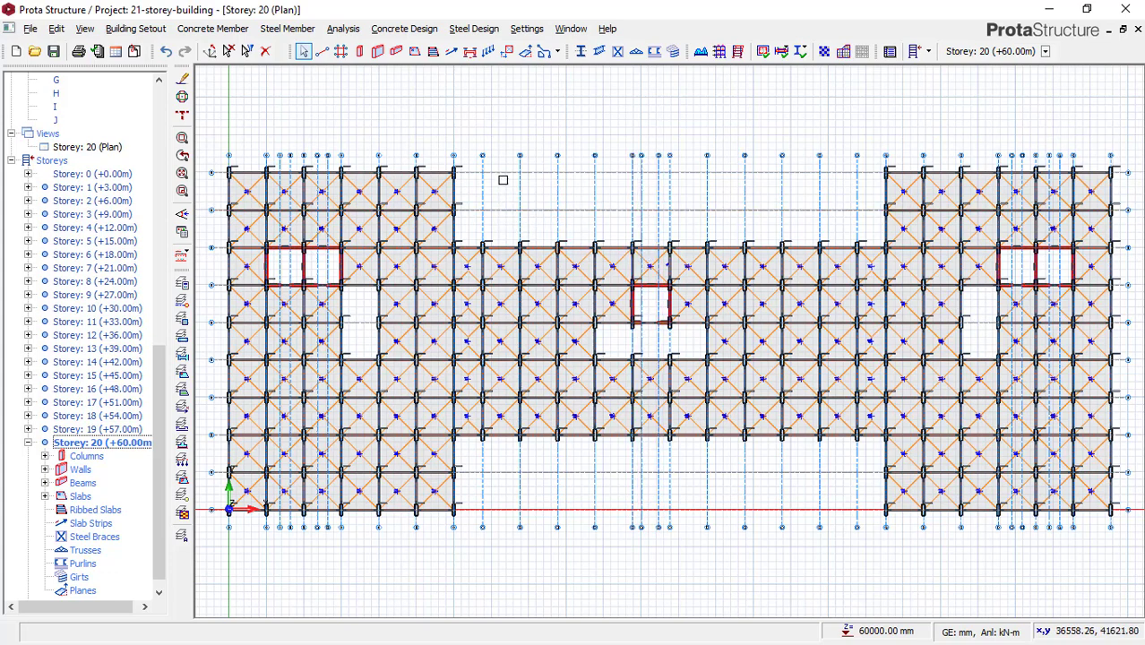
scroll(503, 180, "down", 2)
scroll(601, 207, "up", 1)
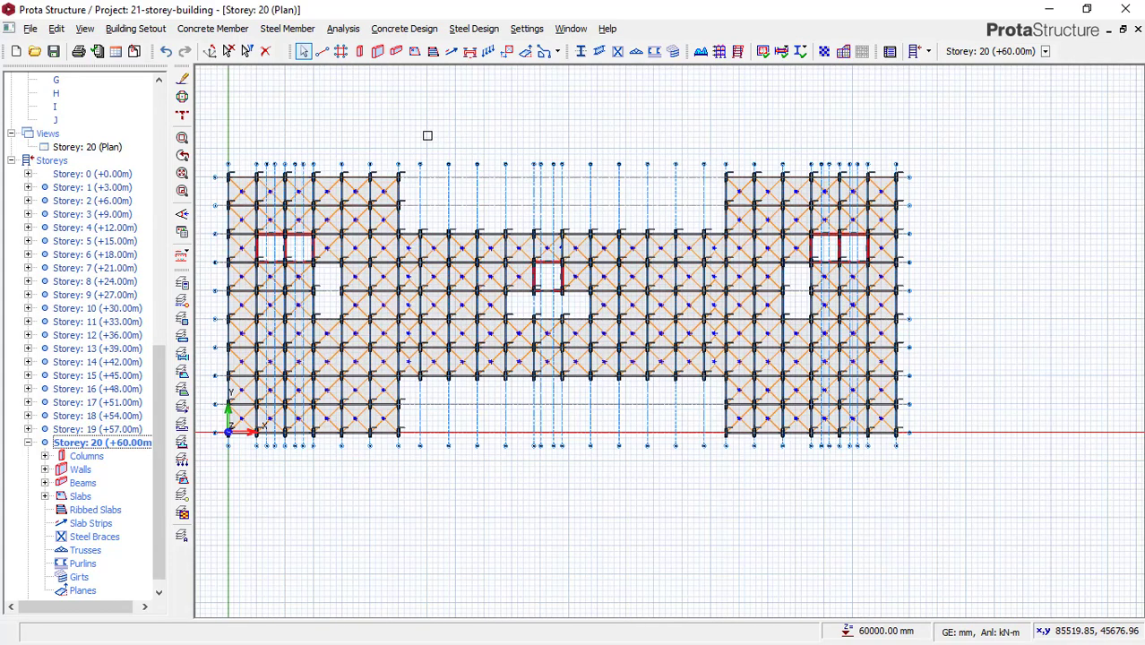
left_click_drag(405, 132, 932, 509)
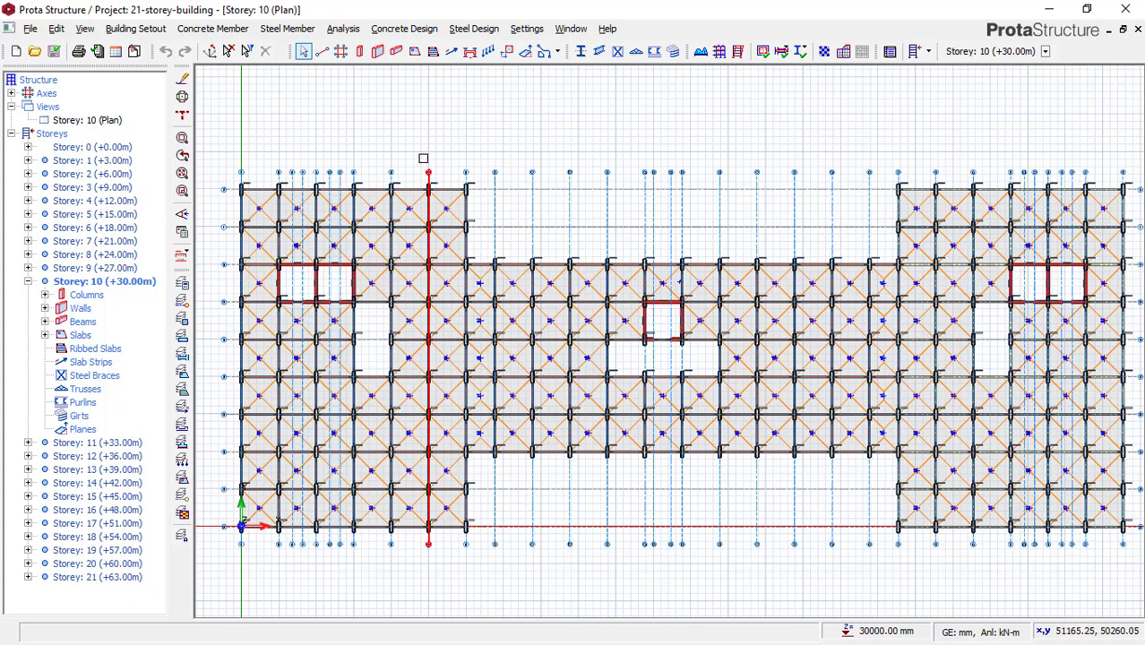
- Switch the storey 10 view from plan to 3D and examine the building's stepped upper storeys from outside
scroll(542, 169, "down", 1)
scroll(513, 168, "up", 1)
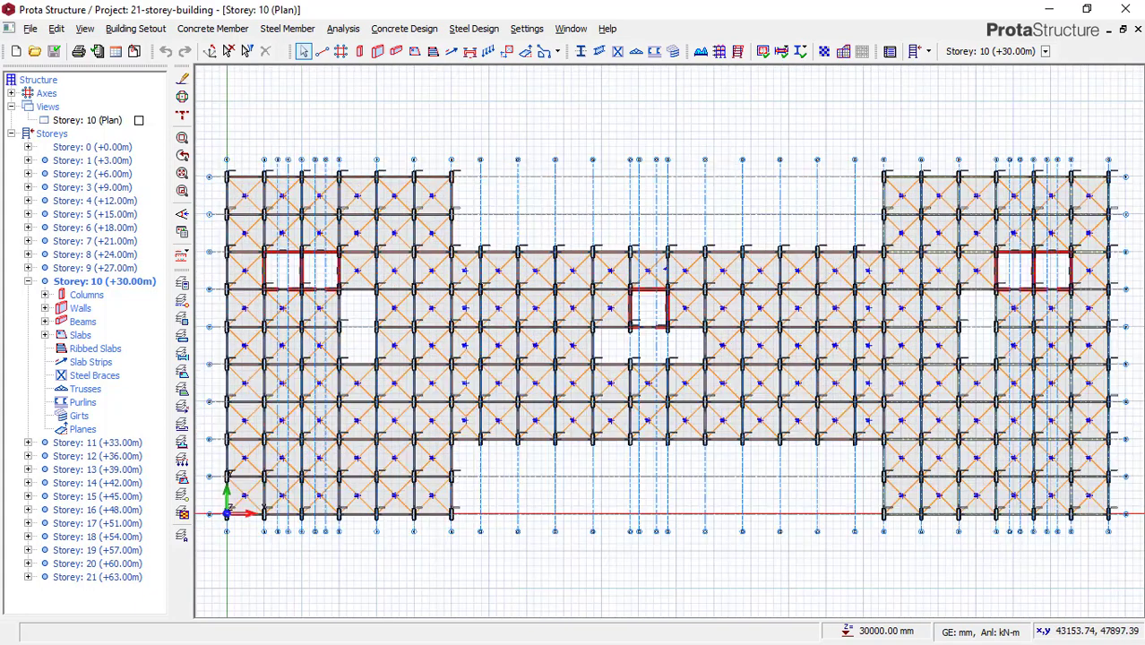
left_click(103, 121)
right_click(108, 124)
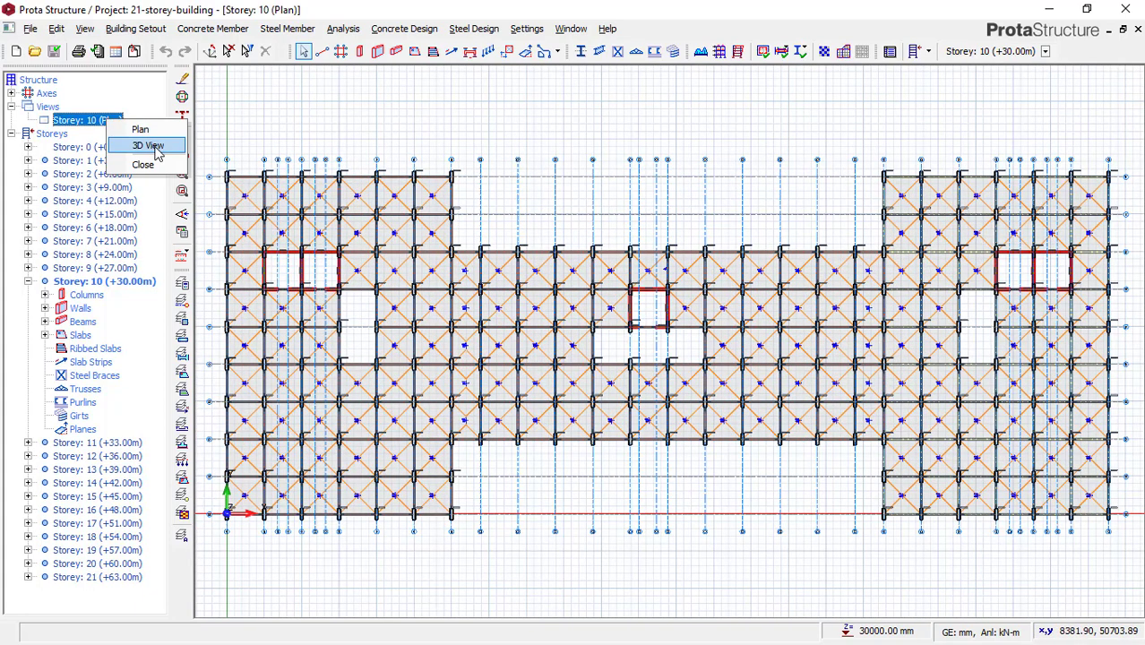
left_click(153, 146)
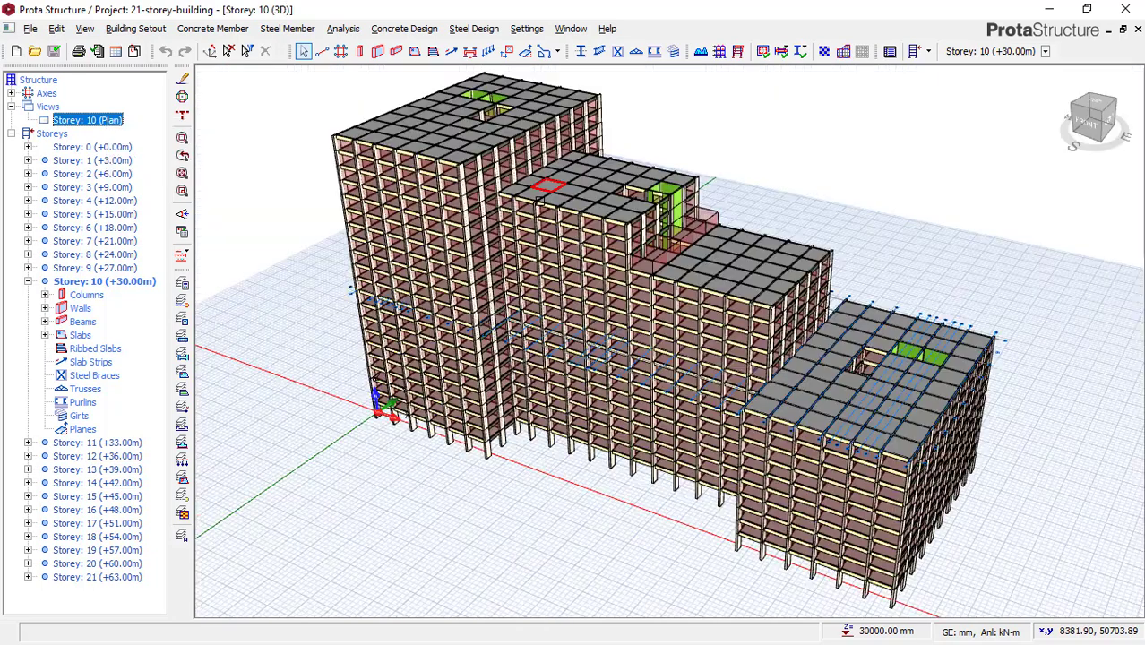
scroll(695, 356, "down", 1)
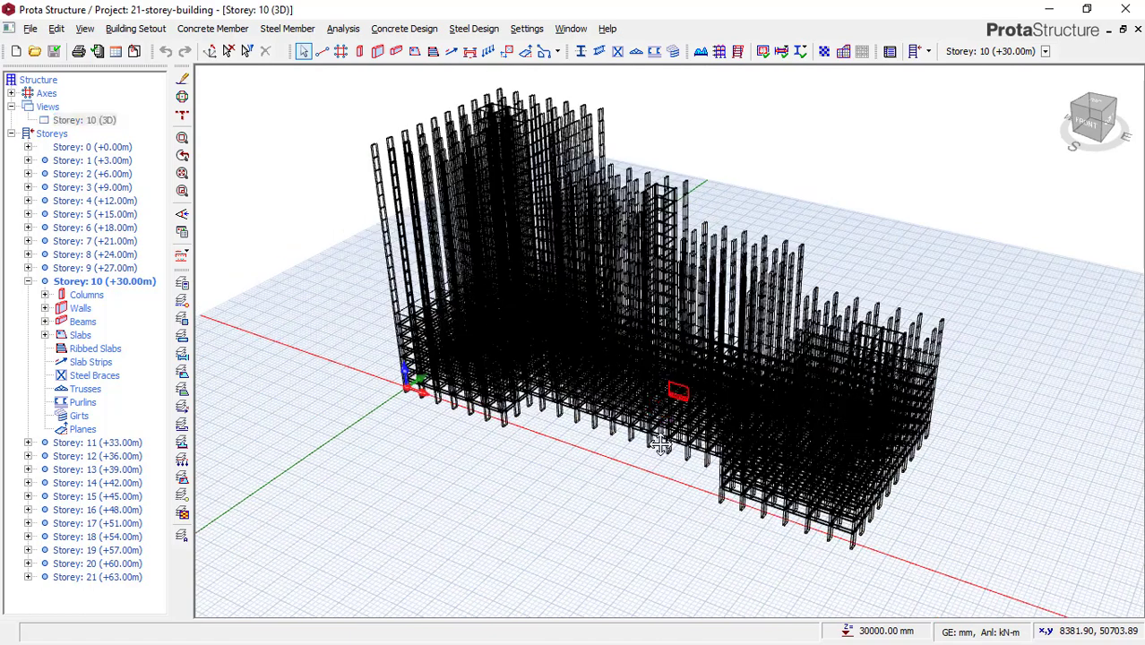
middle_click_drag(659, 445, 636, 404)
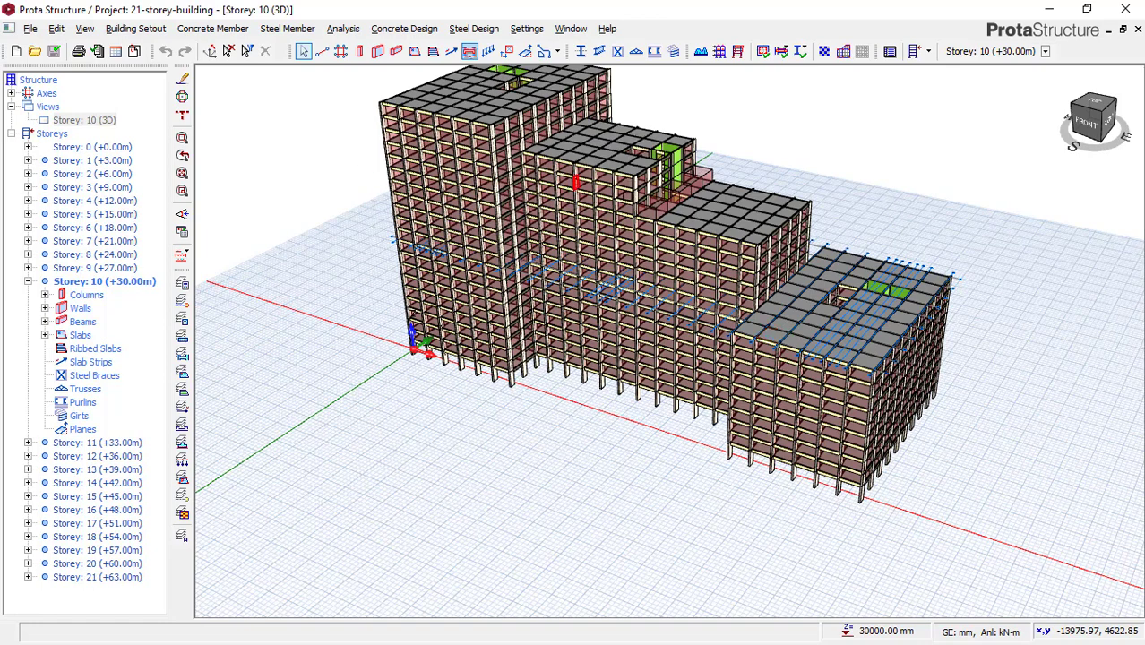
middle_click_drag(644, 142, 627, 205)
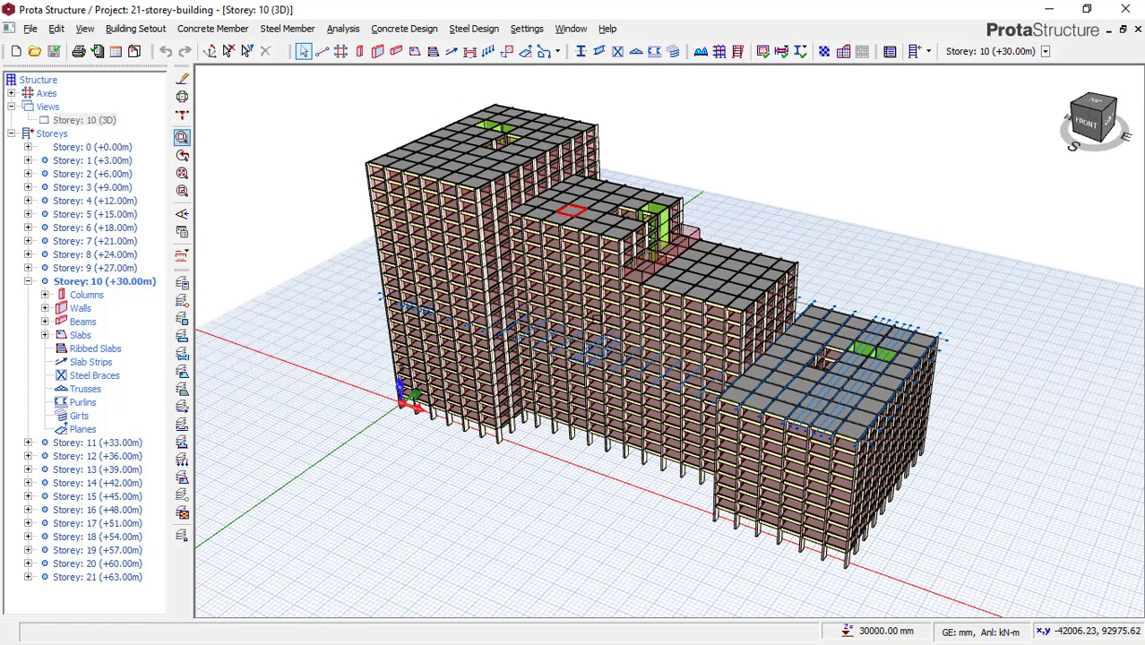
- Examine the stepped building from the front and back in 3D, and return the storey 10 view to plan
middle_click_drag(642, 304, 459, 280)
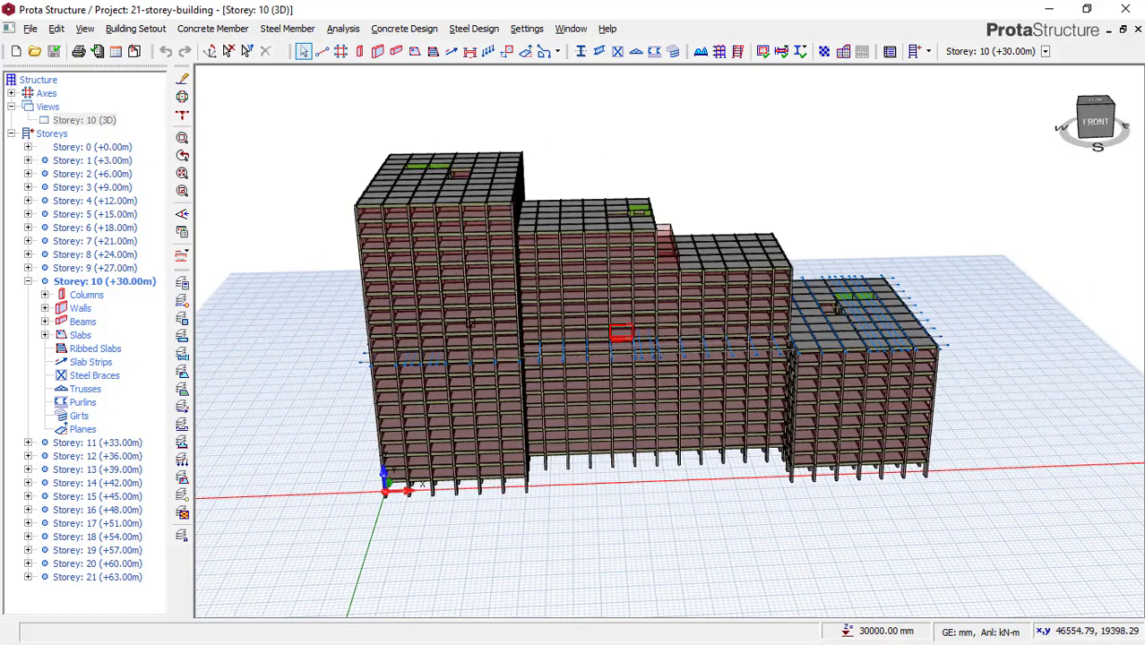
mouse_move(496, 332)
middle_mouse_down()
mouse_move(519, 320)
mouse_move(698, 360)
middle_mouse_up()
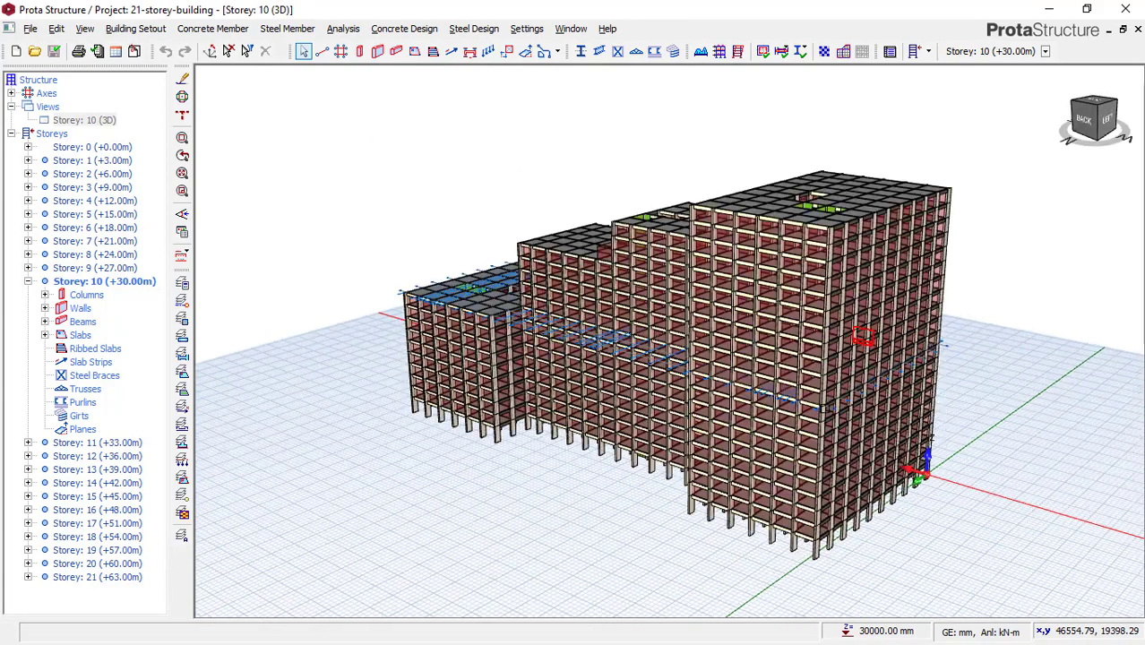
scroll(766, 368, "up", 5)
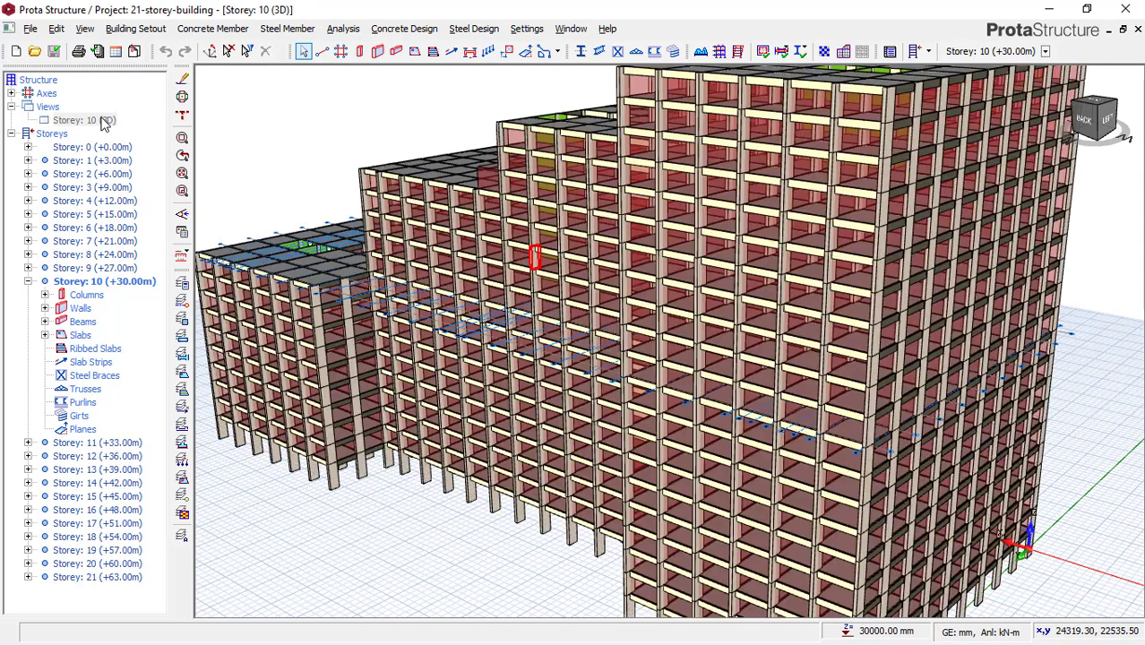
left_click(105, 123)
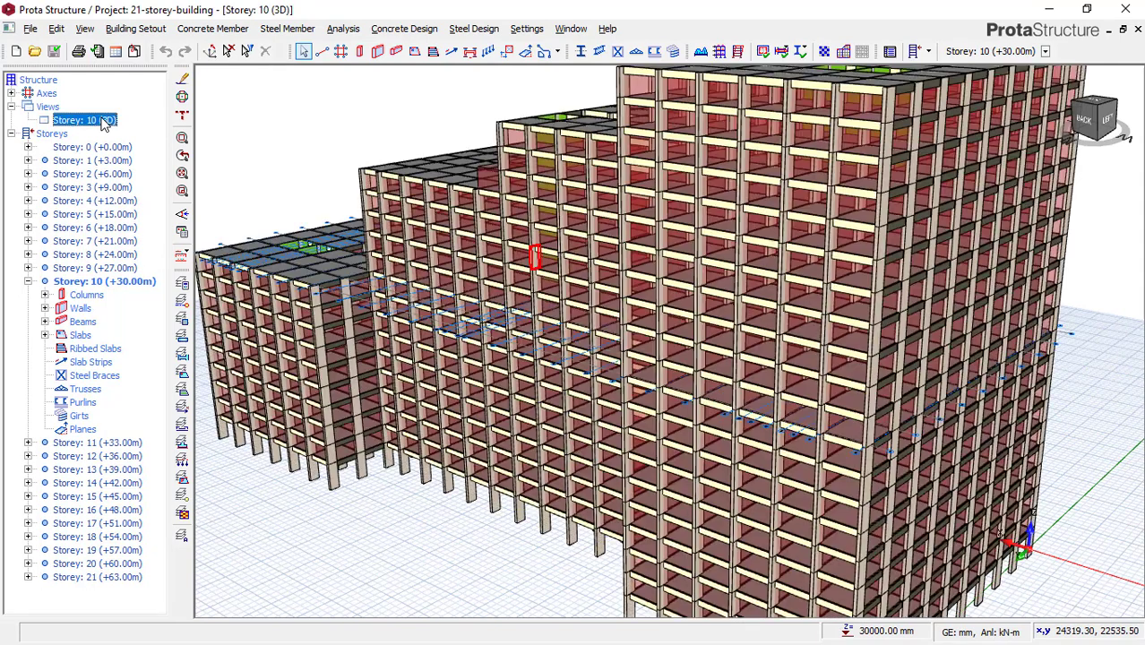
right_click(104, 121)
left_click(127, 131)
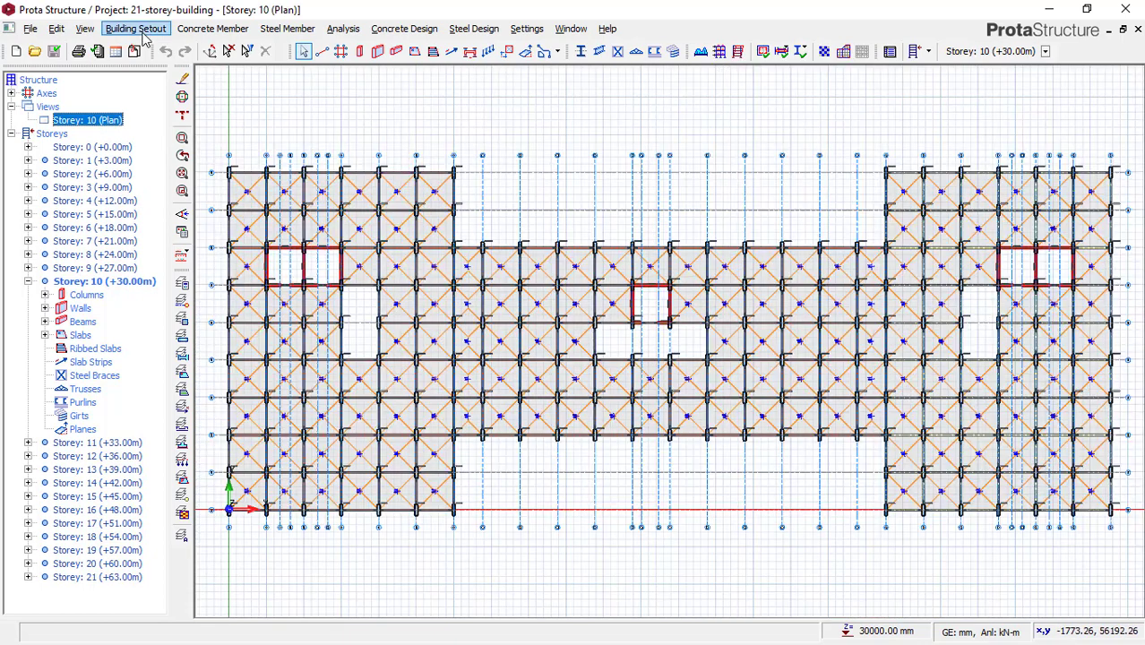
- Open the storey editing table and set the heights of storeys 1 and 2 to 3500 mm
left_click(135, 29)
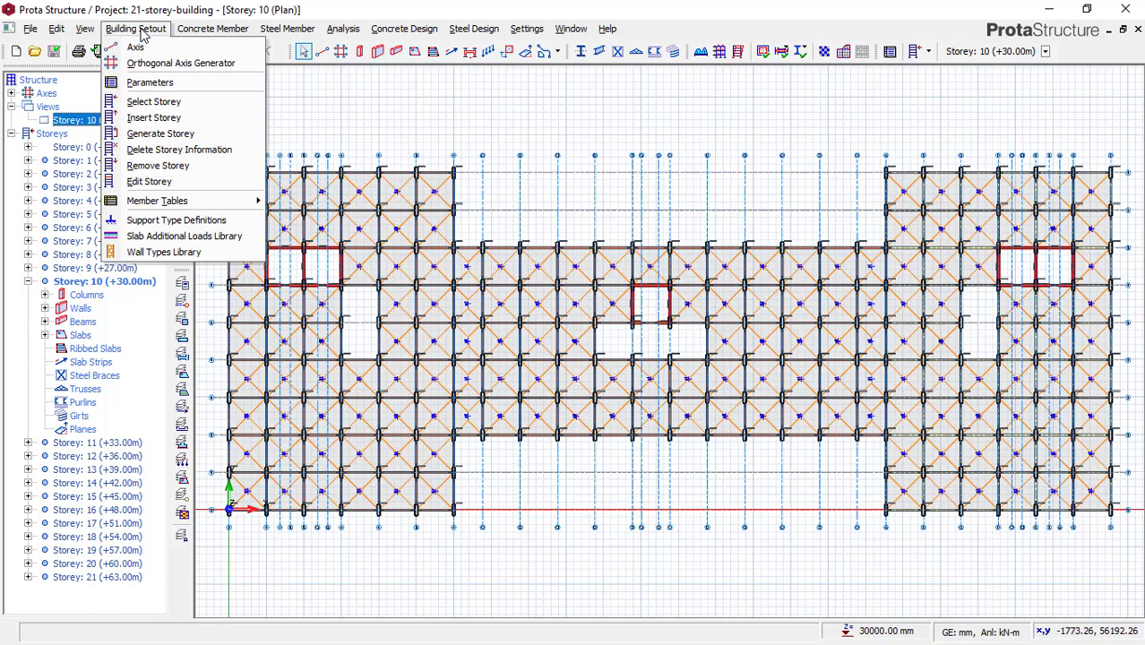
left_click(150, 181)
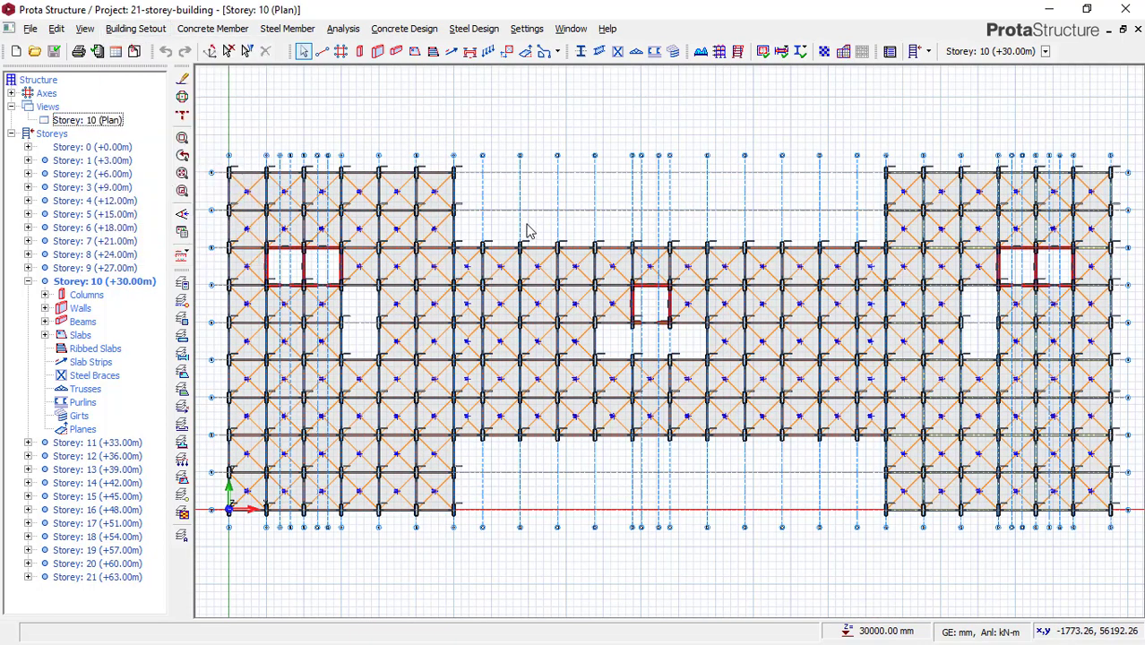
left_click_drag(418, 163, 461, 147)
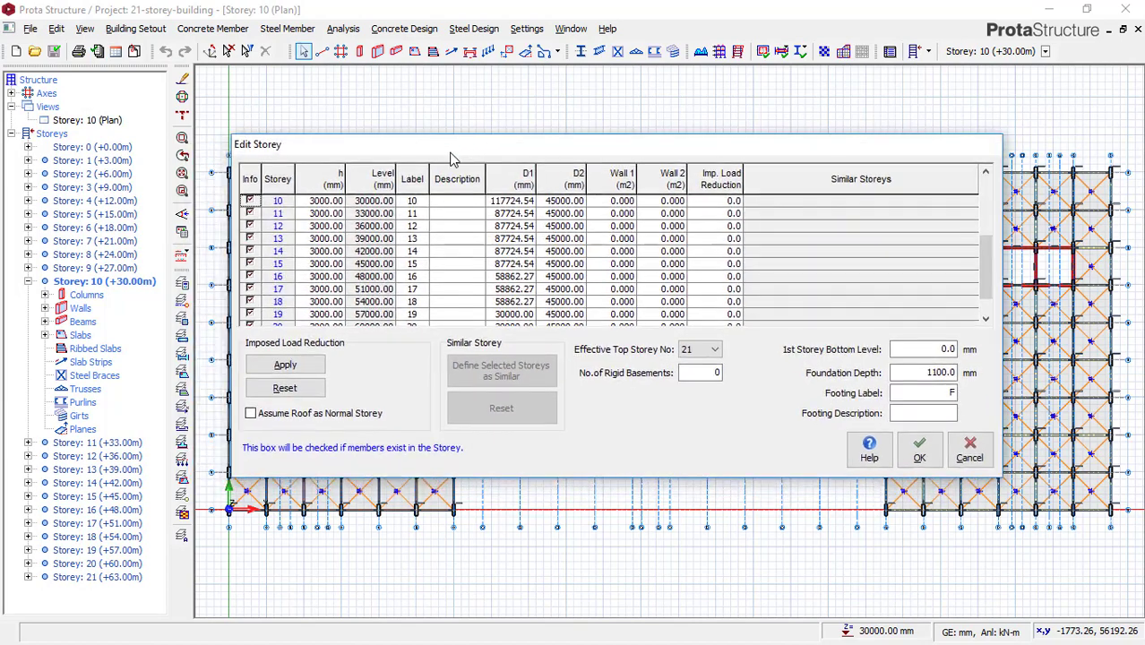
left_click(337, 204)
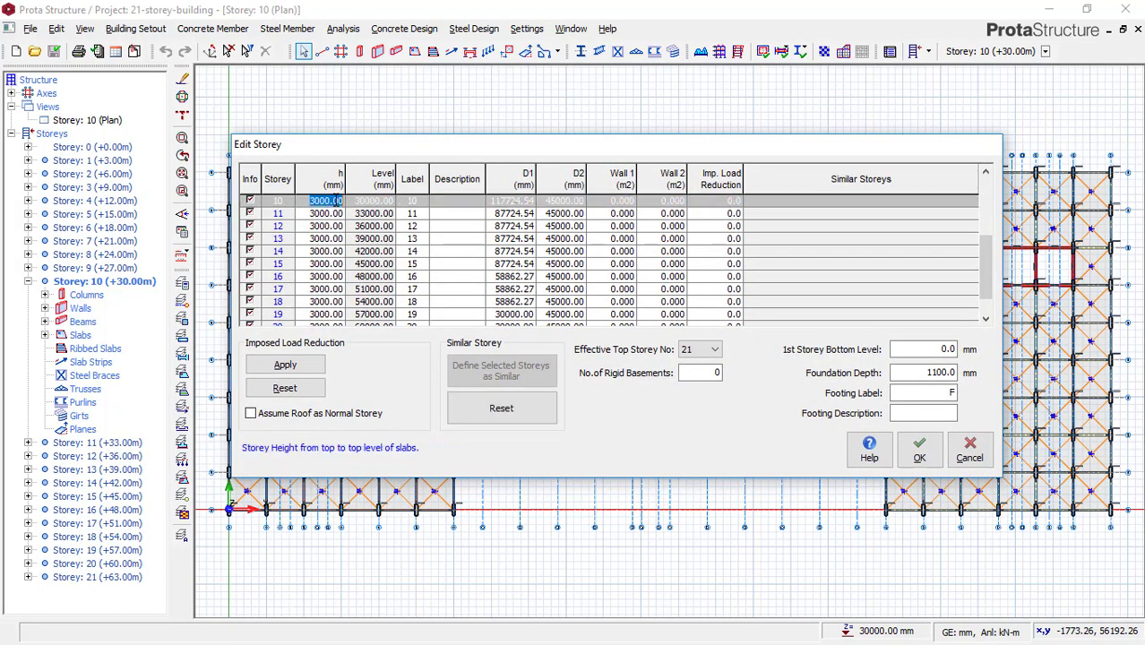
scroll(985, 191, "up", 3)
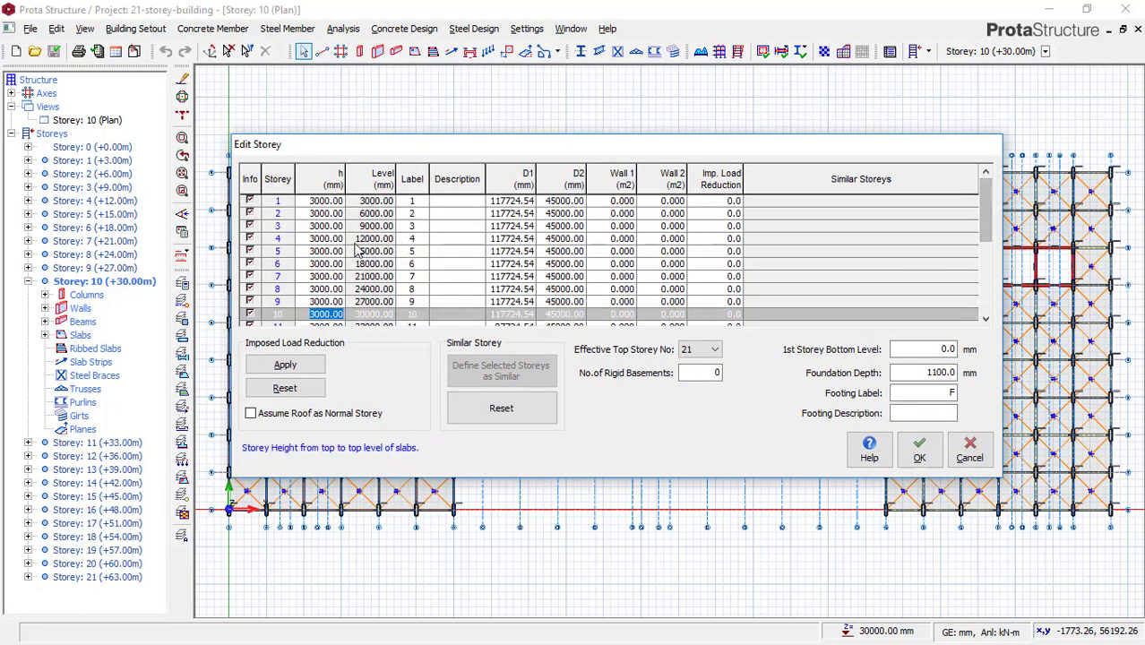
left_click(322, 202)
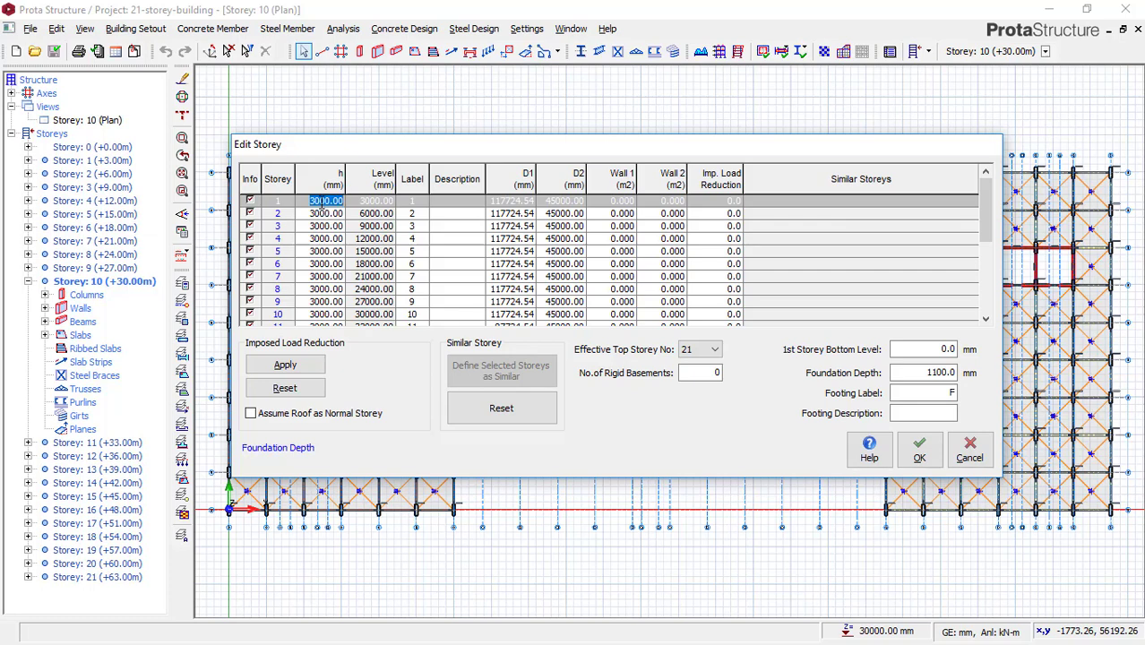
key("BackSpace")
left_click(322, 215)
key("BackSpace")
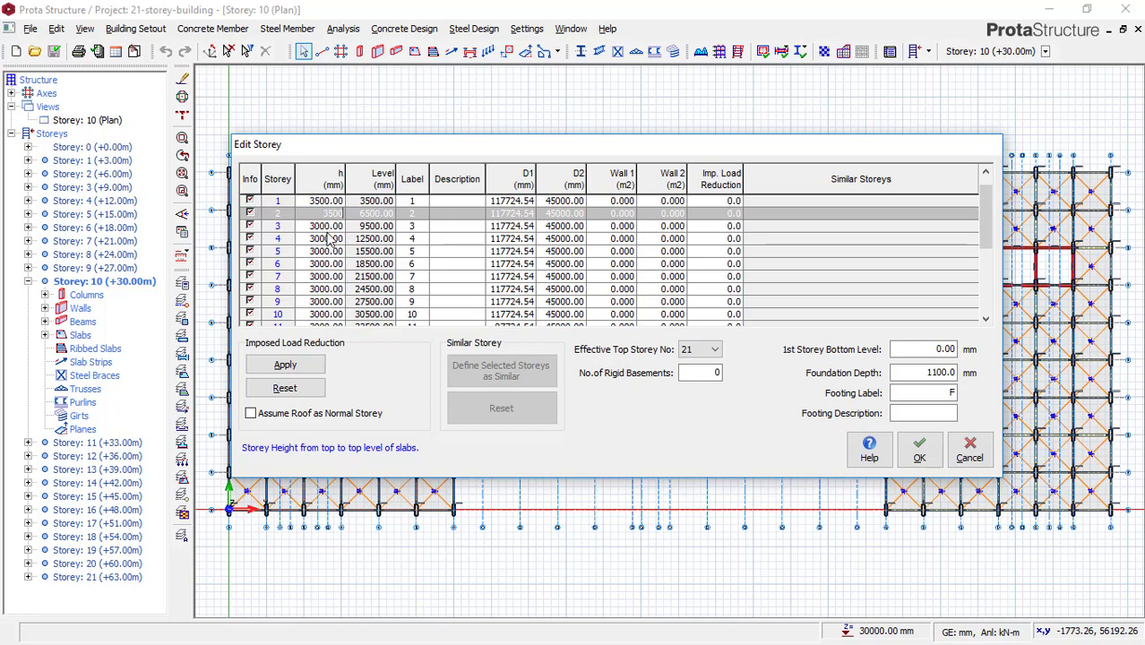
key("Return")
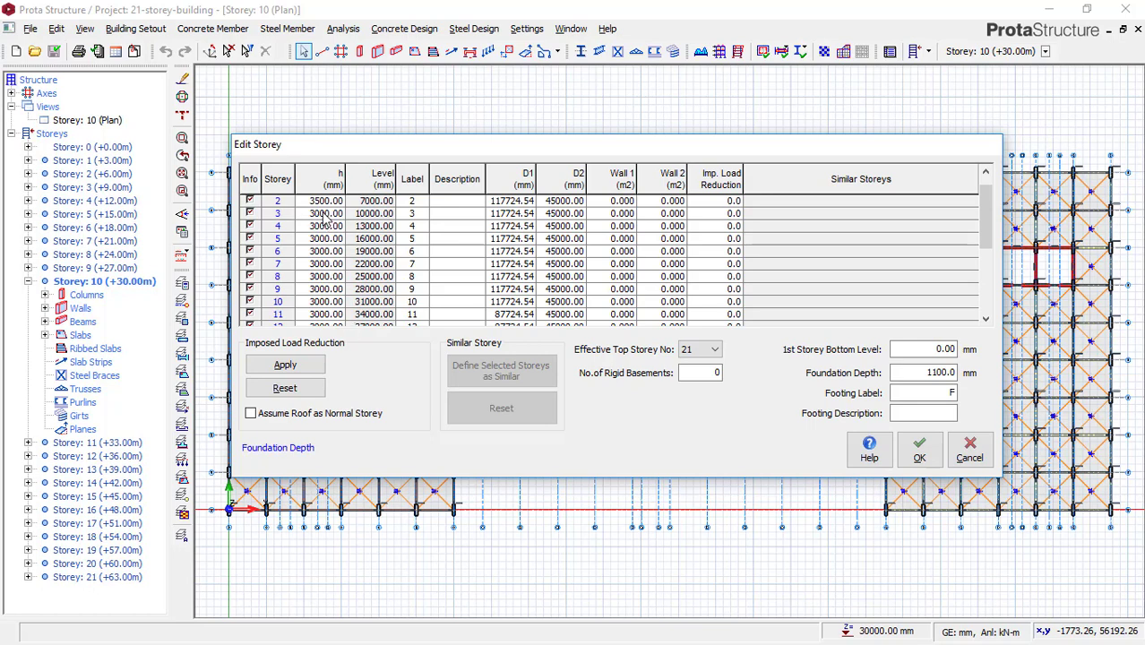
- Set the heights of storeys 3, 4 and 5 to 3500 mm in the storey table
left_click(324, 218)
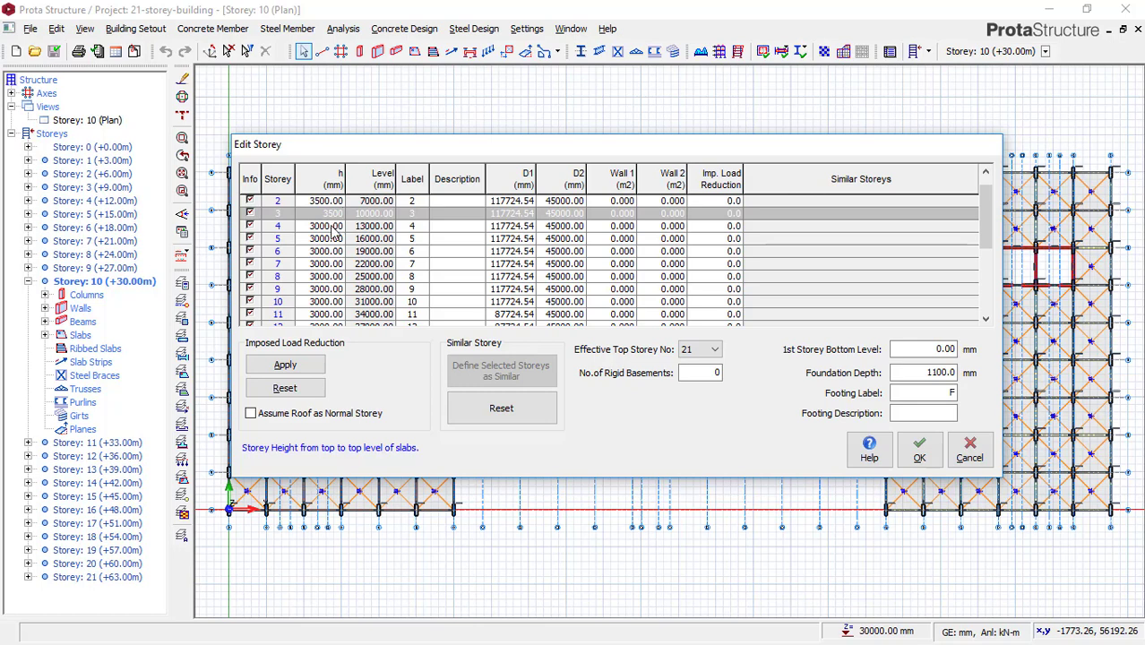
left_click(331, 226)
type("3")
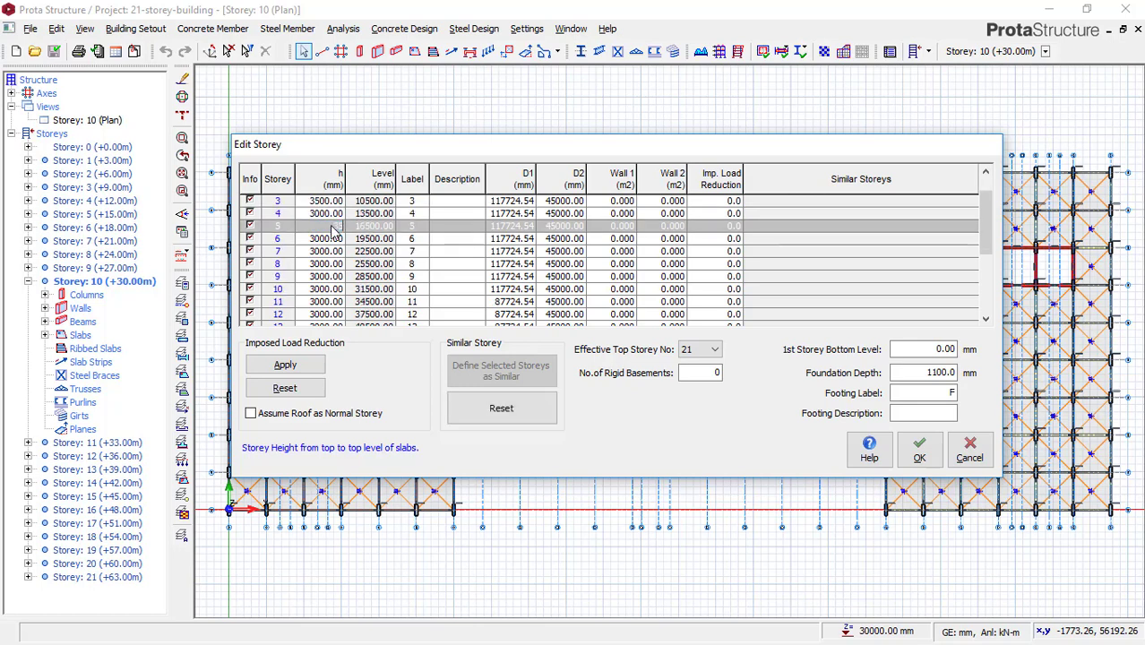
type("500")
left_click(333, 239)
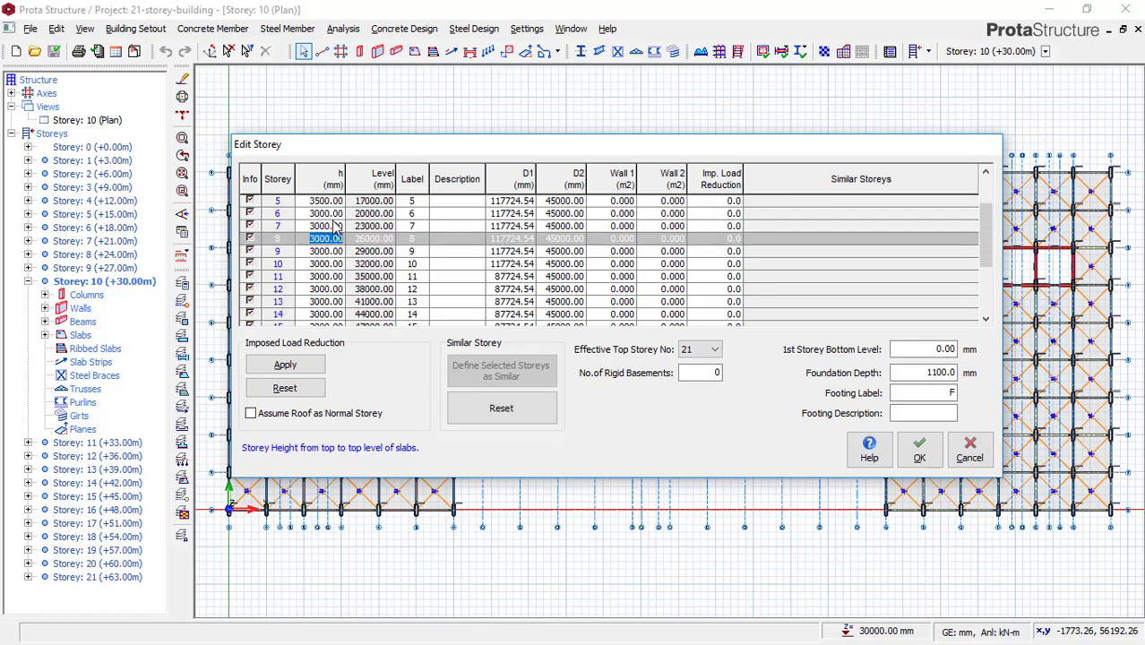
left_click(332, 215)
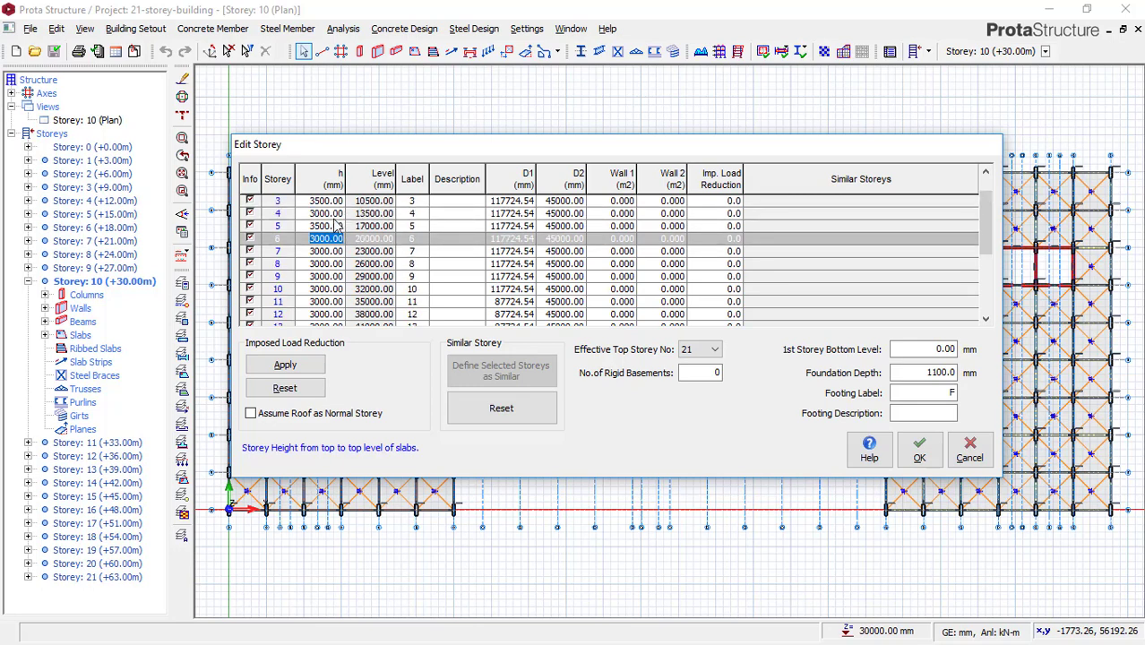
left_click(330, 215)
type("30")
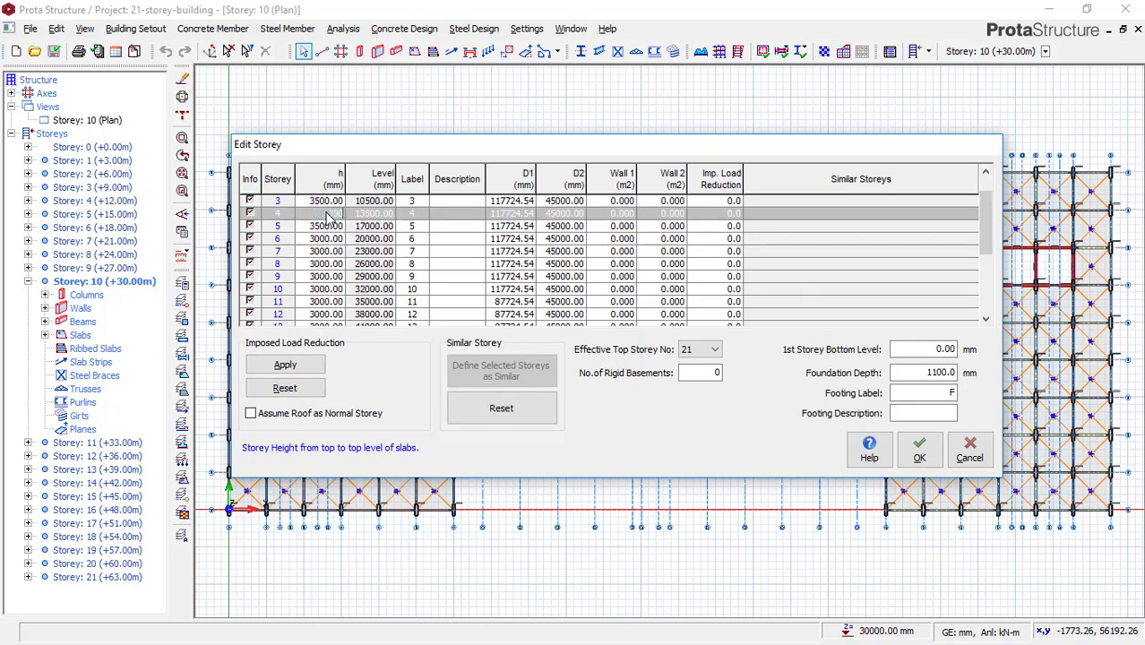
key("Return")
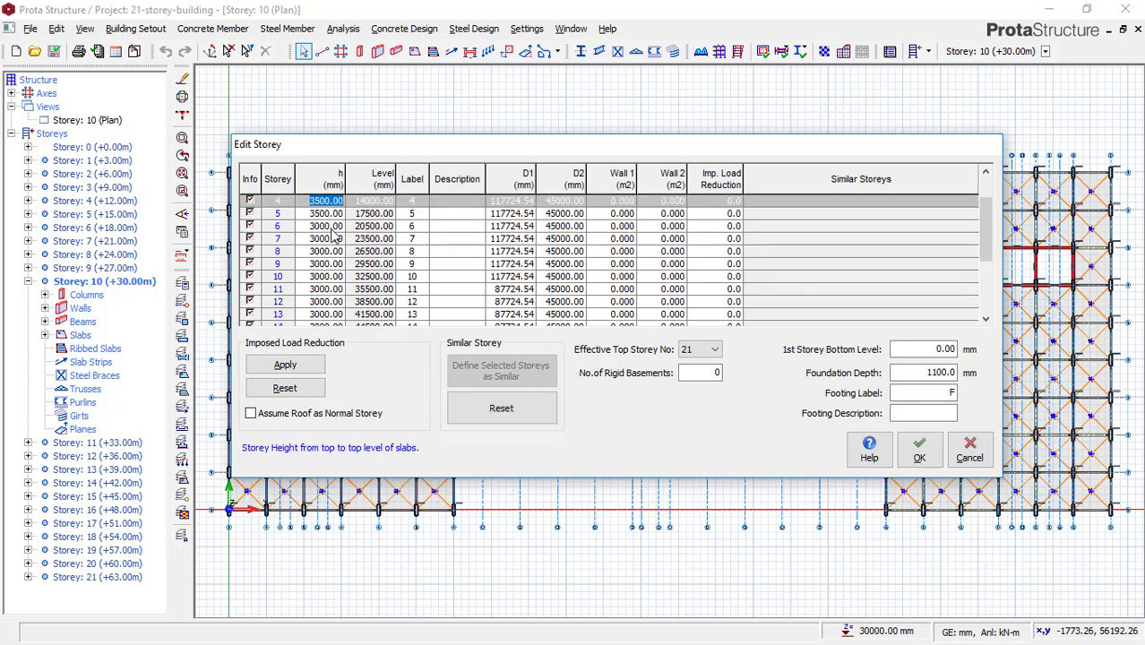
- Set the heights of storeys 6 and 7 to 3200 mm in the storey table
left_click(323, 228)
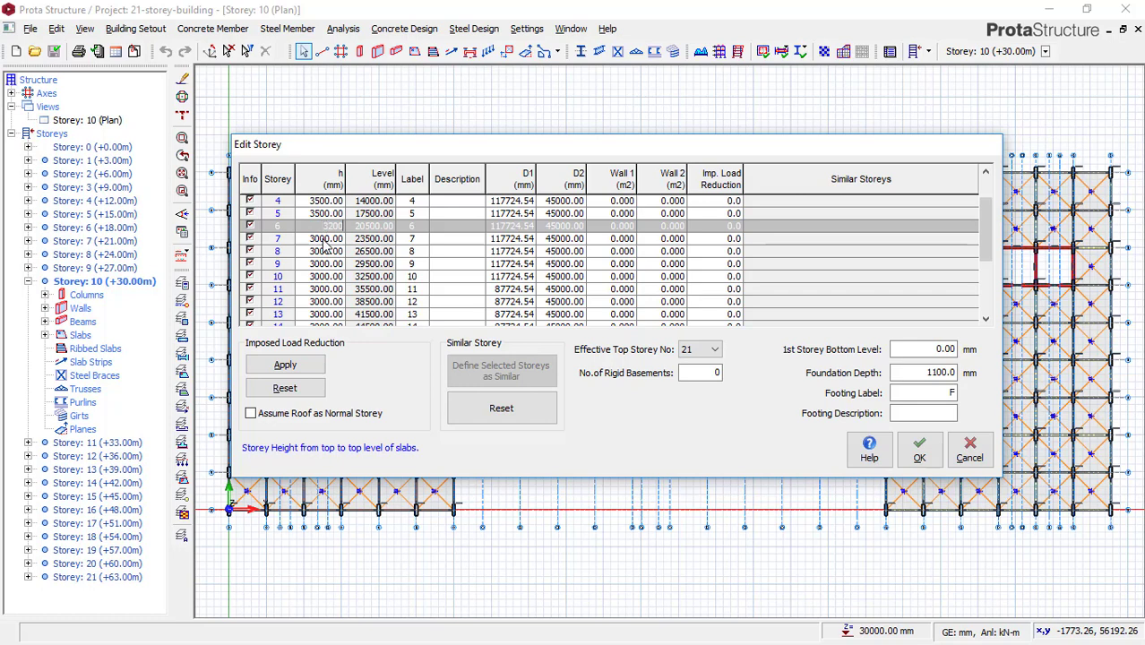
type("3200")
left_click(326, 241)
key("Up")
key("Up")
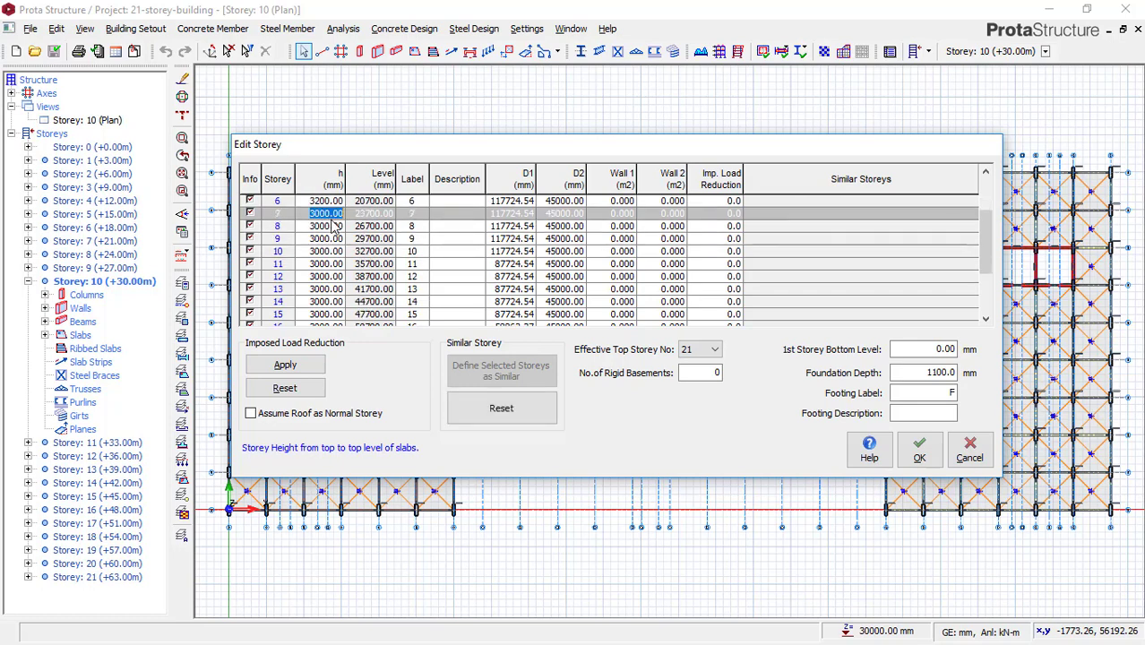
type("3200")
left_click(328, 226)
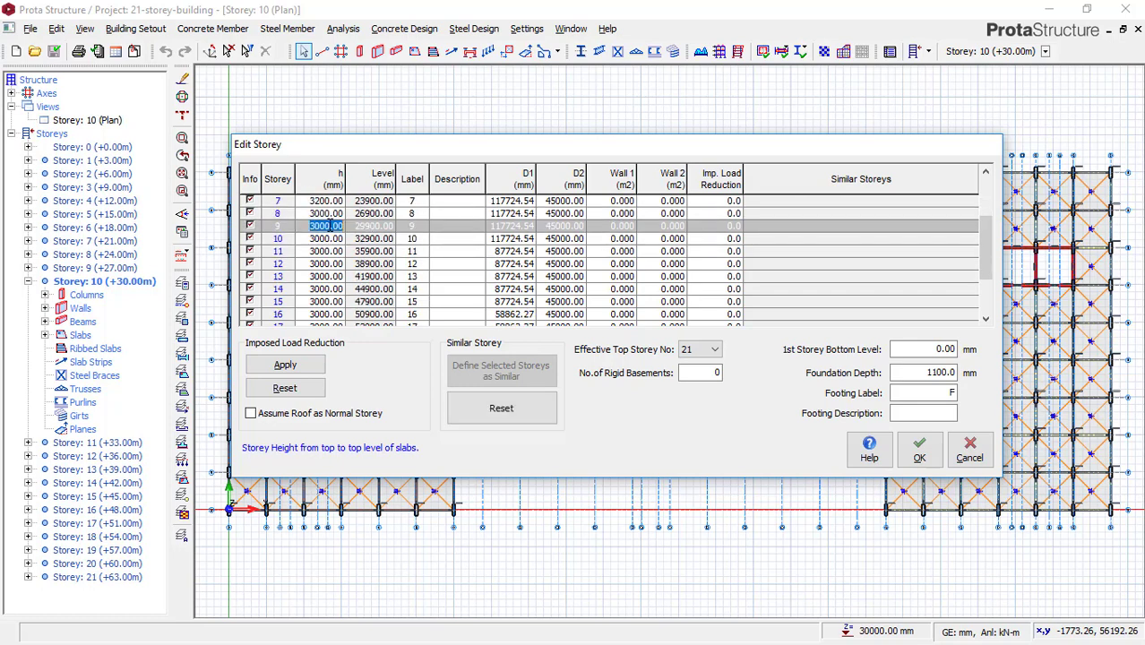
- Set the heights of storeys 8 and 9 to 3200 mm in the storey table
left_click(334, 215)
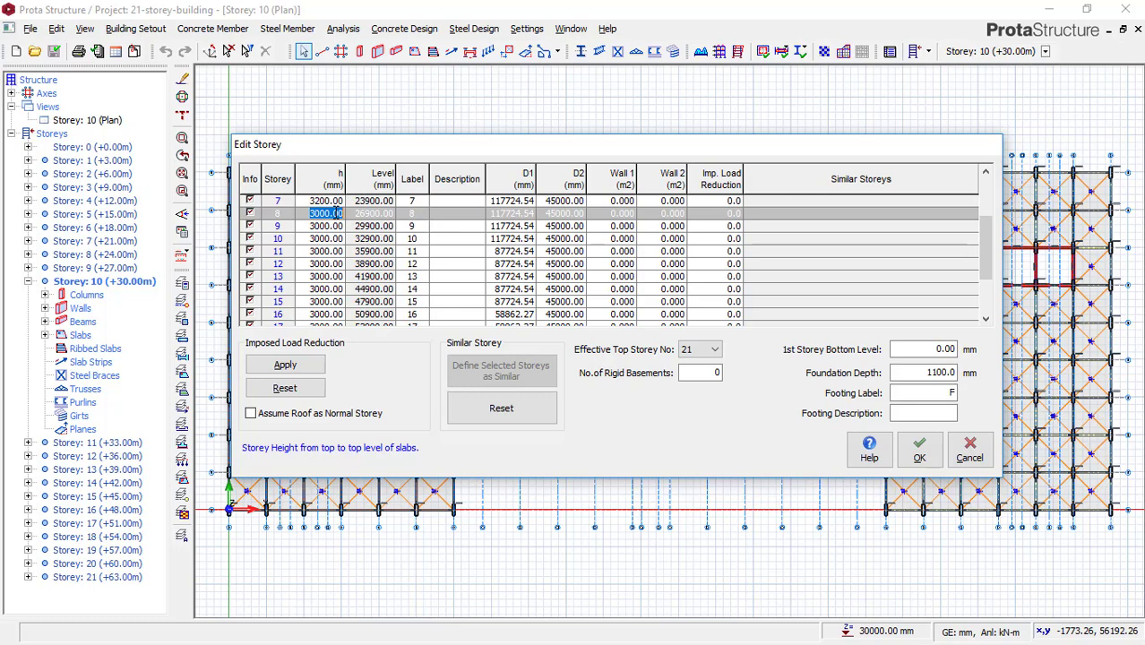
left_click(332, 231)
left_click(329, 215)
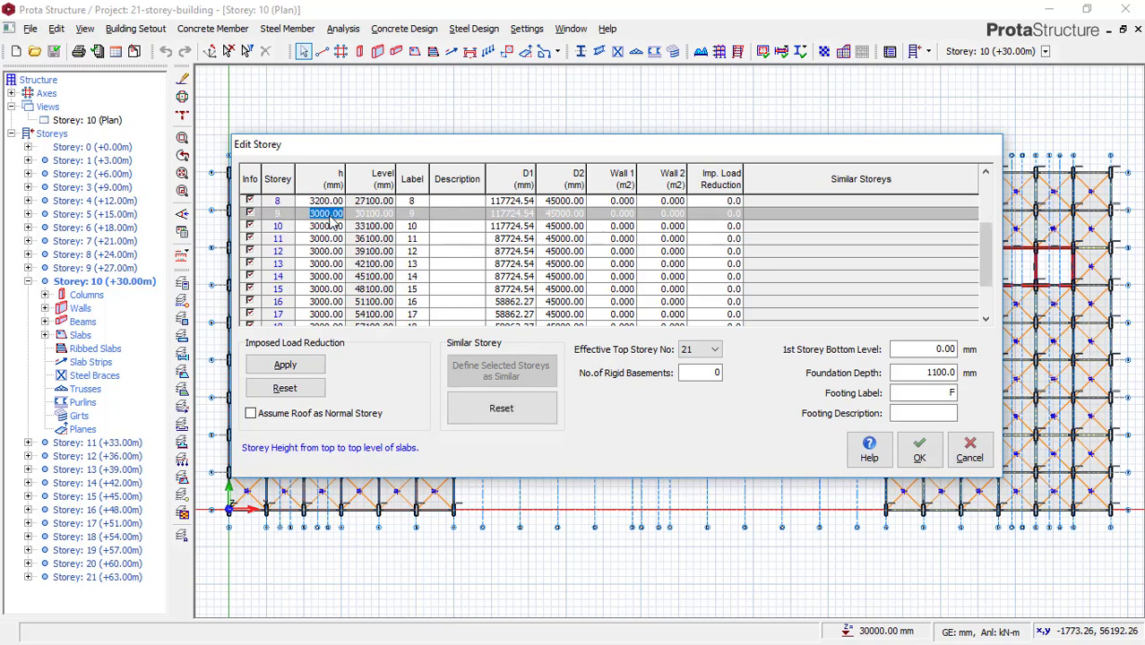
- Set the heights of storeys 10, 11 and 12 to 3200 mm in the storey table
left_click(332, 227)
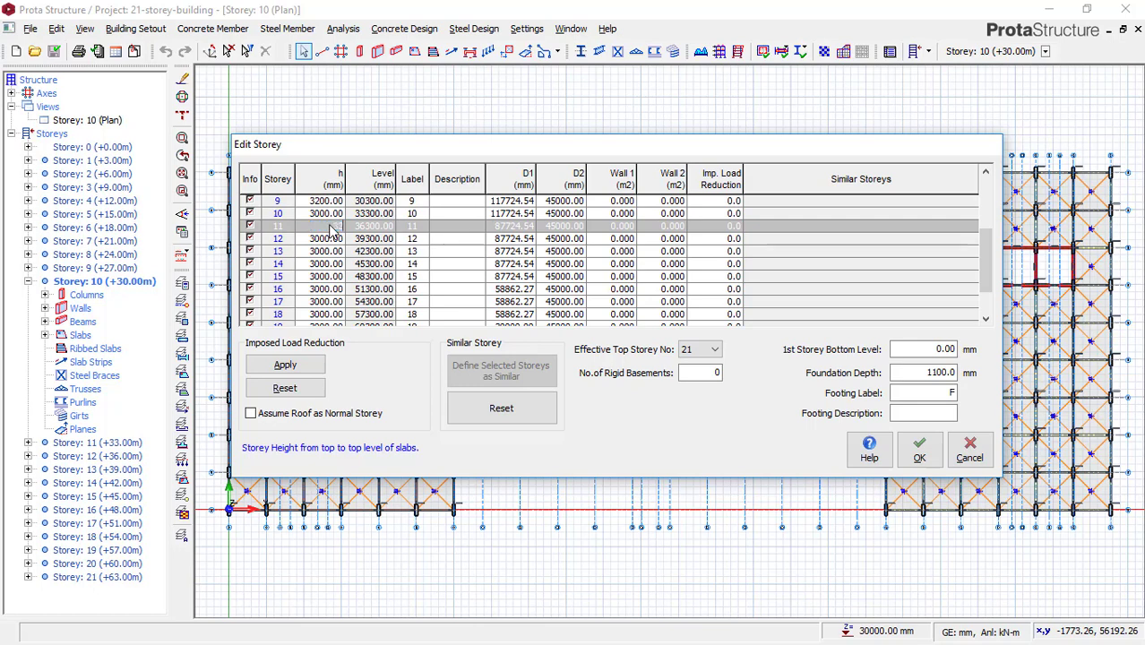
type("3200")
left_click(330, 240)
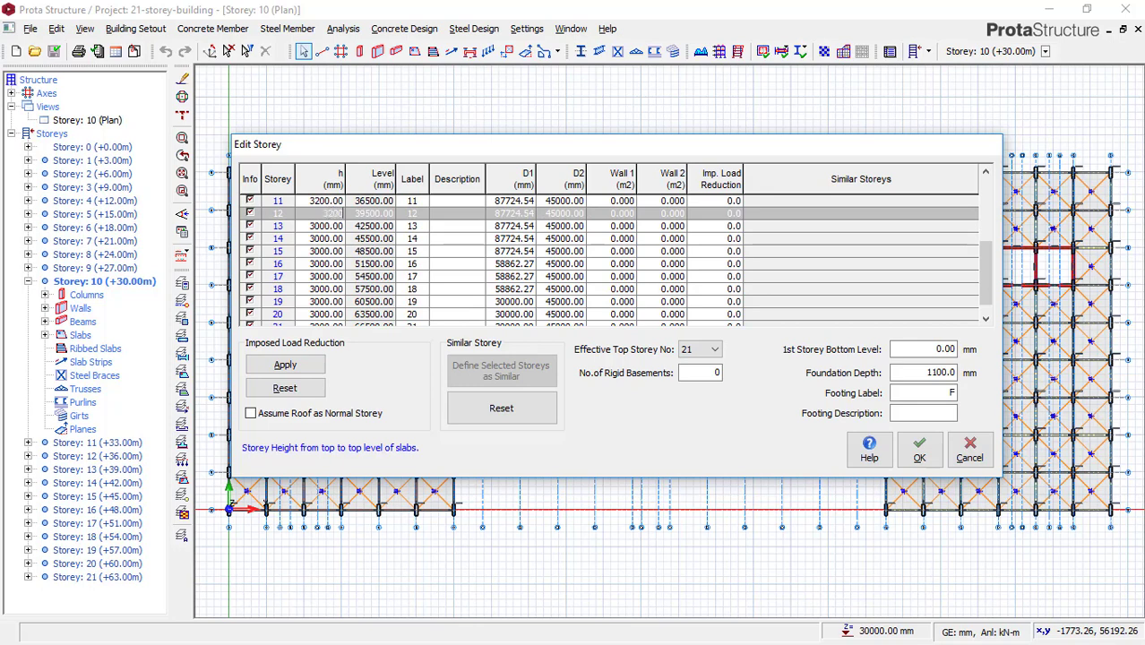
left_click(333, 203)
scroll(333, 206, "up", 4)
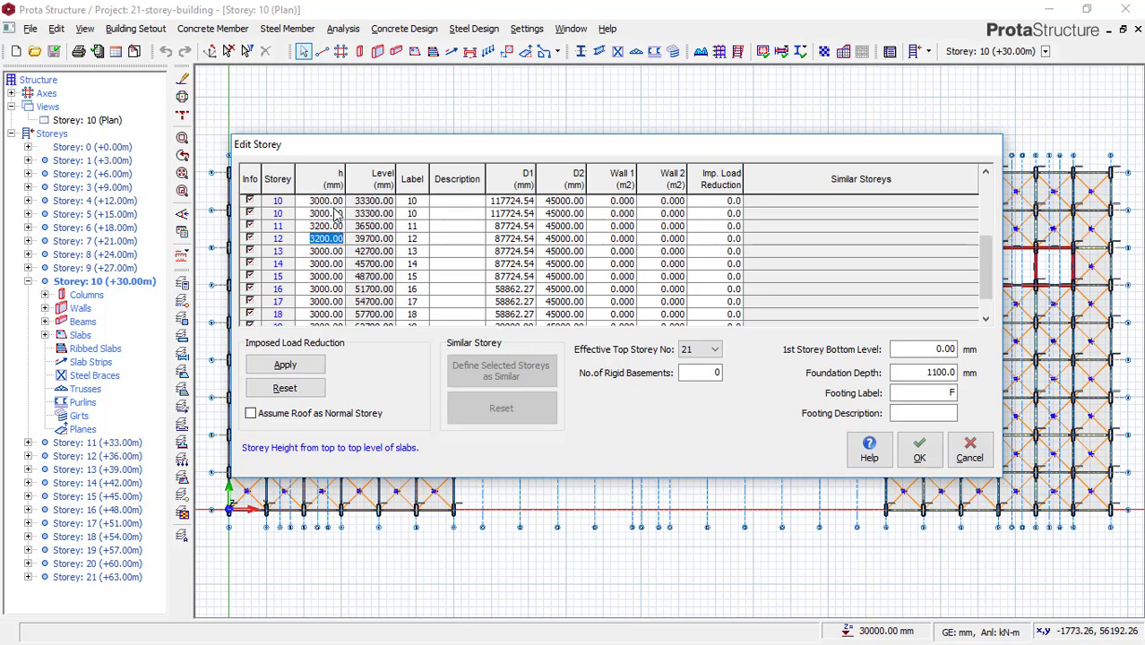
left_click(328, 228)
type("32")
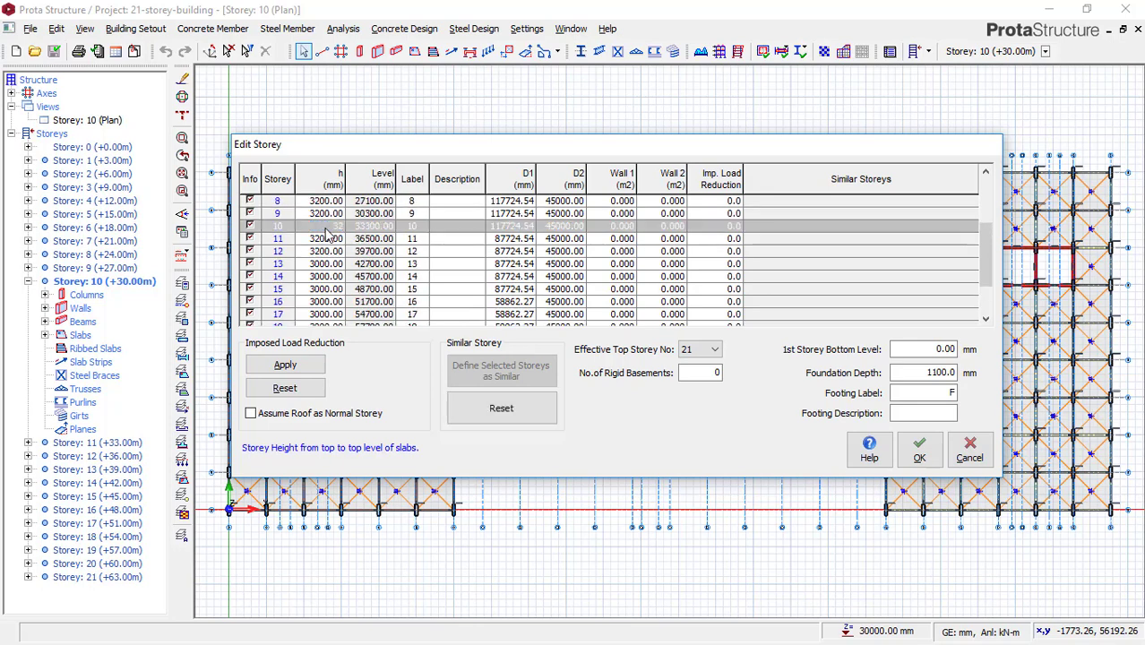
left_click(330, 214)
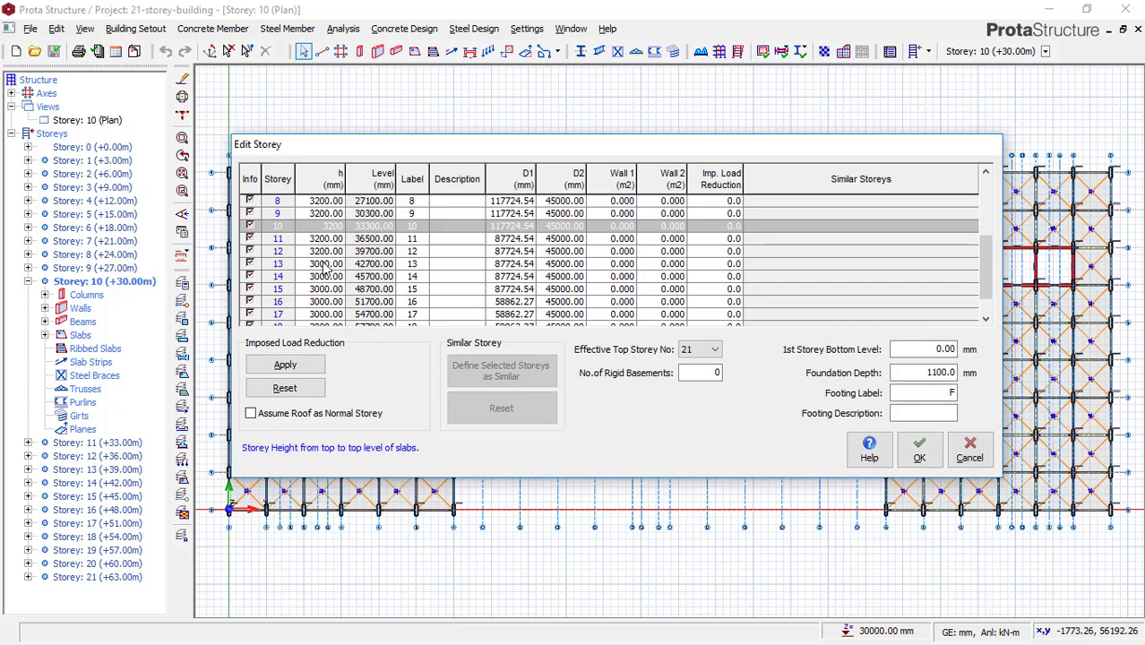
- Set the heights of storeys 13, 14 and 15 to 3150 mm in the storey table
scroll(327, 267, "up", 1)
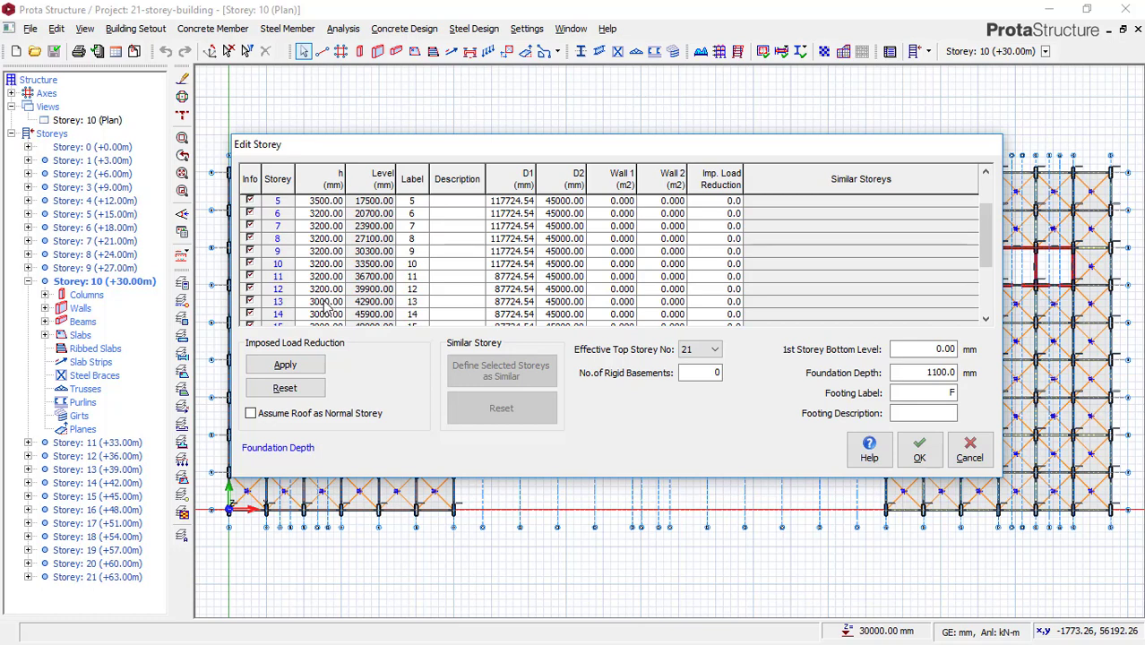
left_click(326, 302)
key("BackSpace")
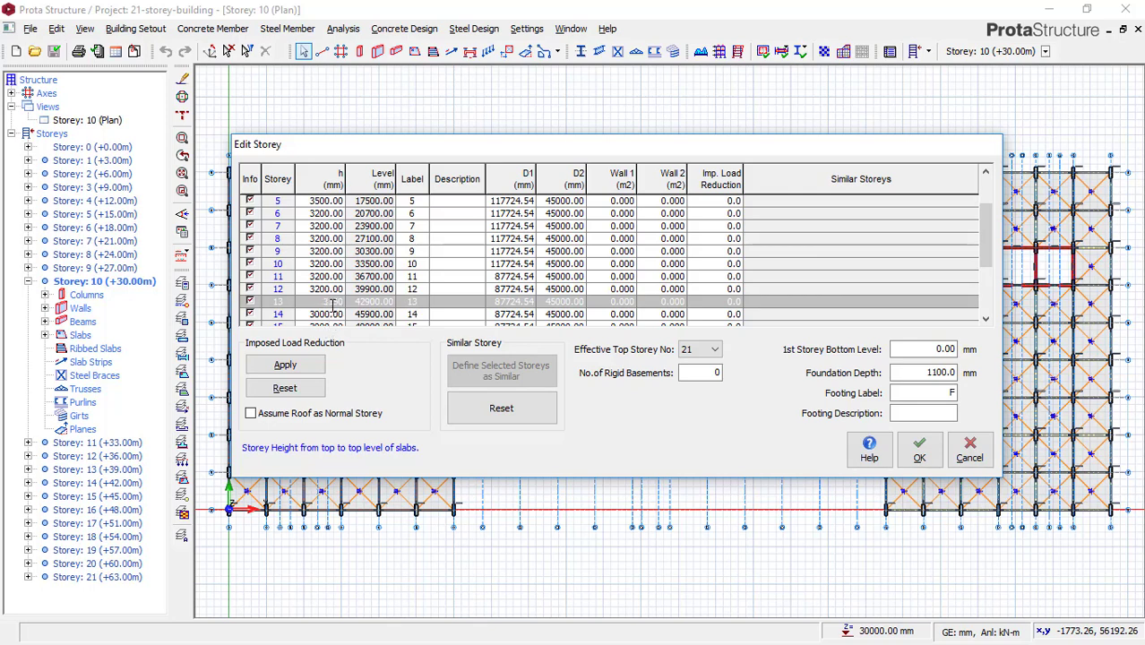
scroll(327, 316, "down", 3)
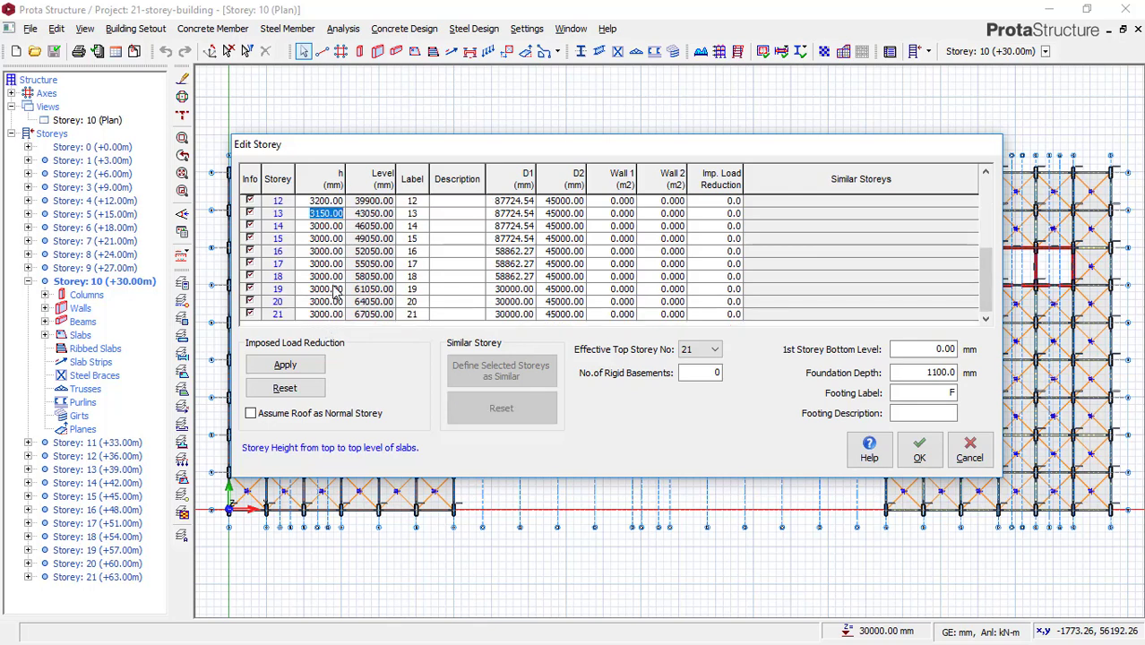
left_click(315, 228)
type("3150")
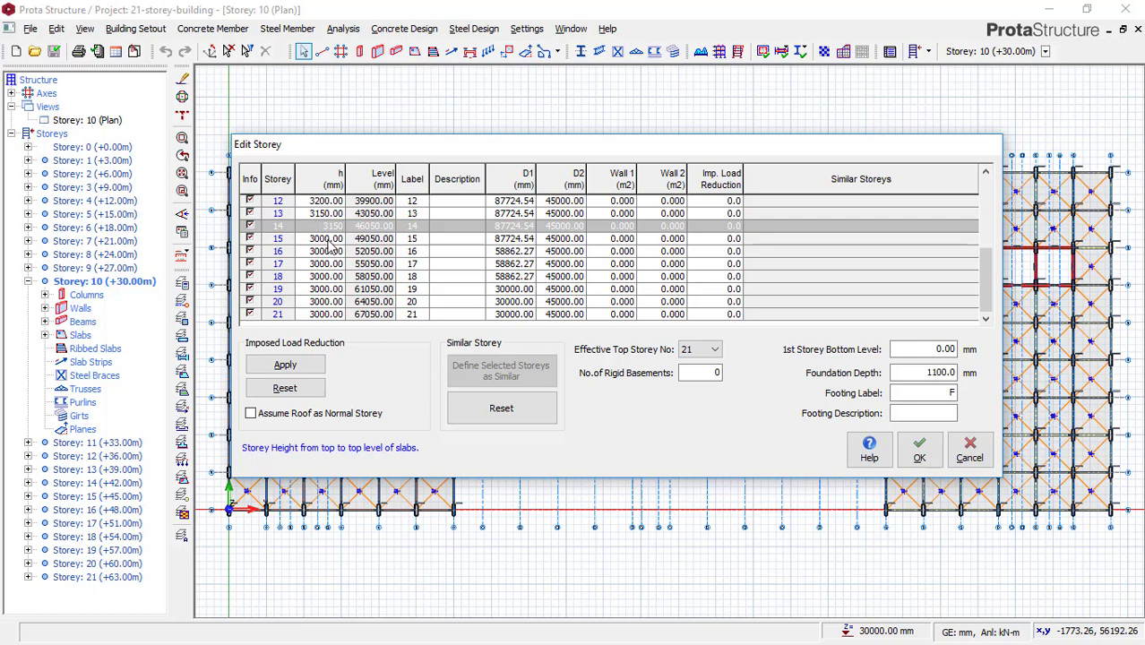
left_click(329, 240)
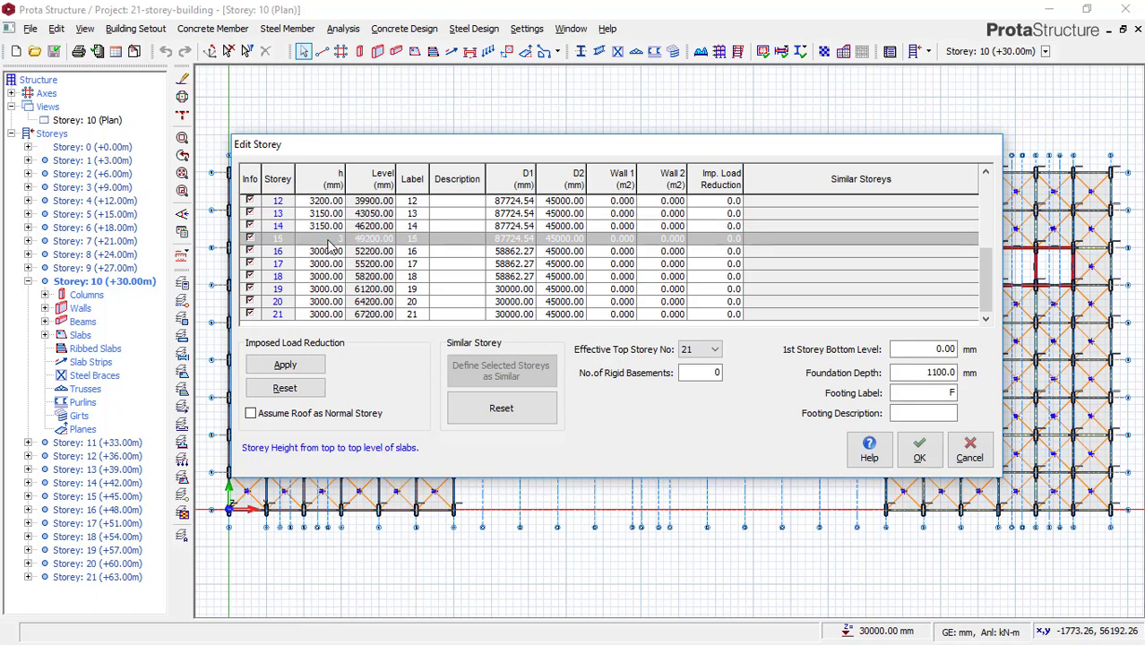
type("3150")
left_click(325, 252)
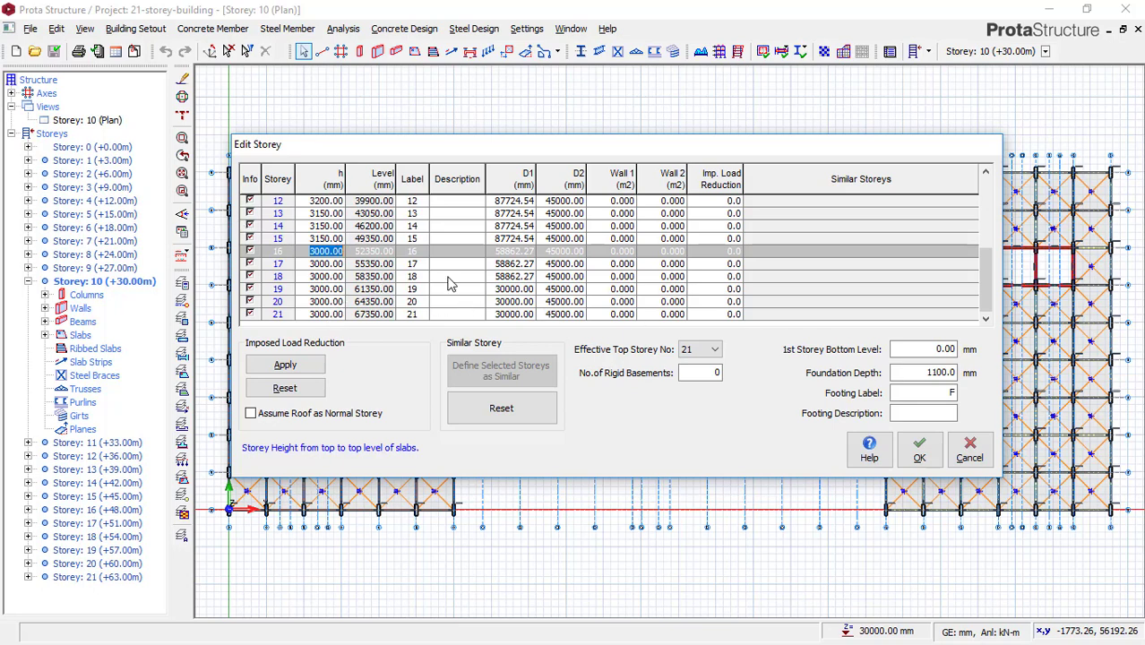
- Apply the edited storey heights and switch the storey 10 view to 3D
left_click(921, 455)
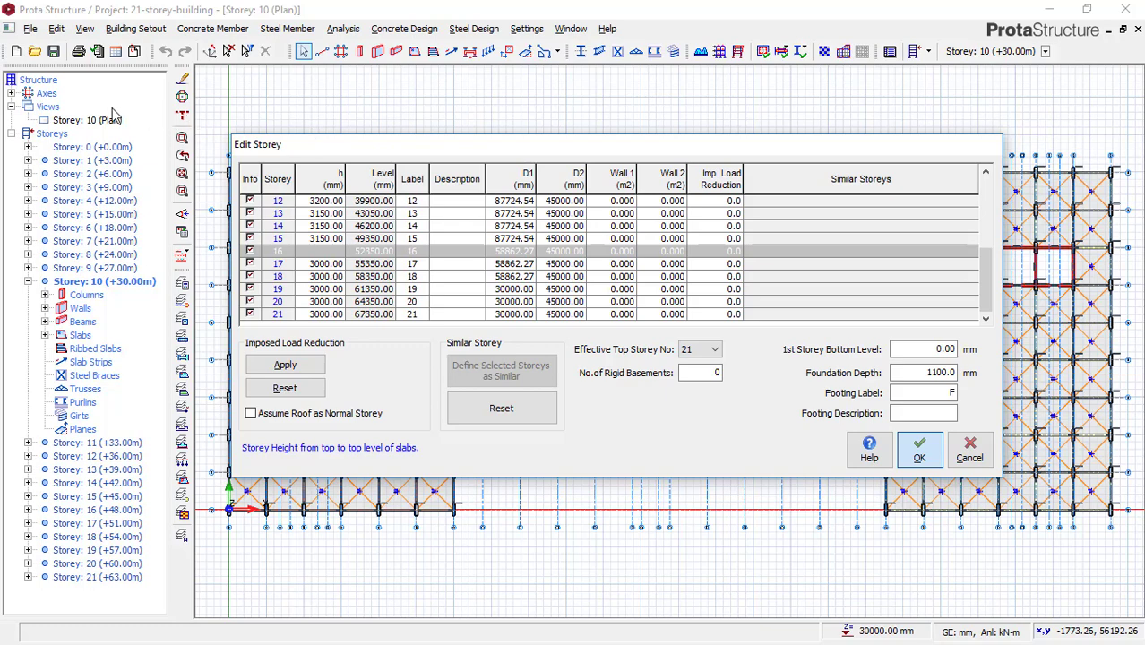
key("Return")
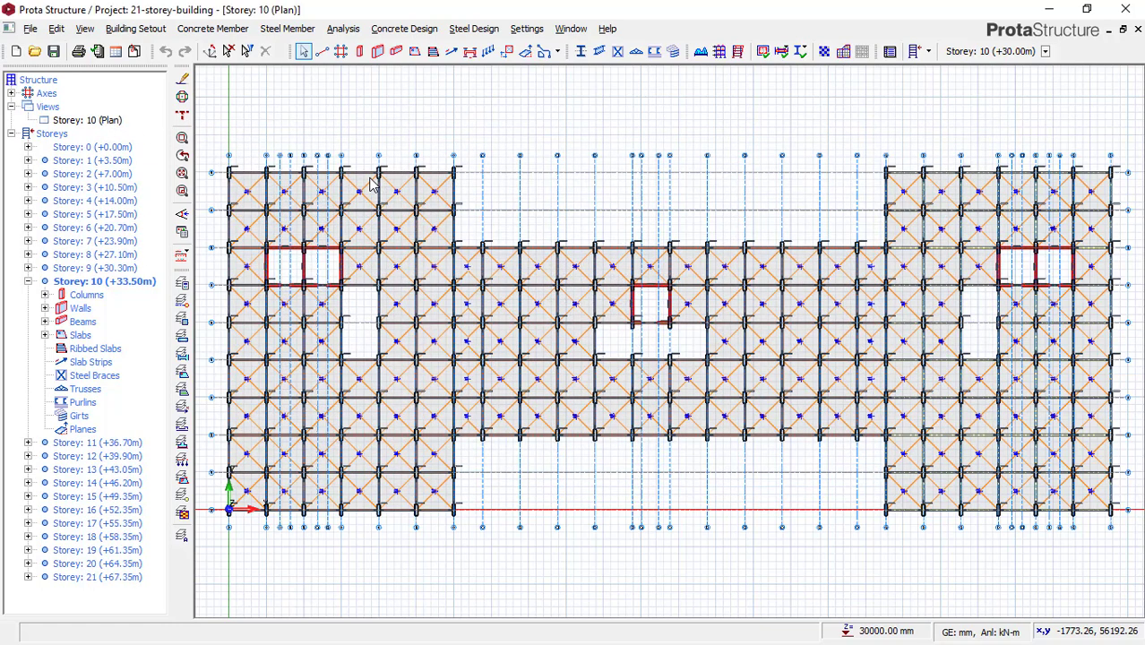
right_click(102, 127)
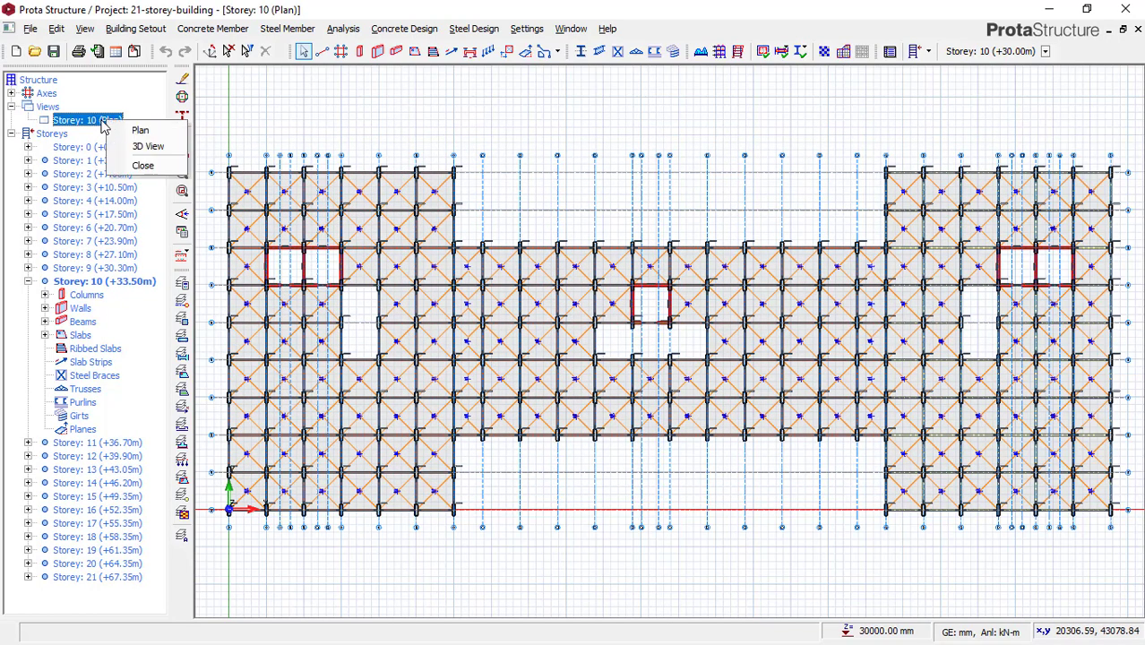
left_click(144, 147)
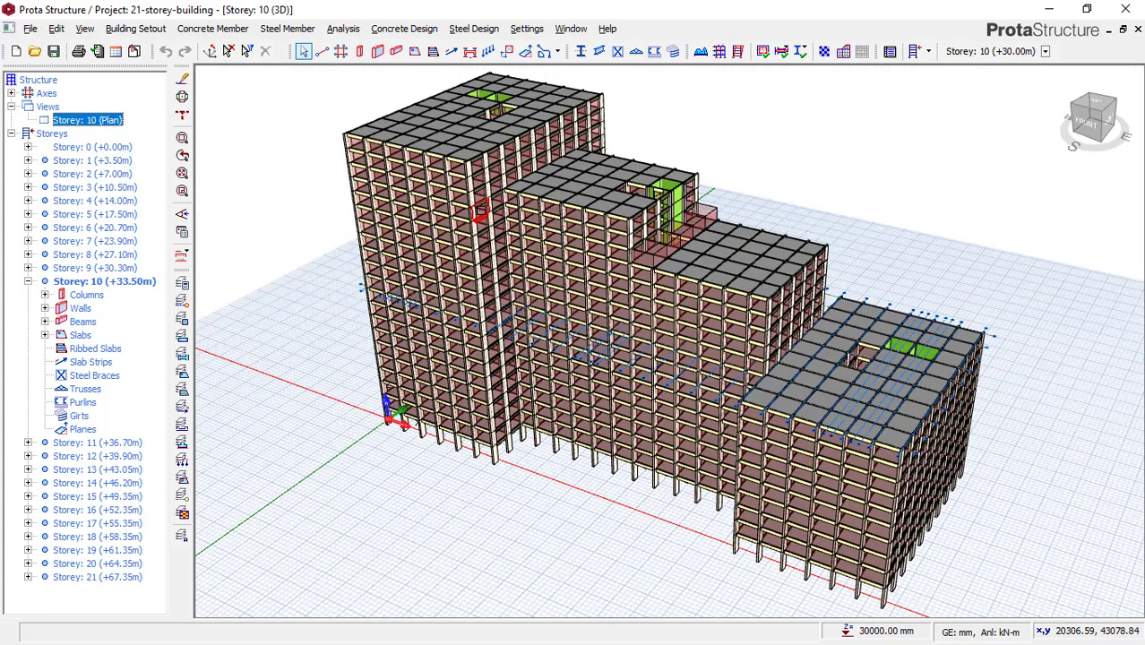
- Examine the stepped building in 3D with its new storey heights and return storey 10 to its plan view
mouse_move(478, 215)
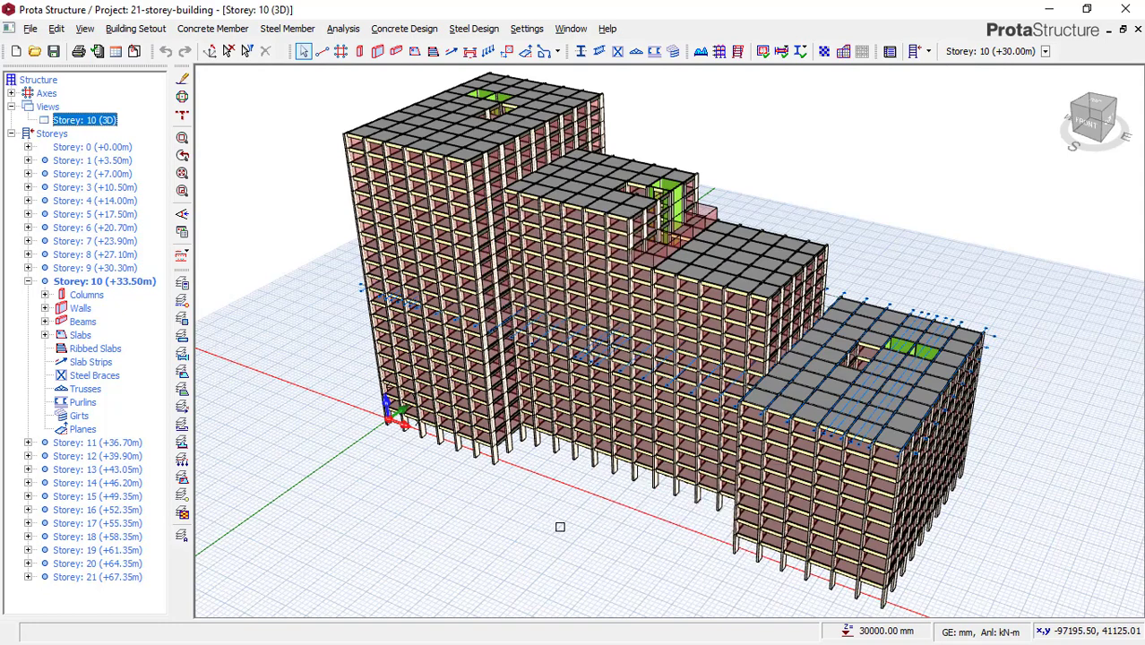
scroll(587, 508, "up", 2)
middle_click_drag(593, 507, 596, 509)
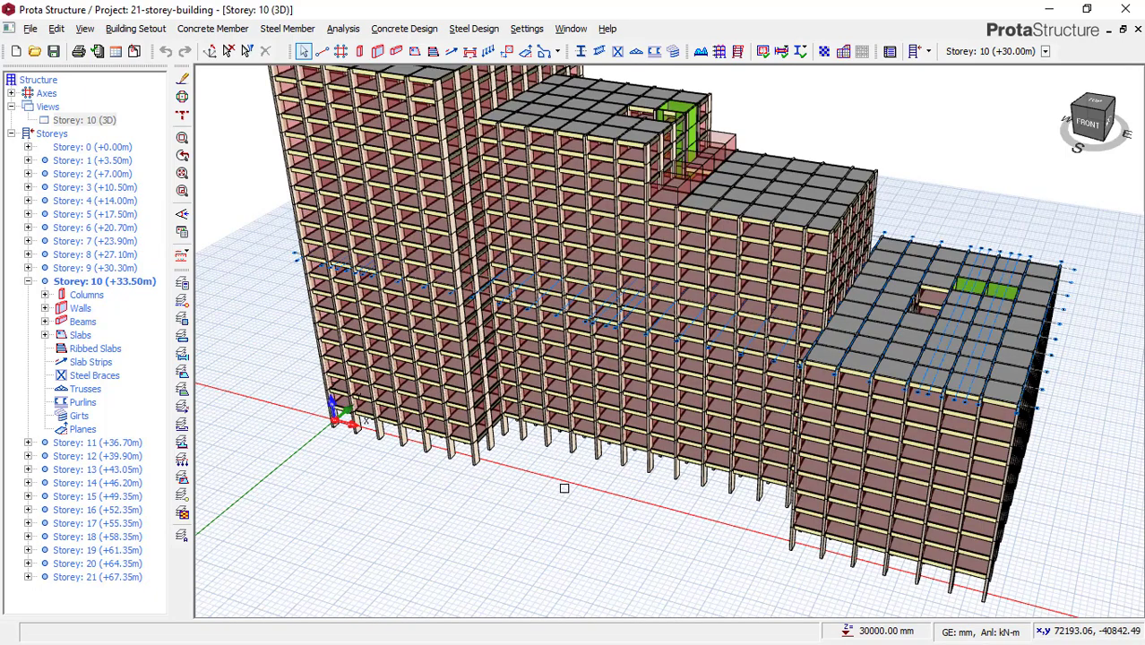
scroll(567, 485, "down", 2)
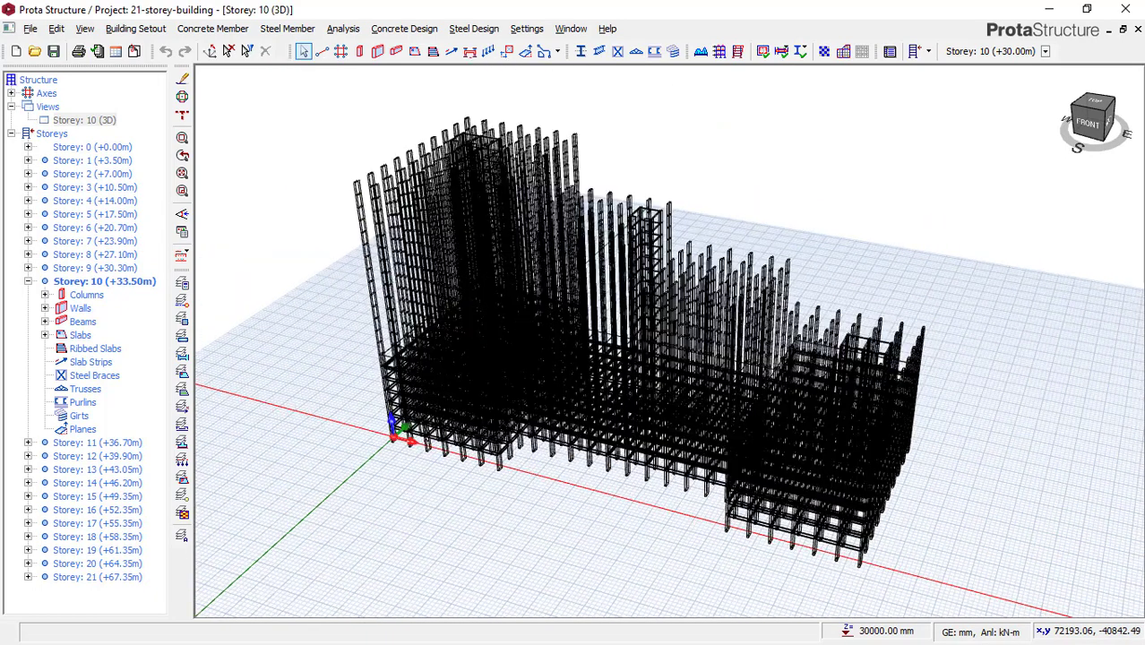
scroll(596, 202, "up", 2)
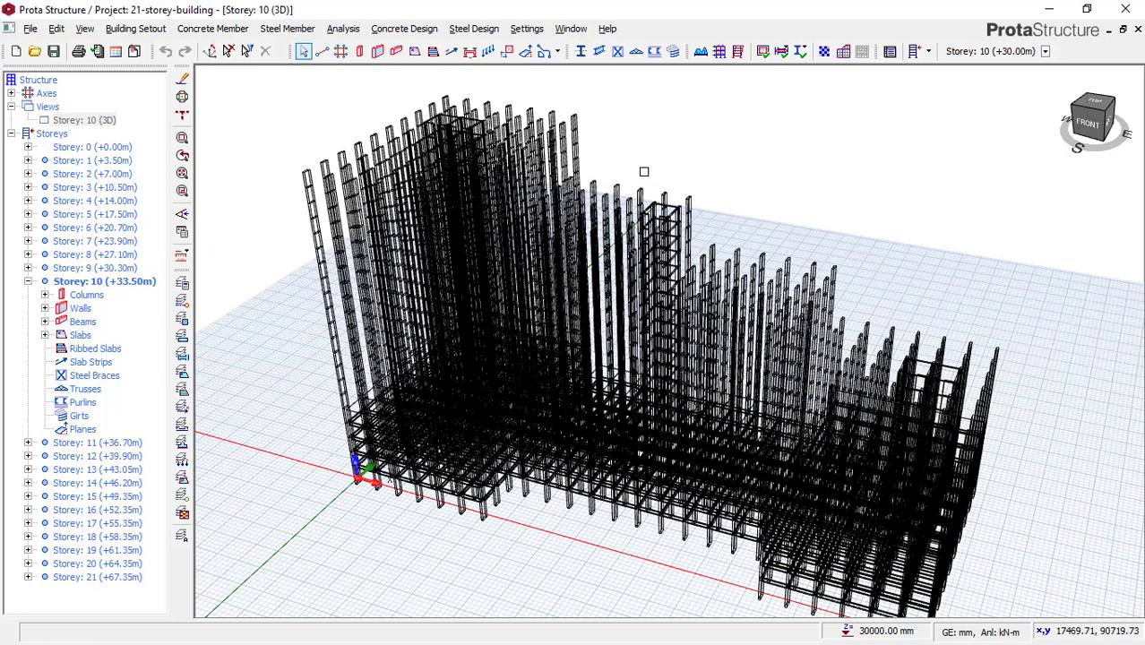
left_click(94, 120)
right_click(96, 122)
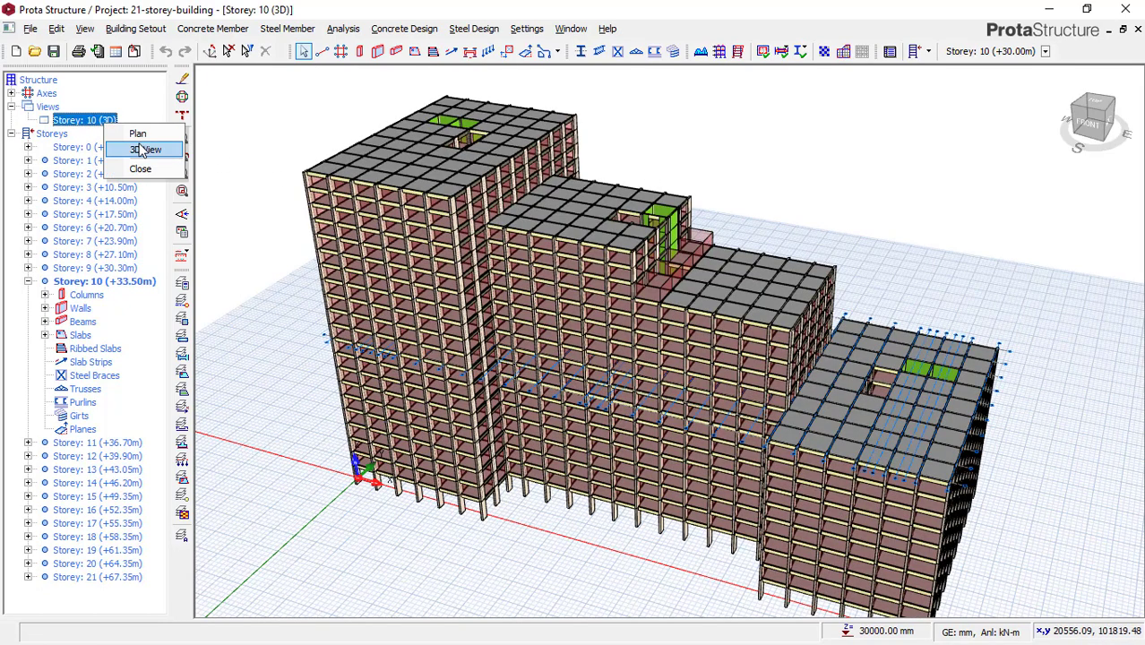
left_click(145, 150)
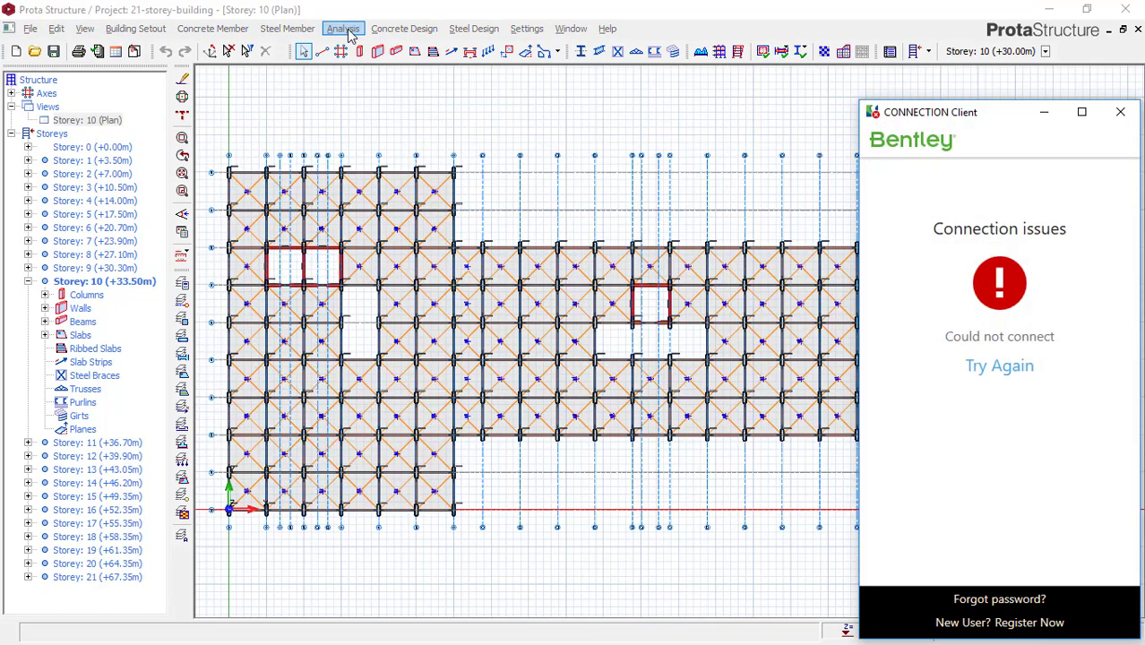
- Minimise the CONNECTION Client window and open the Building Analysis settings
left_click(1044, 112)
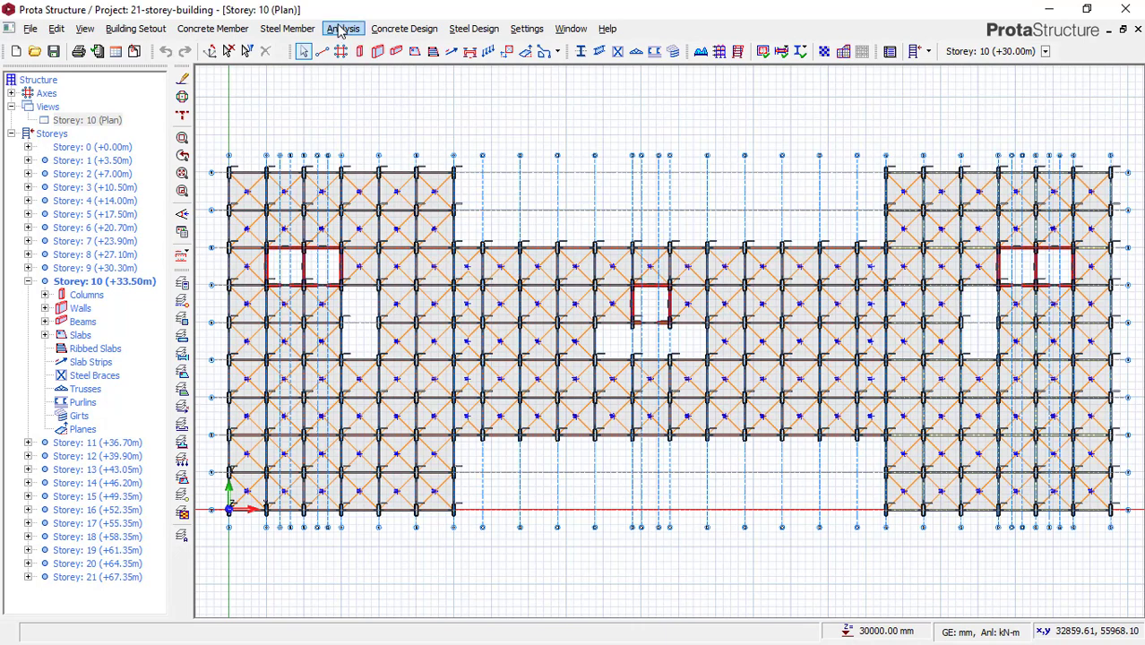
left_click(341, 29)
left_click(340, 28)
left_click(342, 30)
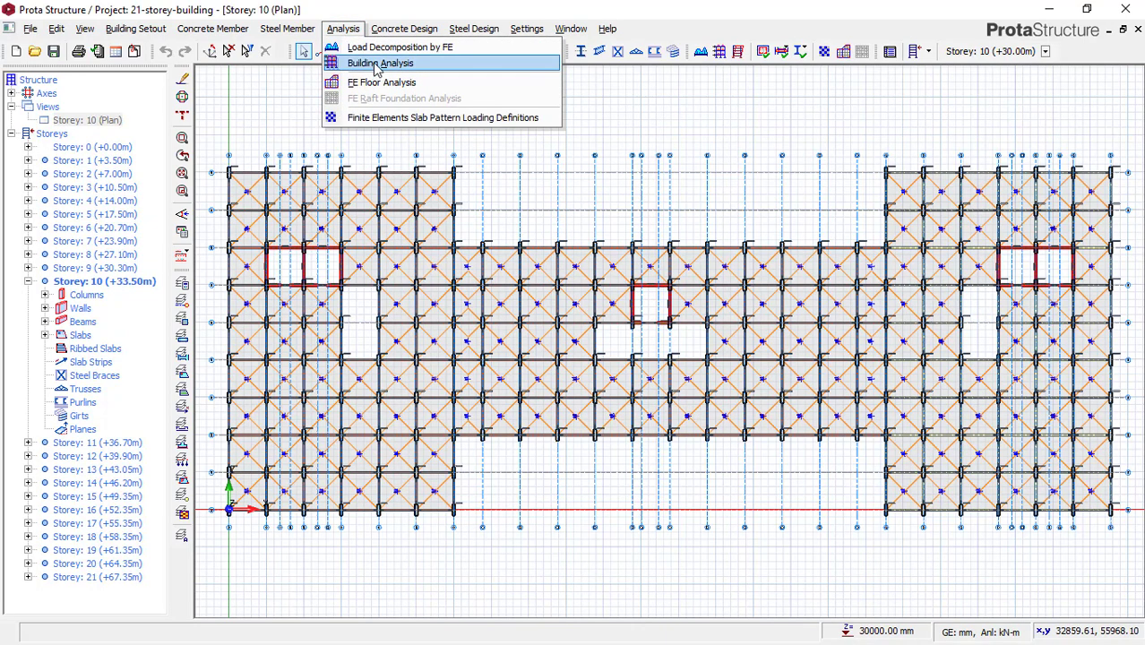
left_click(377, 70)
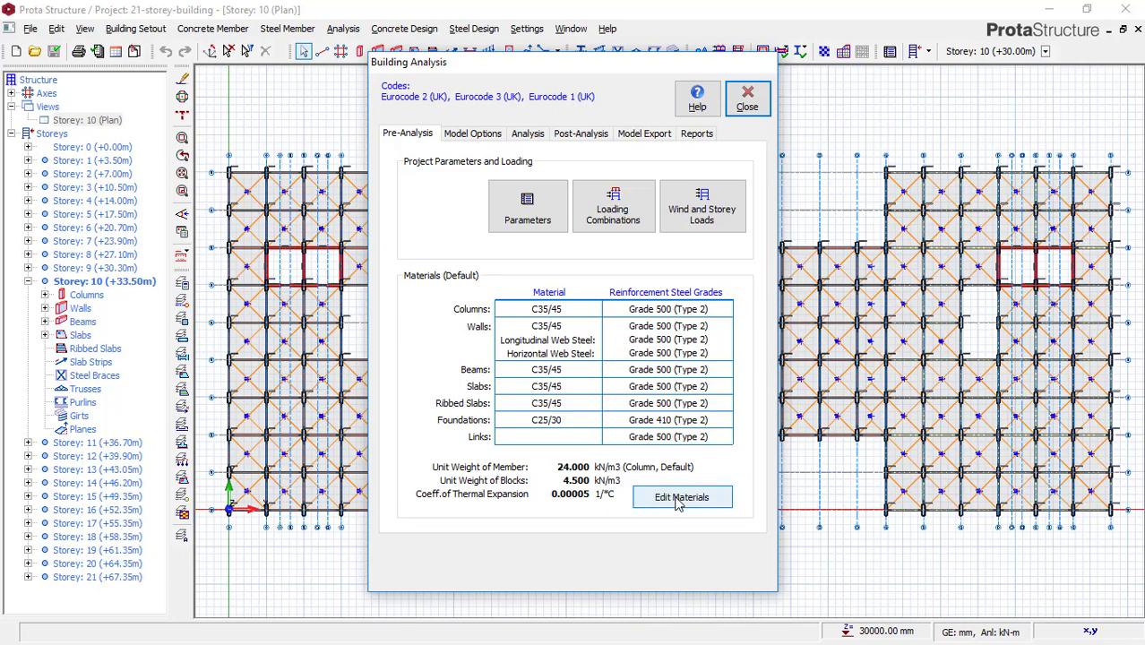
- Set the default concrete grade to C20/25 for columns and apply it to all members of this material class
left_click(679, 500)
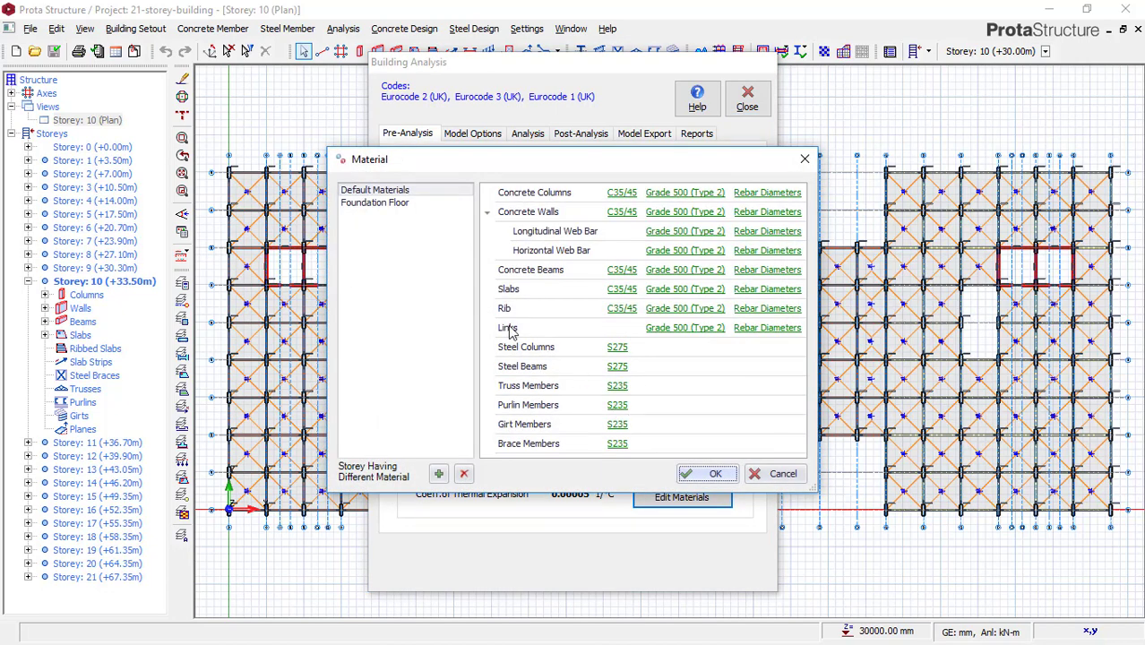
left_click(621, 194)
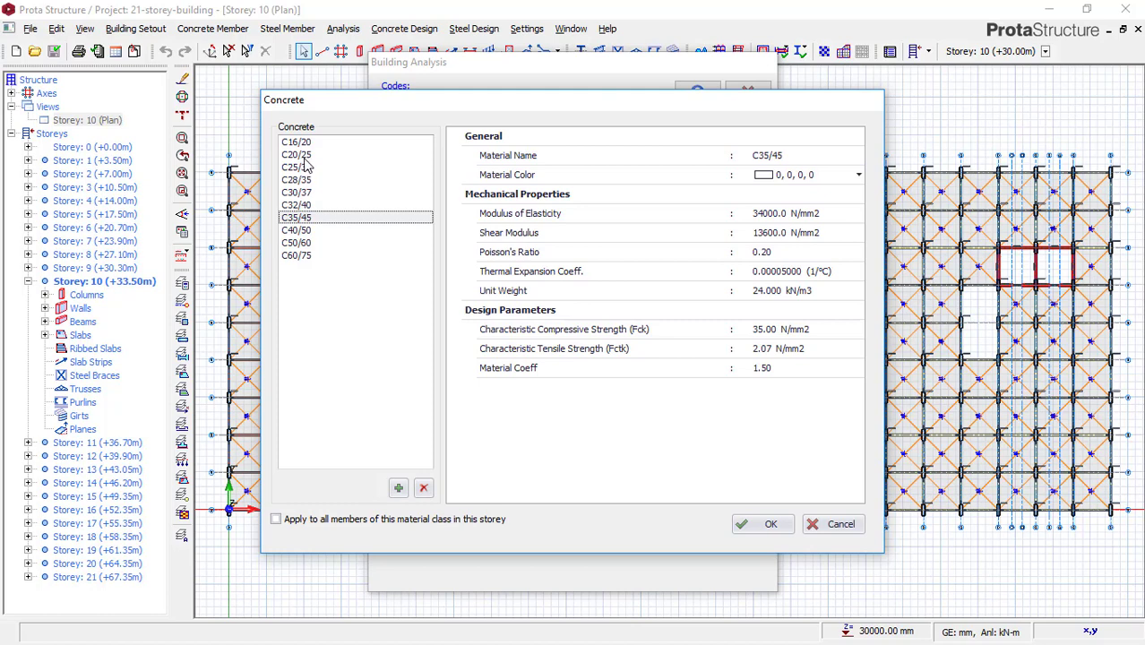
left_click(304, 157)
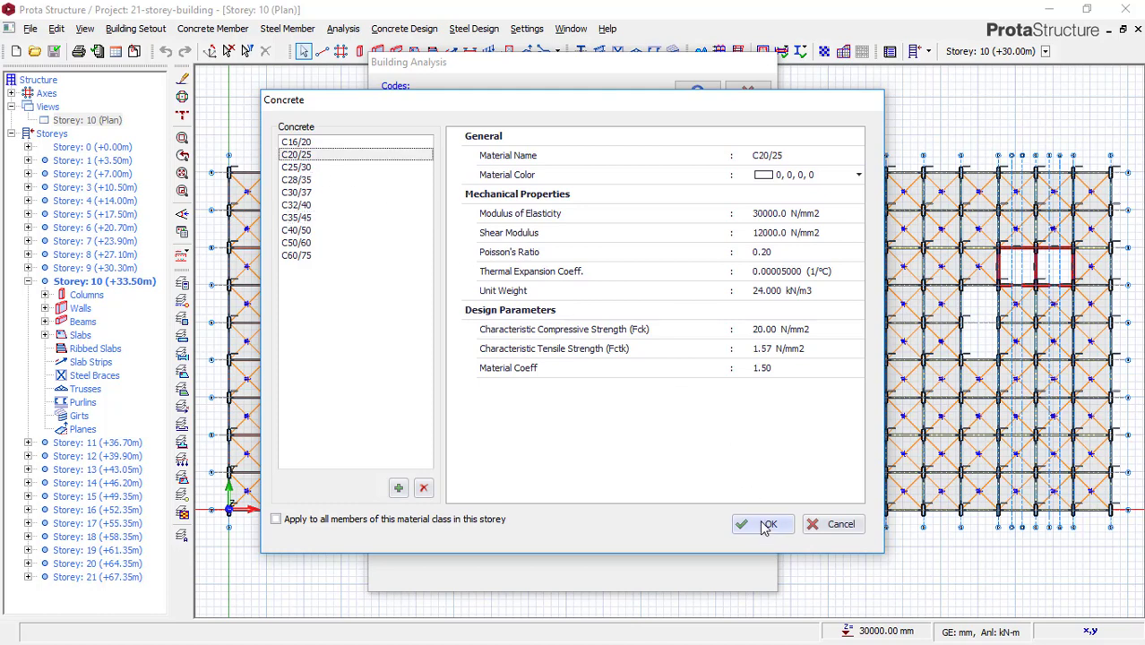
left_click(307, 520)
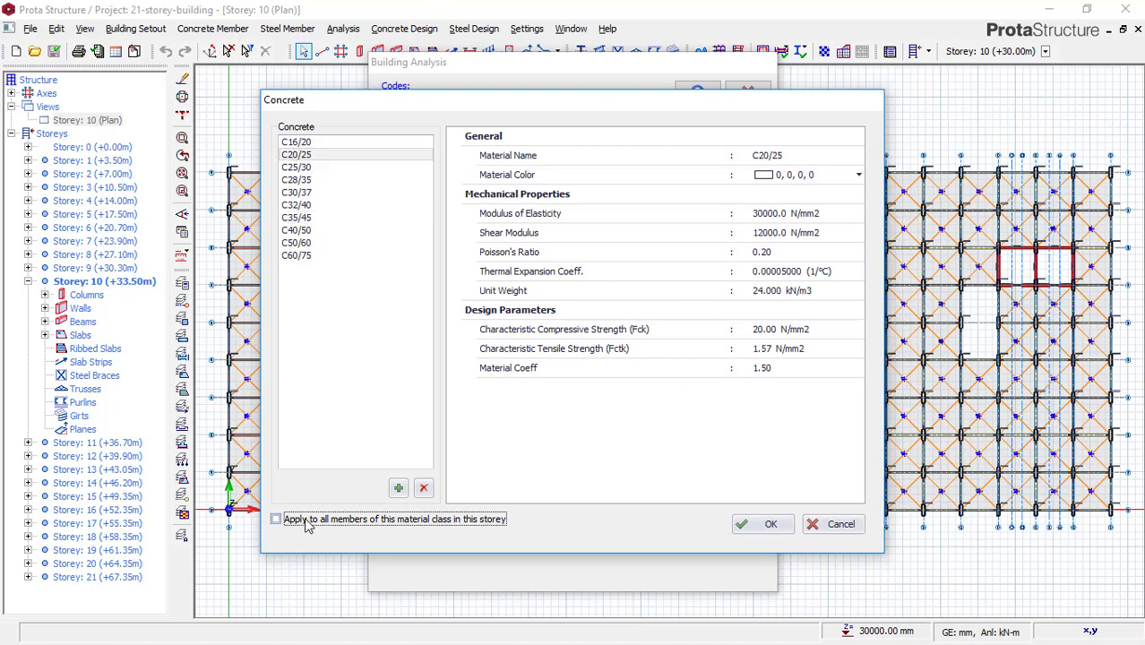
left_click(770, 525)
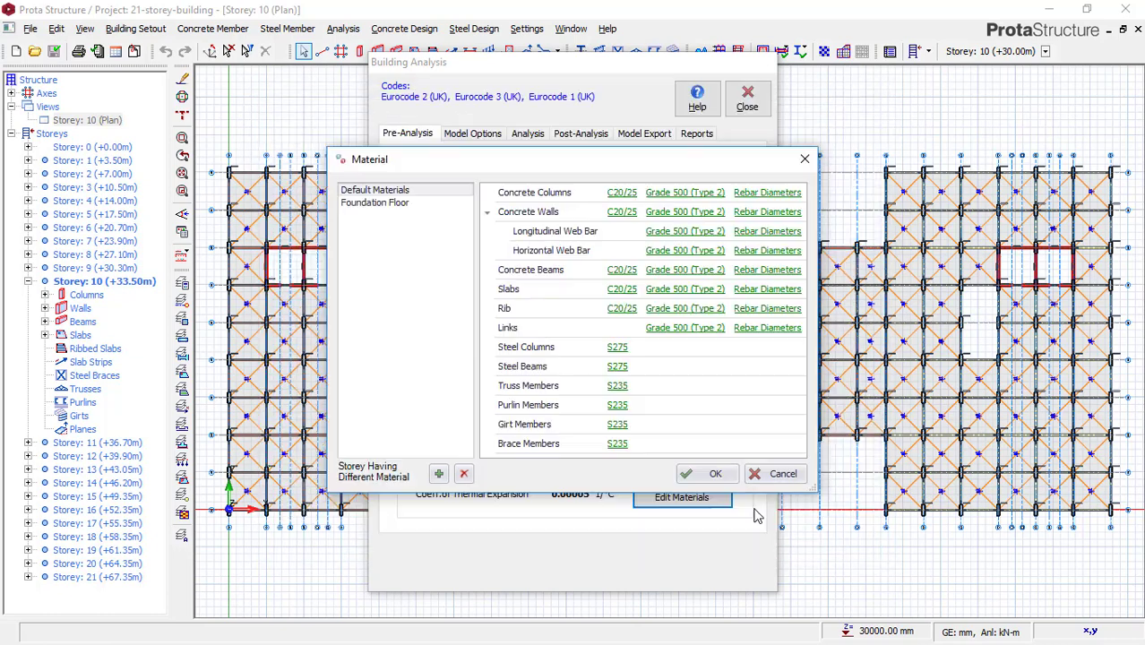
- Set the default reinforcement to Grade 460 (Type 2) and apply it to all members of this material class
left_click(668, 196)
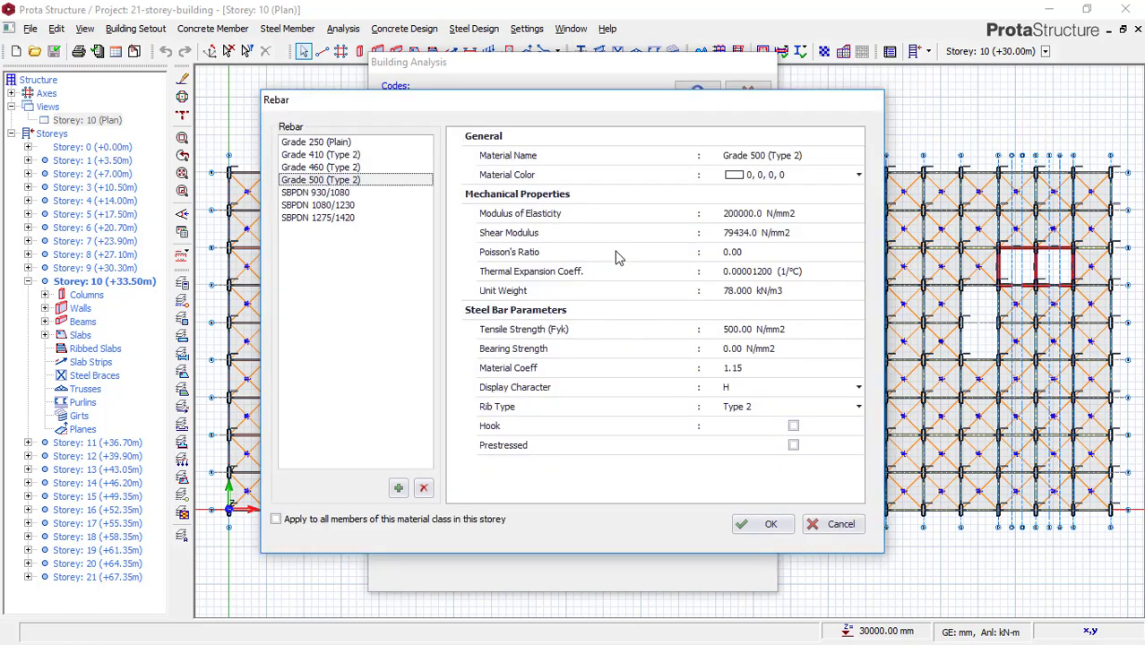
left_click(323, 168)
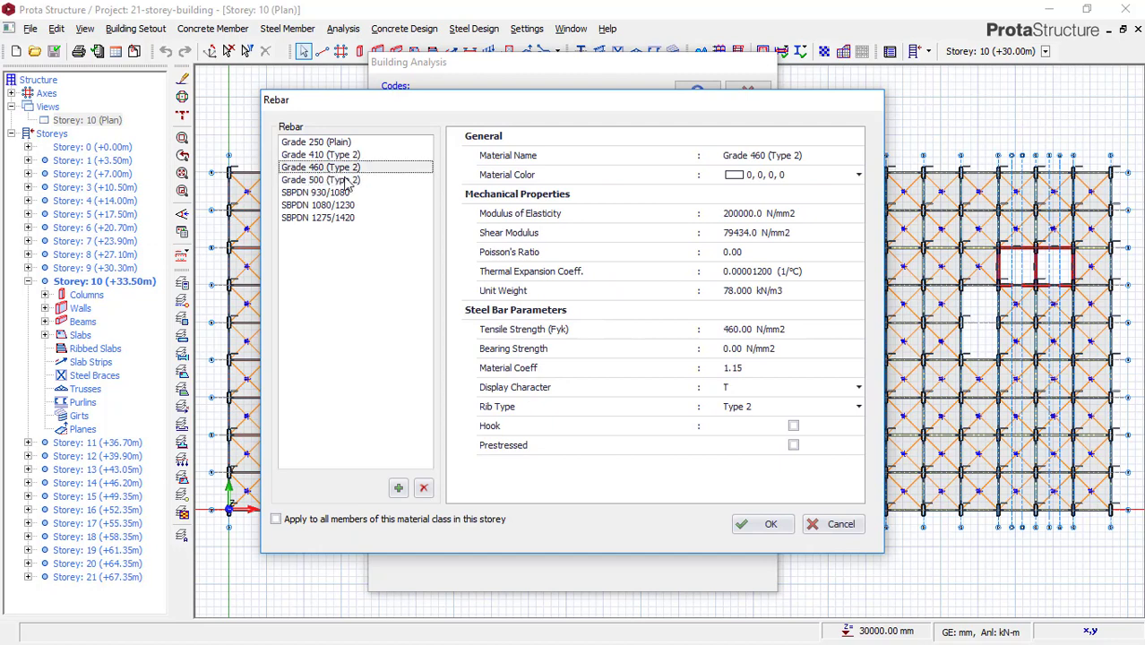
left_click(339, 519)
left_click(767, 526)
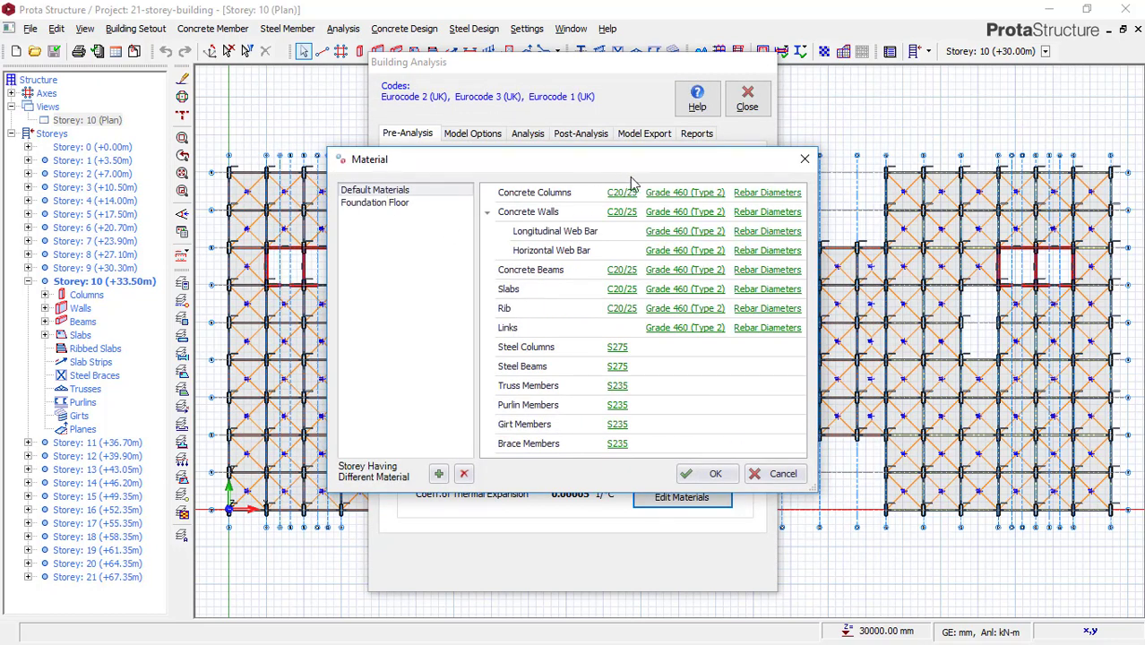
- Restrict the concrete column rebar diameters to T16, T20 and T25 only
left_click(760, 195)
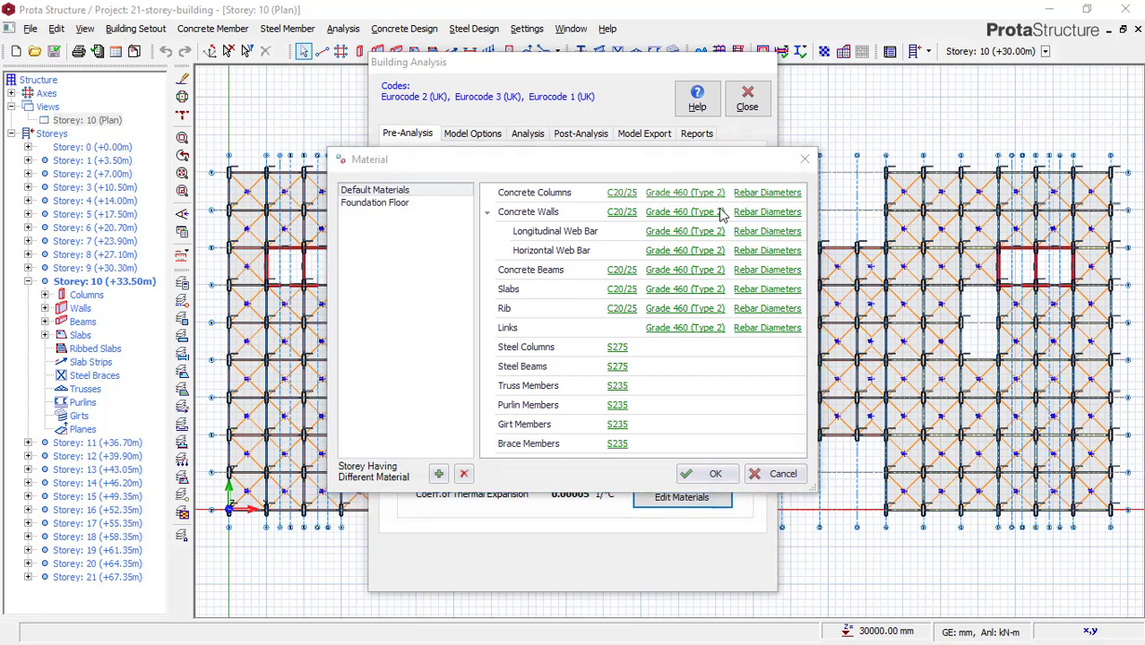
left_click(347, 486)
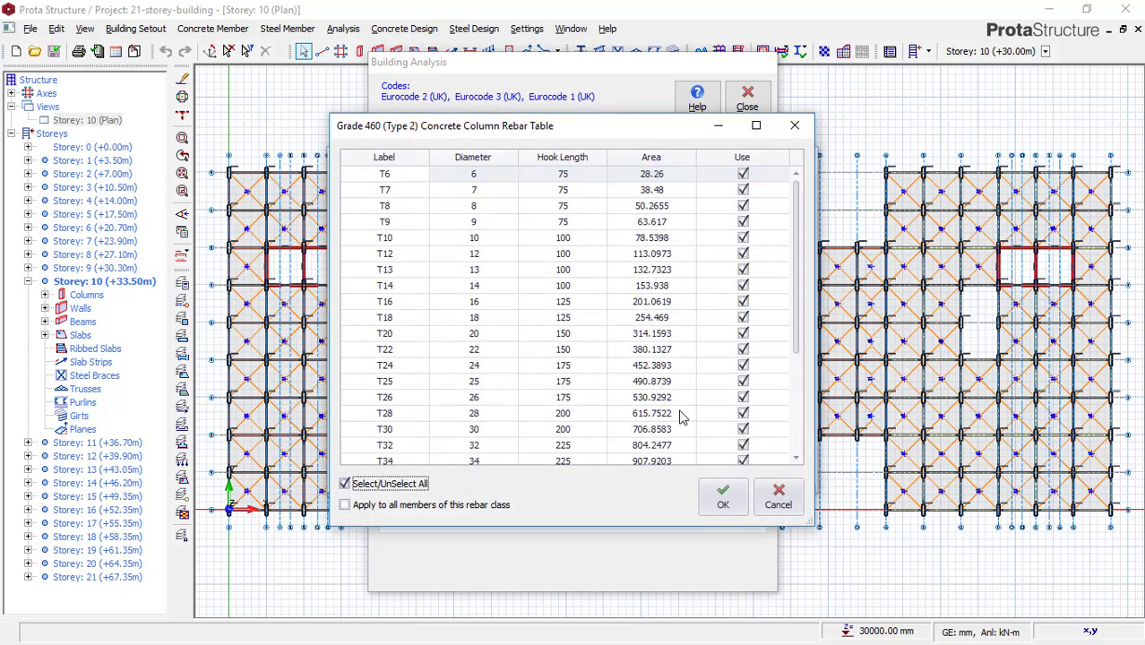
left_click(347, 486)
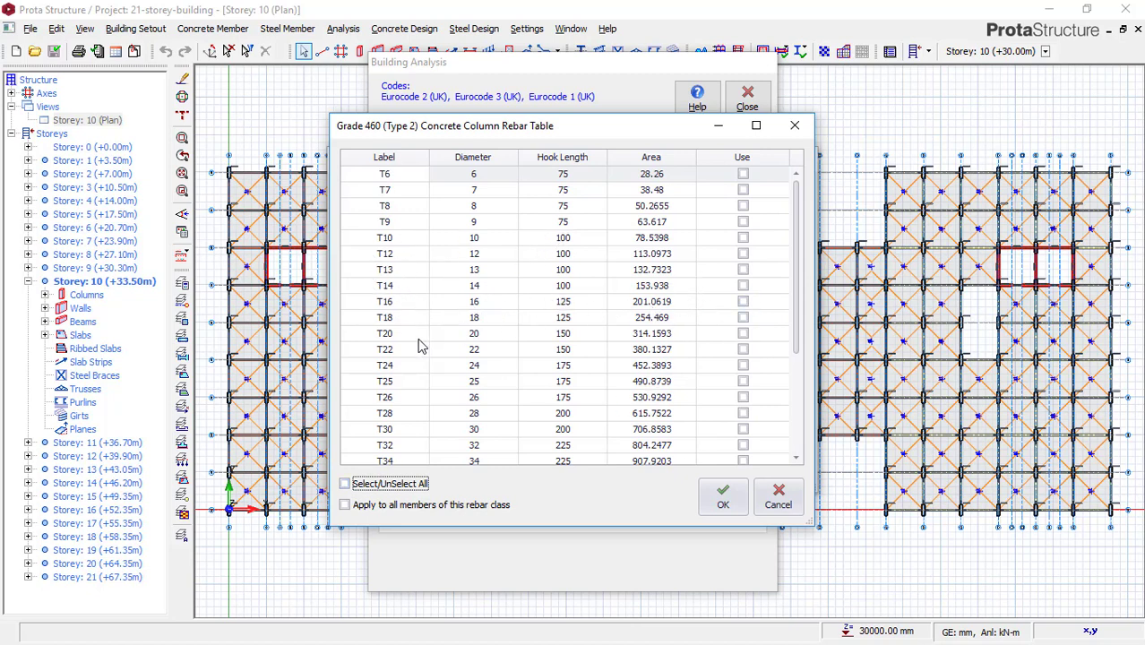
left_click(743, 334)
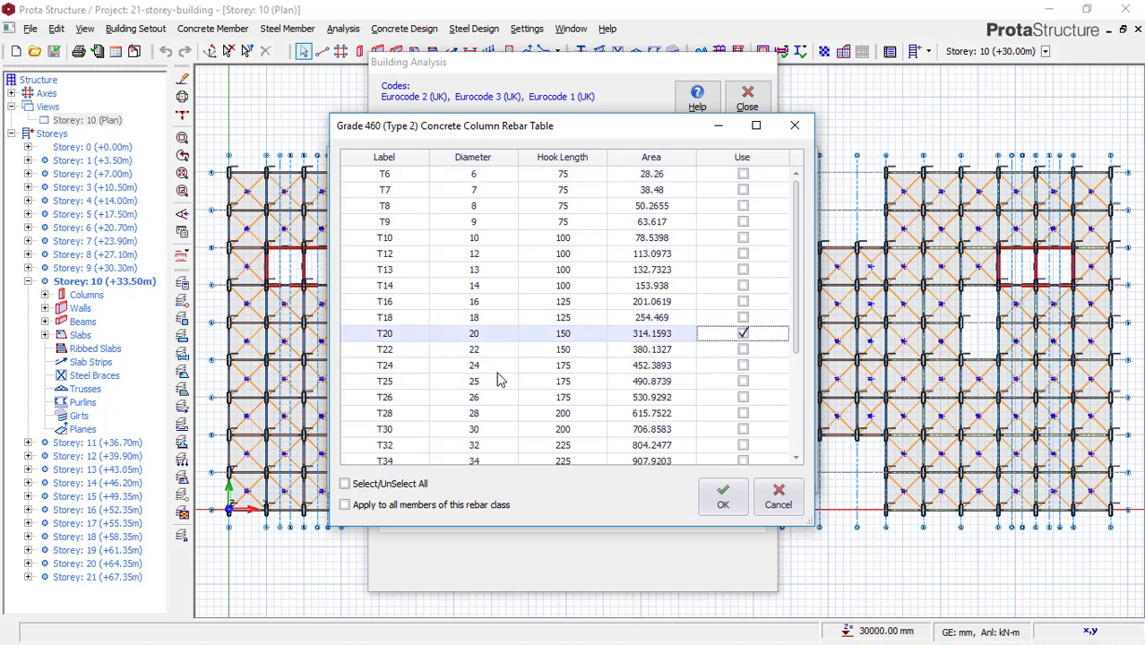
left_click(743, 382)
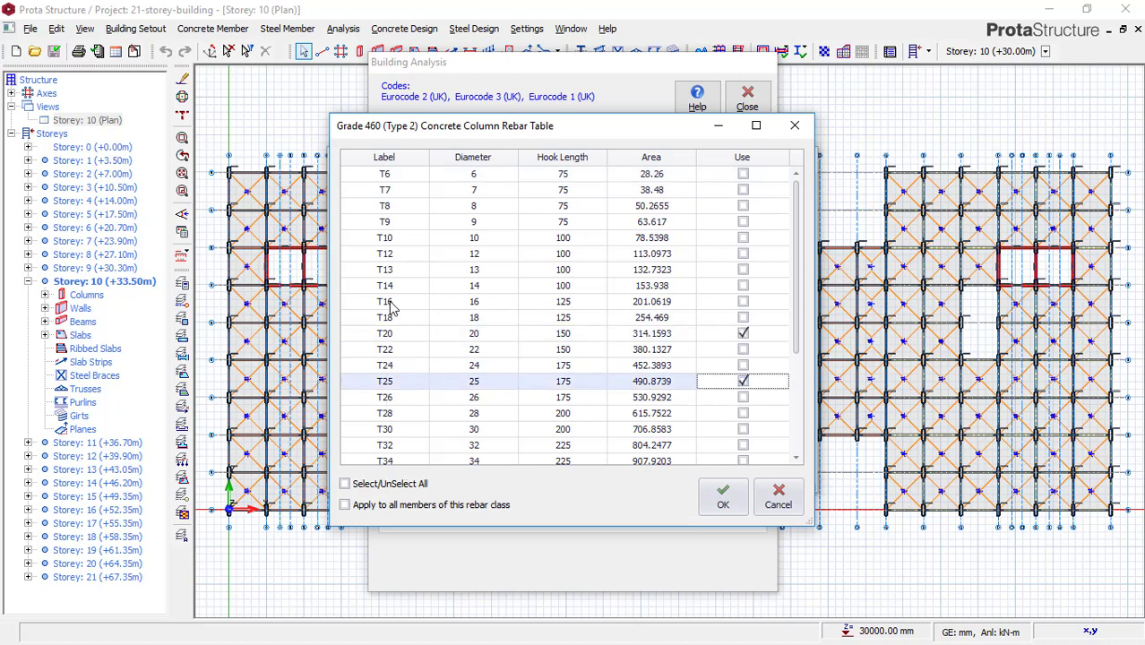
left_click(743, 303)
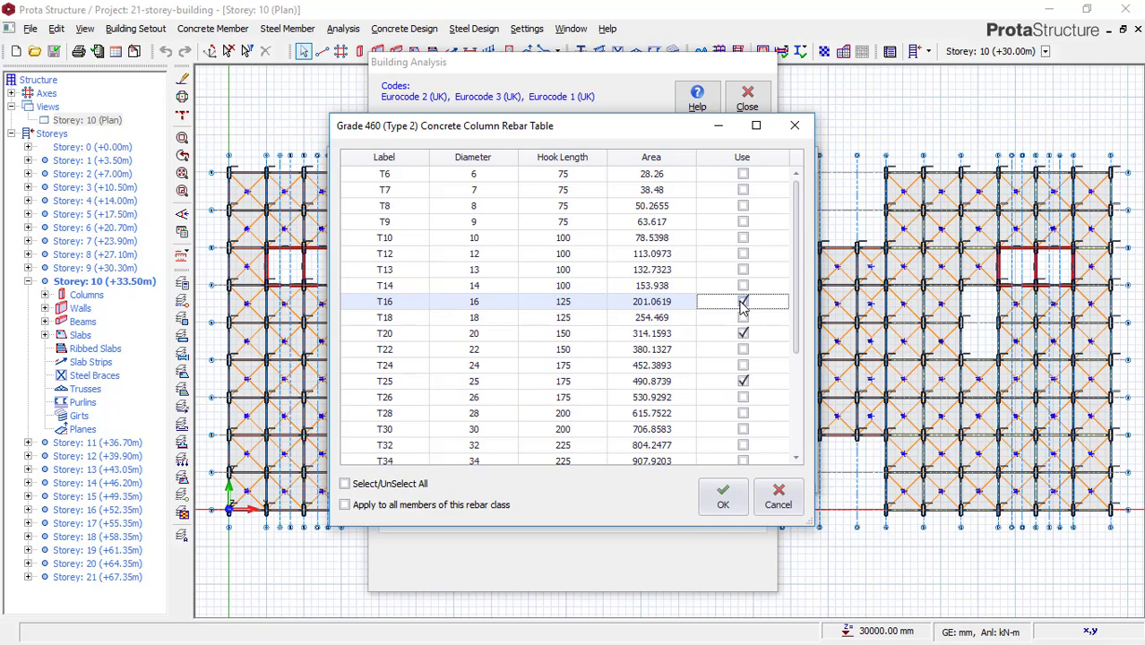
left_click(724, 498)
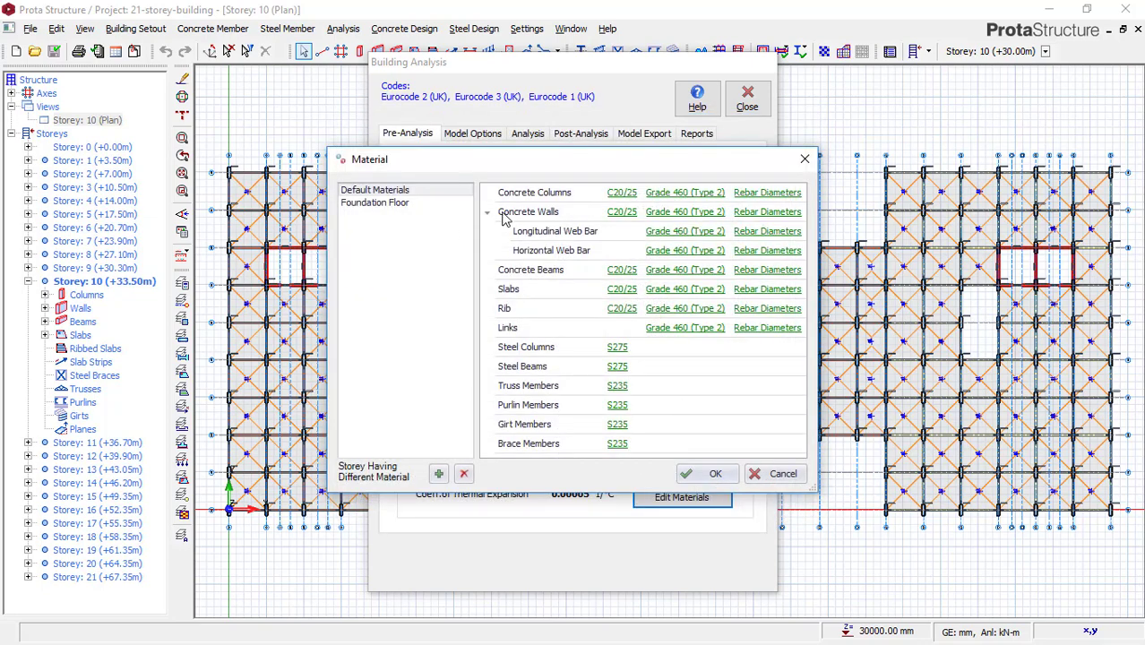
- Restrict the concrete wall rebar diameters to T16 and T20 only
left_click(761, 213)
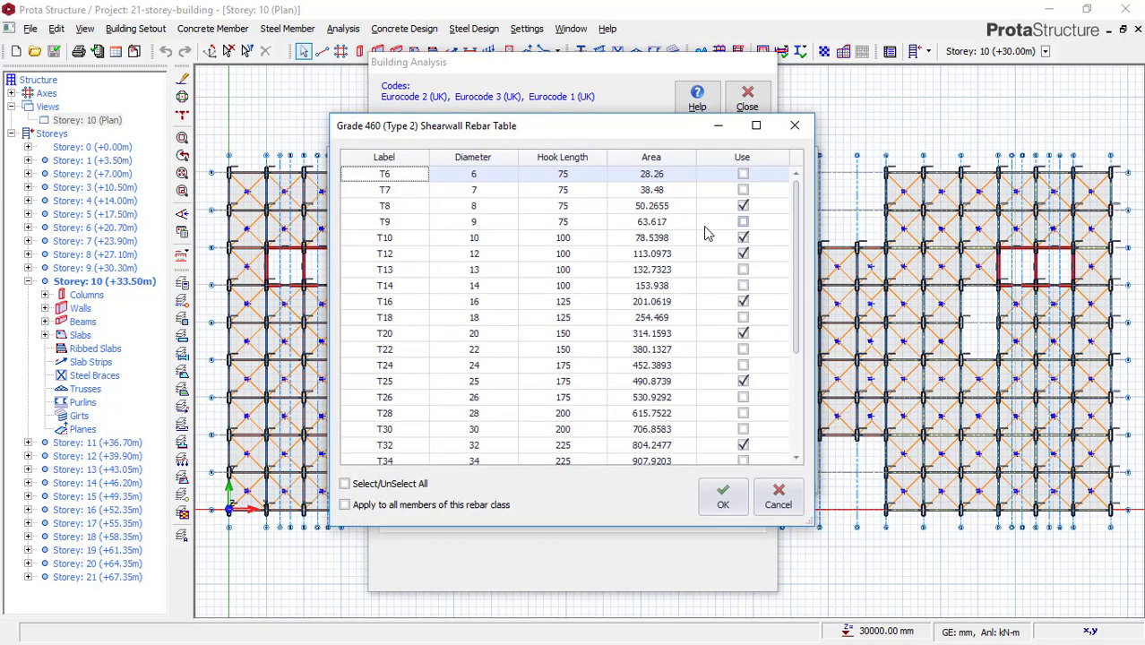
left_click(346, 484)
left_click(346, 484)
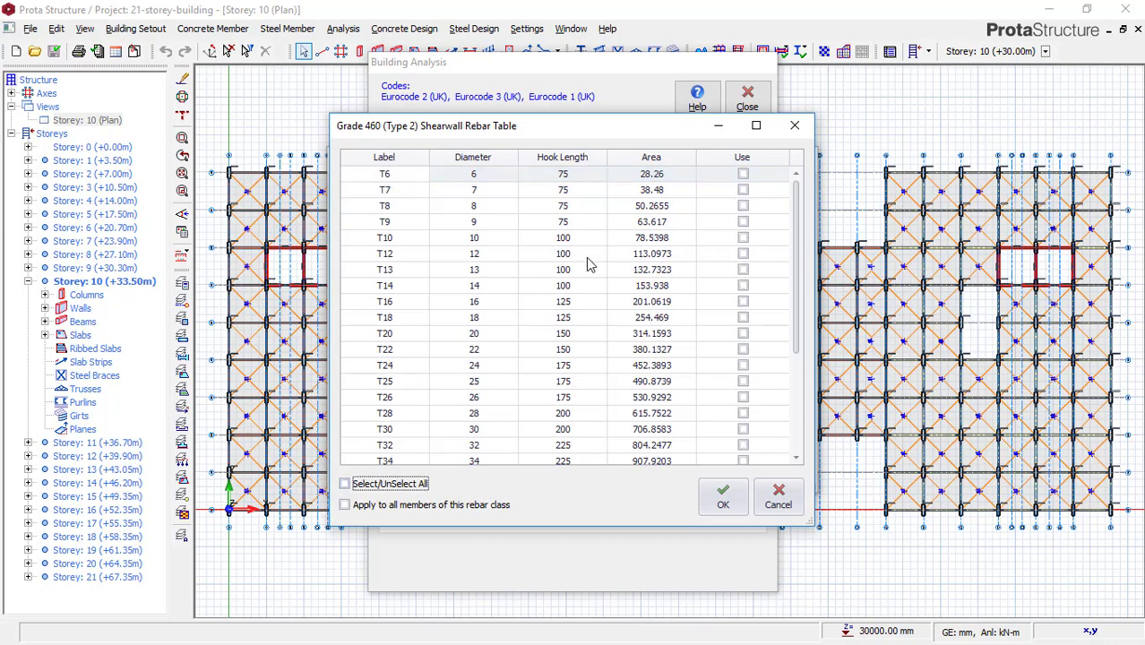
left_click(743, 303)
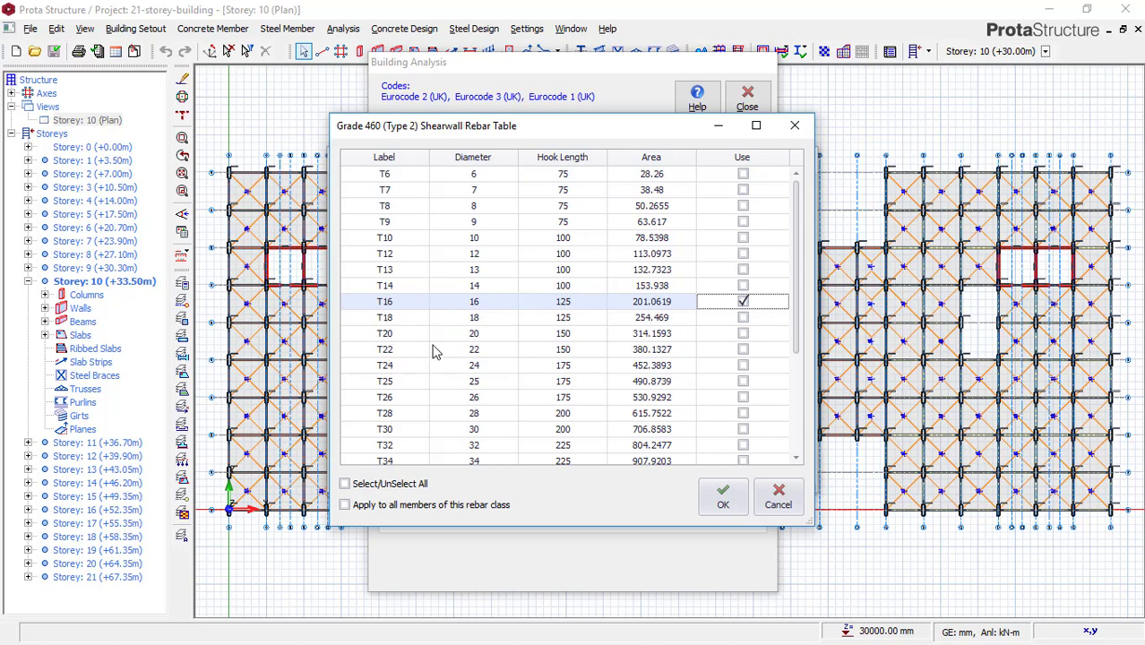
left_click(742, 334)
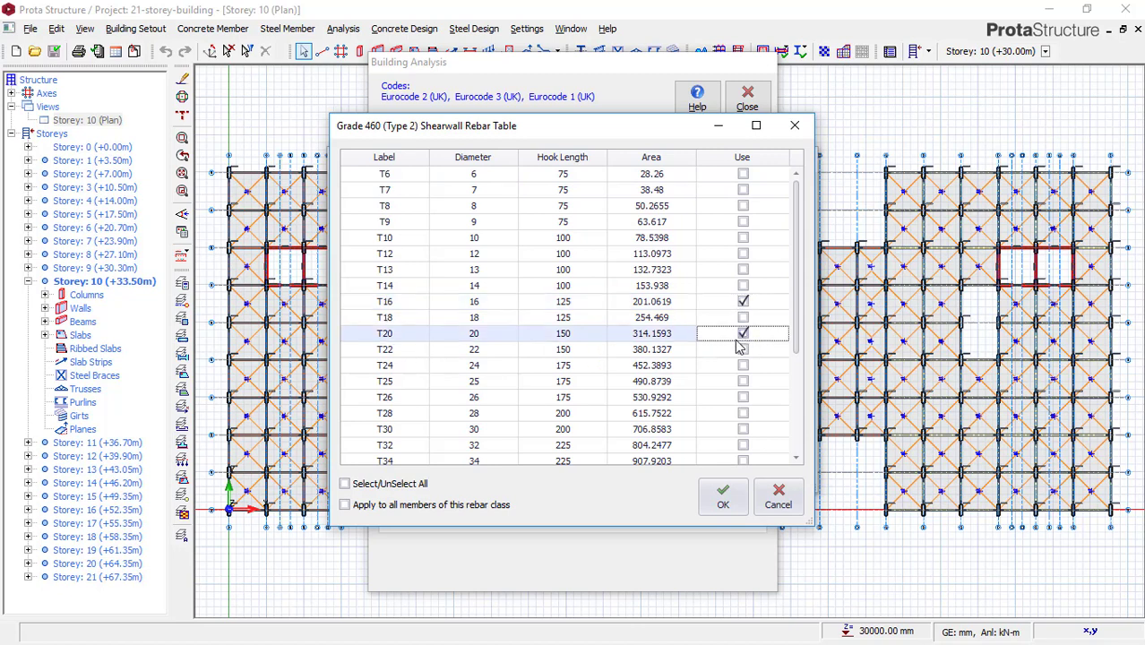
left_click(723, 492)
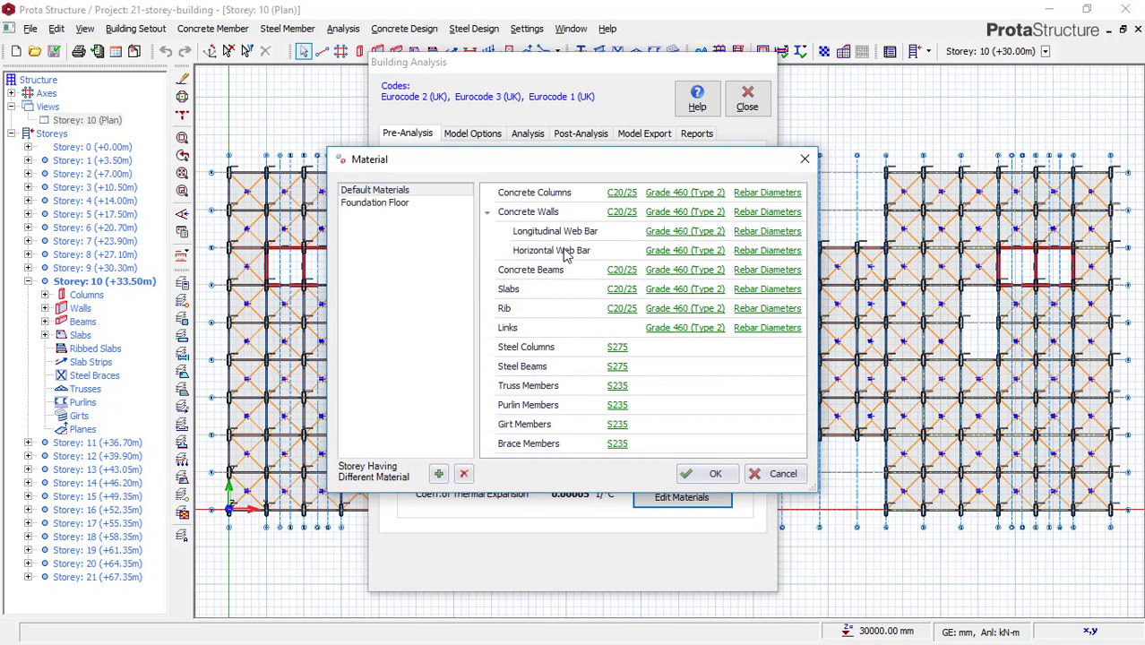
- Restrict the concrete beam rebar diameters to T16, T20 and T25 only
left_click(785, 274)
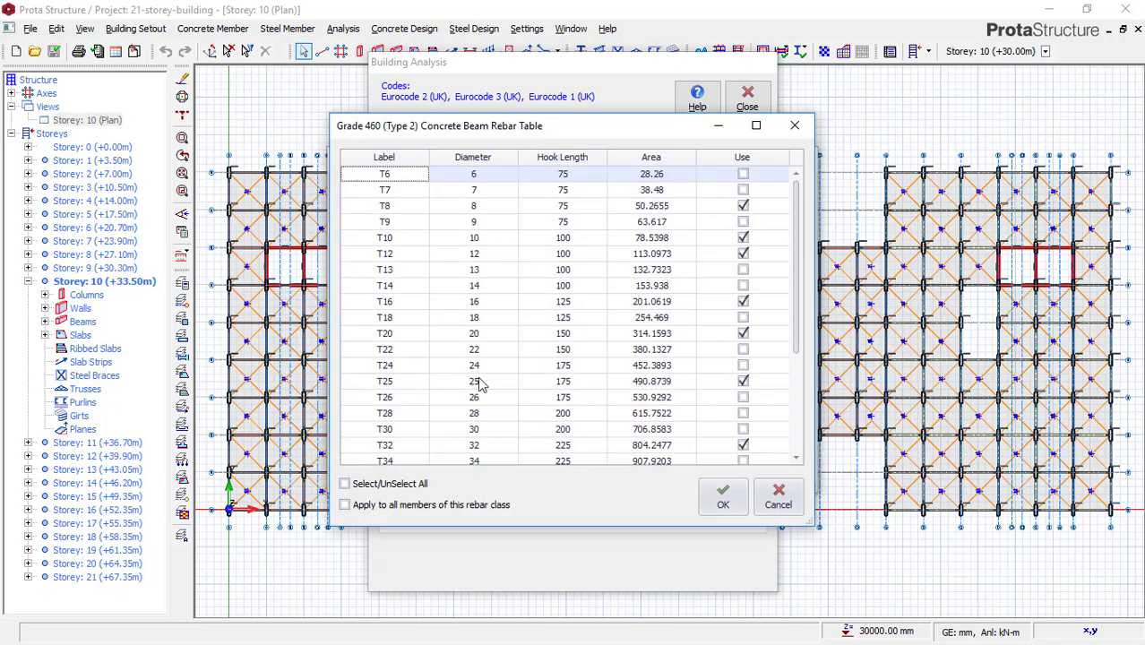
left_click(346, 484)
left_click(346, 484)
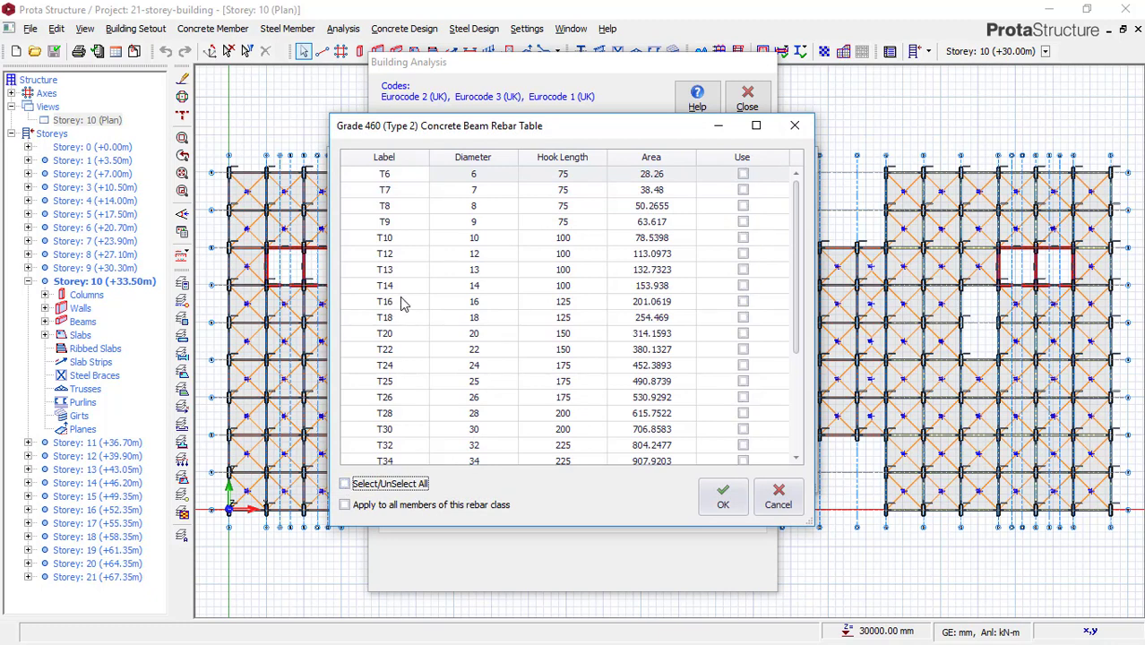
left_click(743, 302)
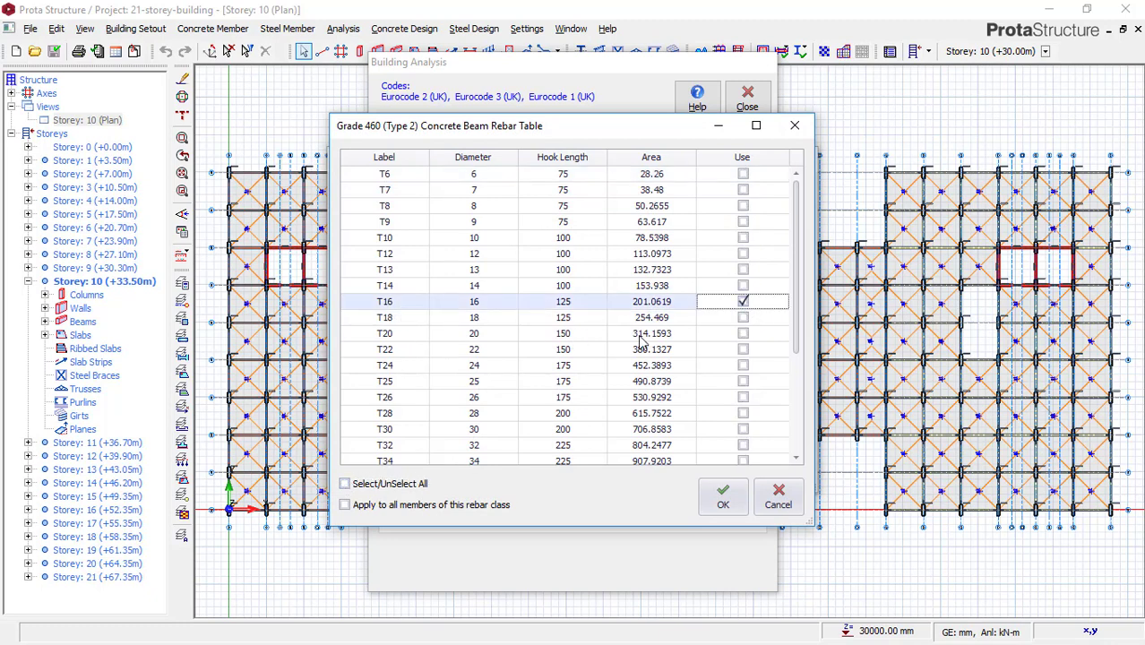
left_click(741, 334)
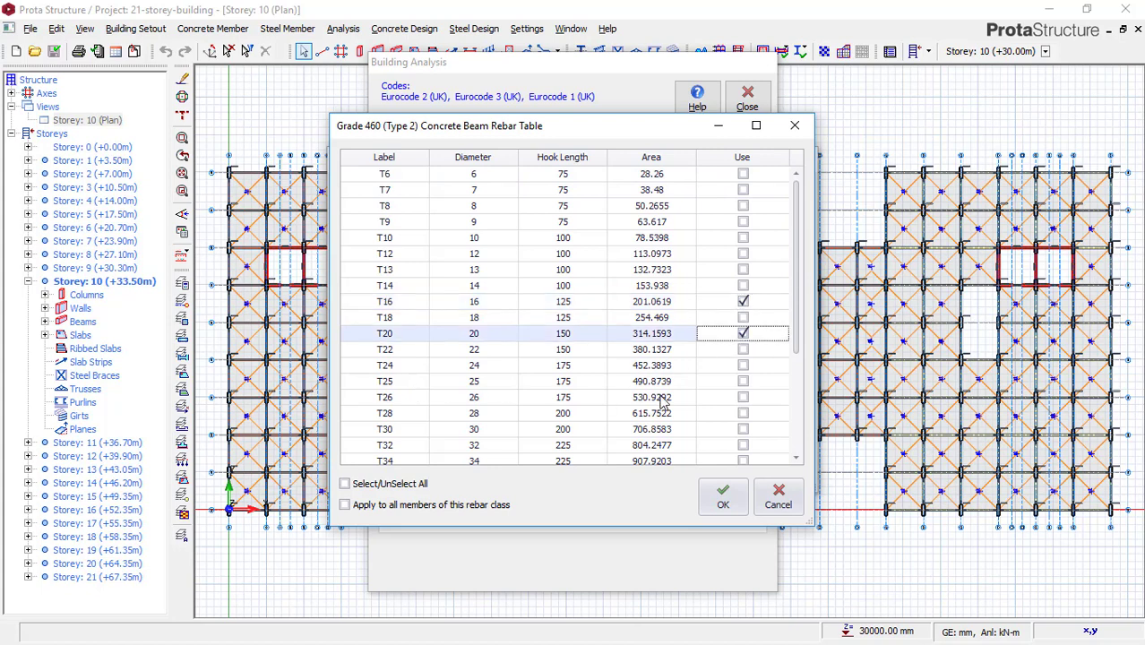
left_click(741, 383)
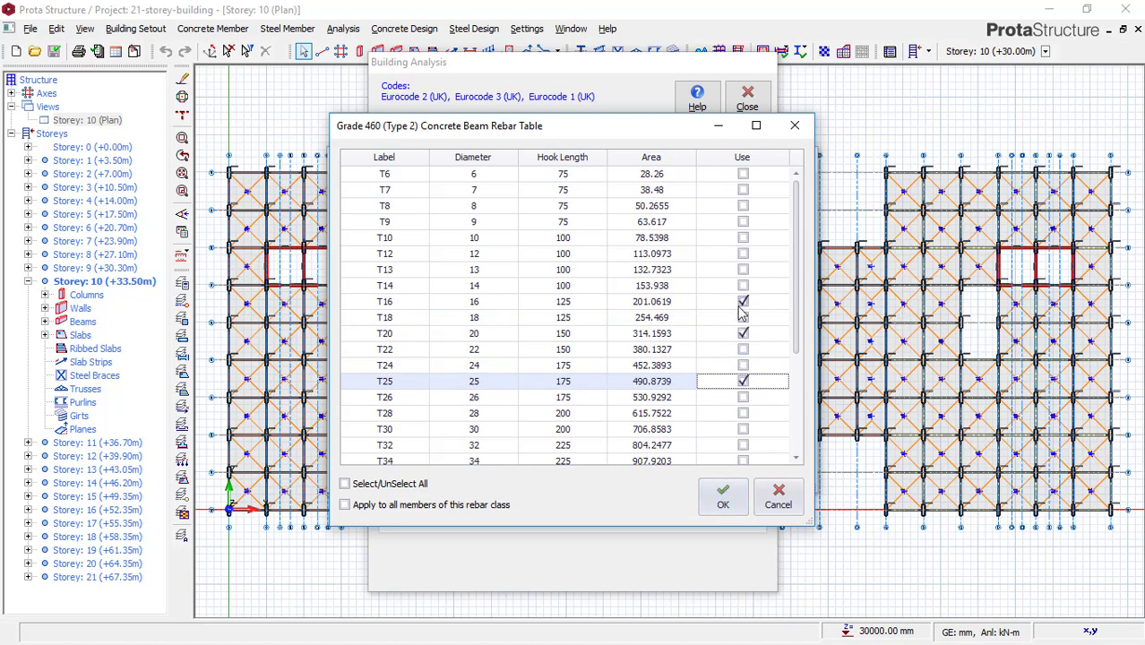
left_click(723, 497)
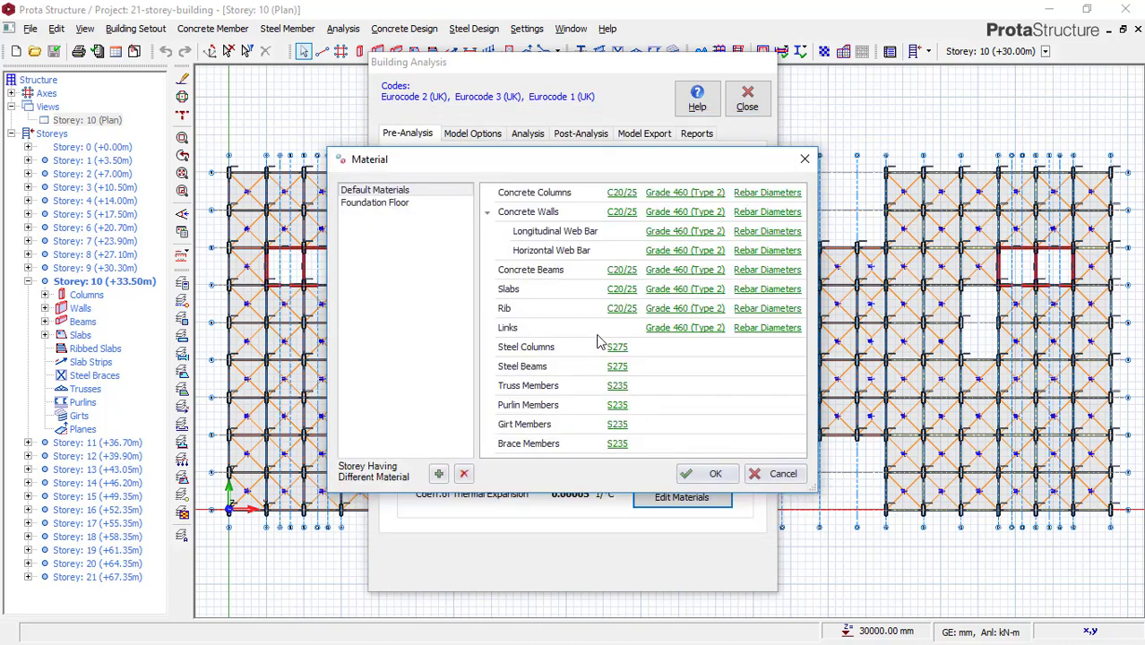
- Restrict the slab rebar diameters to T12 only
left_click(738, 290)
left_click(346, 484)
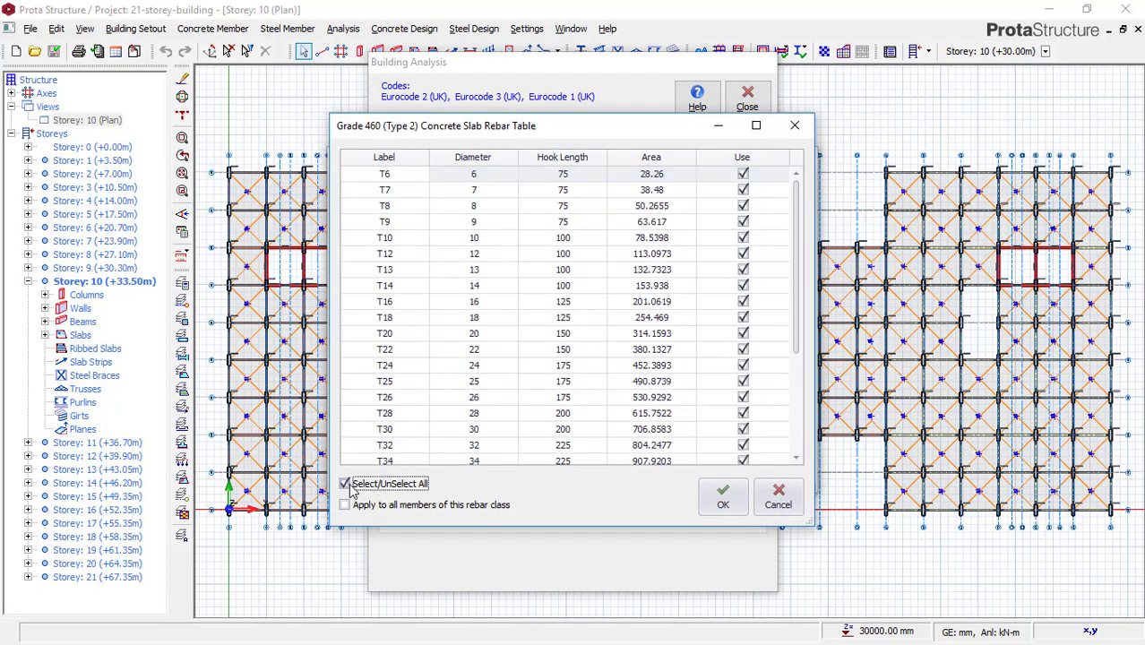
left_click(346, 484)
left_click(744, 255)
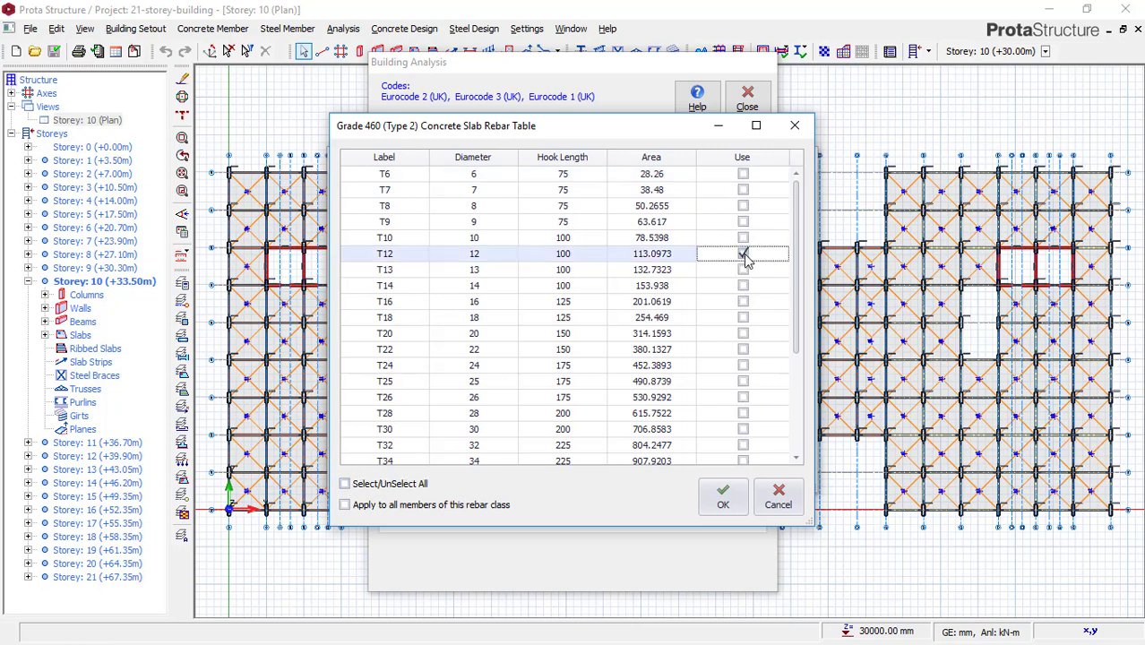
left_click(723, 494)
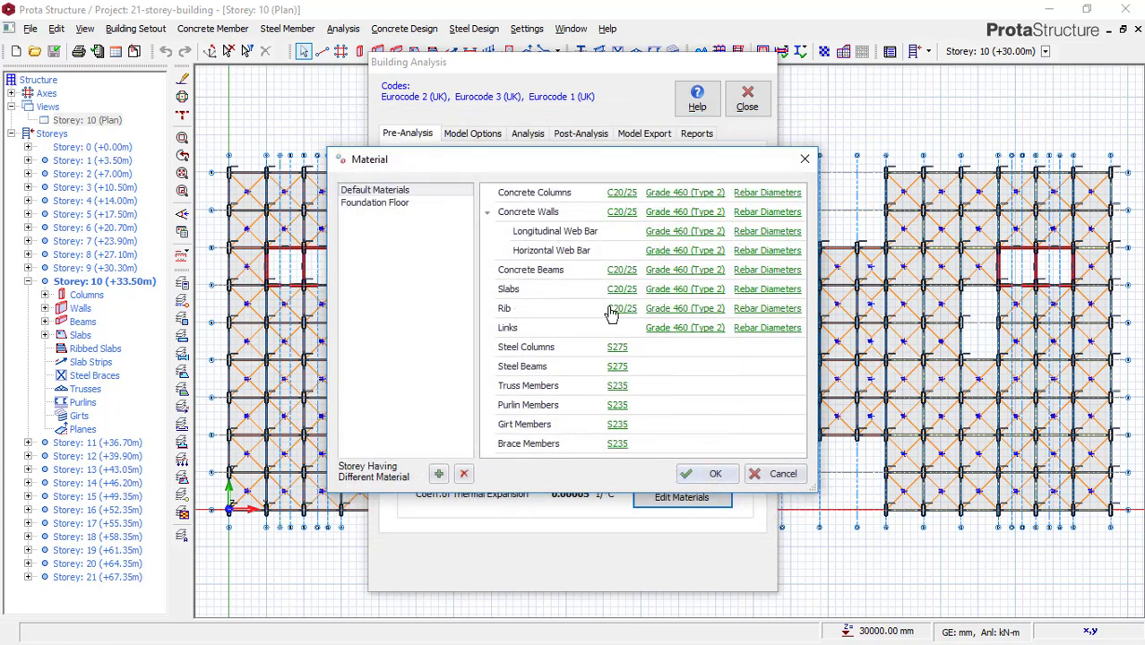
- Restrict the link rebar diameters to T10 only
left_click(757, 331)
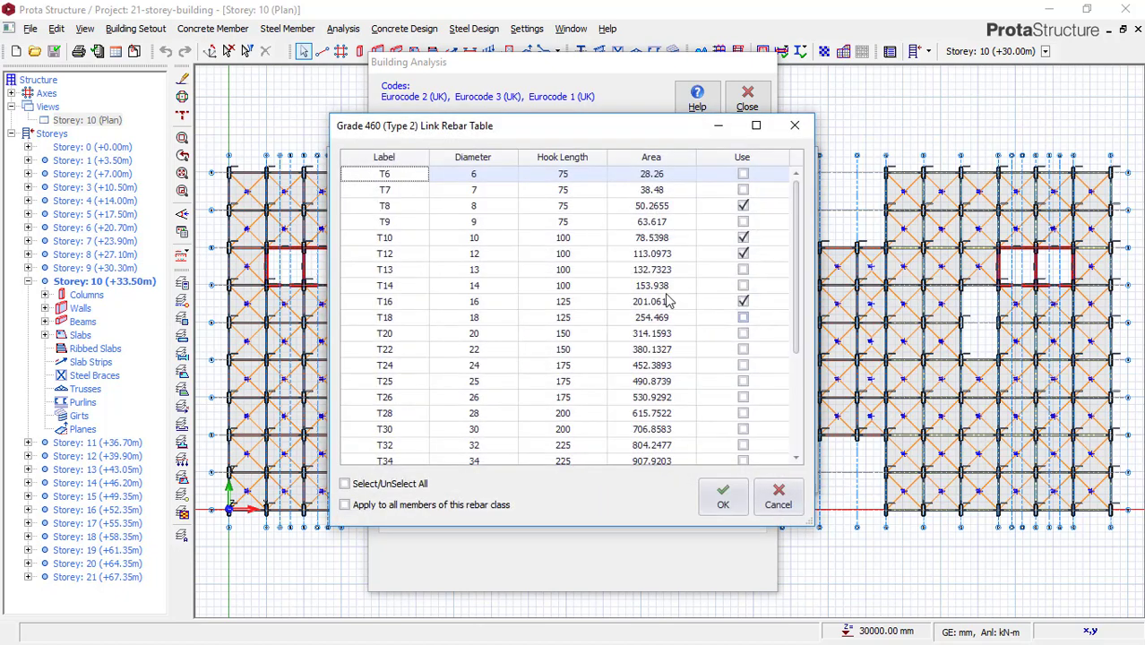
left_click(350, 484)
left_click(349, 484)
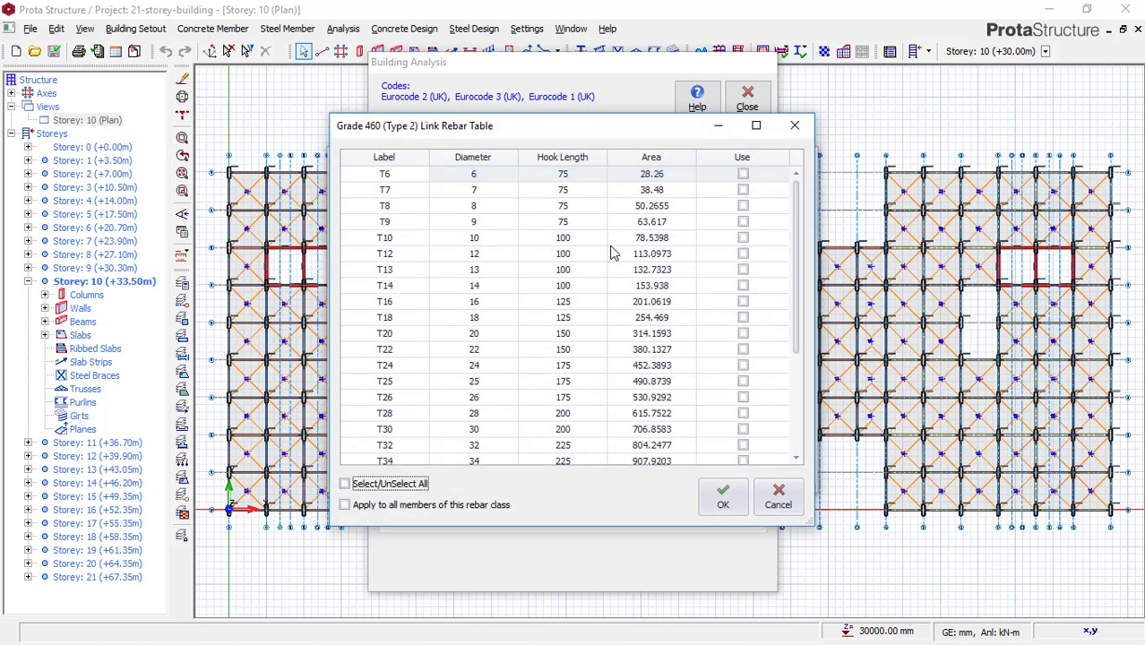
left_click(743, 237)
left_click(735, 507)
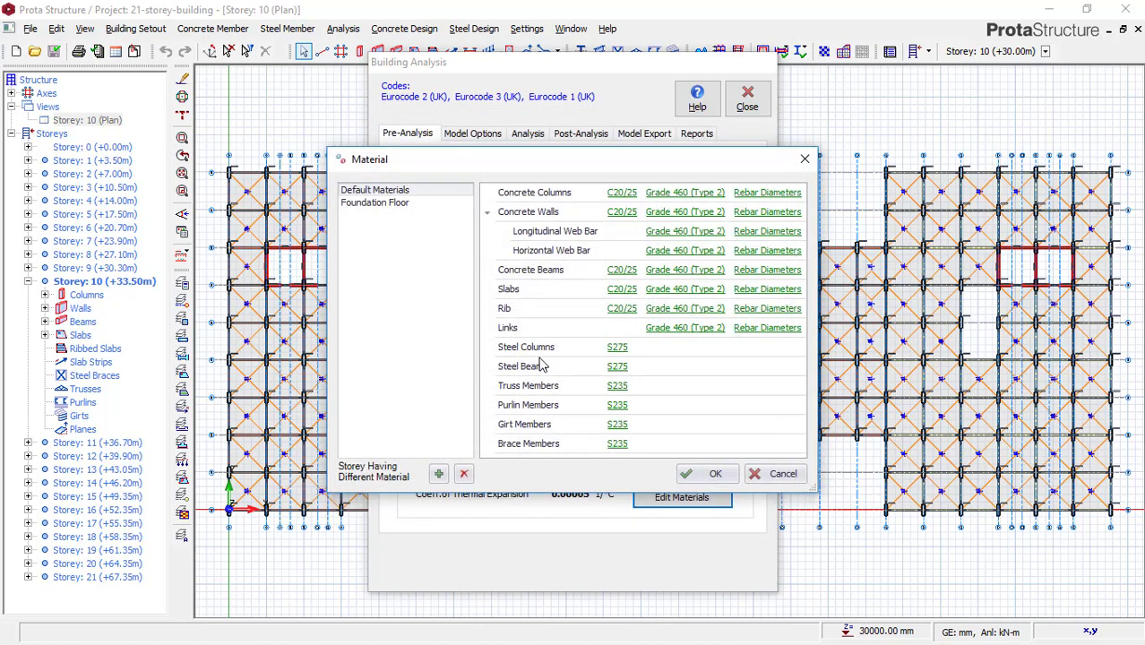
- Accept the material settings and close the Building Analysis dialog
left_click(707, 475)
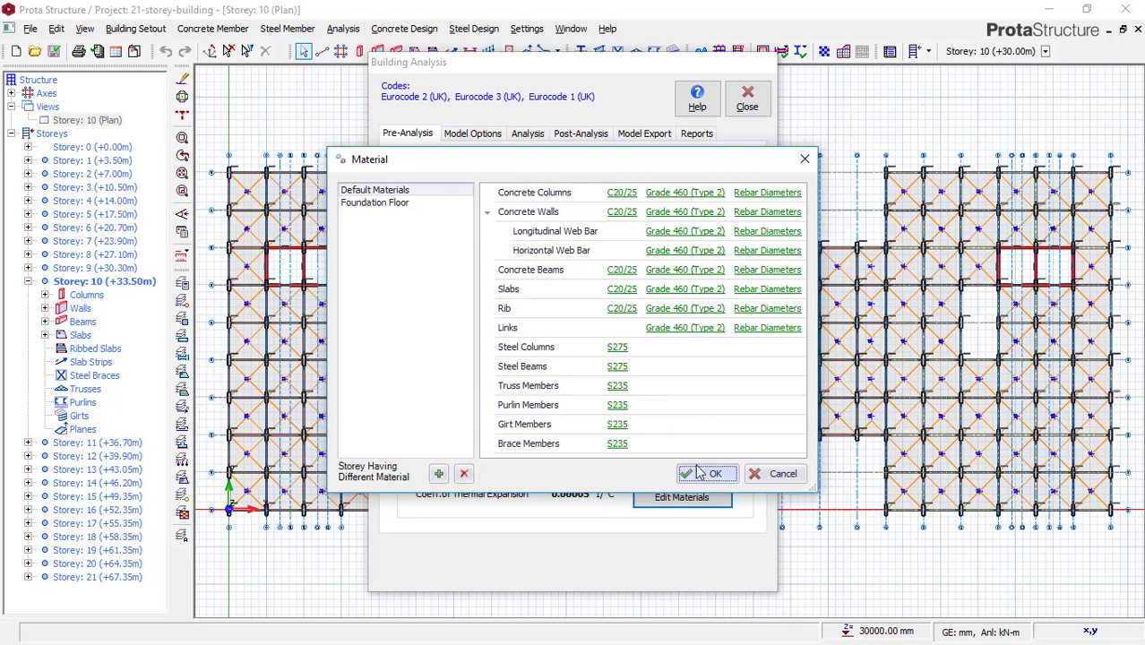
left_click(526, 134)
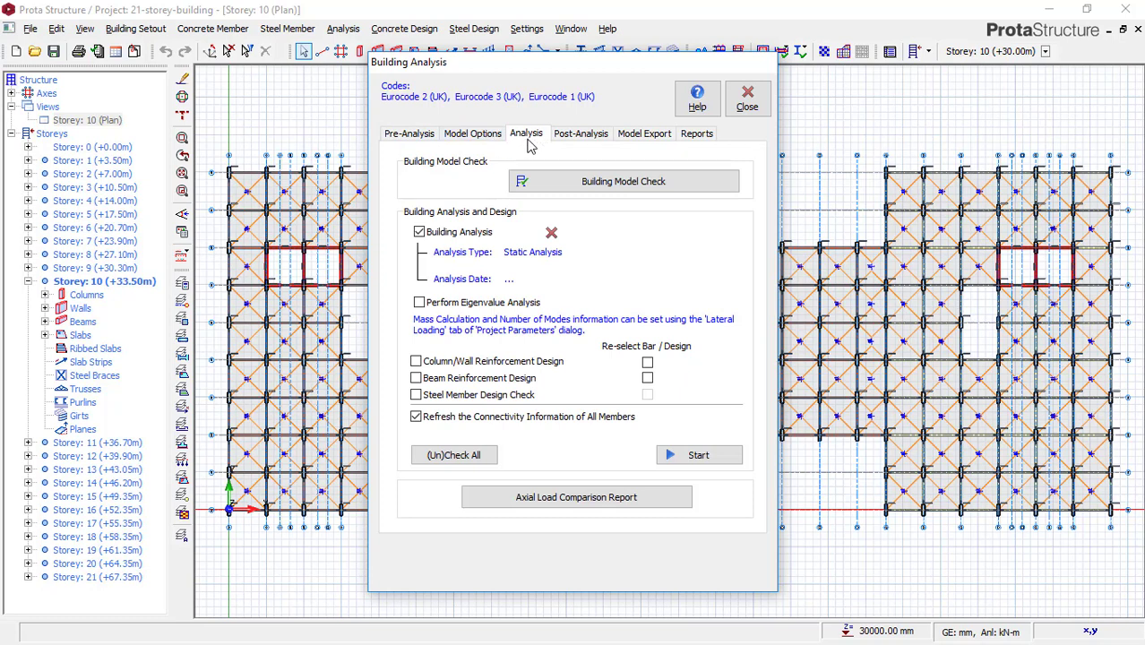
left_click(747, 99)
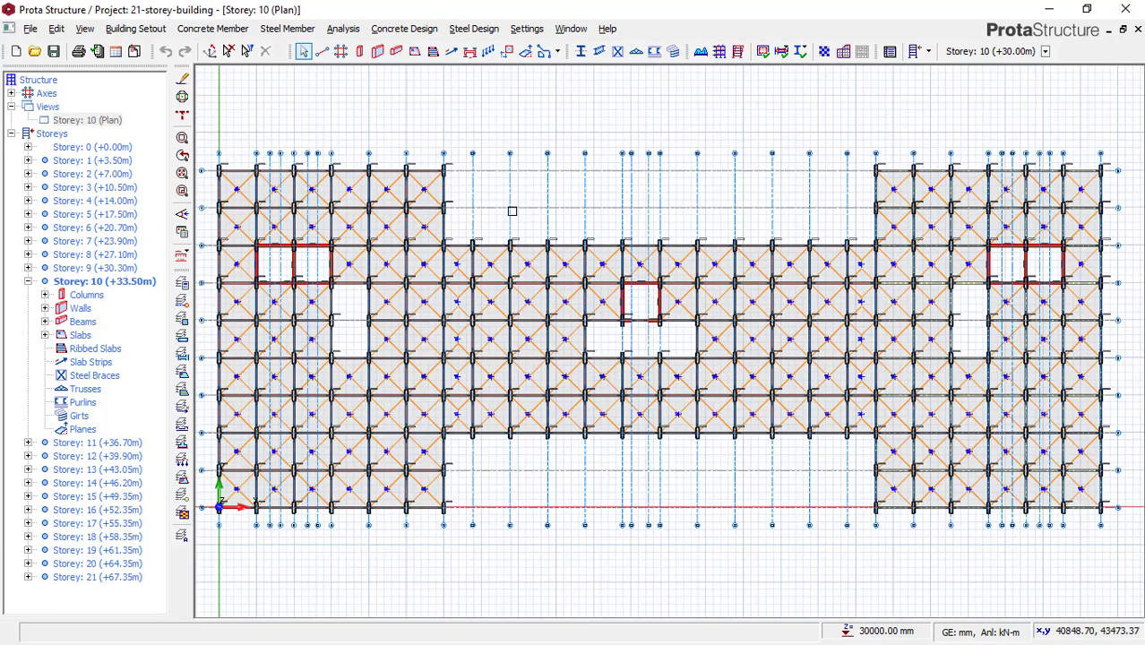
- Make Storey 1 the current storey and show the whole building in a 3D view
scroll(512, 212, "up", 1)
scroll(473, 189, "down", 3)
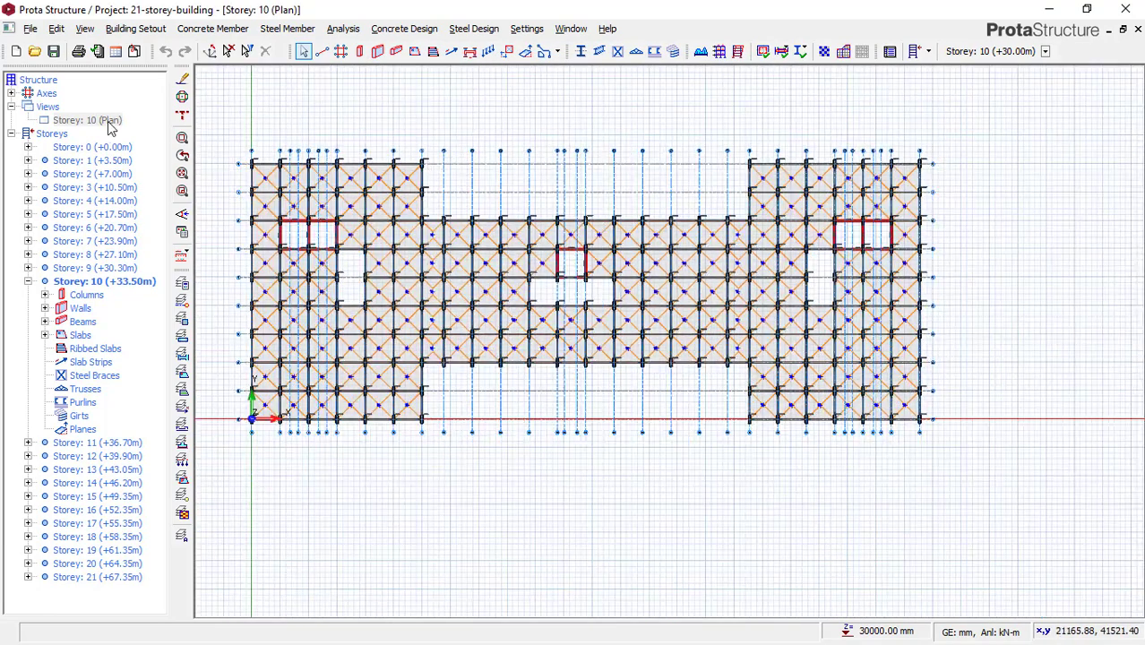
left_click(108, 121)
left_click(79, 161)
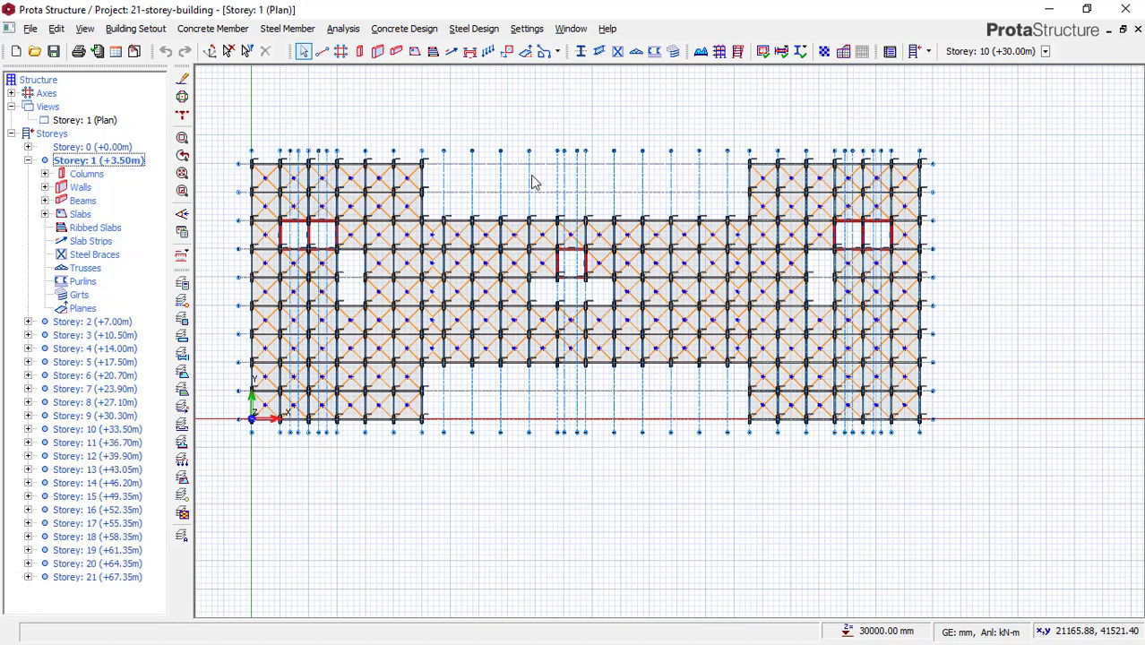
right_click(115, 159)
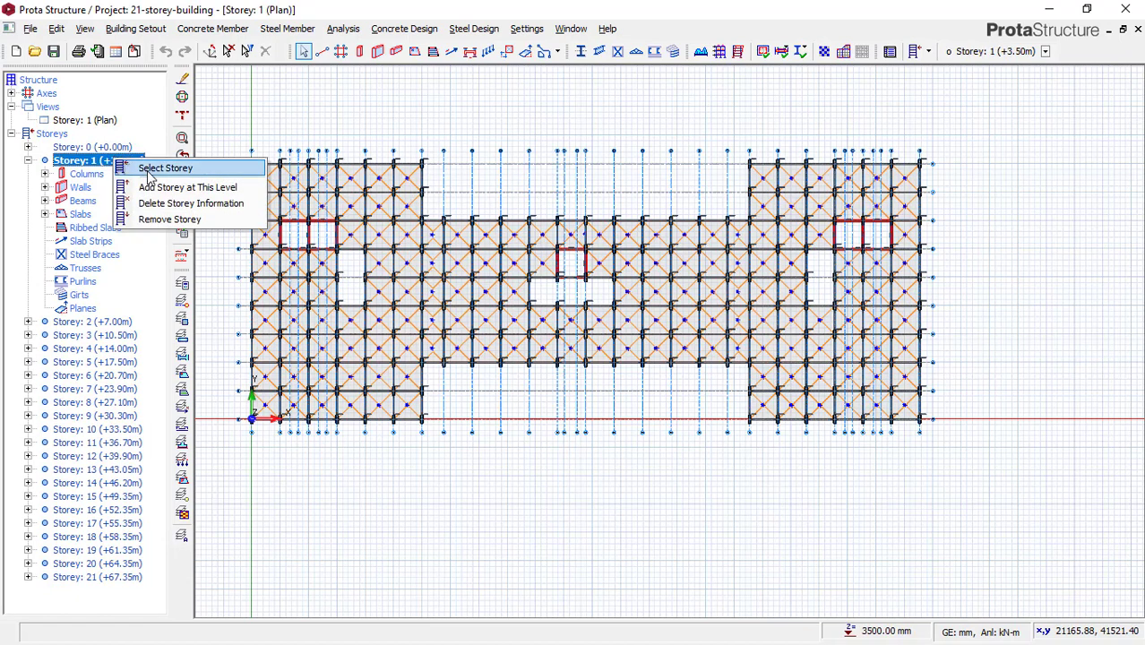
left_click(88, 120)
right_click(107, 120)
key("Escape")
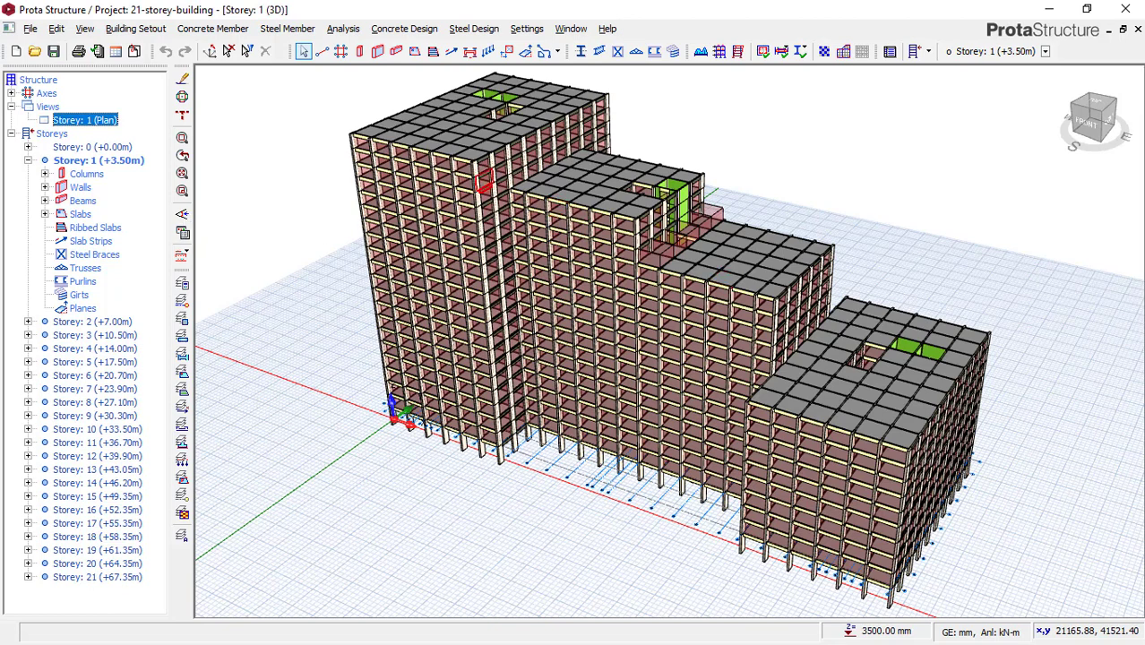
- Start the view animation of the 3D building model and raise its speed to about the middle of the range
left_click(183, 234)
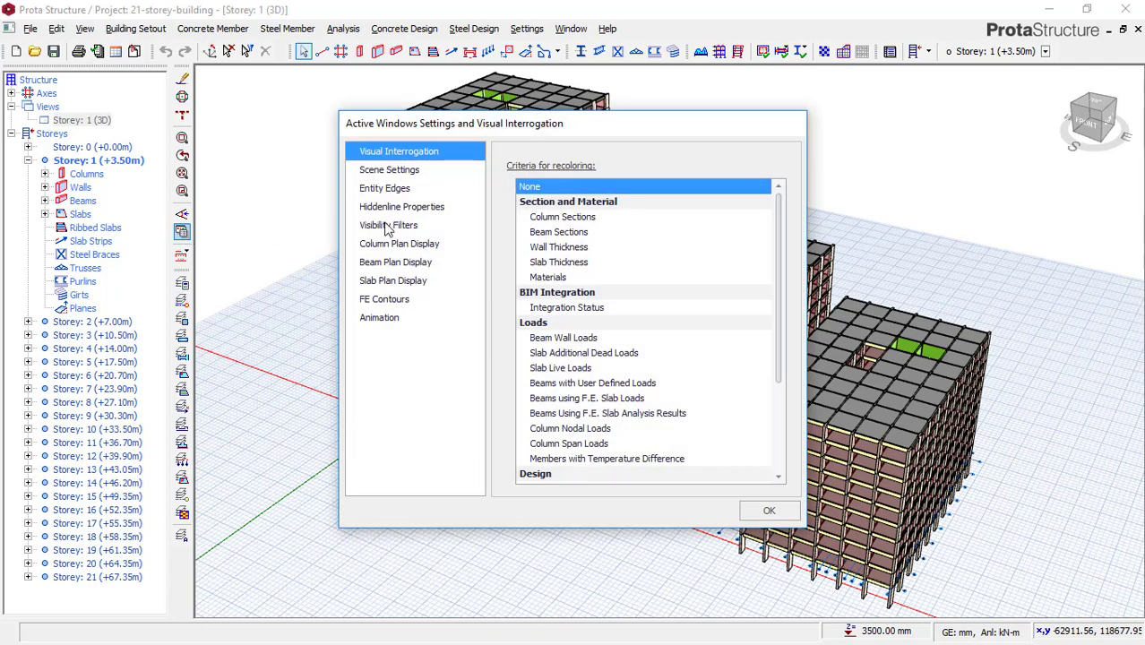
left_click(387, 319)
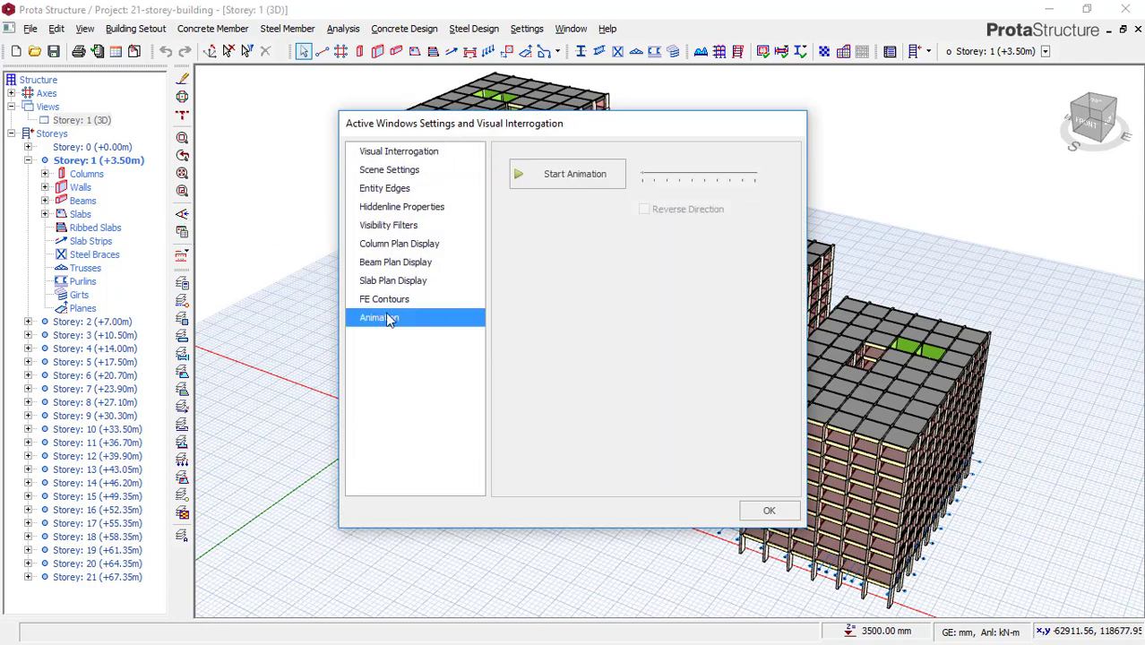
left_click(566, 176)
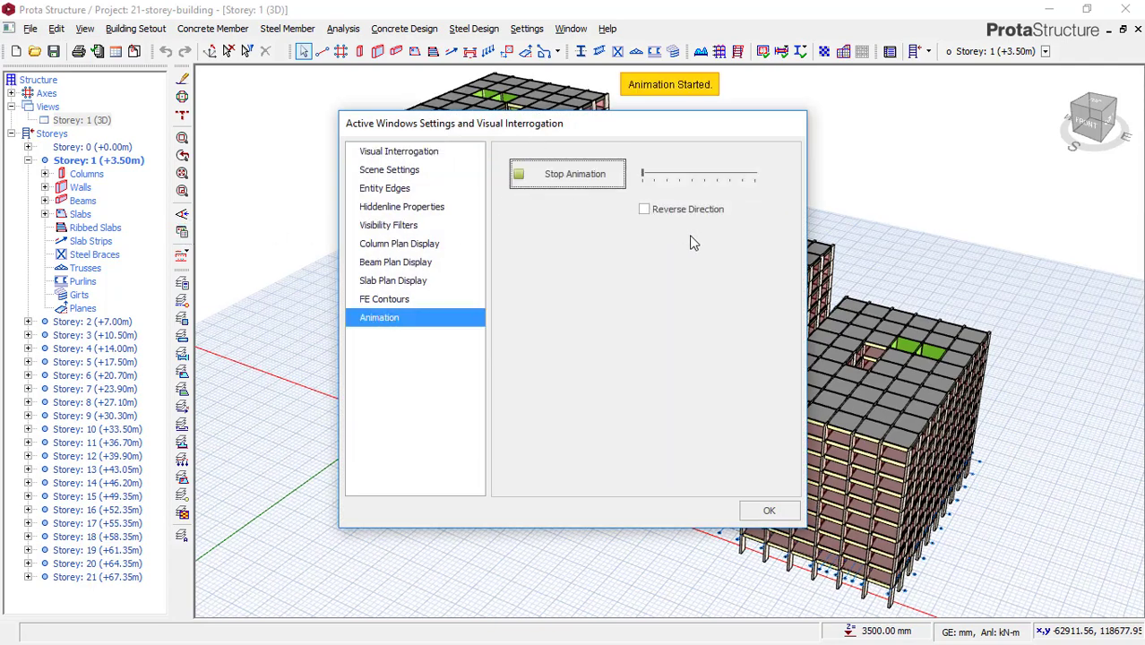
left_click(670, 181)
left_click(664, 179)
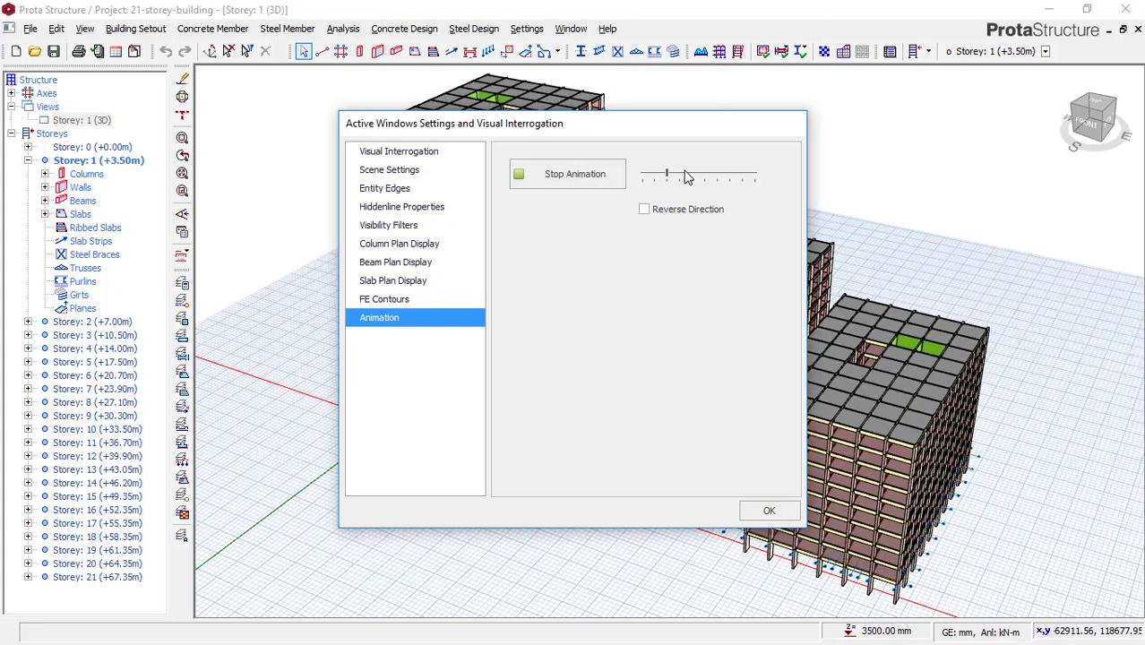
left_click_drag(670, 173, 692, 178)
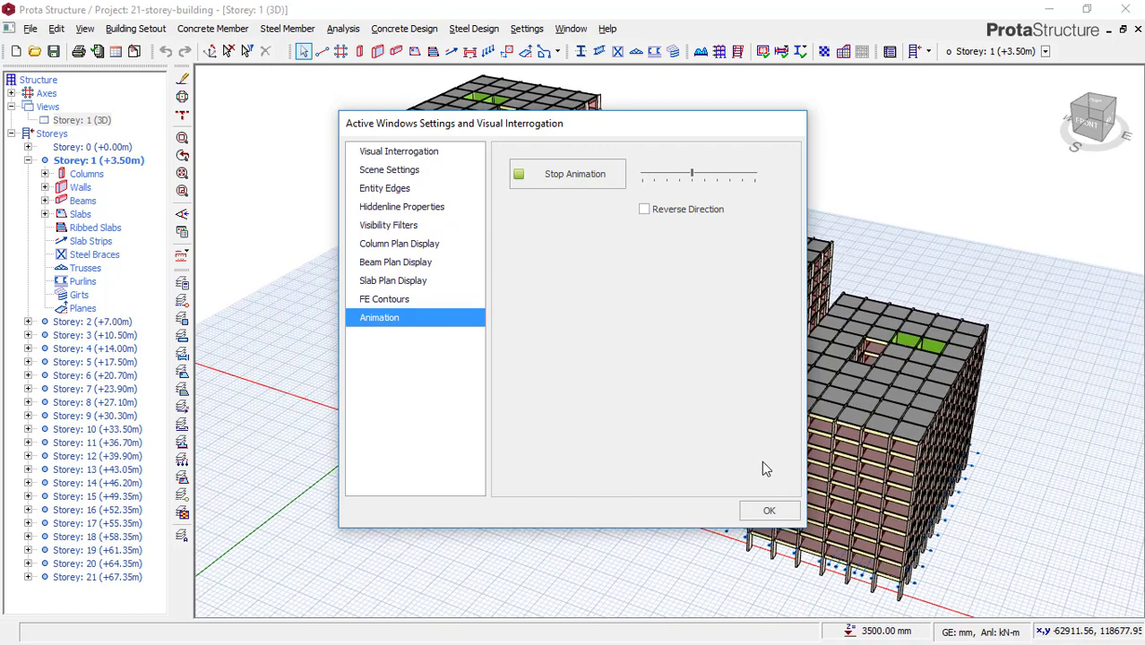
left_click(772, 513)
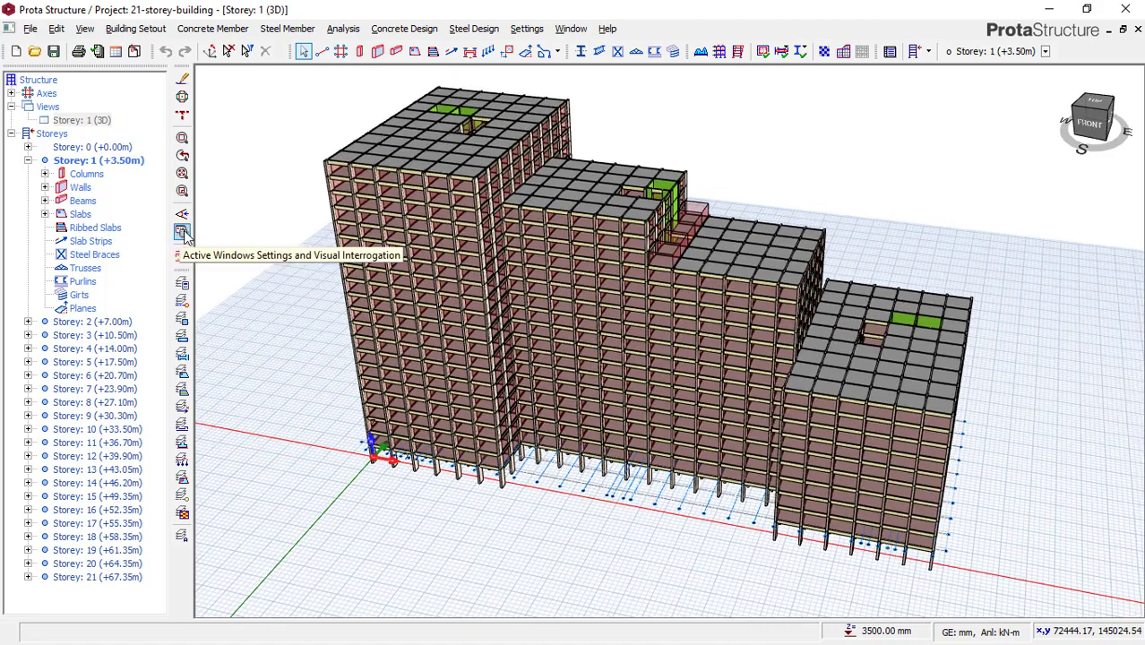
- Stop the view animation of the 3D building model and close the view settings
left_click(182, 232)
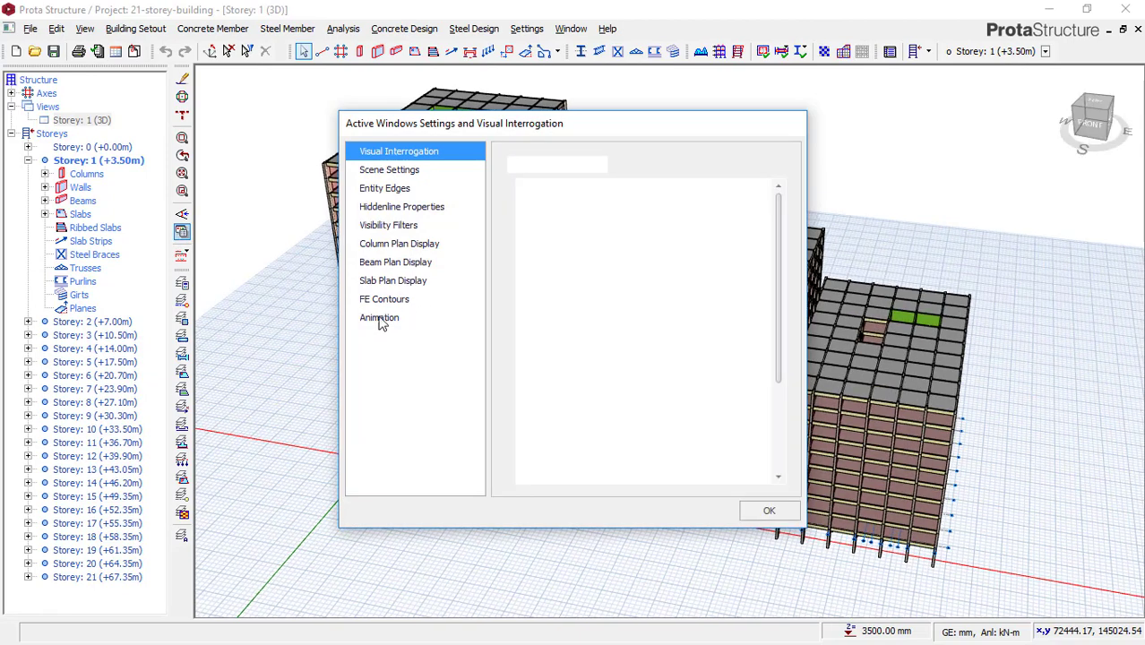
left_click(380, 319)
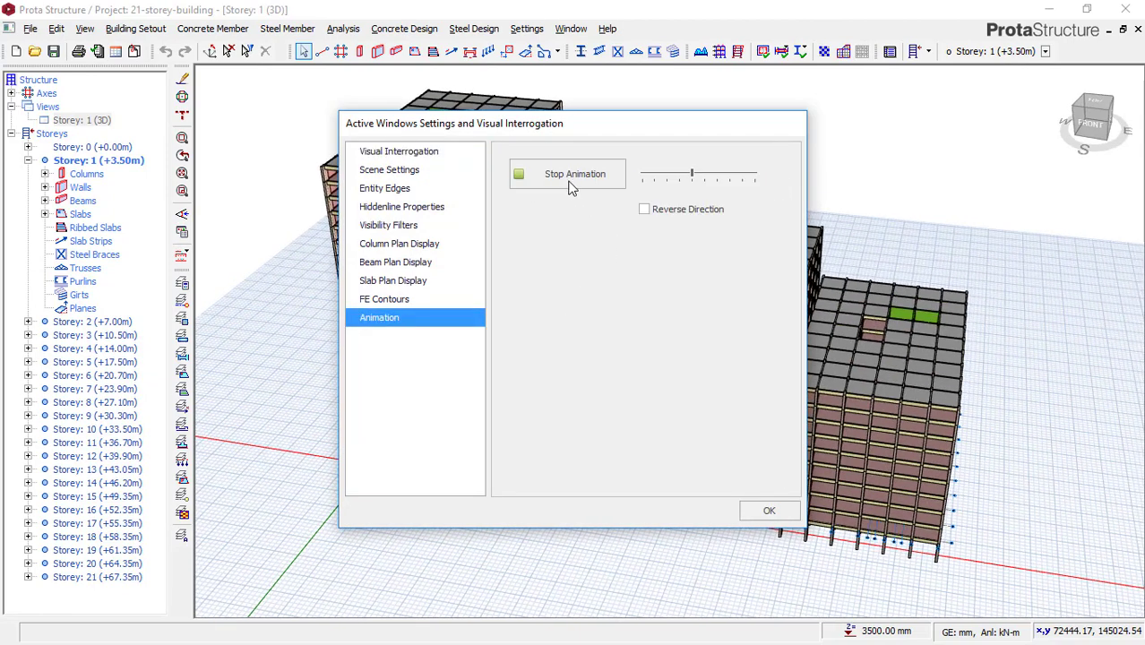
left_click(571, 175)
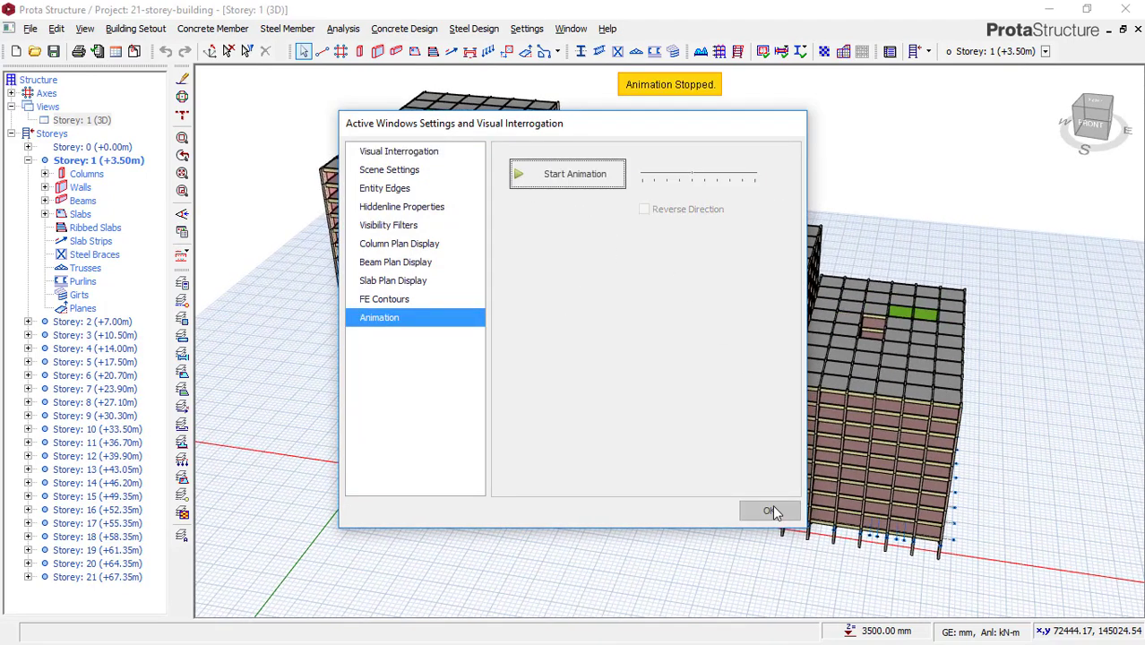
left_click(771, 507)
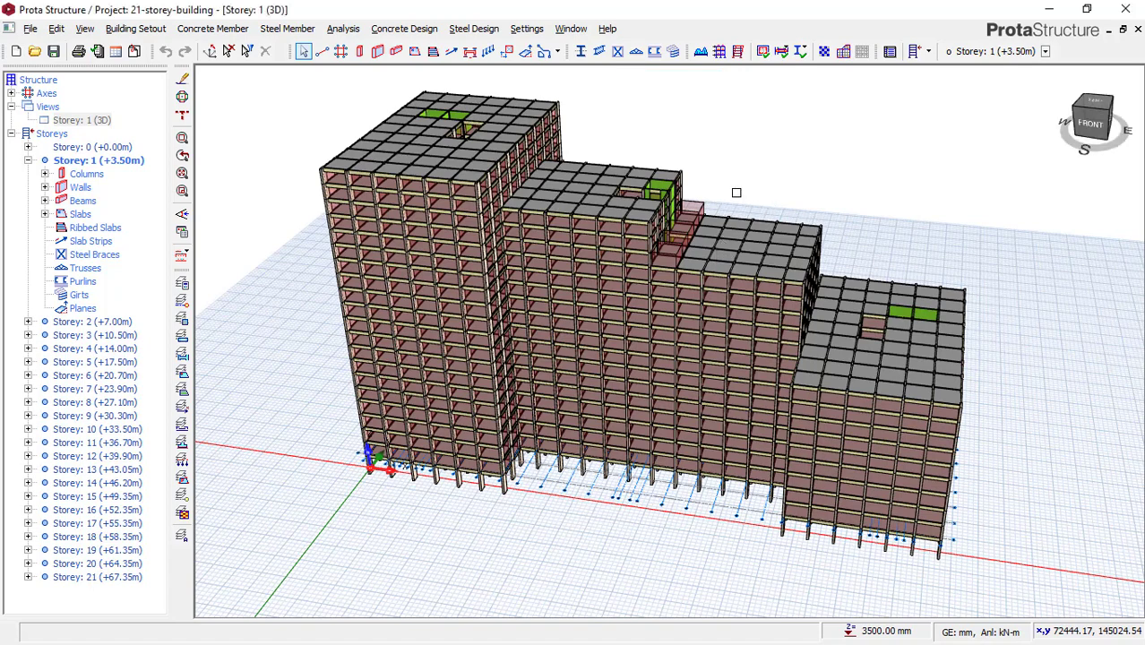
- Examine the stepped building in 3D from the front elevation and from the front-left corner
middle_click_drag(738, 188, 805, 176)
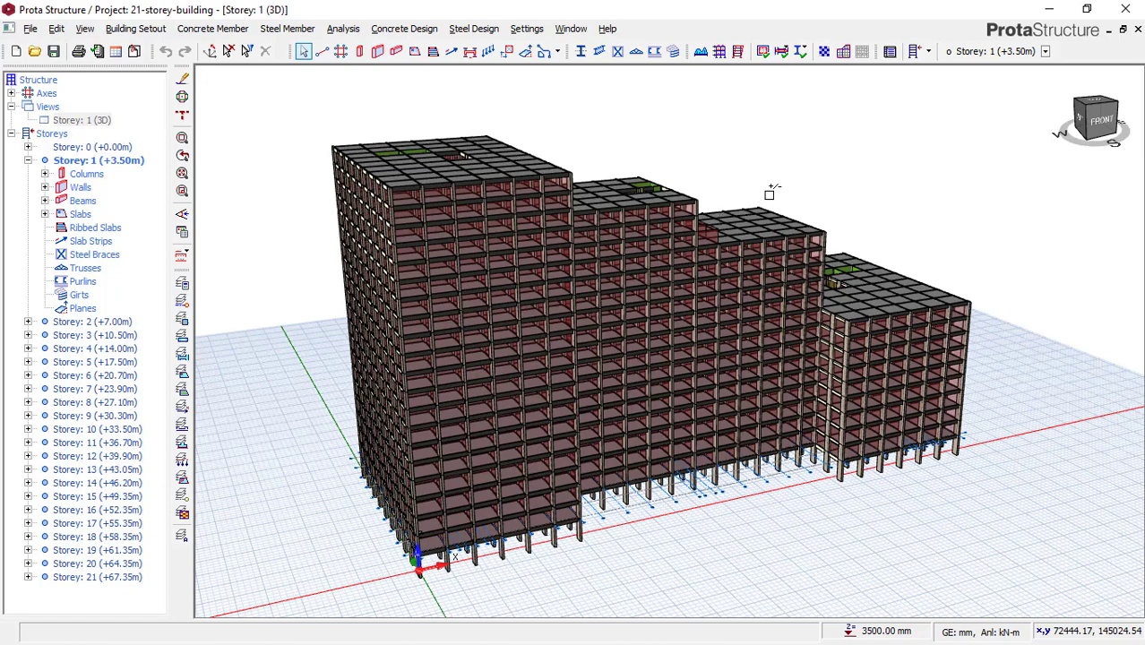
scroll(770, 193, "up", 1)
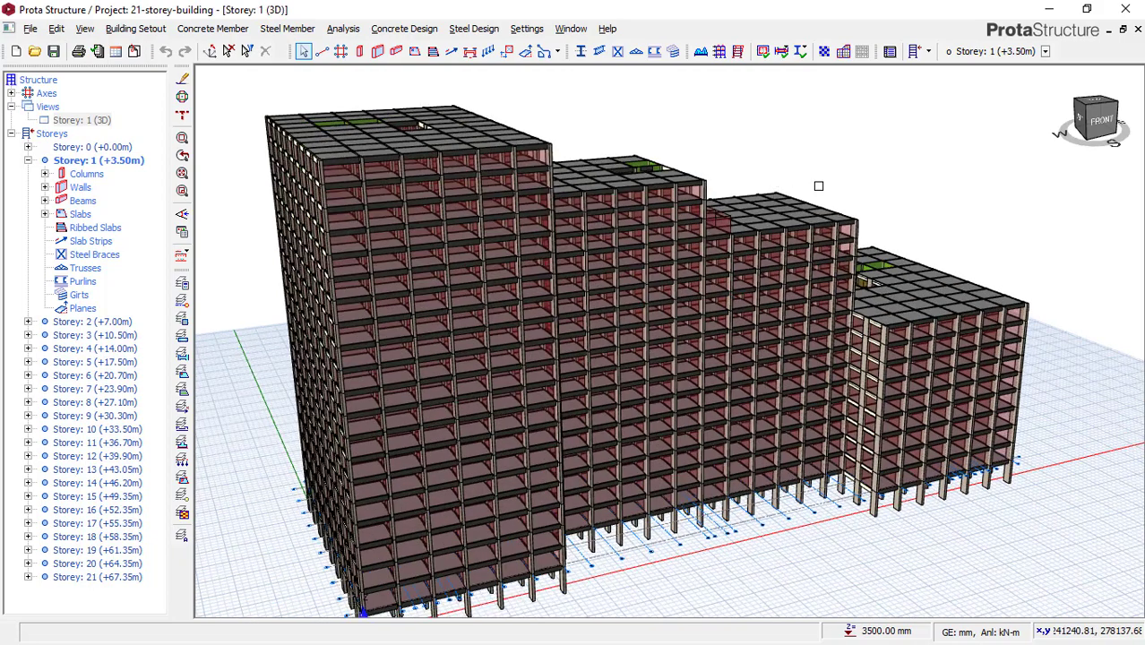
scroll(790, 175, "up", 2)
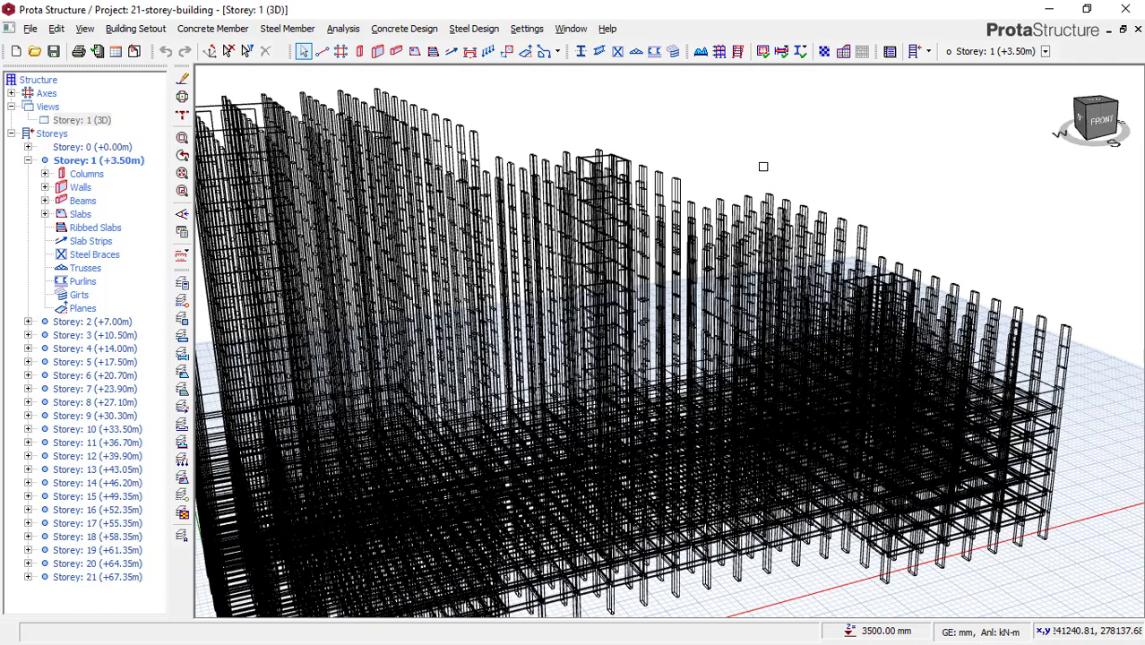
scroll(769, 169, "down", 1)
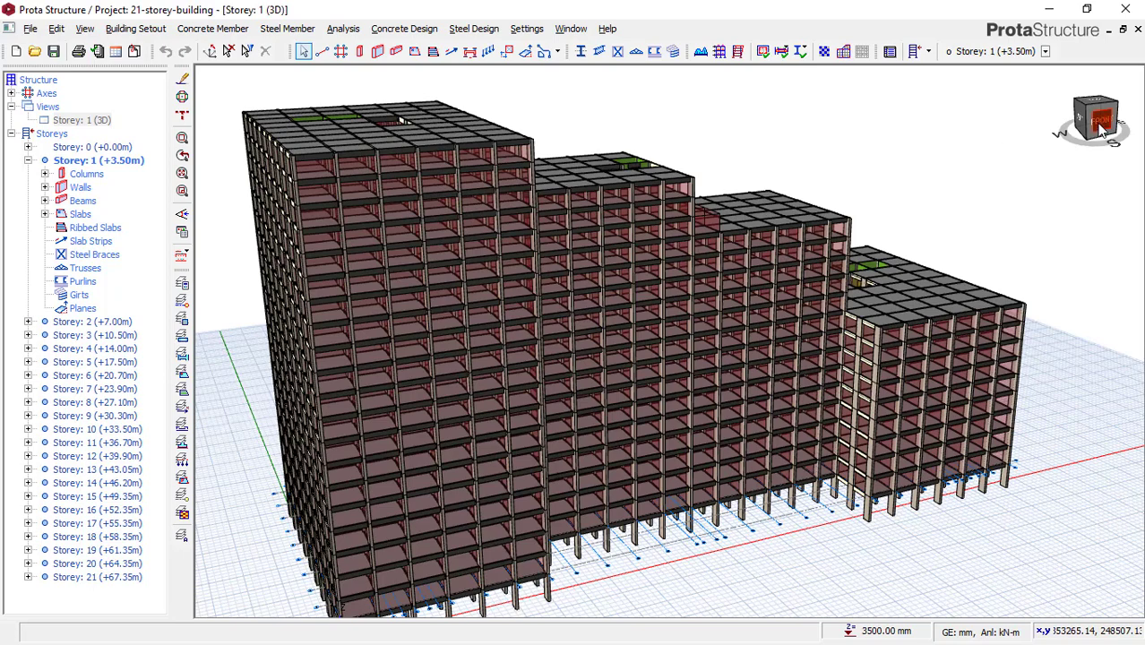
left_click(1085, 129)
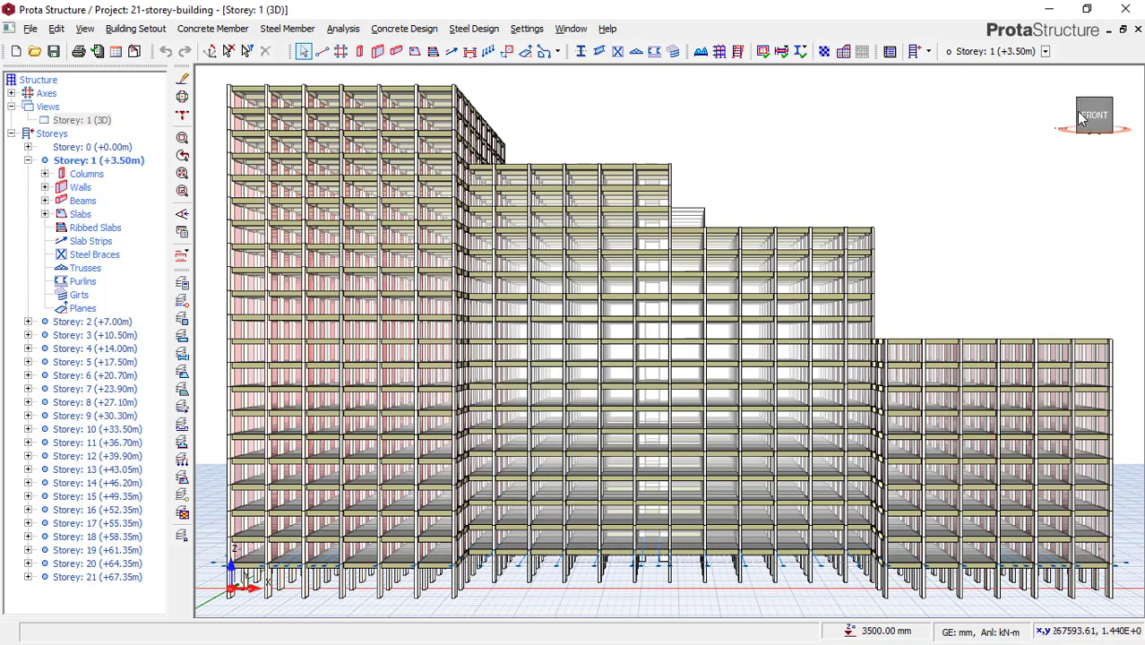
left_click_drag(1079, 116, 1021, 173)
left_click_drag(993, 243, 912, 289)
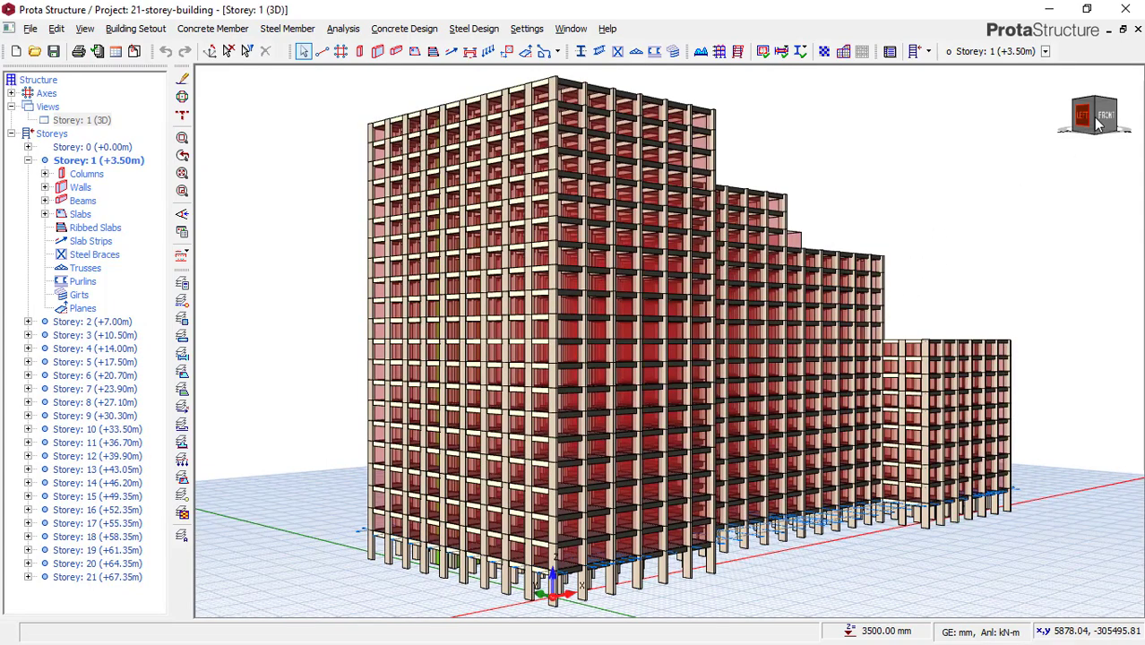
- Examine the stepped building in 3D from the top and the front elevation, and check its roof levels and rear facade from the back
mouse_move(1091, 123)
left_mouse_down()
mouse_move(1085, 135)
mouse_move(1110, 128)
left_mouse_up()
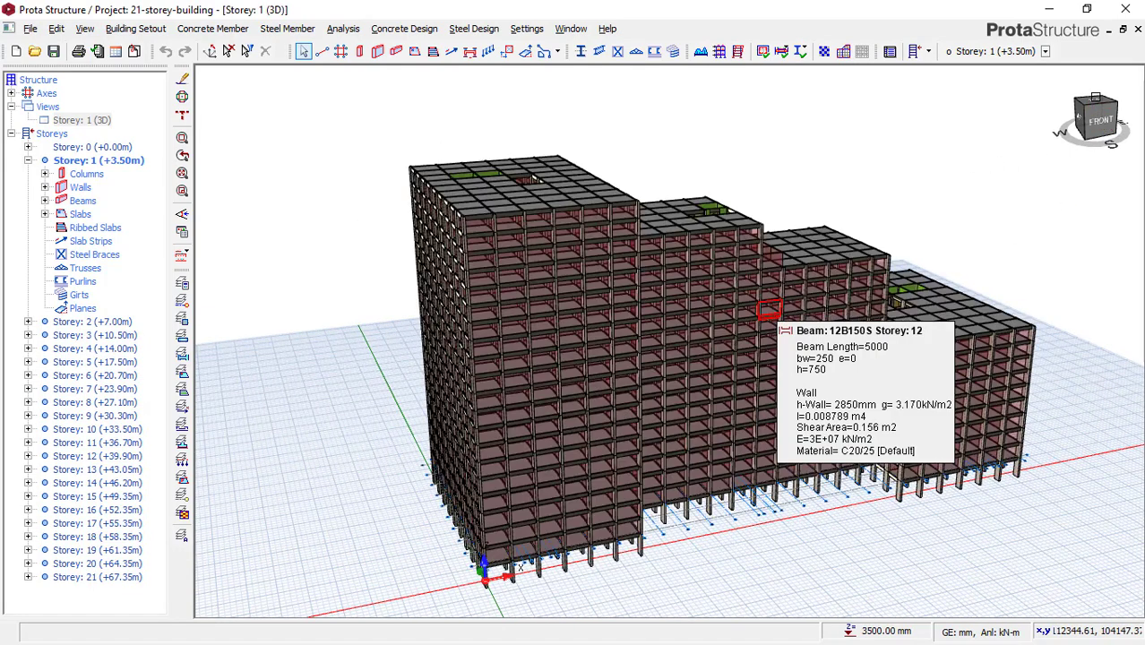
left_click(1099, 105)
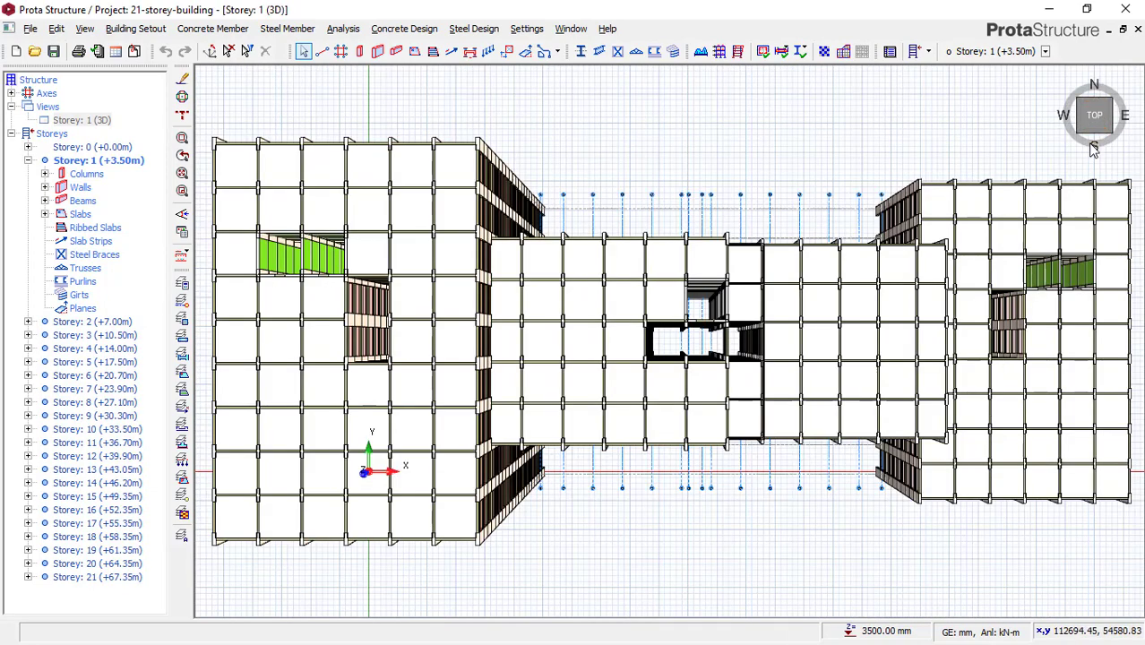
left_click(1095, 146)
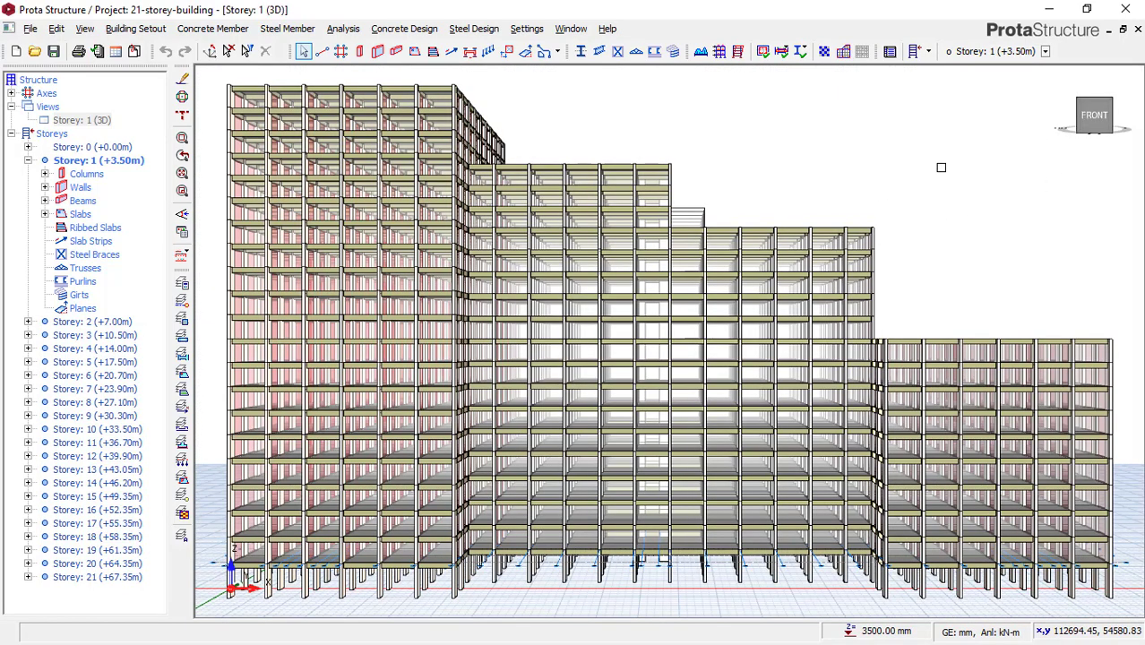
middle_click_drag(933, 177, 814, 235)
mouse_move(769, 239)
middle_mouse_down()
mouse_move(705, 169)
mouse_move(714, 242)
mouse_move(688, 238)
middle_mouse_up()
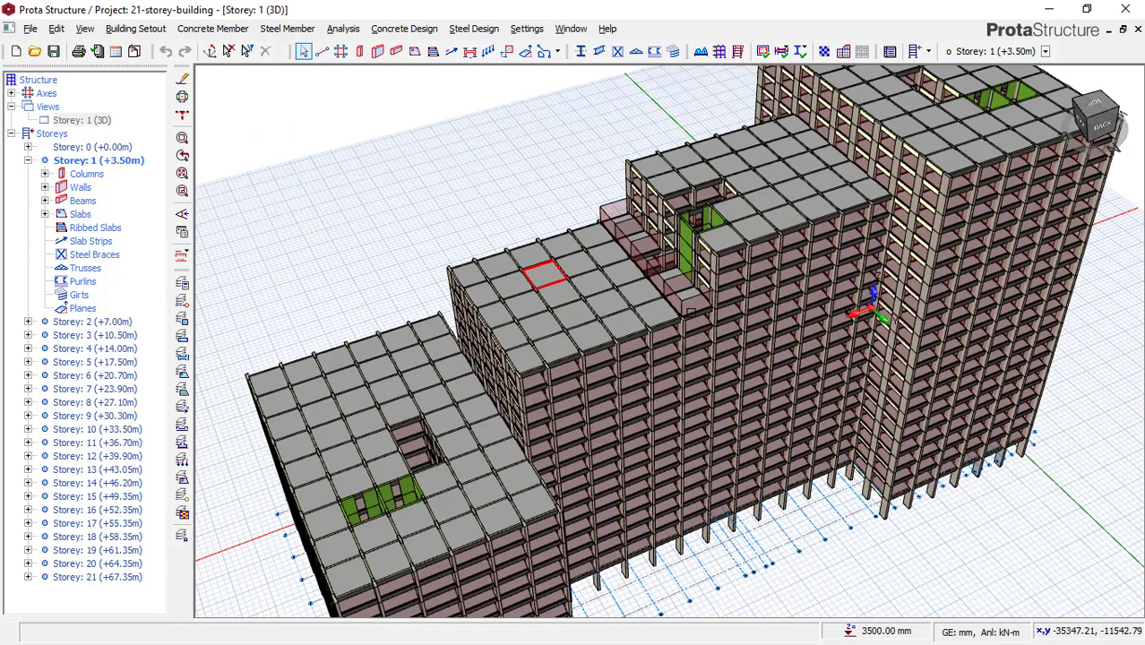
scroll(608, 261, "down", 1)
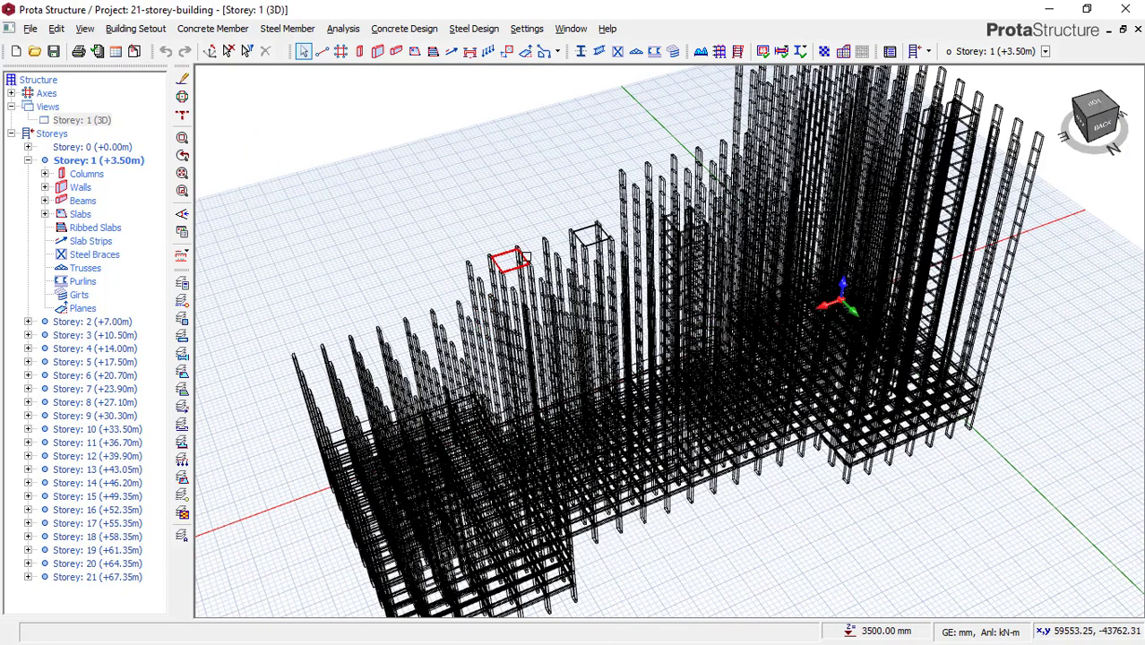
mouse_move(529, 260)
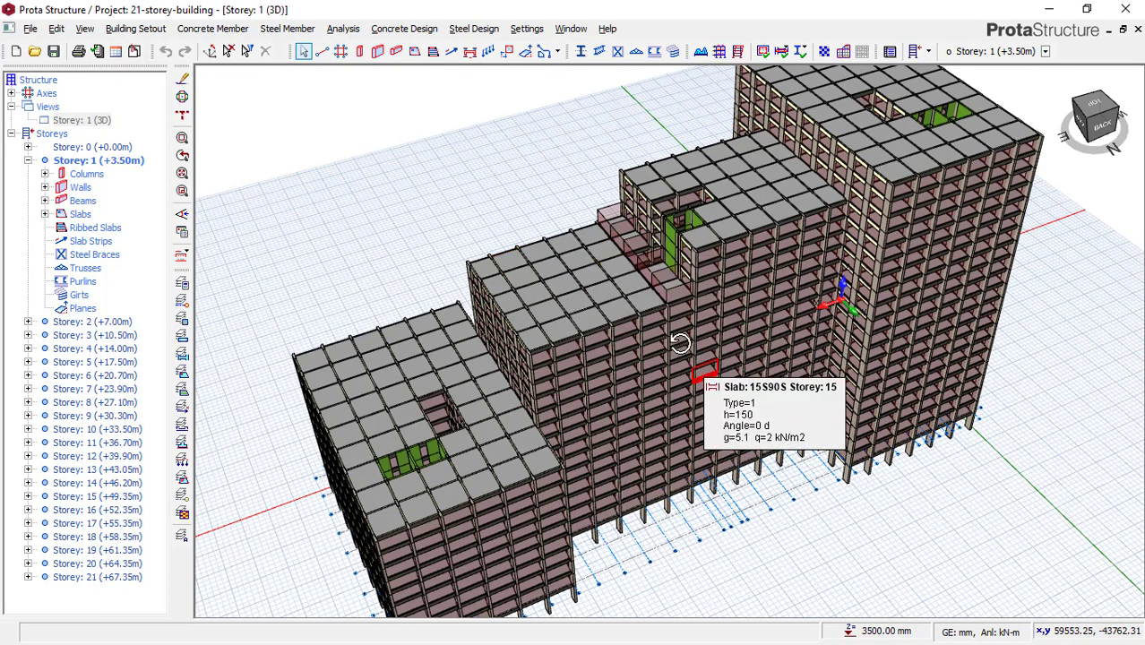
middle_click_drag(679, 340, 671, 340)
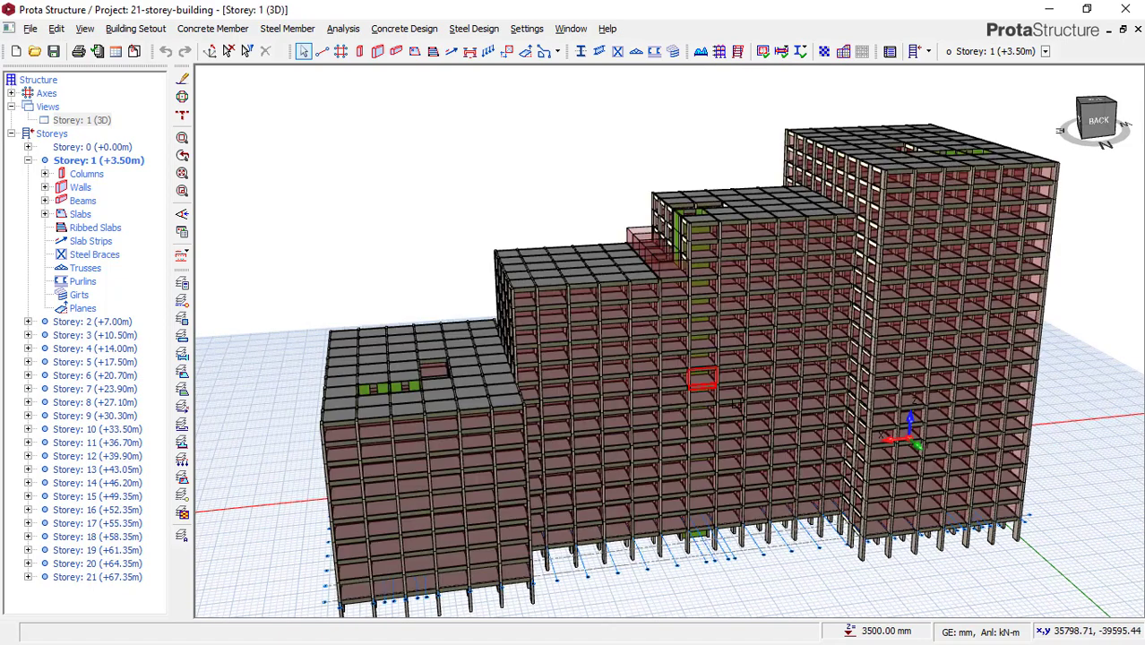